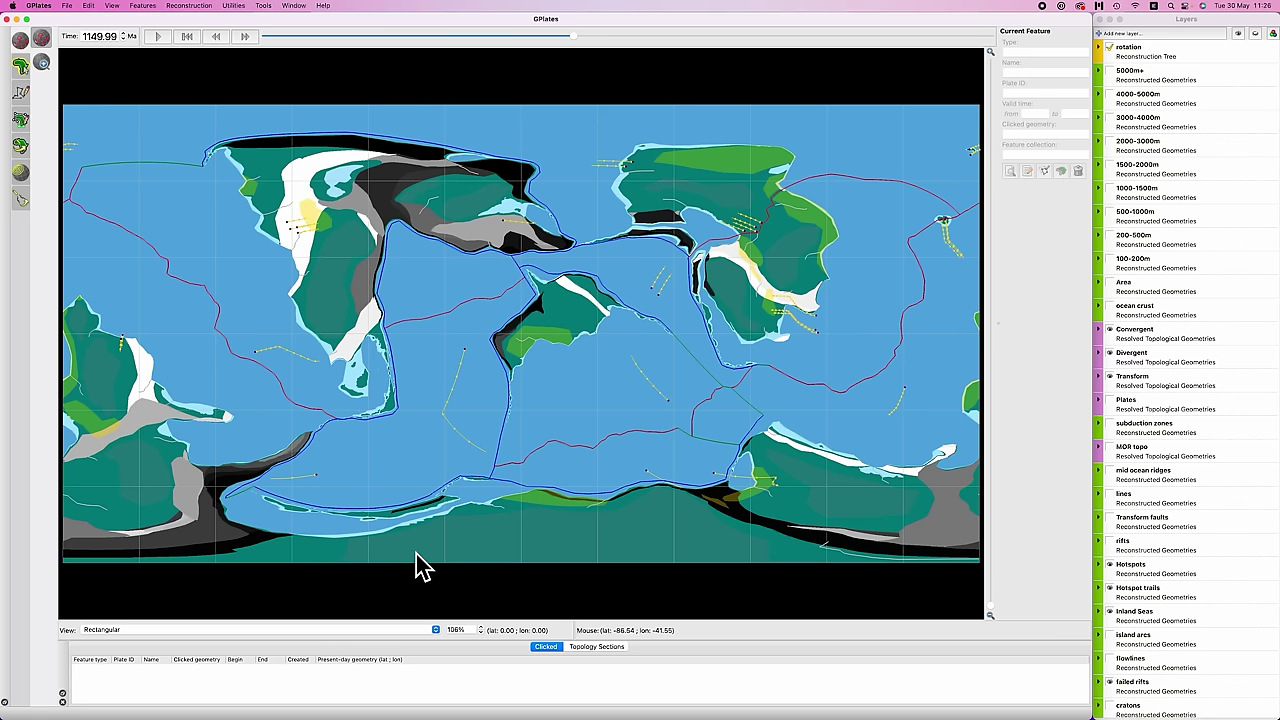
- Flip between the BedMachine bed-elevation image and Google Earth Antarctica tabs, ending on WorldSmith
key("super+Tab")
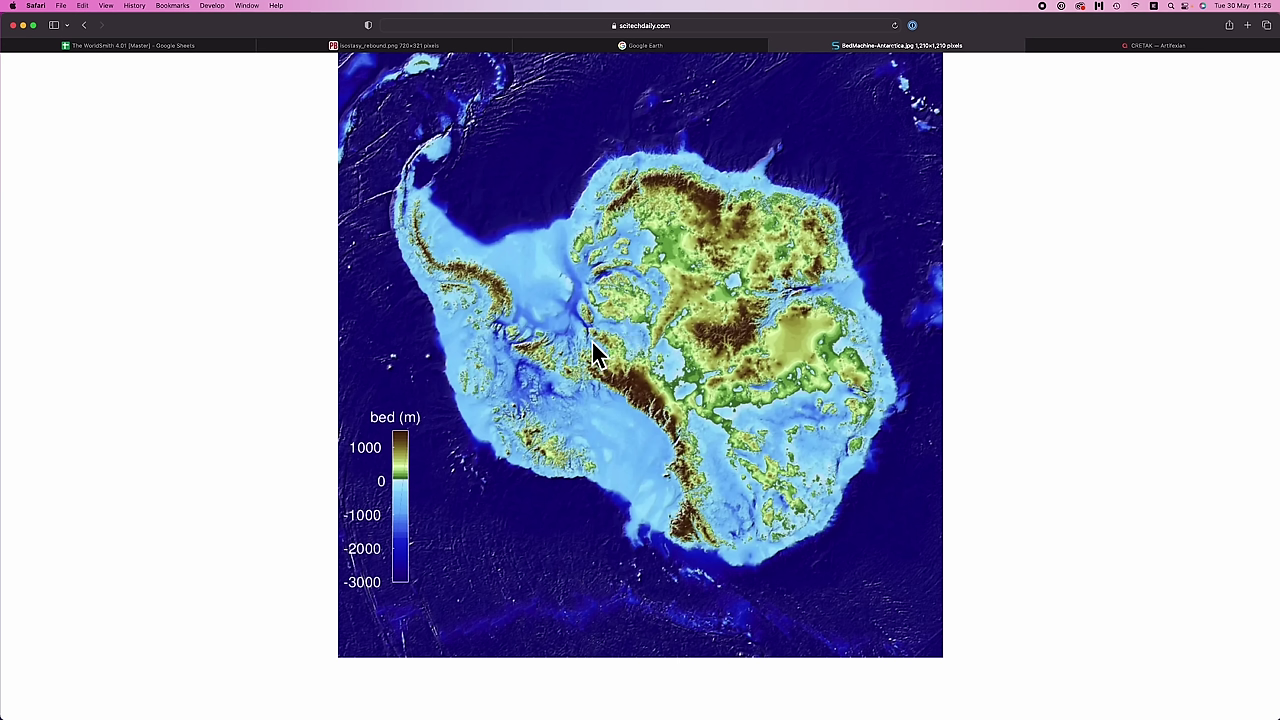
key("ctrl+shift+Tab")
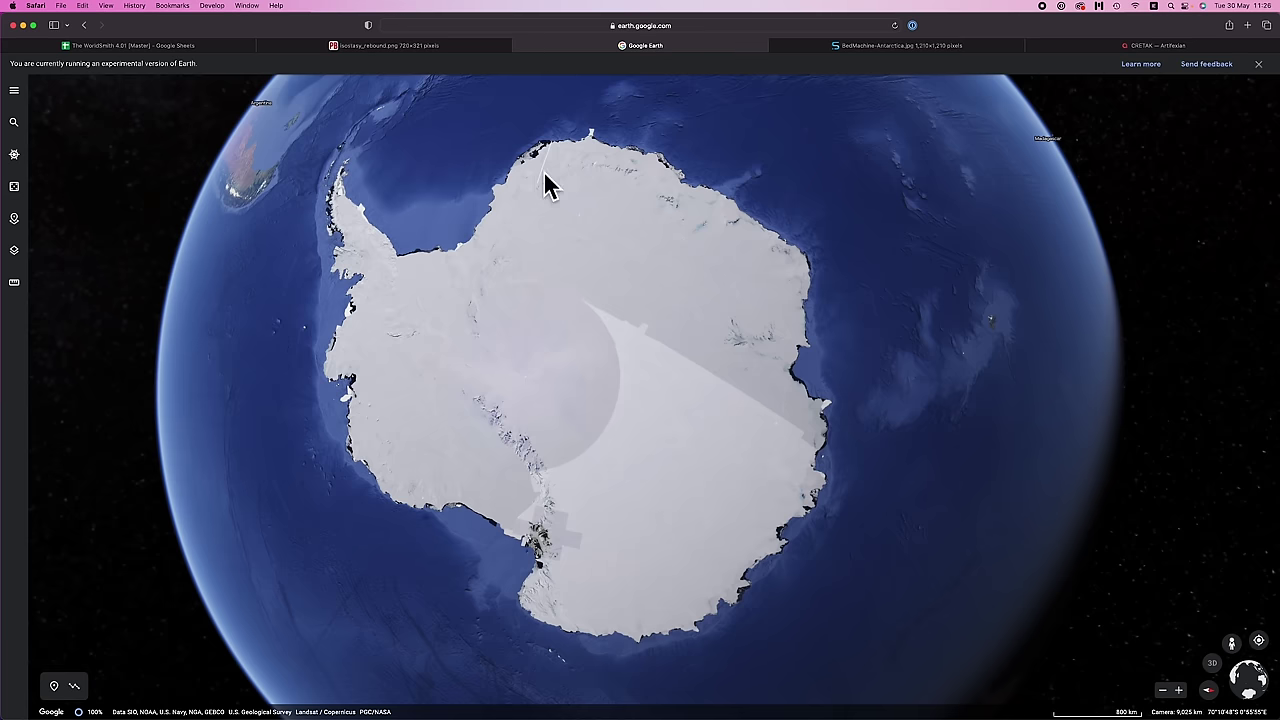
key("super+Tab")
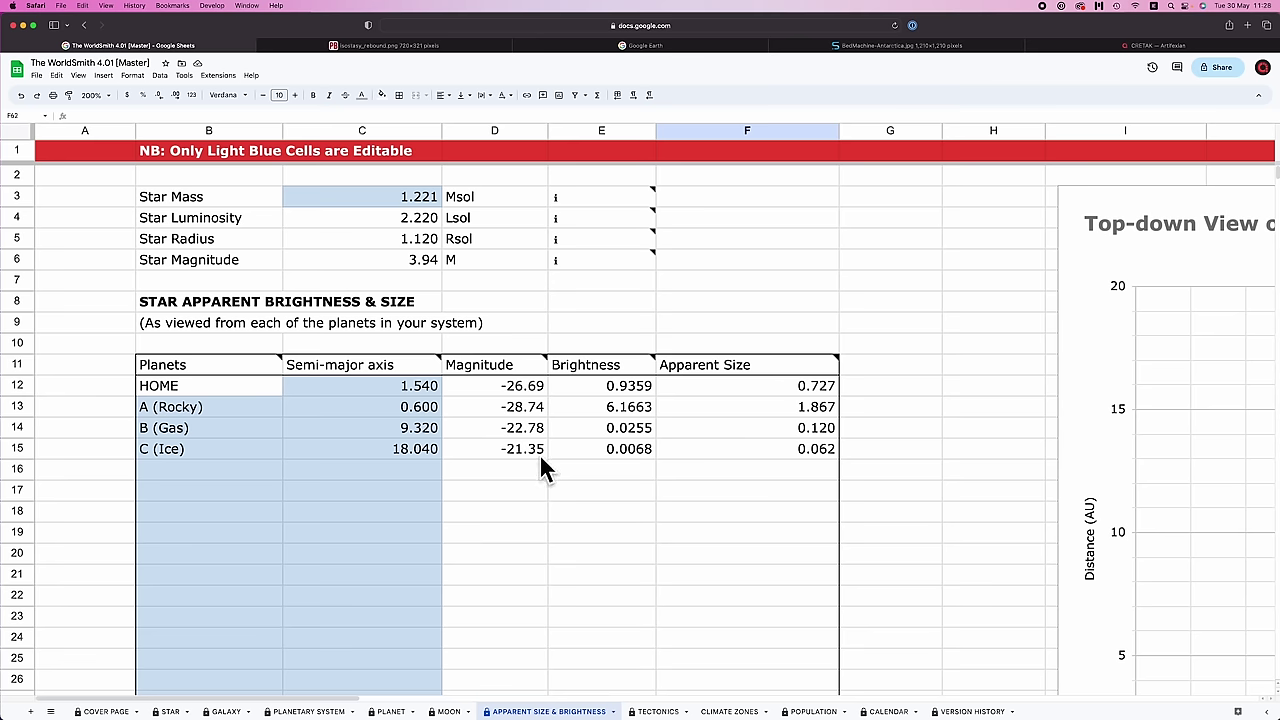
- Select the Moon's semi-major axis cell C60 and inspect its Checkbox data validation rule
scroll(551, 480, "down", 10)
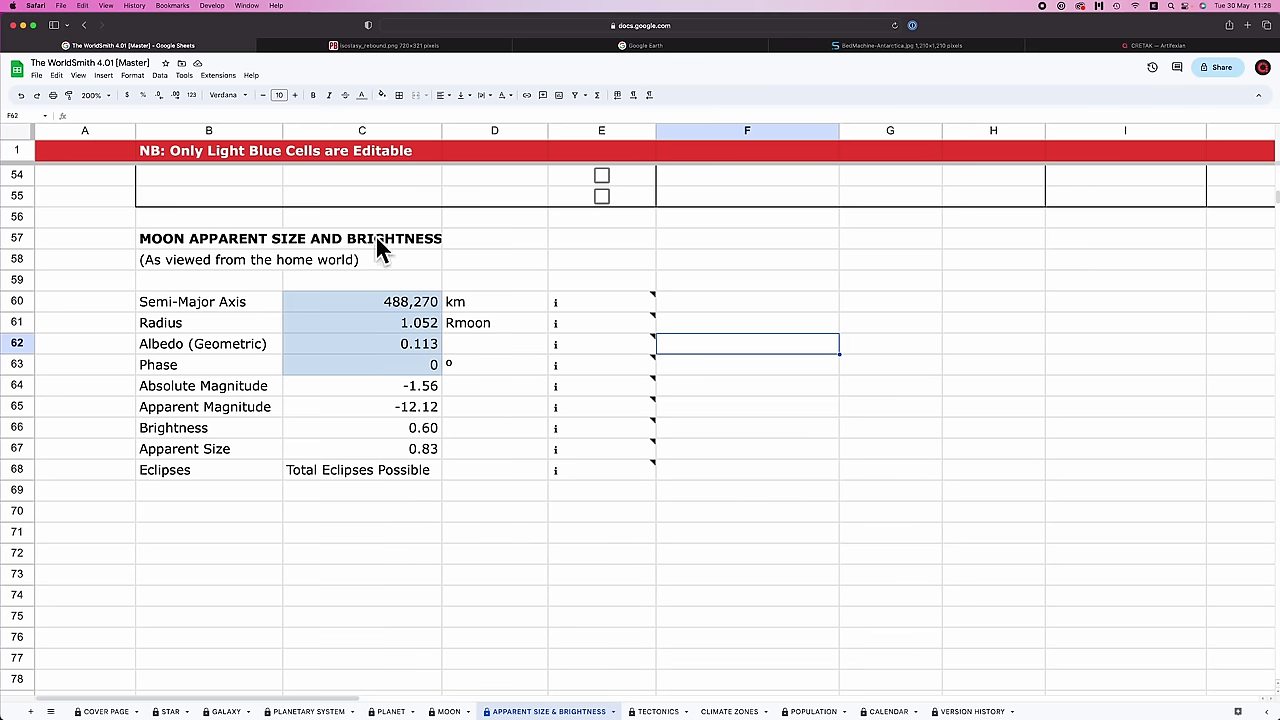
left_click(343, 306)
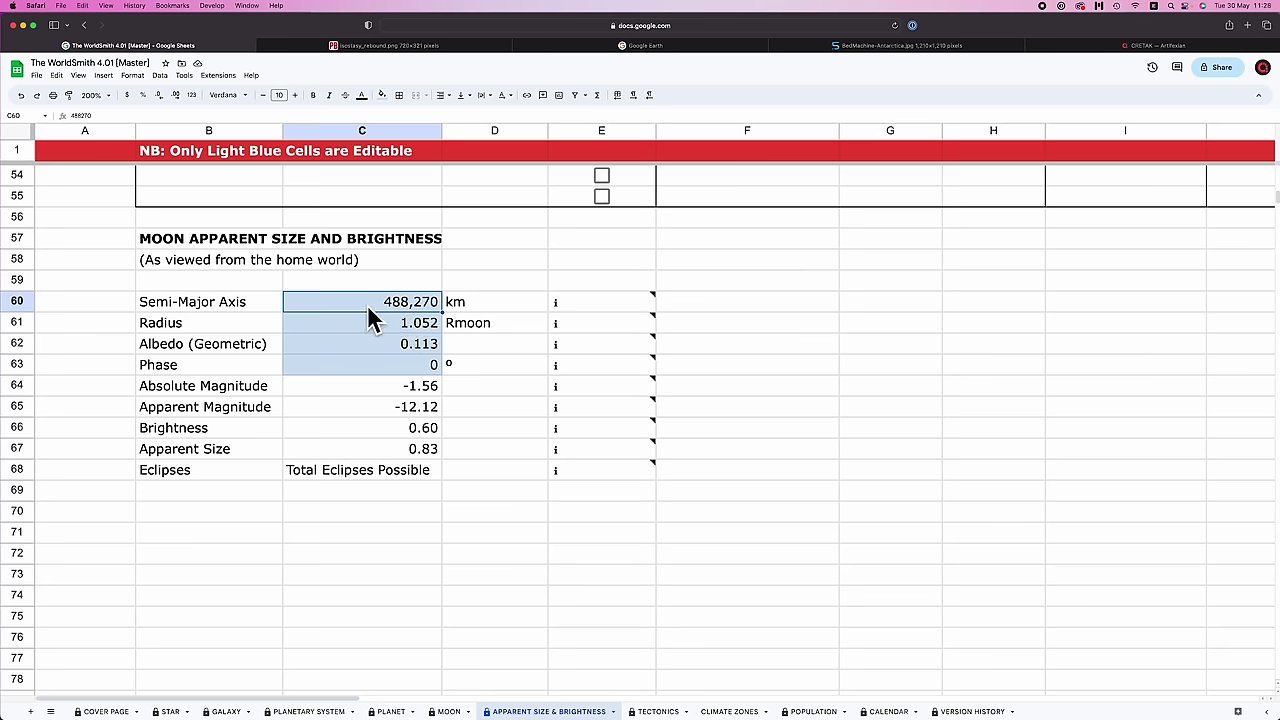
left_click(159, 75)
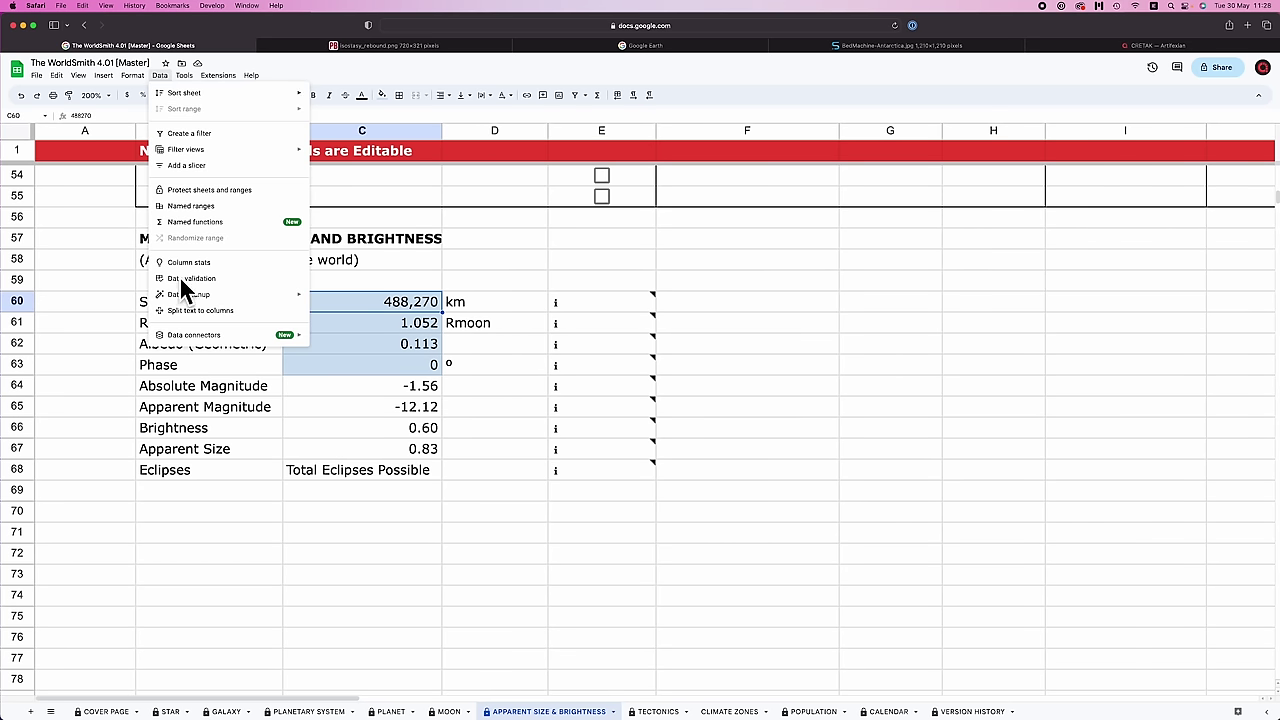
left_click(193, 279)
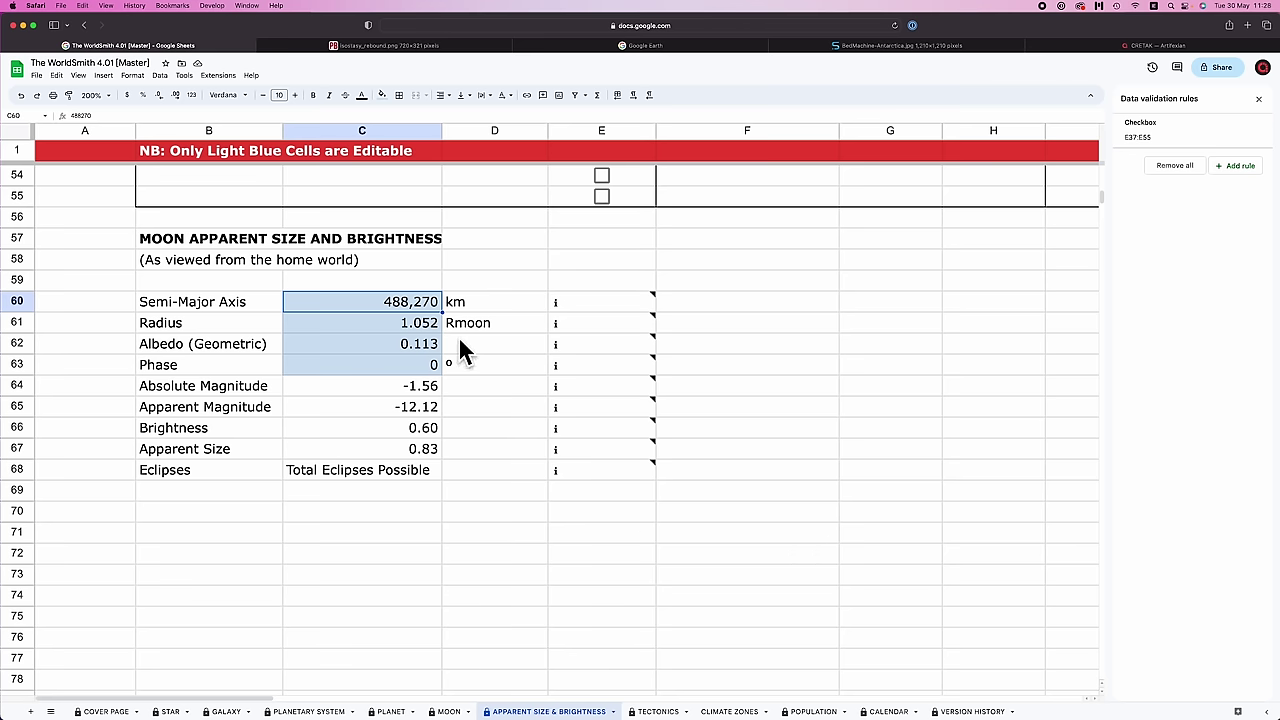
scroll(652, 317, "up", 7)
scroll(652, 319, "right", 2)
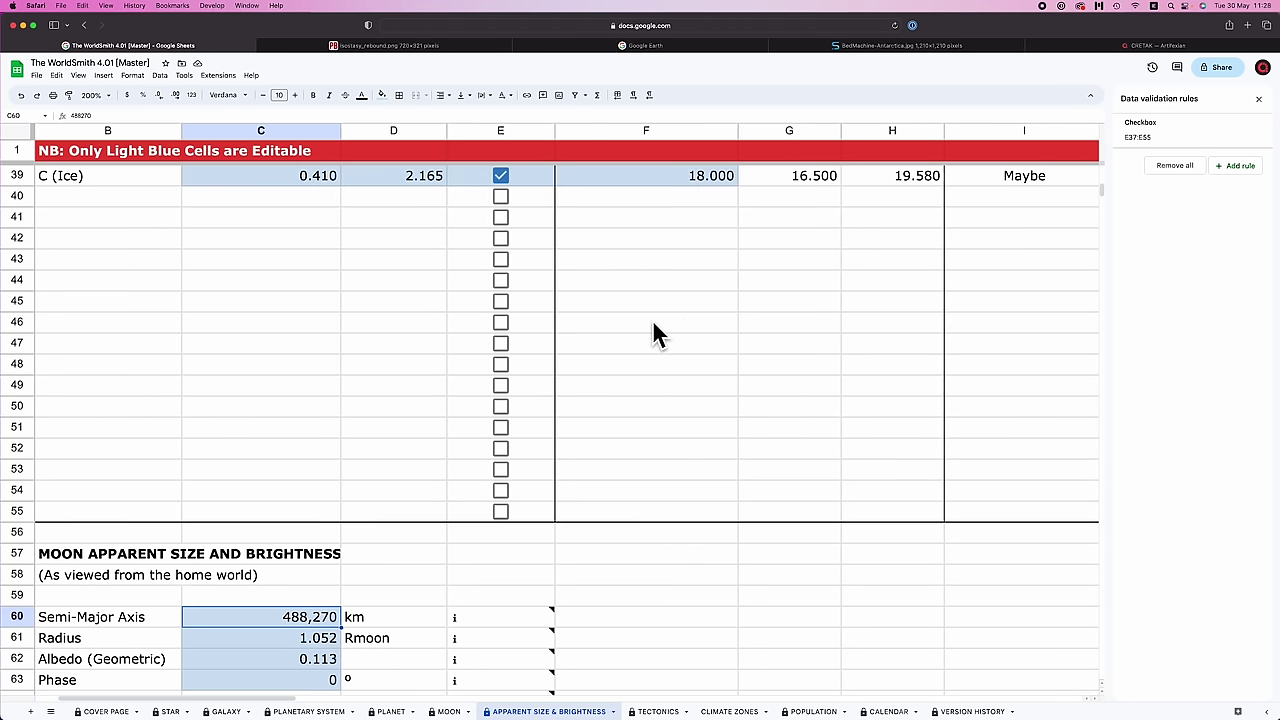
scroll(652, 295, "up", 2)
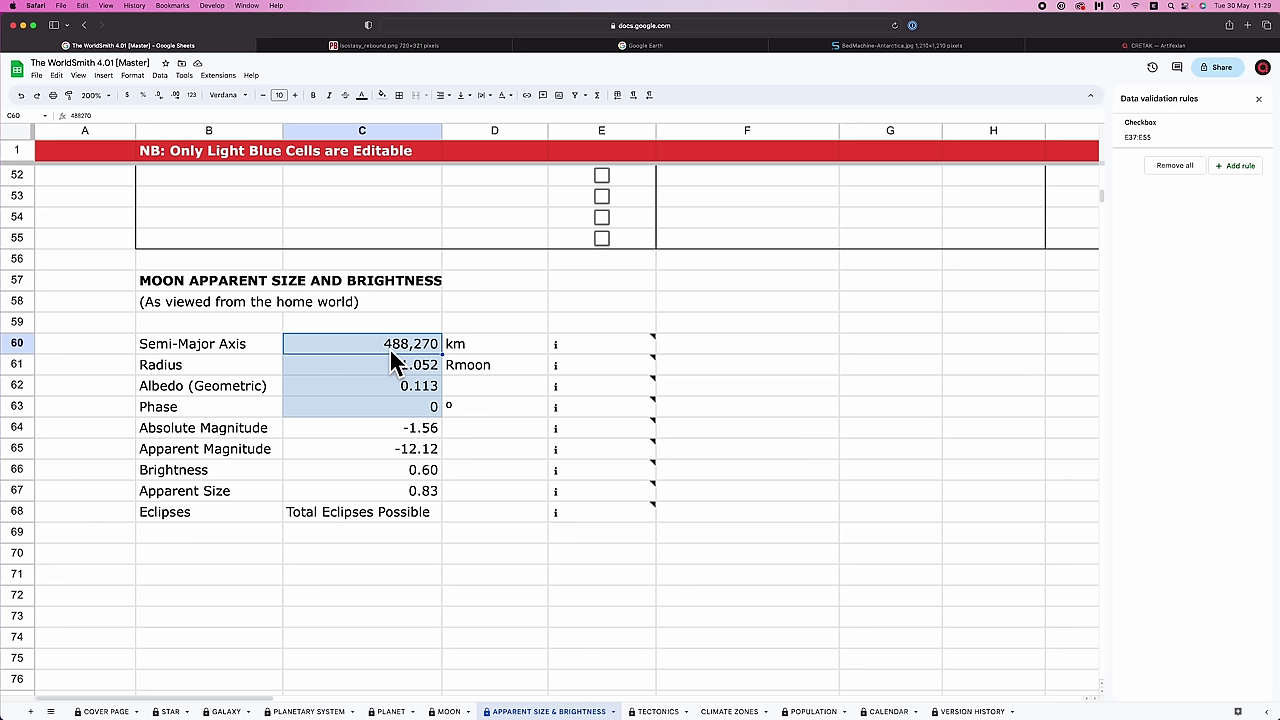
left_click(1258, 99)
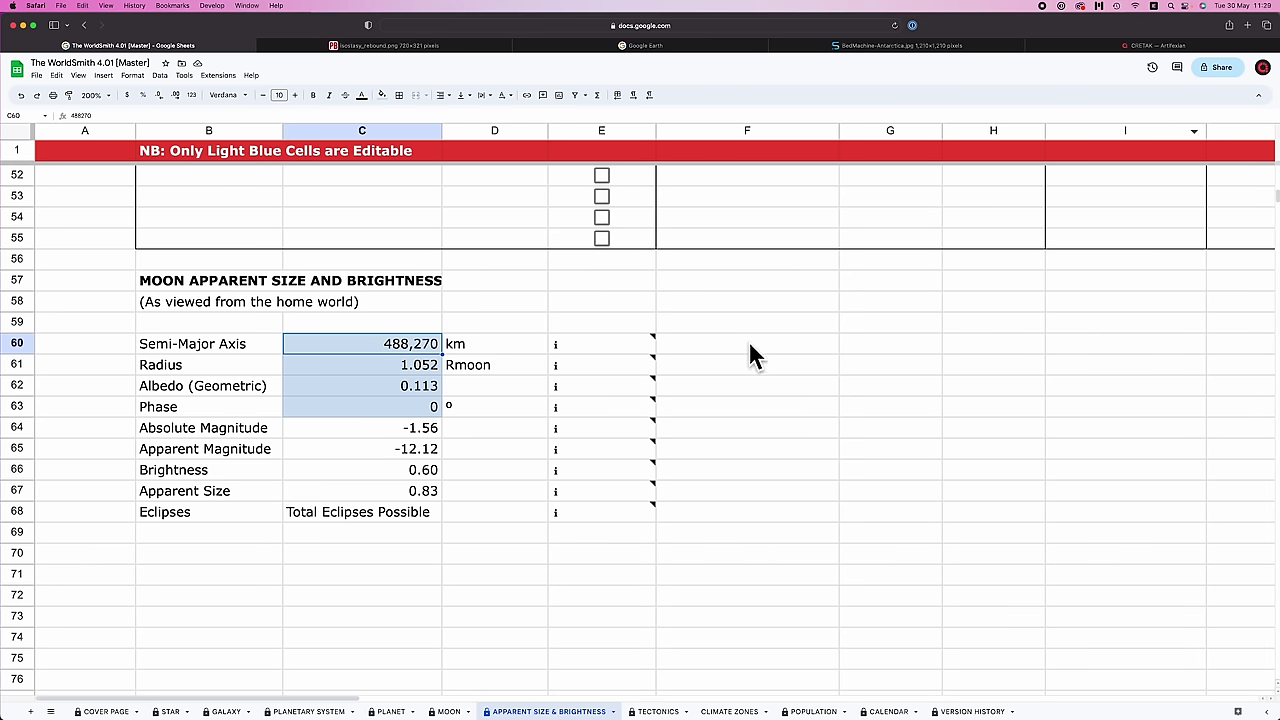
left_click(826, 388)
- Reopen the Data validation rules for C60, then dismiss them unchanged and return to C60
left_click(372, 348)
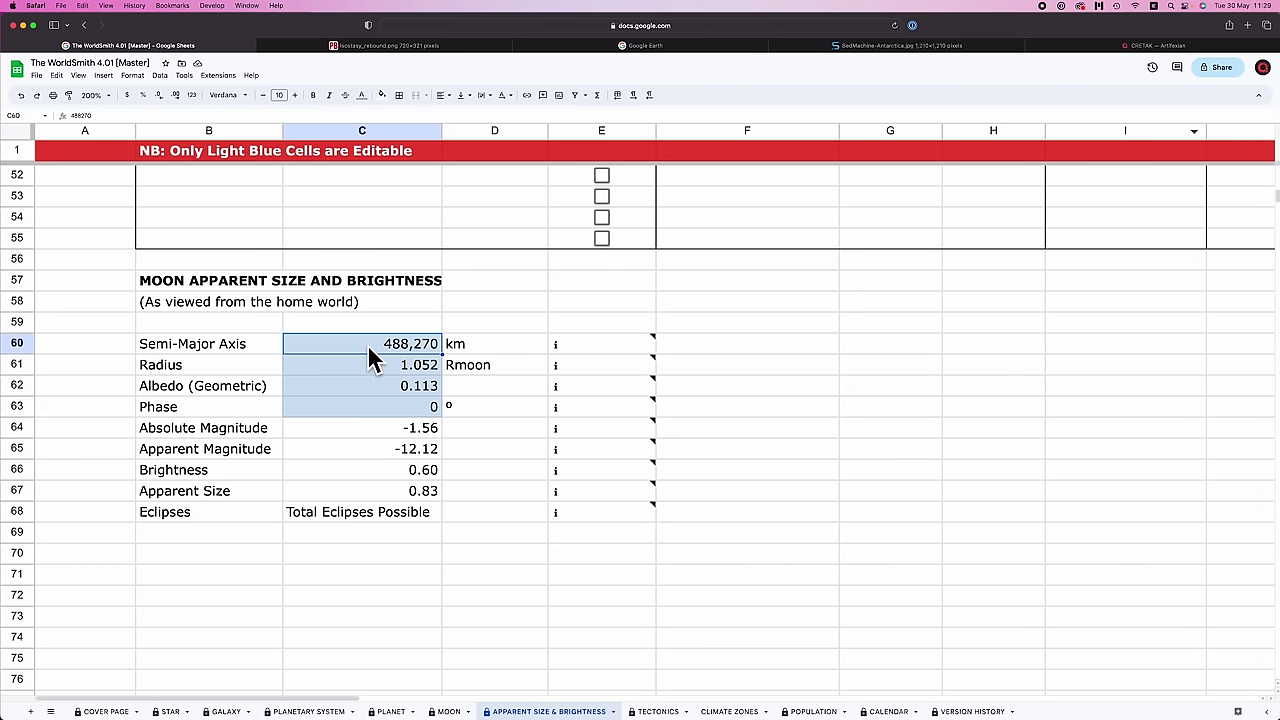
left_click(156, 77)
left_click(206, 278)
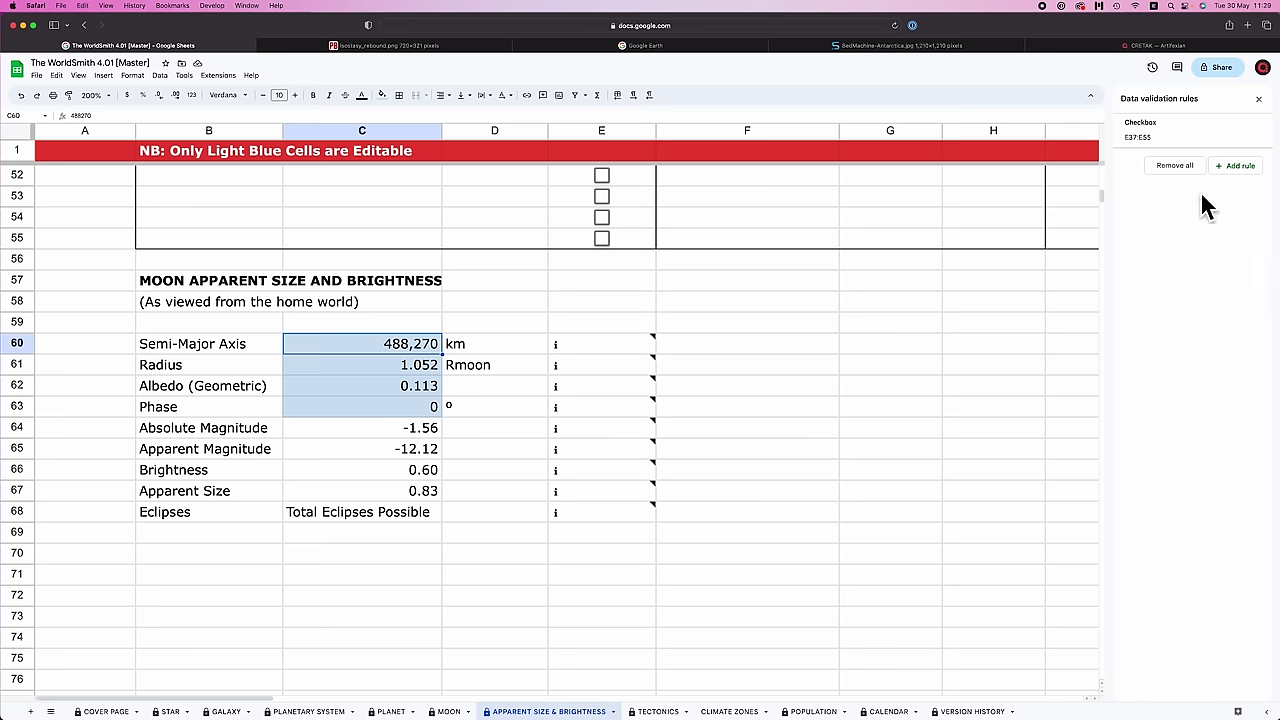
mouse_move(1191, 130)
left_click(917, 327)
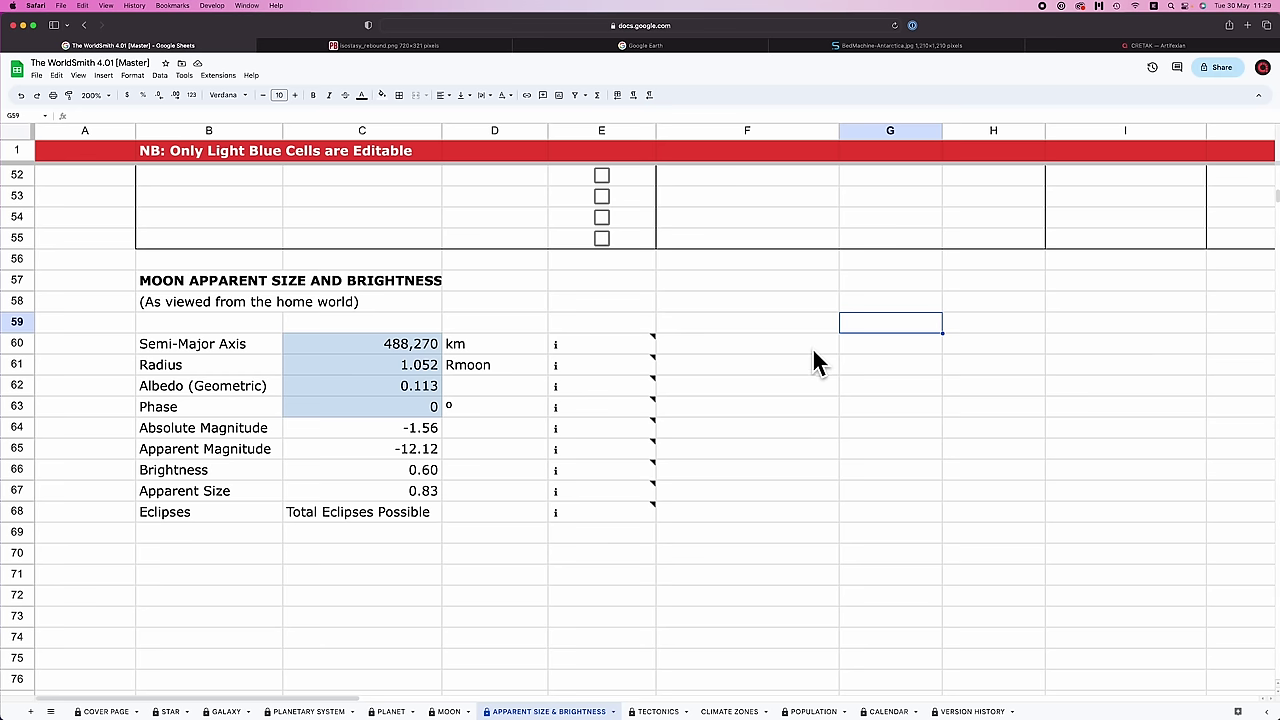
key("Down")
key("Left")
key("Left")
key("Left")
key("Left")
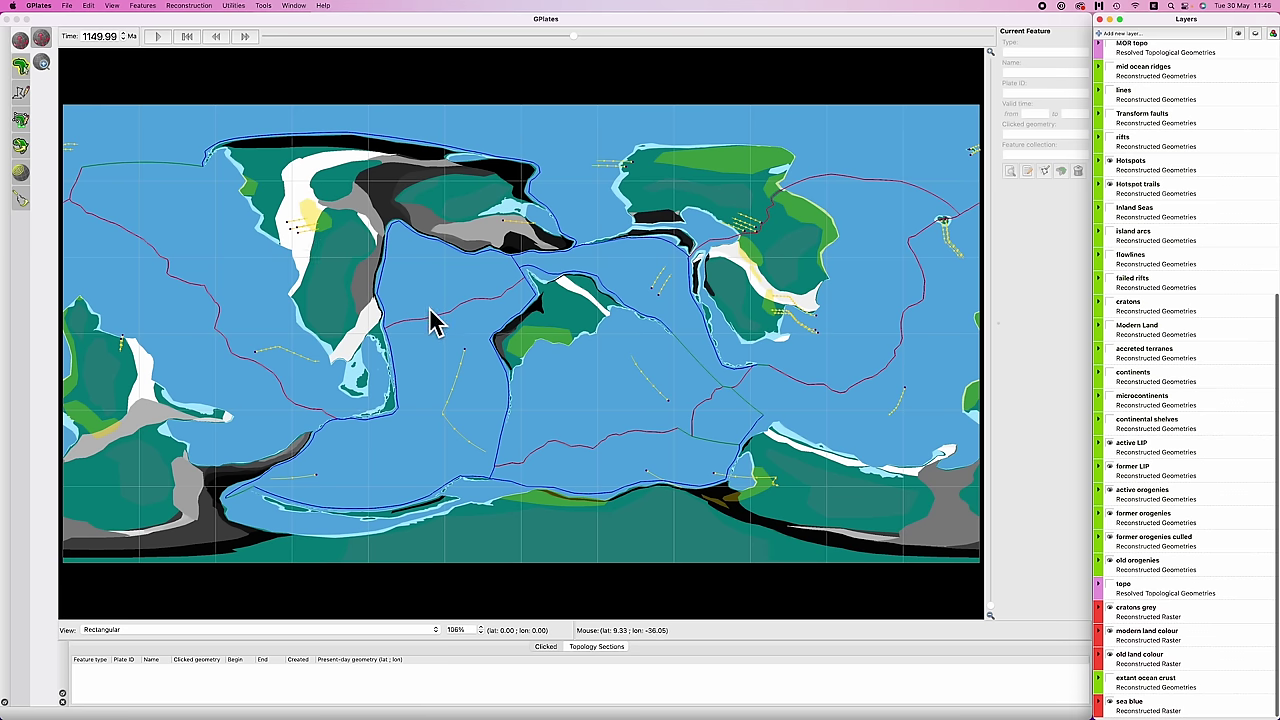
- Show the extant ocean crust age raster in rainbow bands and open the Export window
left_click(1108, 678)
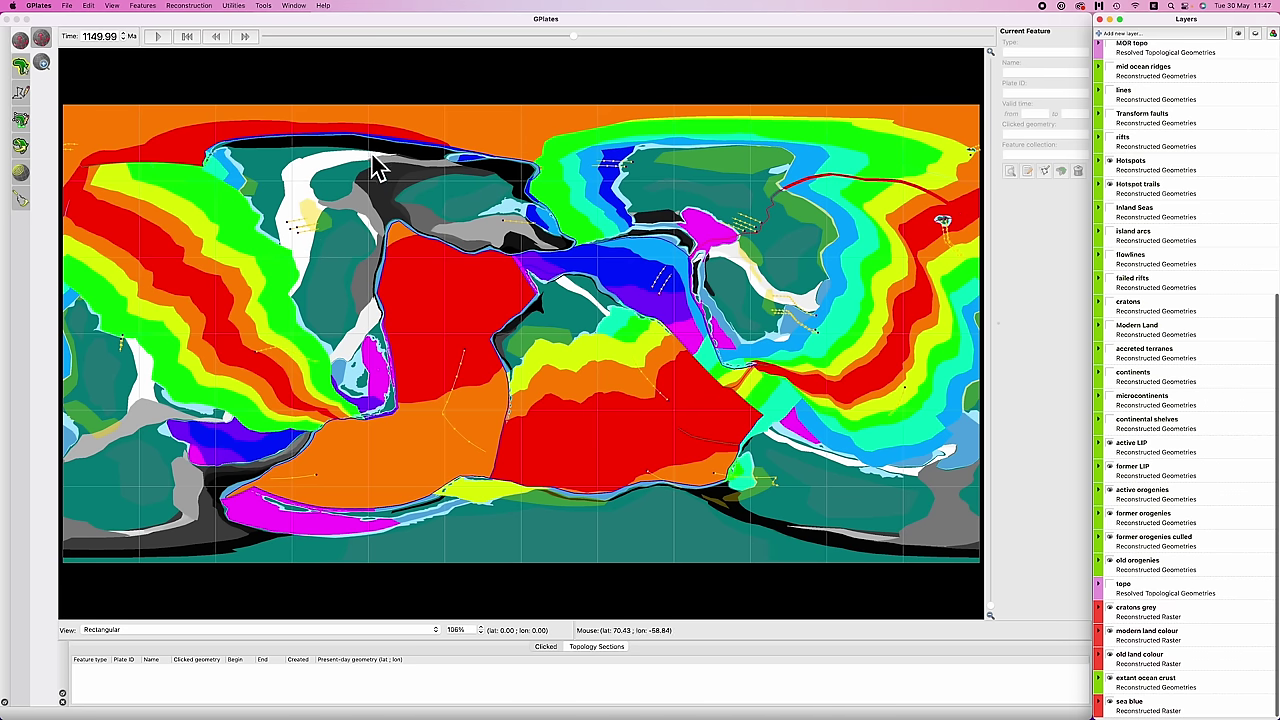
left_click(188, 6)
left_click(172, 119)
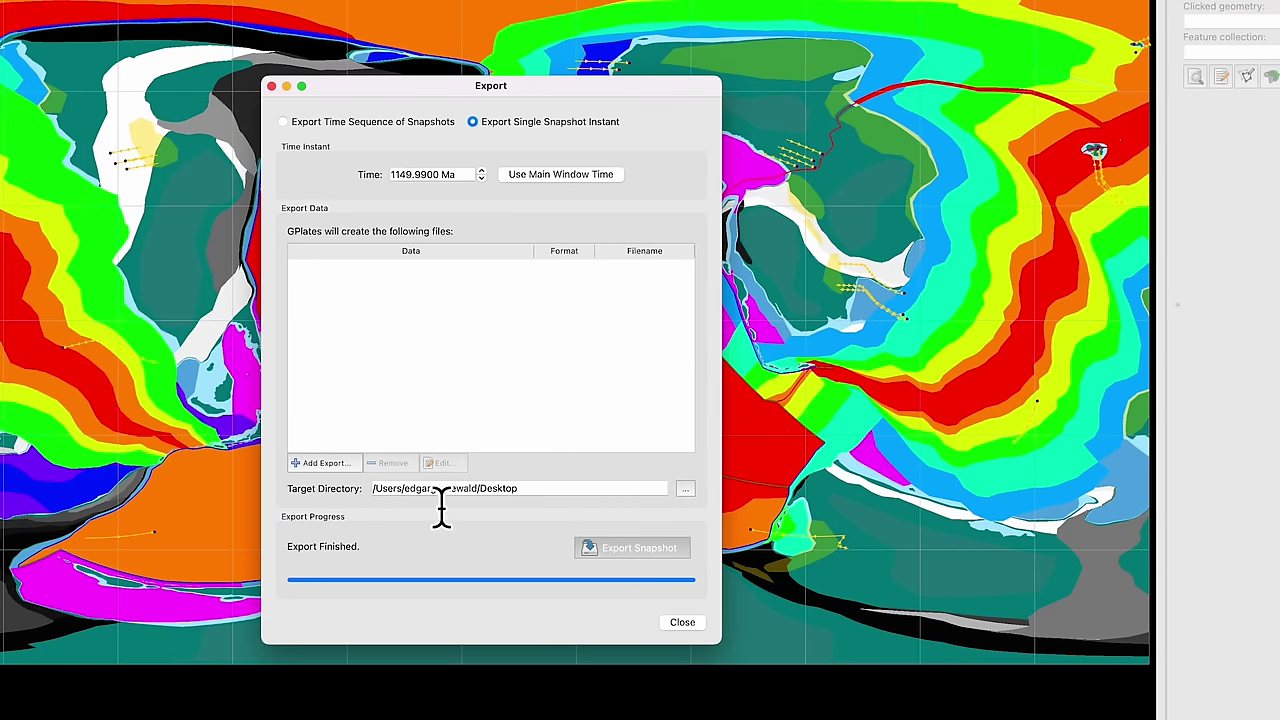
- Export a Projected Geometries SVG snapshot, aspect ratio constrained, 2500 px wide
left_click(330, 463)
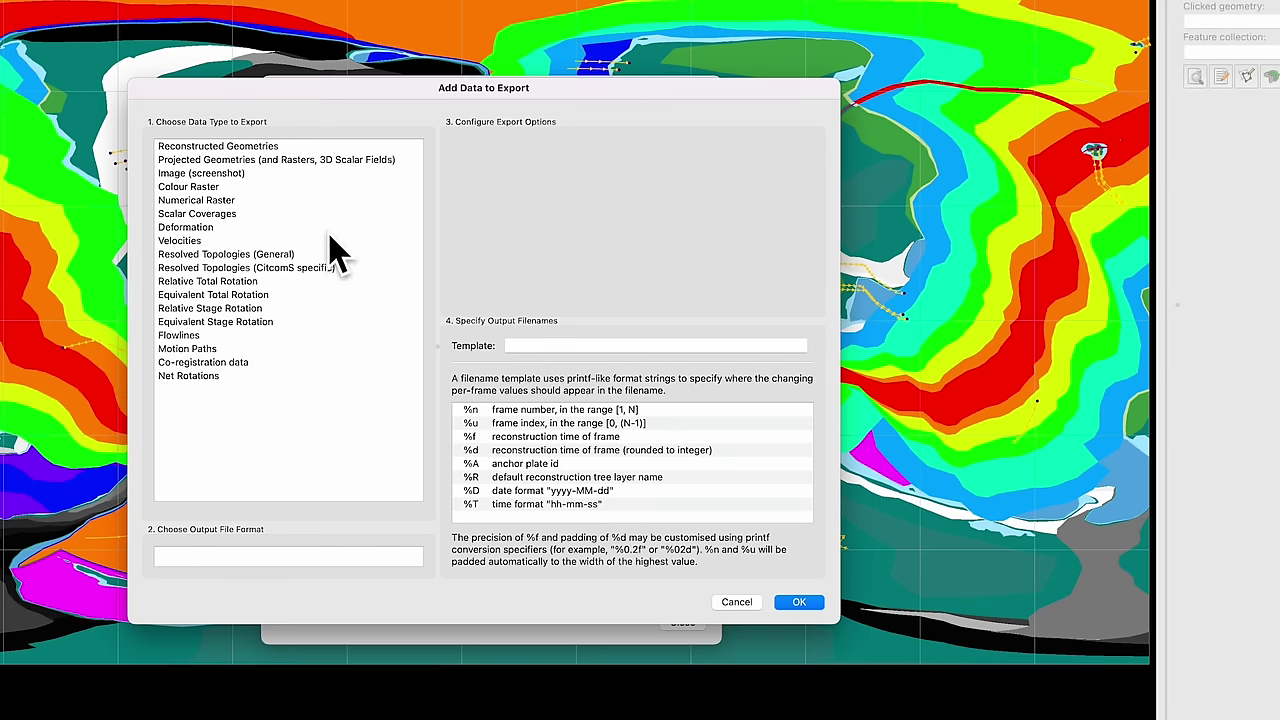
left_click(210, 160)
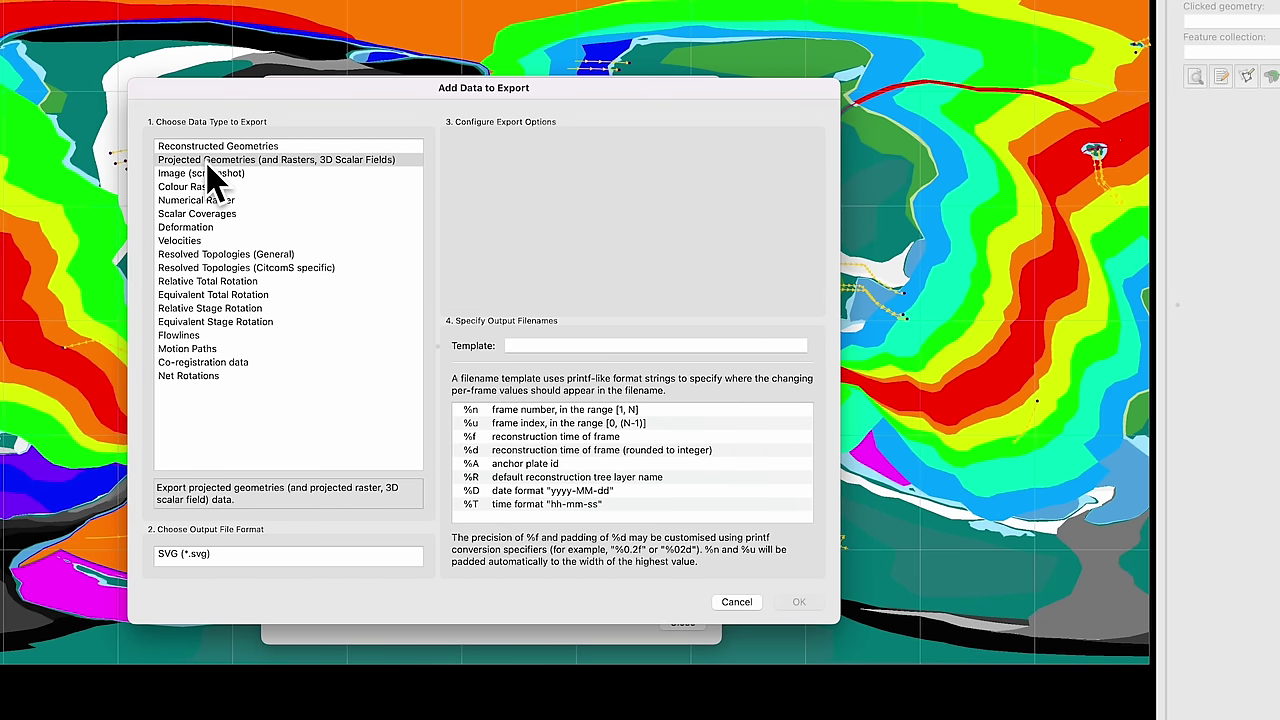
left_click(172, 560)
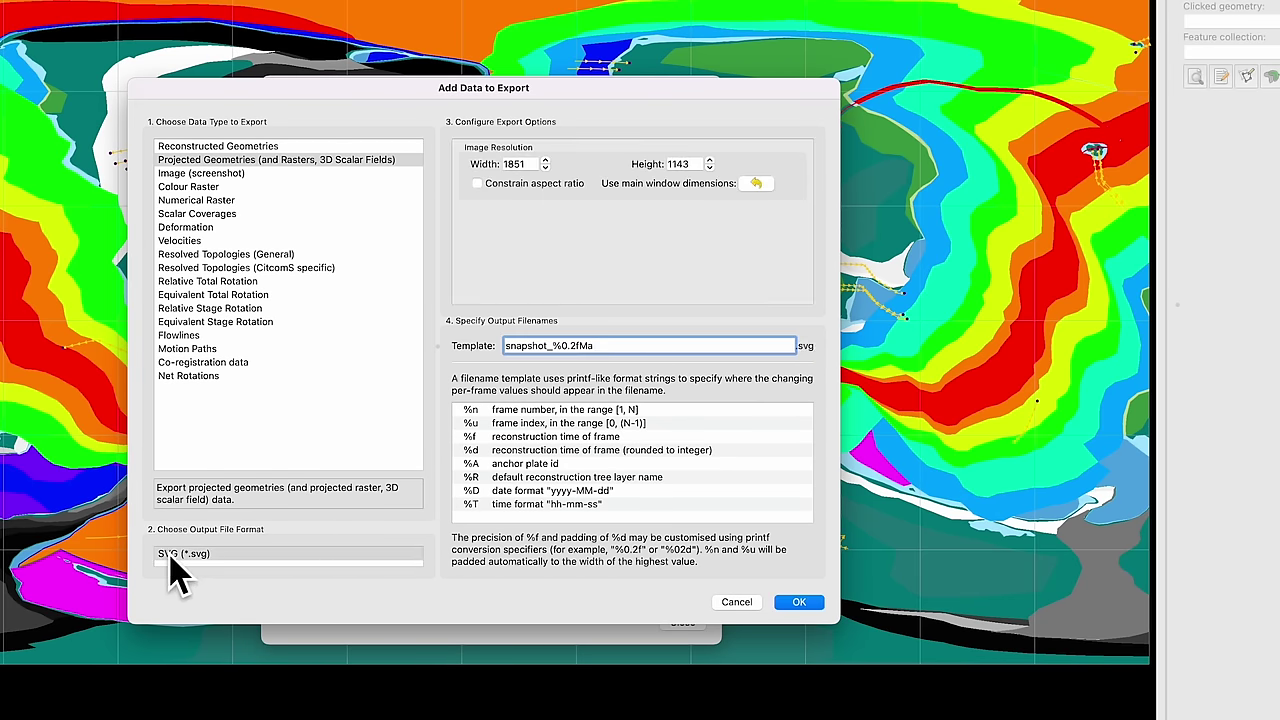
left_click(478, 184)
double_click(520, 165)
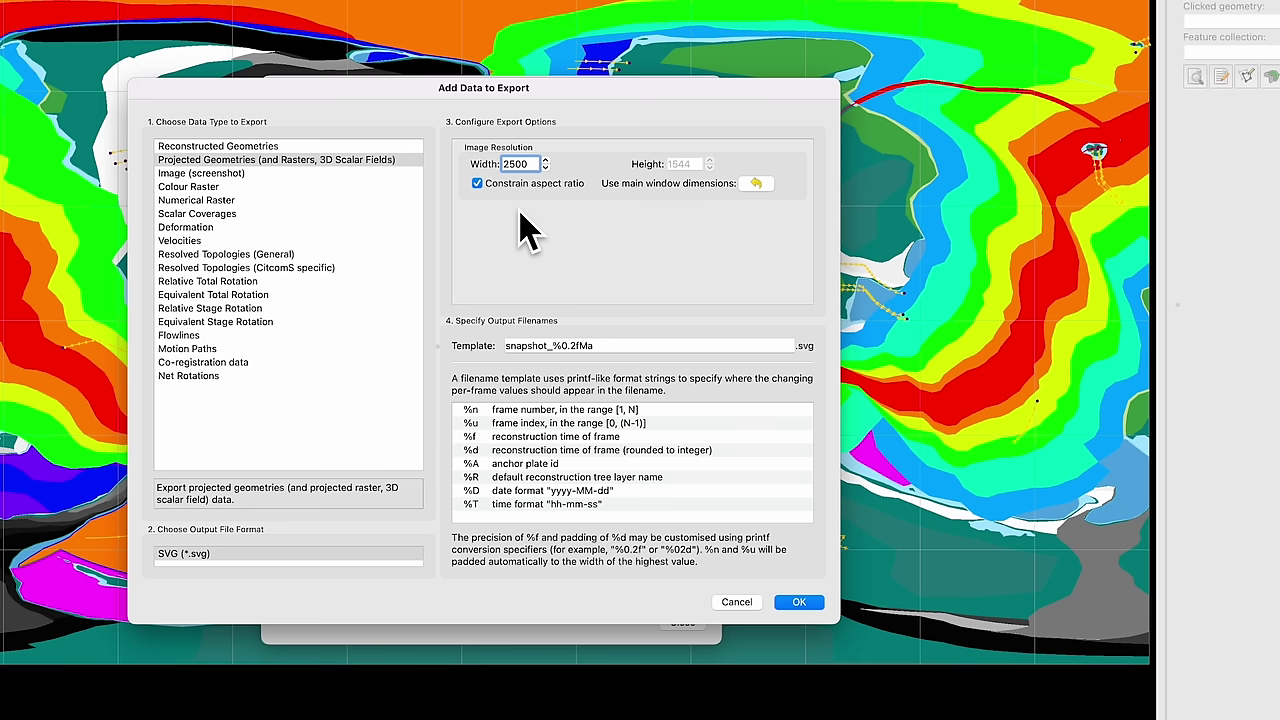
left_click(810, 601)
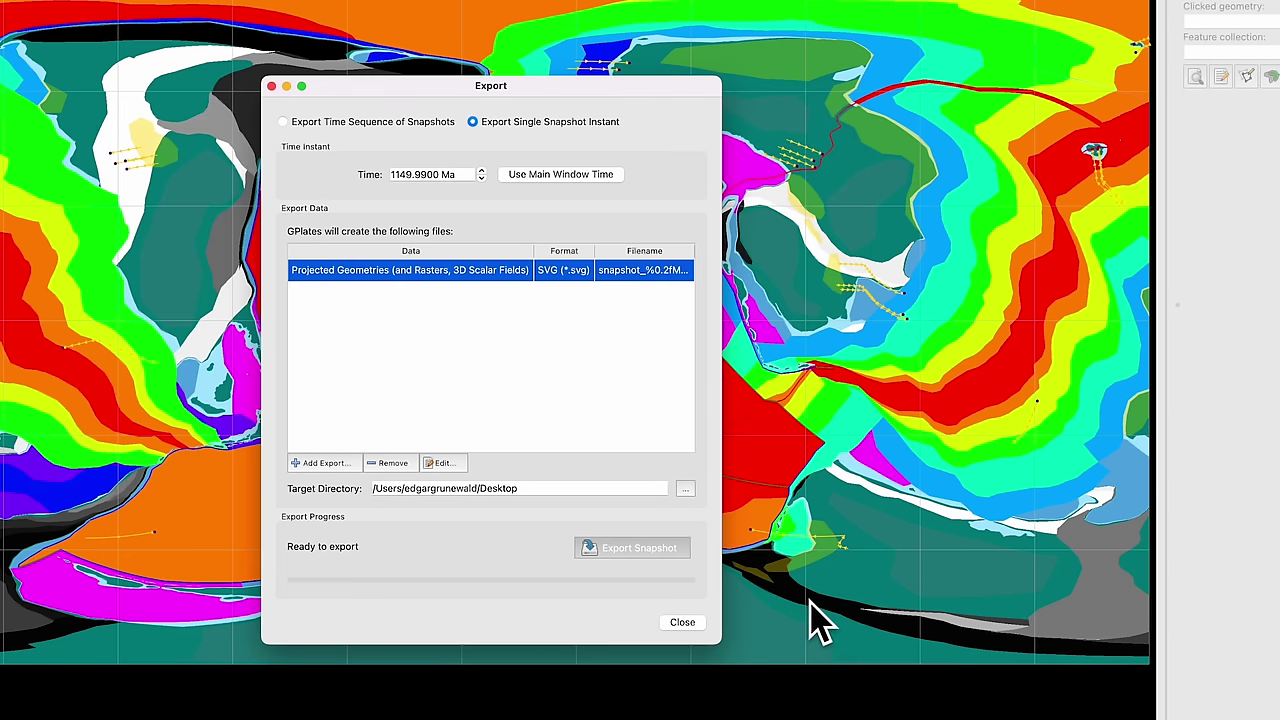
left_click(636, 549)
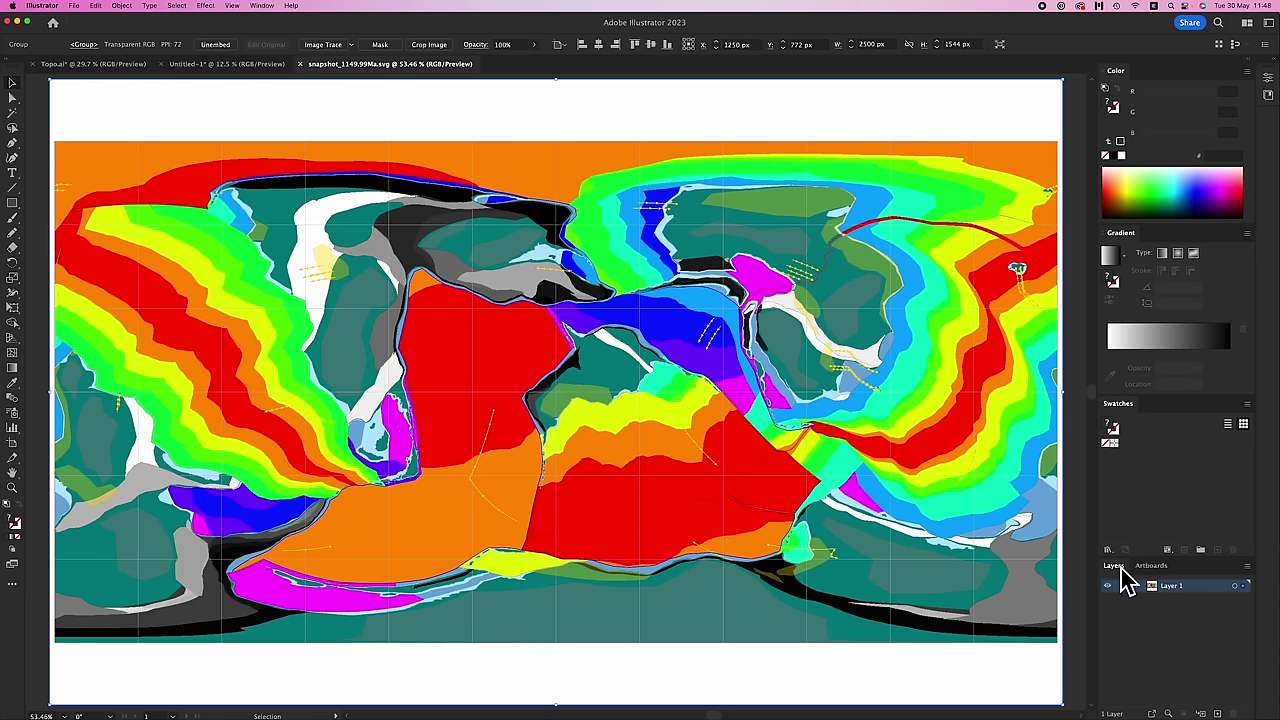
- Float the Layers panel out and bring it up from the Window menu
left_click_drag(1121, 572, 889, 171)
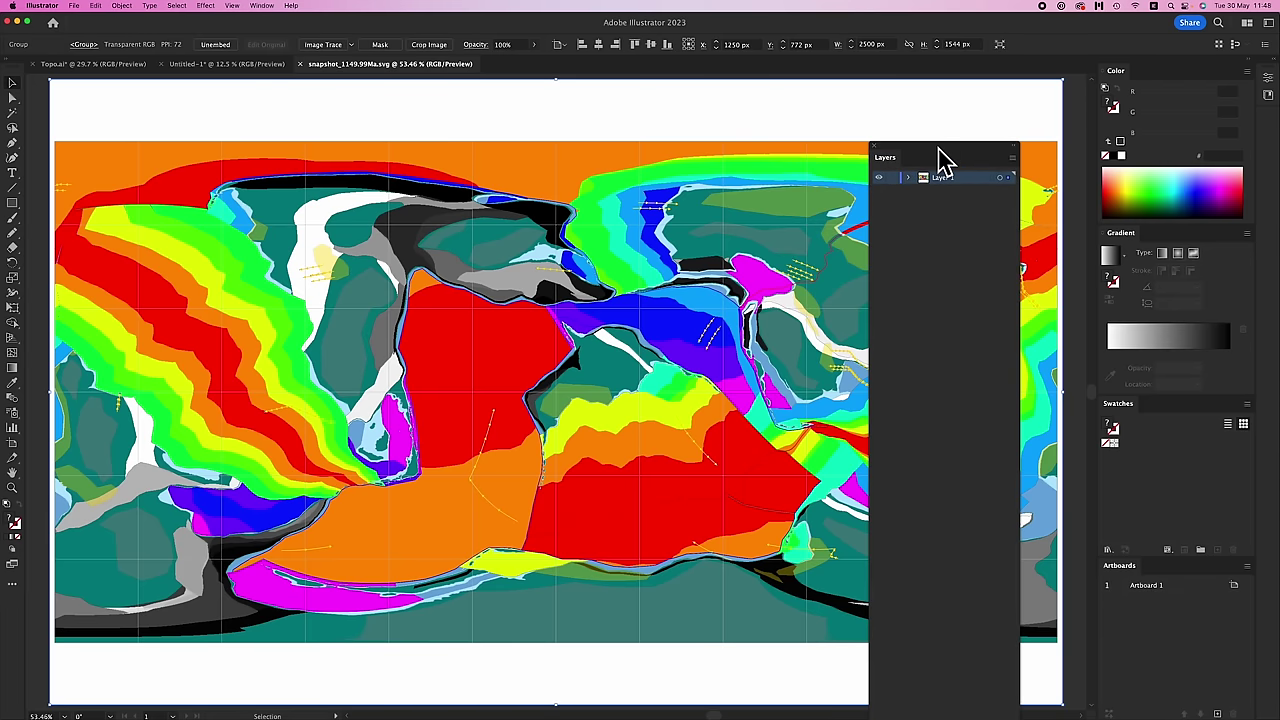
left_click(261, 5)
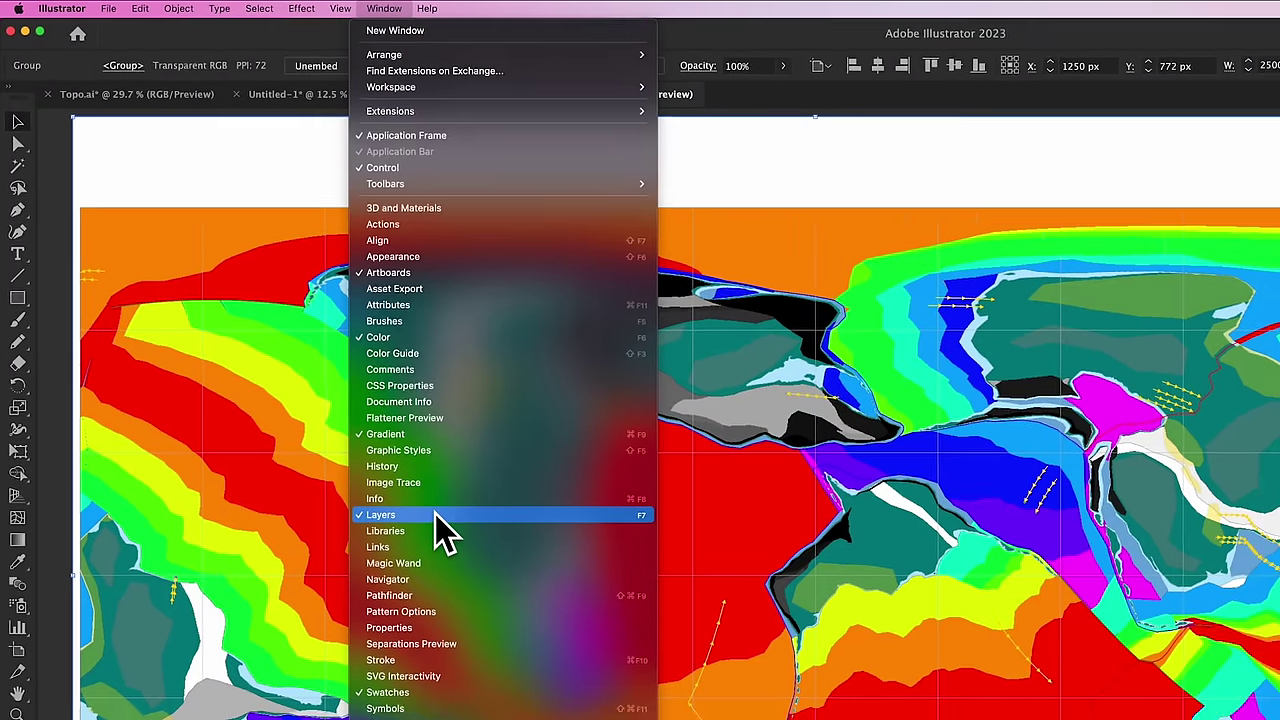
left_click(443, 528)
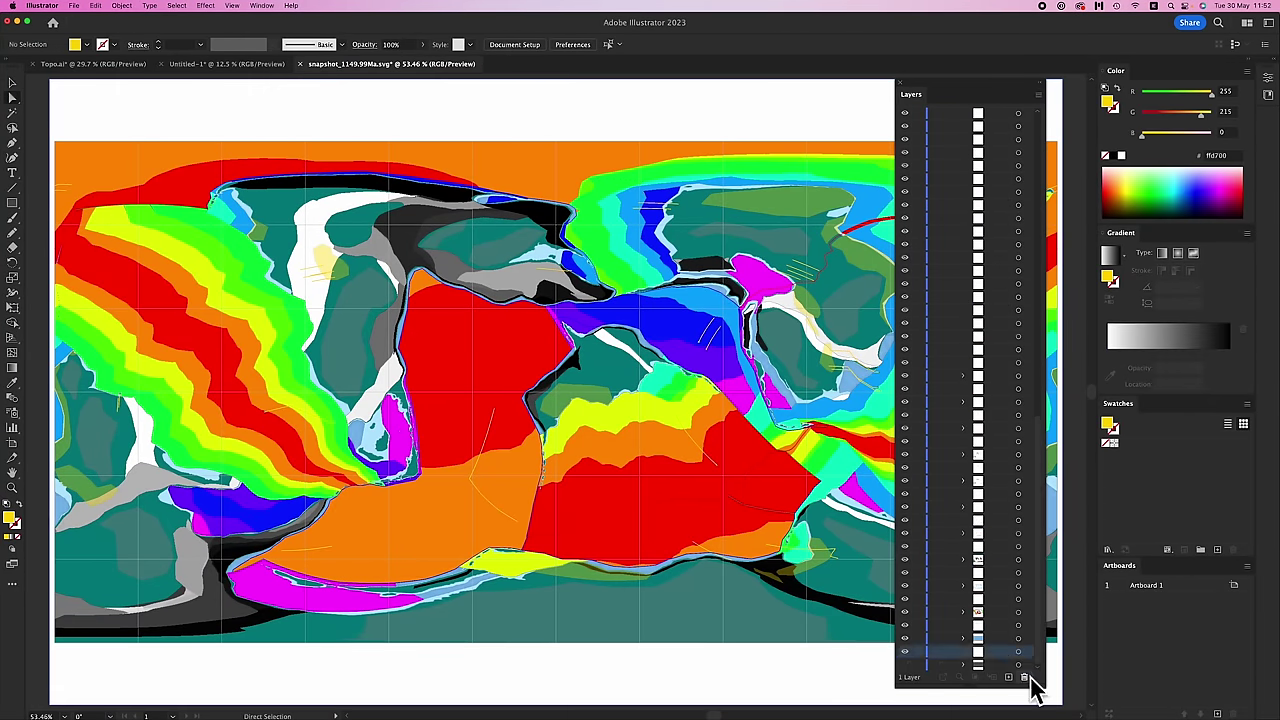
- Make the ocean crust colour, teal landmass and grey/black/green overlay sublayers visible
key("ctrl+z")
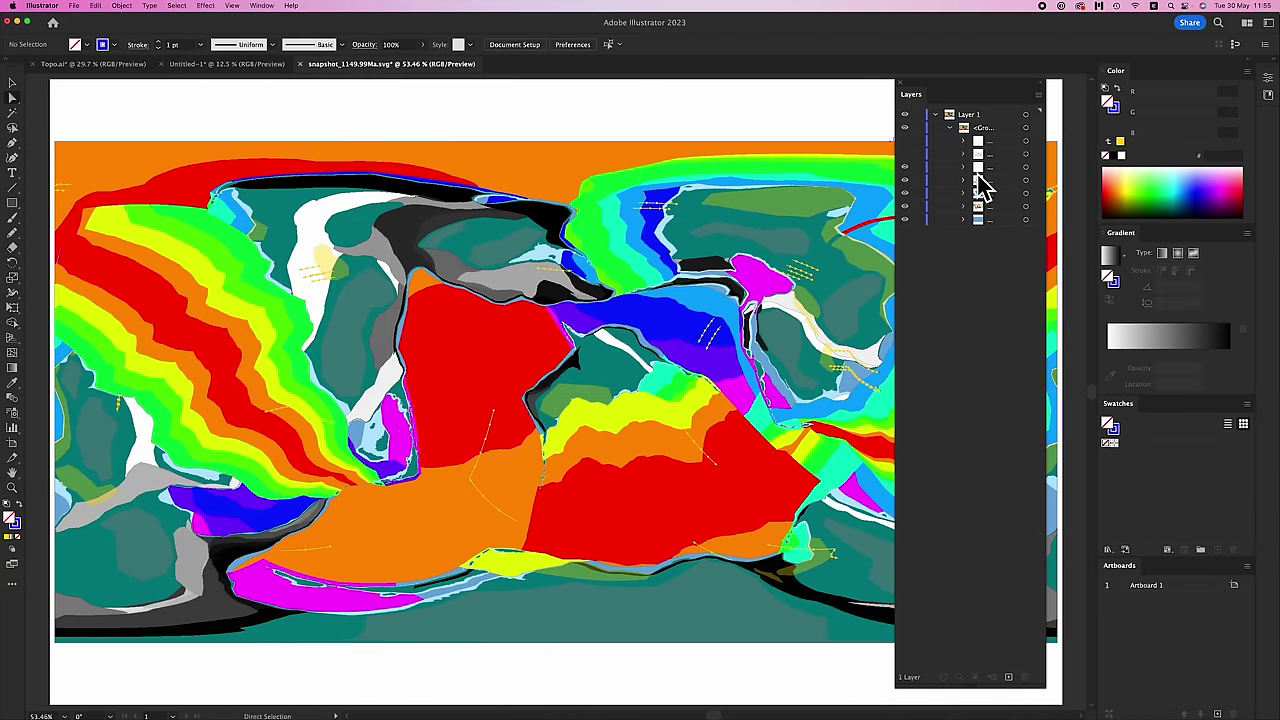
key("ctrl+z")
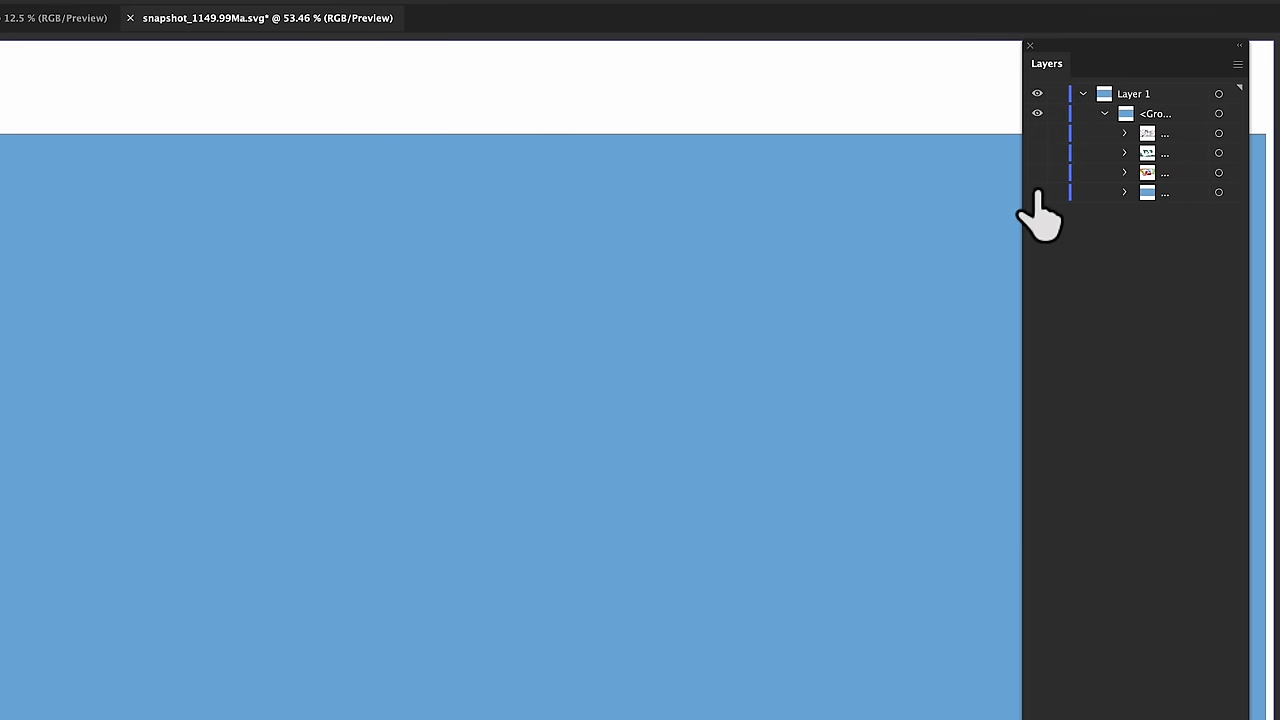
left_click(1037, 174)
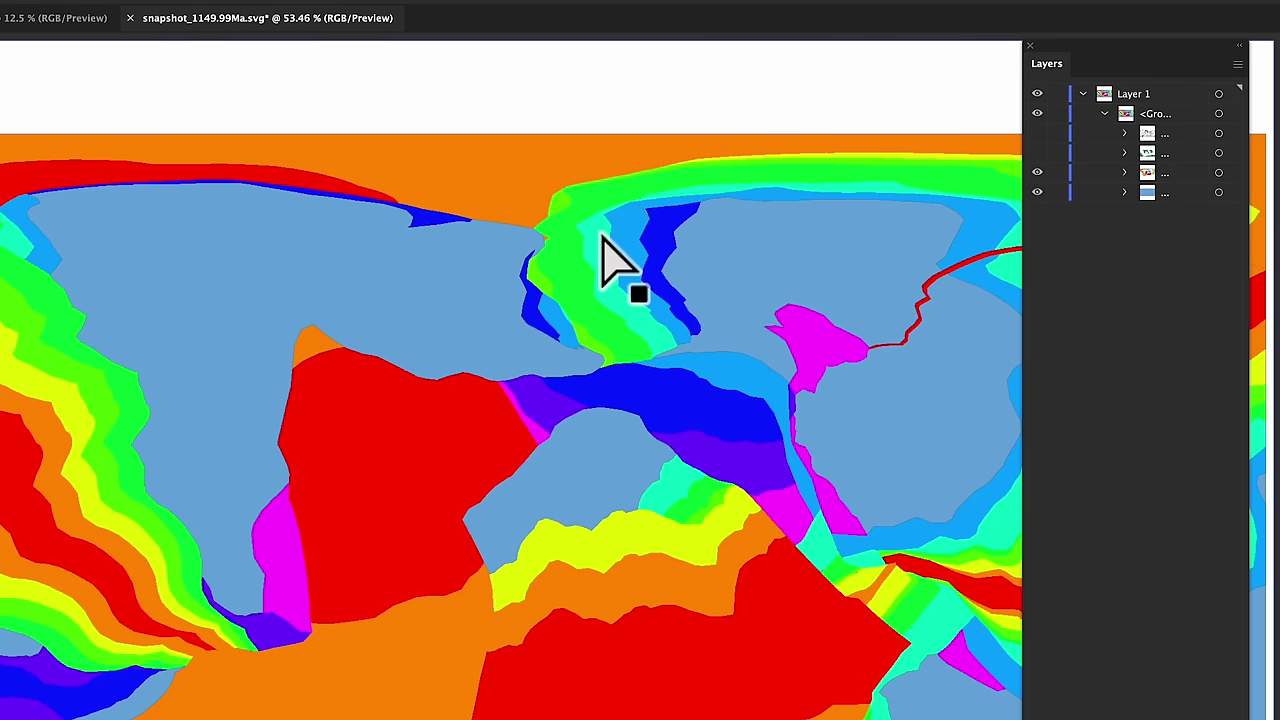
left_click_drag(1037, 152, 1037, 192)
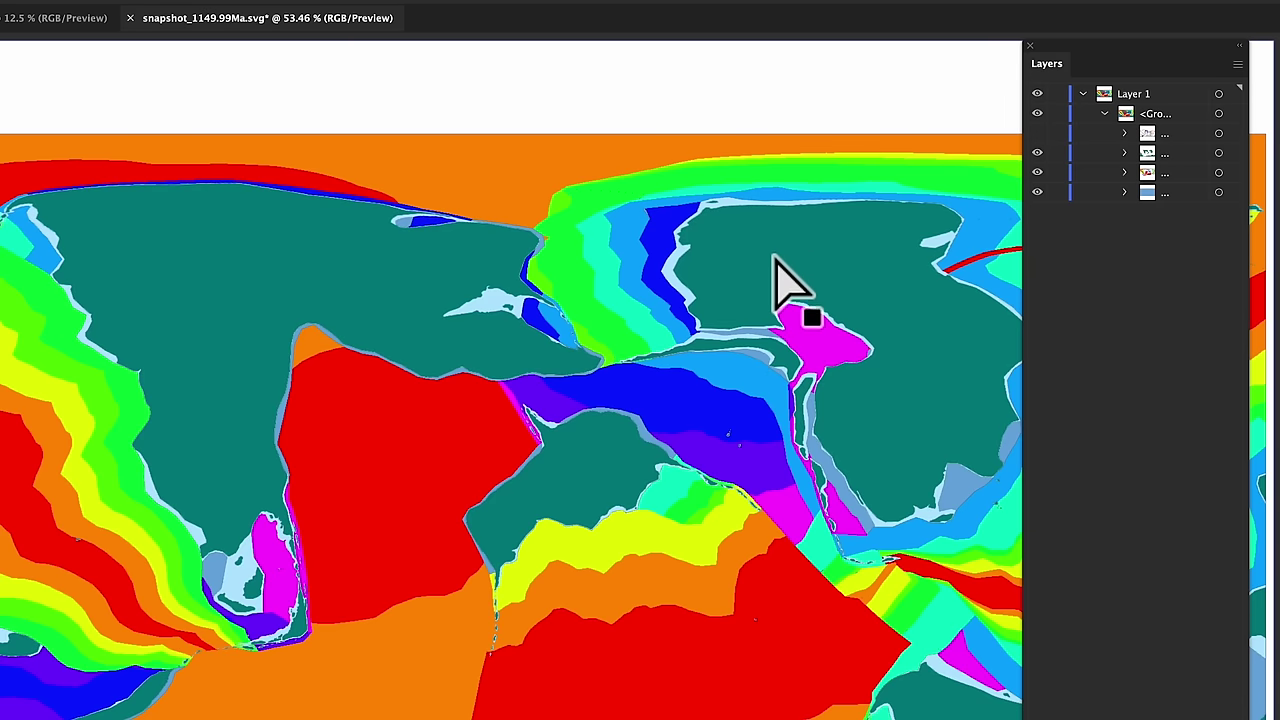
left_click(1037, 133)
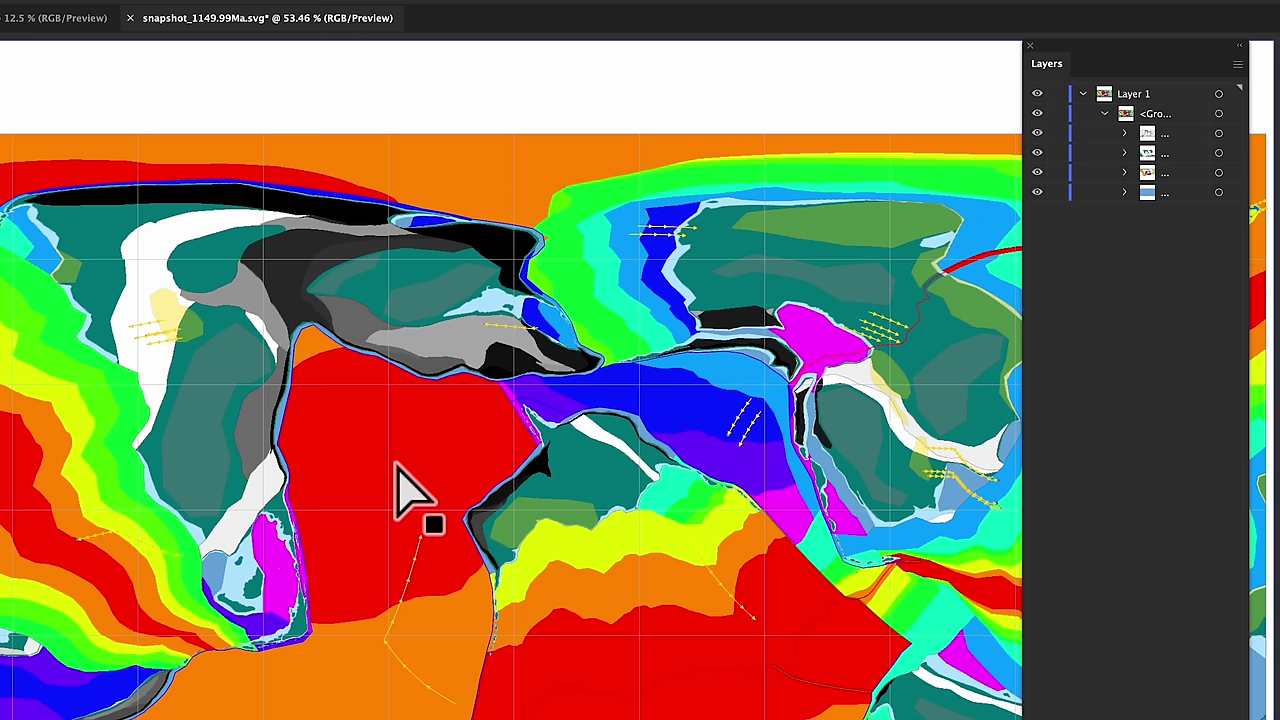
- Select the whole map artwork group and ungroup it with Cmd+Shift+G
left_click(410, 490)
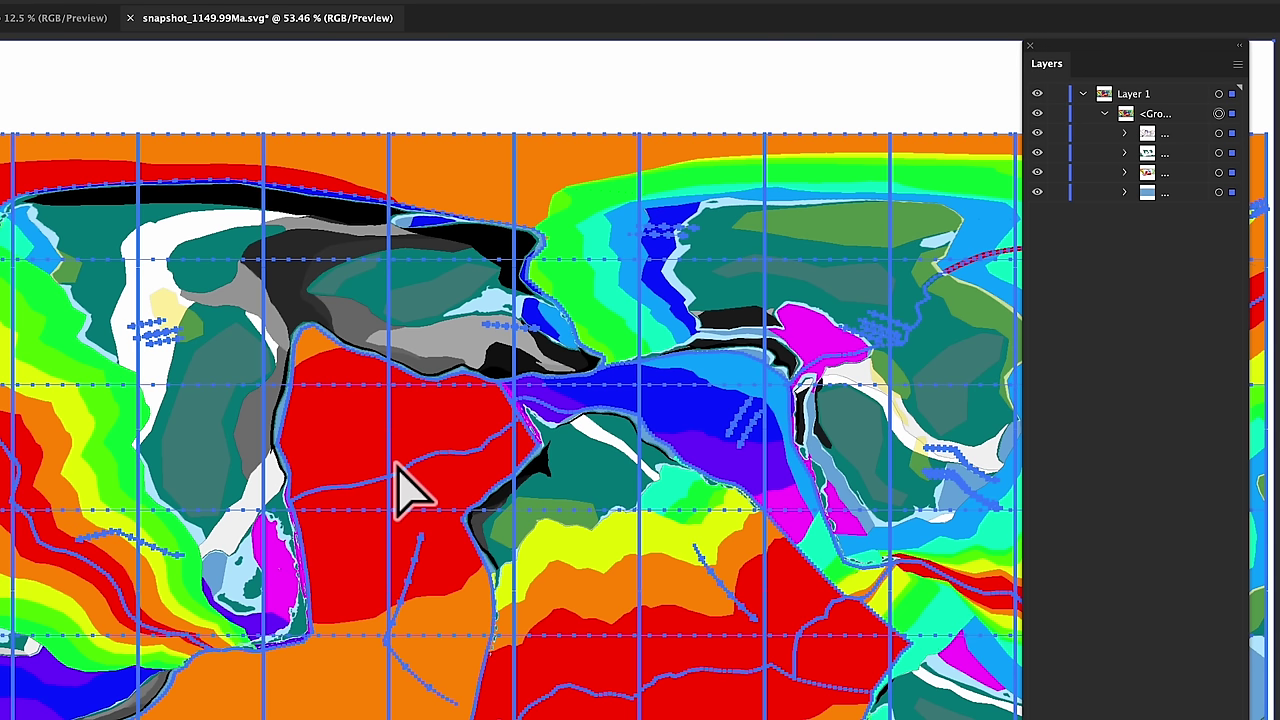
left_click_drag(400, 490, 400, 490)
key("ctrl+shift+g")
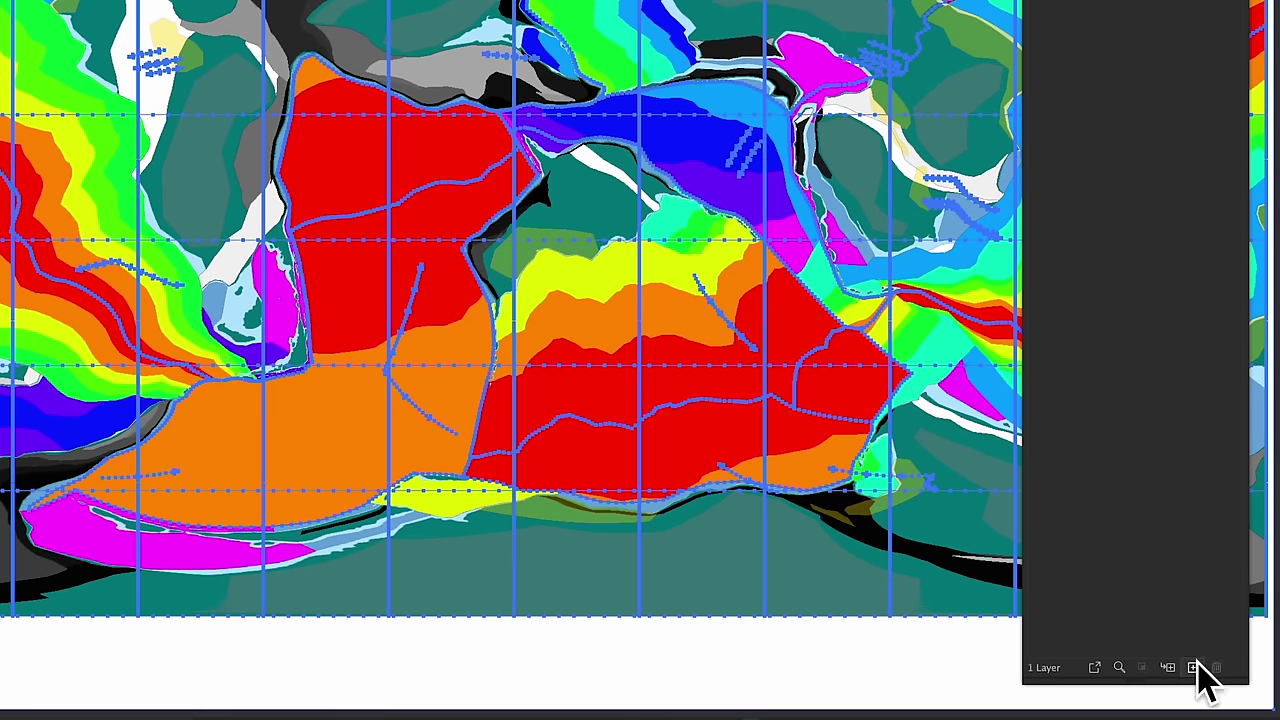
- Create a GUIDES layer, move the grid group into it and set its opacity to 50%
left_click(1194, 668)
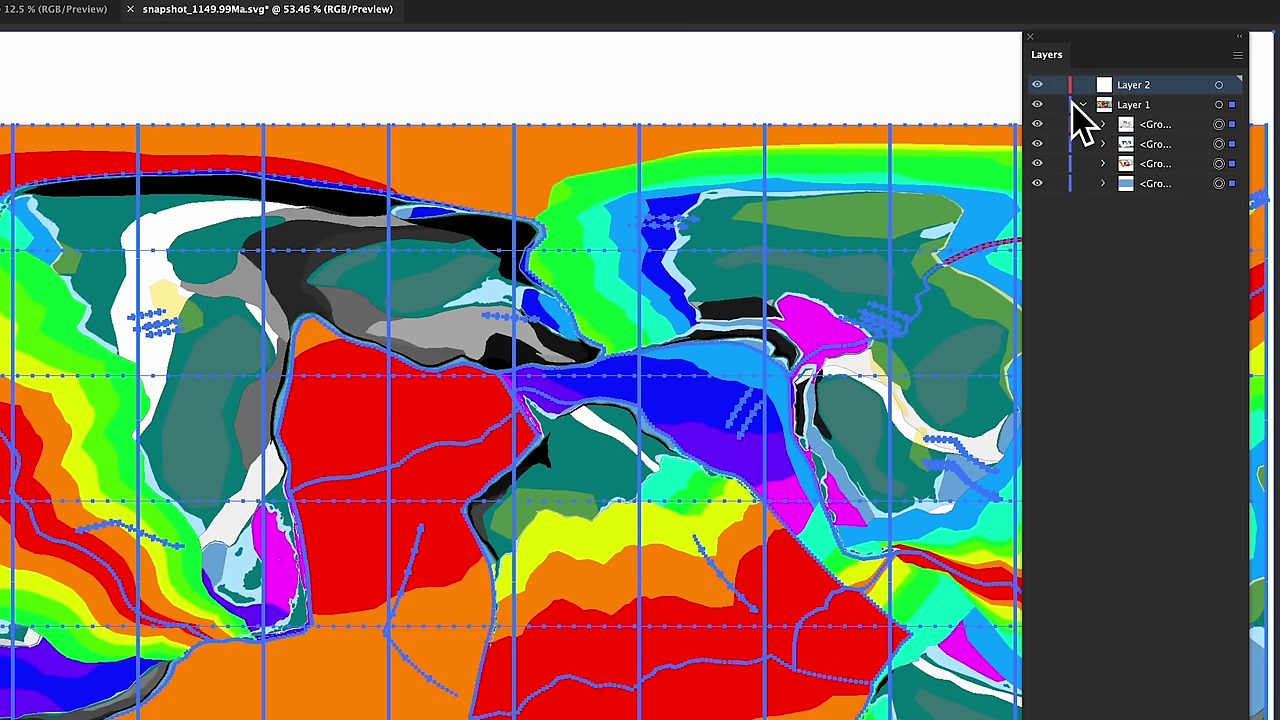
double_click(1148, 94)
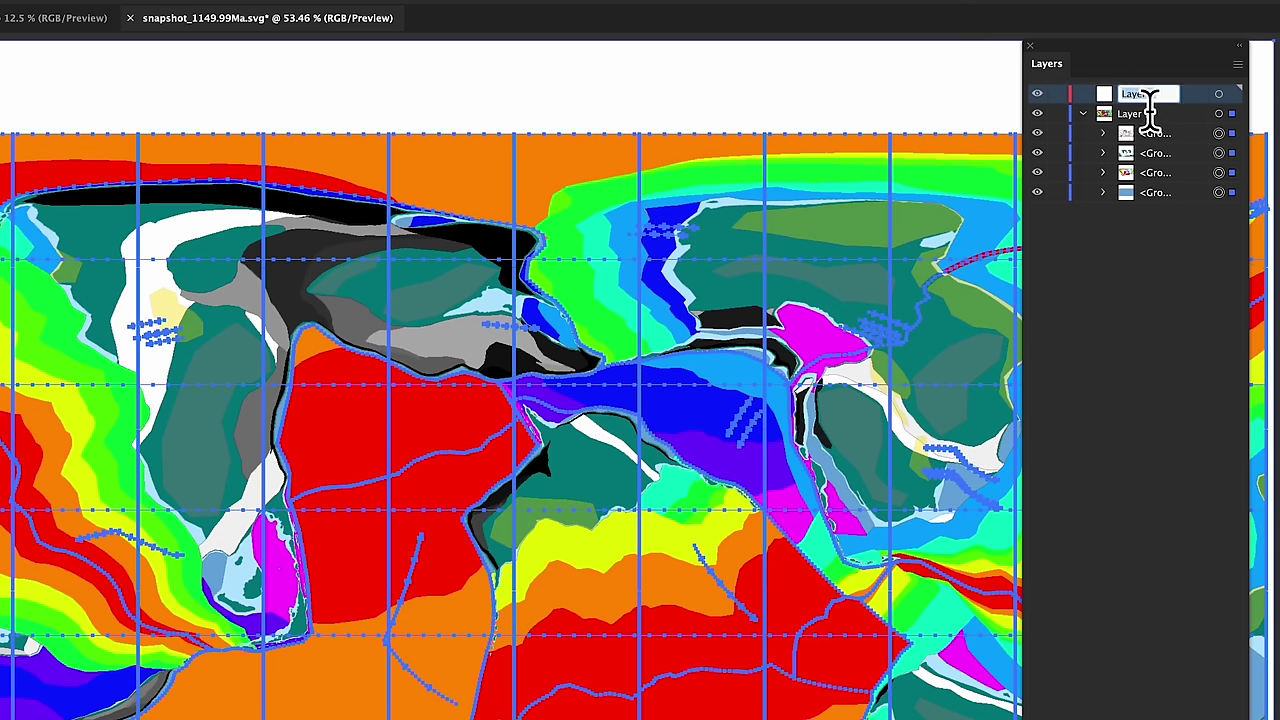
type("C")
key("Return")
left_click(1151, 134)
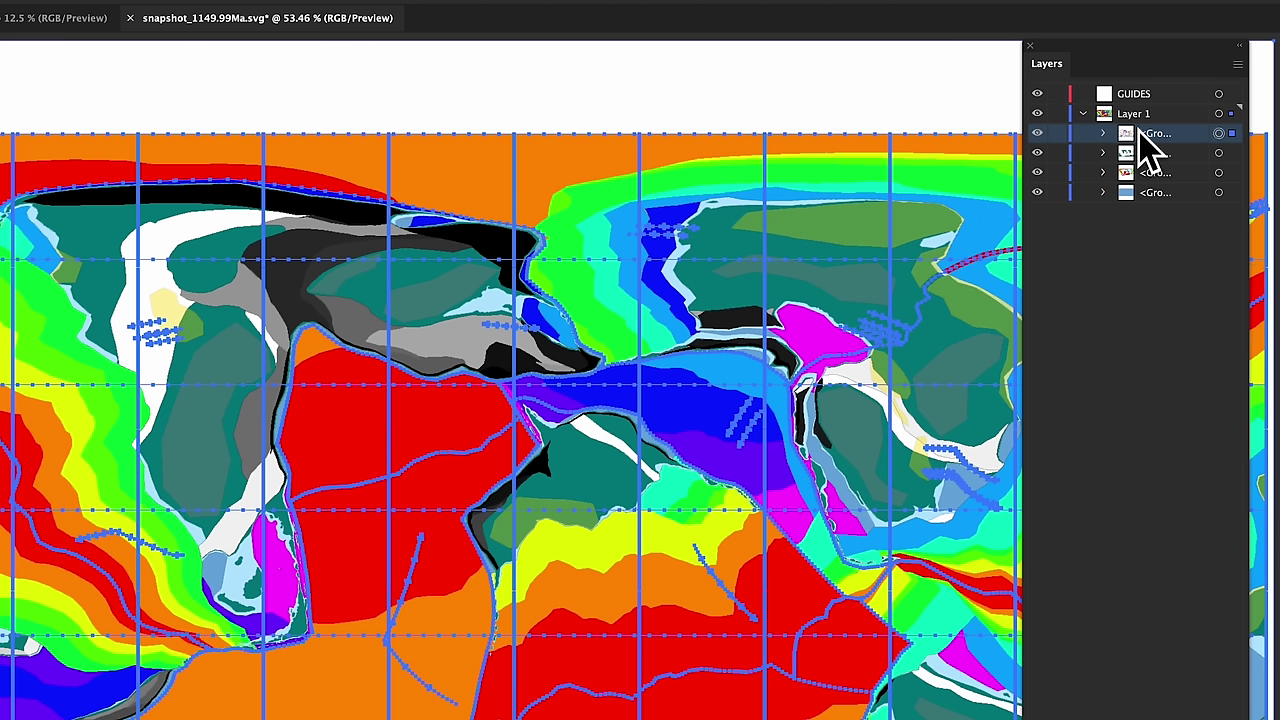
left_click_drag(1152, 137, 1134, 104)
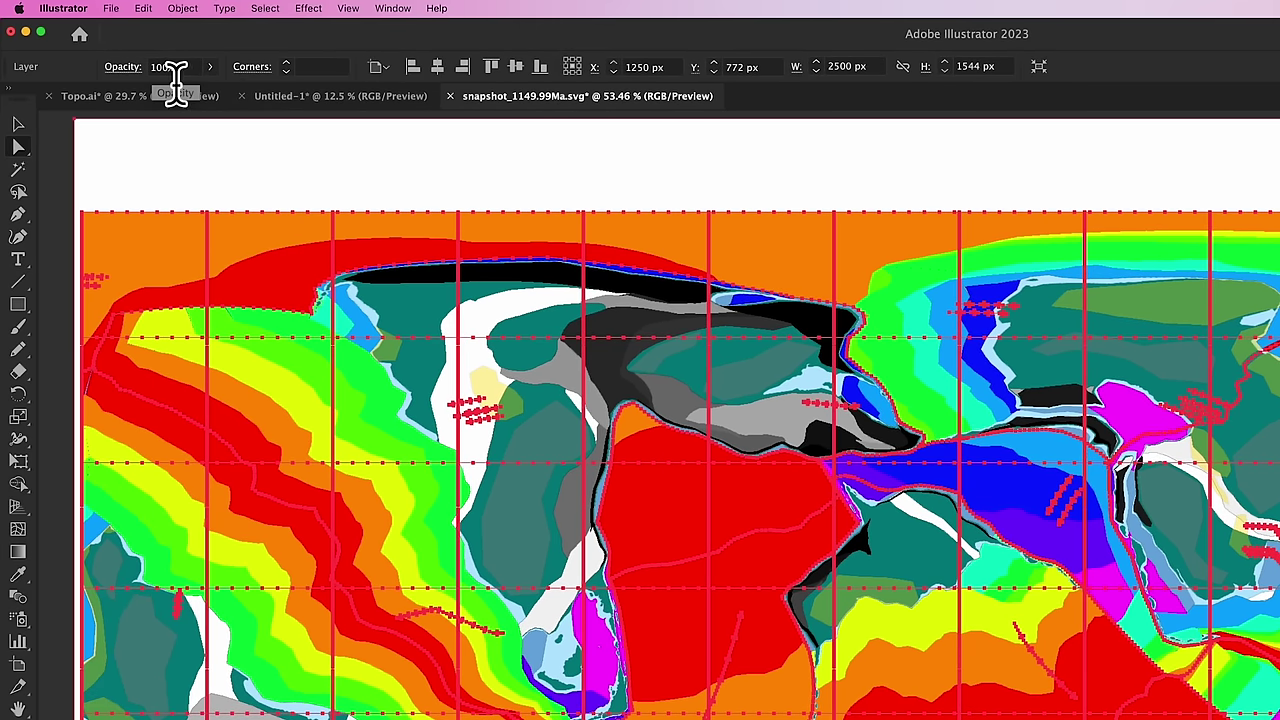
left_click(172, 67)
type("50")
key("Return")
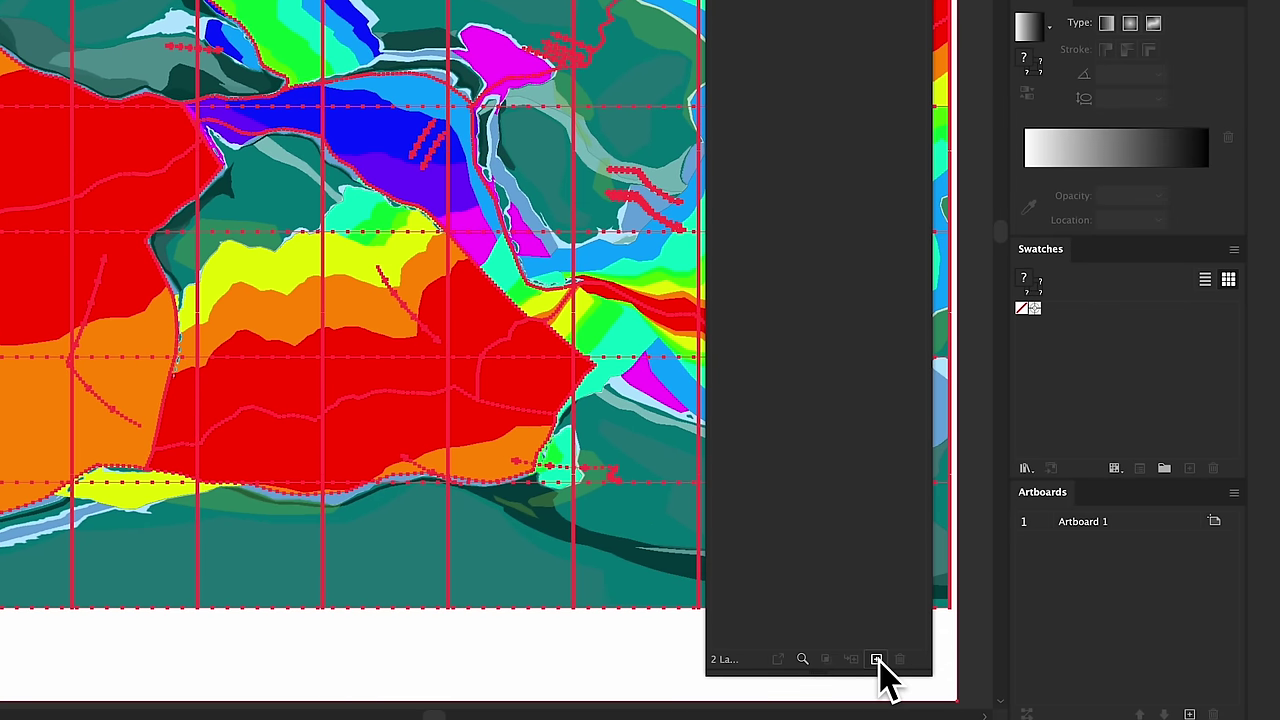
- Add a TOPO layer beneath GUIDES and rename Layer 1 to BASE
left_click(878, 658)
double_click(827, 96)
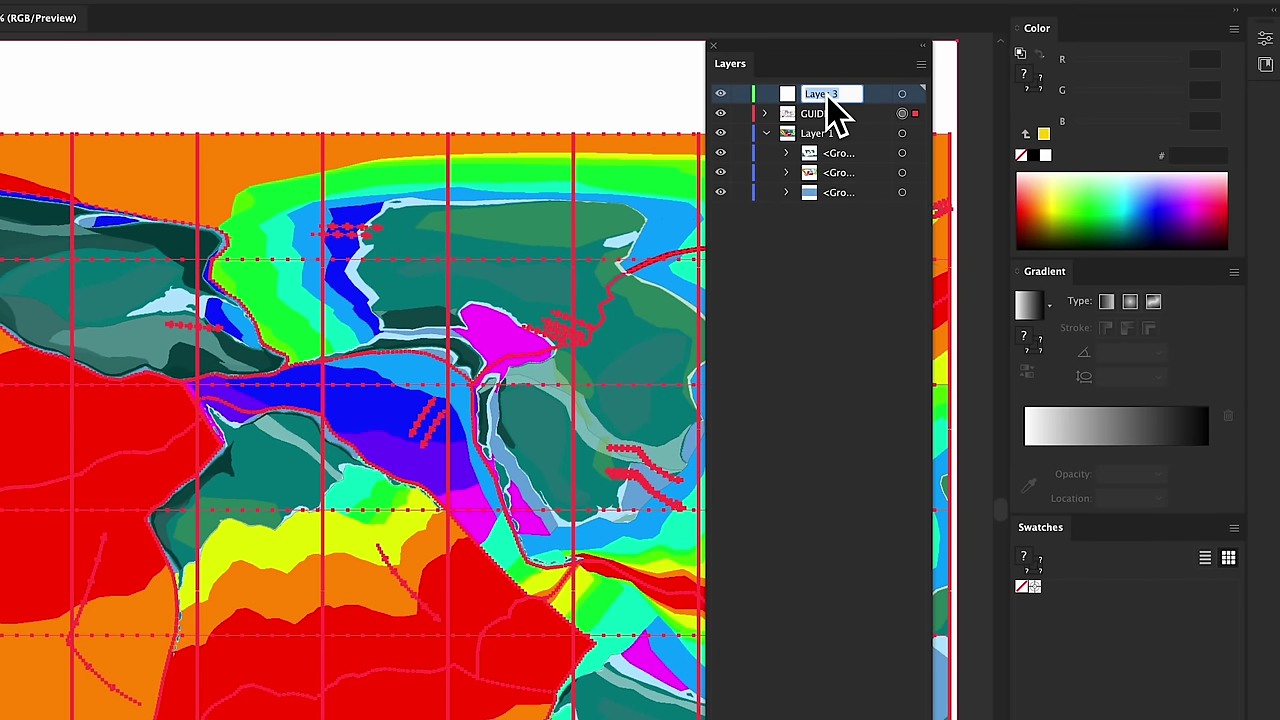
type("TOPO")
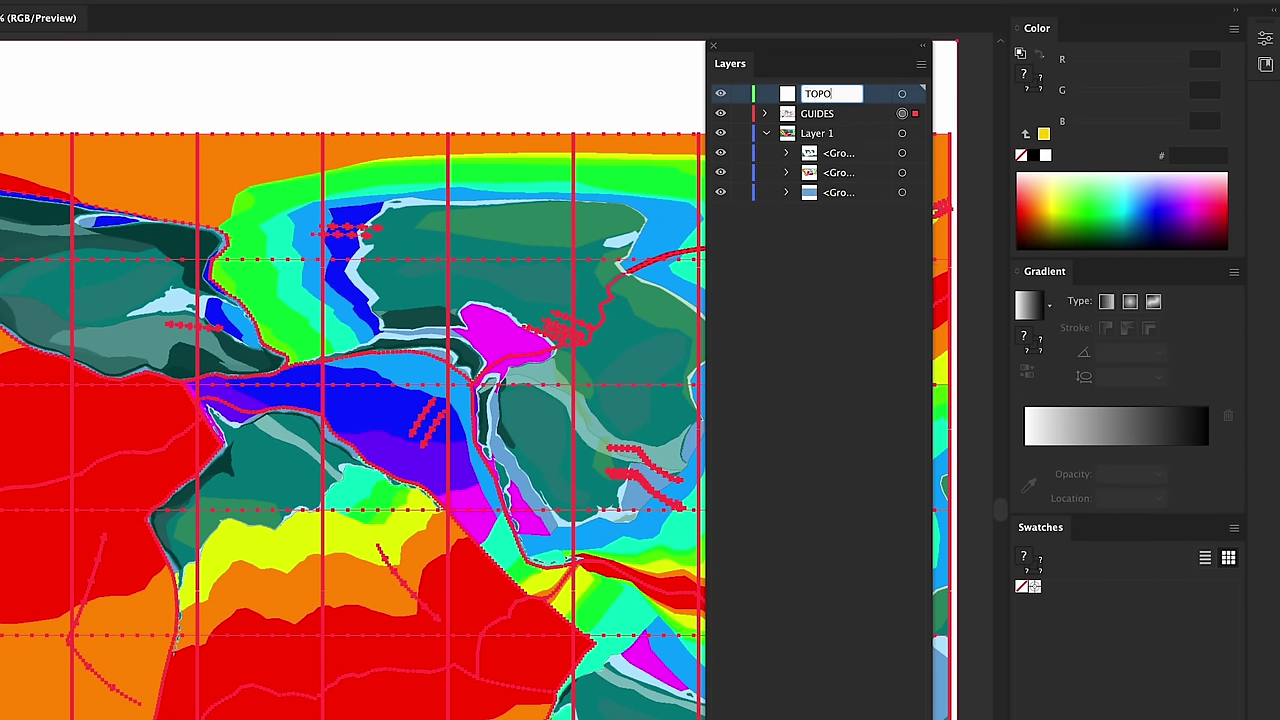
left_click(815, 113)
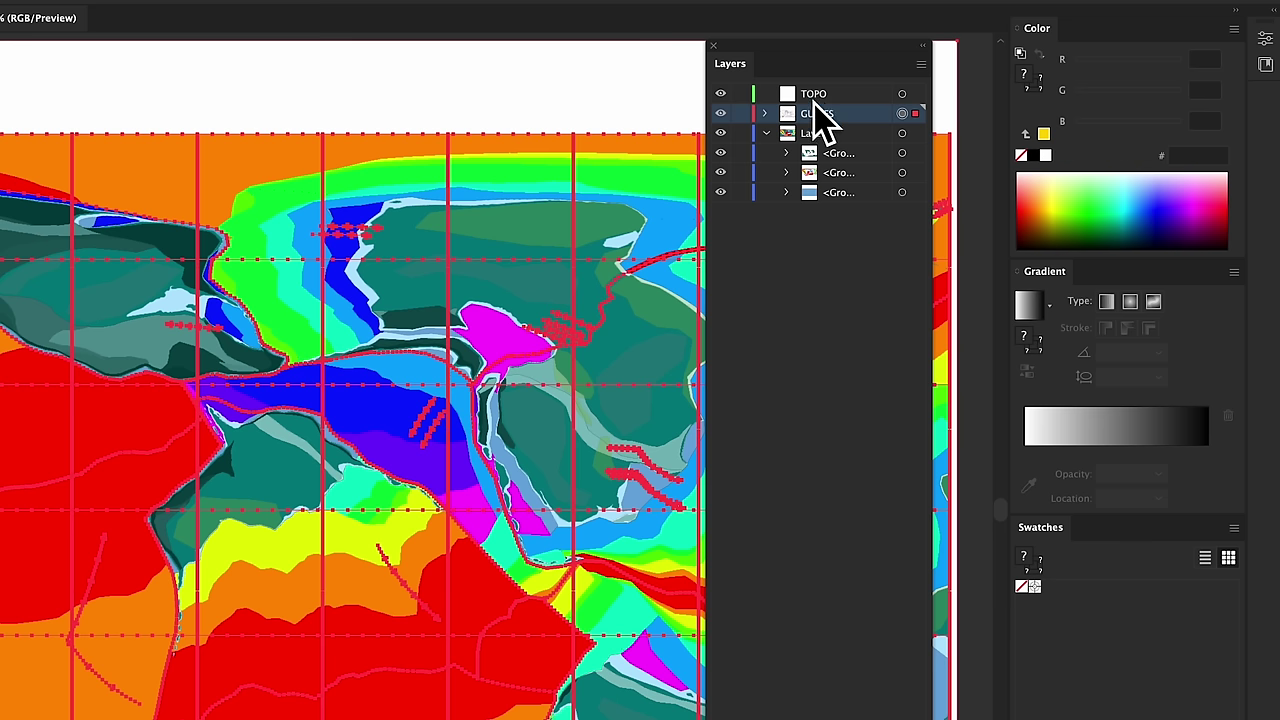
left_click_drag(843, 114, 803, 91)
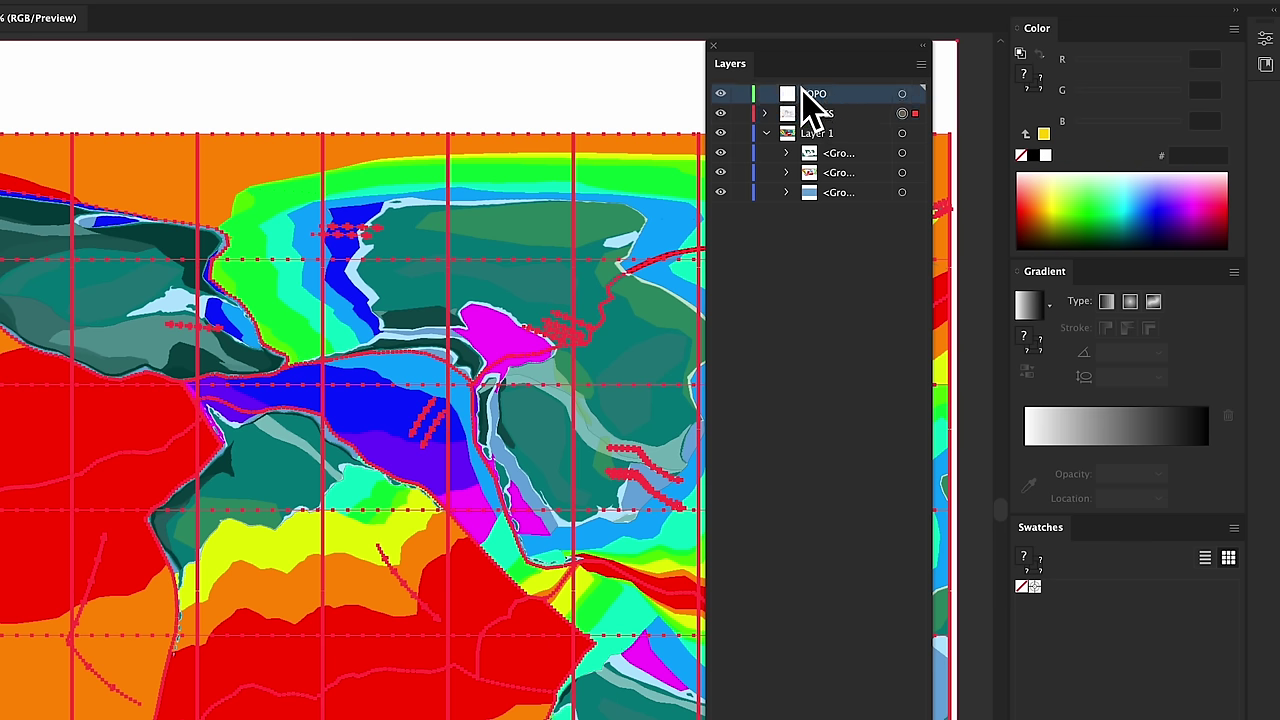
double_click(826, 136)
type("BASE")
key("Return")
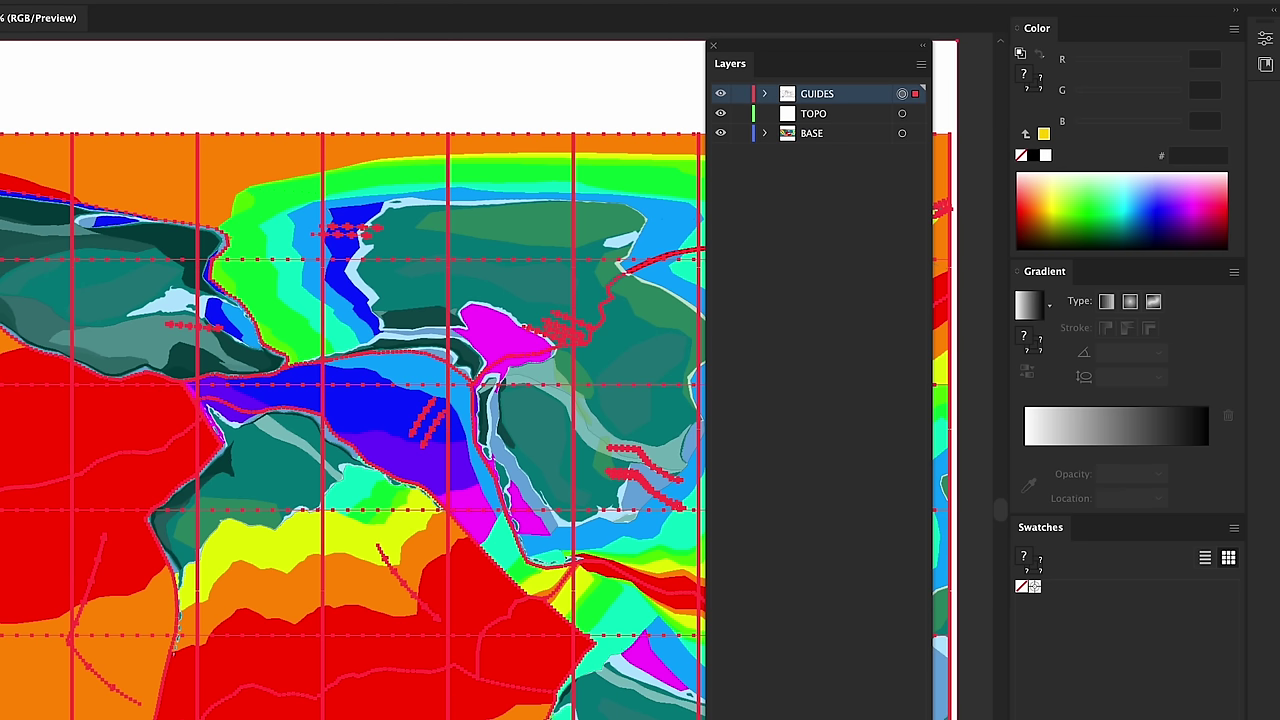
- Add a COLOUR RAMP layer on top and dock the Layers panel with Artboards
key("ctrl+l")
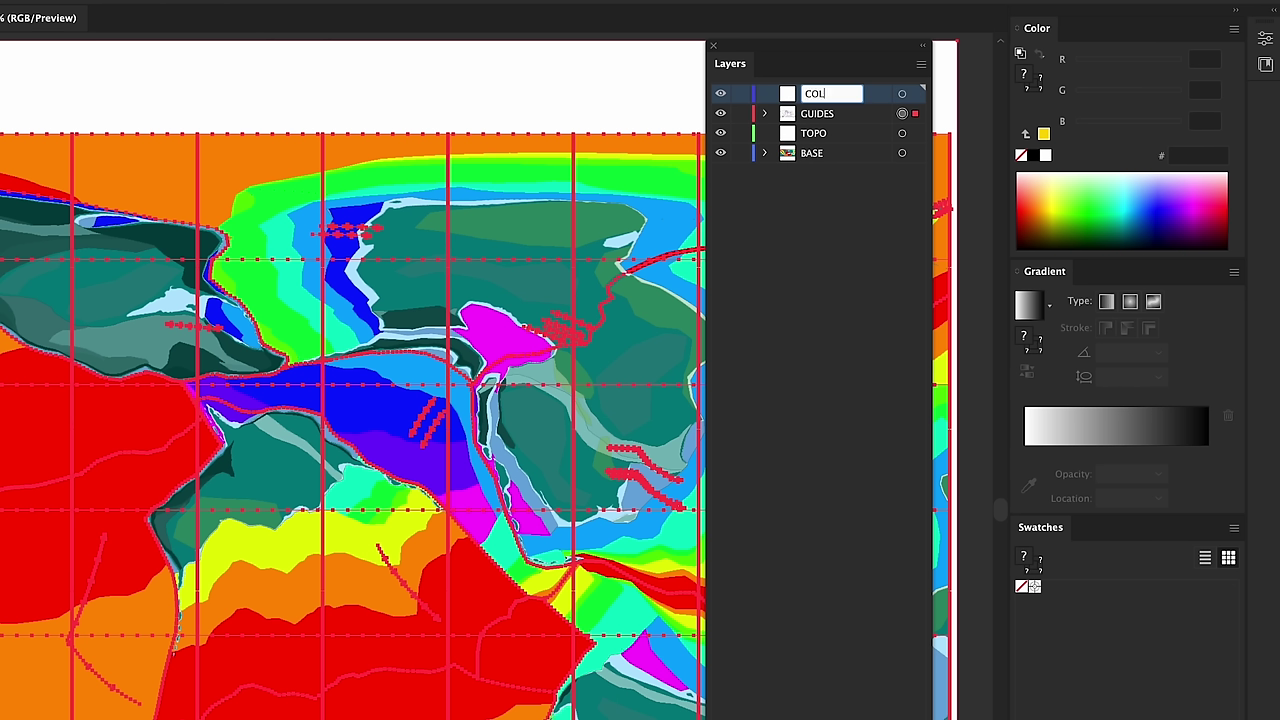
key("Return")
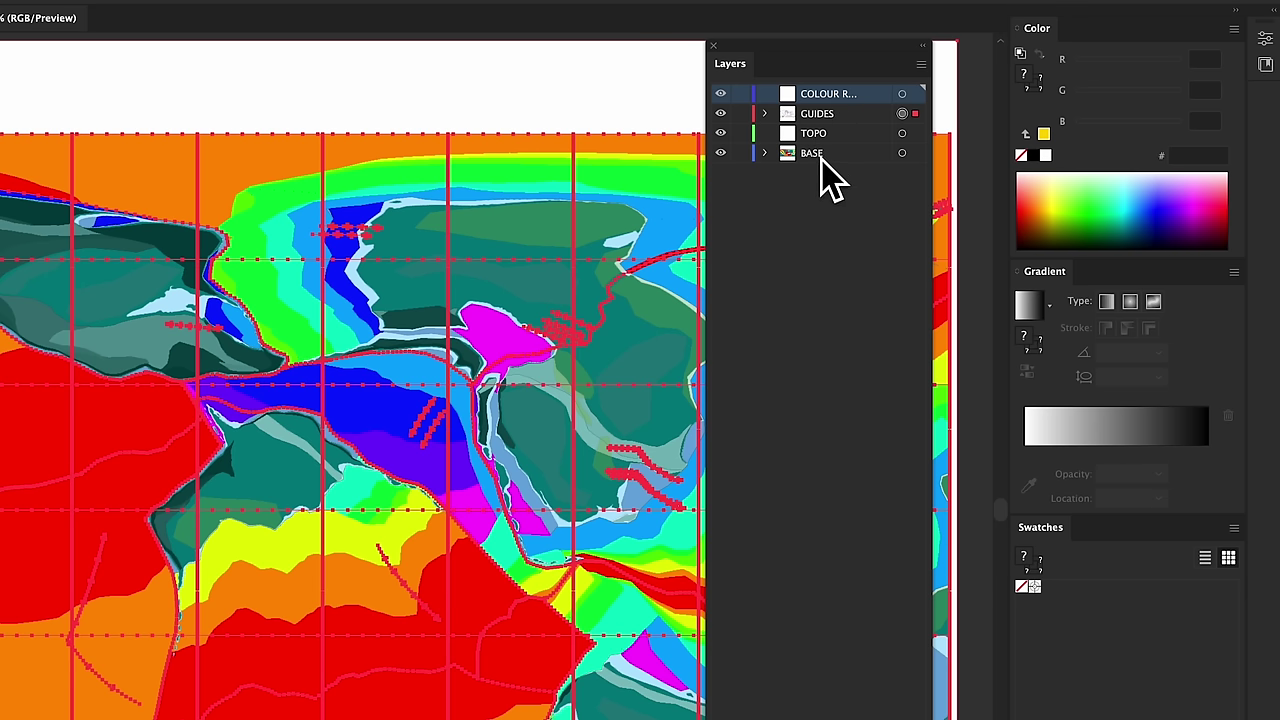
left_click_drag(745, 66, 1113, 578)
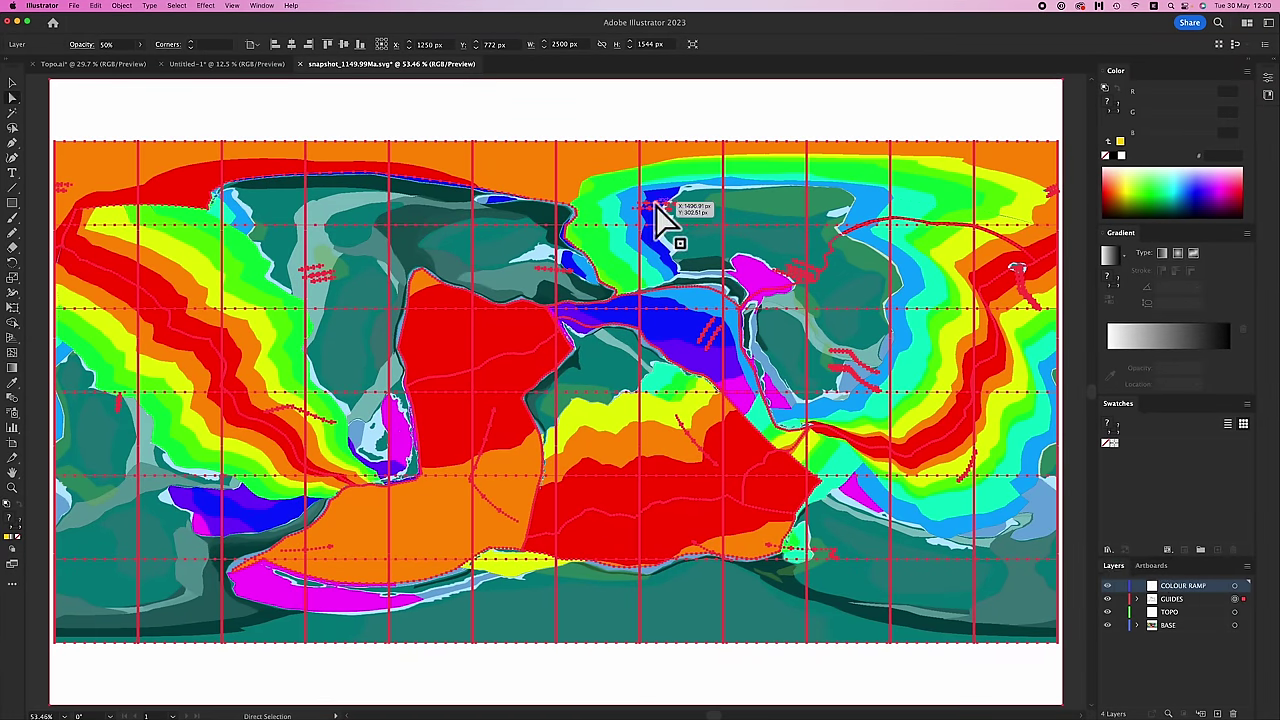
key("super+minus")
key("super+minus")
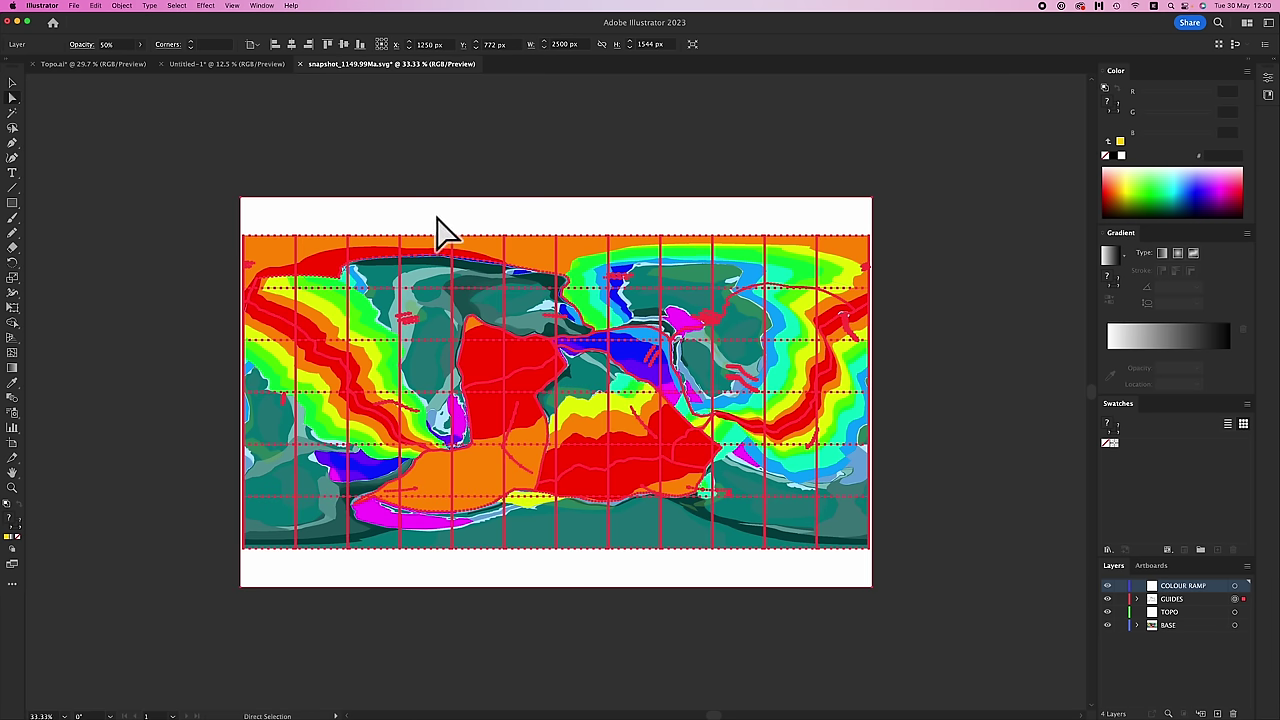
left_click(457, 151)
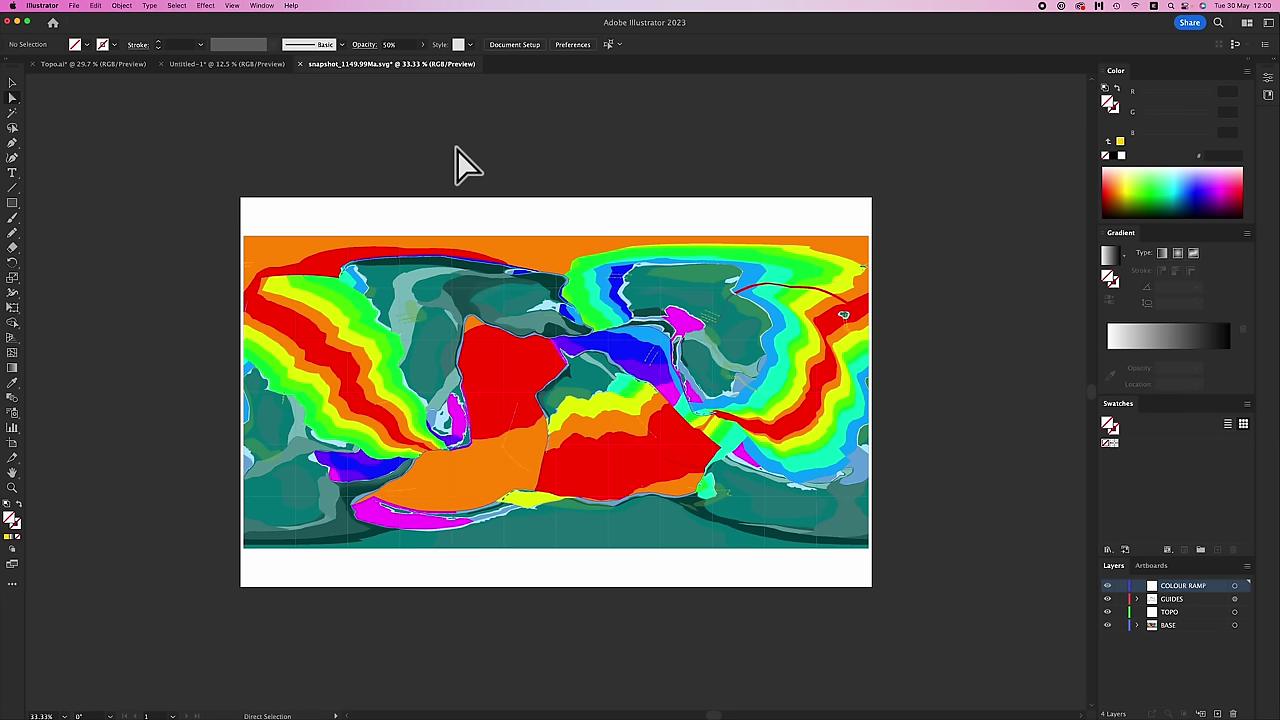
key("shift+o")
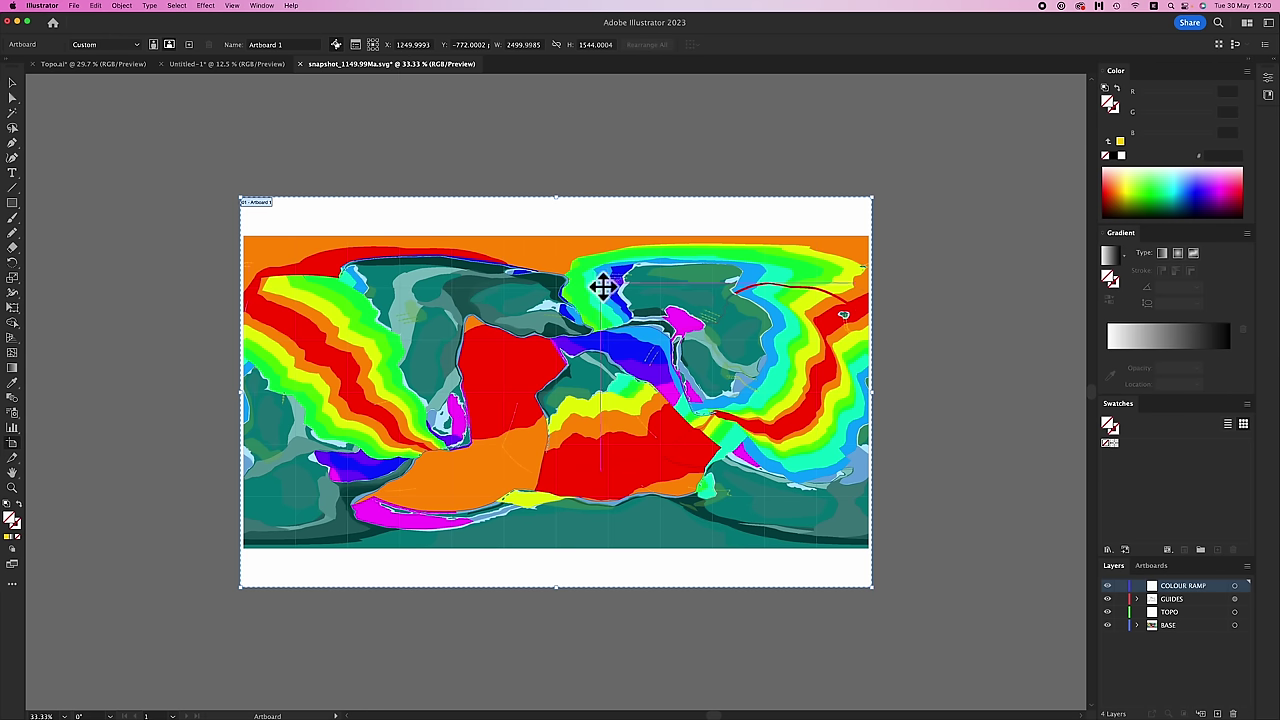
- Drag the artboard's top, bottom and side edges to hug the map, about 2475 × 1237 px
key("super+equal")
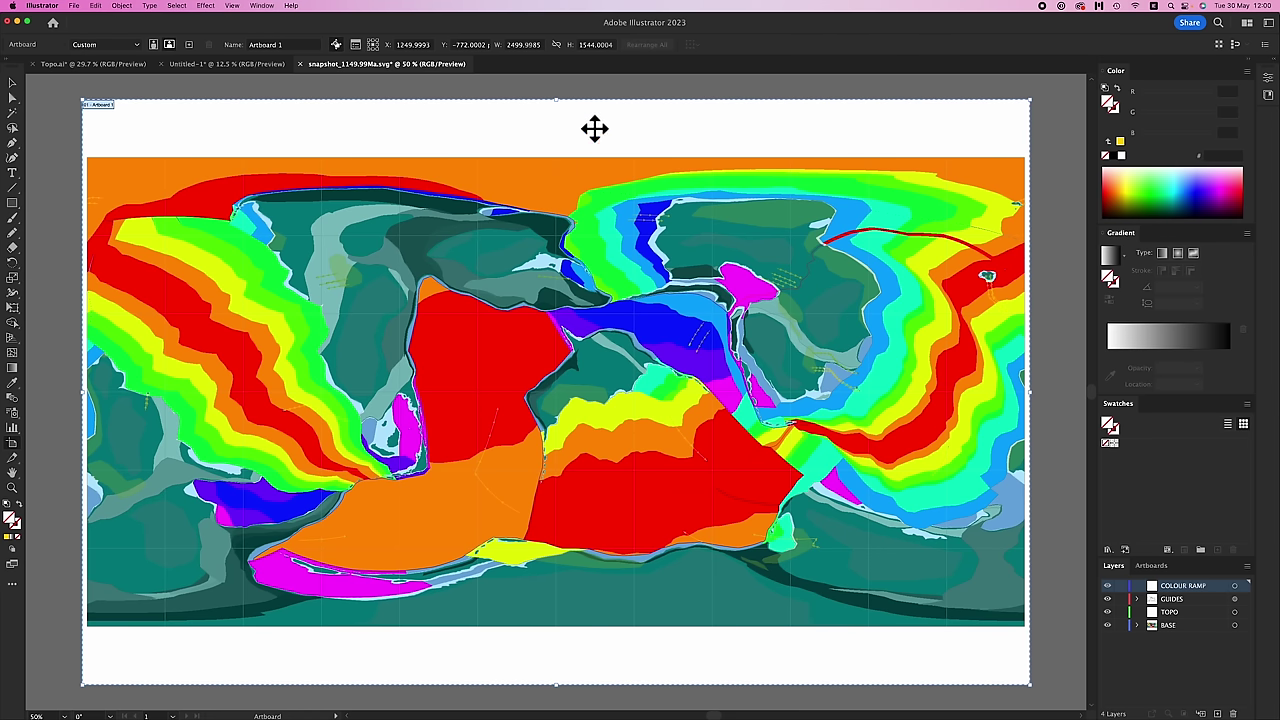
left_click_drag(559, 104, 559, 157)
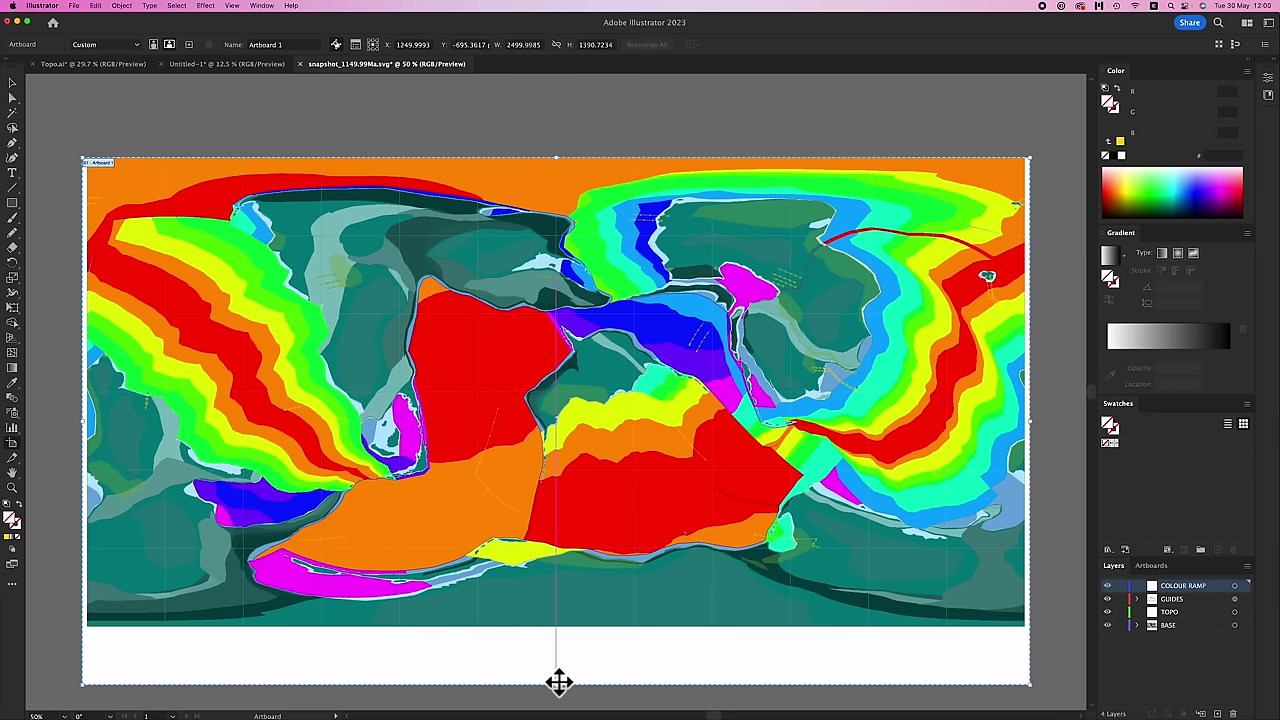
left_click_drag(557, 686, 557, 626)
left_click_drag(990, 391, 980, 397)
scroll(600, 390, "left", 3)
left_click_drag(166, 397, 171, 397)
key("a")
key("super+equal")
scroll(735, 403, "up", 5)
key("shift+o")
left_click_drag(888, 357, 880, 357)
key("super+0")
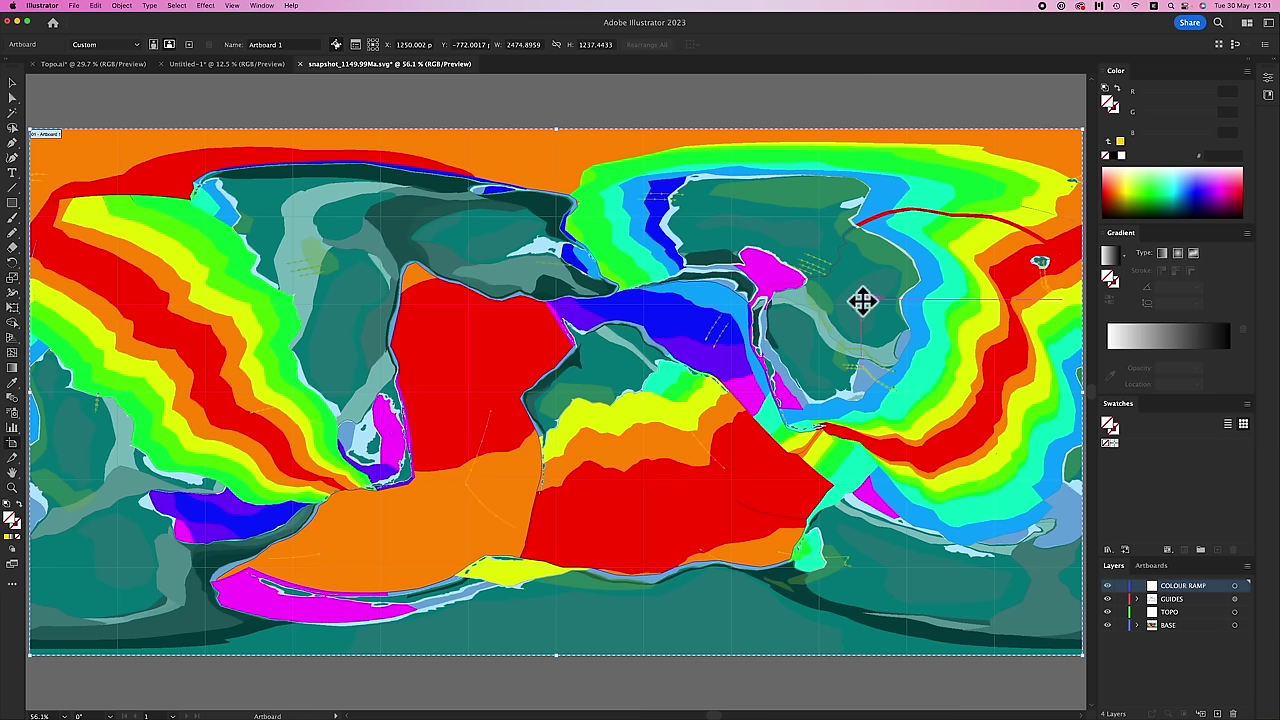
left_click(12, 88)
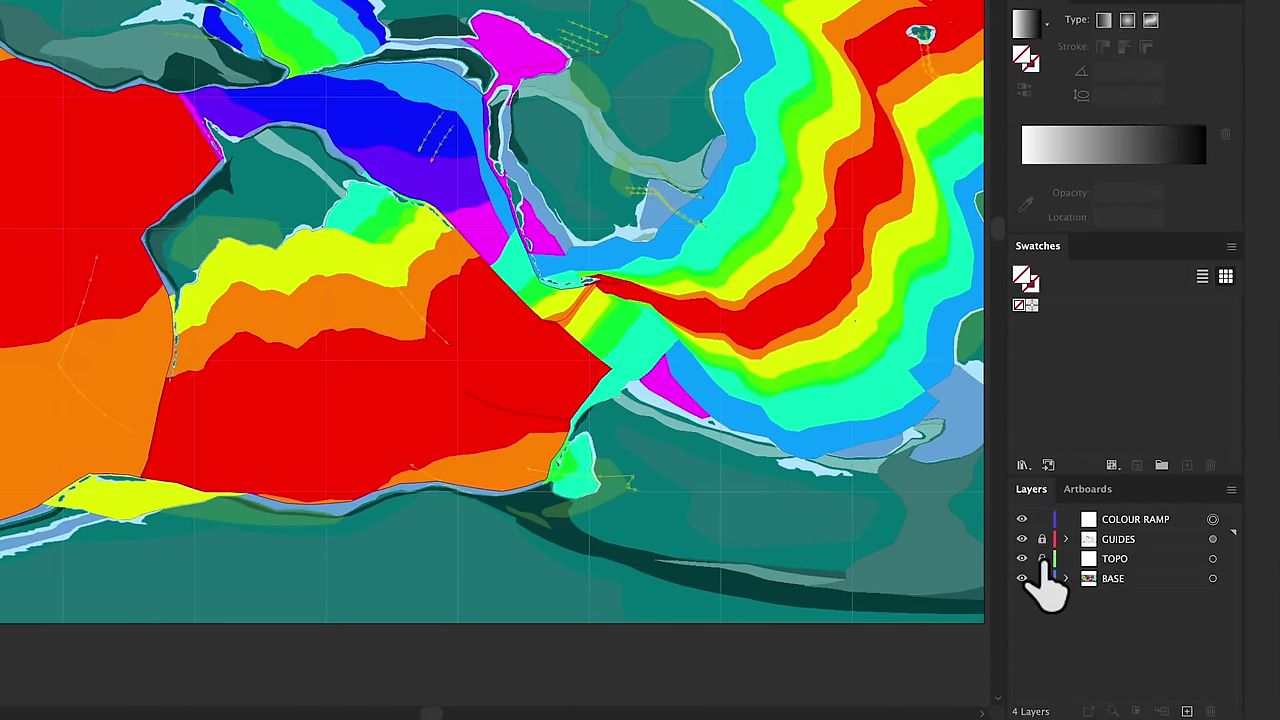
- Lock the BASE layer and make COLOUR RAMP the active drawing layer
left_click(1042, 578)
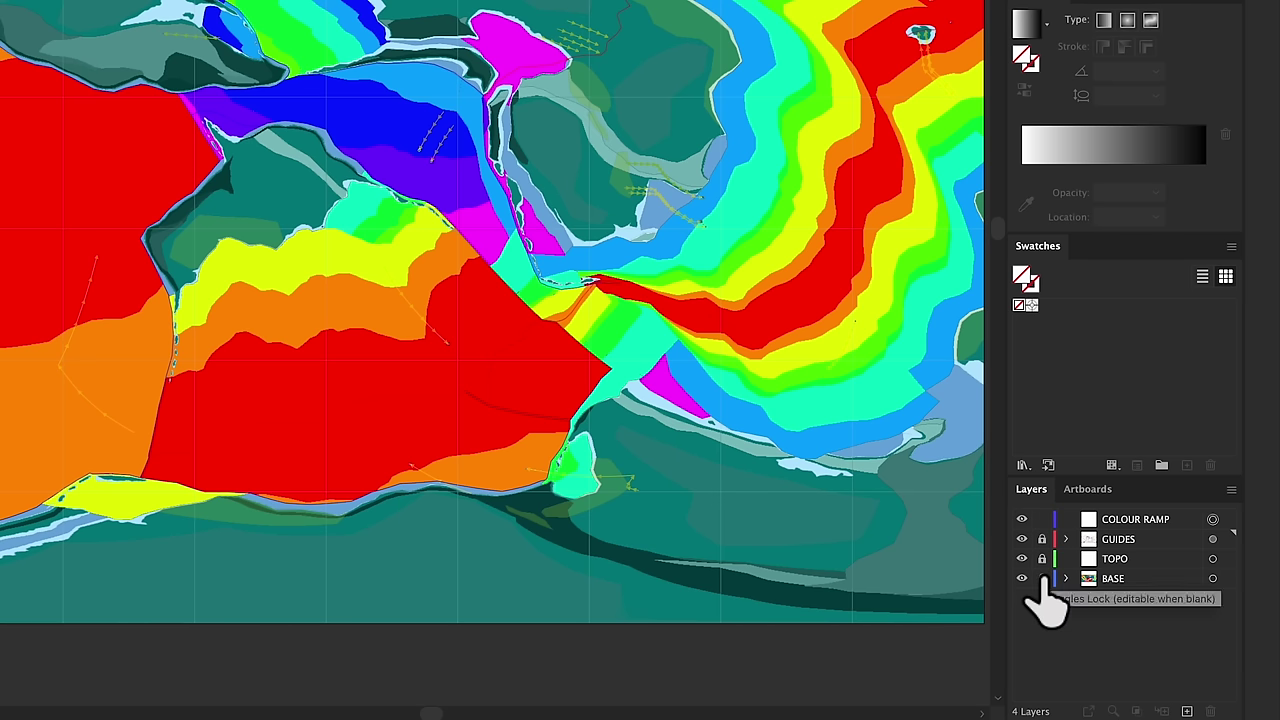
left_click(1143, 520)
scroll(414, 171, "down", 3)
scroll(697, 350, "up", 2)
scroll(697, 350, "up", 1)
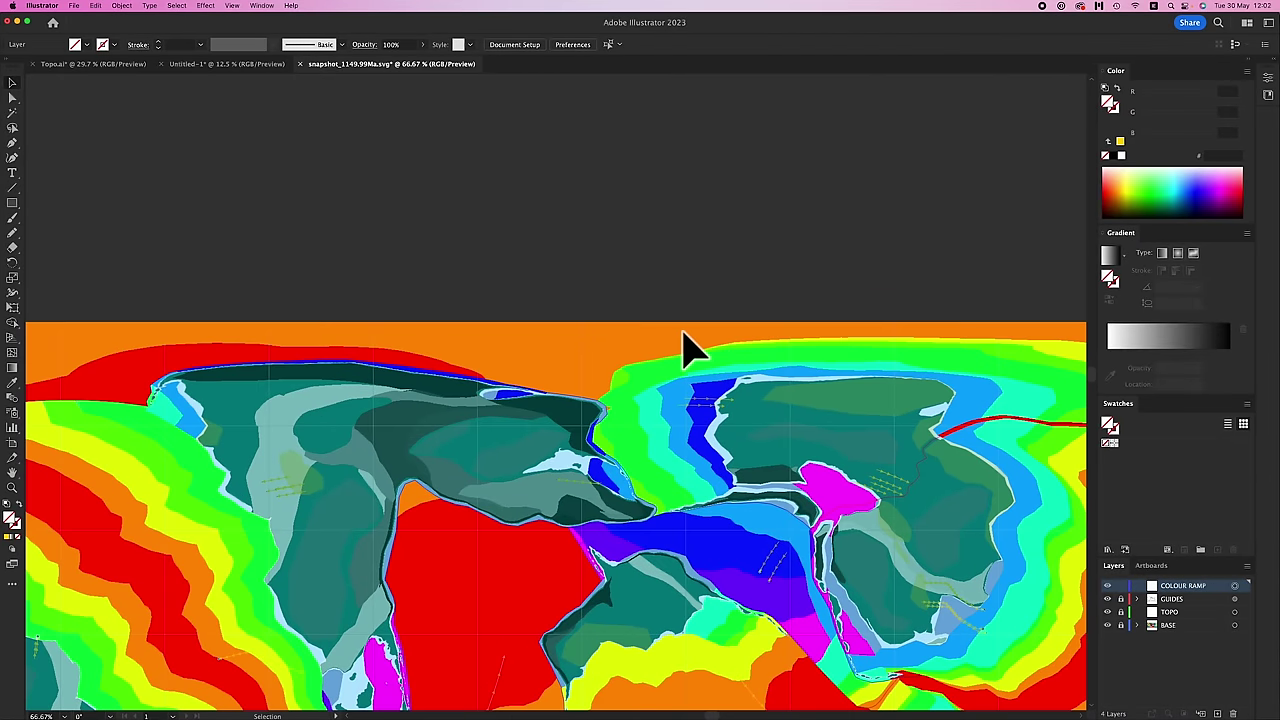
- Draw a tall rectangle above the map and fill it green #5dc172
key("m")
left_click_drag(269, 160, 303, 246)
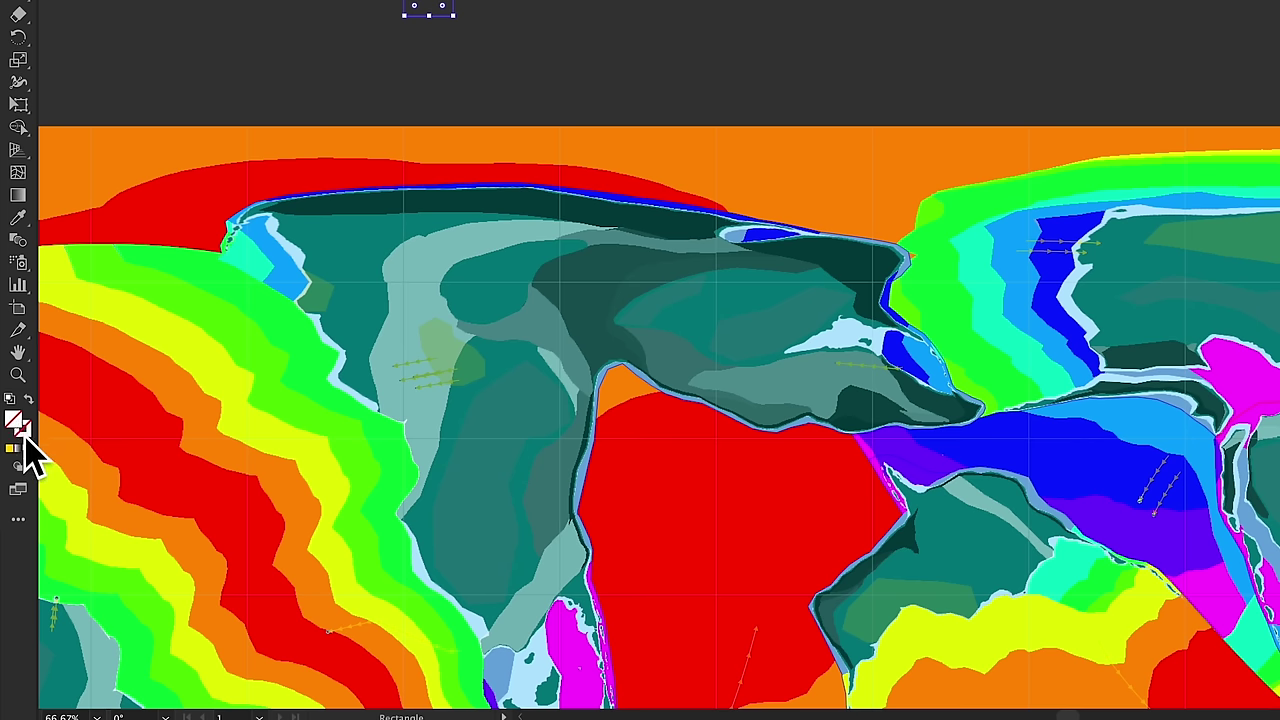
double_click(16, 426)
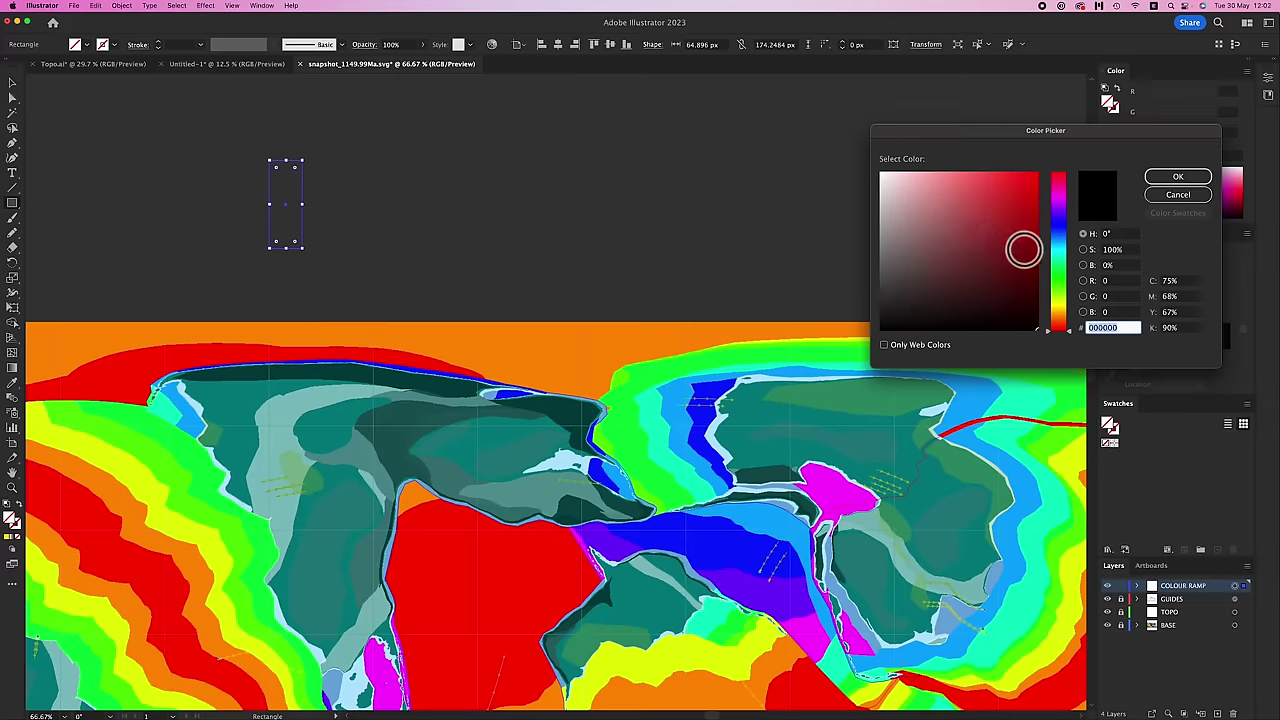
left_click_drag(1048, 136, 597, 128)
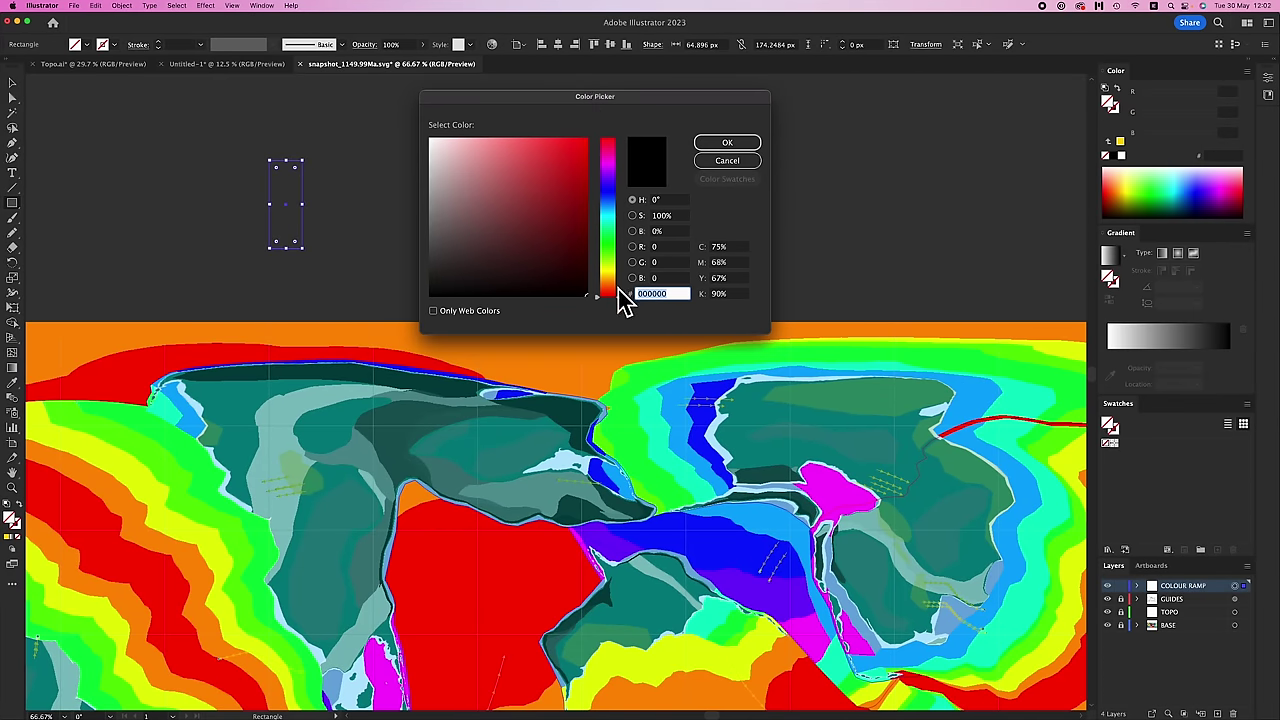
left_click_drag(617, 296, 617, 240)
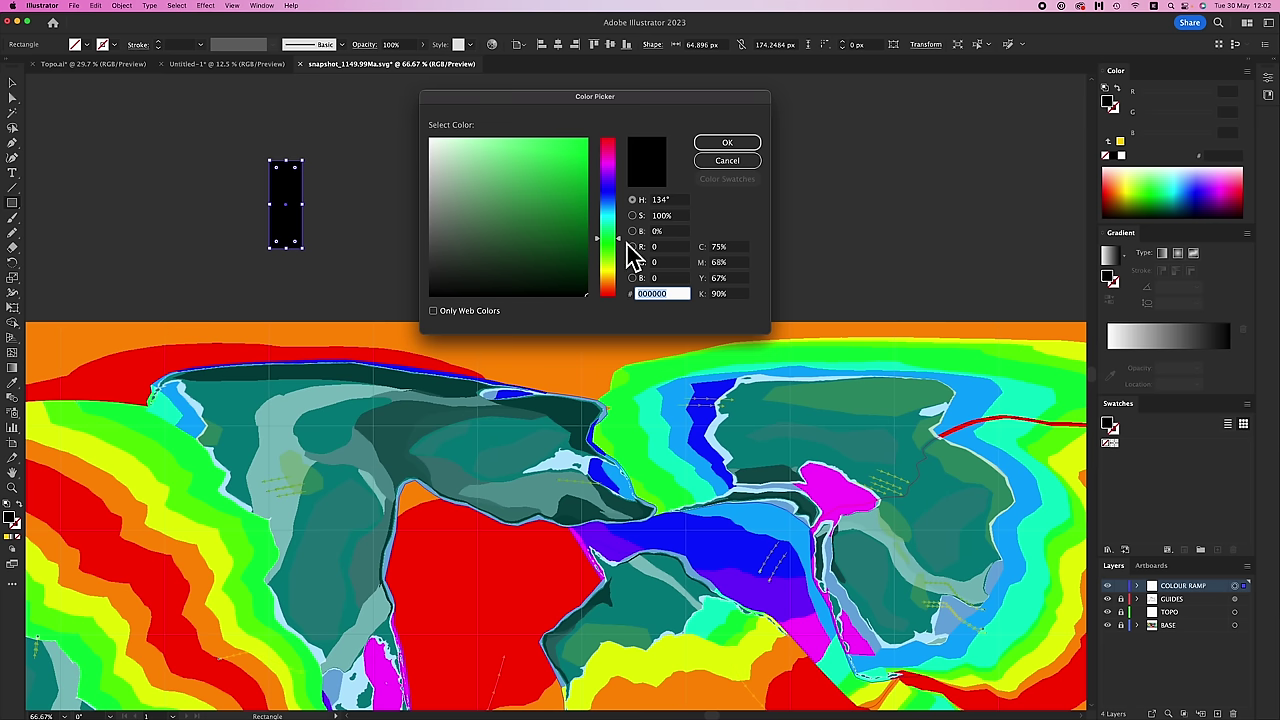
mouse_move(530, 185)
left_mouse_down()
mouse_move(528, 206)
mouse_move(511, 176)
left_mouse_up()
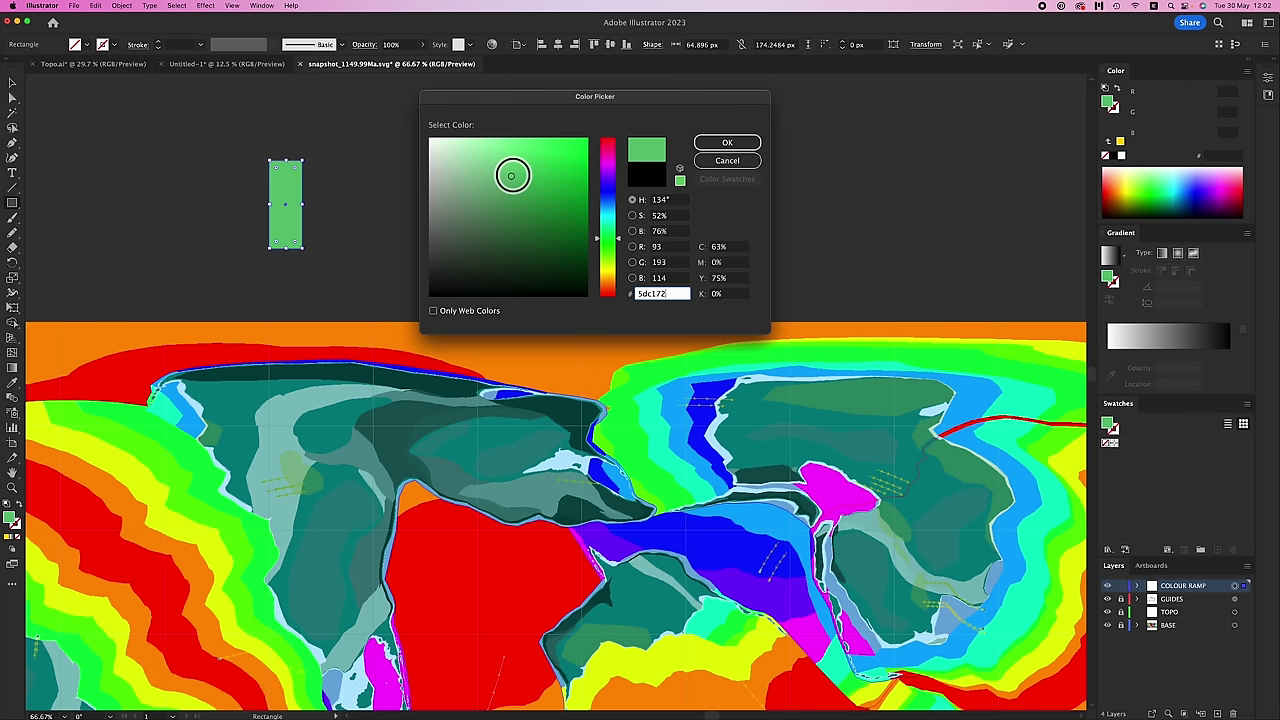
left_click(745, 144)
- Alt-drag a copy of the green rectangle to its right
scroll(309, 300, "up", 1)
key("v")
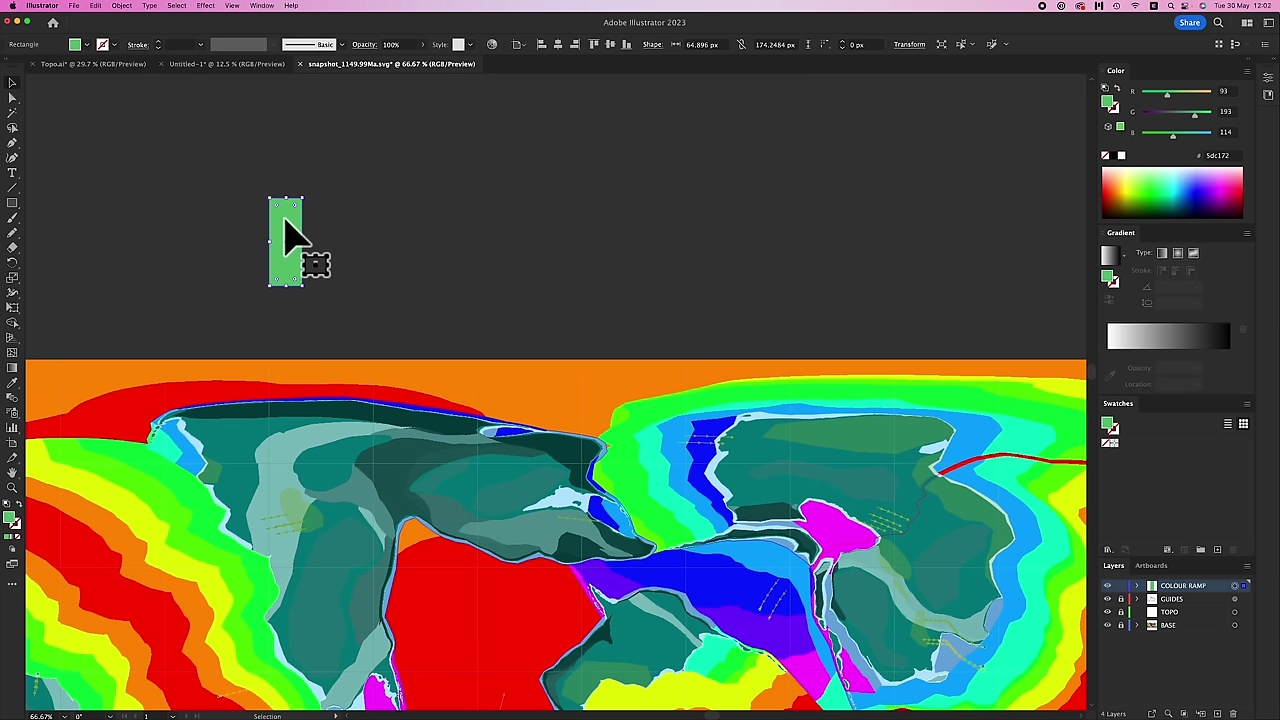
left_click_drag(285, 220, 492, 232)
- Recolour the copied rectangle a pale yellow
scroll(609, 251, "right", 1)
scroll(605, 250, "right", 2)
scroll(605, 250, "up", 1)
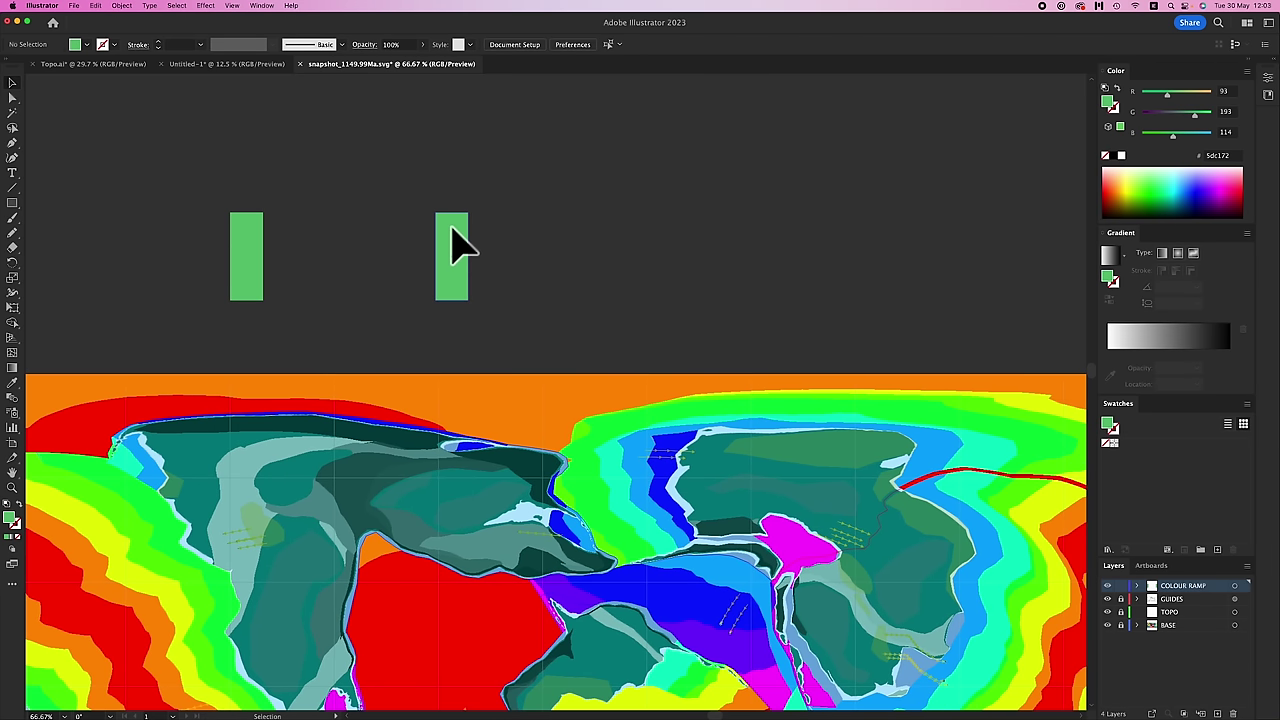
double_click(10, 520)
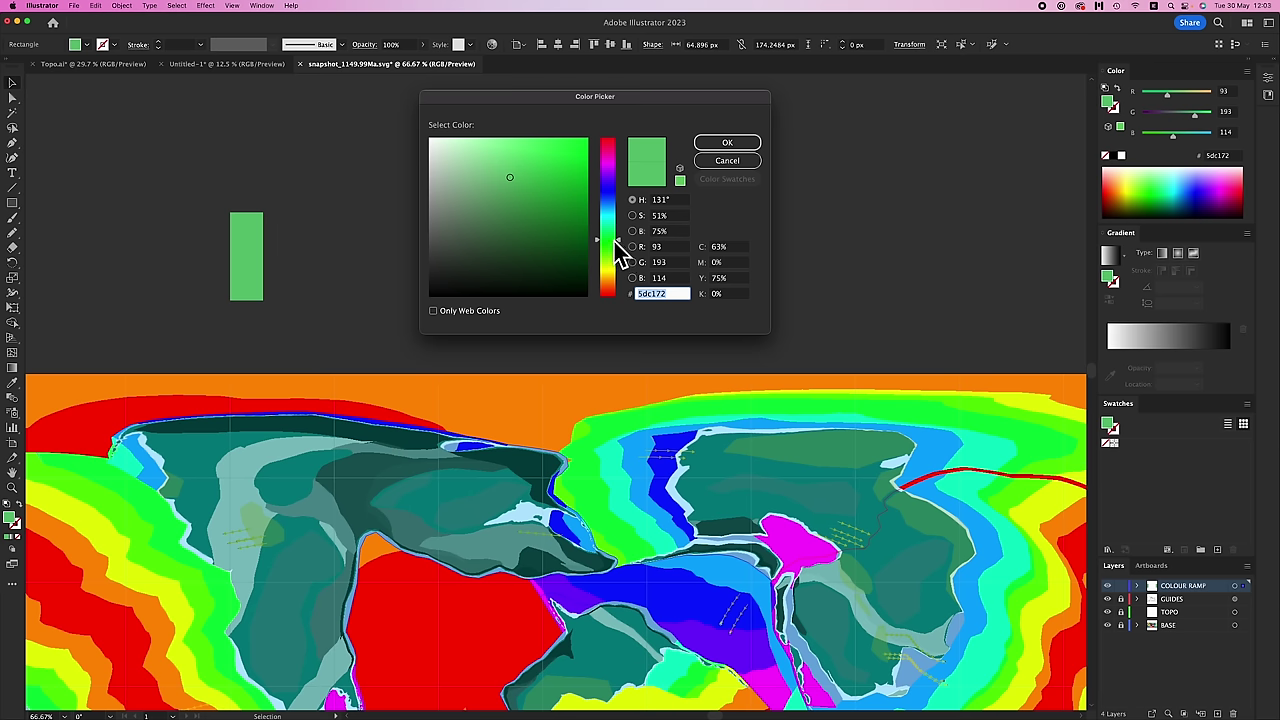
left_click_drag(619, 243, 620, 266)
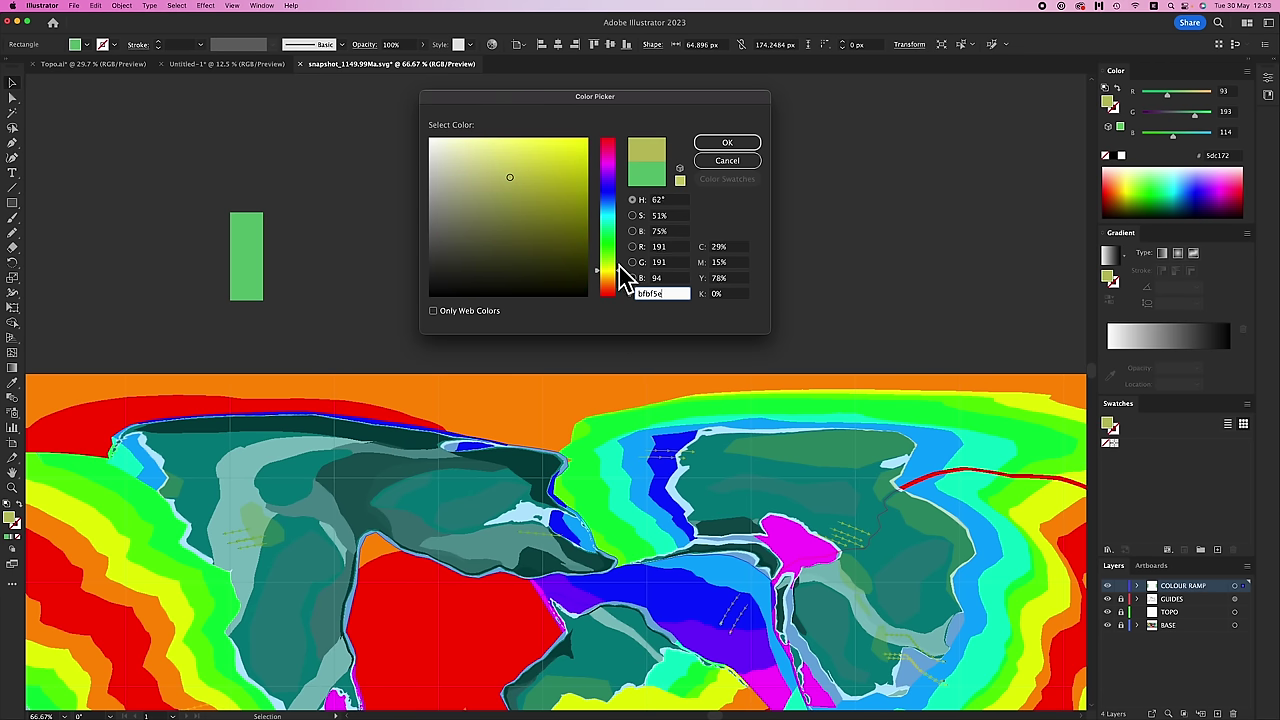
left_click(492, 157)
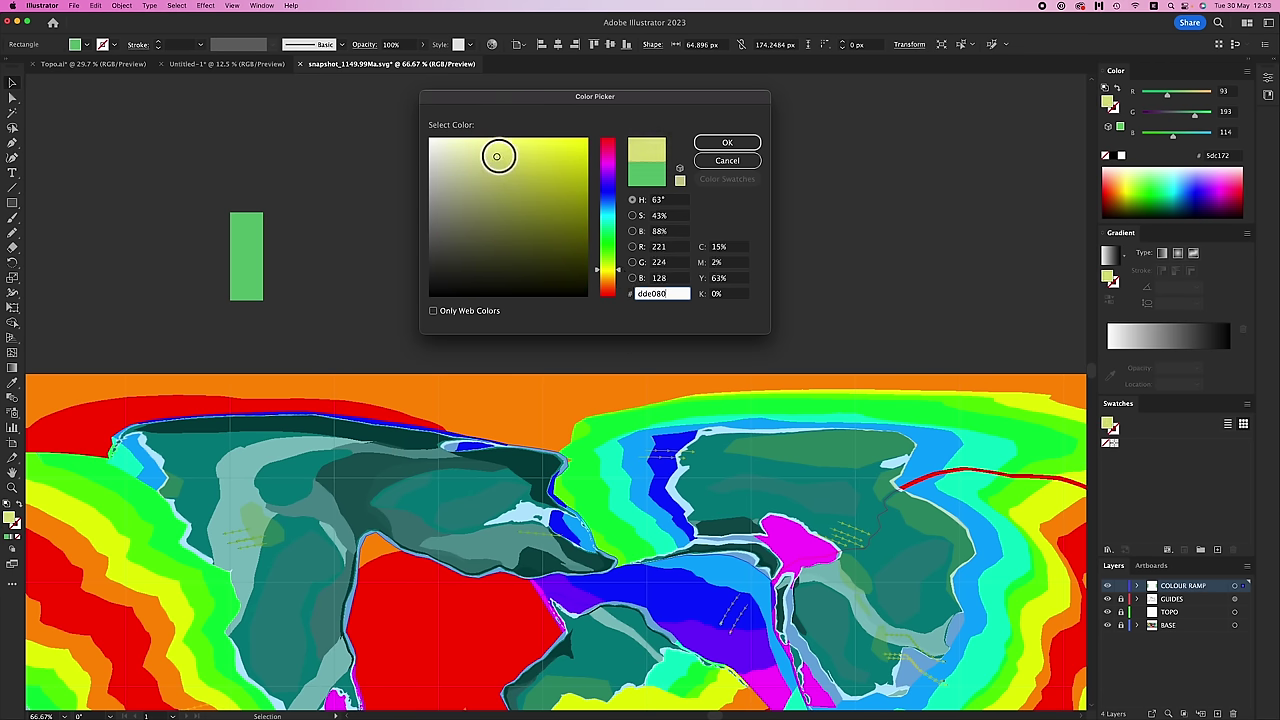
left_click_drag(497, 156, 492, 153)
left_click(712, 143)
- Duplicate the yellow rectangle upward and to the upper right
scroll(720, 223, "up", 2)
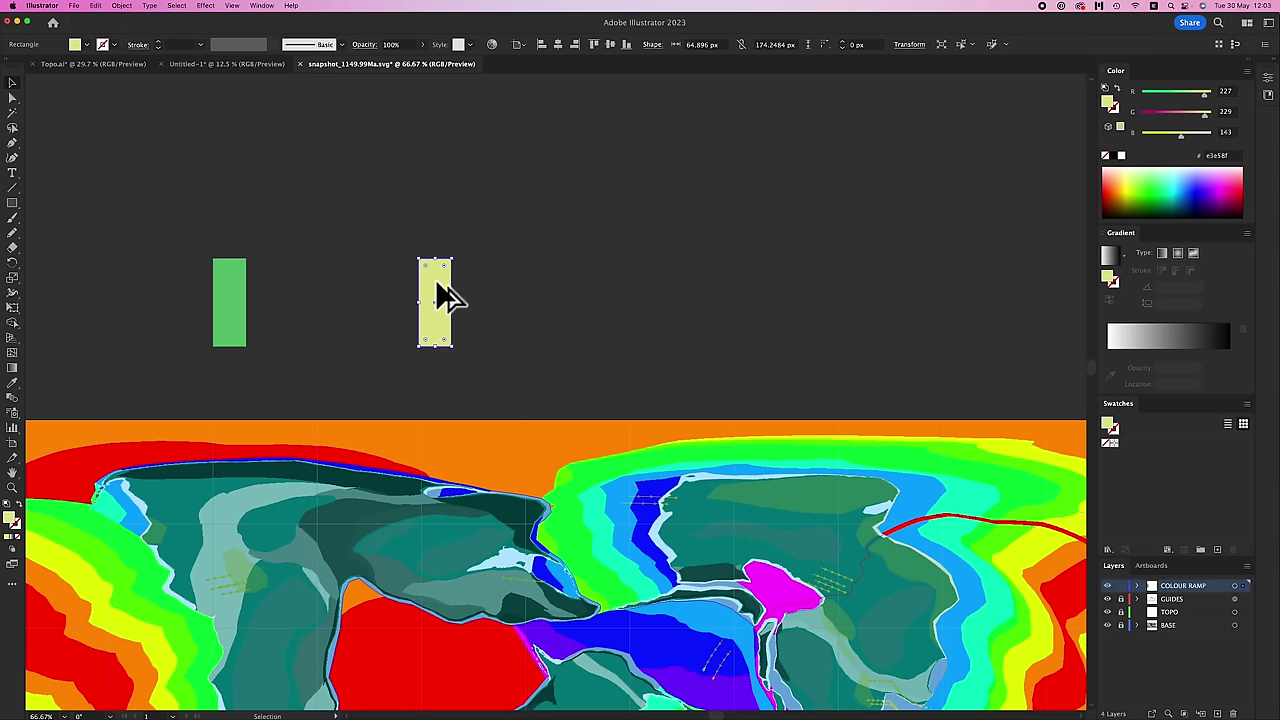
left_click_drag(446, 291, 628, 170)
left_click(672, 270)
scroll(580, 270, "up", 1)
left_click(442, 212)
left_click(628, 193)
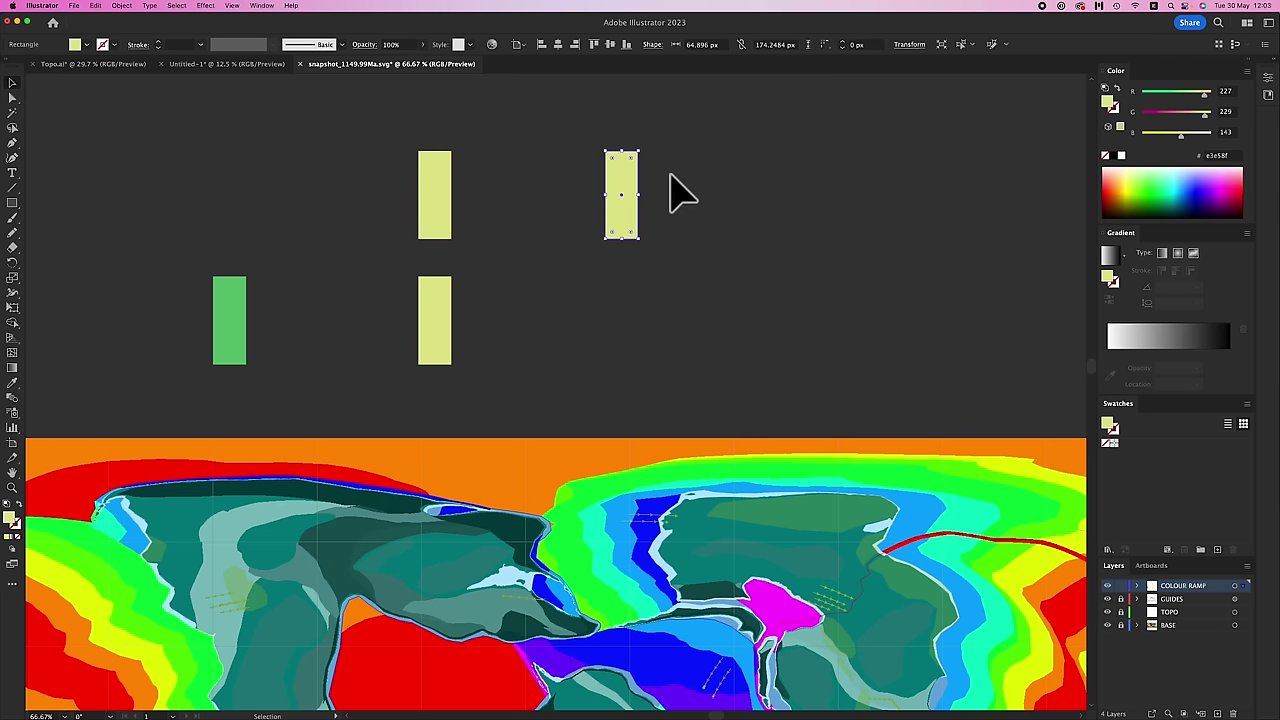
- Fill the upper-right copy brown (#685536)
double_click(9, 522)
type("544327")
left_click_drag(600, 96, 856, 112)
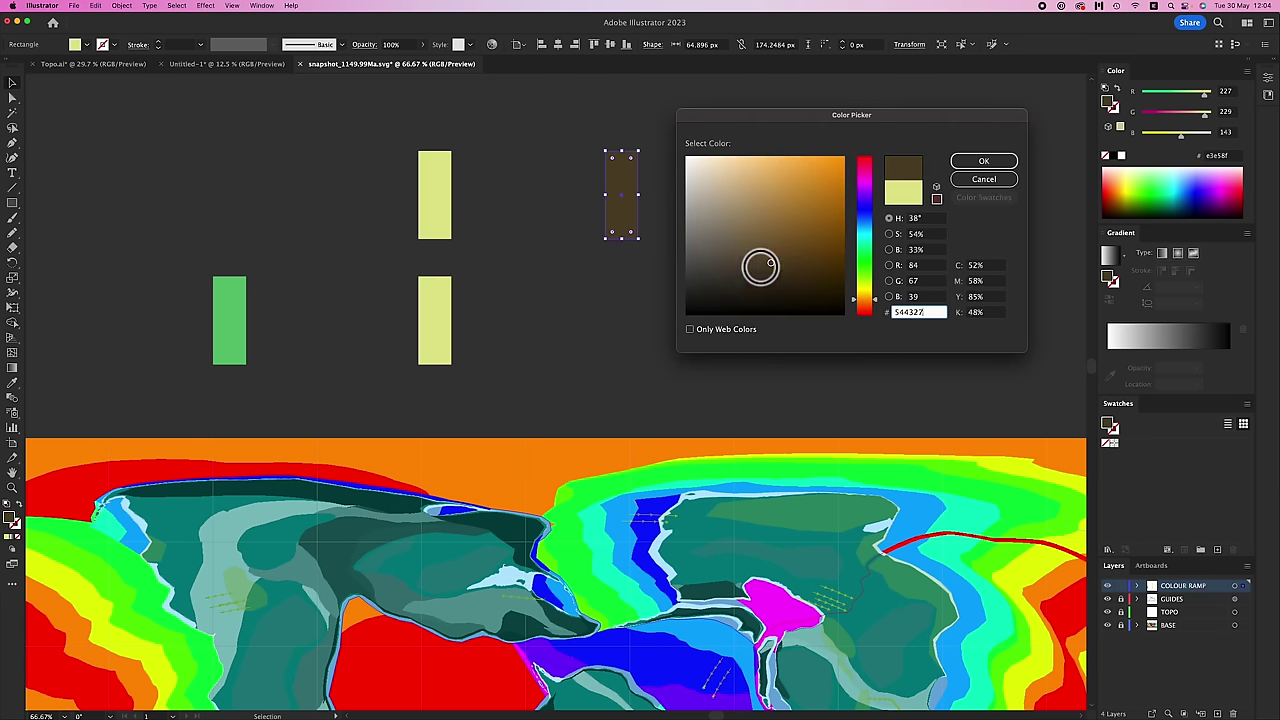
left_click(740, 252)
key("Return")
scroll(610, 285, "up", 3)
scroll(610, 285, "right", 3)
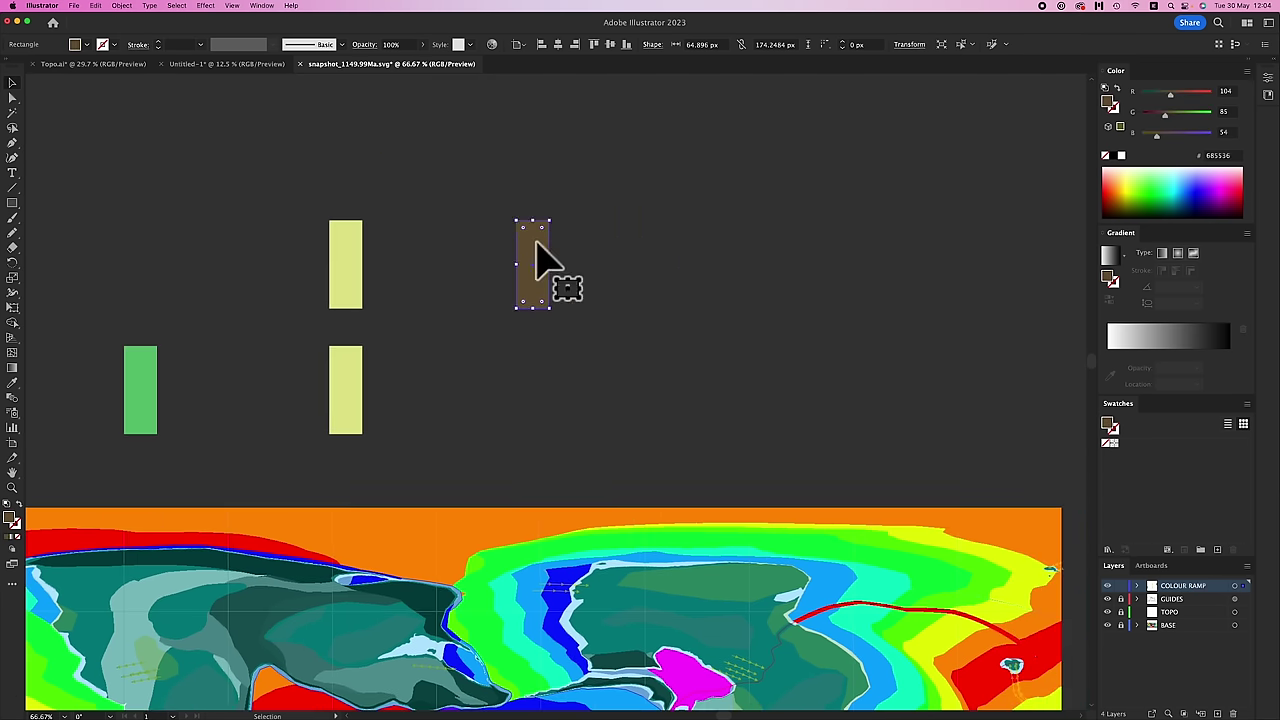
- Duplicate the brown rectangle and make the rightmost copy off-white #f2f2f2
left_click_drag(551, 277, 543, 149)
scroll(530, 200, "up", 3)
key("super+shift+a")
left_click_drag(500, 222, 616, 222)
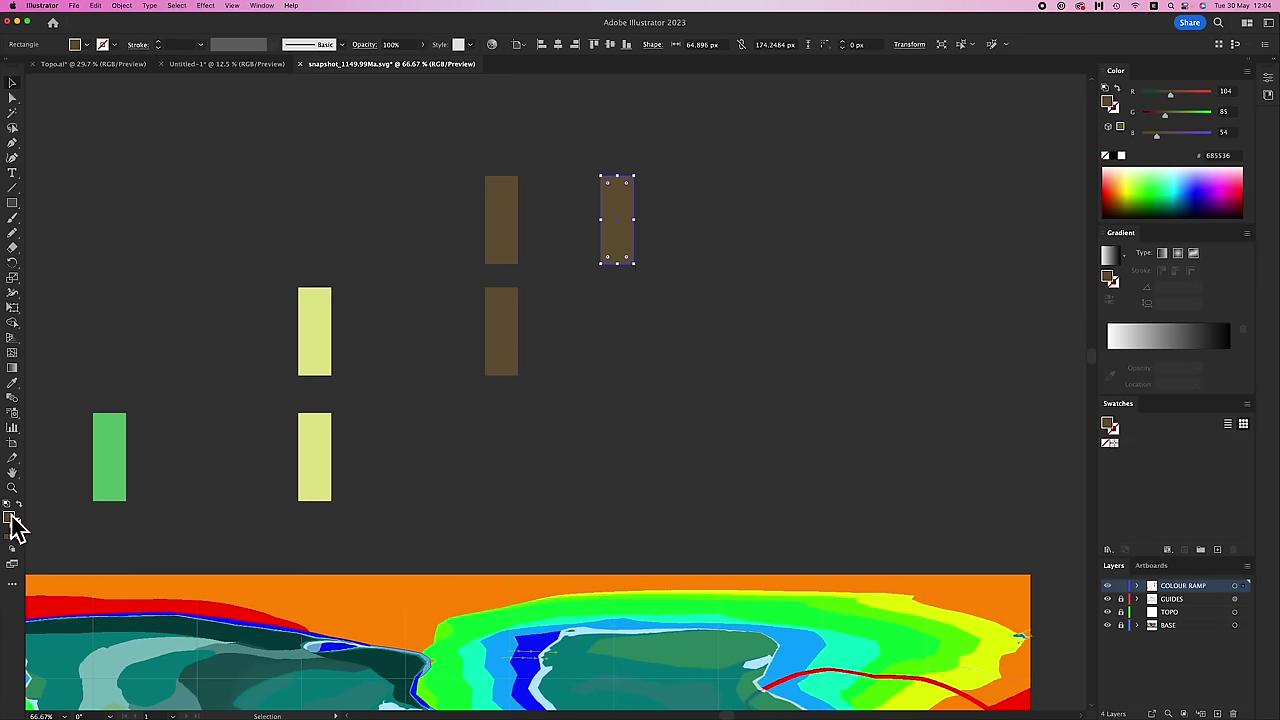
double_click(12, 518)
left_click_drag(731, 151, 677, 160)
left_click(1003, 174)
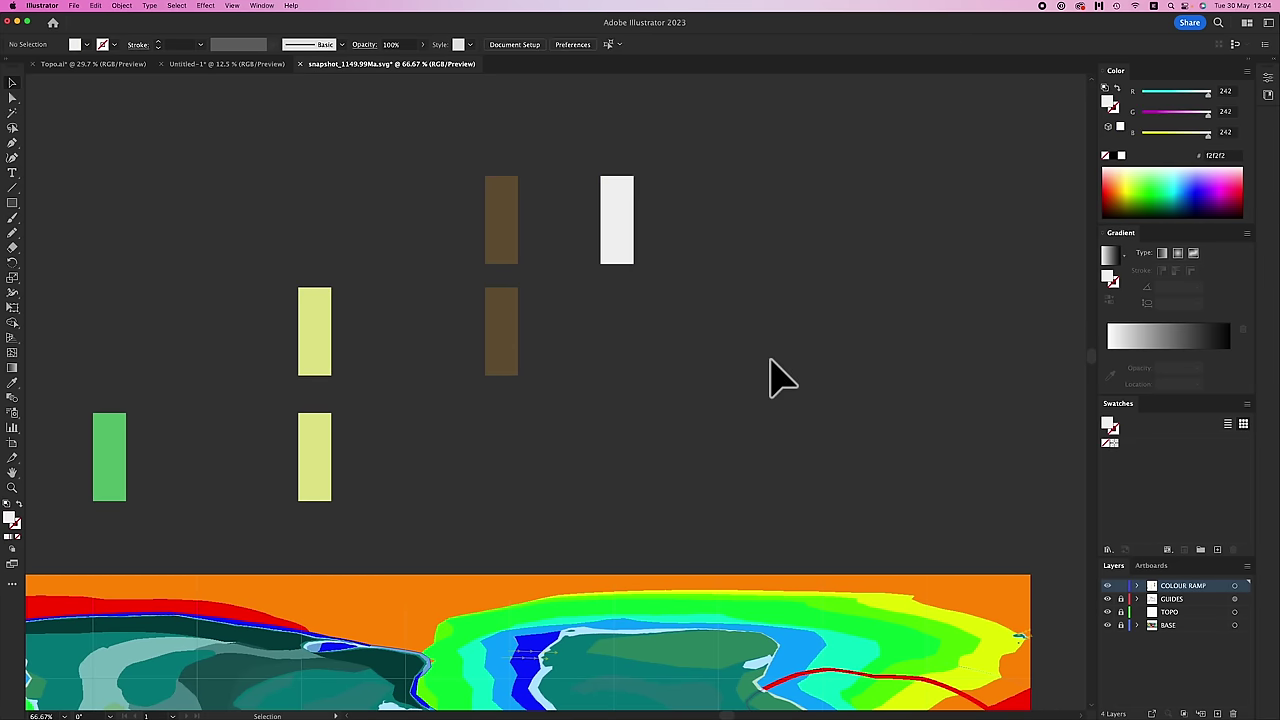
- Select the green, yellow, brown and white rectangles in turn to check their colours
scroll(766, 371, "left", 2)
left_click(145, 445)
left_click(357, 460)
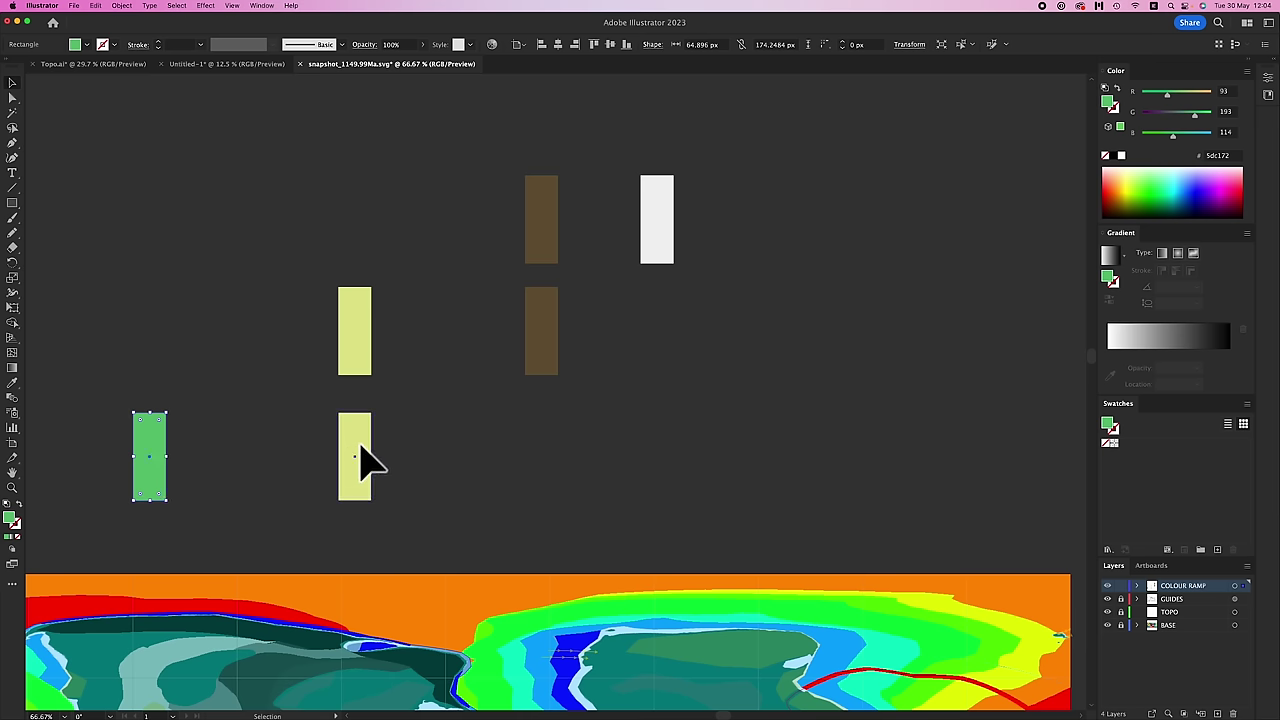
left_click(551, 314)
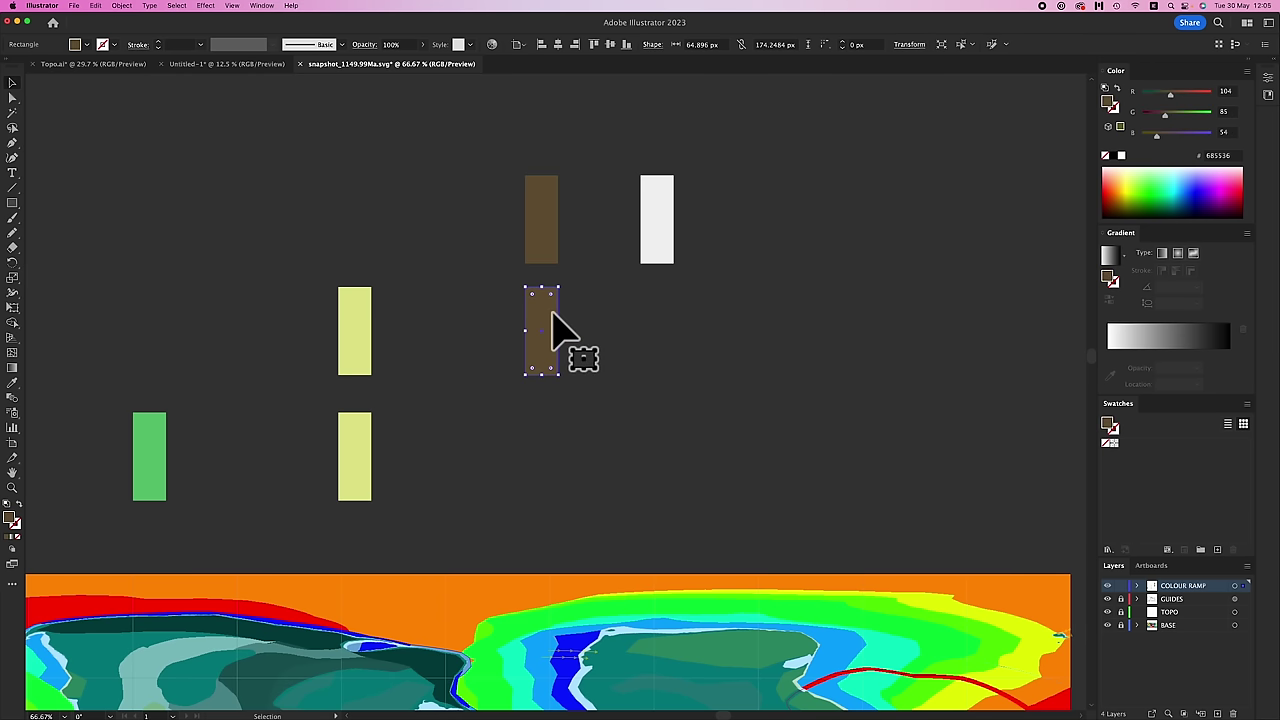
left_click(665, 212)
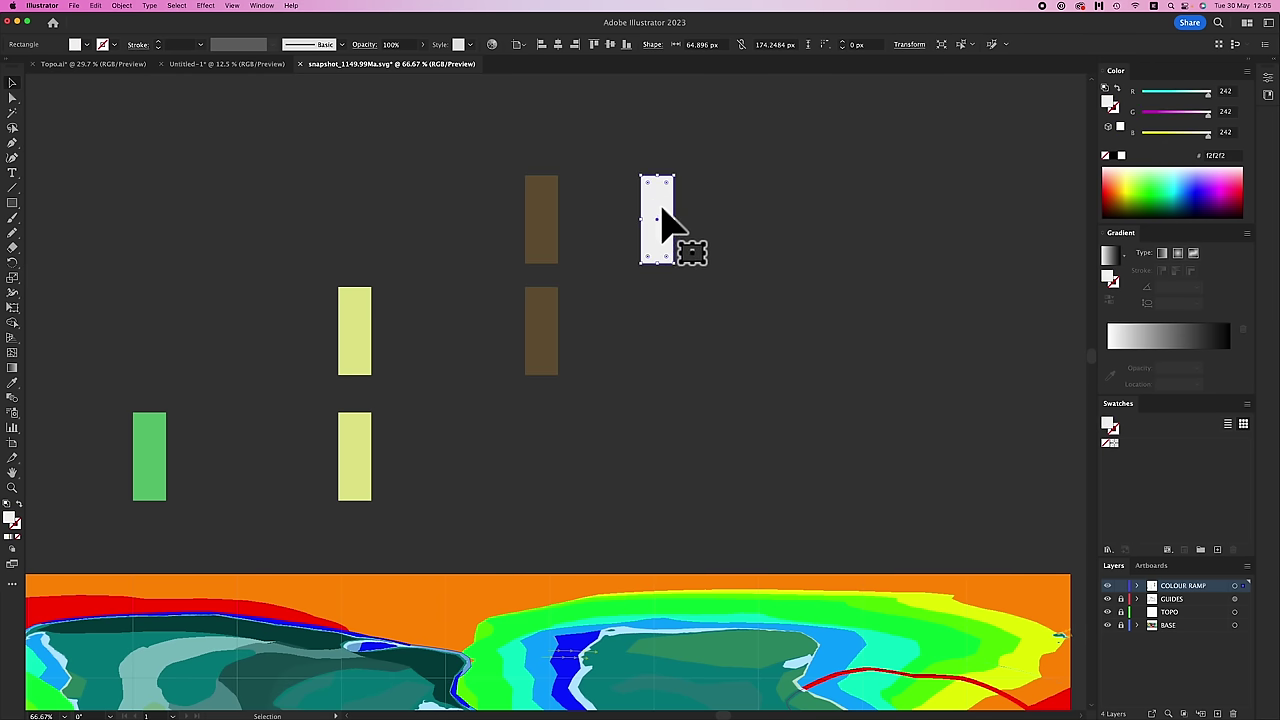
- Set the Blend Options spacing to Specified Steps with 3 steps
left_click(760, 355)
scroll(760, 355, "down", 1)
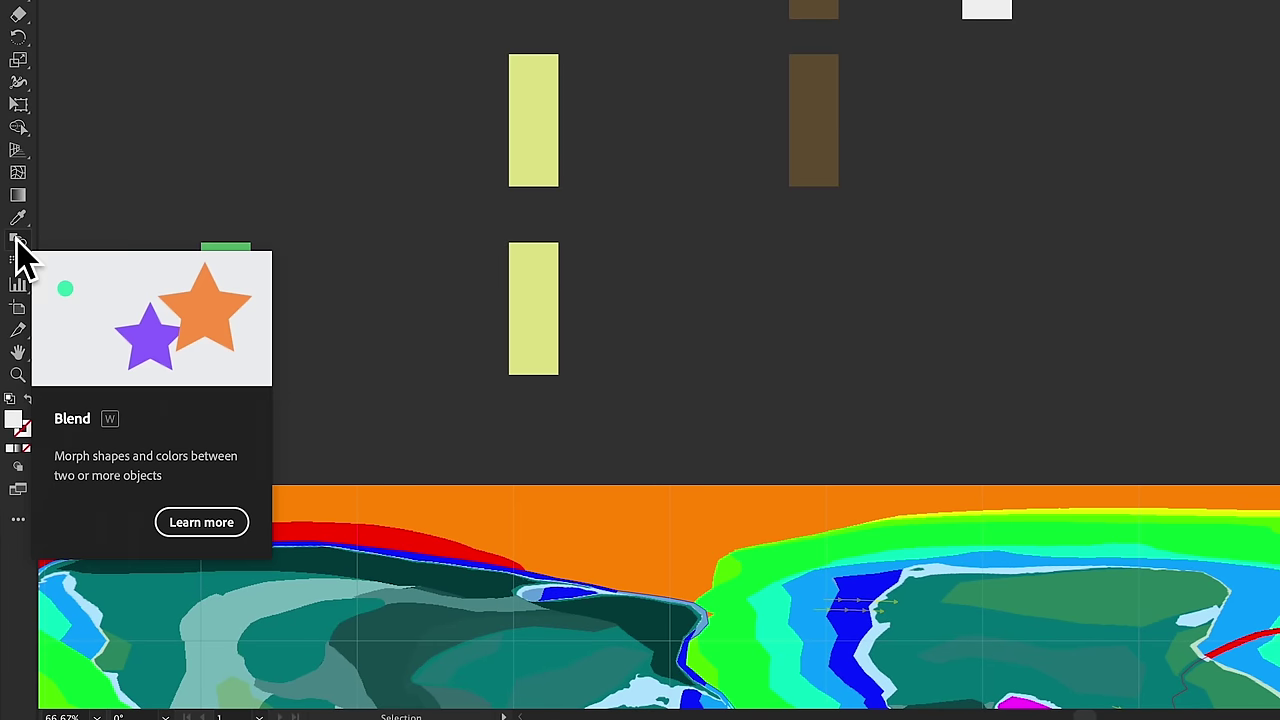
left_click(17, 241)
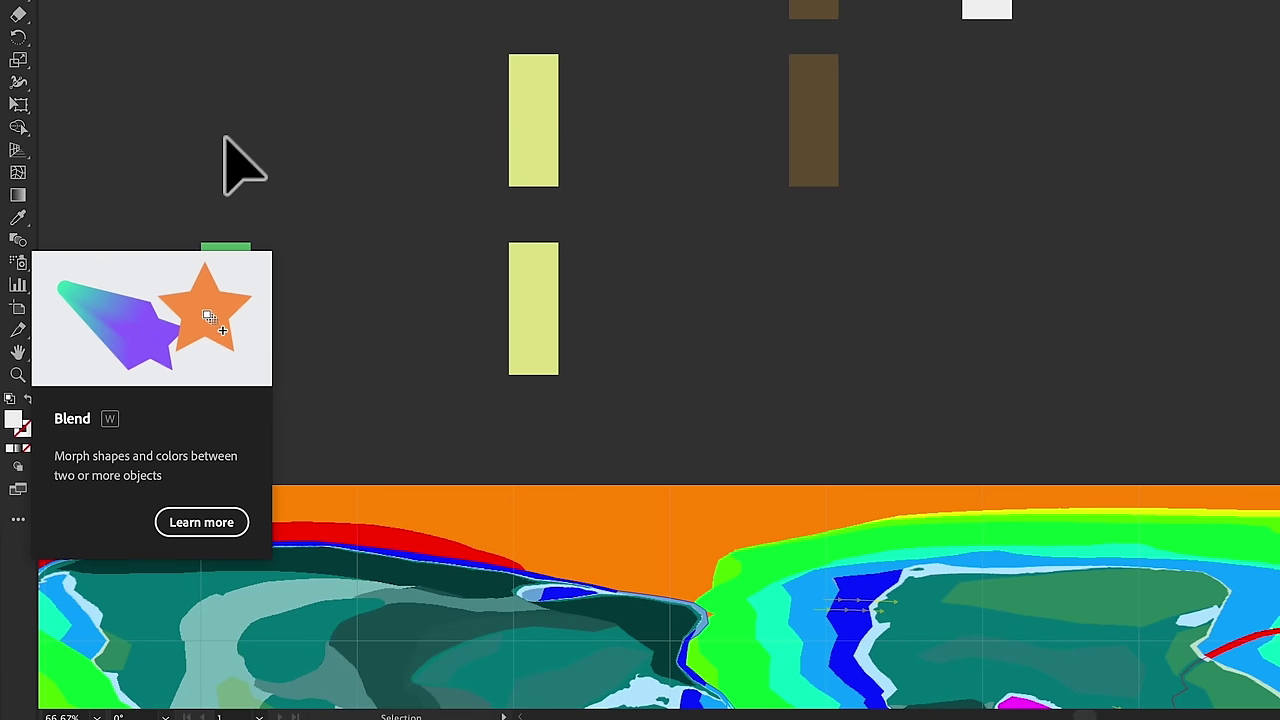
double_click(18, 241)
left_click_drag(251, 157, 203, 114)
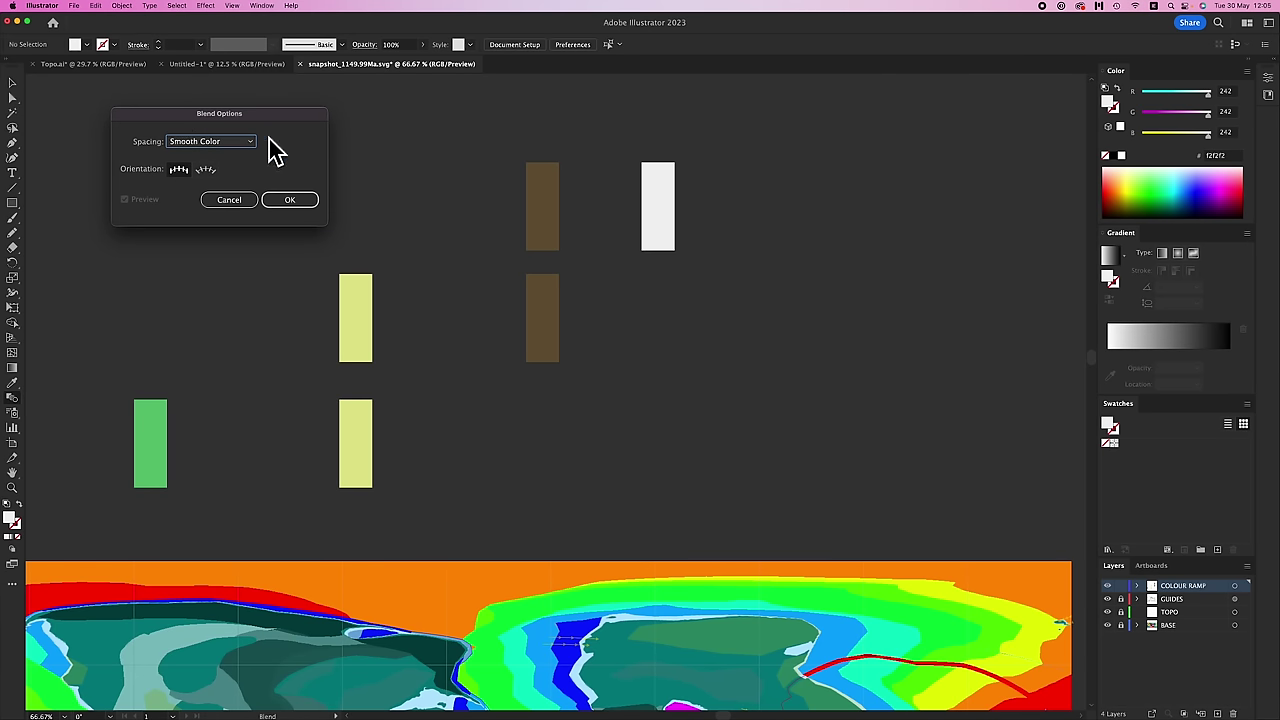
left_click(251, 141)
left_click(233, 169)
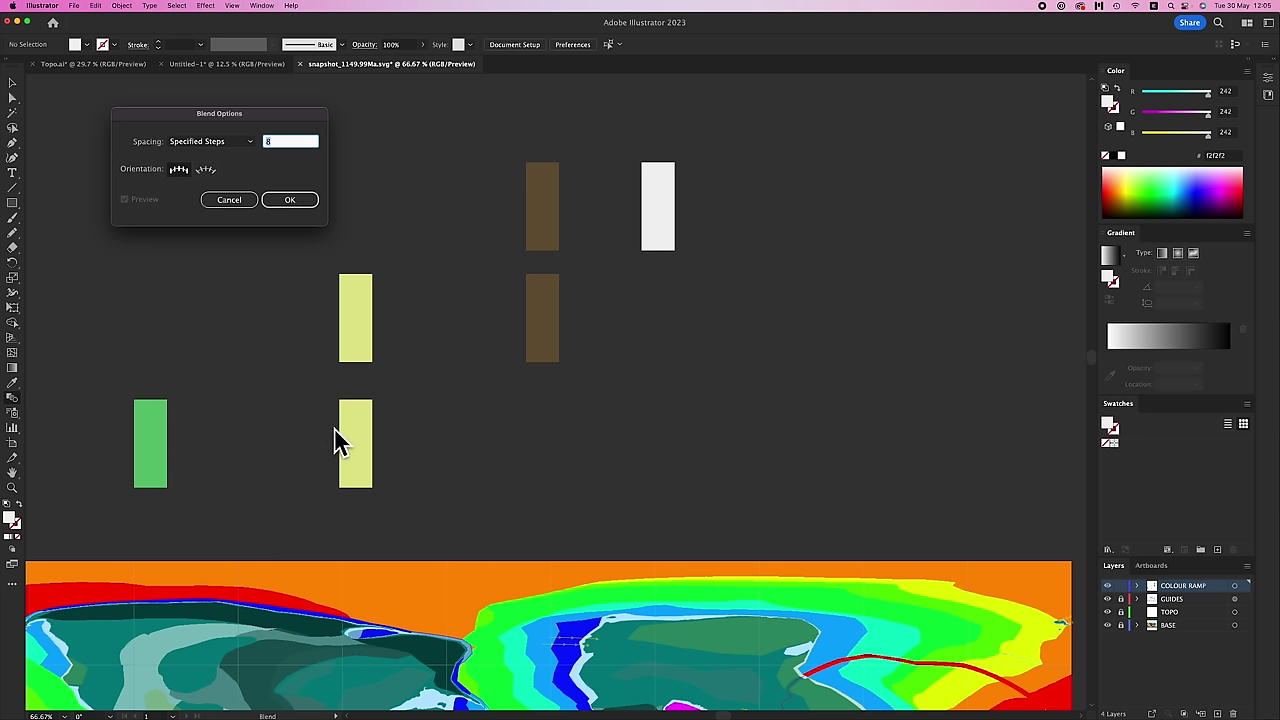
left_click(298, 148)
left_click(290, 200)
- Blend the green rectangle into the lower yellow rectangle
left_click(10, 398)
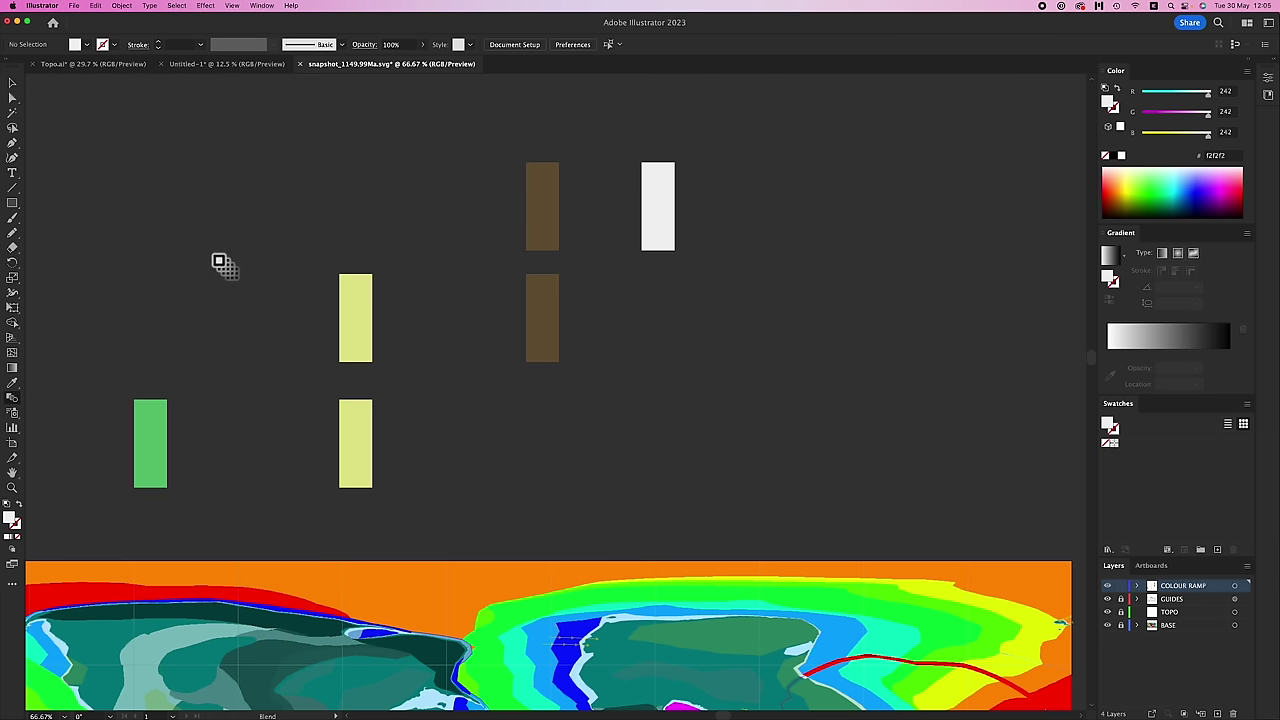
left_click(149, 443)
left_click(357, 443)
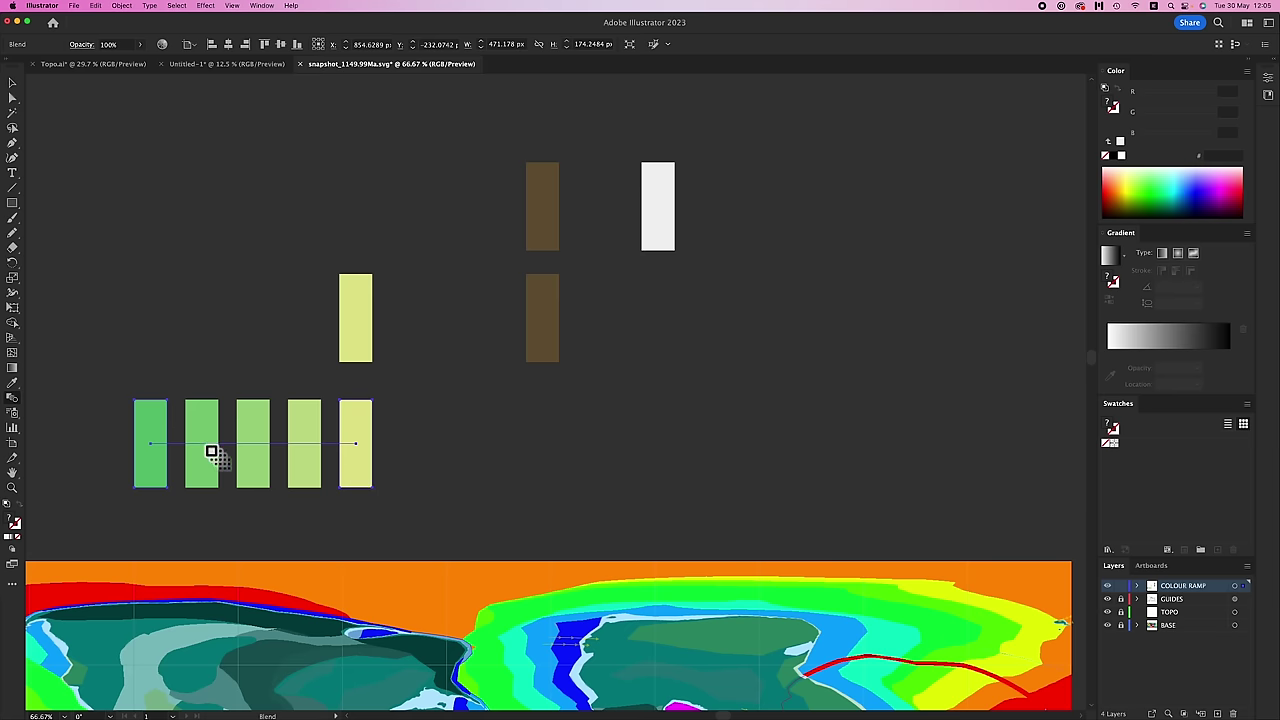
scroll(175, 432, "down", 2)
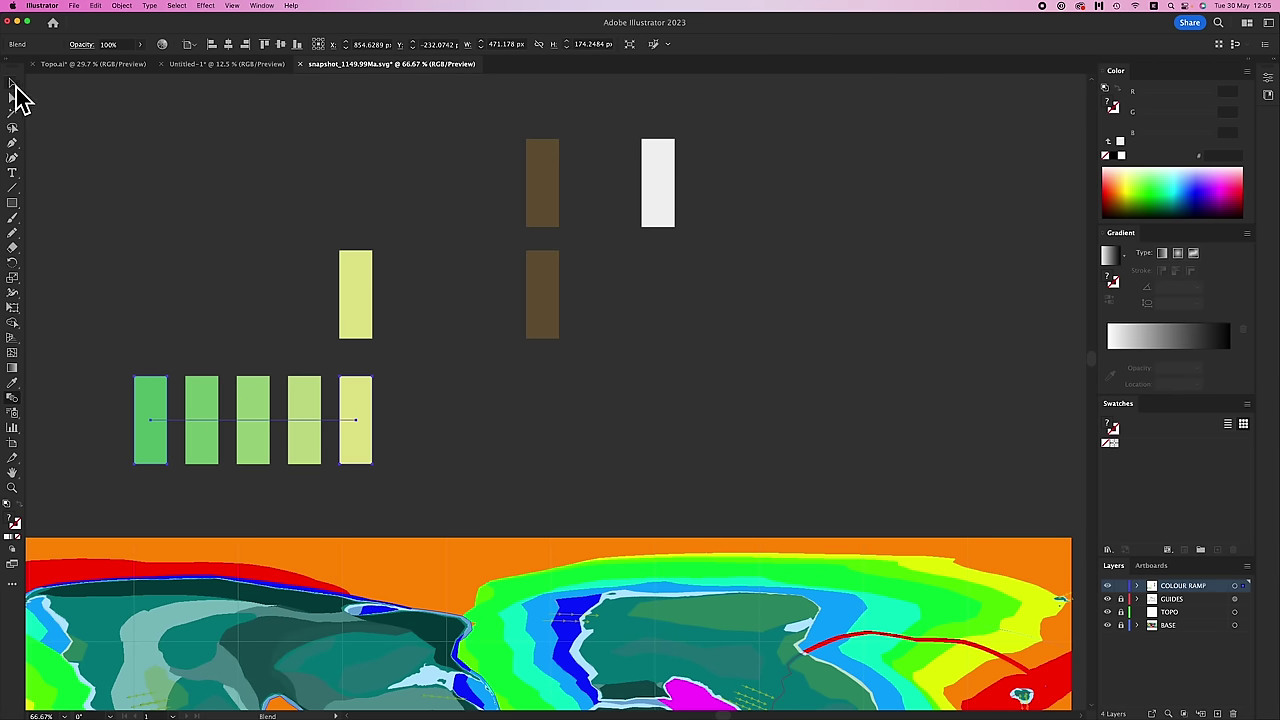
left_click(13, 84)
left_click(480, 418)
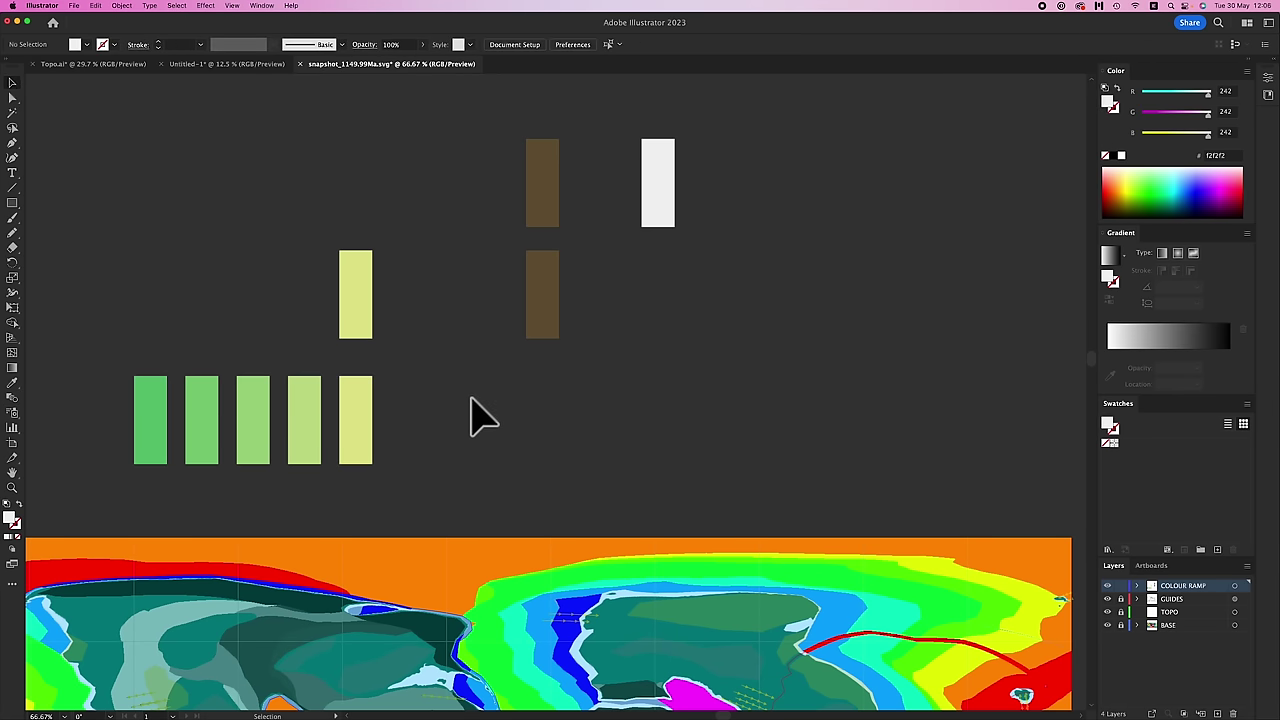
key("a")
left_click(153, 420)
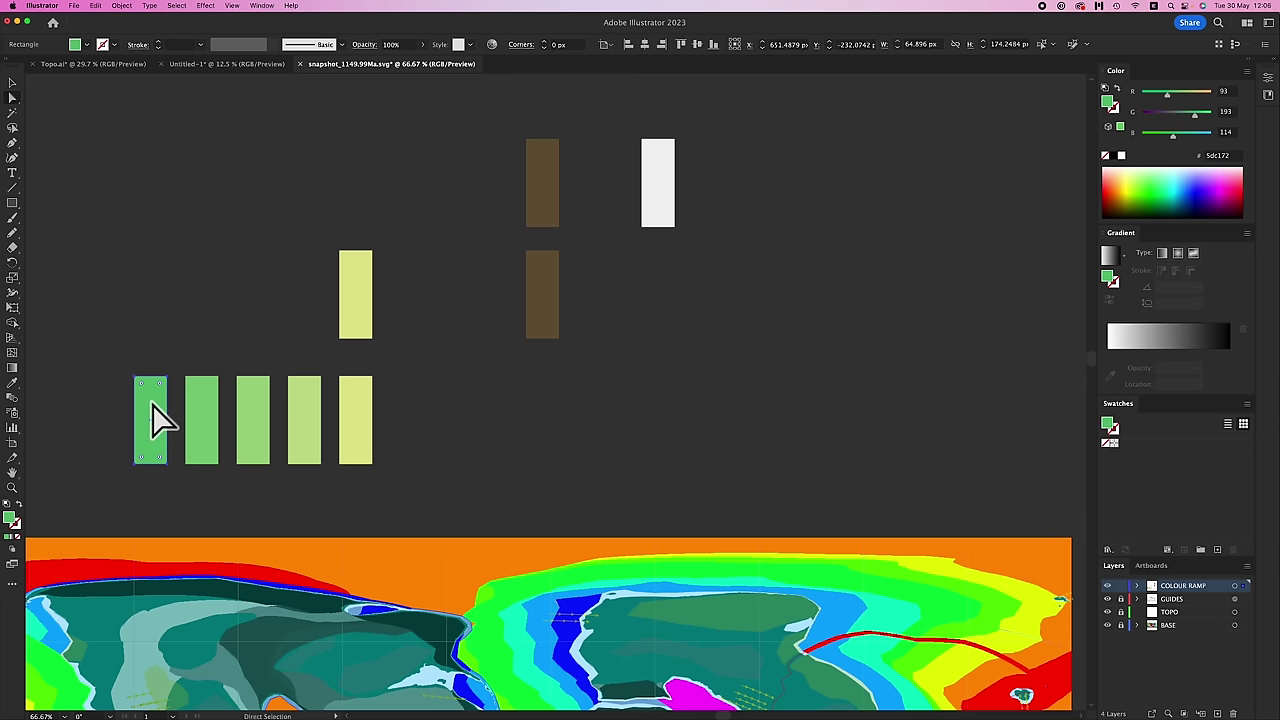
double_click(10, 519)
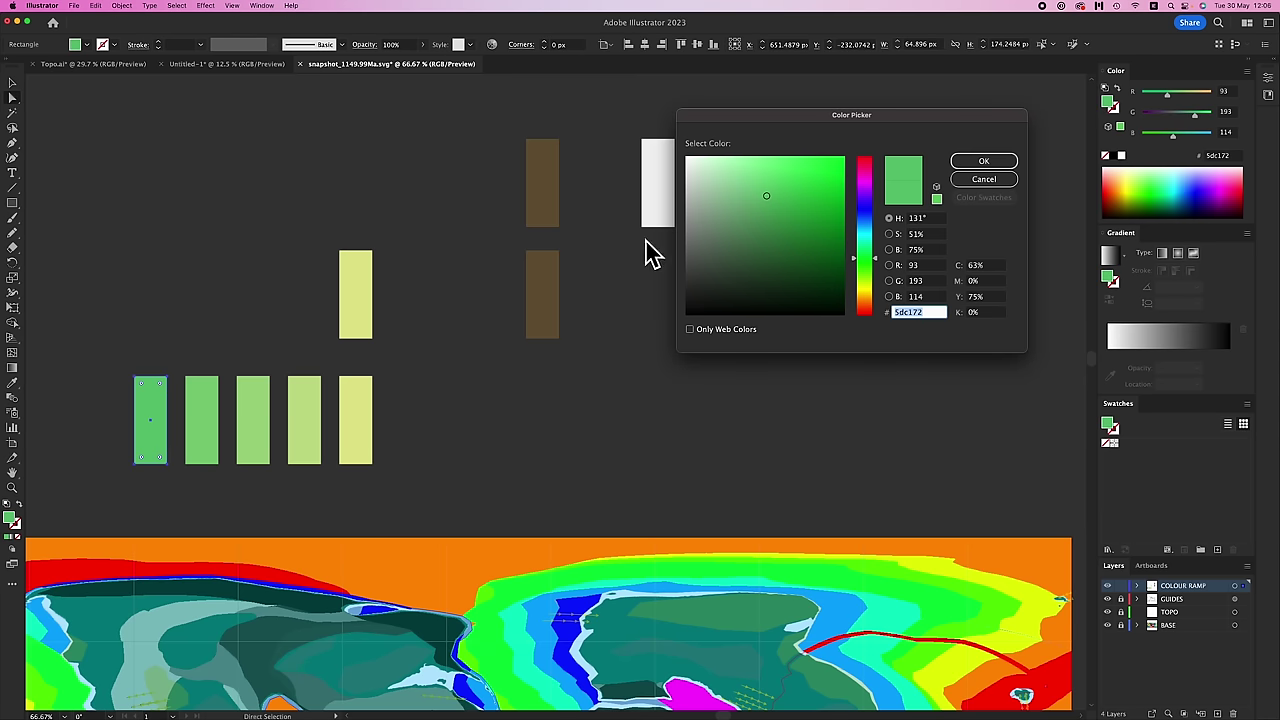
left_click(870, 185)
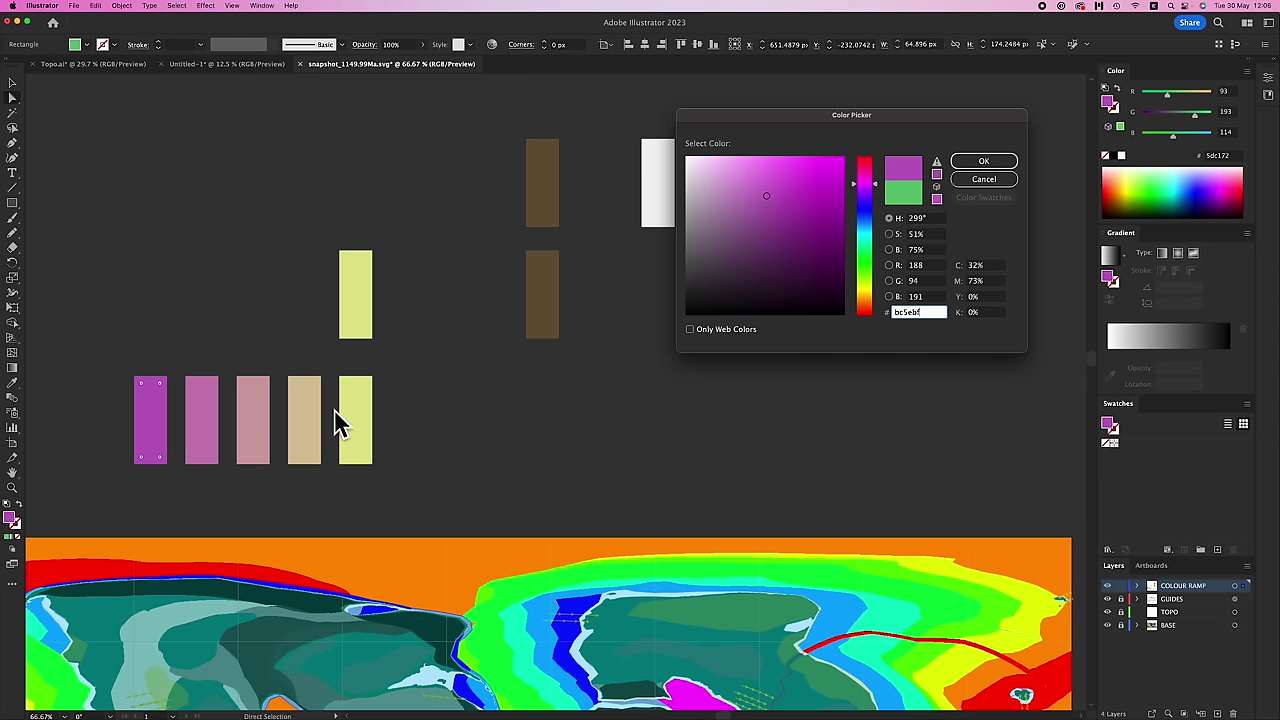
left_click(978, 180)
left_click(421, 284)
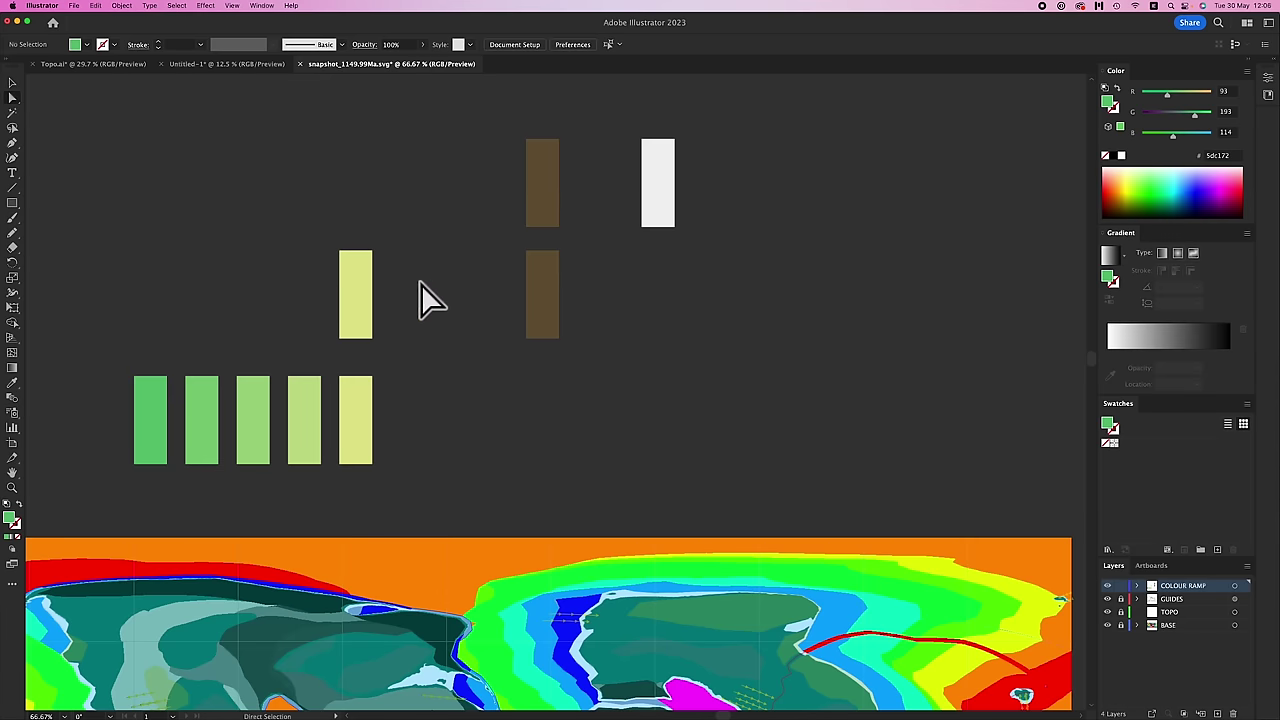
- Blend the upper yellow rectangle into the lower brown one using 2 specified steps
double_click(13, 398)
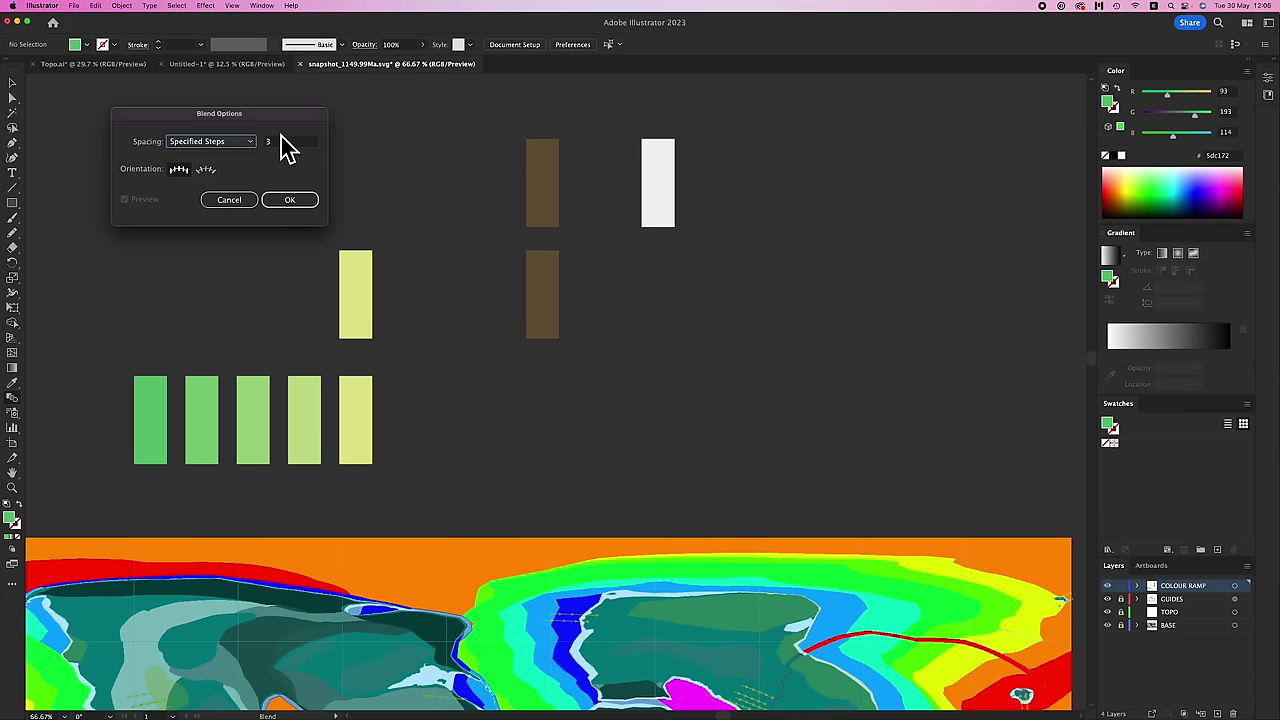
left_click(284, 141)
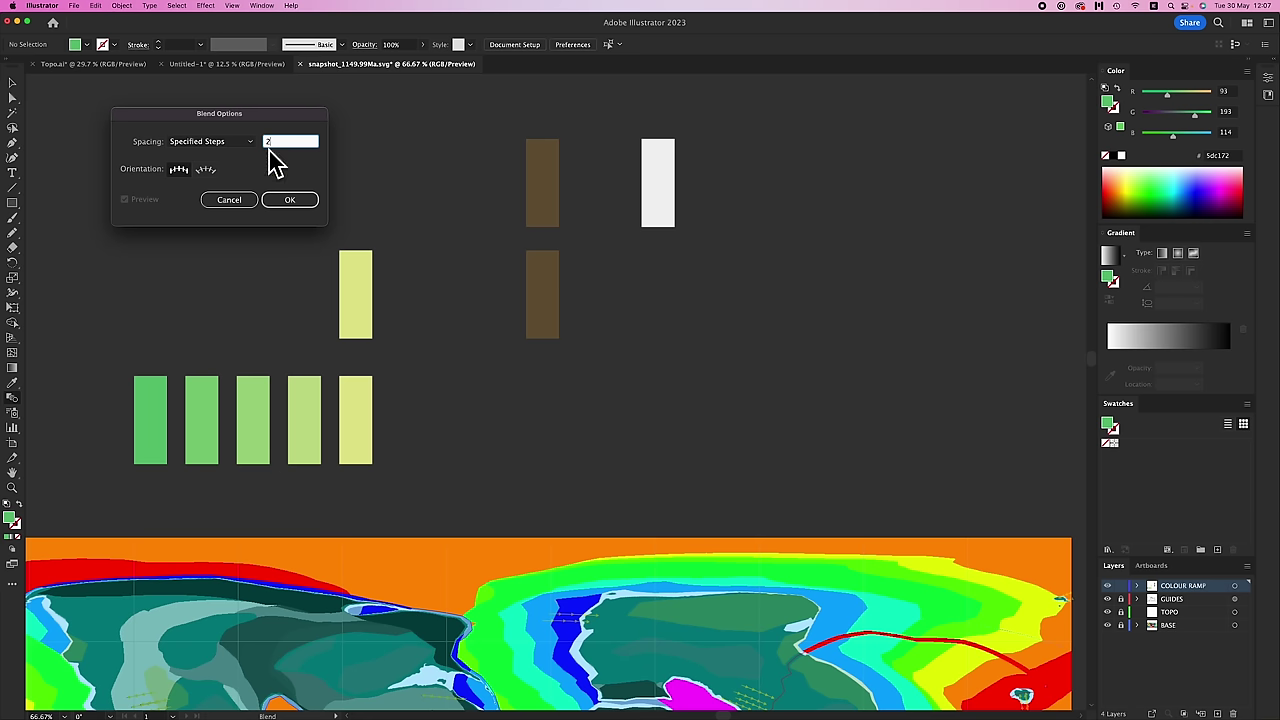
left_click(290, 200)
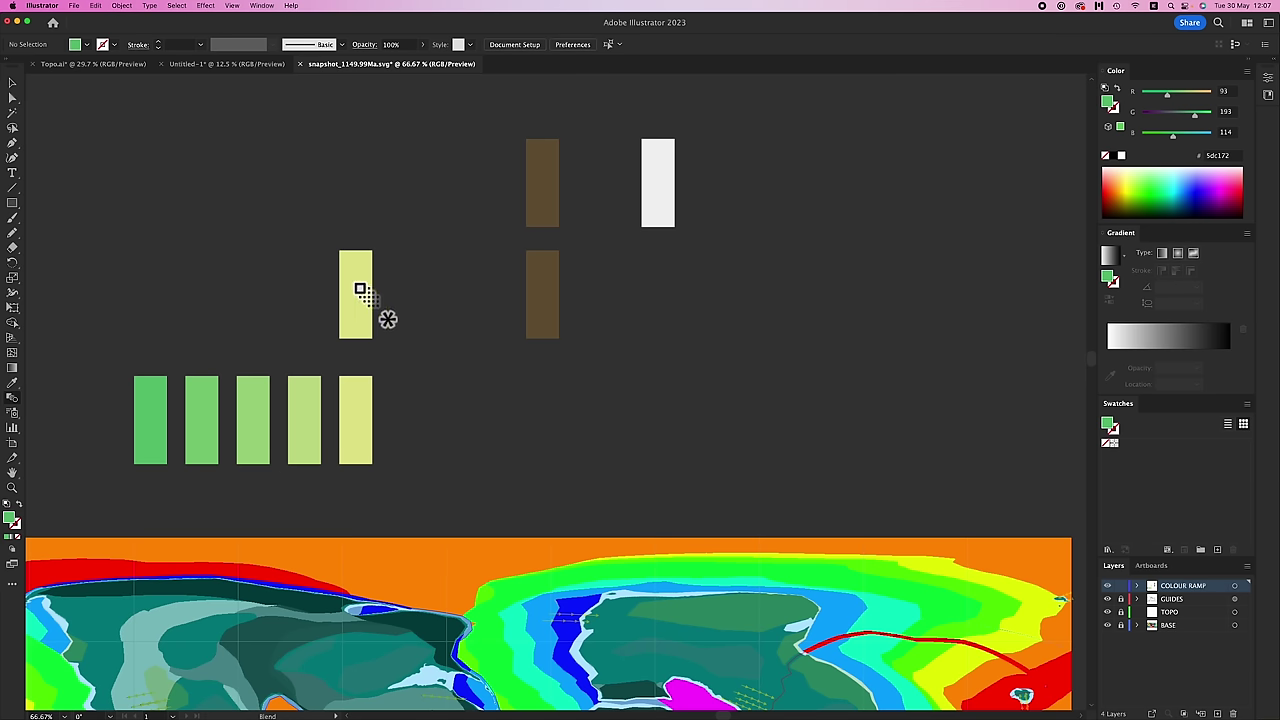
left_click(358, 298)
left_click(550, 291)
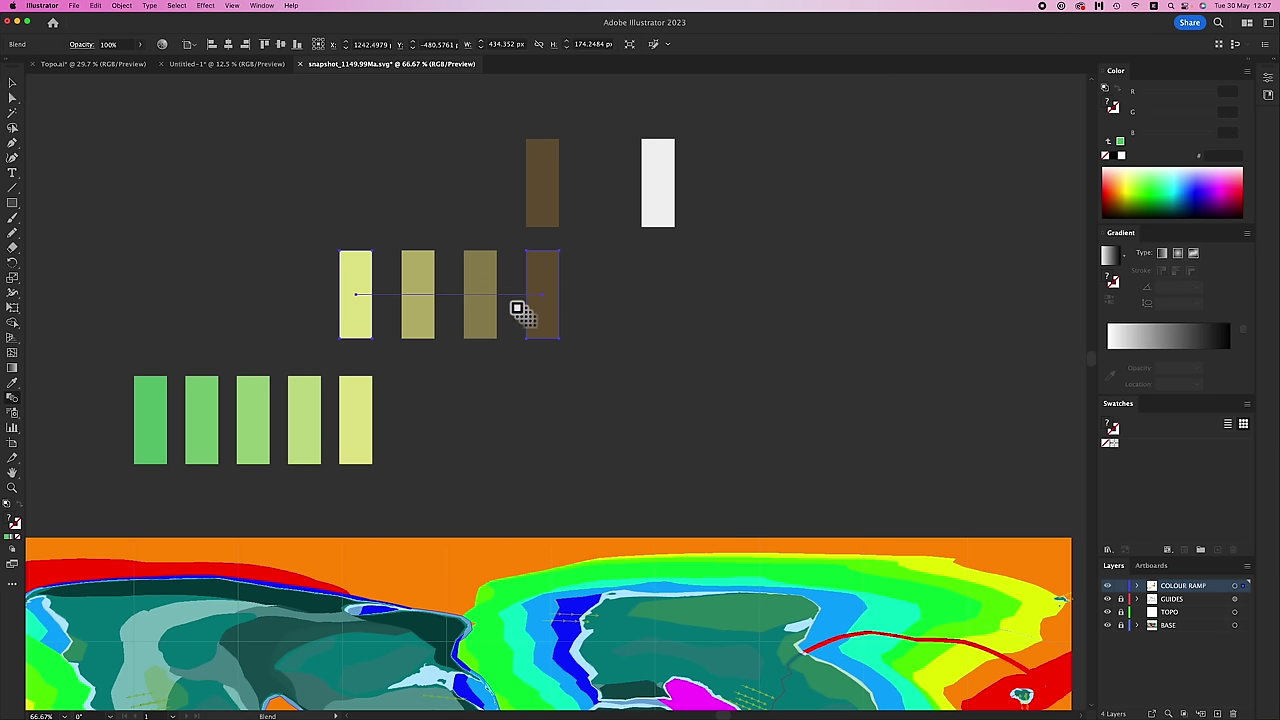
left_click(12, 84)
- Blend the upper brown rectangle into the white one with 1 specified step
left_click(623, 300)
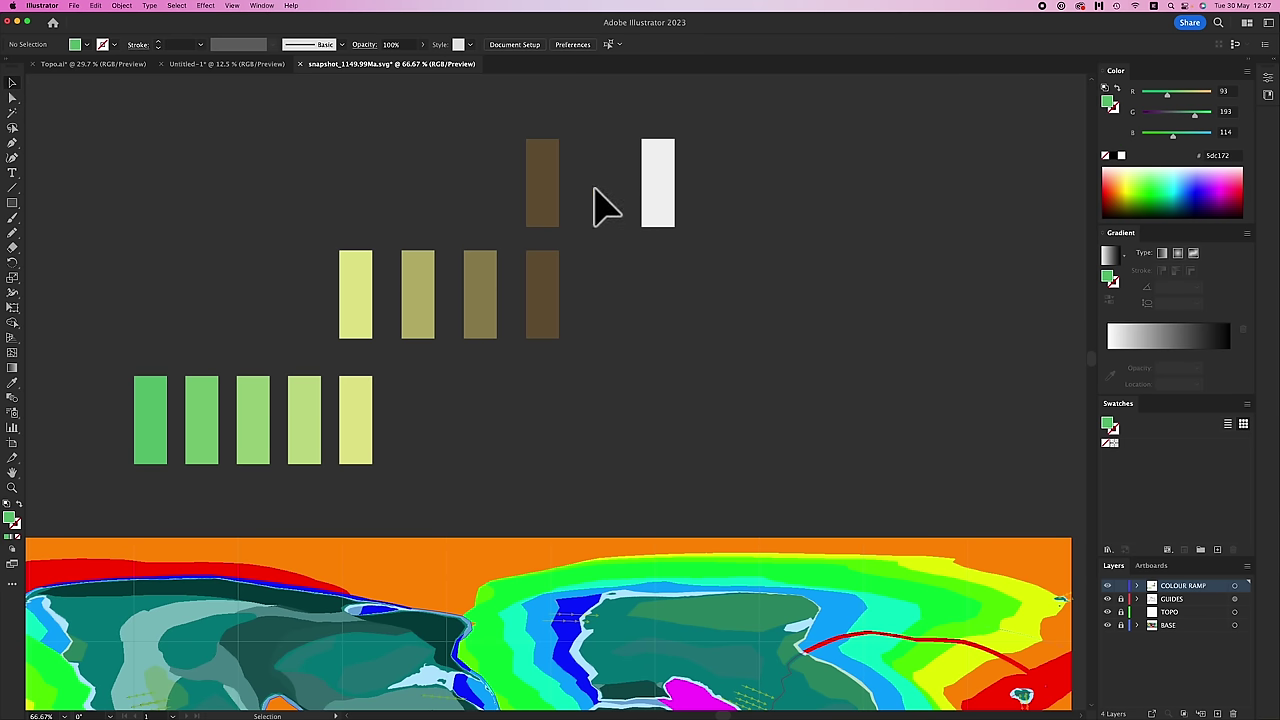
double_click(12, 400)
double_click(294, 141)
type("1")
left_click(288, 200)
left_click(641, 182)
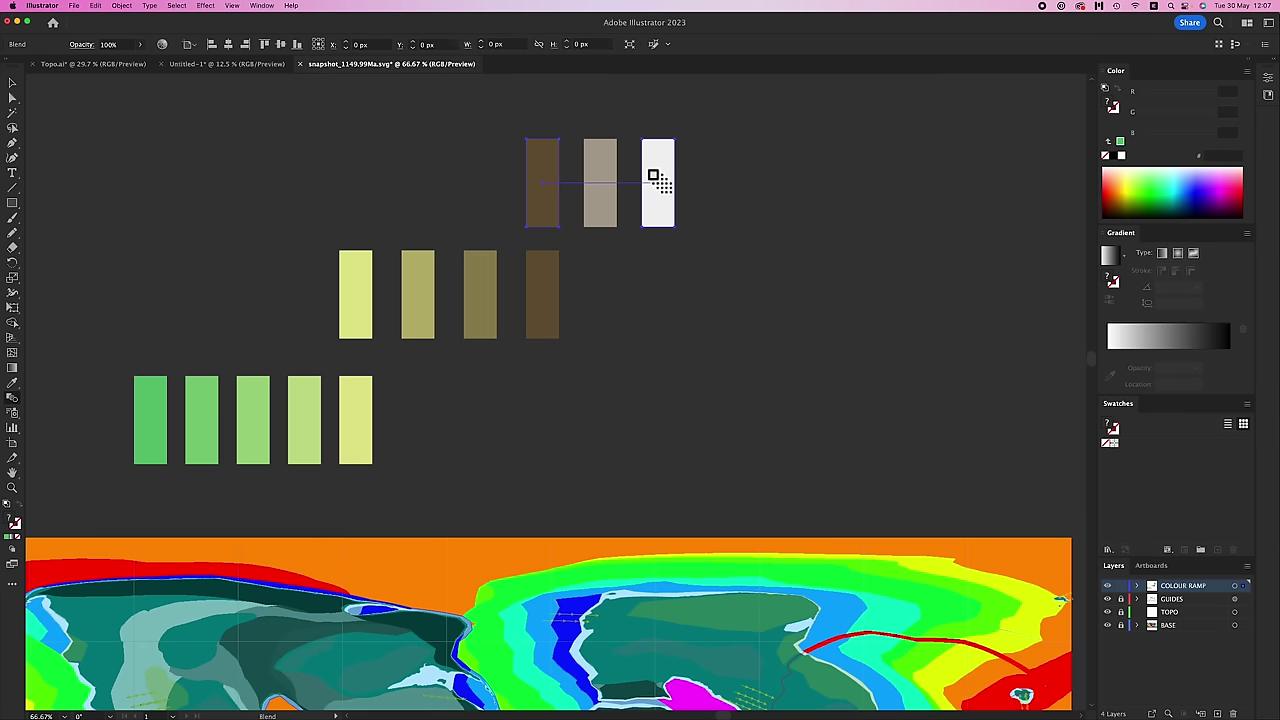
left_click(12, 84)
key("a")
left_click(240, 175)
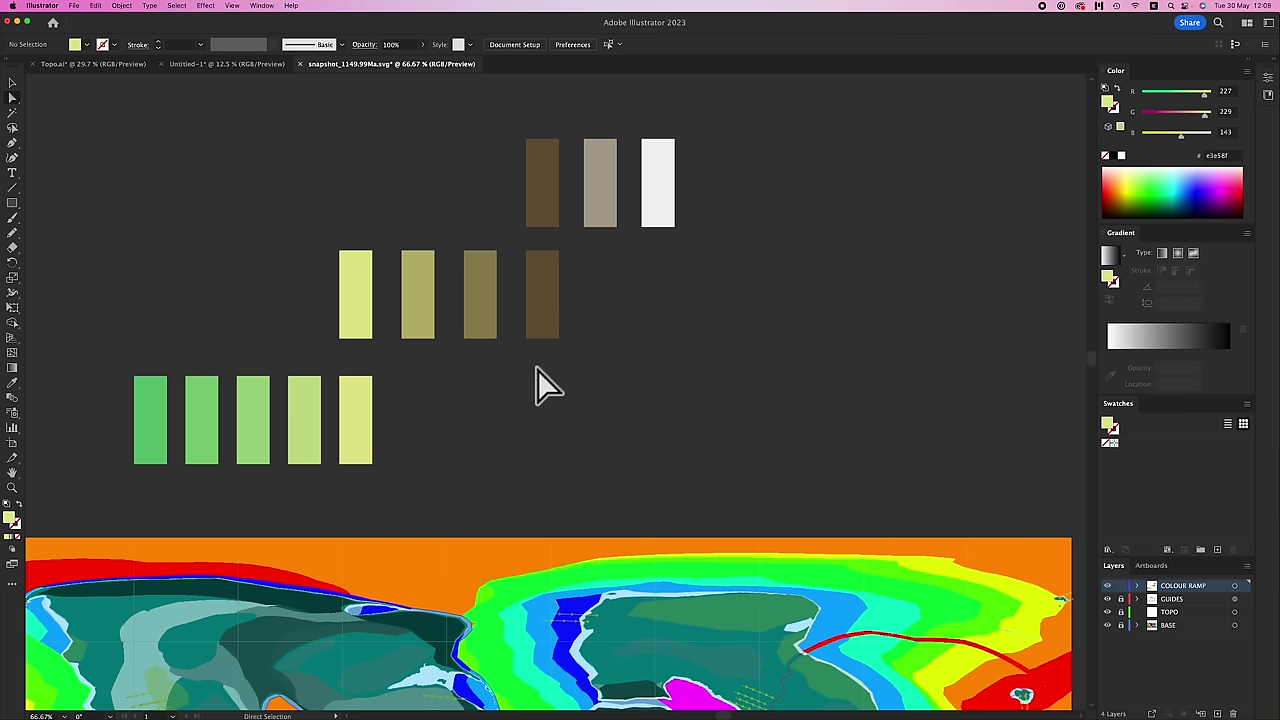
- Nudge the end rectangle of the green, middle and top rows left to close each row's gaps
left_click(368, 409)
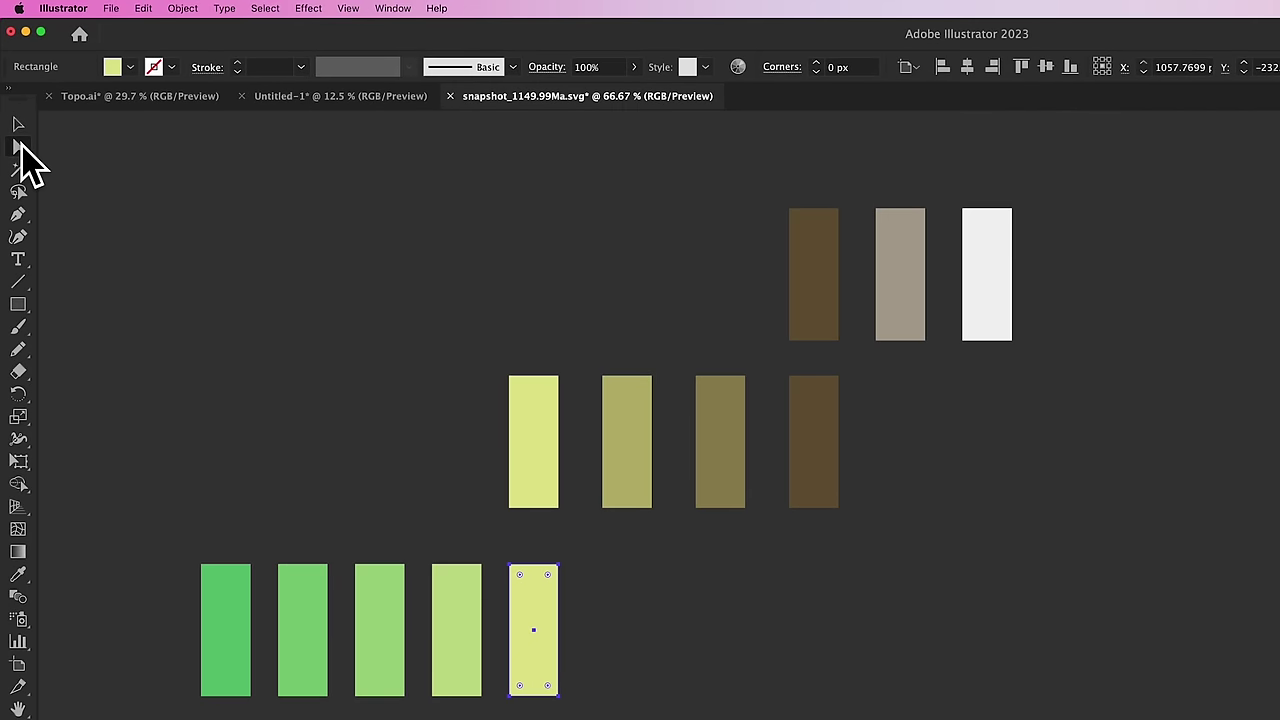
left_click(18, 146)
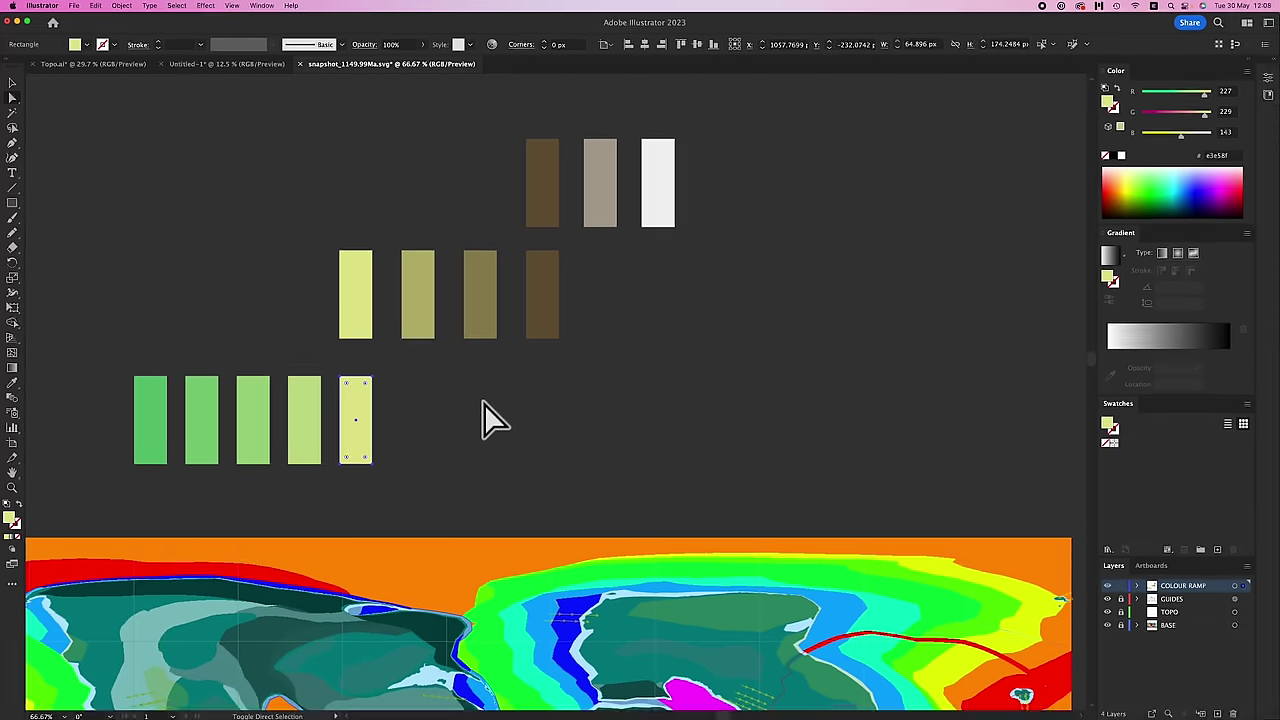
key("shift+Left")
key("shift+Left")
key("shift+Left")
key("shift+Left")
key("shift+Left")
key("shift+Left")
key("shift+Left")
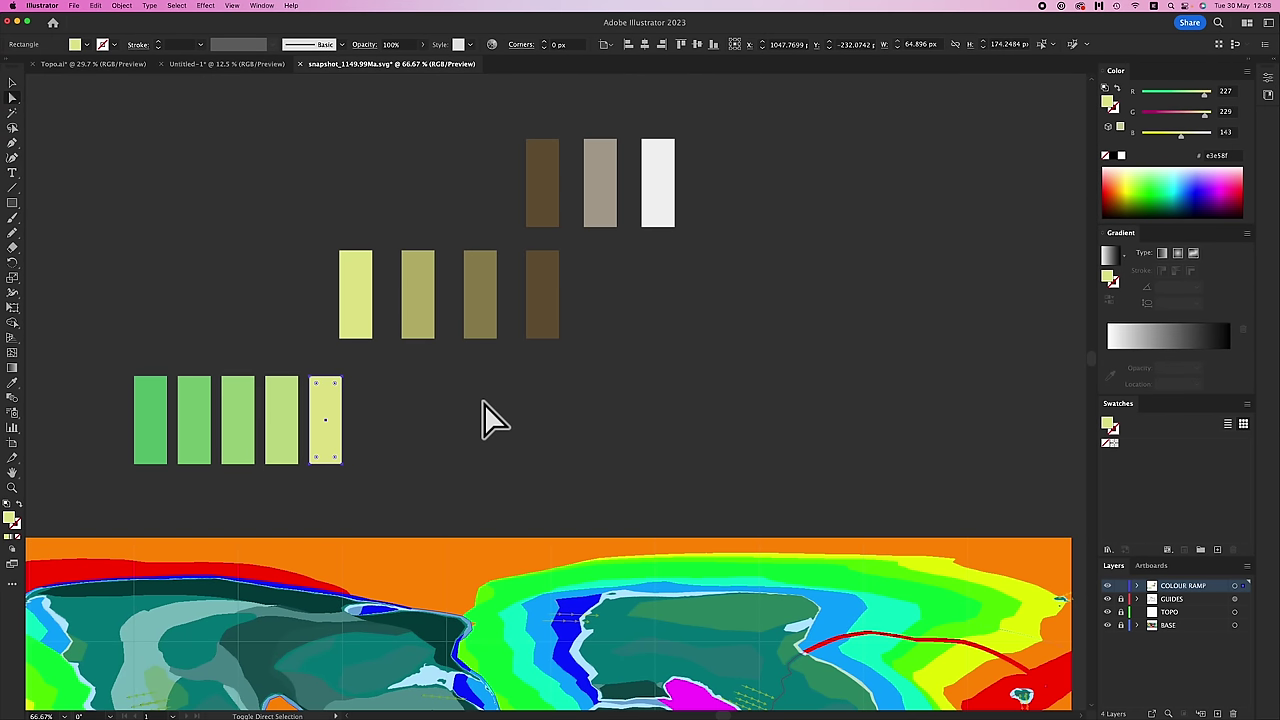
key("shift+Left")
key("shift+Left")
key("shift+Left")
key("shift+Left")
key("shift+Left")
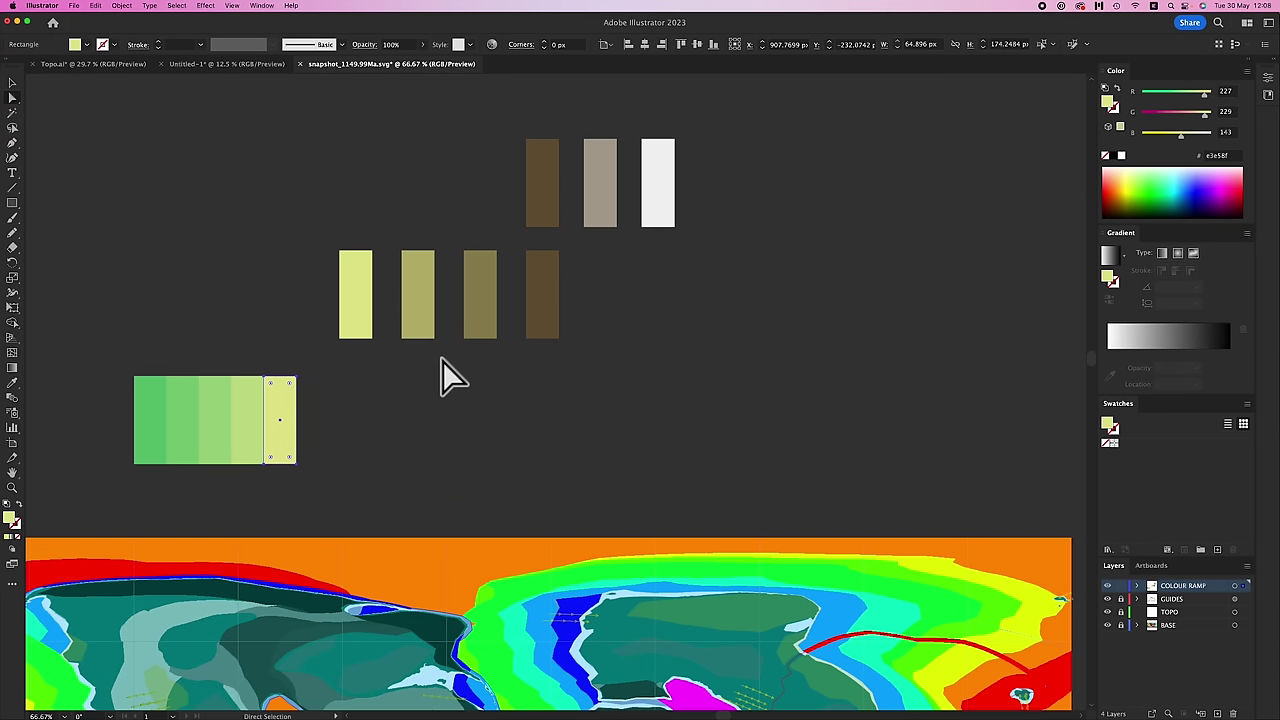
left_click(319, 288)
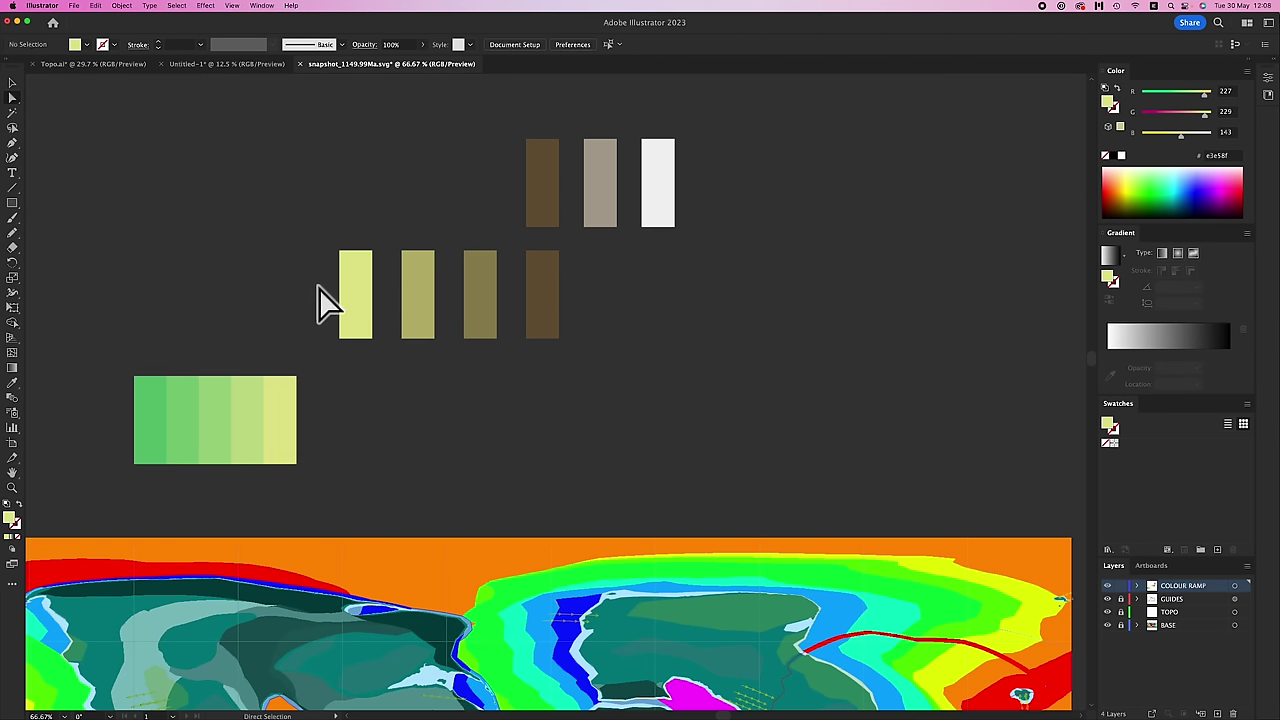
left_click(548, 290)
key("shift+Left")
key("shift+Left")
key("shift+Left")
key("shift+Left")
key("shift+Left")
key("shift+Left")
key("shift+Left")
key("shift+Left")
key("shift+Left")
key("shift+Left")
key("shift+Left")
key("shift+Left")
key("shift+Left")
key("shift+Left")
left_click(668, 212)
key("shift+Left")
key("shift+Left")
key("shift+Left")
key("shift+Left")
key("shift+Left")
key("shift+Left")
key("shift+Left")
key("shift+Left")
left_click(669, 334)
- Align all three swatch strips on a common vertical centre
key("v")
left_click_drag(80, 88, 739, 469)
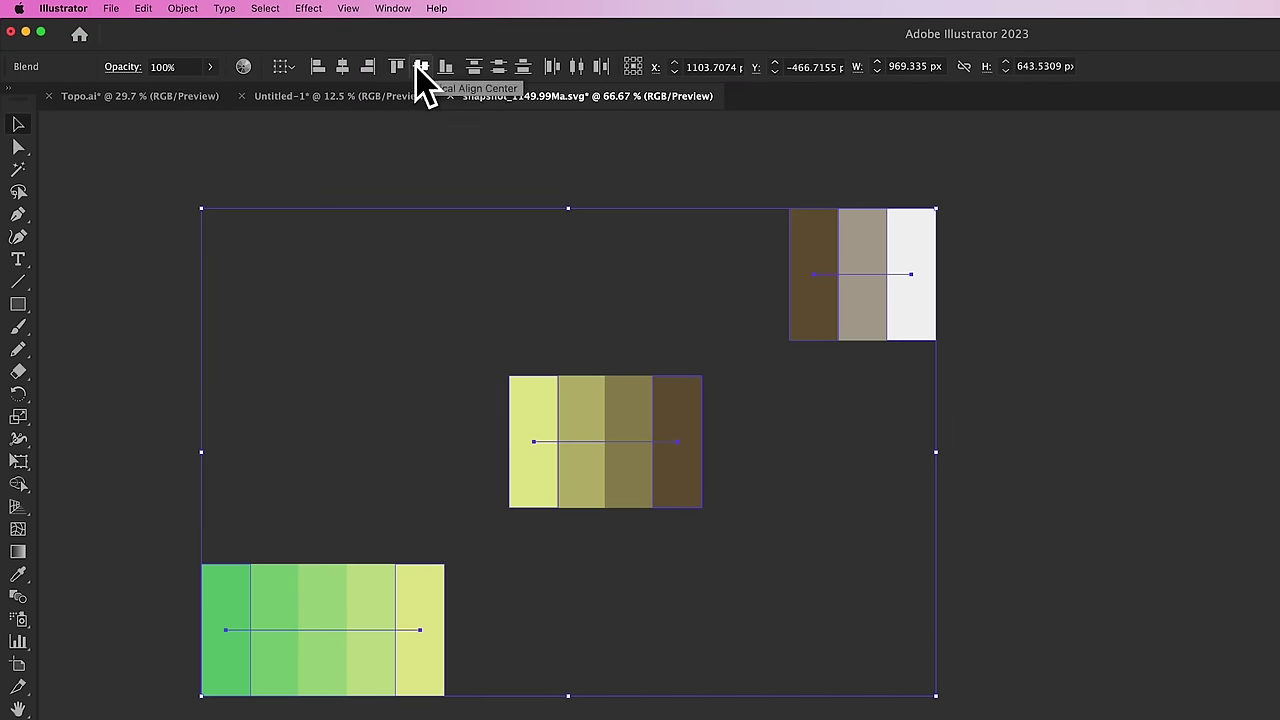
left_click(420, 66)
left_click(623, 363)
- Slide the olive-brown and grey-white strips left until all three strips butt together
left_click(686, 394)
left_click(930, 472, "shift")
left_click_drag(578, 428, 467, 428)
left_click(871, 466)
left_click_drag(686, 491, 560, 428)
left_click(437, 357)
- Move the joined ten-colour ramp up and left to its new position
left_click_drag(123, 306, 903, 526)
left_click_drag(443, 414, 798, 475)
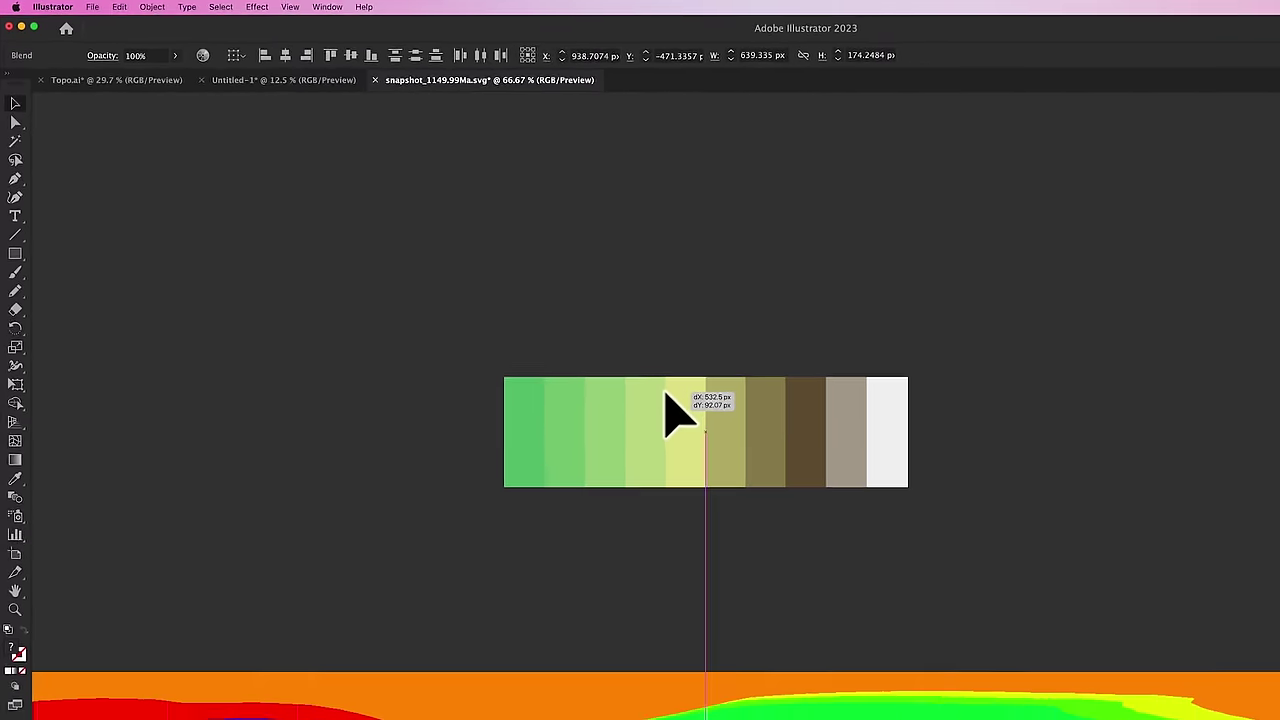
left_click_drag(680, 410, 635, 372)
left_click(654, 500)
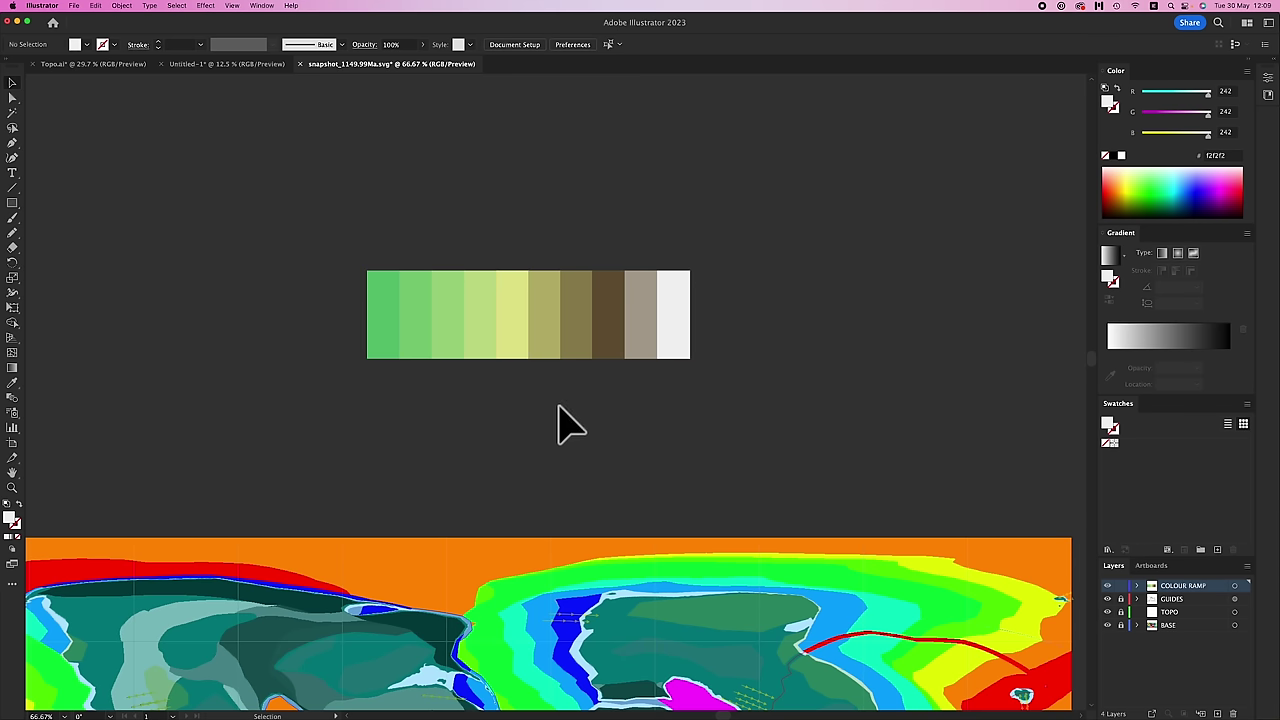
left_click_drag(278, 228, 812, 395)
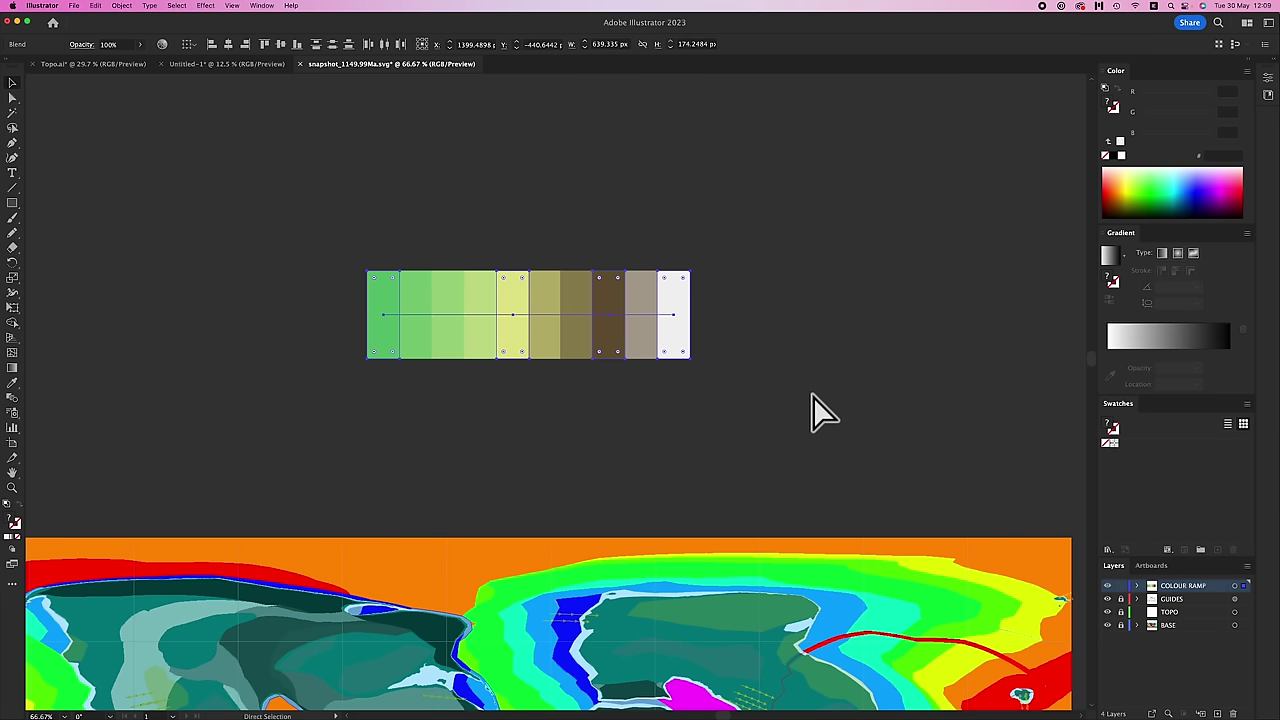
left_click(735, 410)
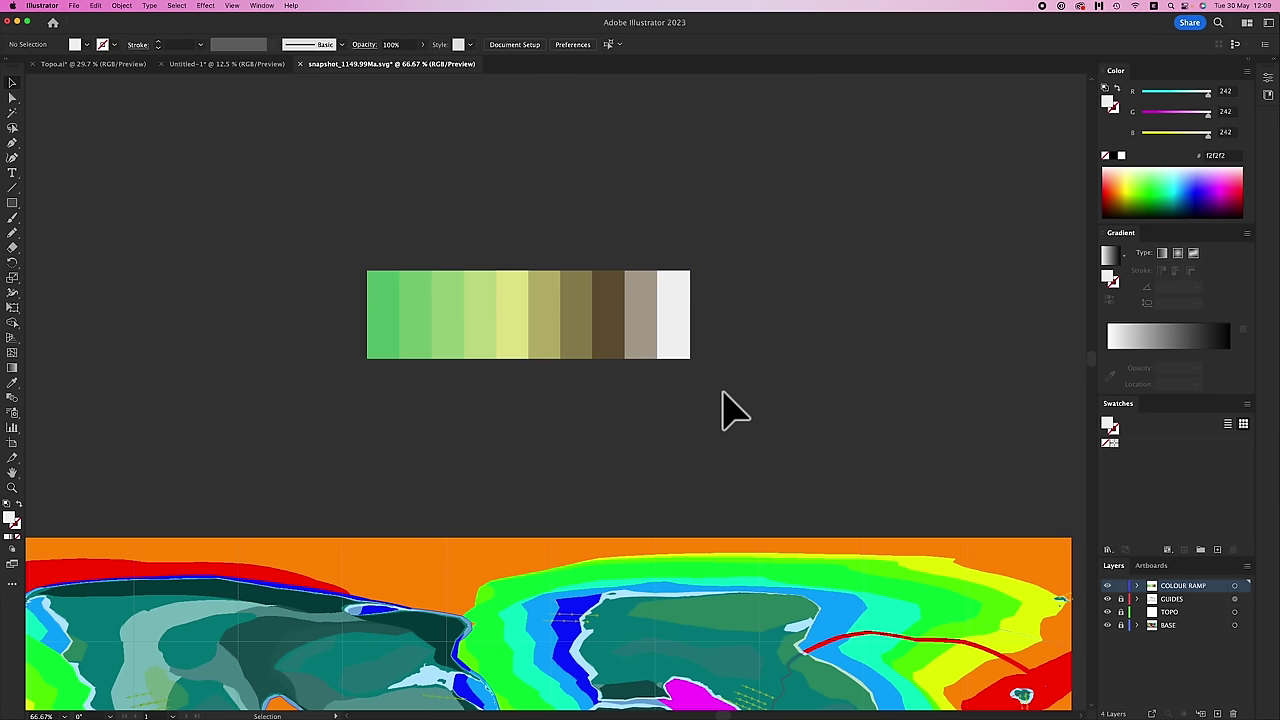
key("ctrl+Tab")
scroll(520, 314, "up", 5)
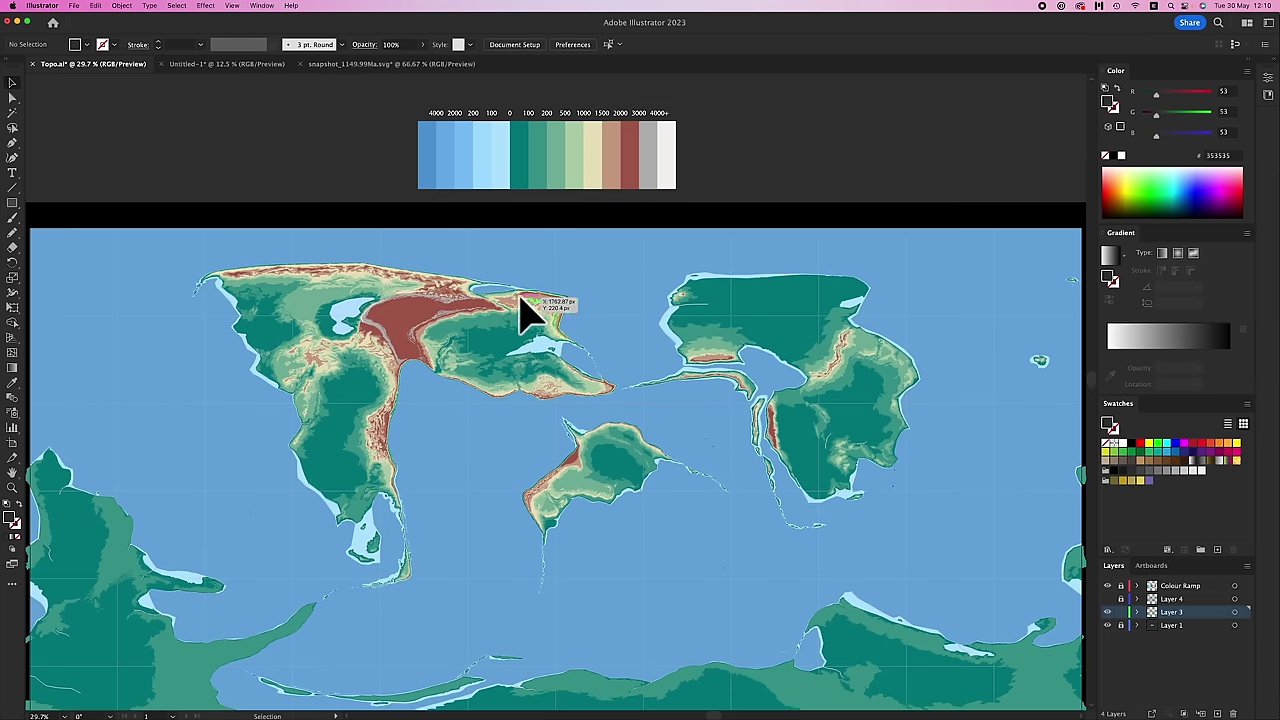
key("z")
left_click_drag(371, 149, 480, 170)
scroll(559, 207, "right", 3)
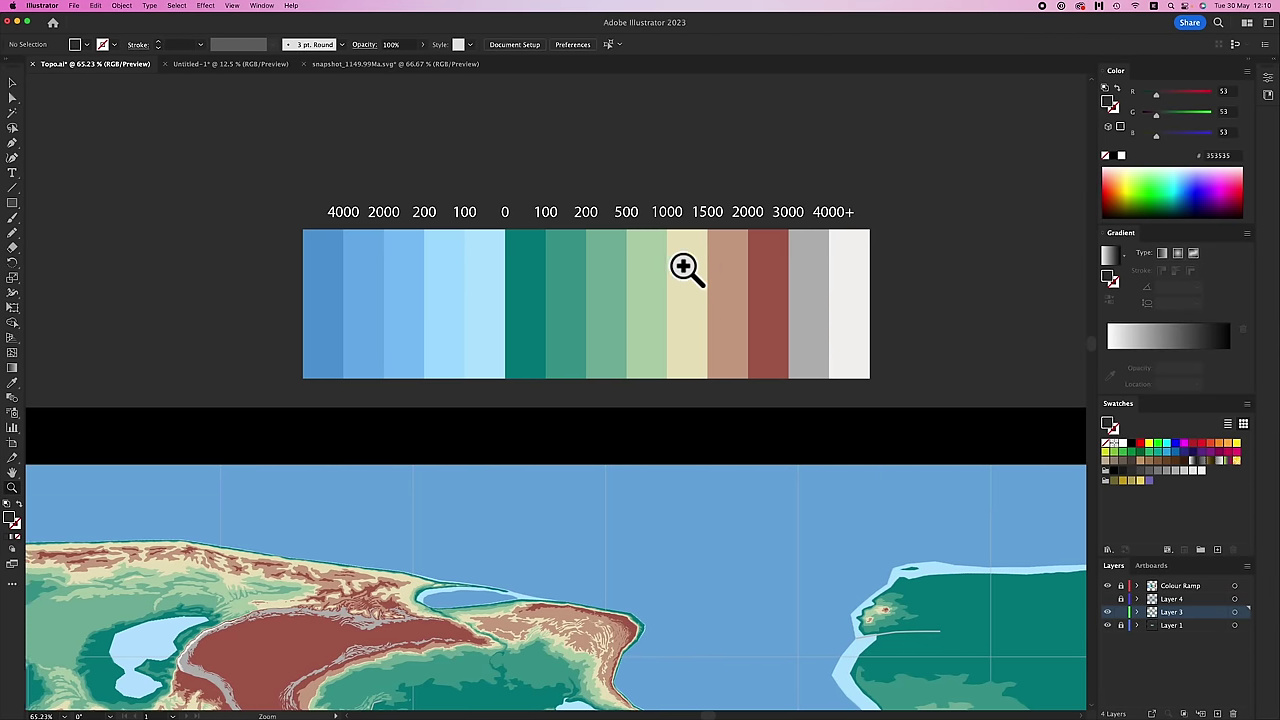
scroll(600, 378, "right", 1)
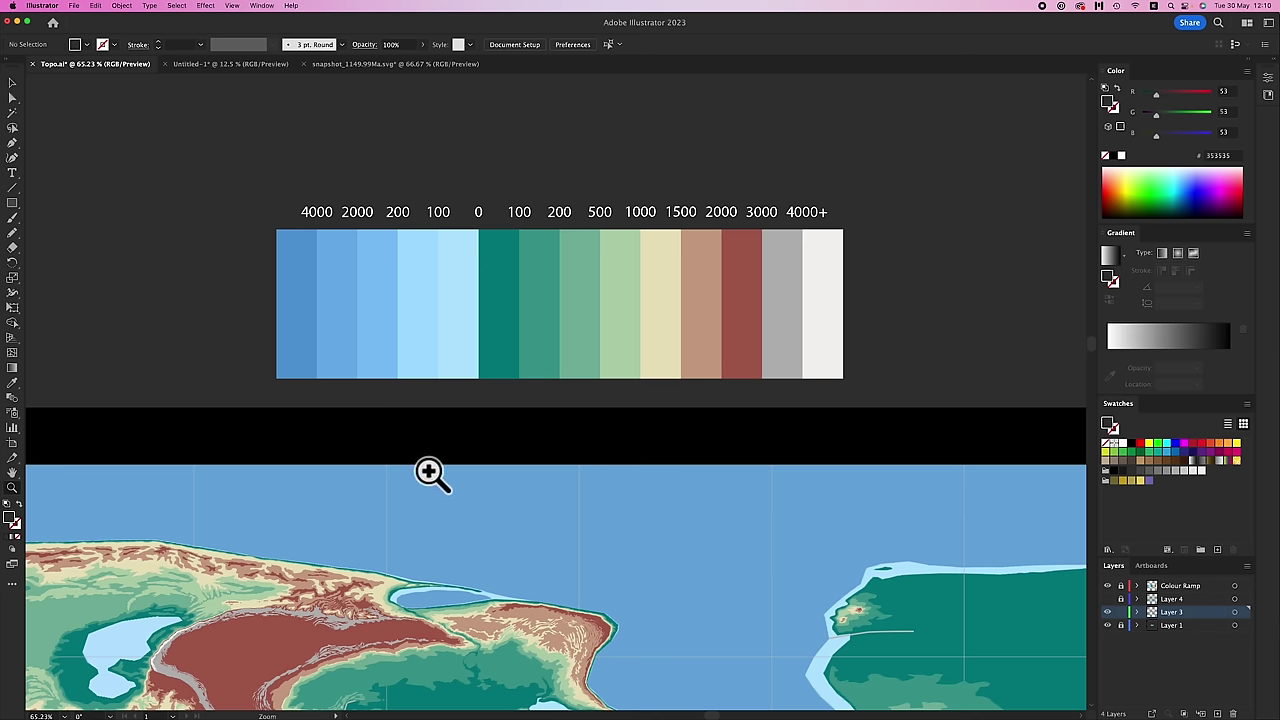
left_click(373, 65)
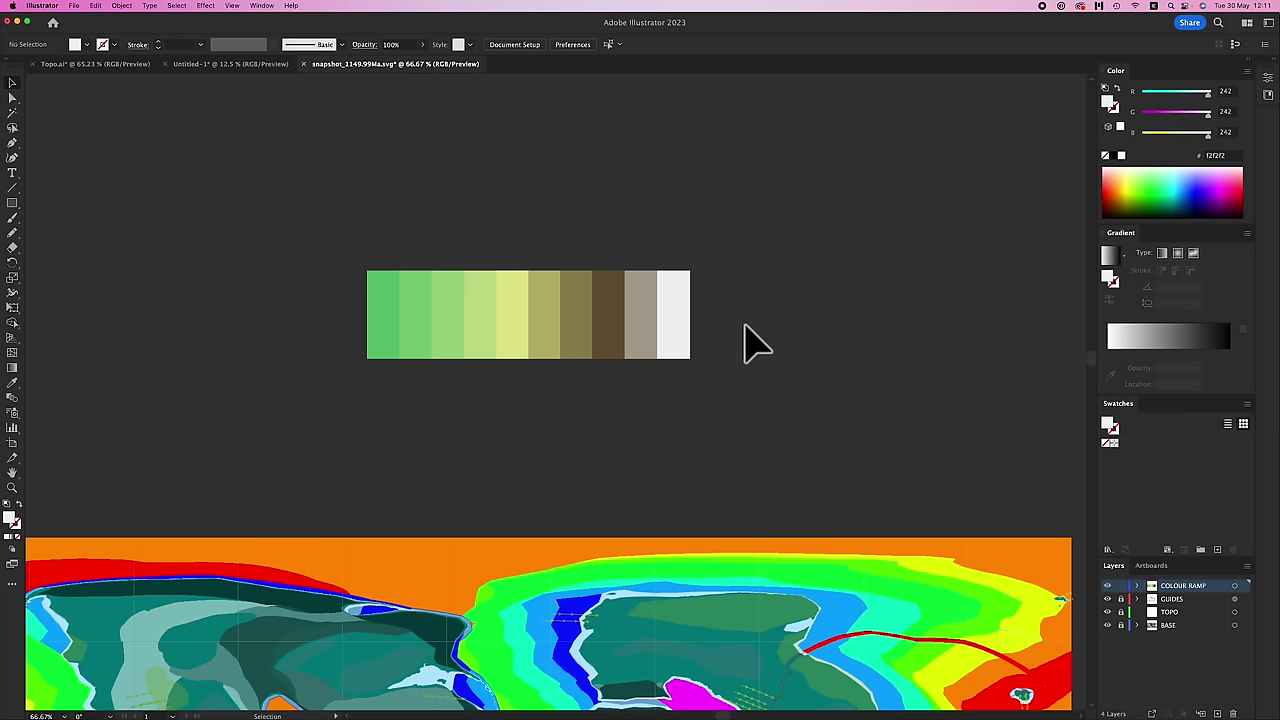
- Show the spreadsheet in the browser at 200% zoom
key("super+Tab")
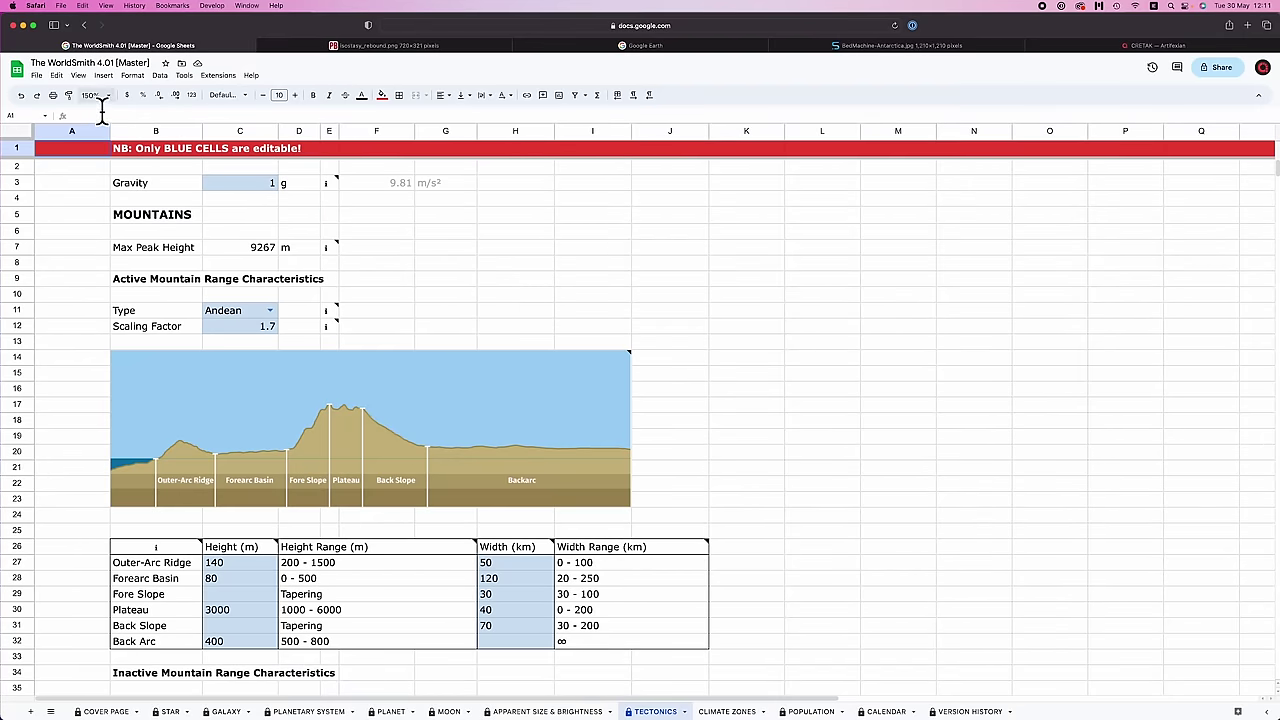
left_click(100, 95)
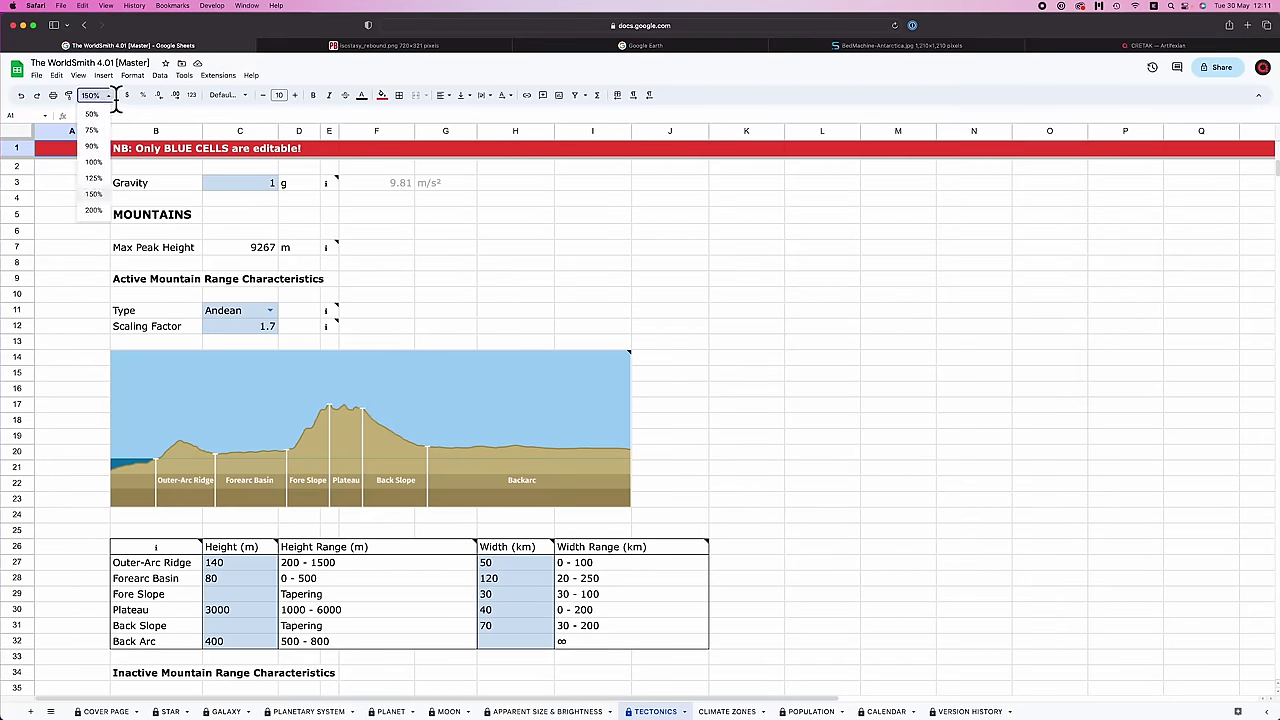
left_click(94, 211)
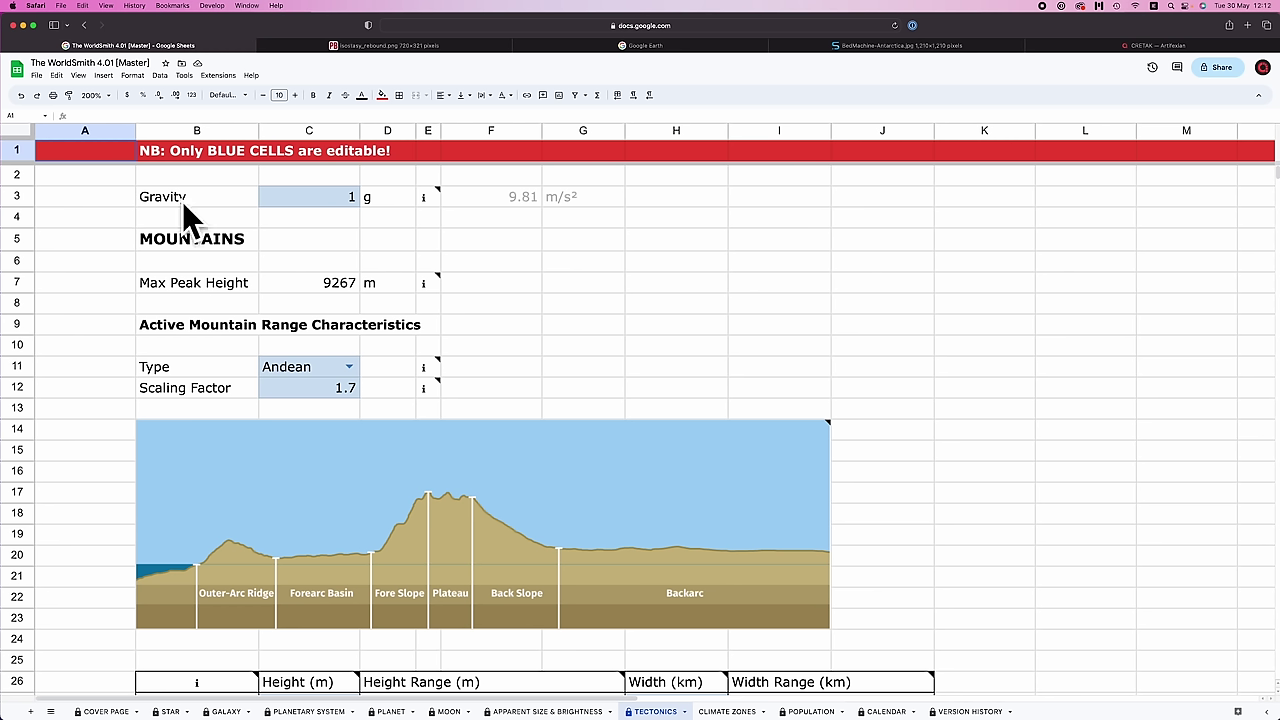
- Set Gravity in C3 to 1.34, test it at 1, then undo back to 1.34
left_click(318, 200)
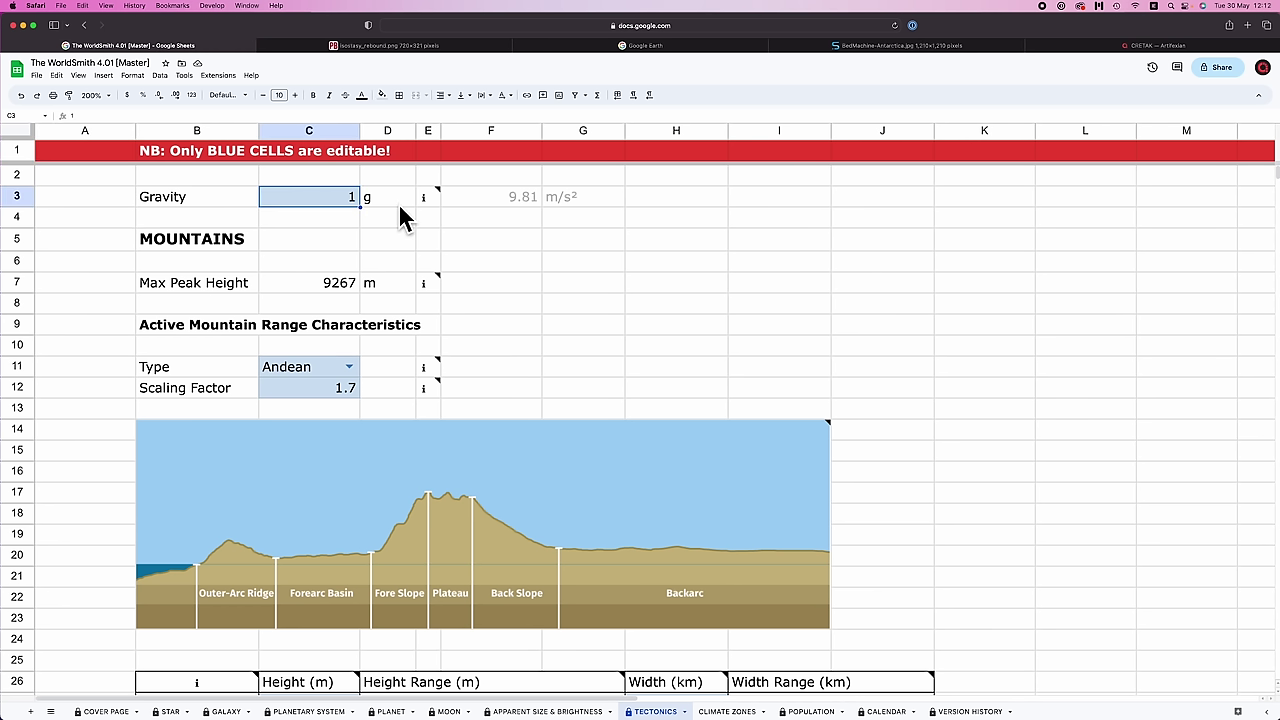
type("1.34")
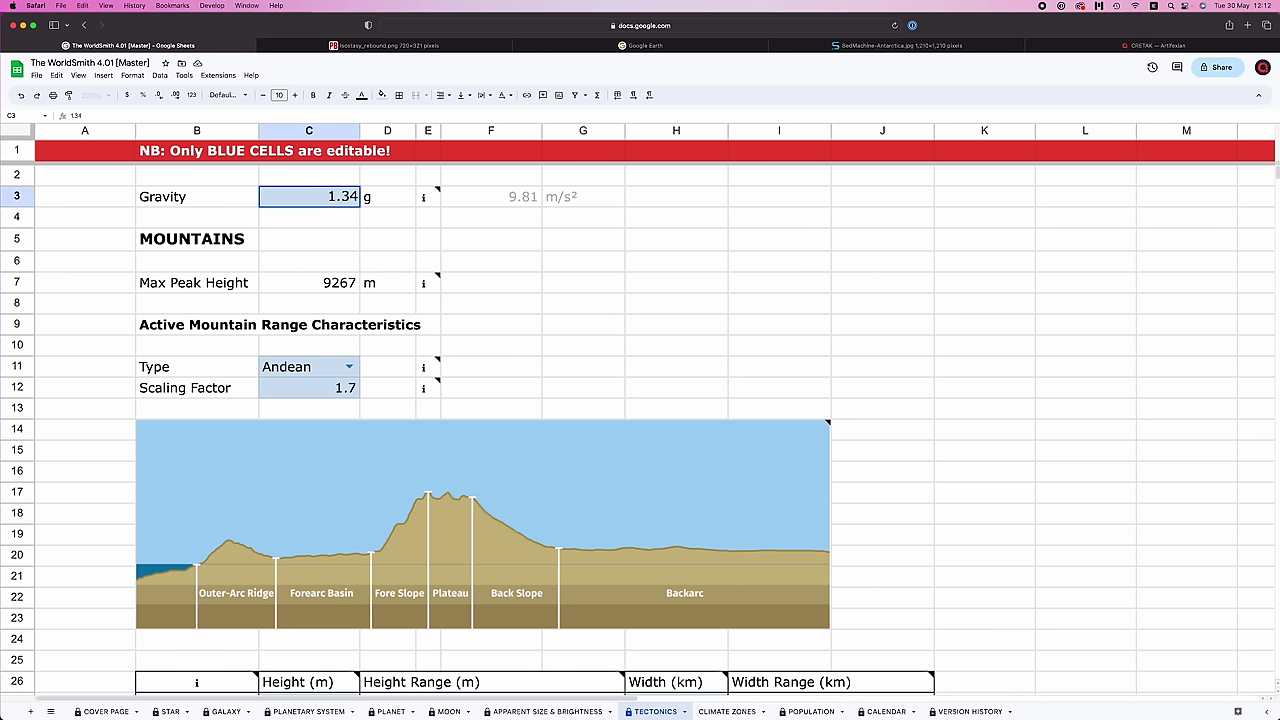
type("0")
key("Return")
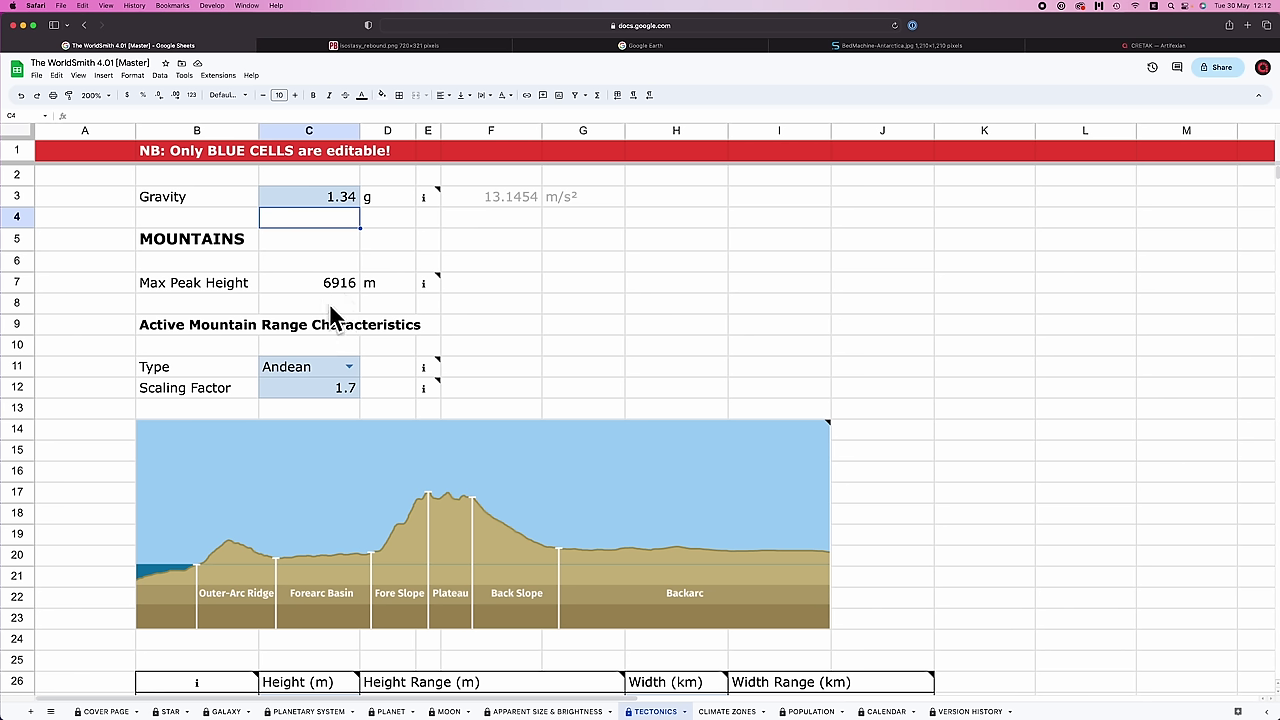
left_click(316, 195)
type("1")
key("Return")
key("ctrl+z")
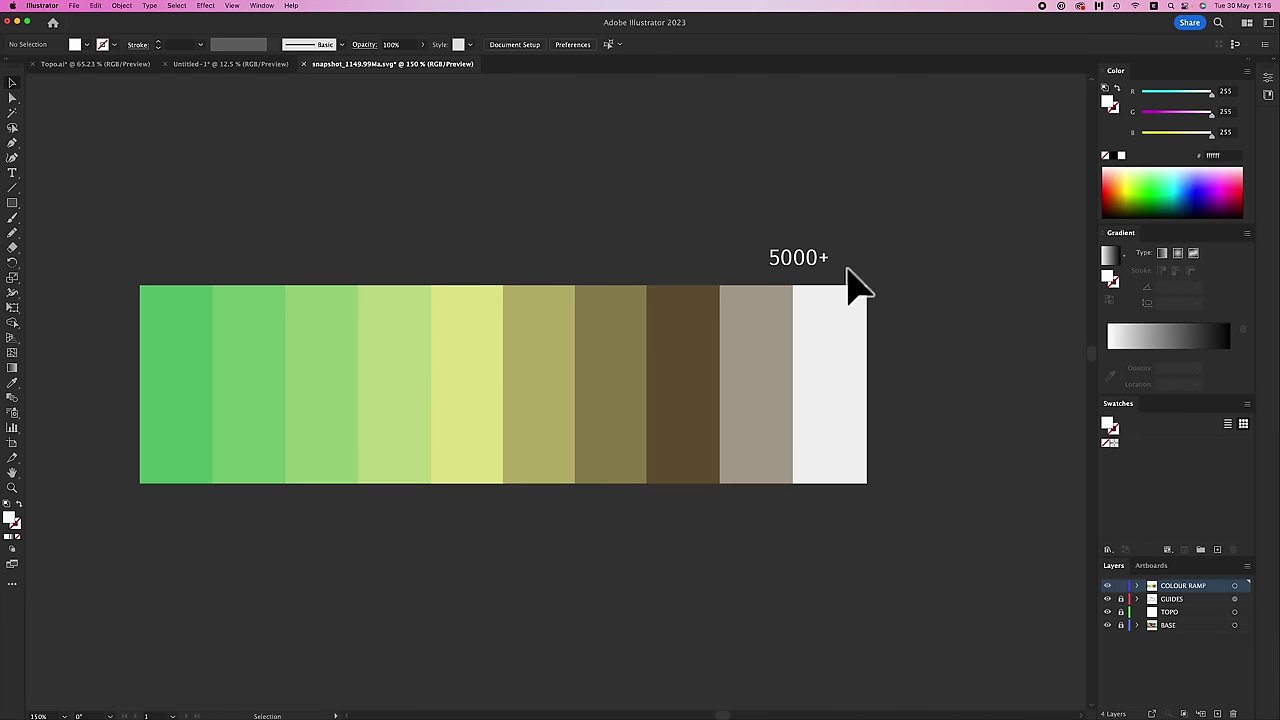
- Copy the 5000+ label along the ramp and relabel the copies 0, 100 and 200
left_click_drag(808, 271, 170, 285)
double_click(157, 257)
type("0")
key("Escape")
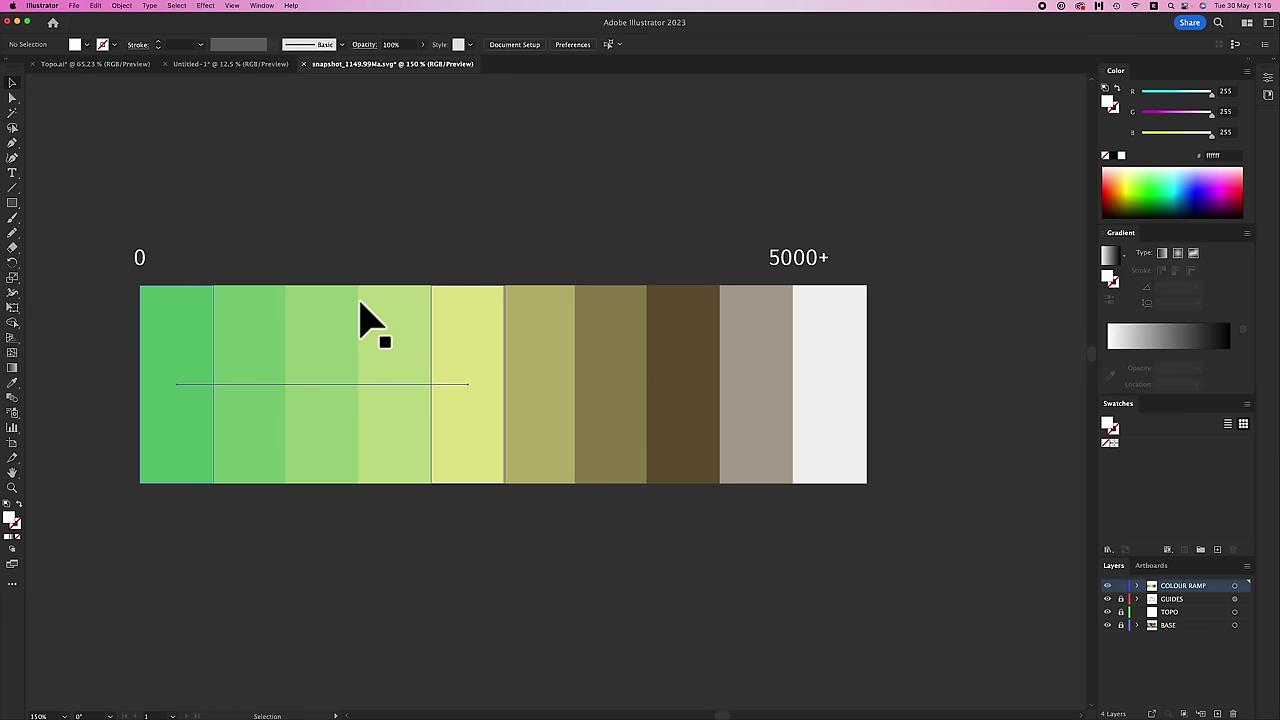
left_click_drag(138, 262, 726, 251)
double_click(213, 258)
type("100")
key("Escape")
double_click(281, 258)
type("200")
key("Escape")
- Relabel the next copies 500, 1000 and 1500
left_click(14, 84)
double_click(360, 259)
type("500")
key("Escape")
double_click(430, 258)
type("1000")
key("Escape")
type("1500")
- Relabel the remaining copies 2000, 3000 and 4000
left_click(14, 84)
double_click(580, 258)
type("2000")
left_click(12, 84)
left_click(663, 214)
double_click(649, 252)
type("3000")
key("Escape")
double_click(722, 256)
type("4000")
left_click(12, 84)
left_click(285, 165)
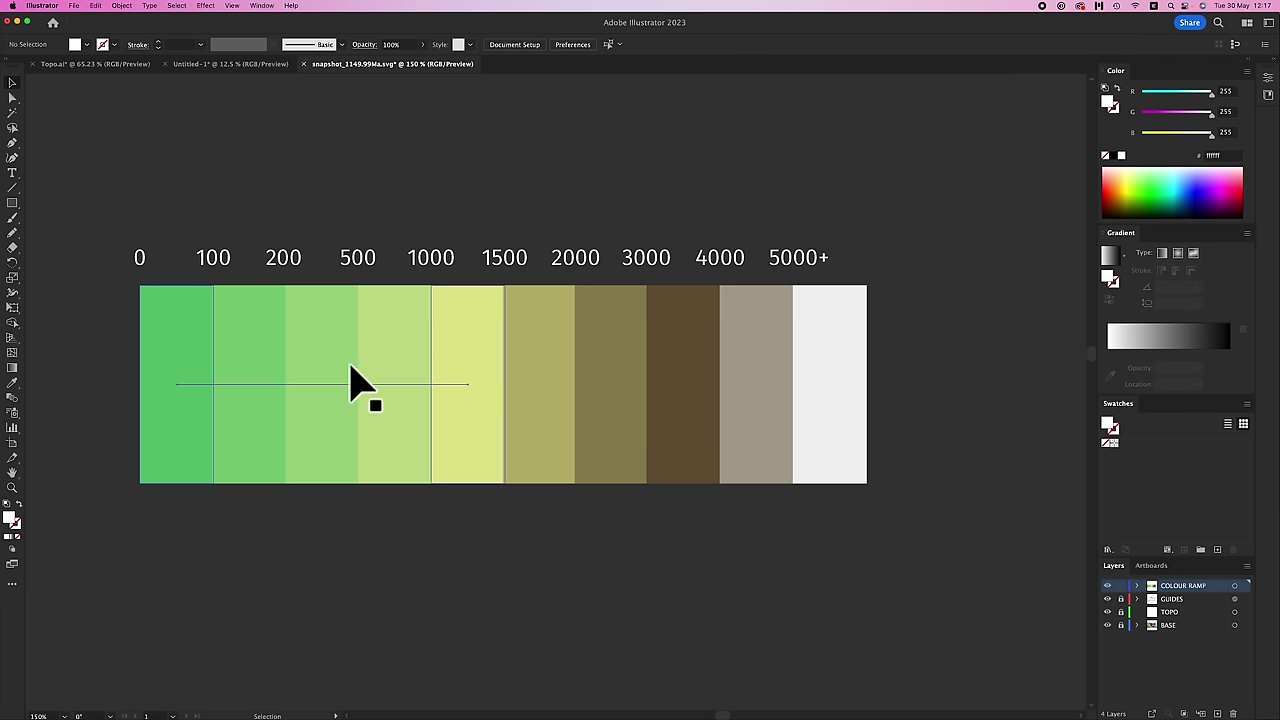
- Check the fully labelled ramp, then bring GPlates to the front
left_click_drag(89, 200, 951, 505)
key("v")
left_click(853, 545)
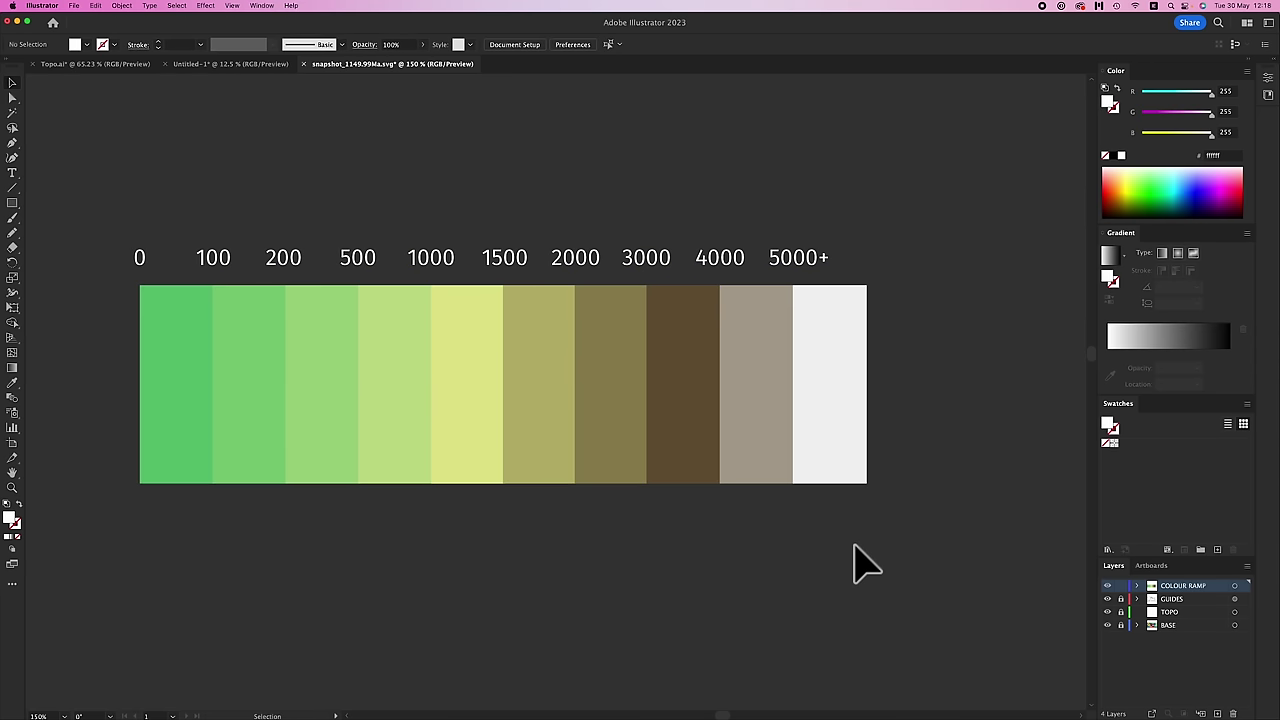
key("super+Tab")
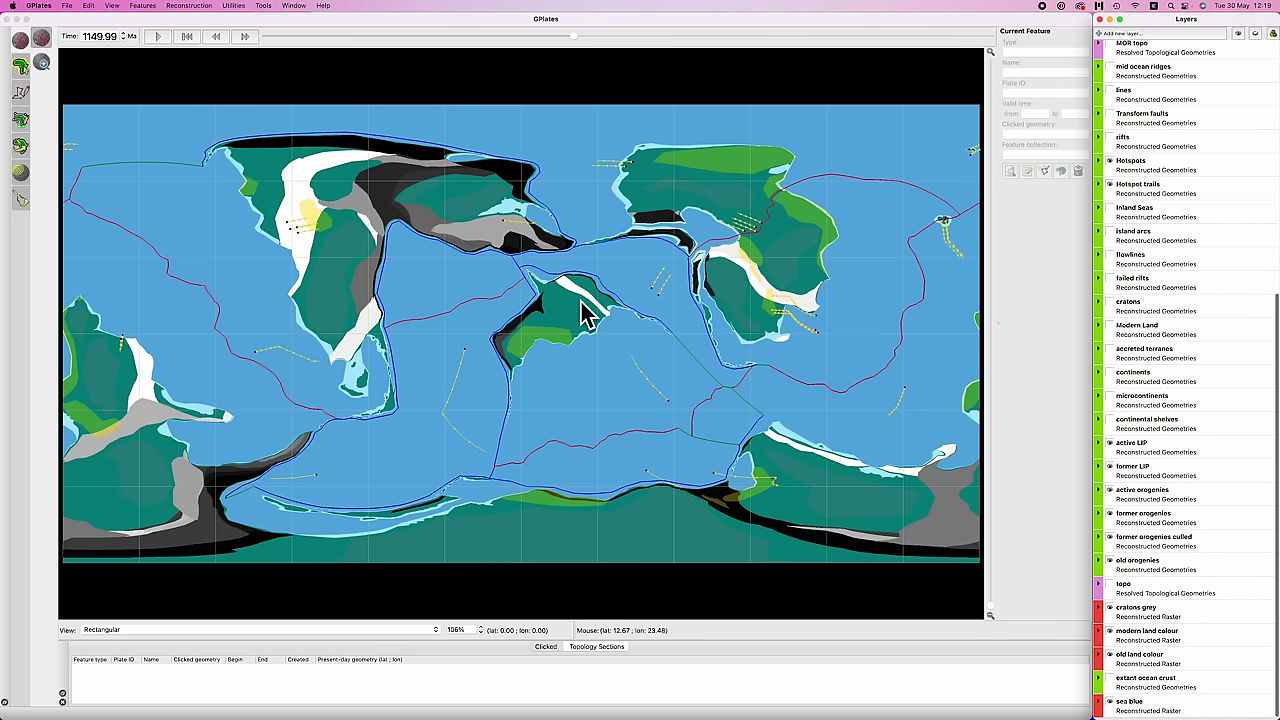
- Switch to 3D Orthographic, rotate the globe to the central continent and zoom in to 127%
left_click(229, 630)
left_click(245, 614)
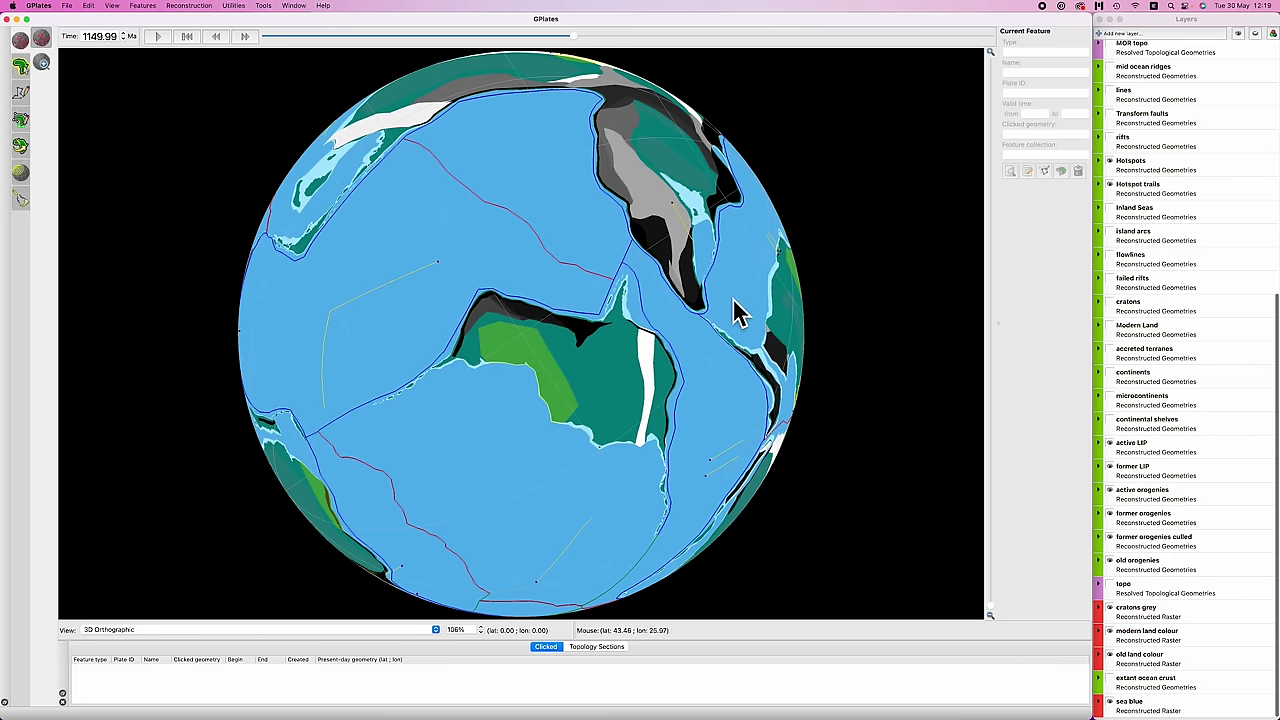
left_click_drag(729, 153, 500, 400)
scroll(505, 390, "up", 5)
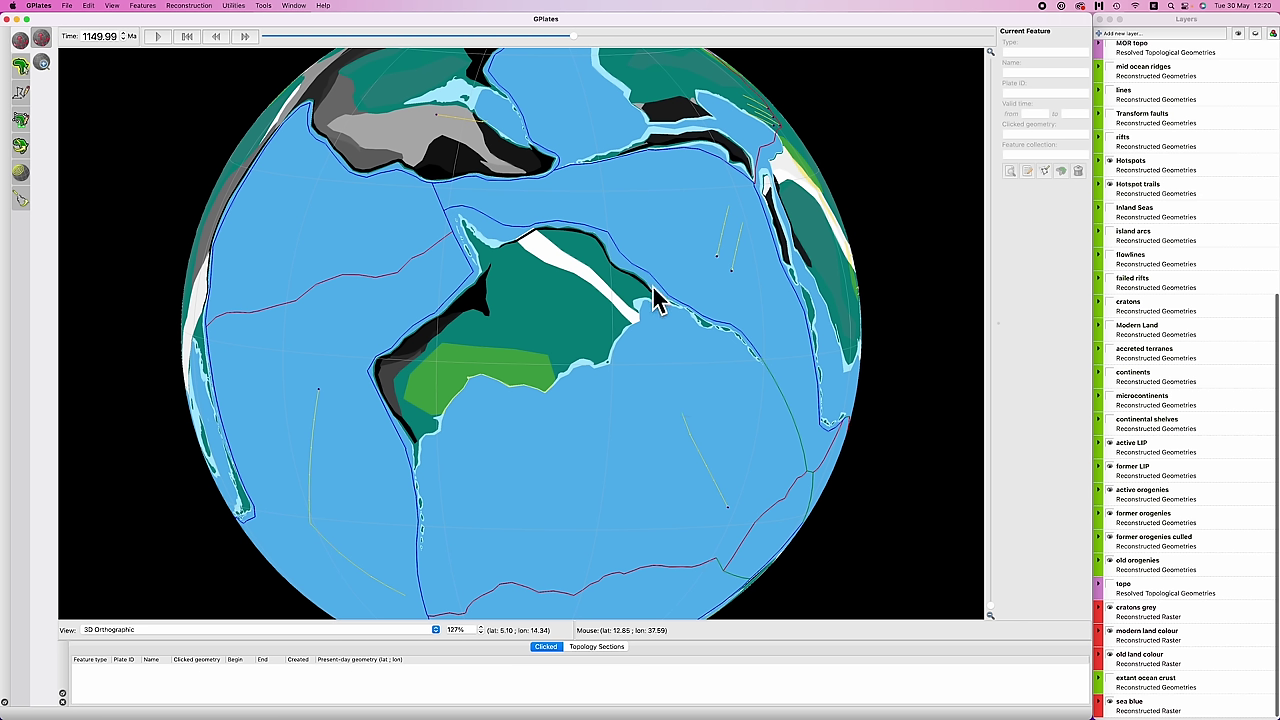
- Select the orogeny 1300 belt and step the reconstruction back to about 1300 Ma
key("f")
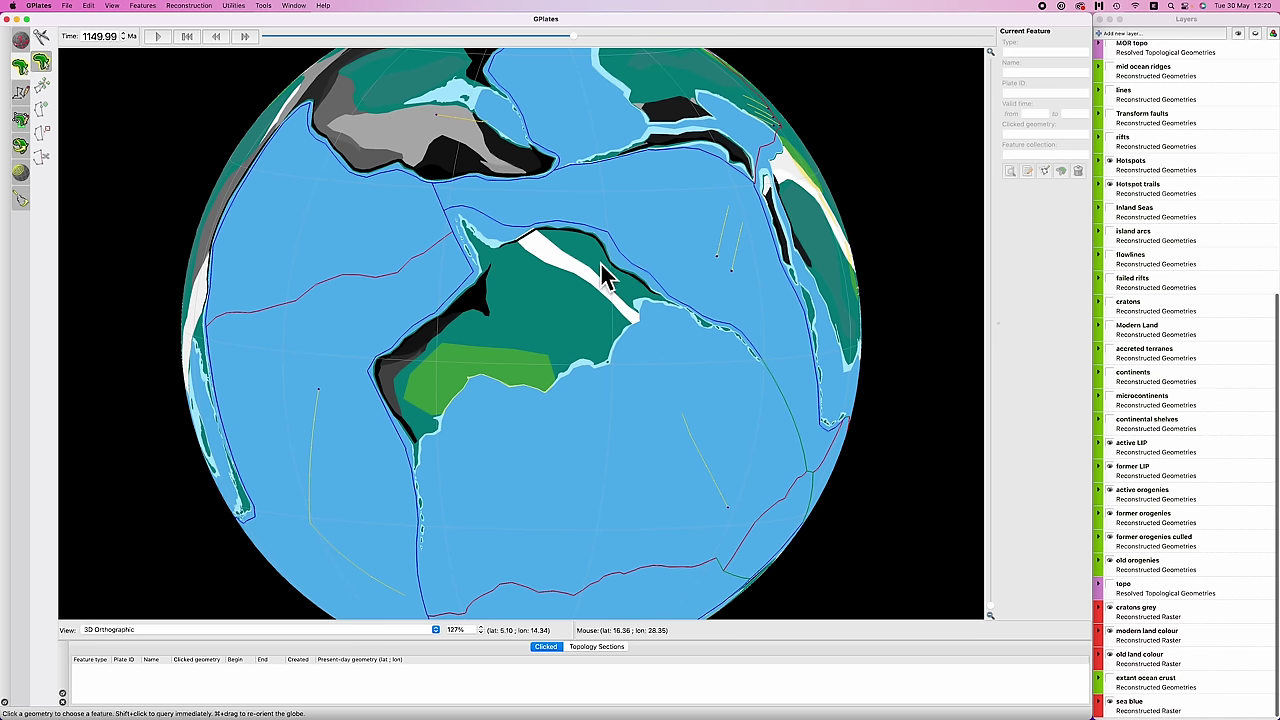
left_click(605, 264)
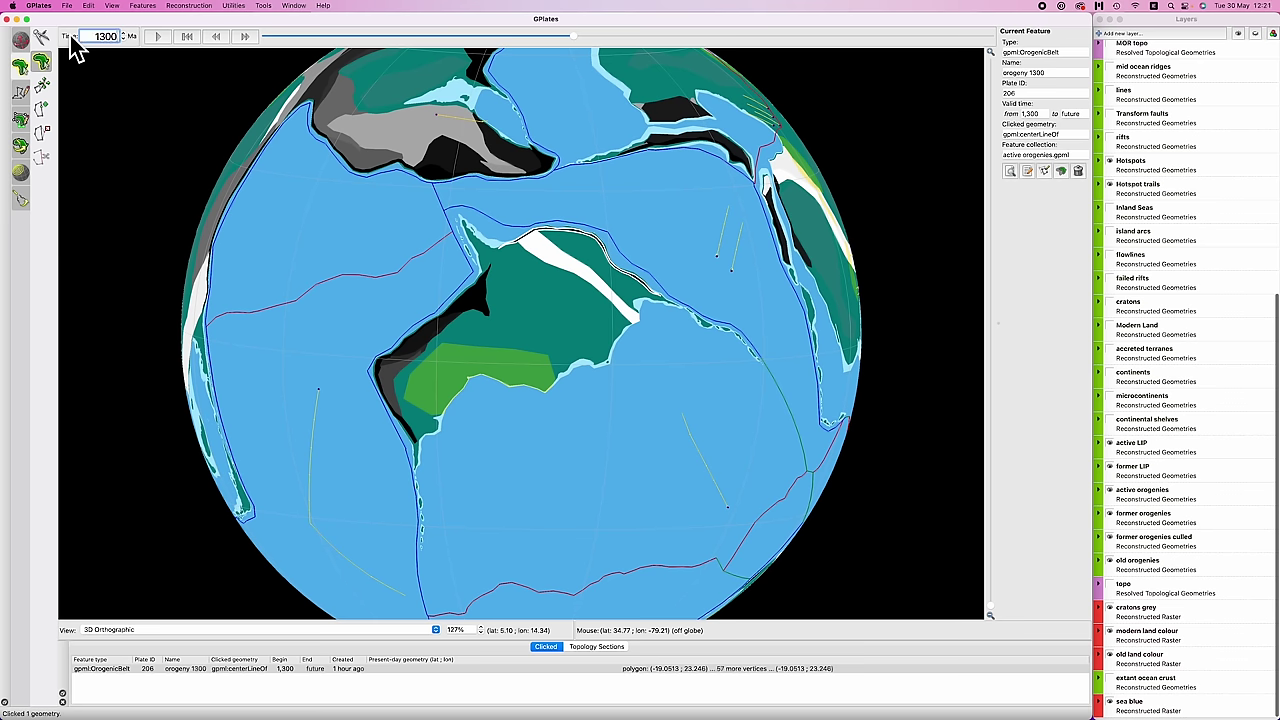
key("Down")
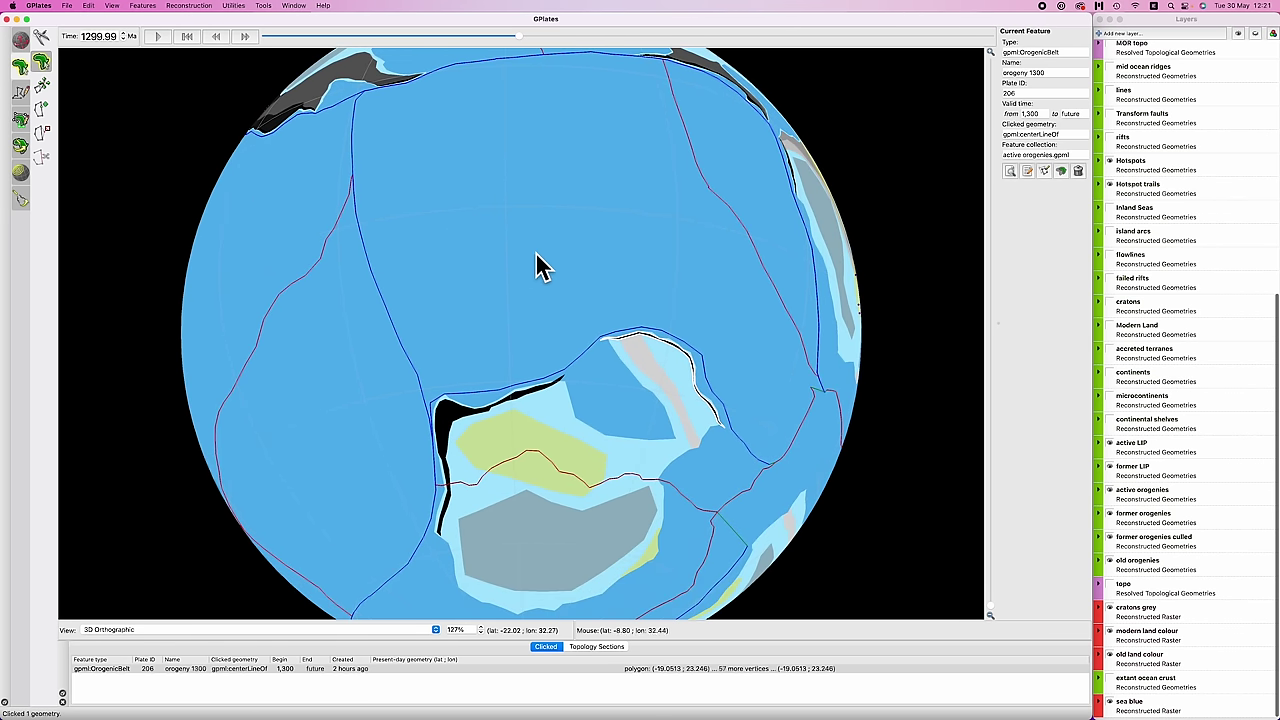
left_click_drag(555, 255, 503, 237)
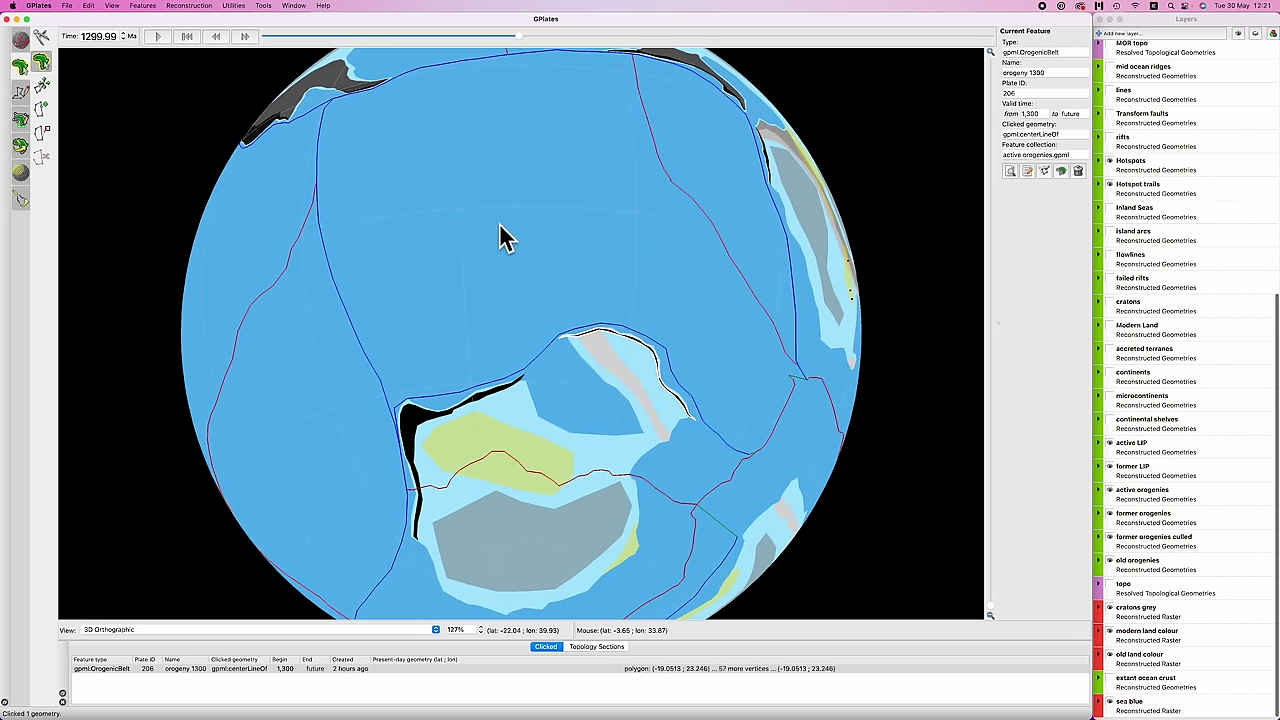
- Animate the reconstruction forward, then set the time to 1149.99 Ma and deselect the orogeny
left_click(244, 37)
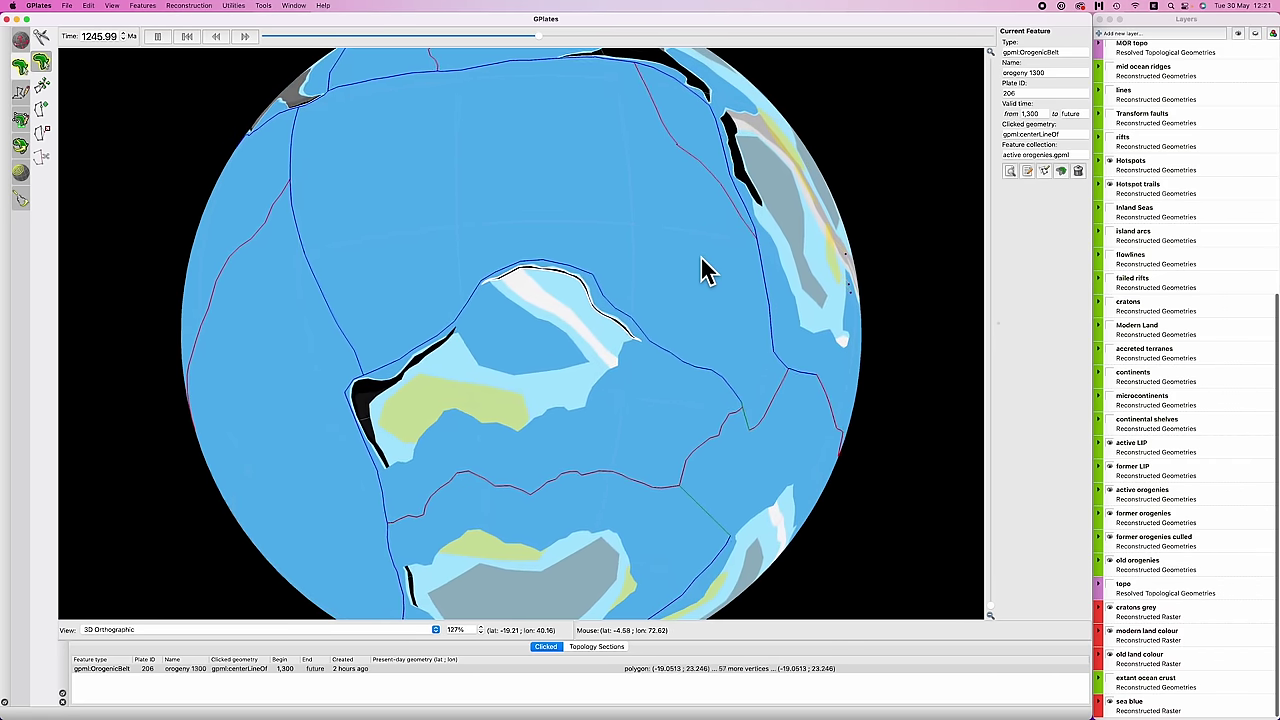
left_click(160, 37)
left_click(99, 37)
type("1149.99")
key("Return")
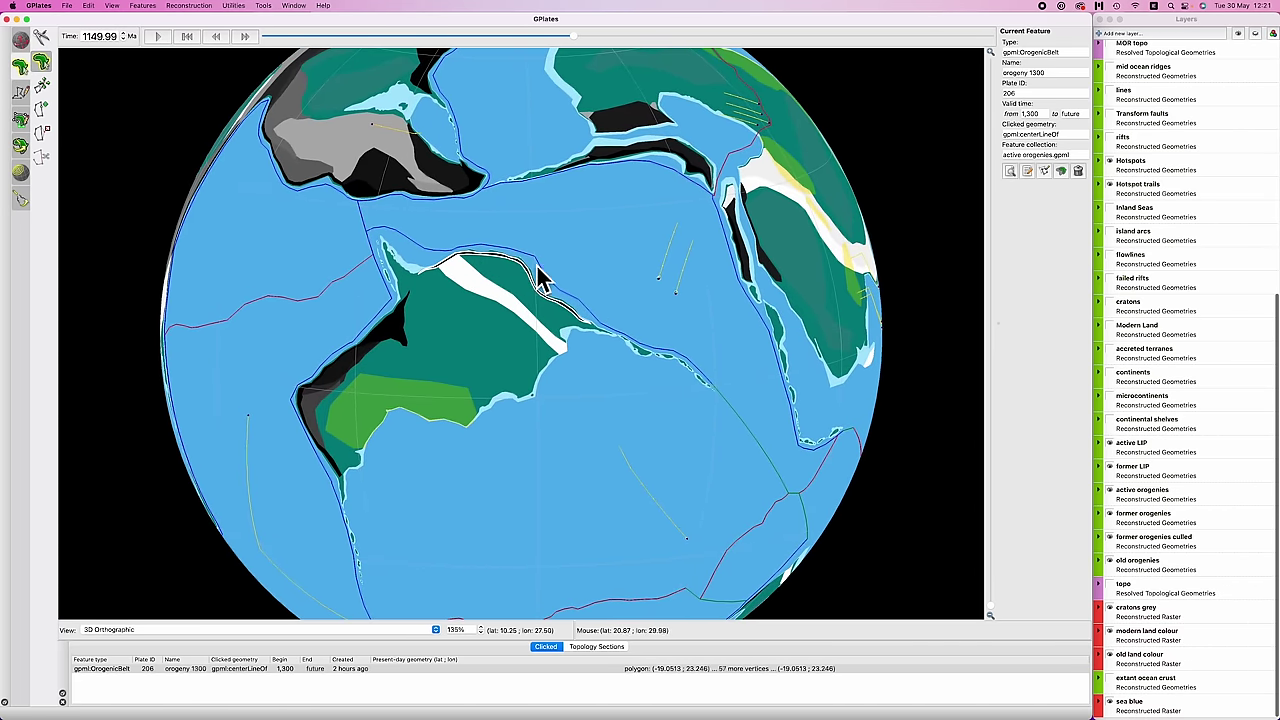
left_click(571, 234)
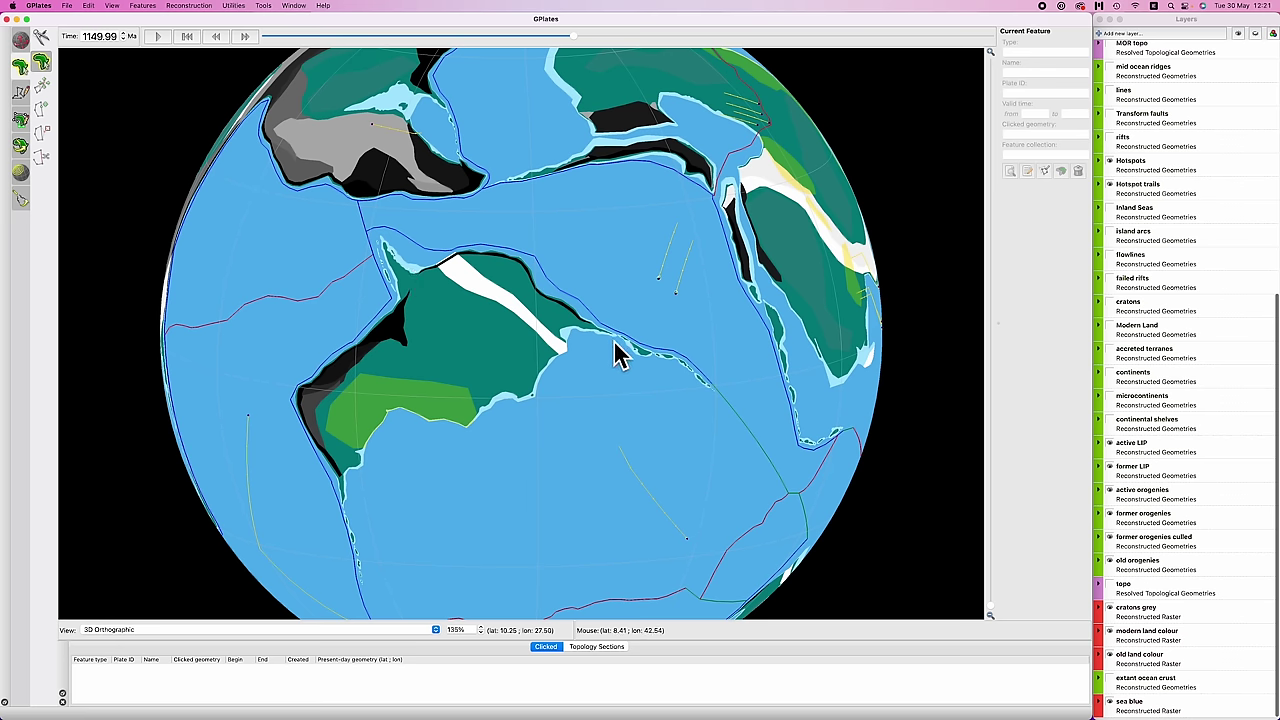
- Look through the Active and Inactive Mountain Range Characteristics headings in the WorldSmith sheet
key("super+Tab")
left_click(143, 330)
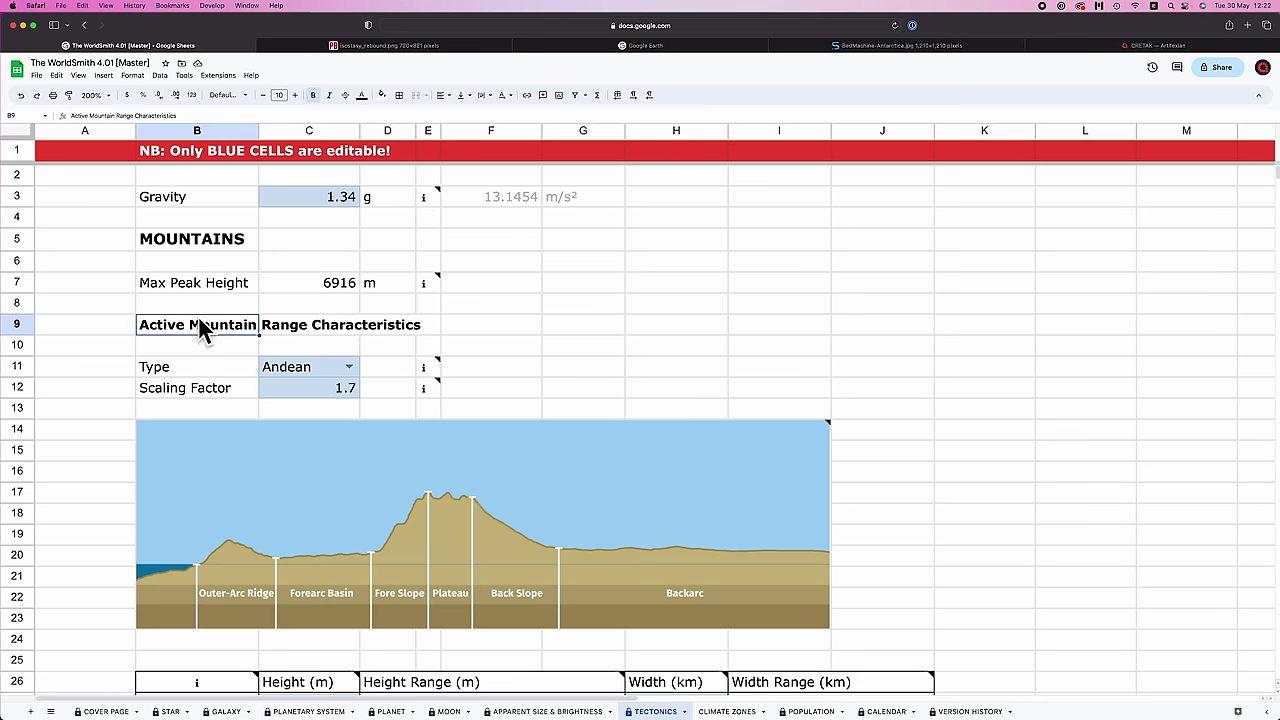
scroll(452, 344, "down", 5)
left_click(210, 452)
- Check the orogeny 1300 belt in GPlates, then select the Type cell in the spreadsheet
key("super+Tab")
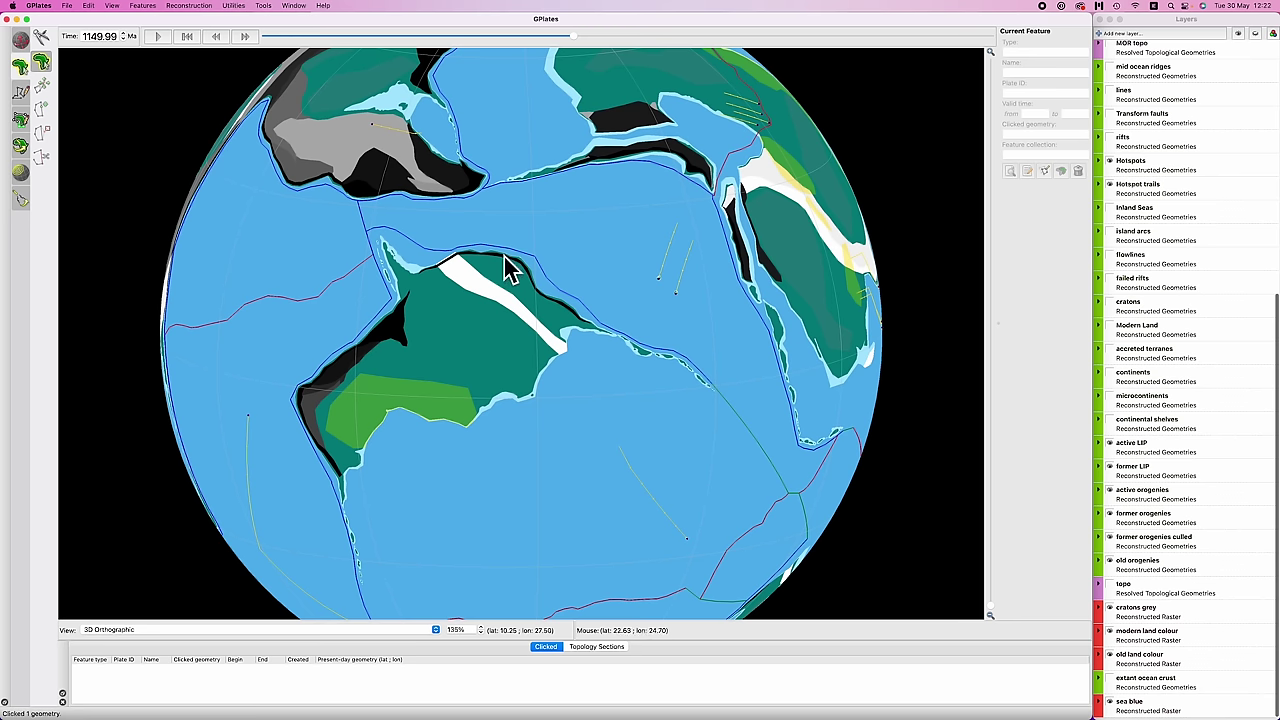
left_click(510, 270)
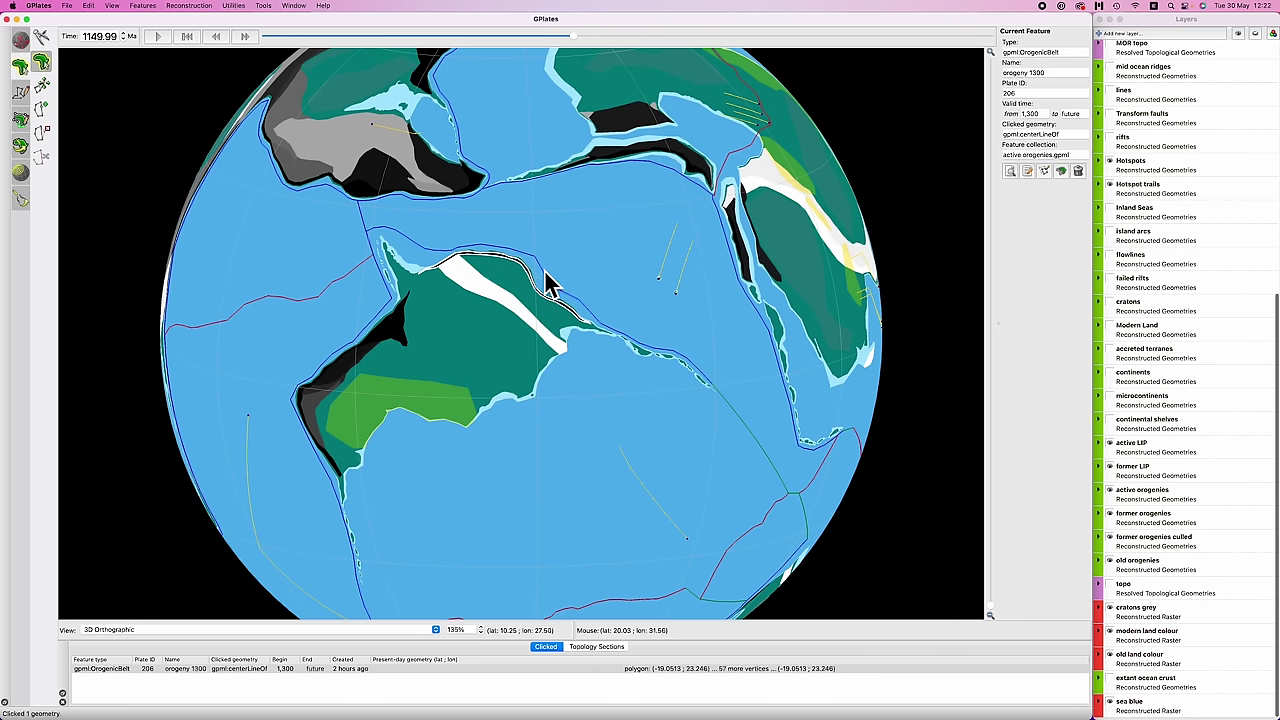
key("super+Tab")
scroll(543, 357, "up", 1)
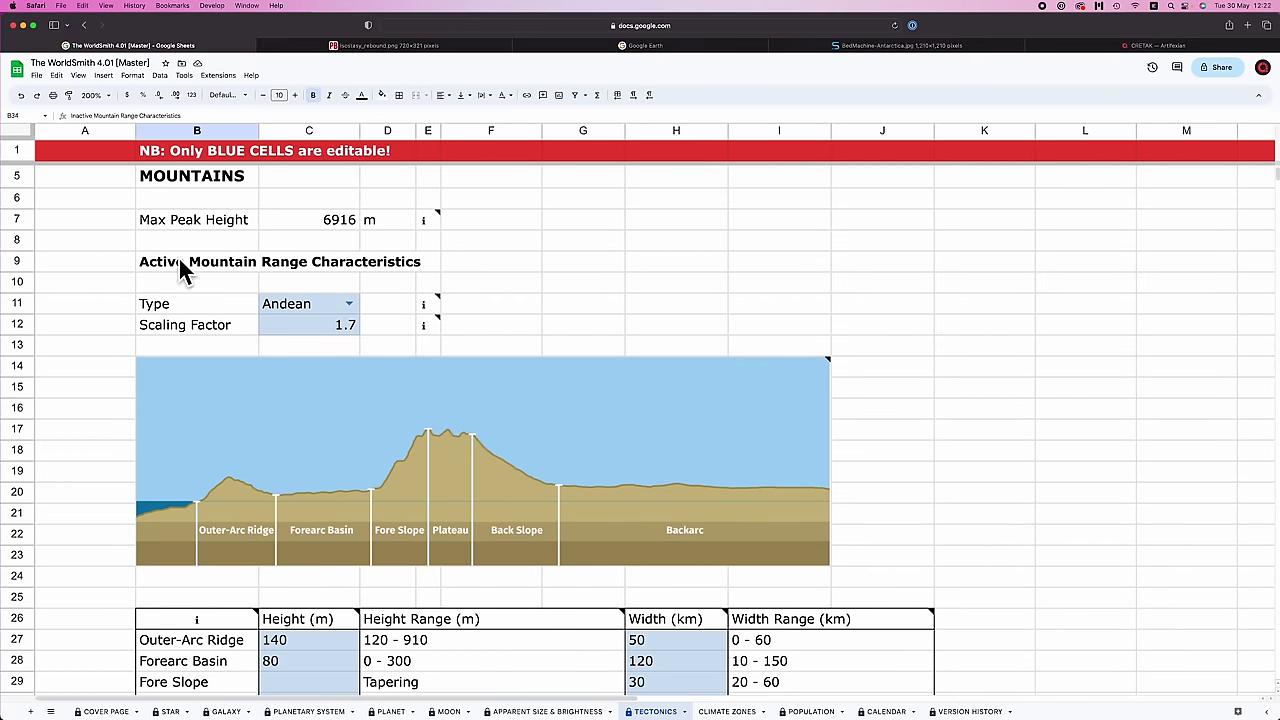
left_click(165, 308)
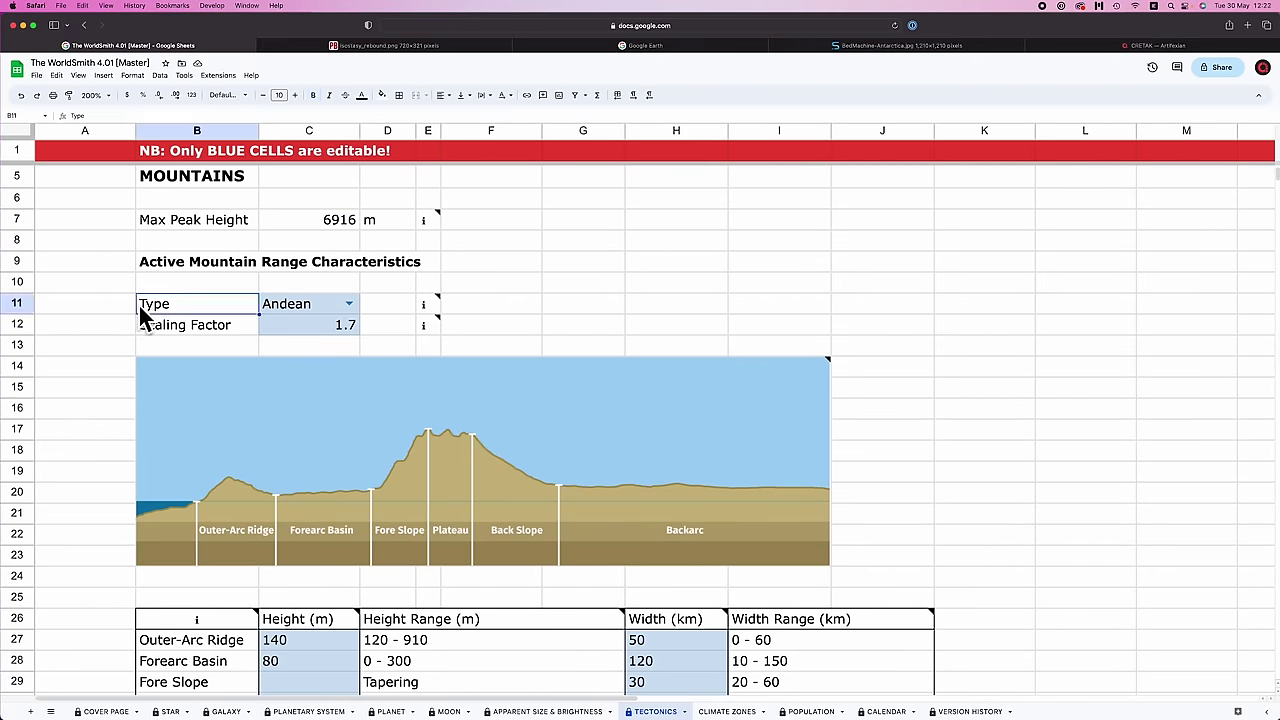
left_click(350, 306)
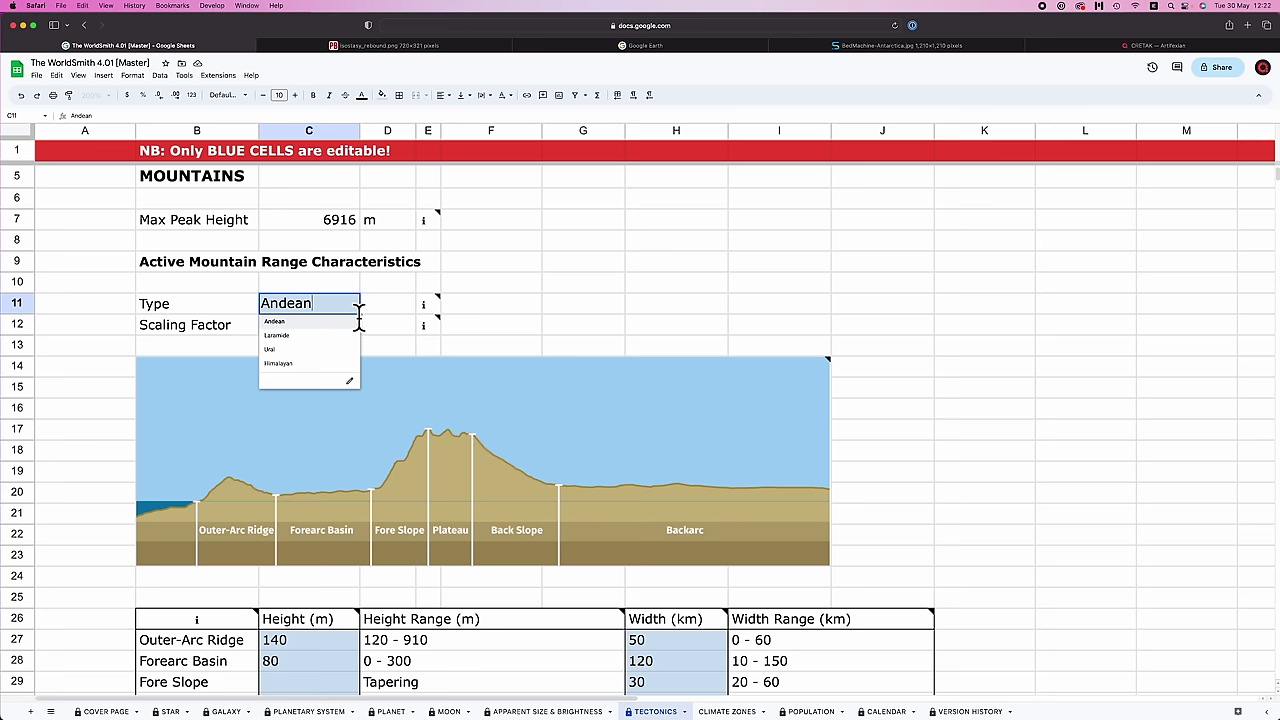
left_click(306, 336)
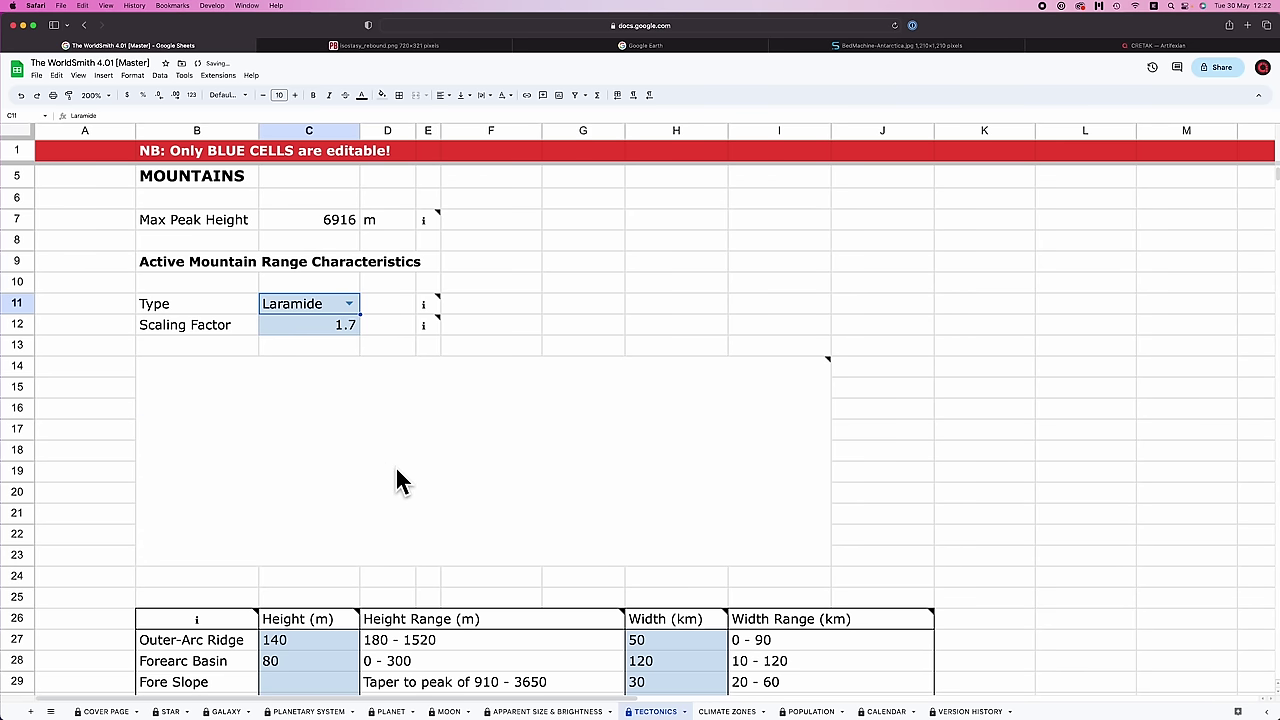
left_click(349, 306)
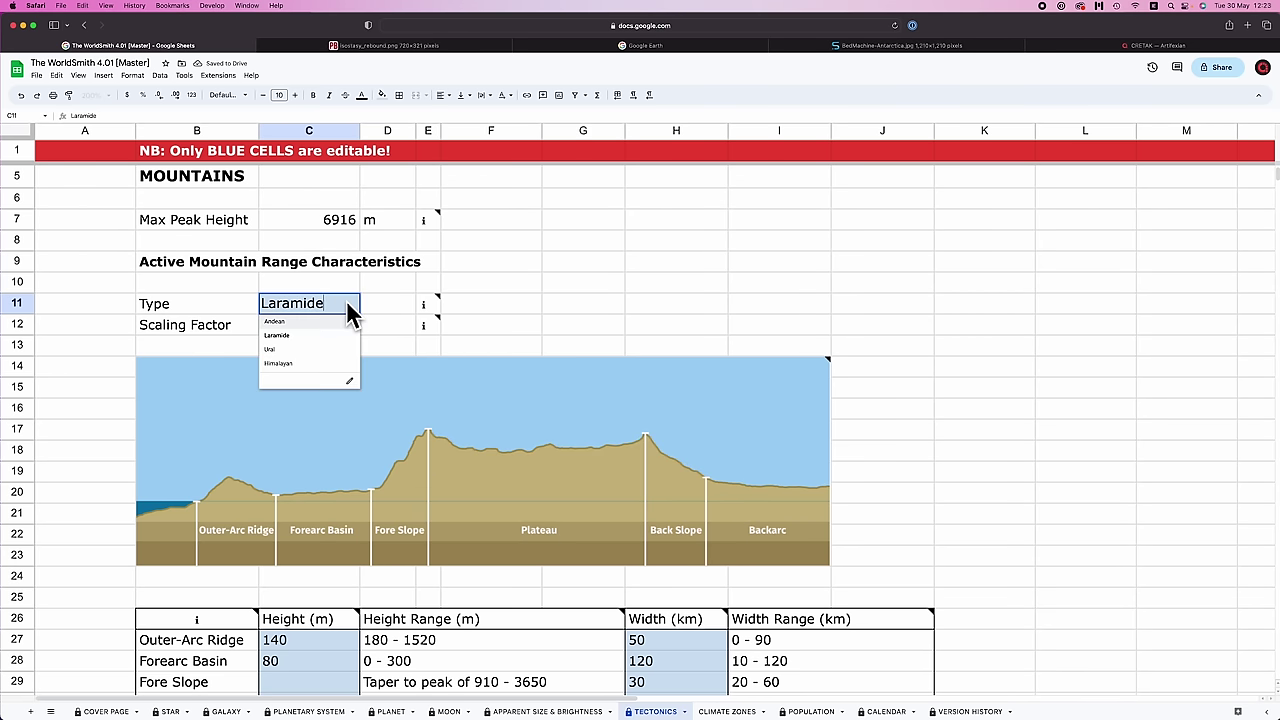
left_click(322, 349)
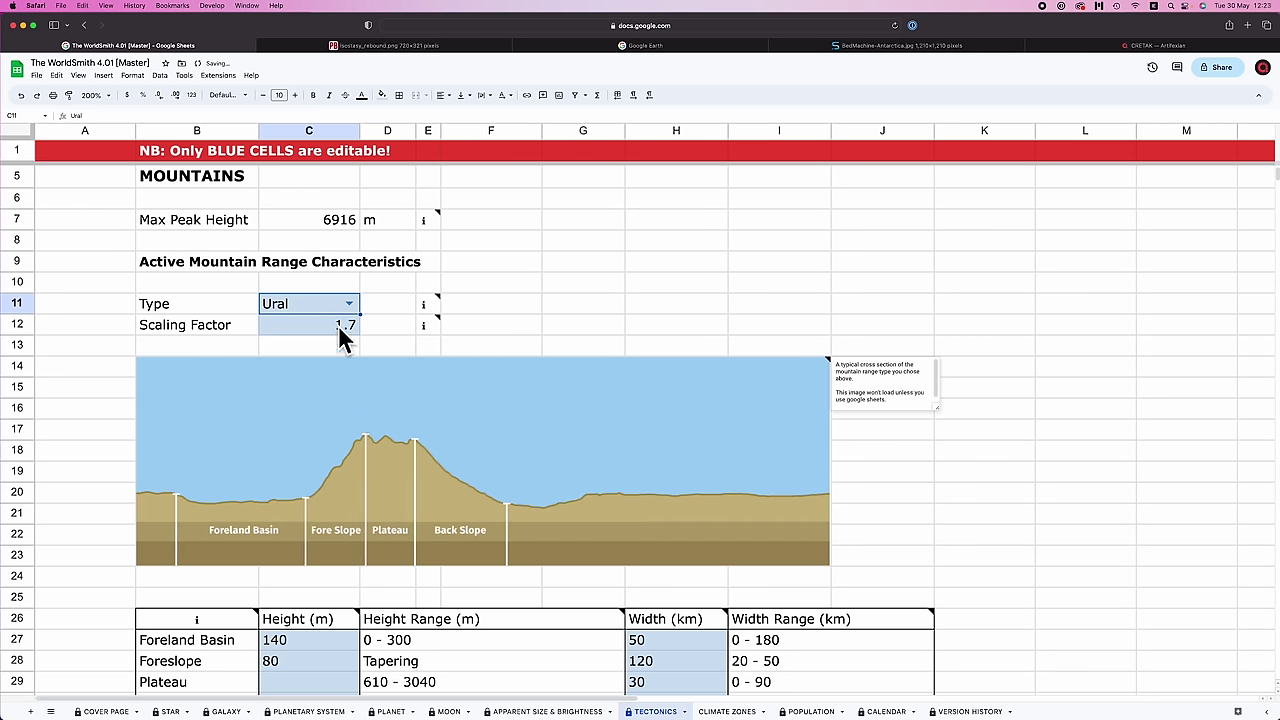
left_click(346, 304)
left_click(328, 360)
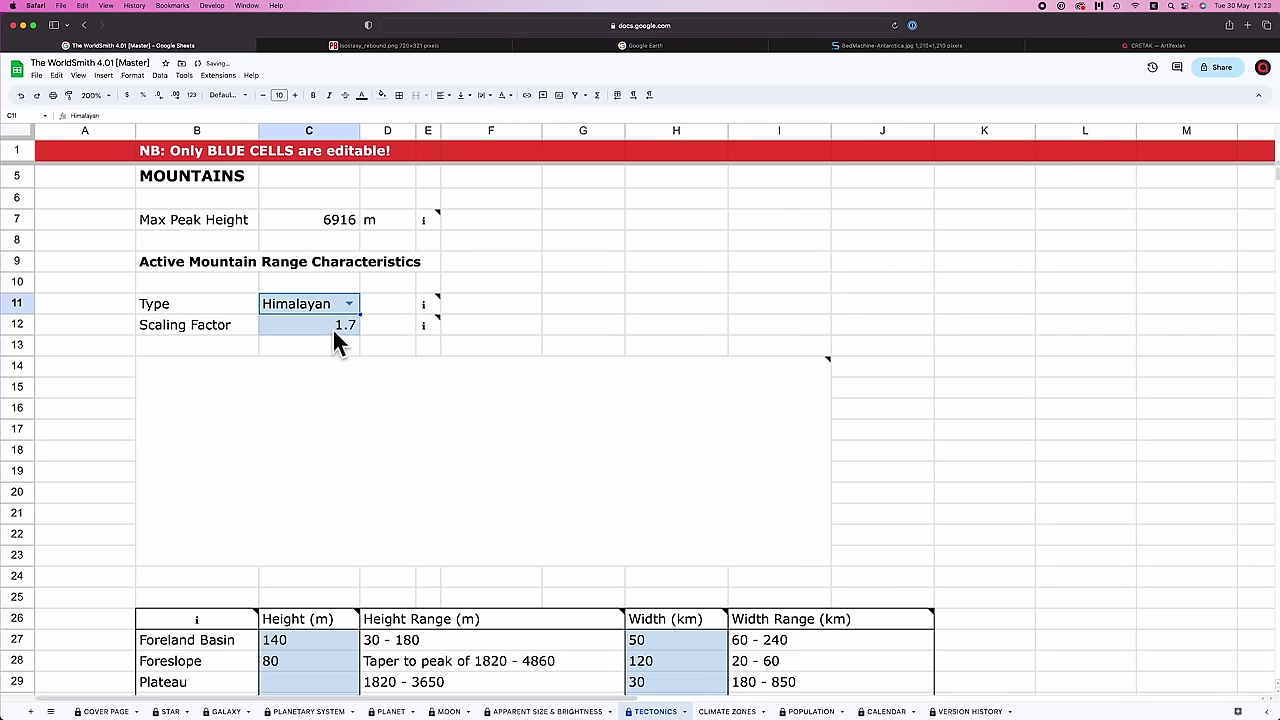
left_click(349, 304)
left_click(300, 330)
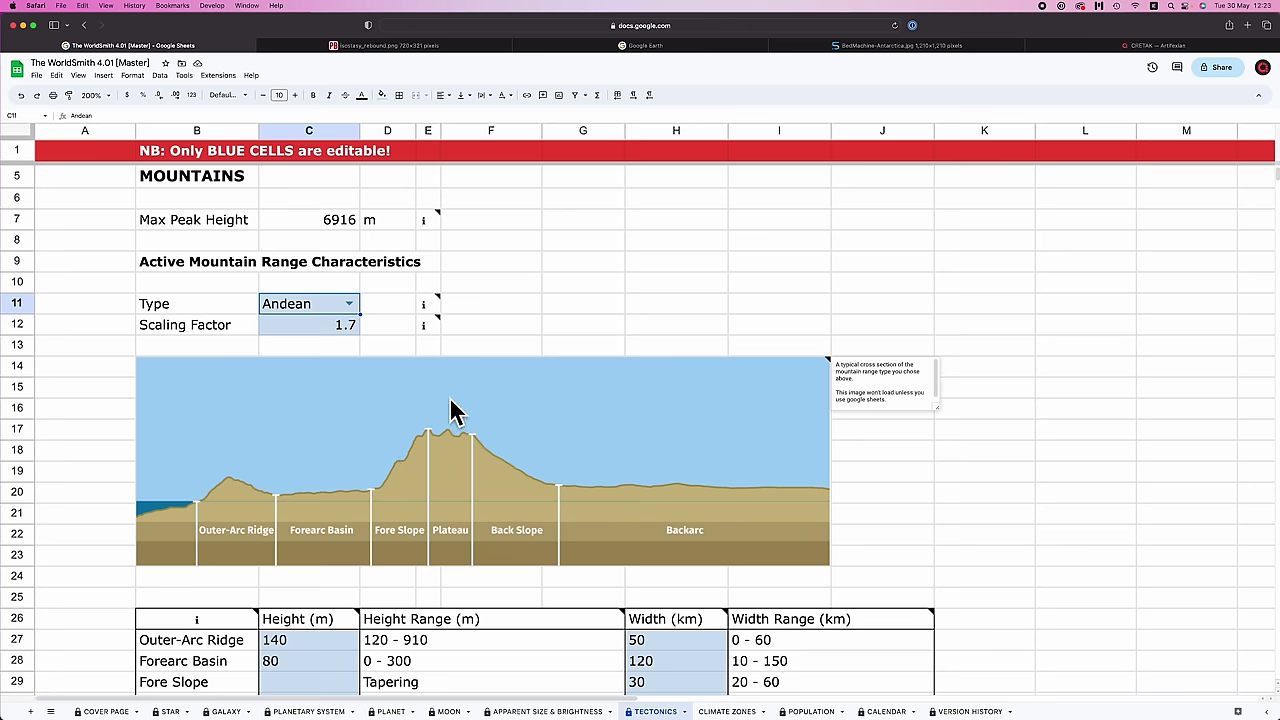
scroll(496, 445, "down", 3)
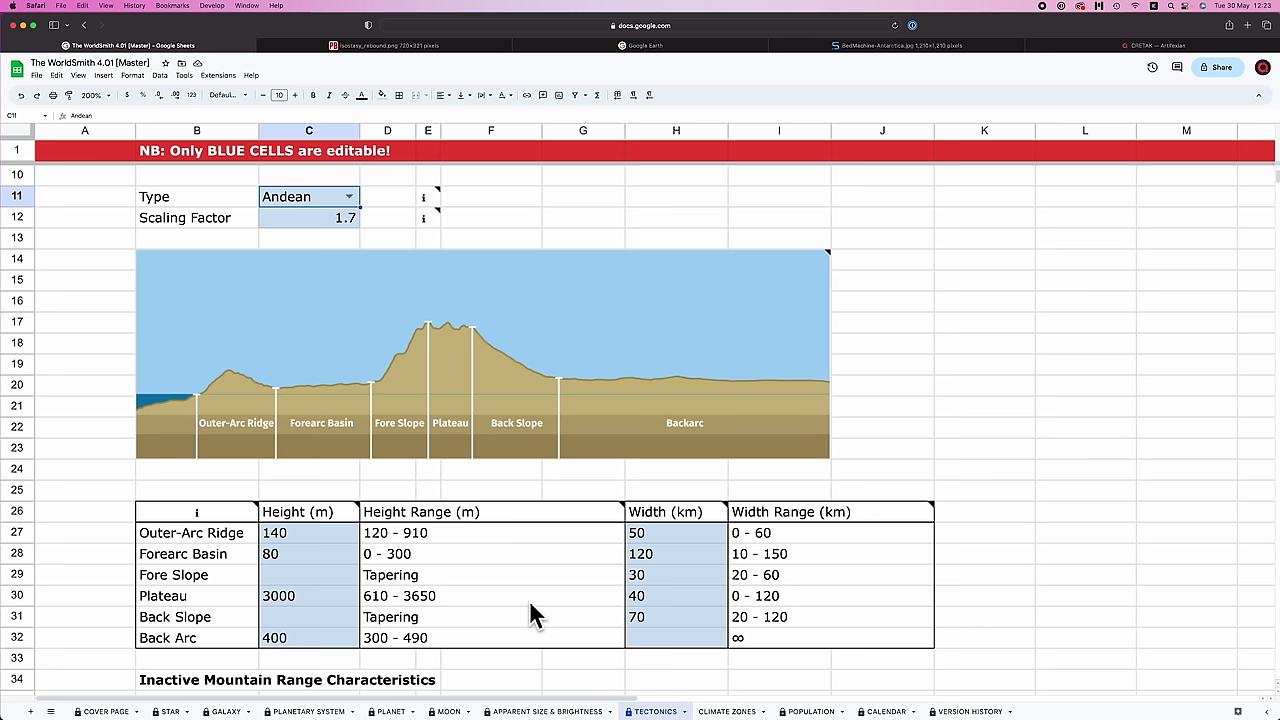
scroll(456, 521, "up", 5)
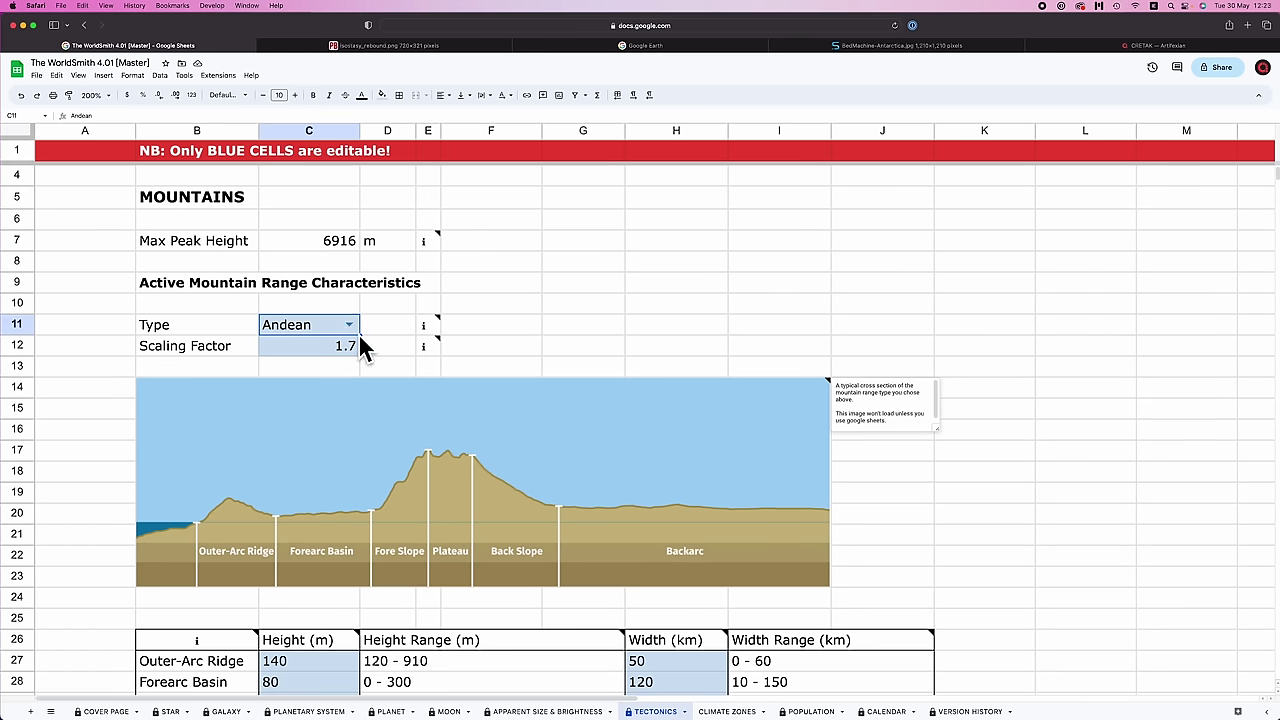
left_click(199, 347)
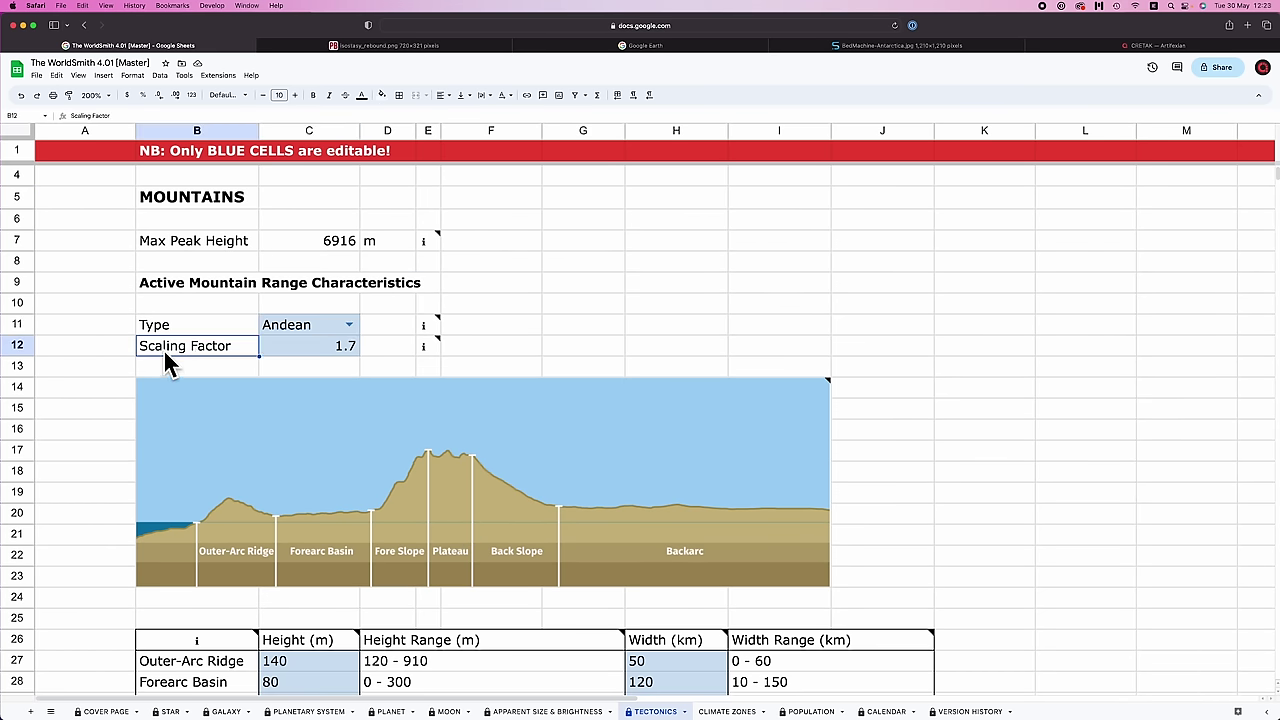
left_click(554, 330)
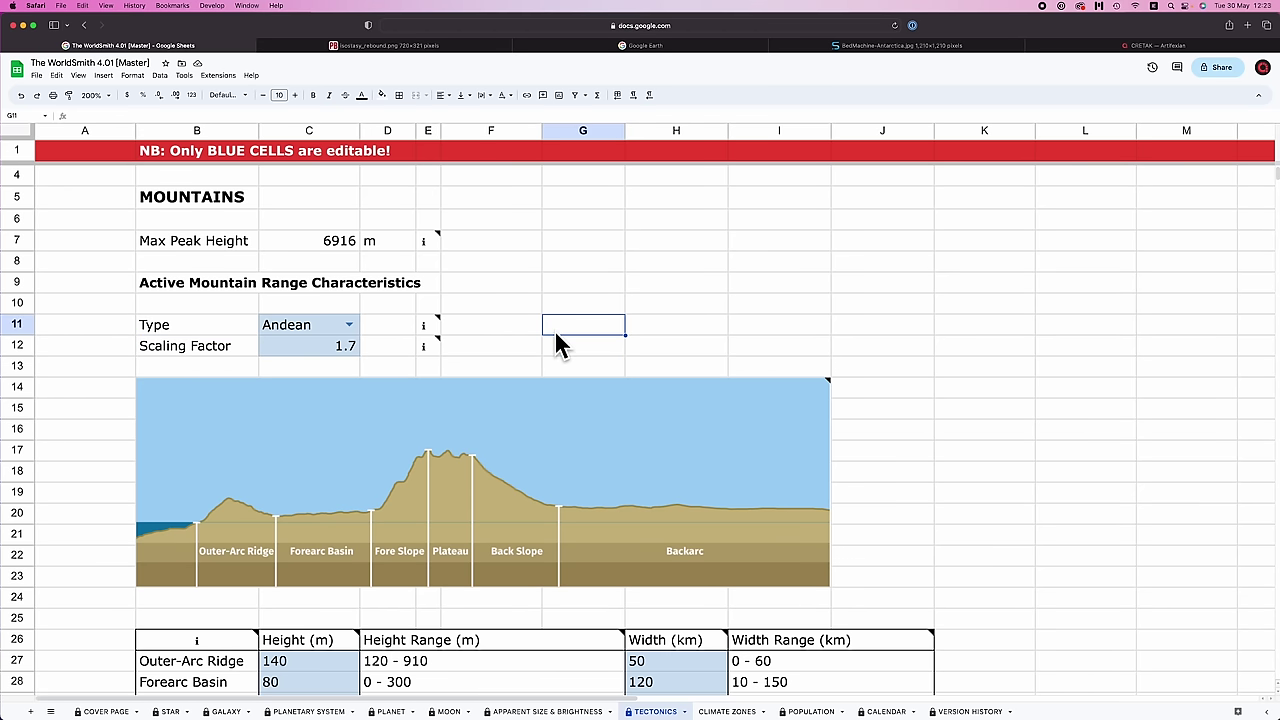
type("1/g^x")
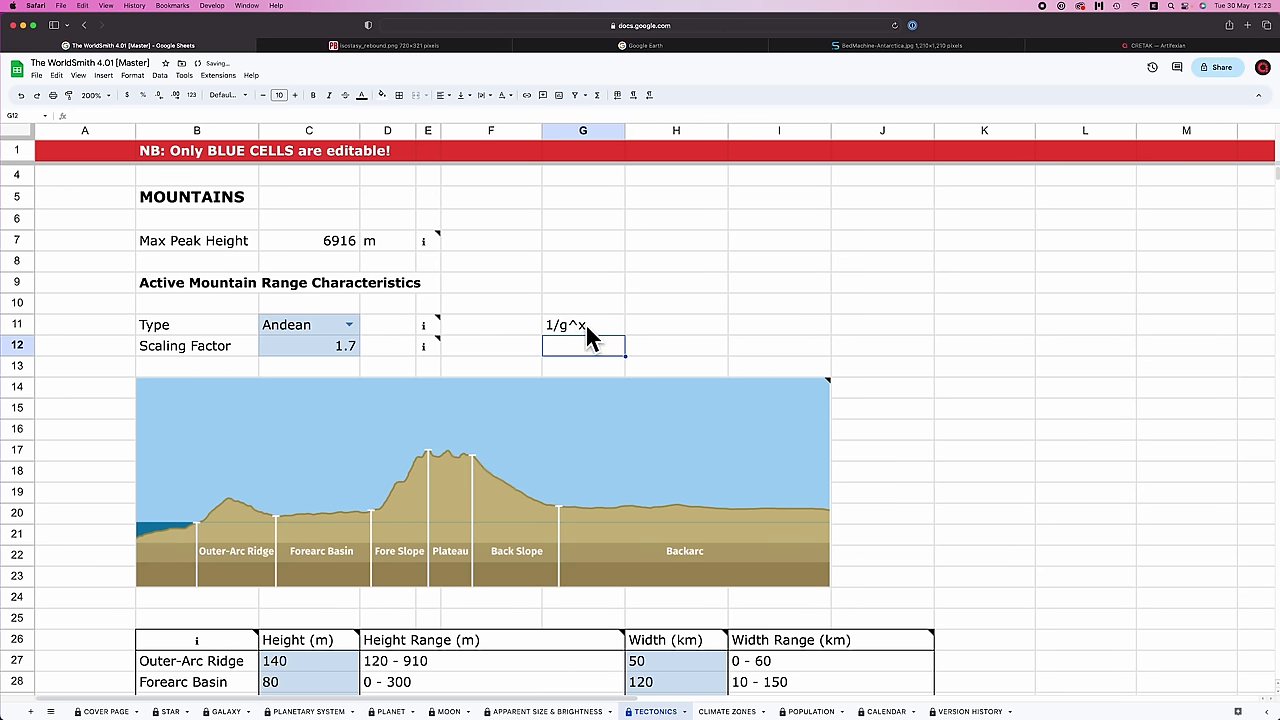
left_click(331, 352)
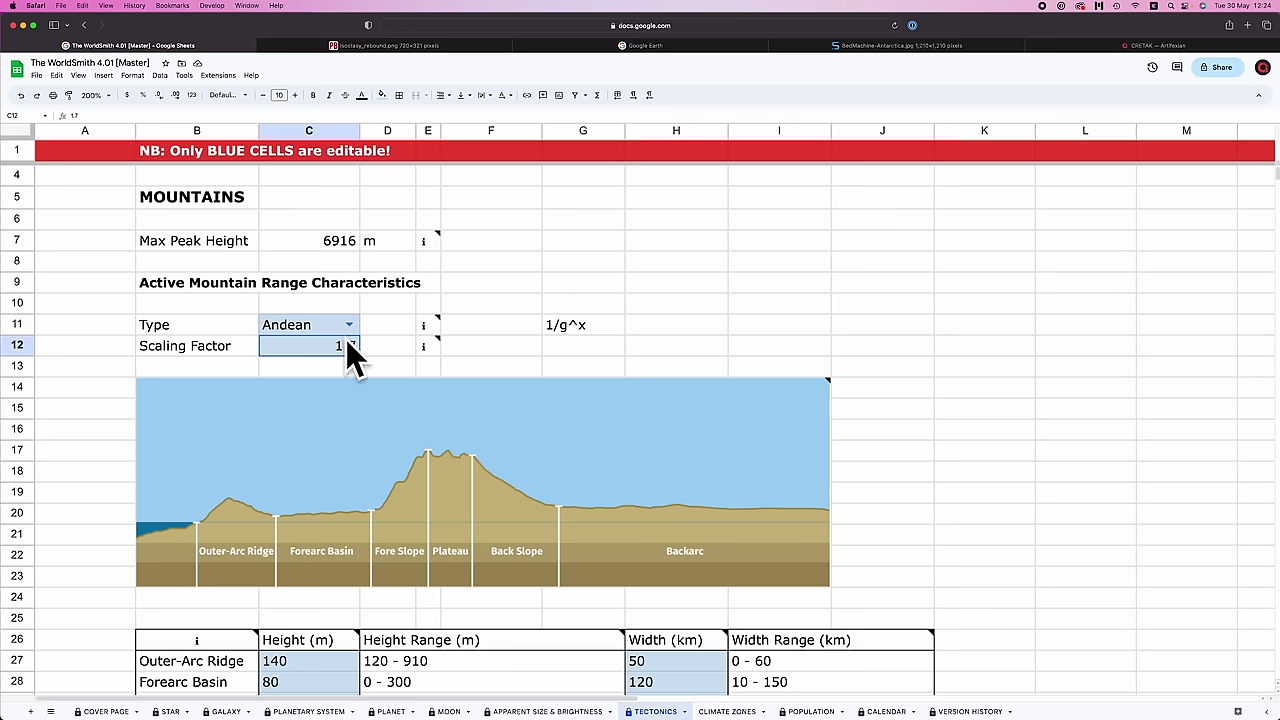
scroll(340, 365, "down", 3)
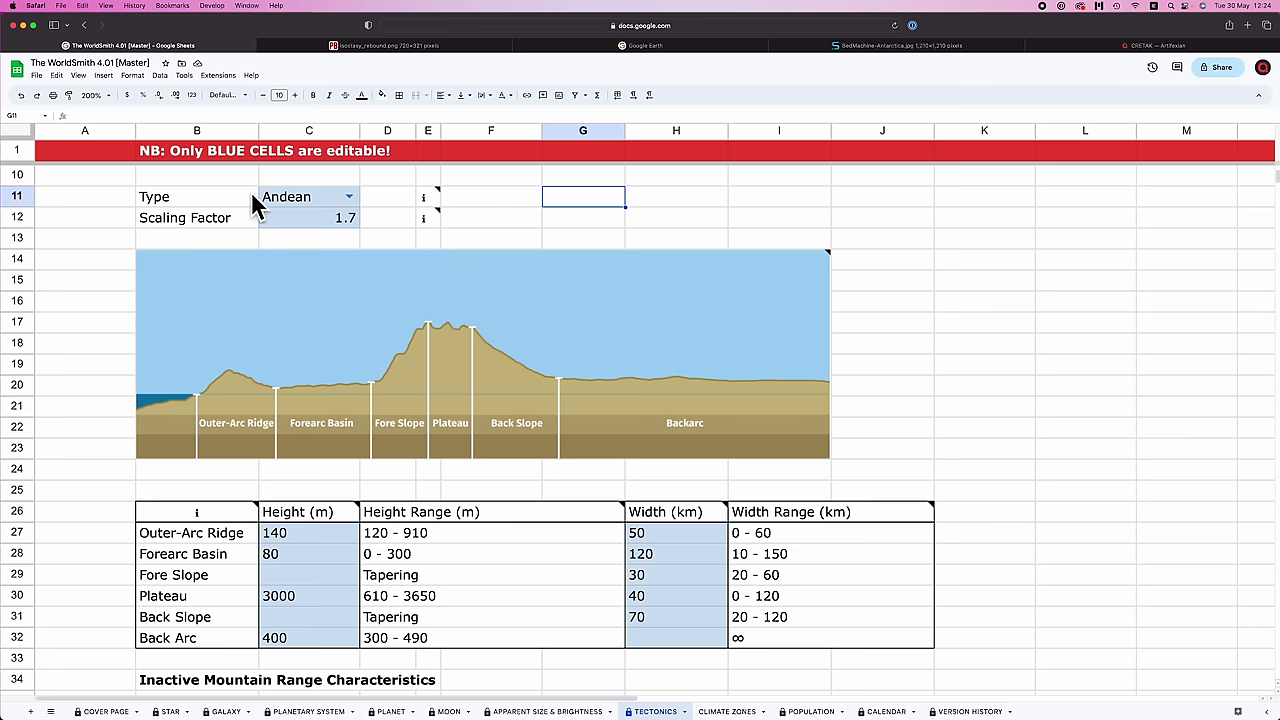
left_click(303, 200)
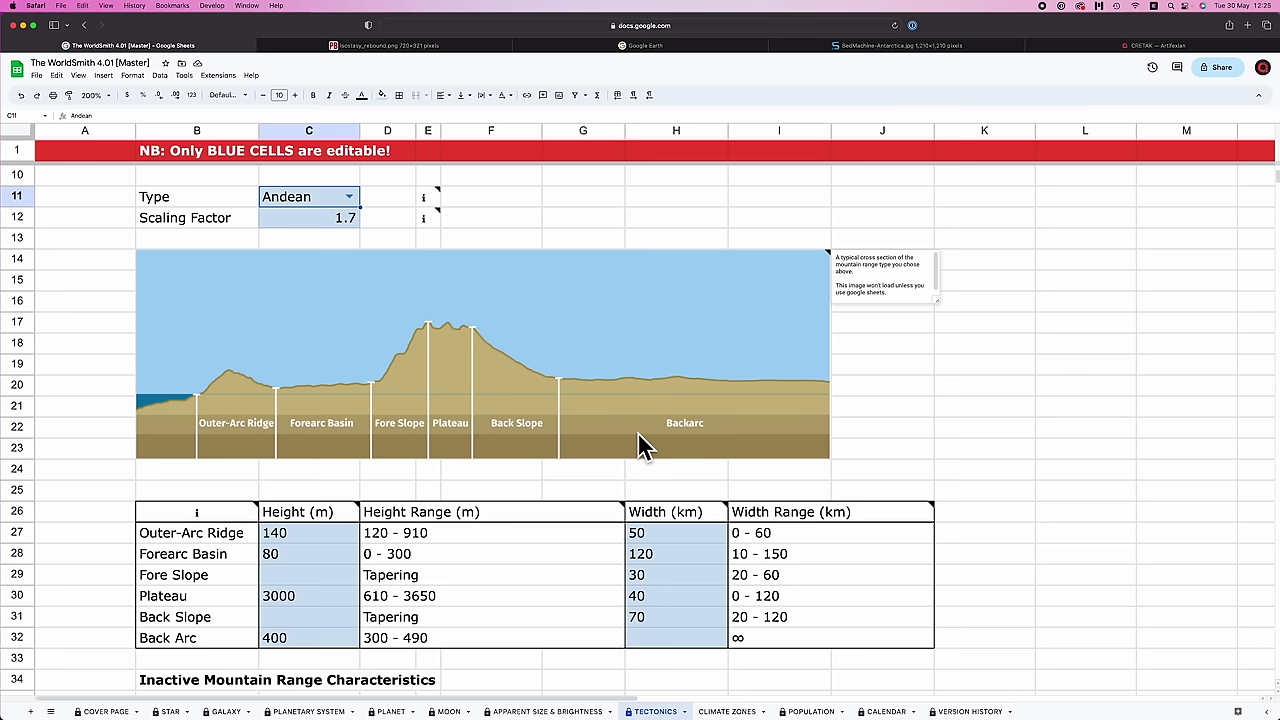
scroll(551, 491, "down", 1)
left_click(310, 494)
left_click(330, 593, "shift")
key("Delete")
left_click_drag(657, 498, 657, 596)
key("Delete")
key("Right")
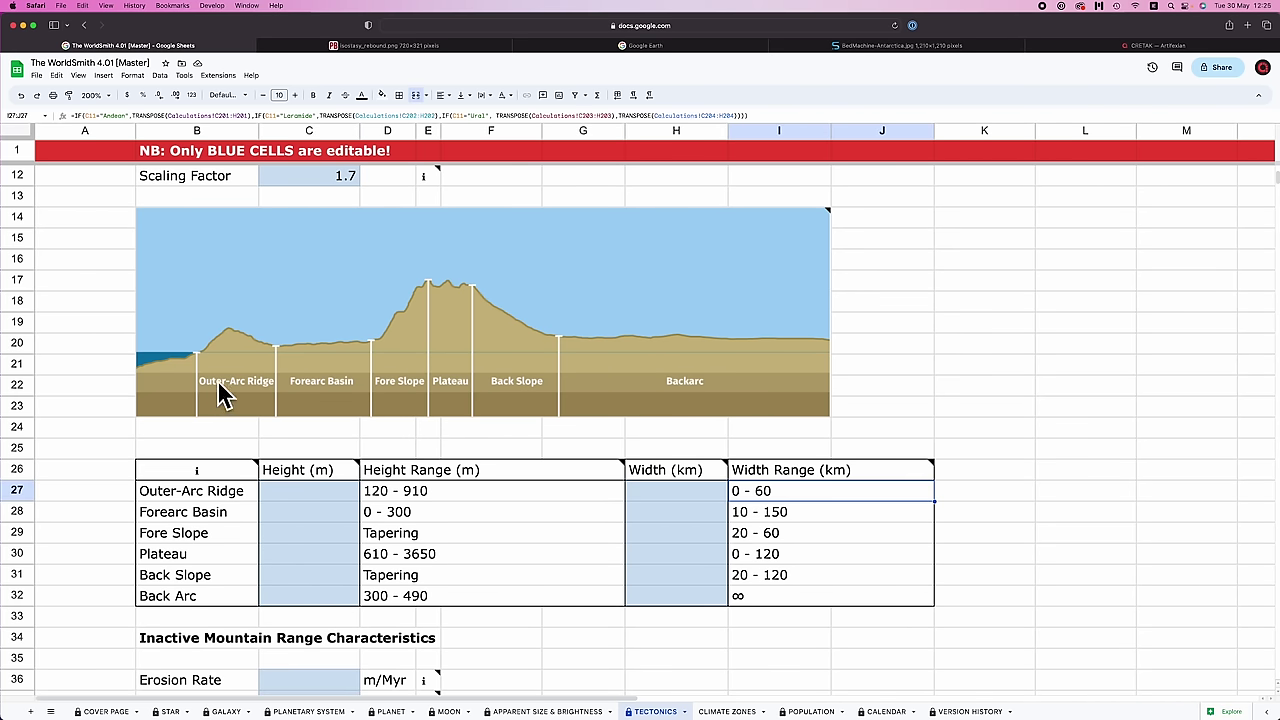
left_click(438, 496)
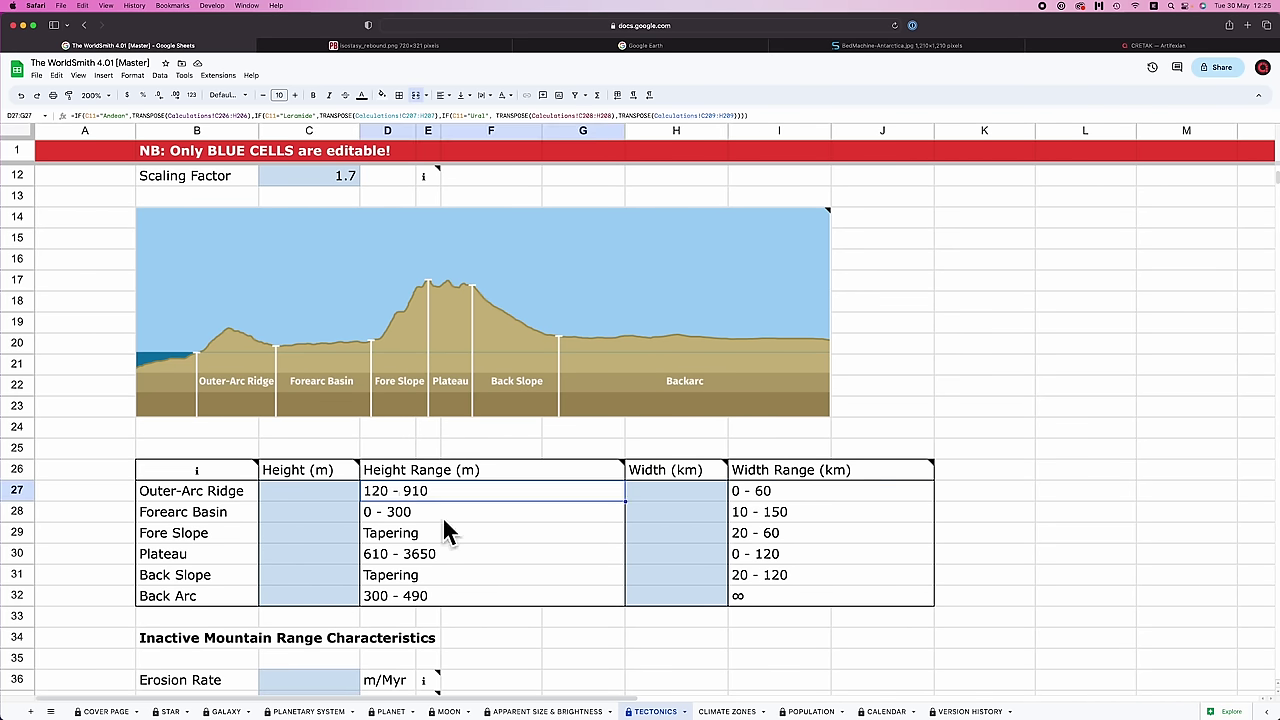
left_click(449, 592, "shift")
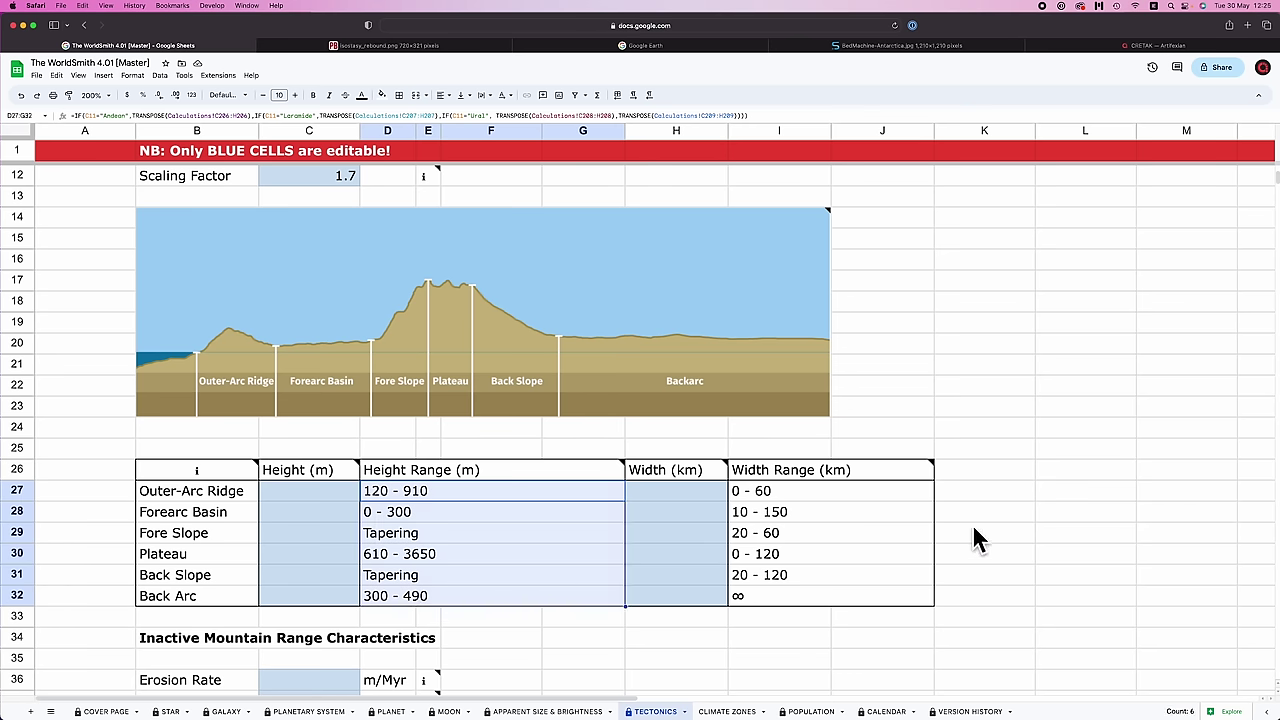
left_click(794, 488)
left_click(797, 589, "shift")
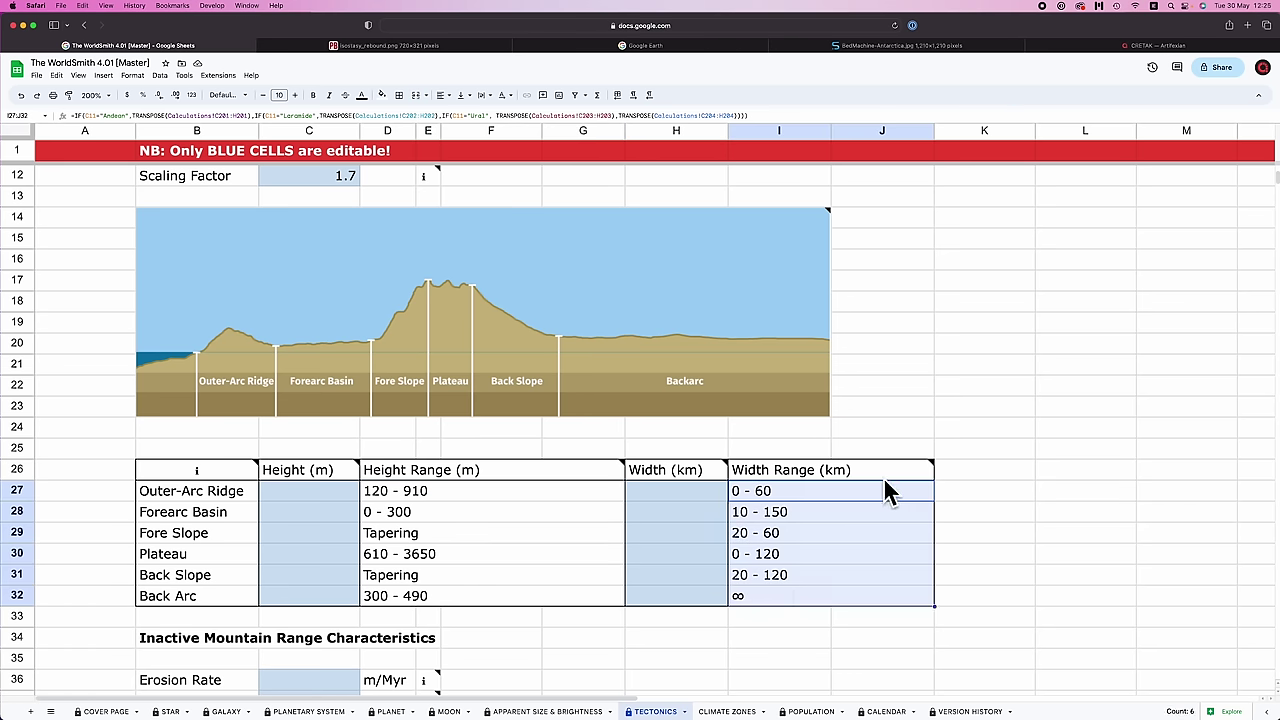
left_click(395, 519)
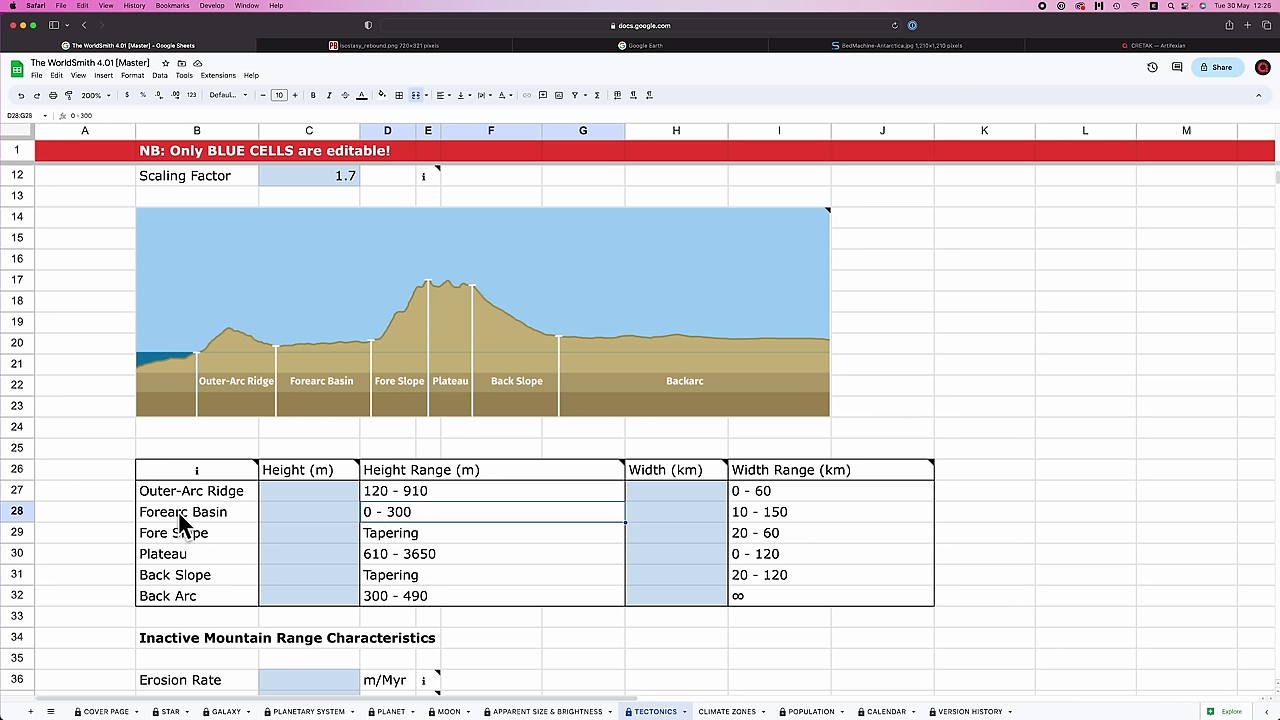
mouse_move(286, 366)
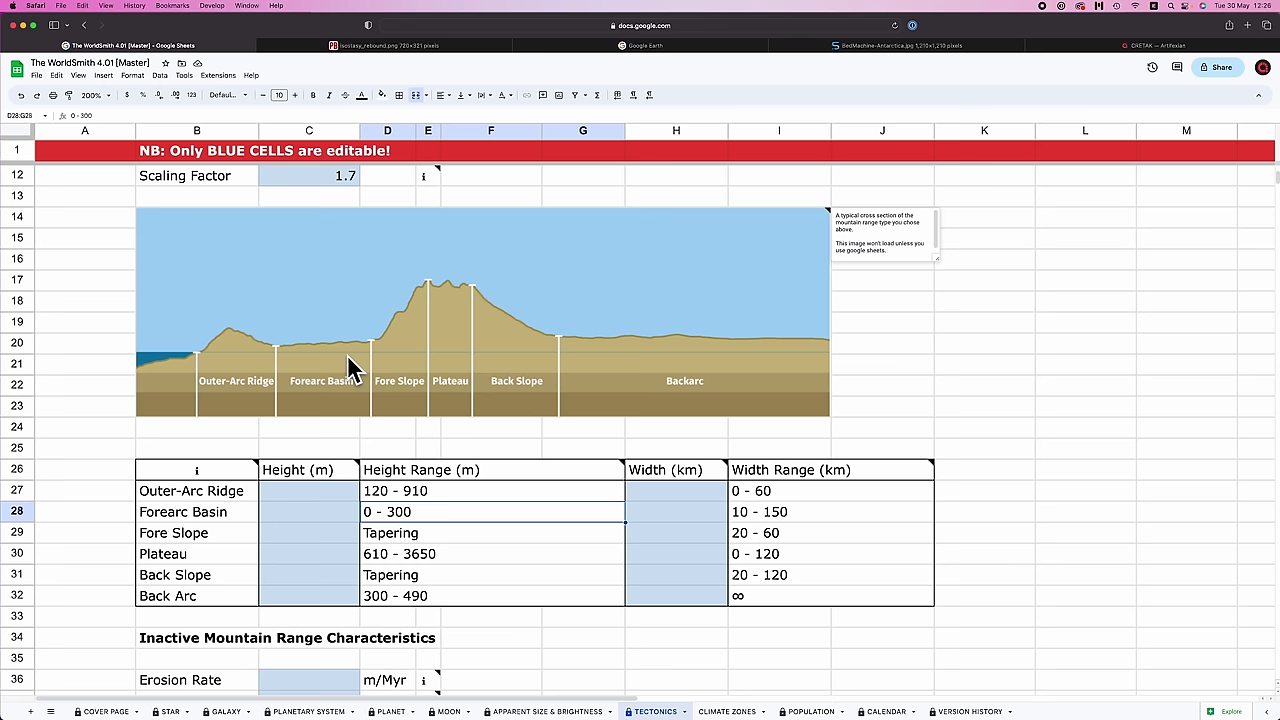
left_click(760, 490)
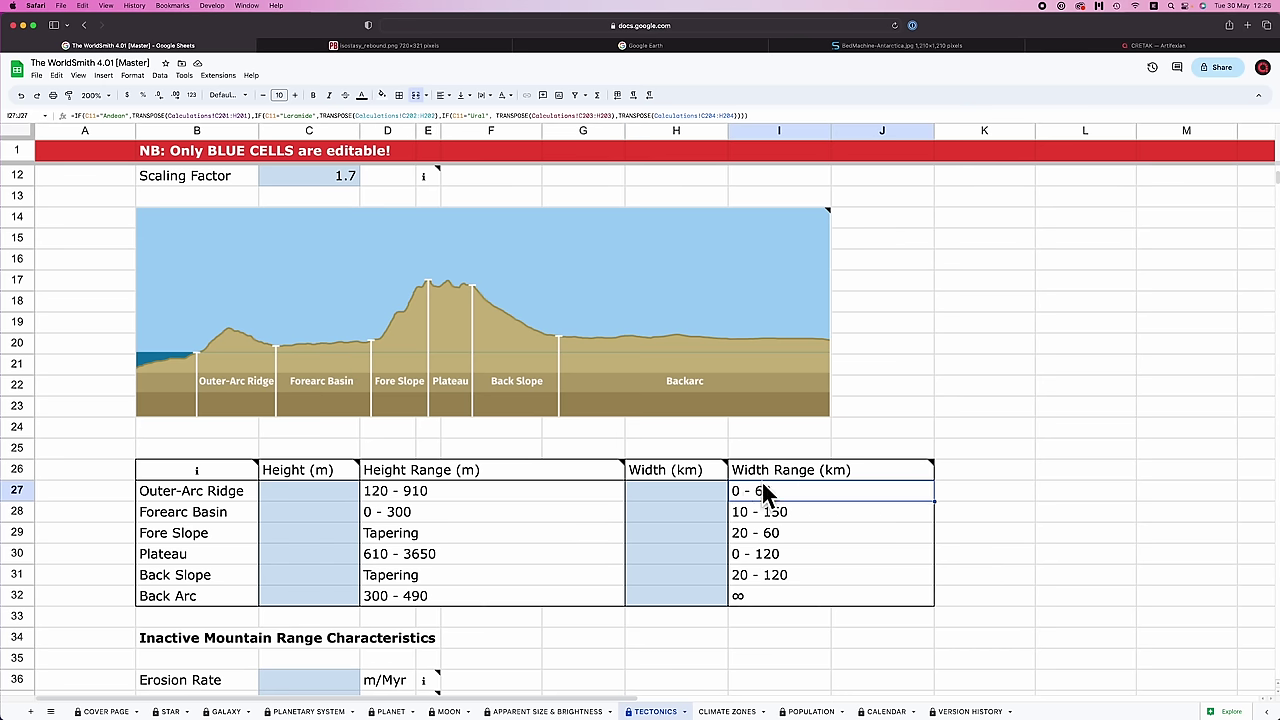
left_click(767, 585, "shift")
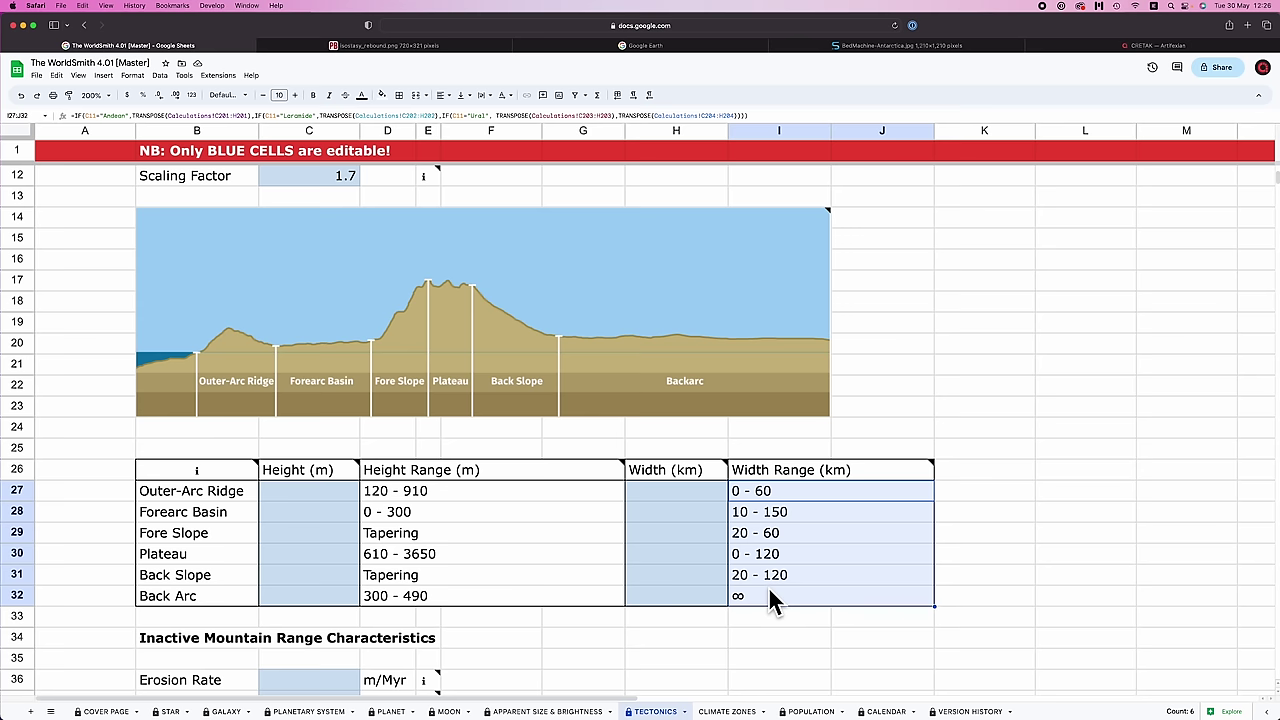
mouse_move(277, 384)
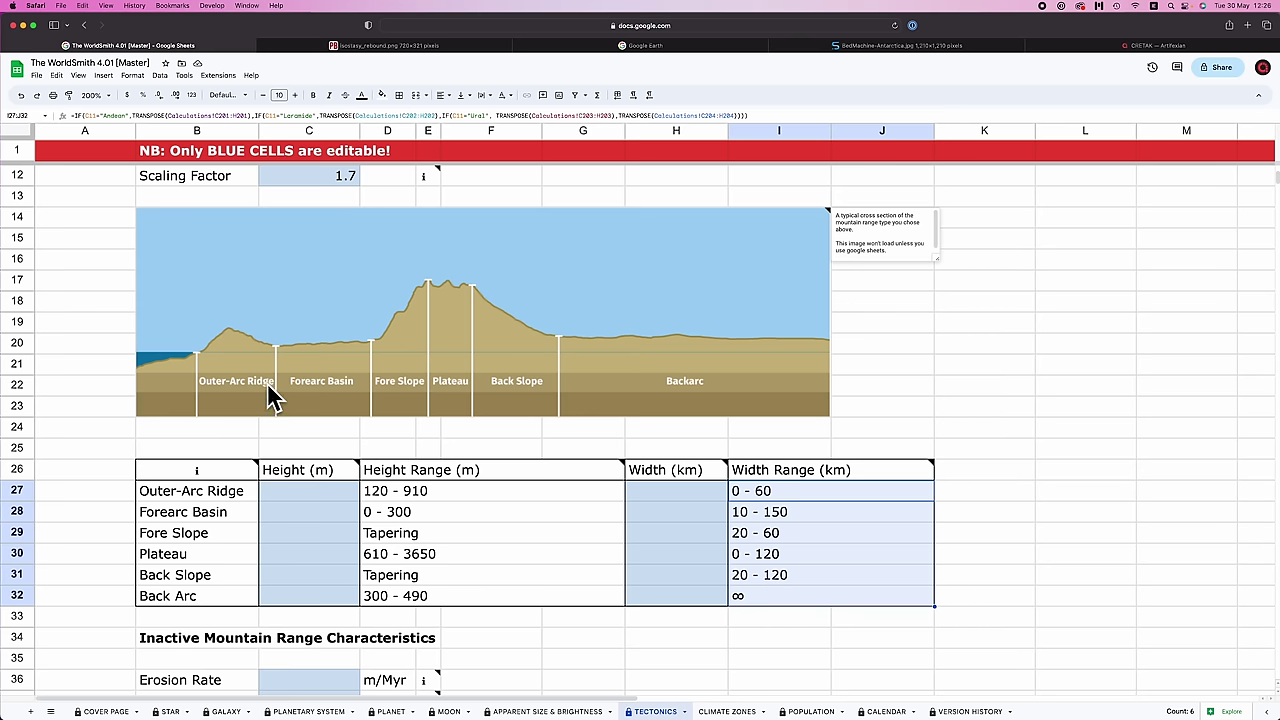
left_click(671, 493)
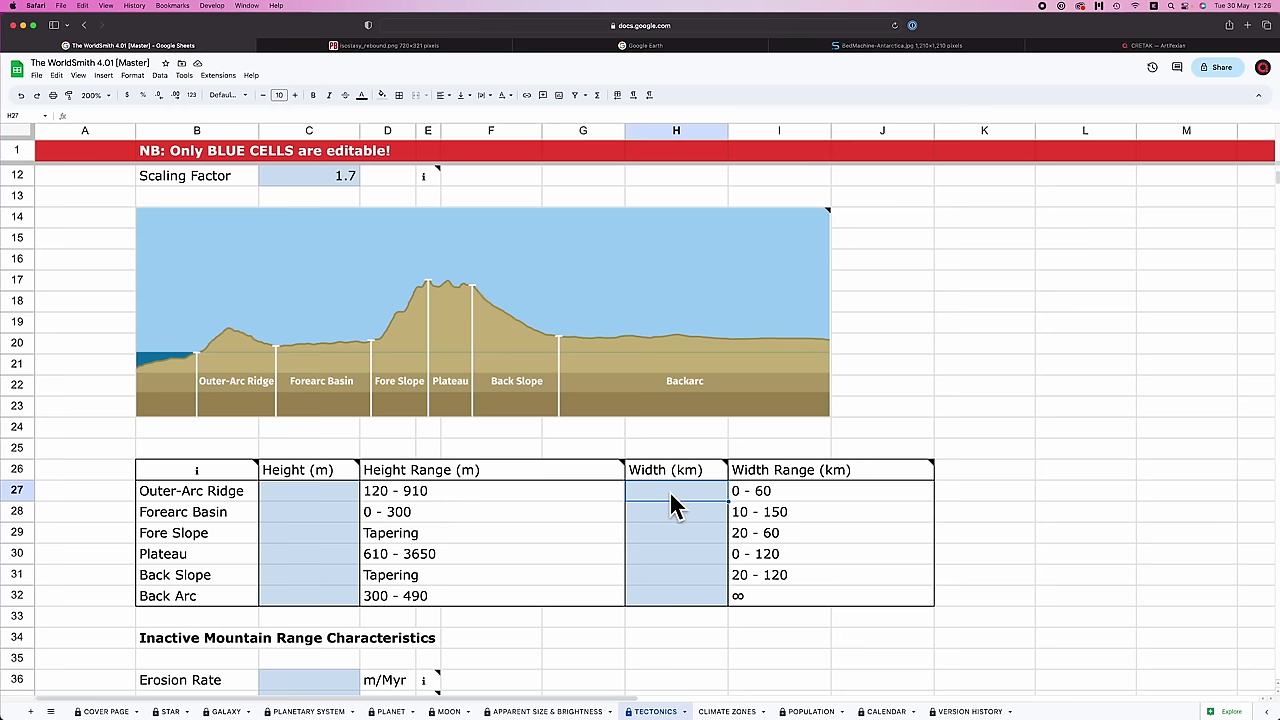
- Enter 0 km width and 0 m height for the Outer-Arc Ridge row
scroll(435, 495, "down", 2)
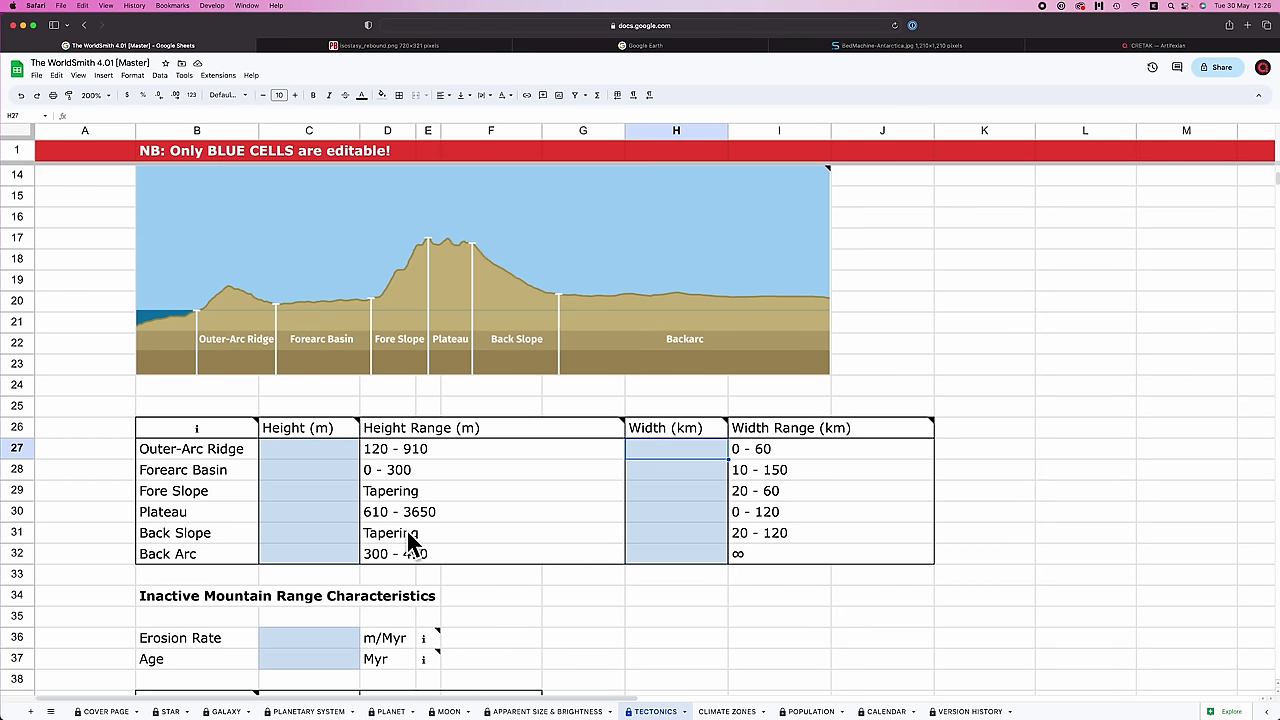
type("0")
key("Return")
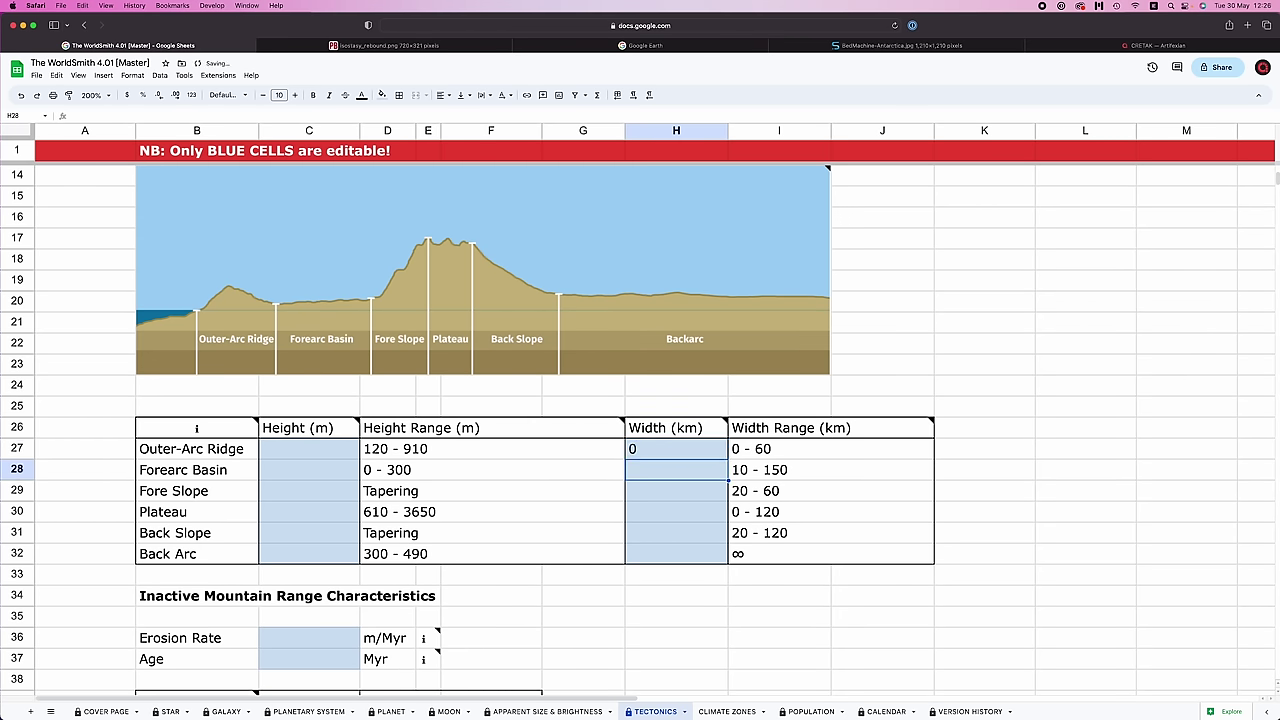
left_click(346, 452)
type("0")
key("Return")
- Fix a mistaken entry, then set the Forearc Basin width to 10 km and height to 0 m
type("20")
key("BackSpace")
key("BackSpace")
left_click(700, 470)
type("10")
key("Return")
left_click(346, 471)
type("0")
key("Return")
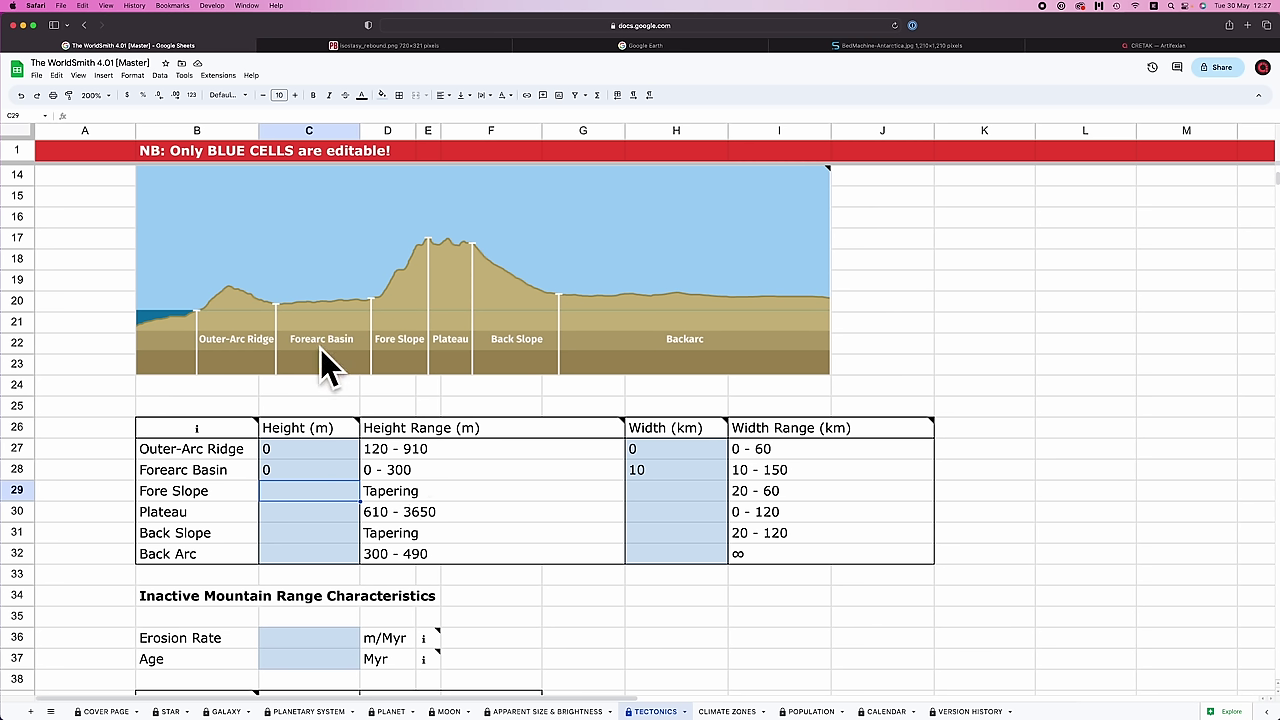
- Set Fore Slope width 20 km, Plateau width 80 km and Plateau height 3500 m
mouse_move(425, 262)
left_click(700, 493)
type("20")
key("Return")
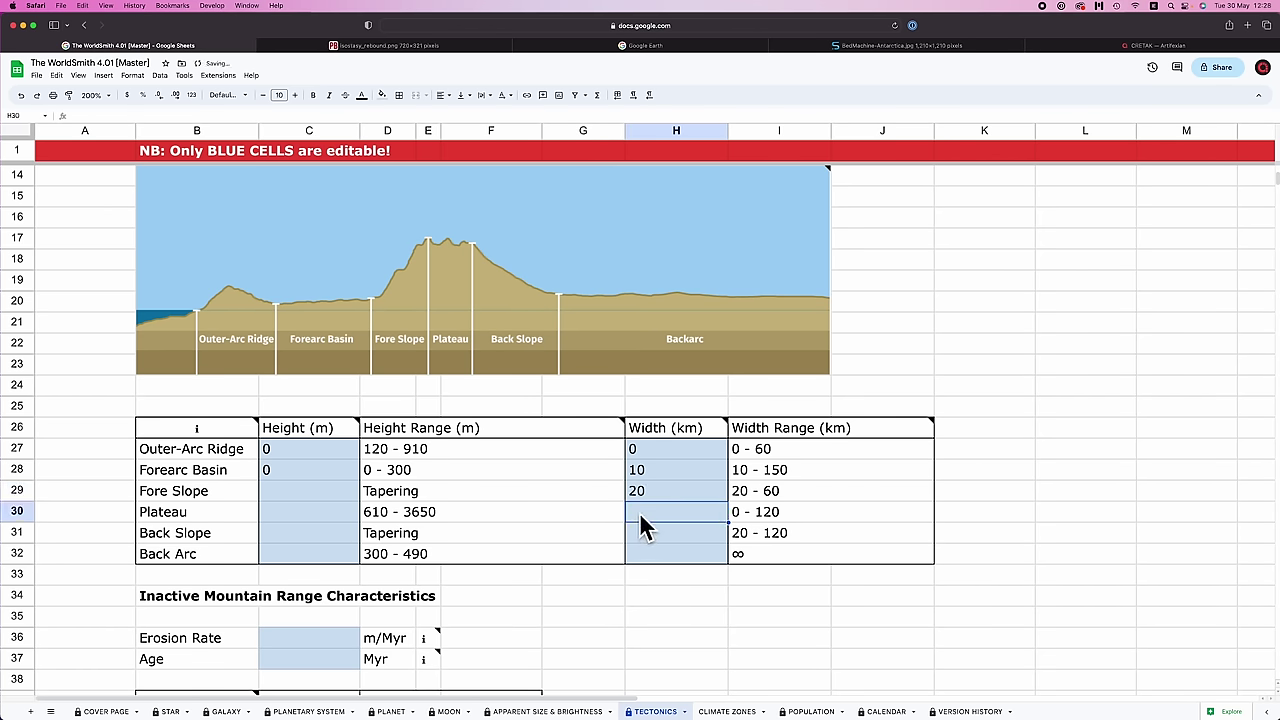
type("80")
key("Return")
left_click(311, 512)
type("3500")
- Set Back Slope width 50 km and Back Arc height 350 m, then check the Back Arc width range
left_click(684, 535)
type("50")
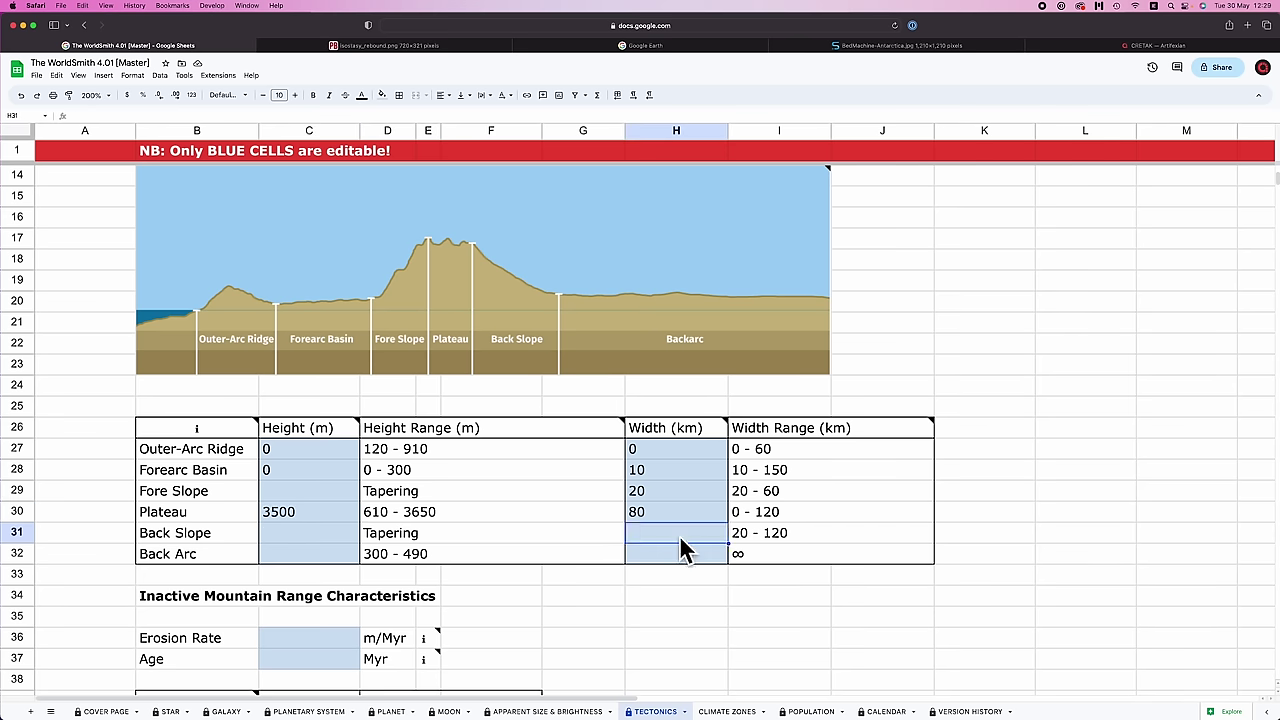
key("Return")
left_click(320, 560)
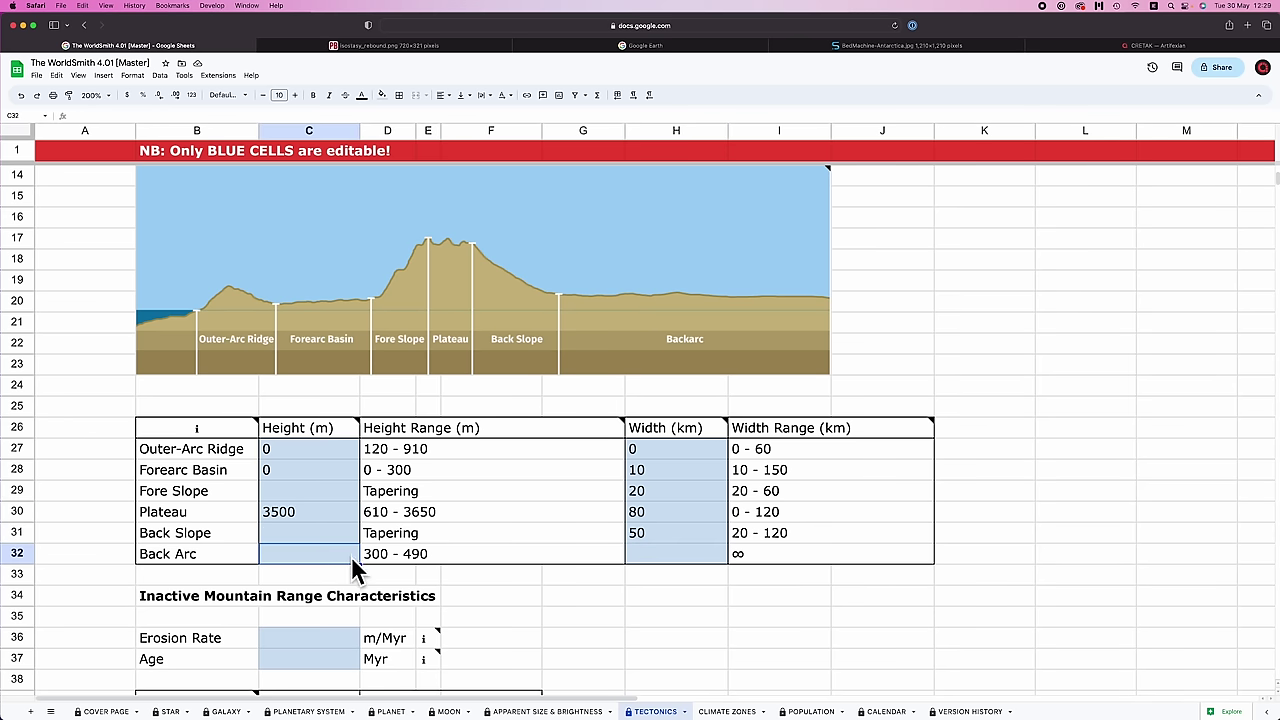
type("350")
key("Return")
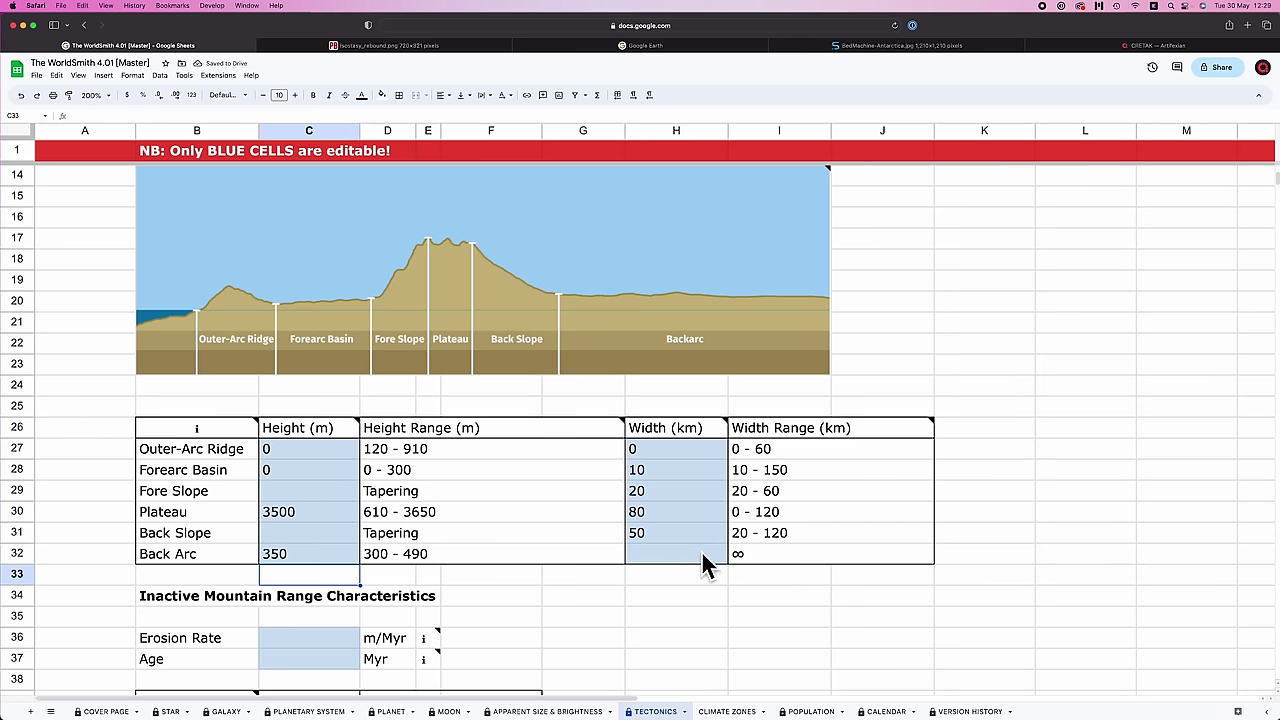
left_click(754, 553)
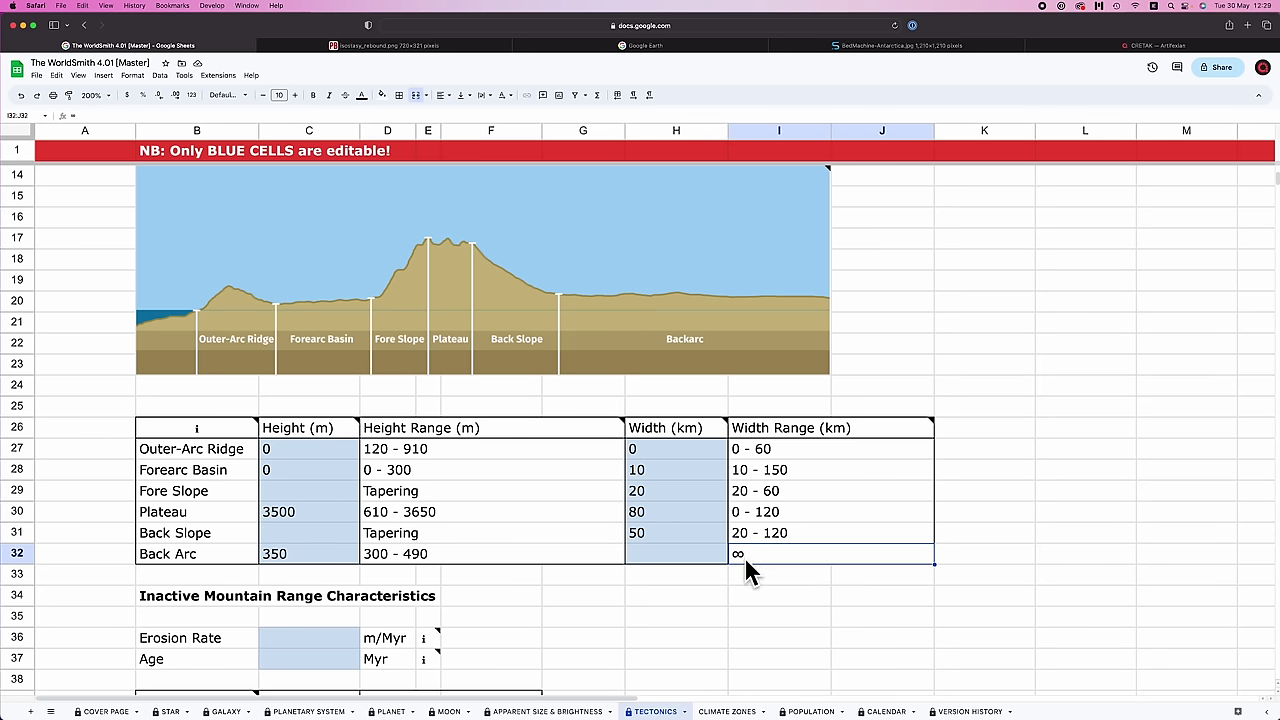
mouse_move(586, 320)
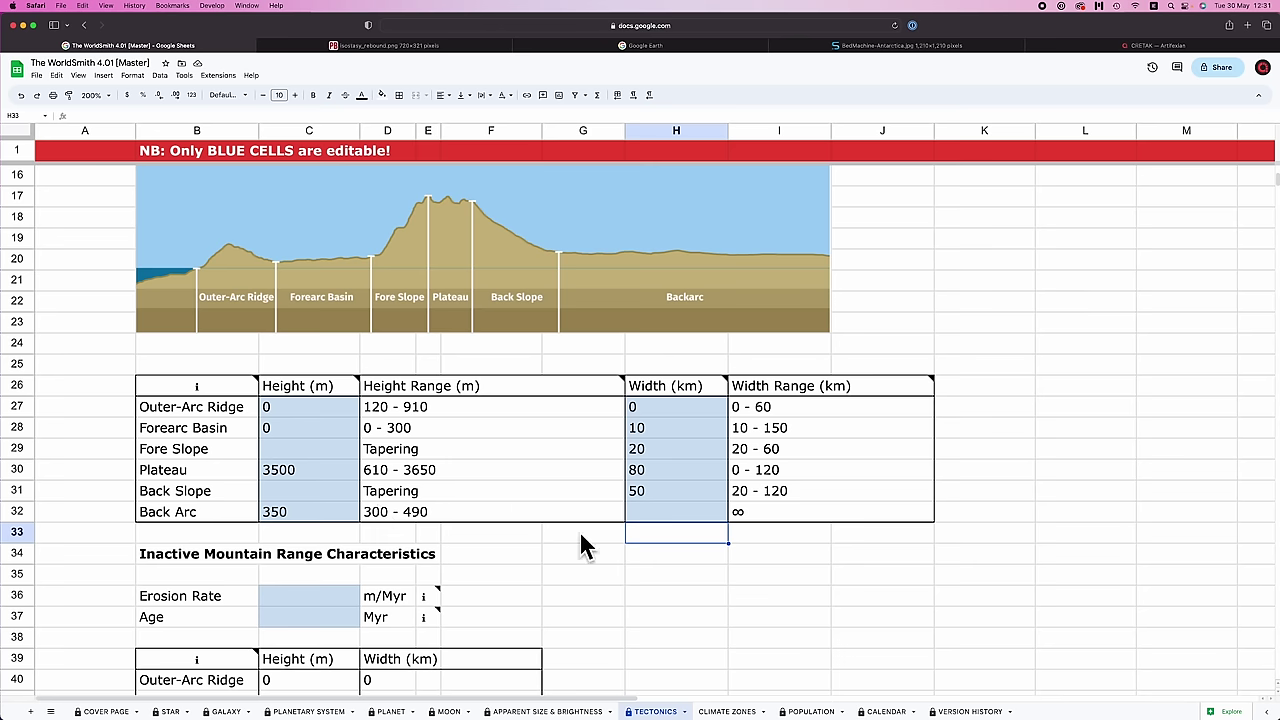
left_click(640, 512)
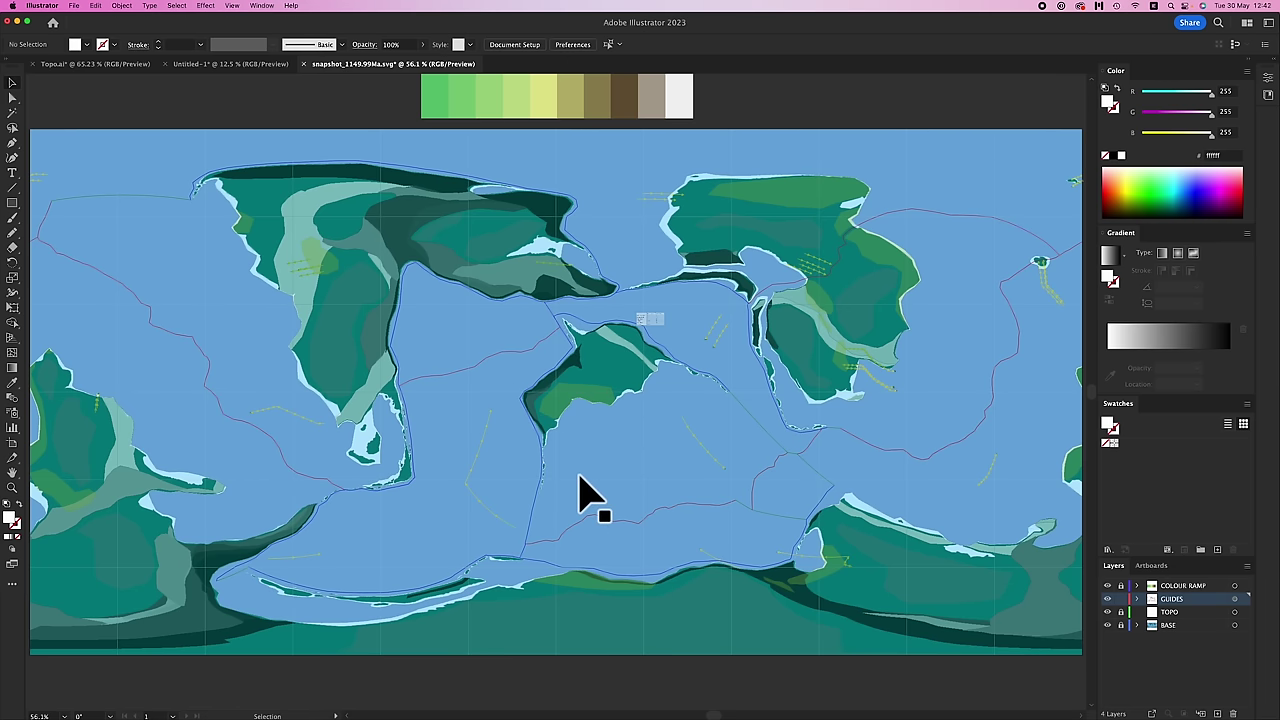
- Switch from the Illustrator snapshot over to GPlates
key("super+Tab")
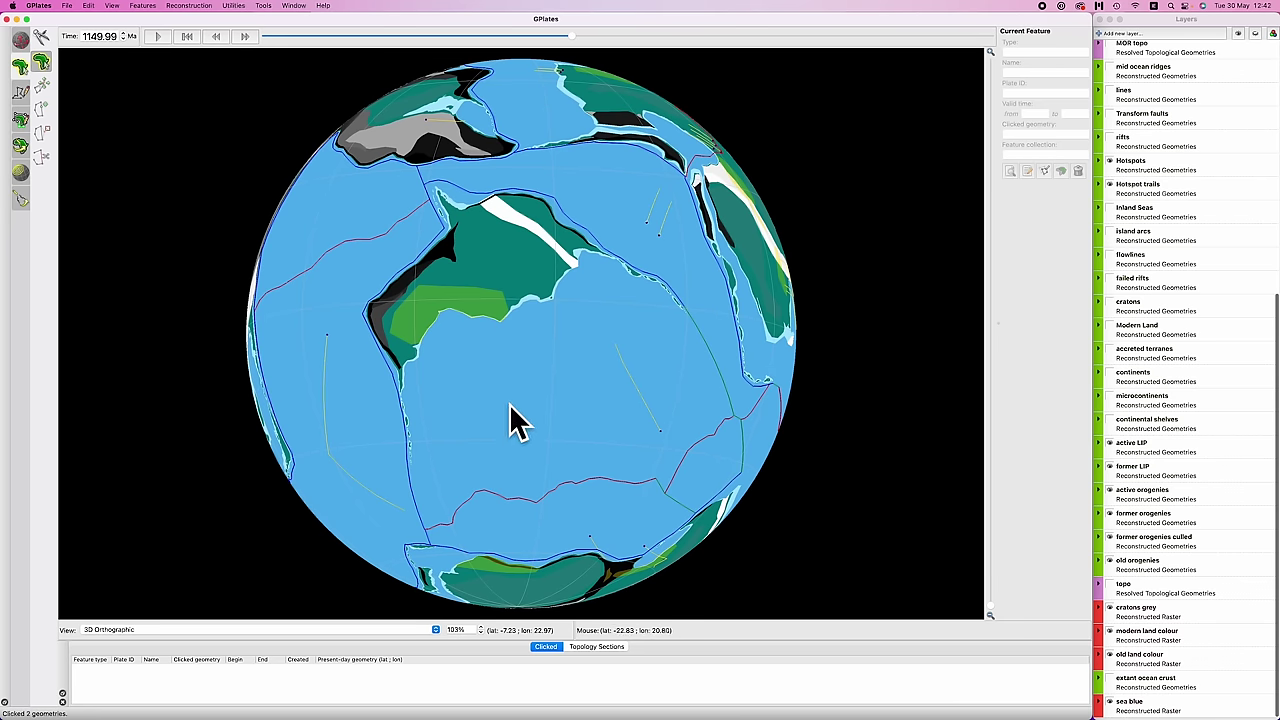
- Select the orogeny 1300 fold belt and step the reconstruction time to 1300 Ma
scroll(455, 345, "up", 3)
left_click_drag(460, 372, 510, 388)
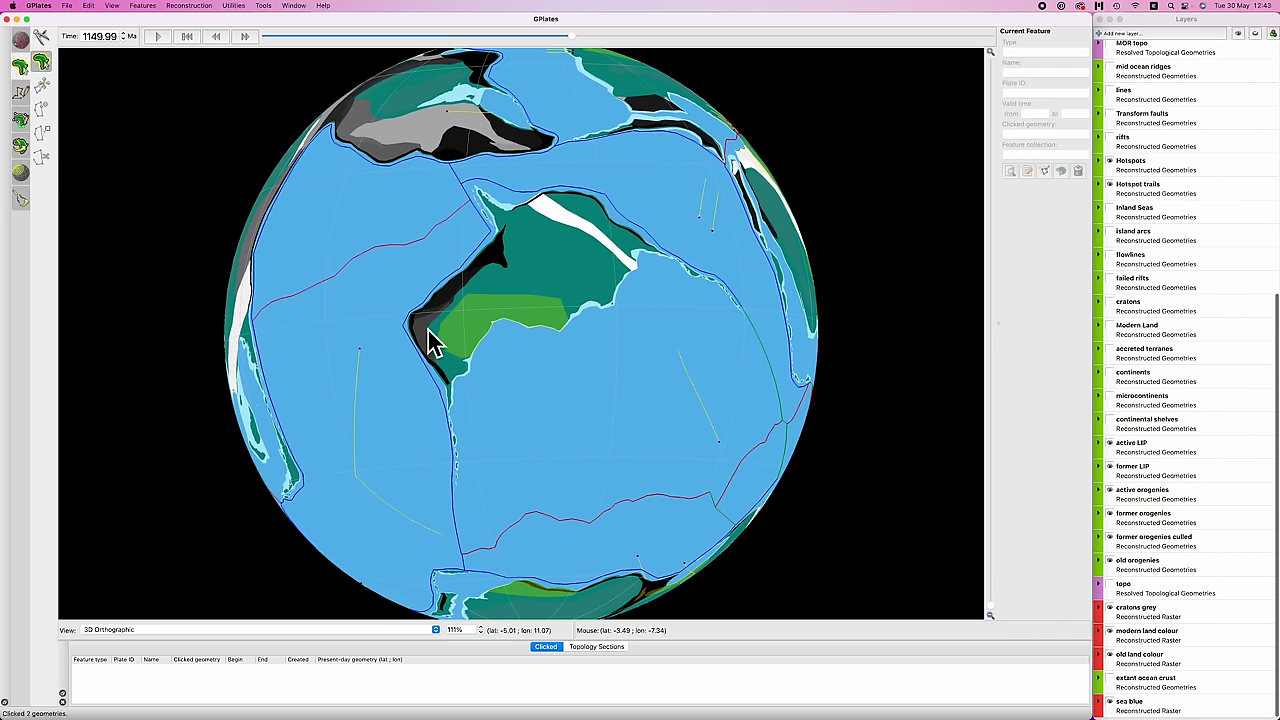
left_click(432, 362)
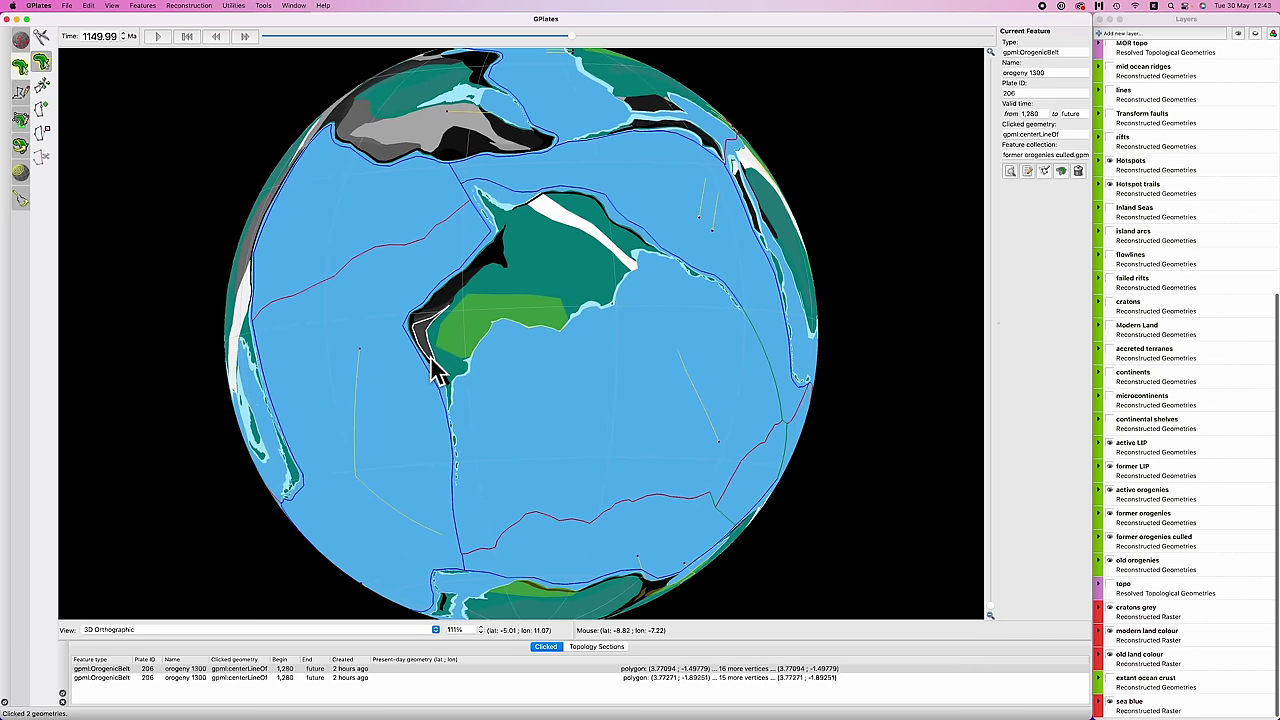
left_click(113, 36)
left_click(218, 37)
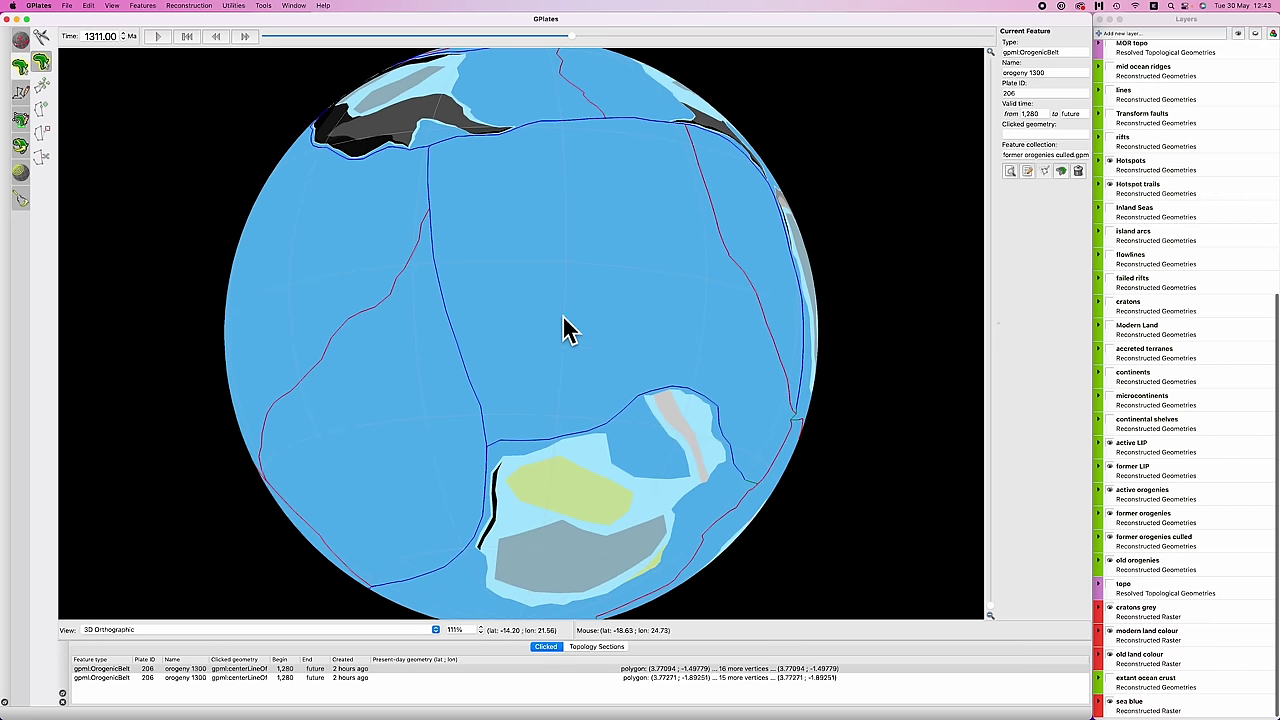
left_click(248, 40)
left_click(248, 40)
left_click(218, 42)
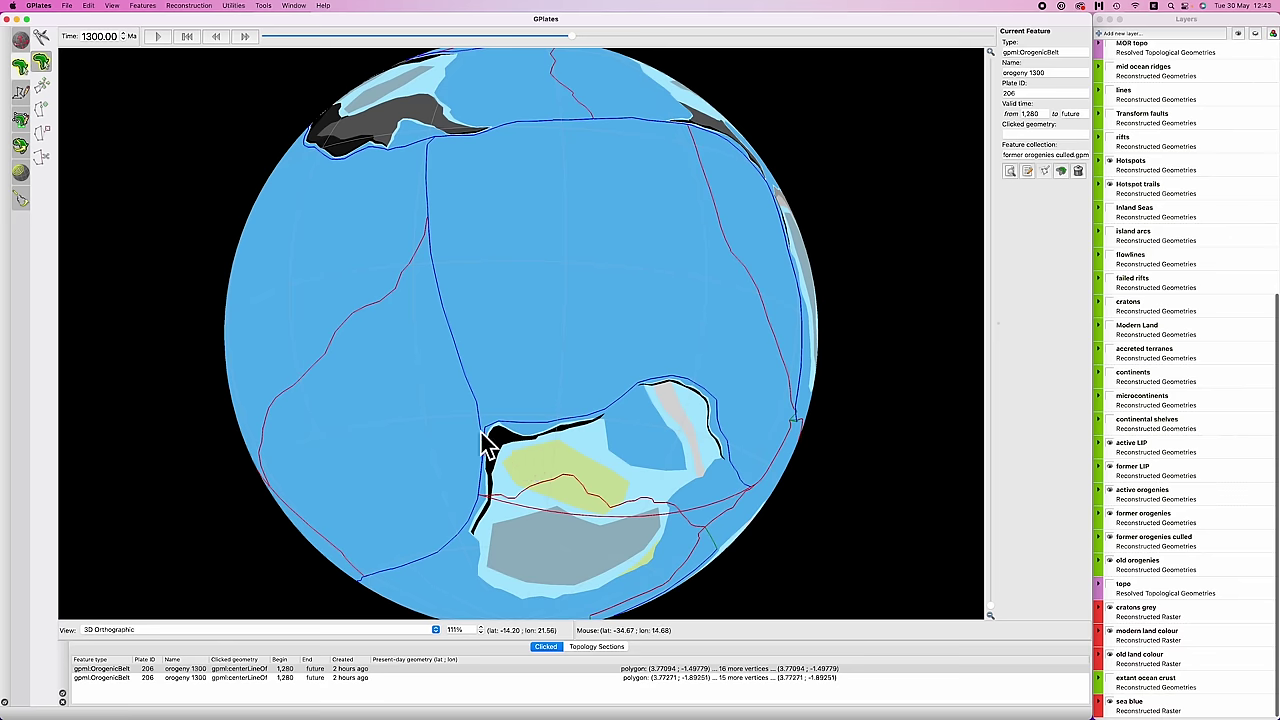
- Follow the belt around the globe, clear the selection and pause the animation at 1147.99 Ma
left_click_drag(511, 447, 610, 395)
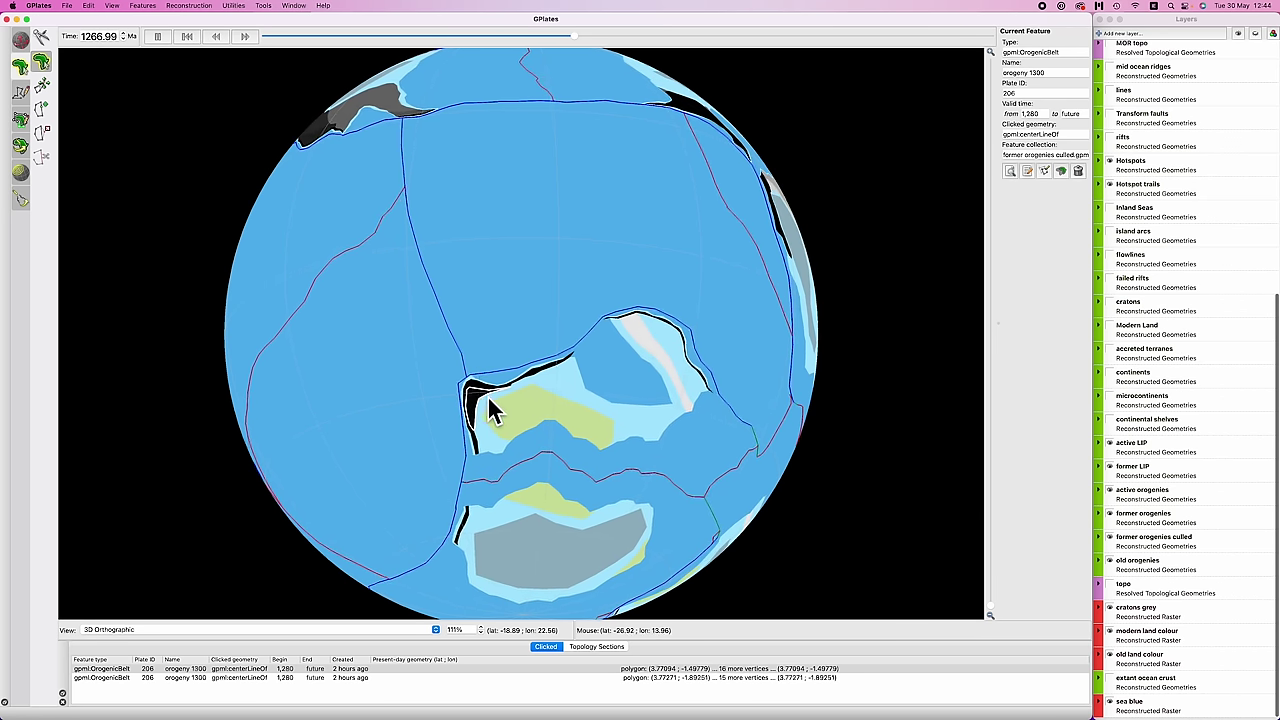
left_click(402, 437)
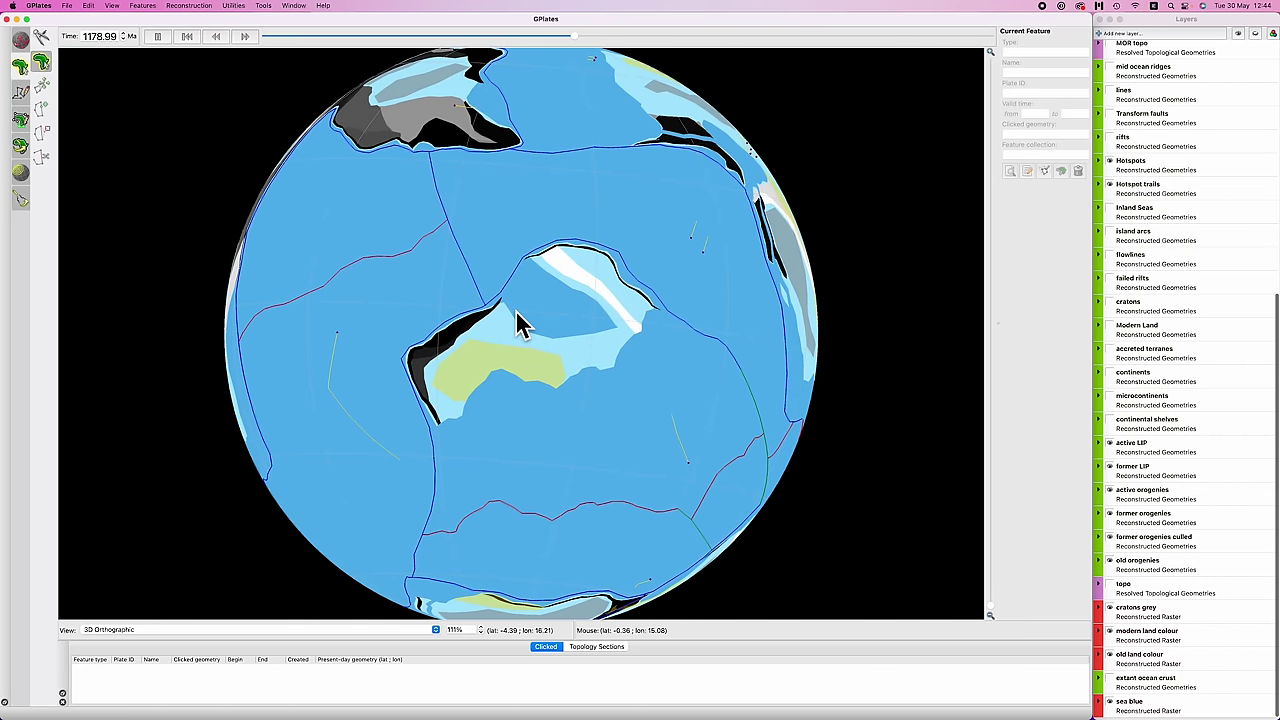
left_click(157, 37)
mouse_move(560, 320)
left_mouse_down()
mouse_move(600, 337)
mouse_move(591, 360)
mouse_move(578, 320)
mouse_move(551, 323)
left_mouse_up()
scroll(576, 315, "up", 2)
scroll(510, 313, "up", 1)
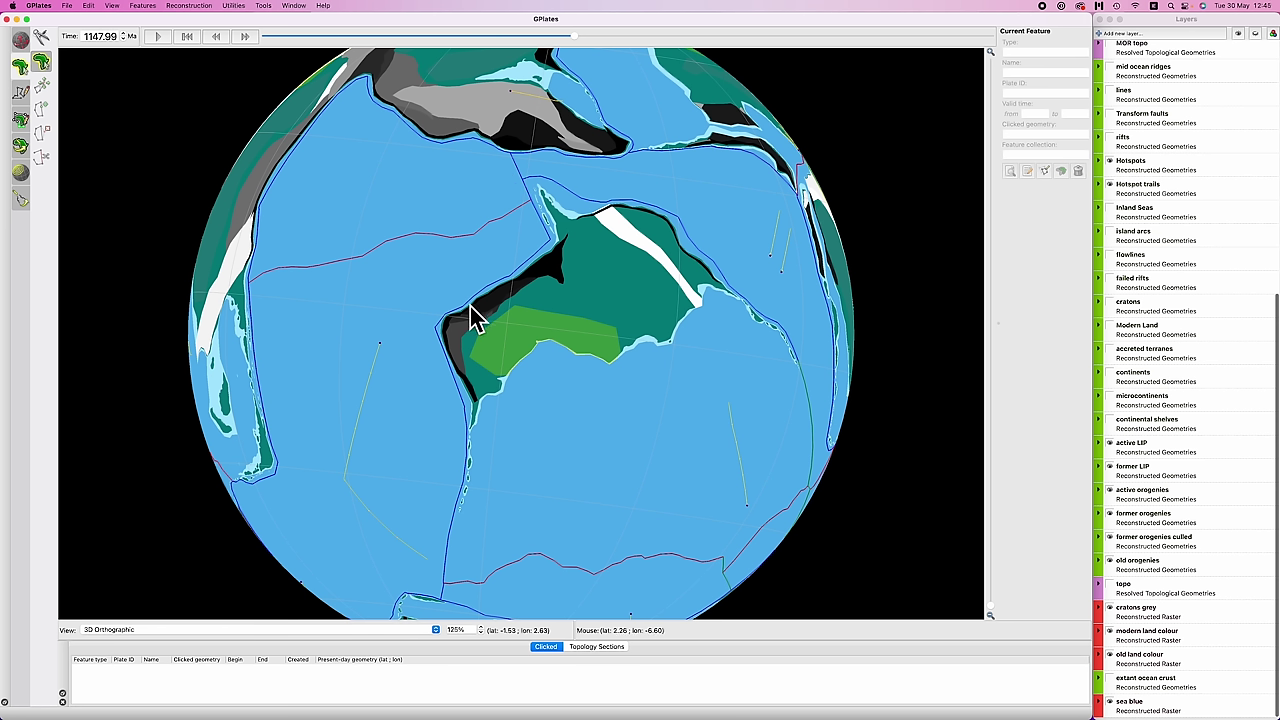
- Change the mountain range Type in cell C11 to Laramide
key("super+Tab")
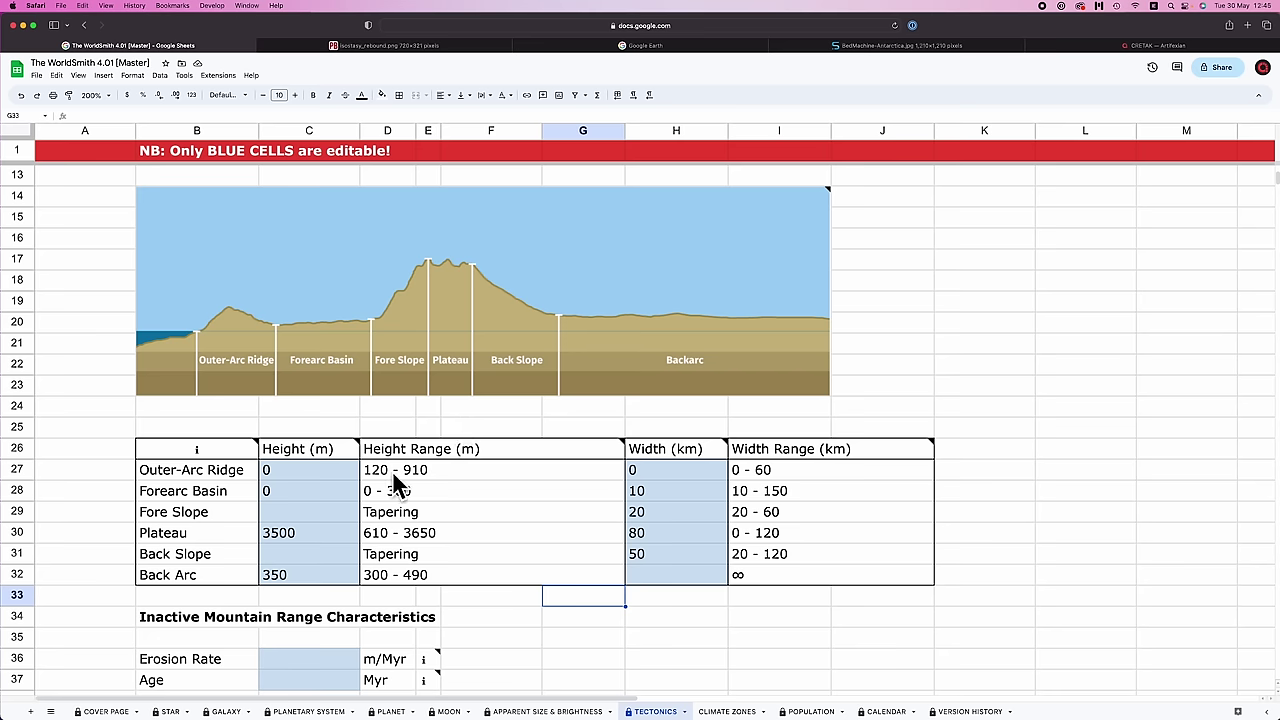
scroll(462, 460, "down", 5)
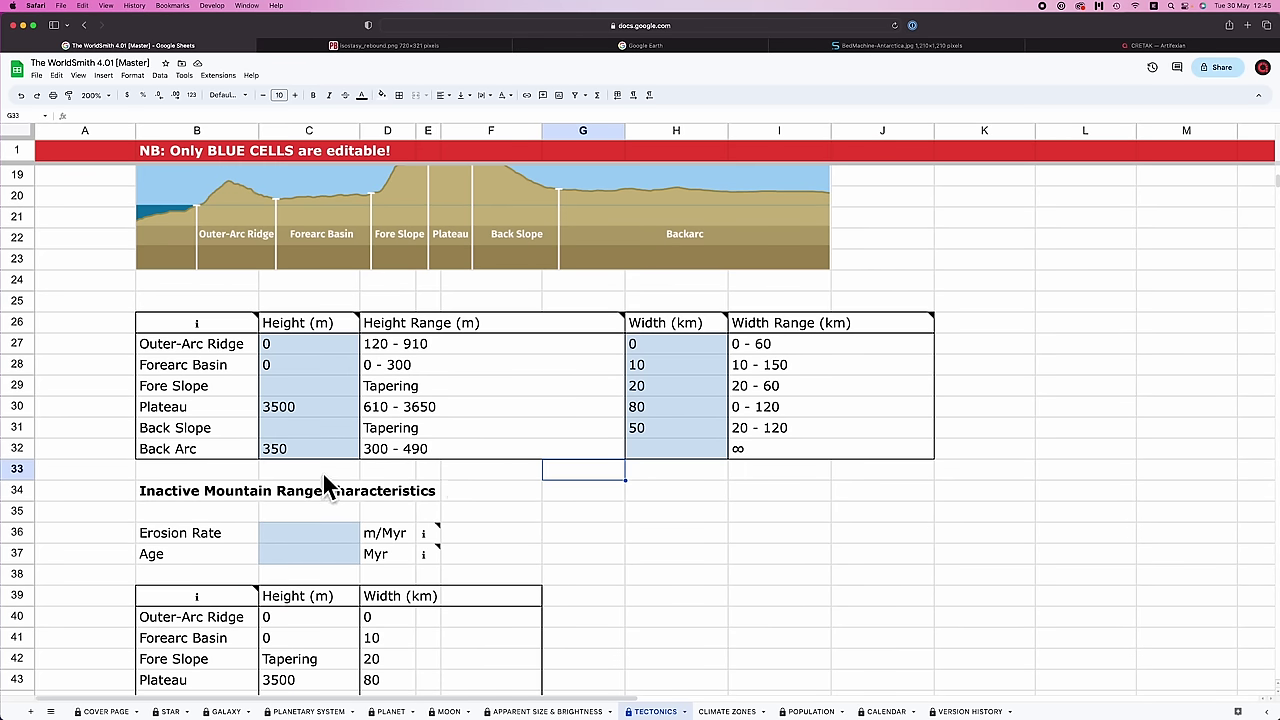
scroll(380, 520, "down", 3)
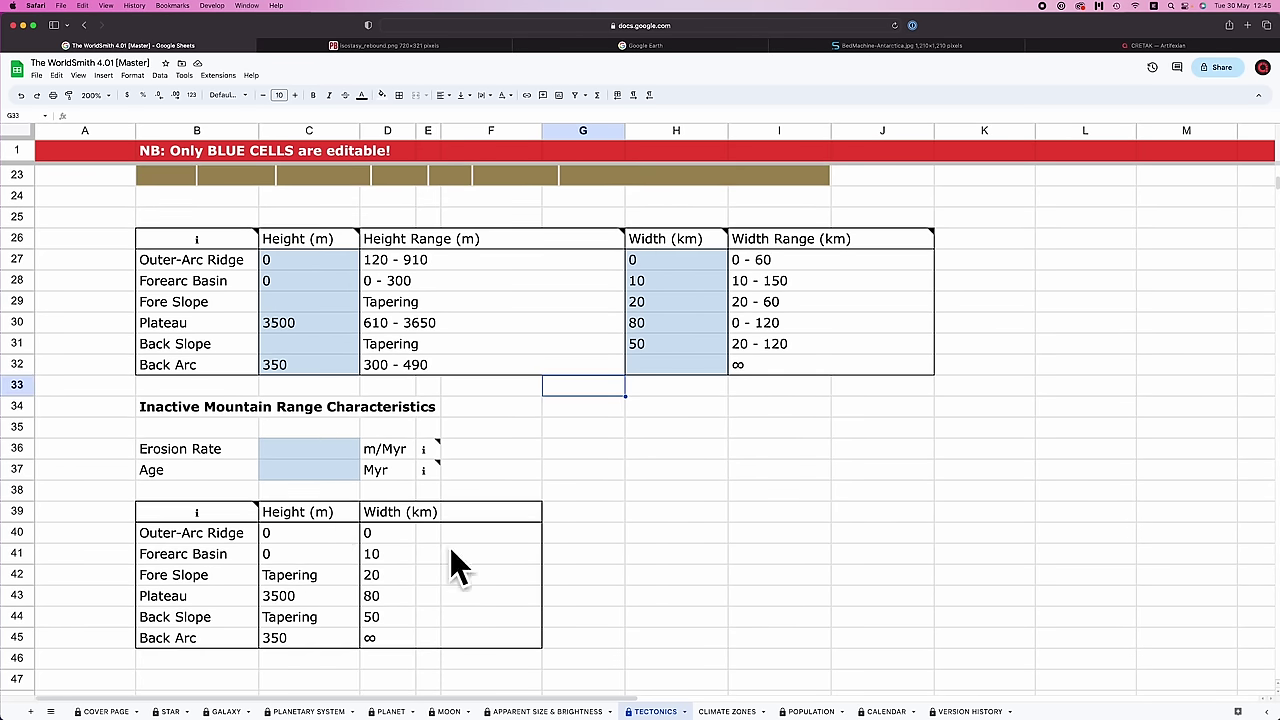
scroll(515, 468, "up", 10)
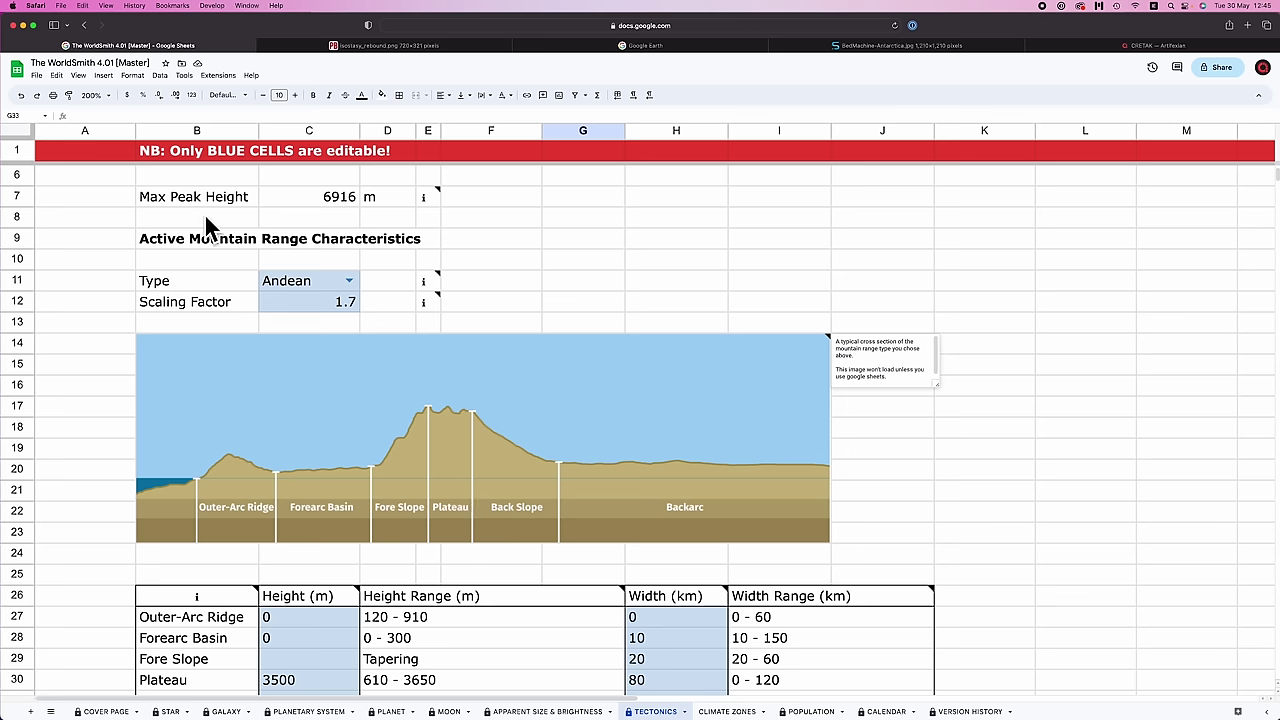
left_click(268, 281)
left_click(346, 279)
left_click(310, 313)
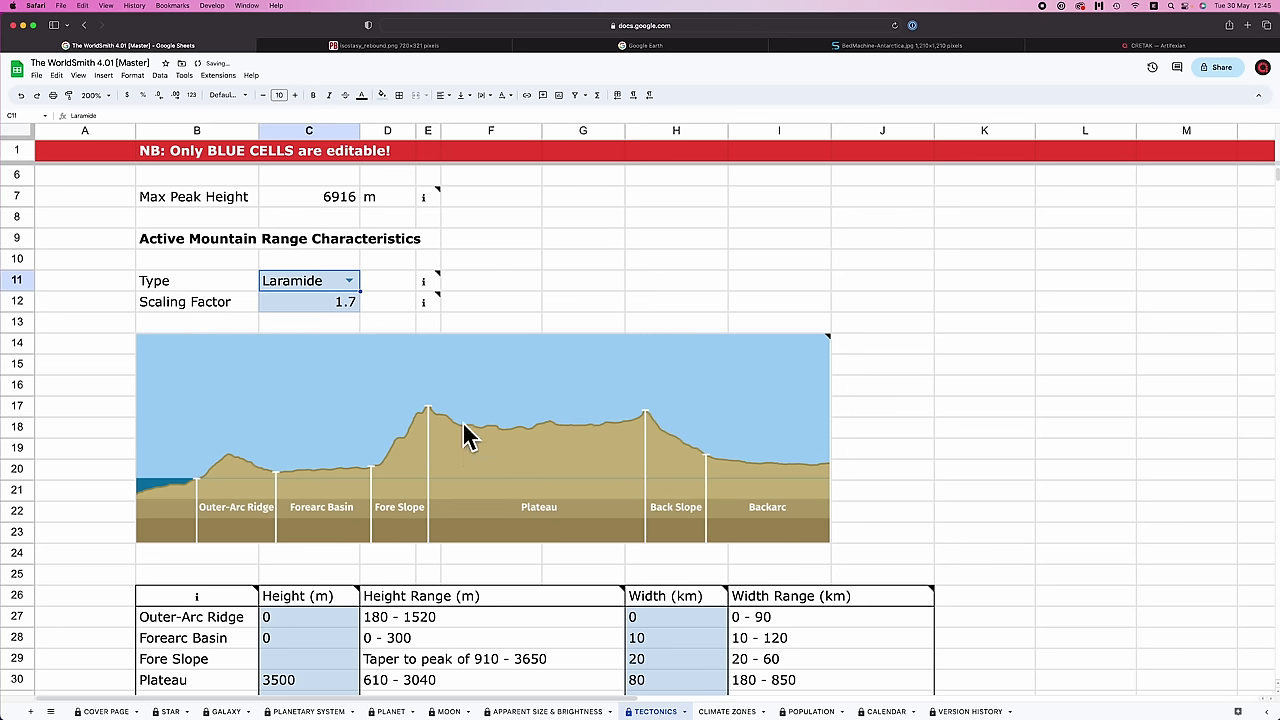
- Dismiss the note and scroll down to review the updated Laramide table
mouse_move(468, 470)
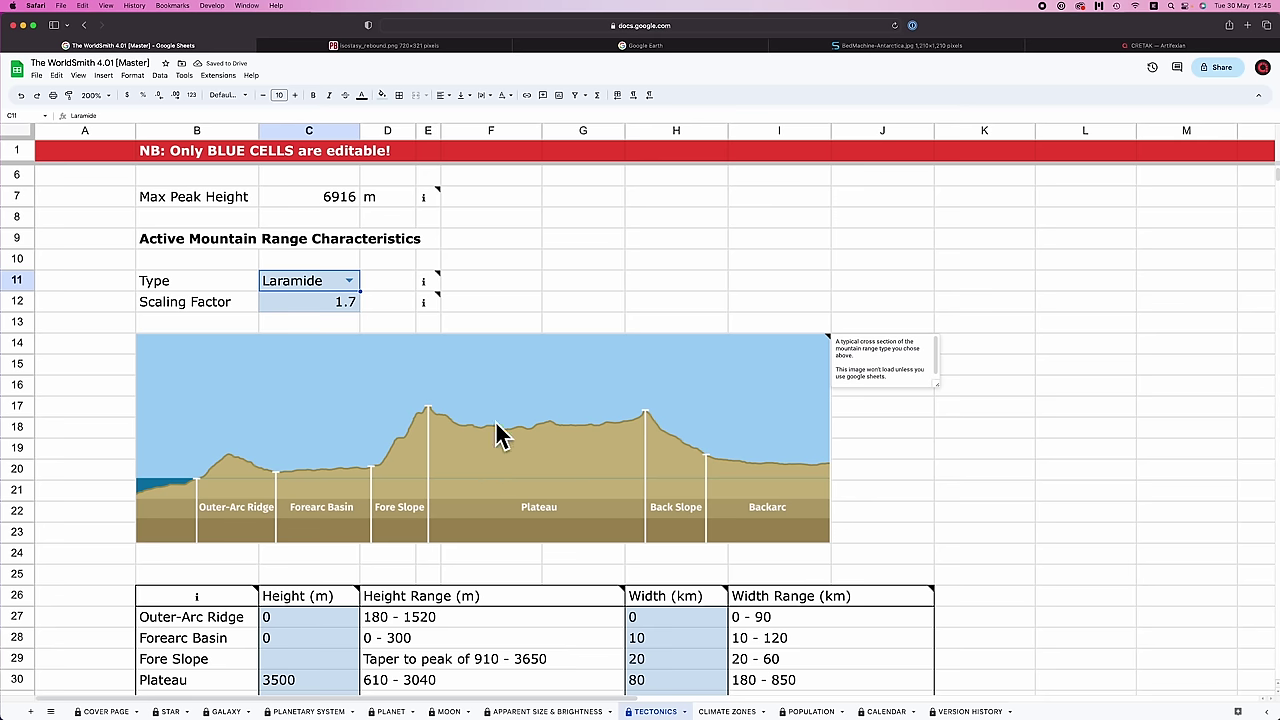
left_click(984, 427)
scroll(345, 228, "down", 2)
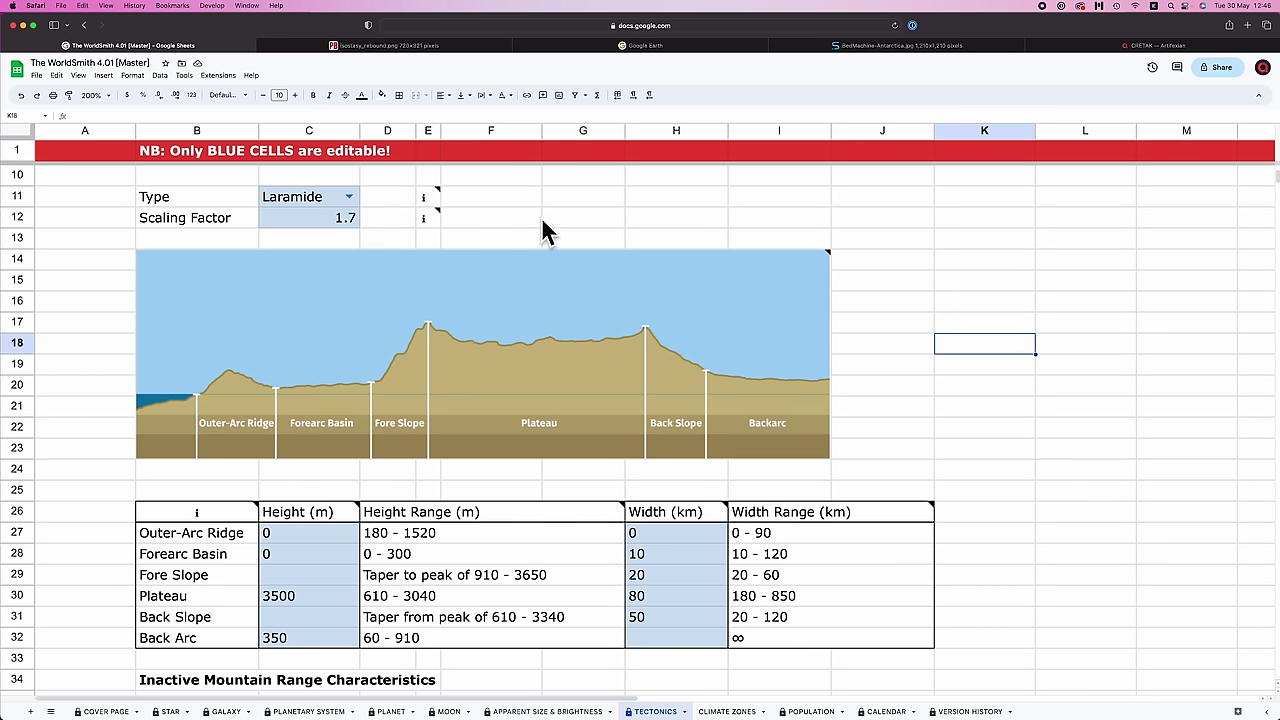
key("ctrl+z")
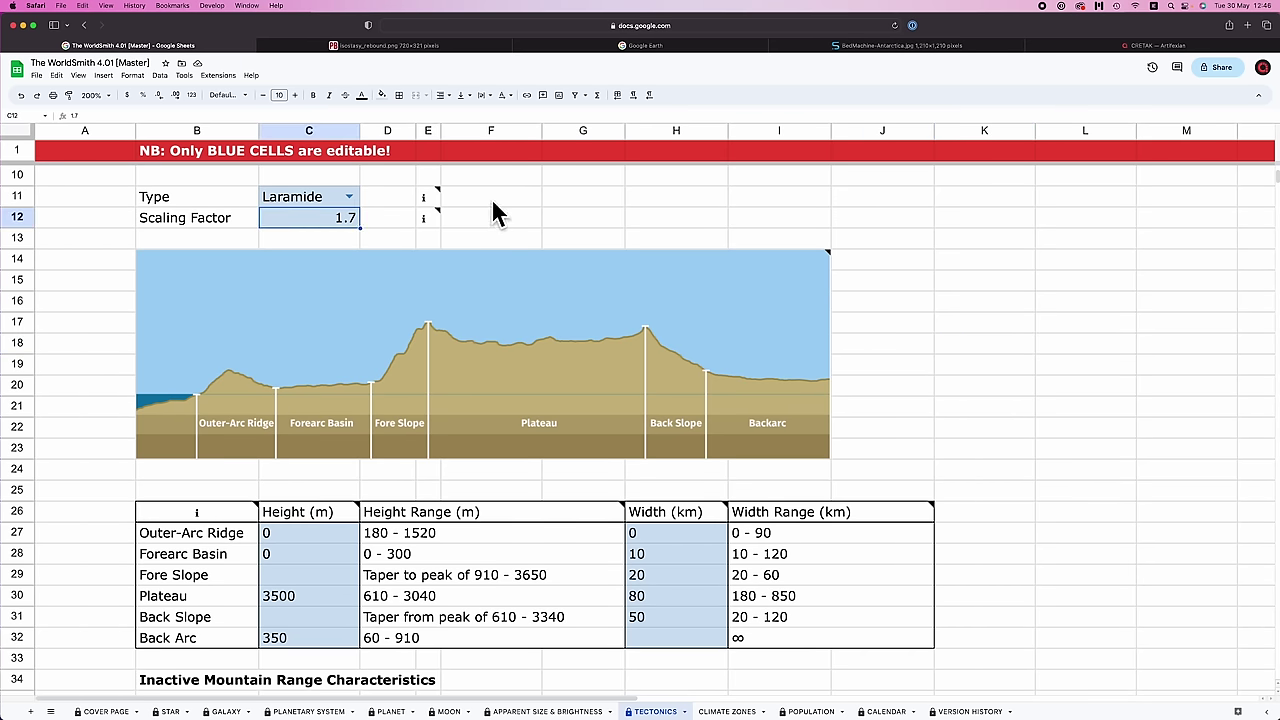
scroll(344, 338, "down", 4)
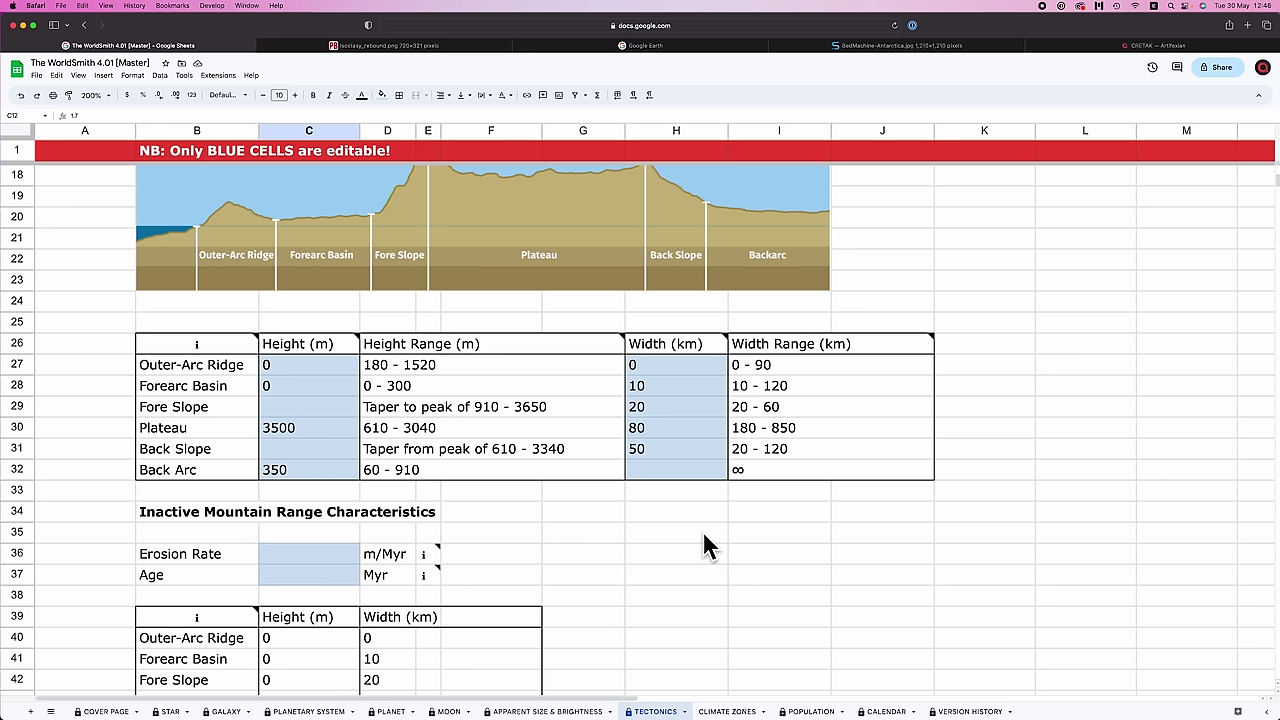
- Query the orogeny features on the GPlates landmass, then return to the spreadsheet
key("super+Tab")
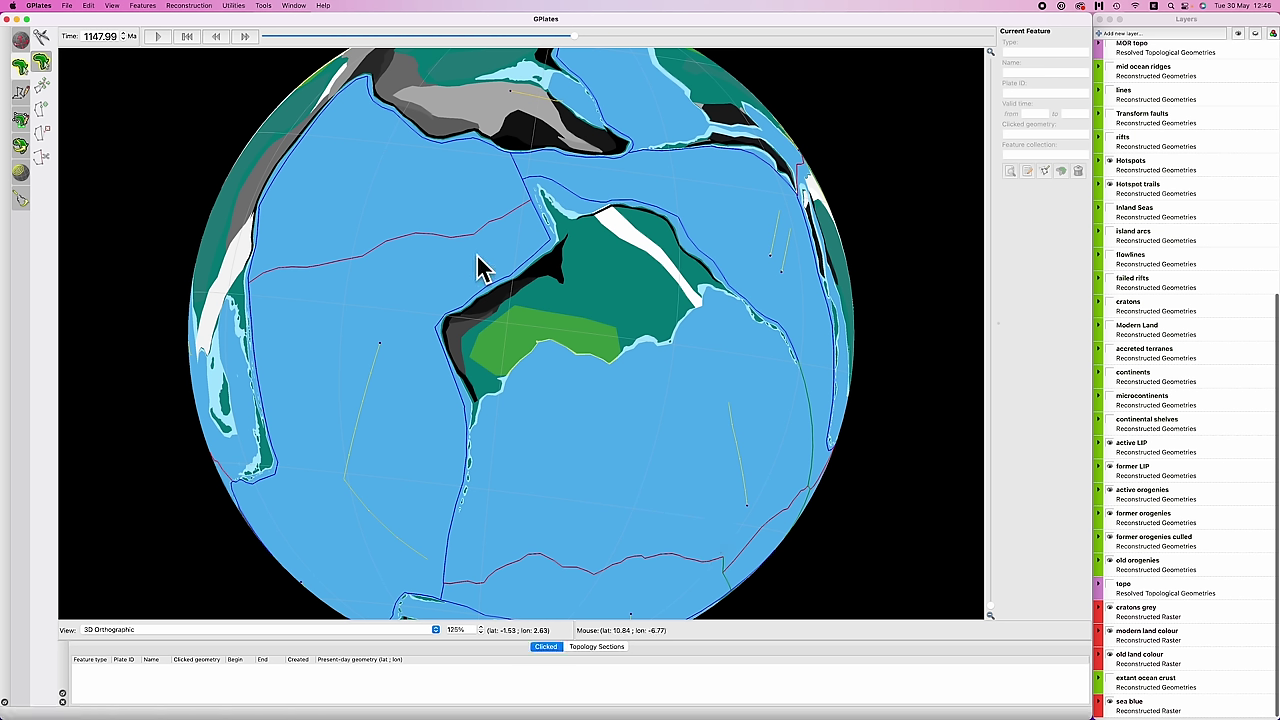
left_click(460, 340)
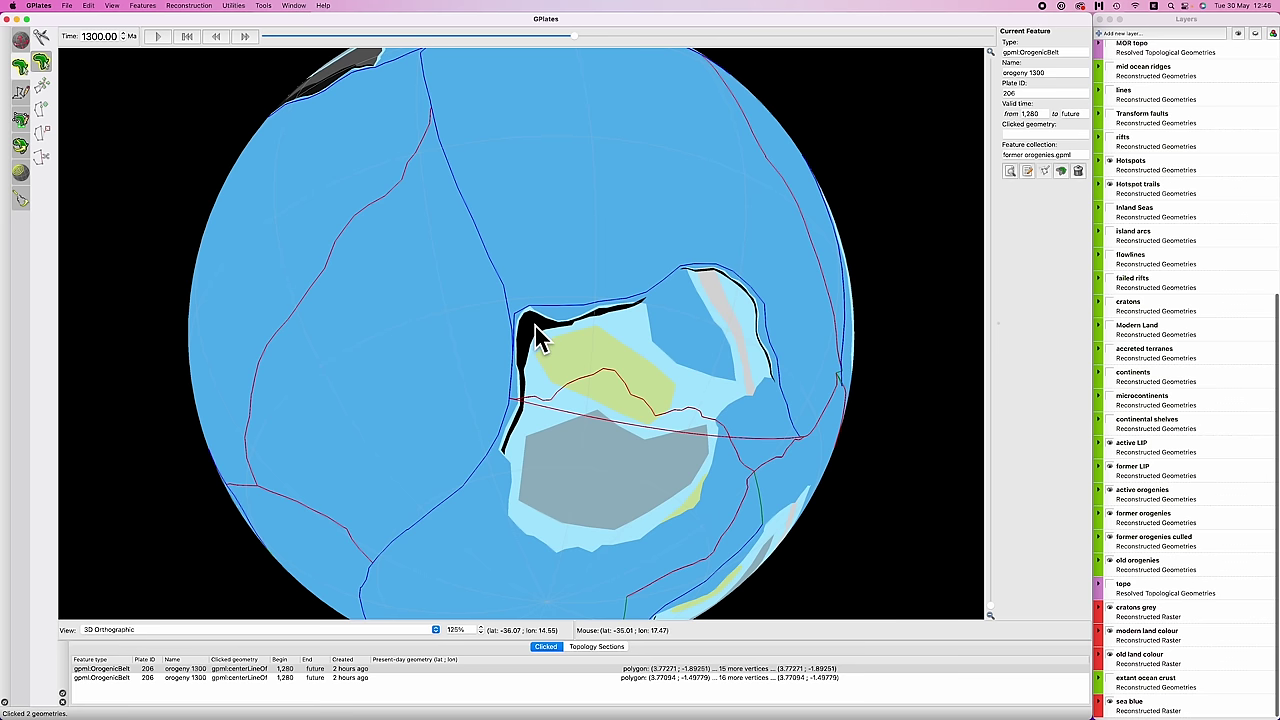
key("super+Tab")
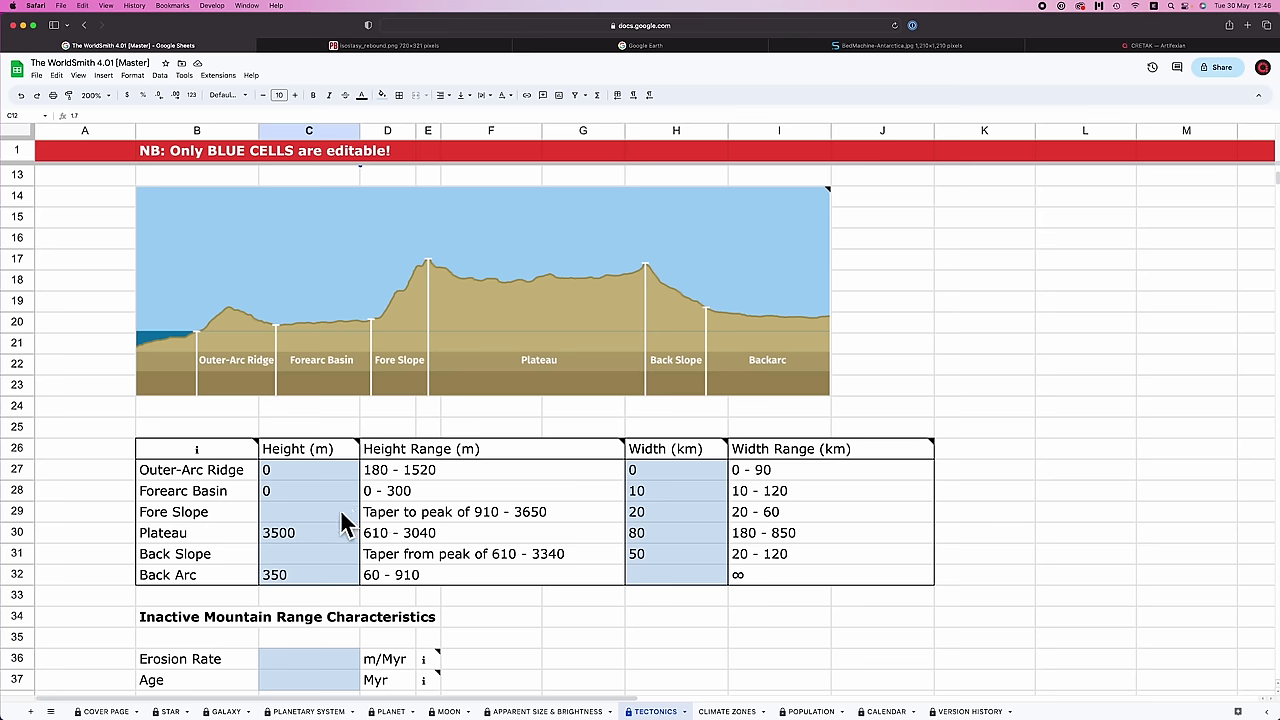
- Set the Plateau height to 3000 m and the Back Arc height to 500 m
left_click(322, 472)
key("Down")
key("Down")
key("Down")
type("3000")
key("Return")
left_click(305, 578)
type("500")
- Set the Forearc Basin width to 20 km and the Plateau width to 300 km
left_click(672, 492)
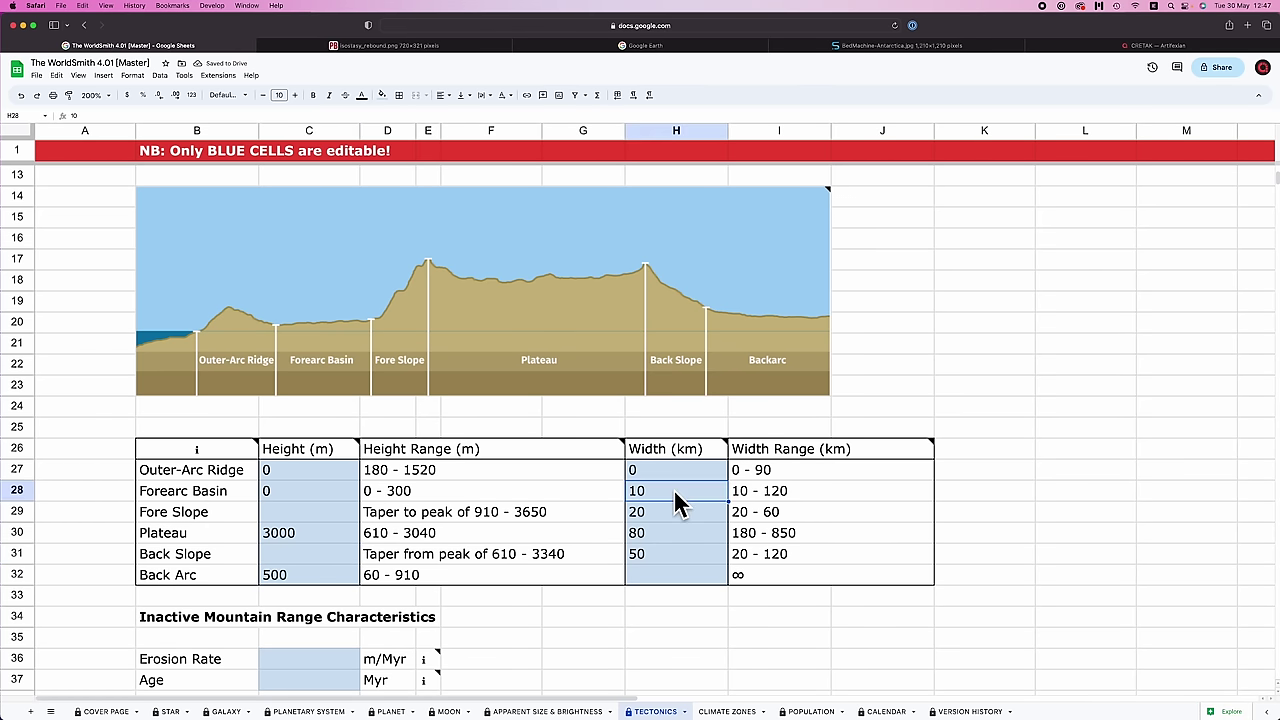
type("20")
key("Return")
key("Down")
type("200")
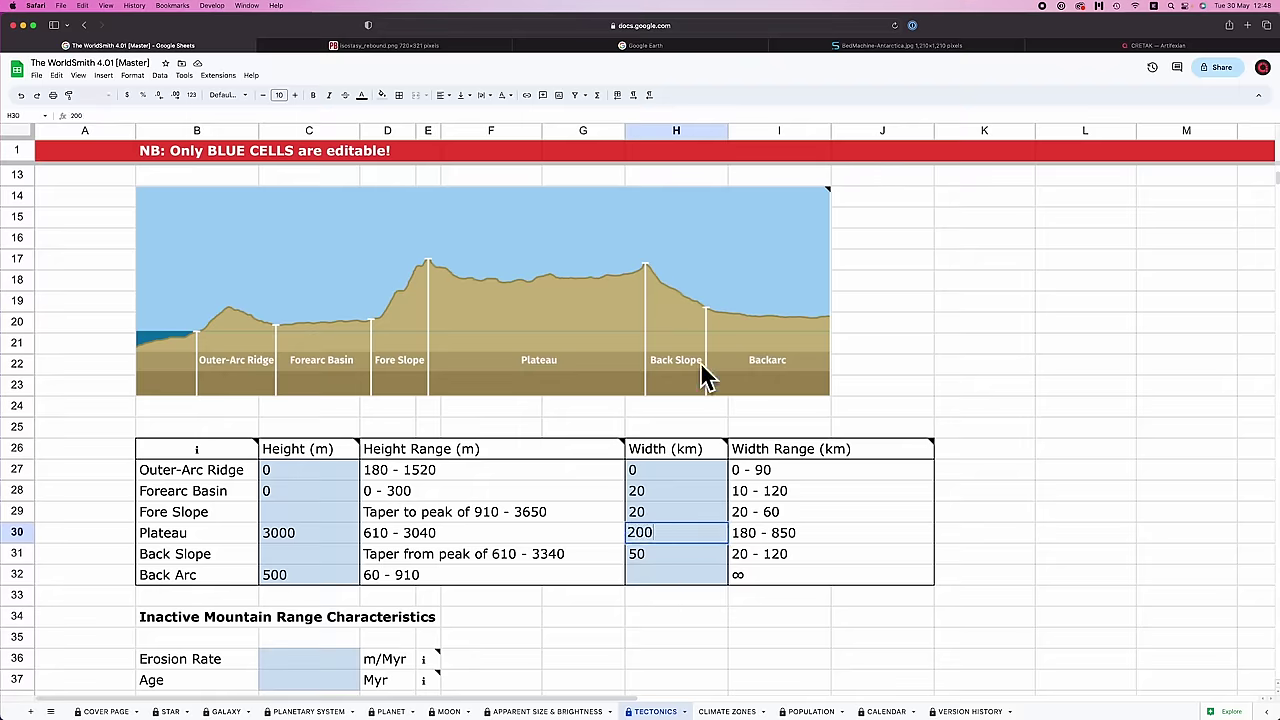
type("300")
key("Return")
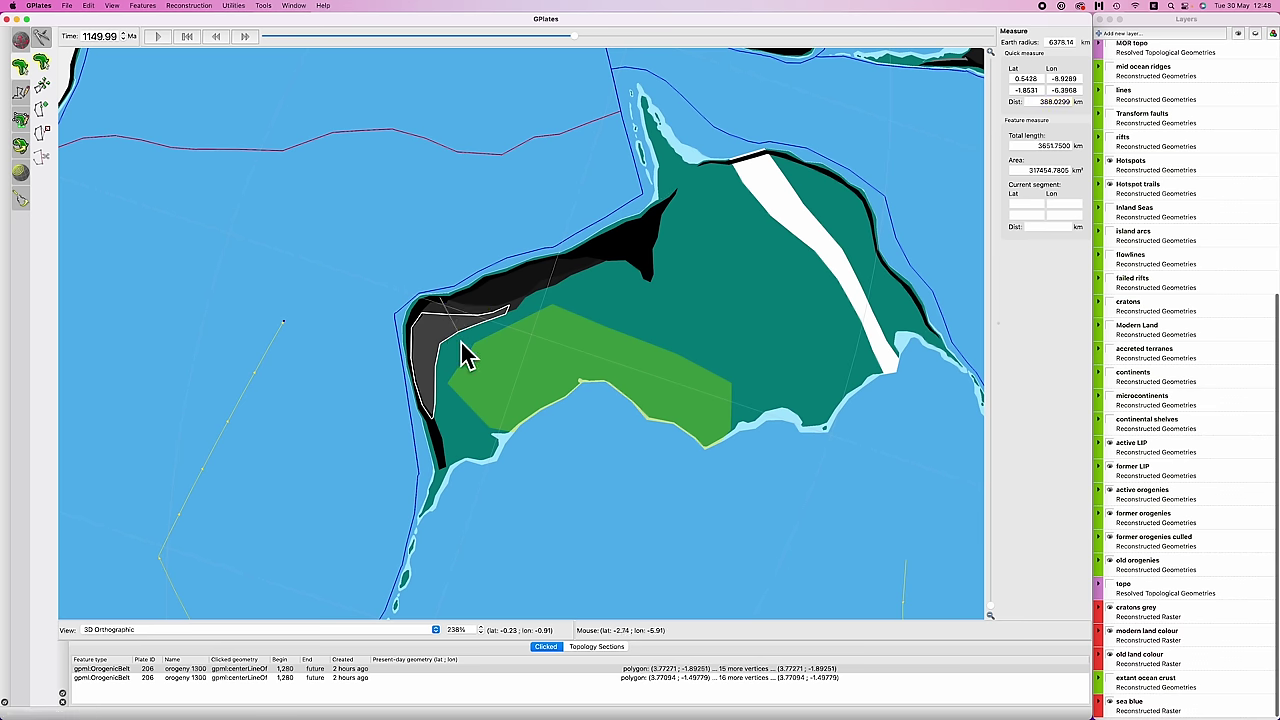
- Set the Back Slope width to 100 km
key("ctrl+Left")
key("ctrl+Left")
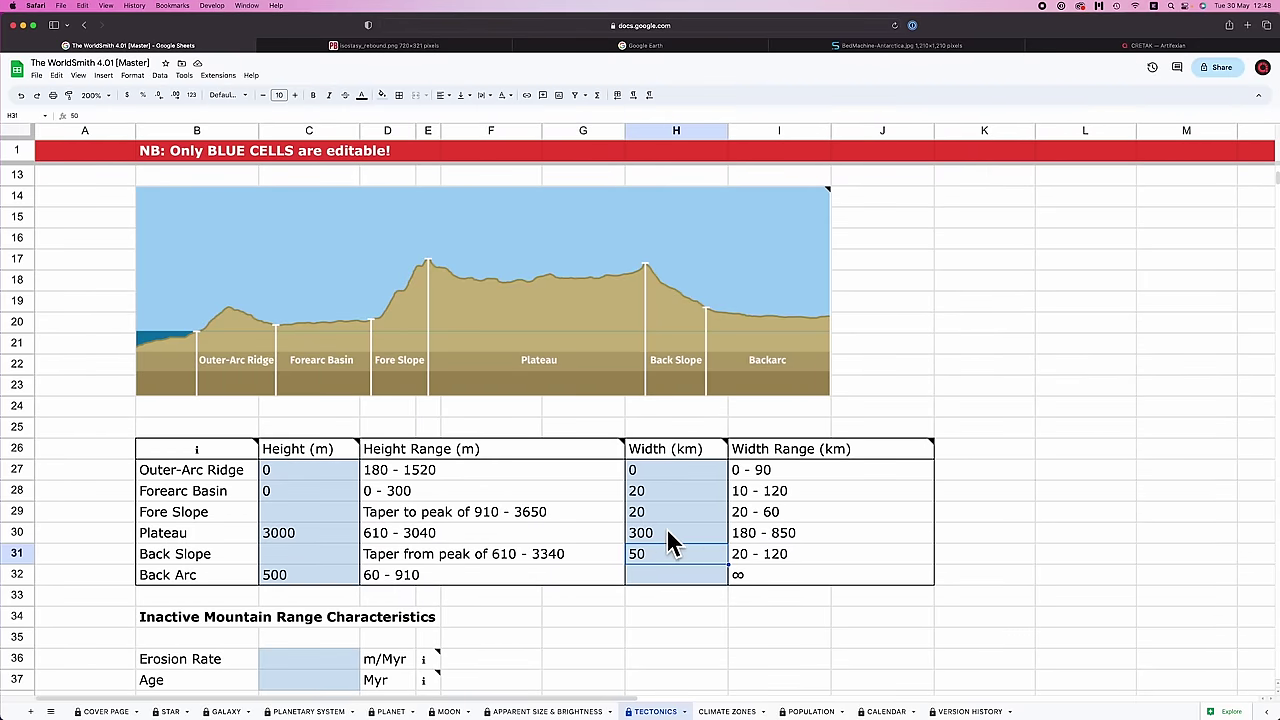
left_click(667, 536)
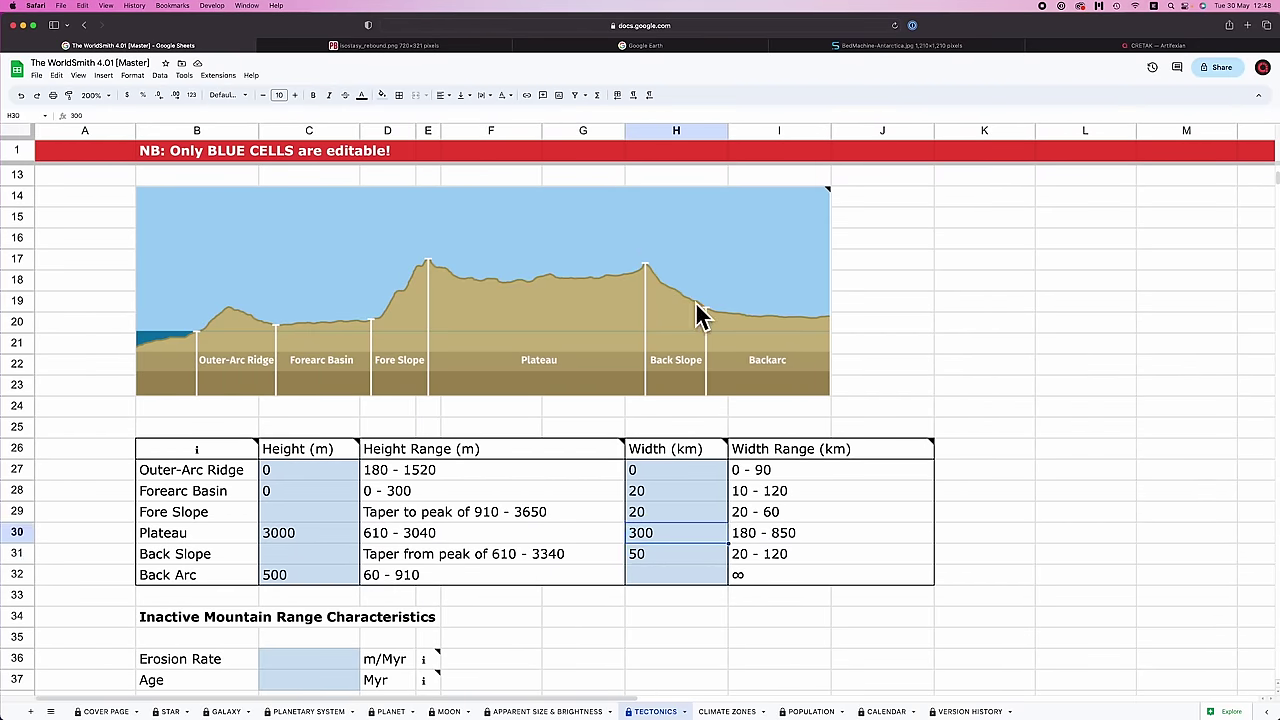
mouse_move(700, 315)
left_click(694, 556)
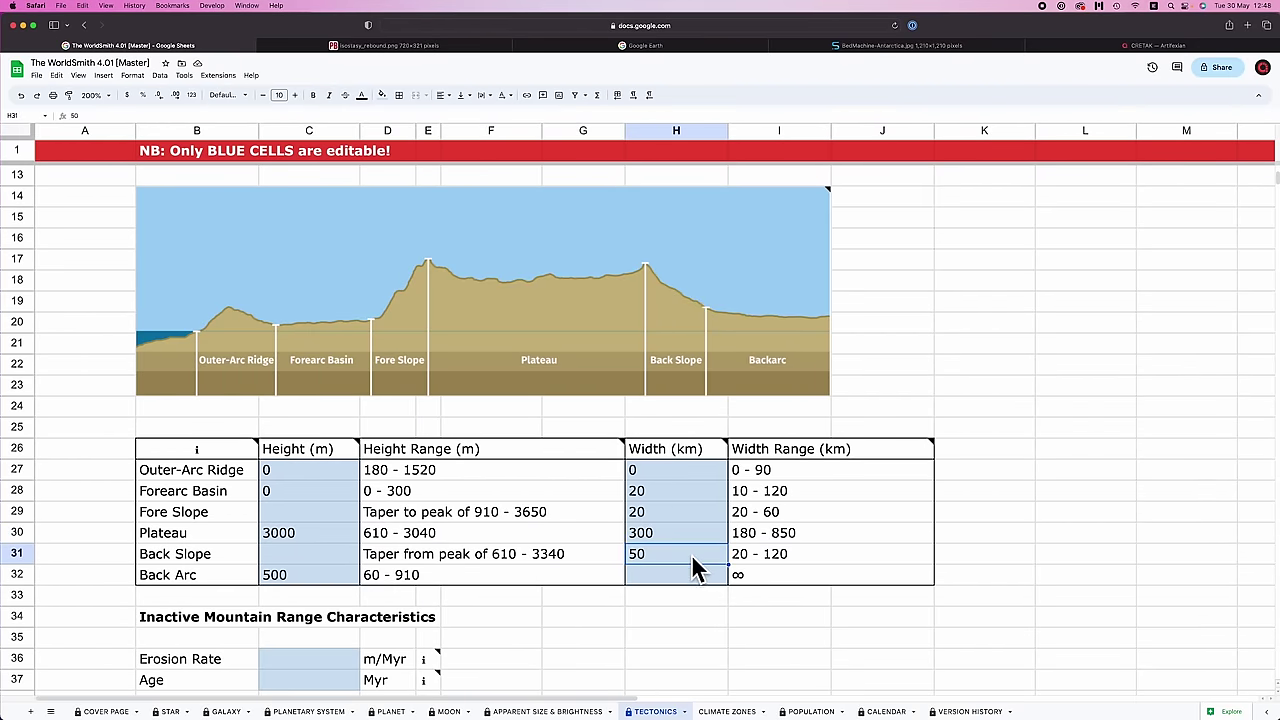
type("100")
key("Return")
- Set the Fore Slope height to 3500 m and the Back Slope height to 3200 m
left_click(316, 511)
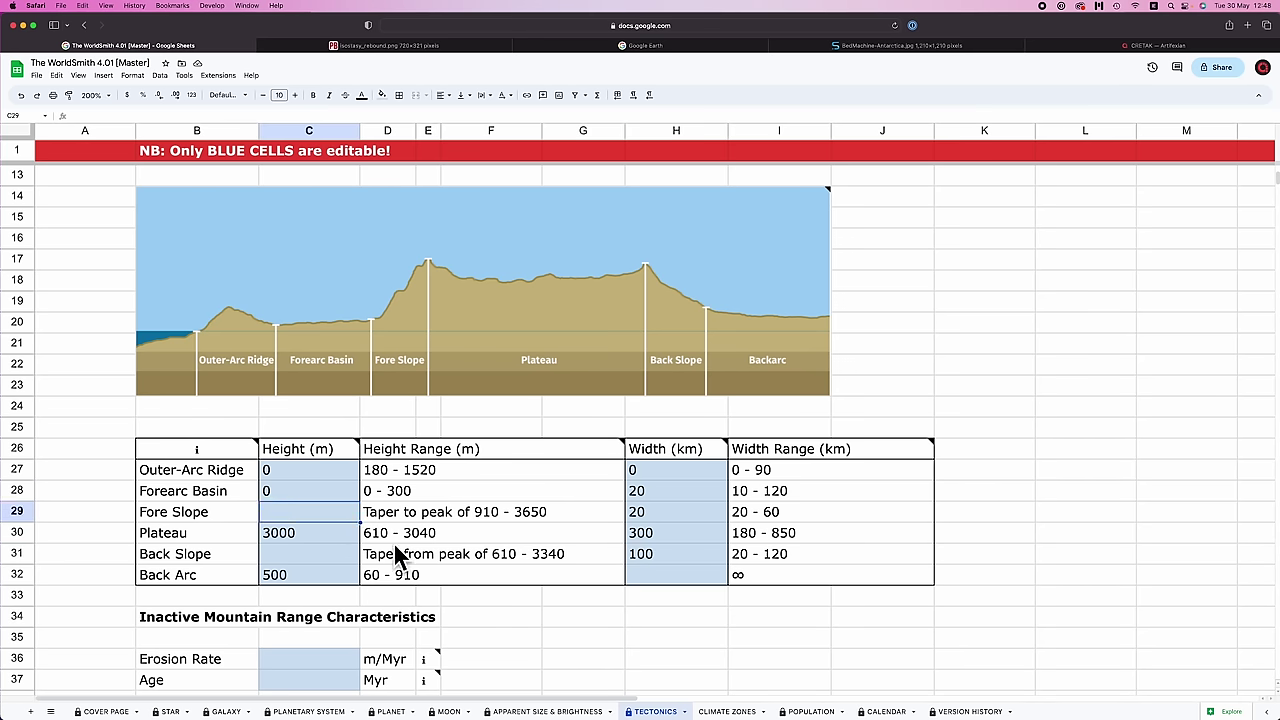
type("3500")
key("Return")
key("Down")
type("3200")
key("Return")
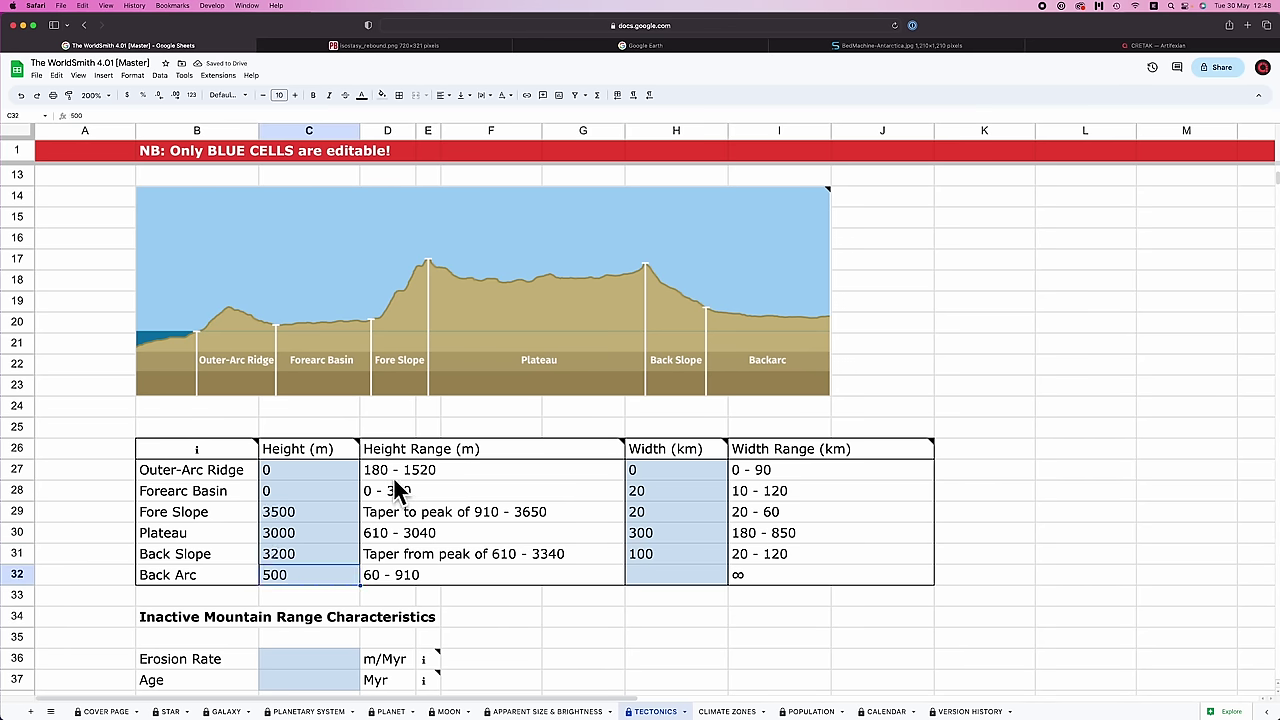
- Review the Height Range note and the Fore Slope and Plateau heights
scroll(386, 471, "up", 5)
scroll(448, 486, "down", 3)
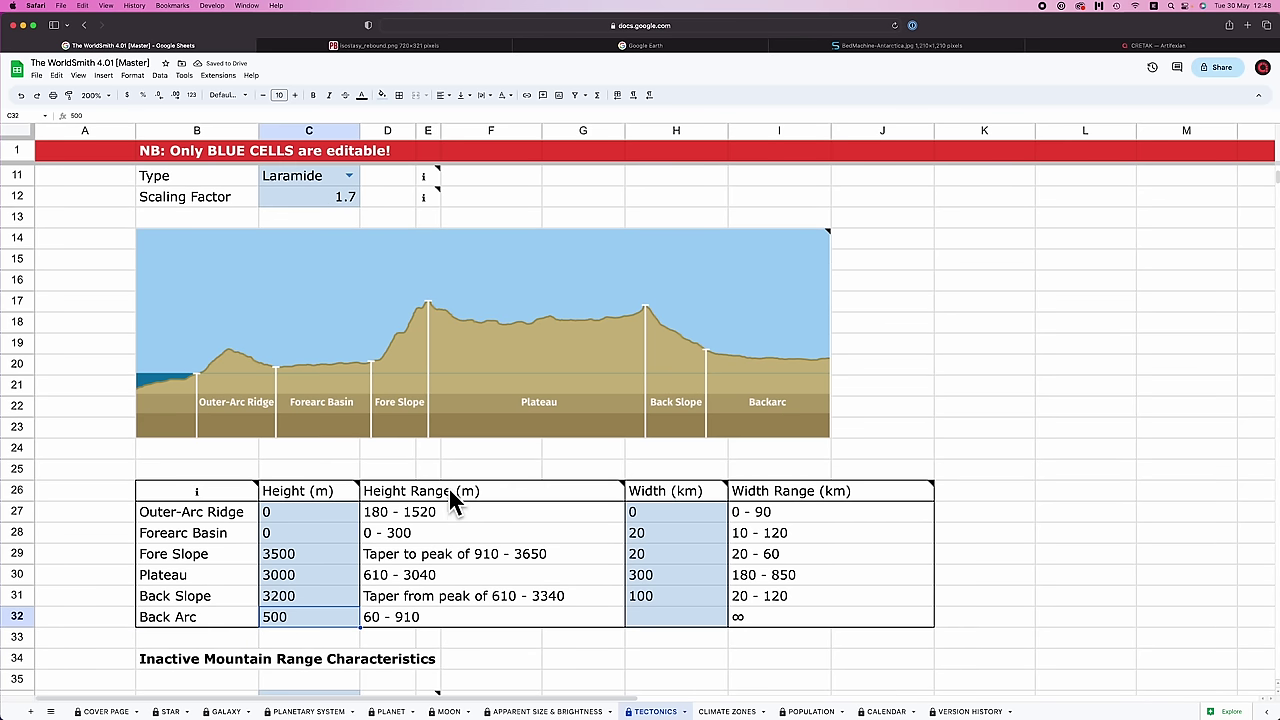
scroll(448, 486, "down", 3)
left_click(386, 408)
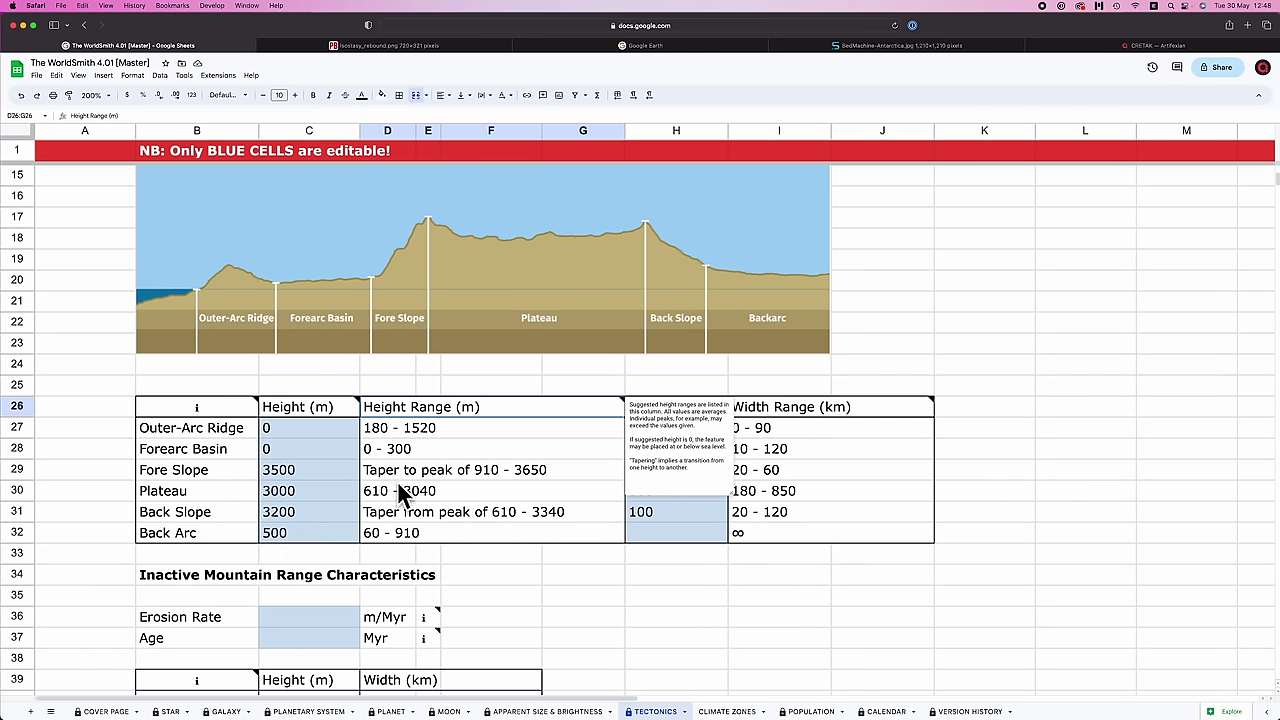
left_click(380, 478)
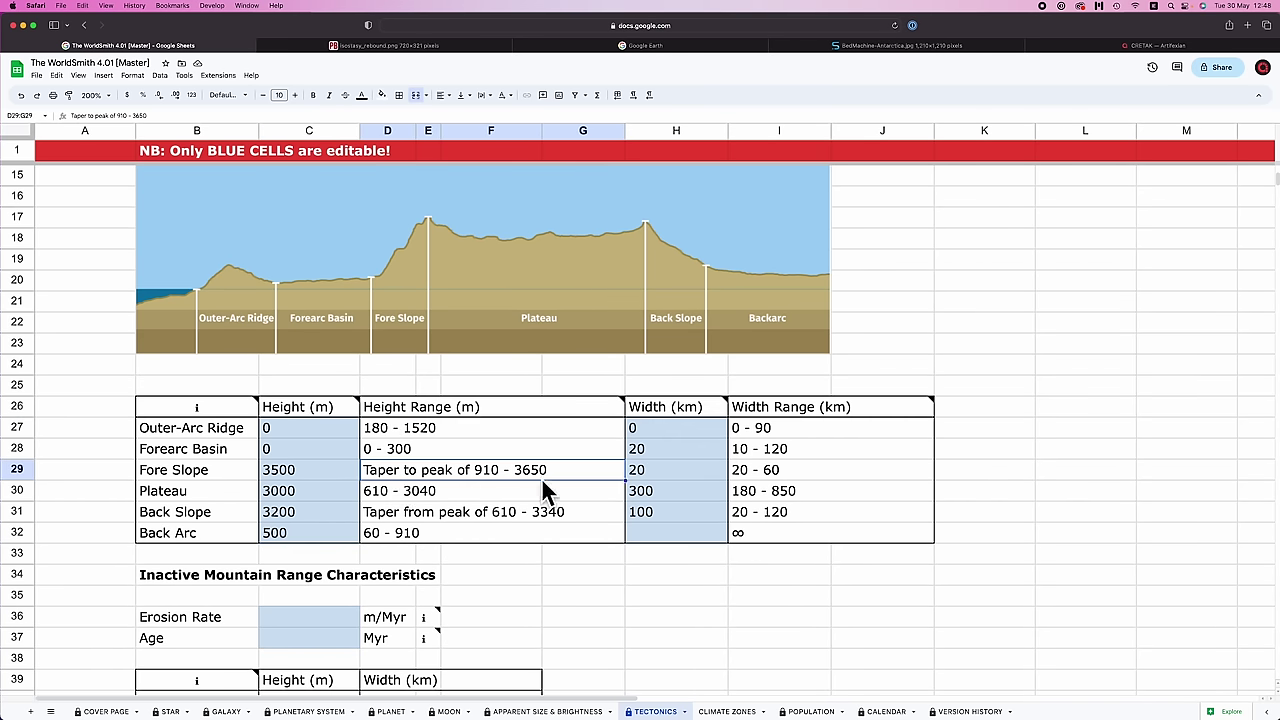
left_click(285, 478)
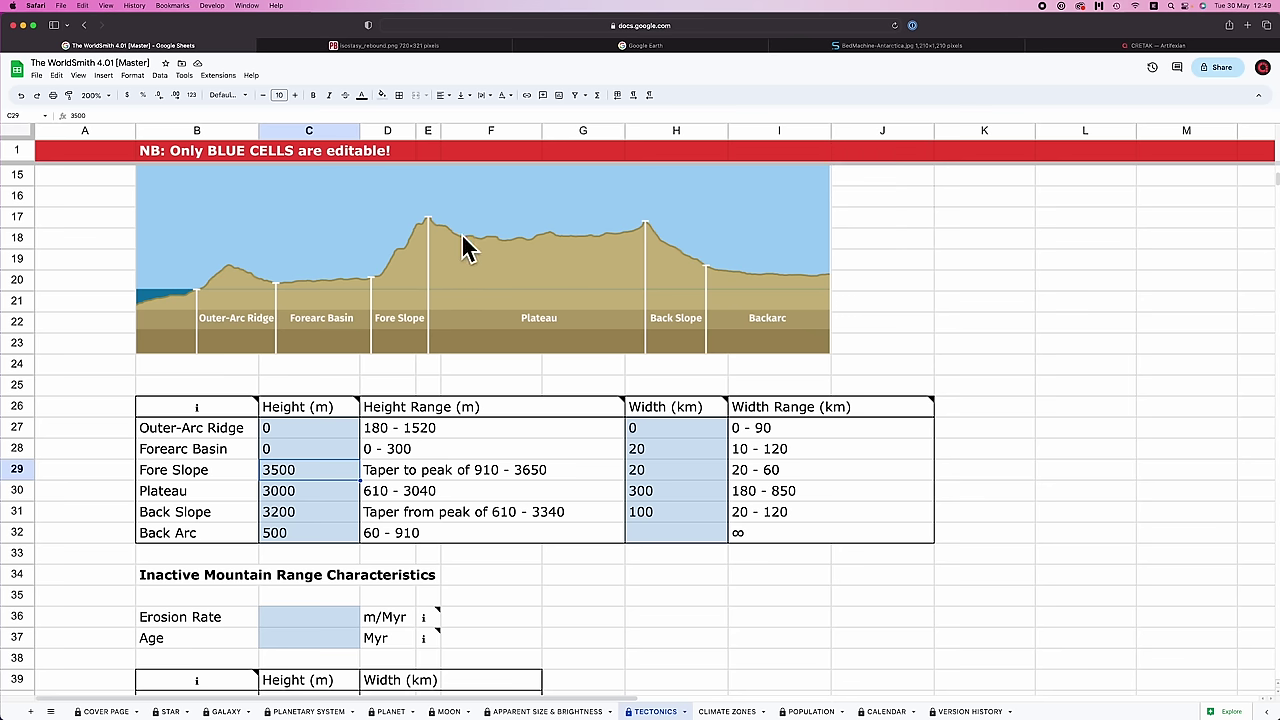
left_click(292, 490)
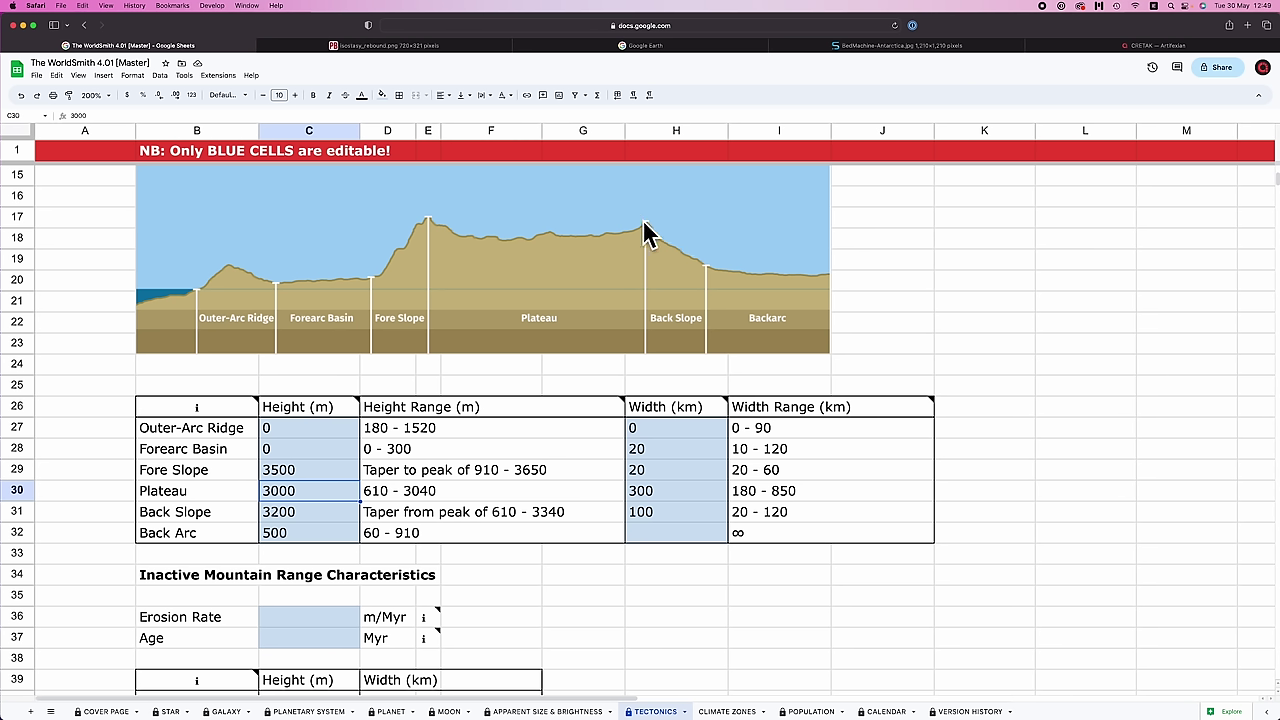
mouse_move(648, 232)
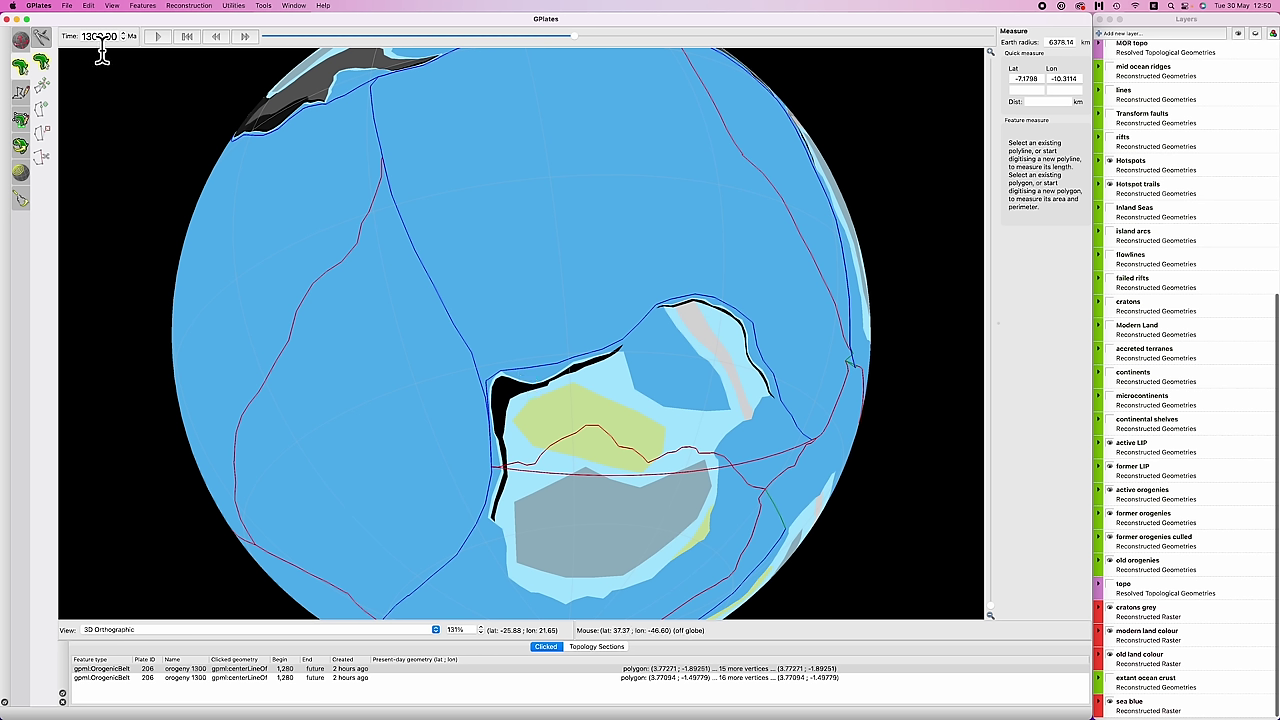
- Calculate 1300-1150 in Spotlight, then return to the spreadsheet
key("super+space")
type("1300-")
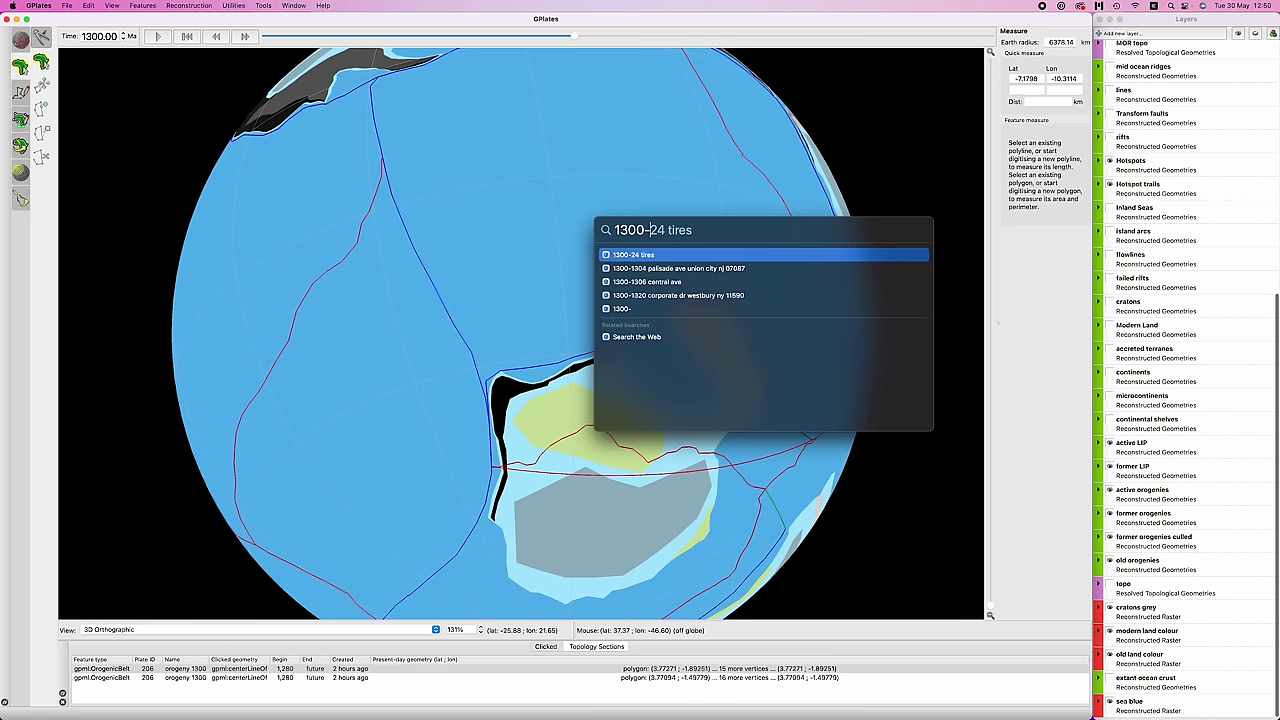
type("1150")
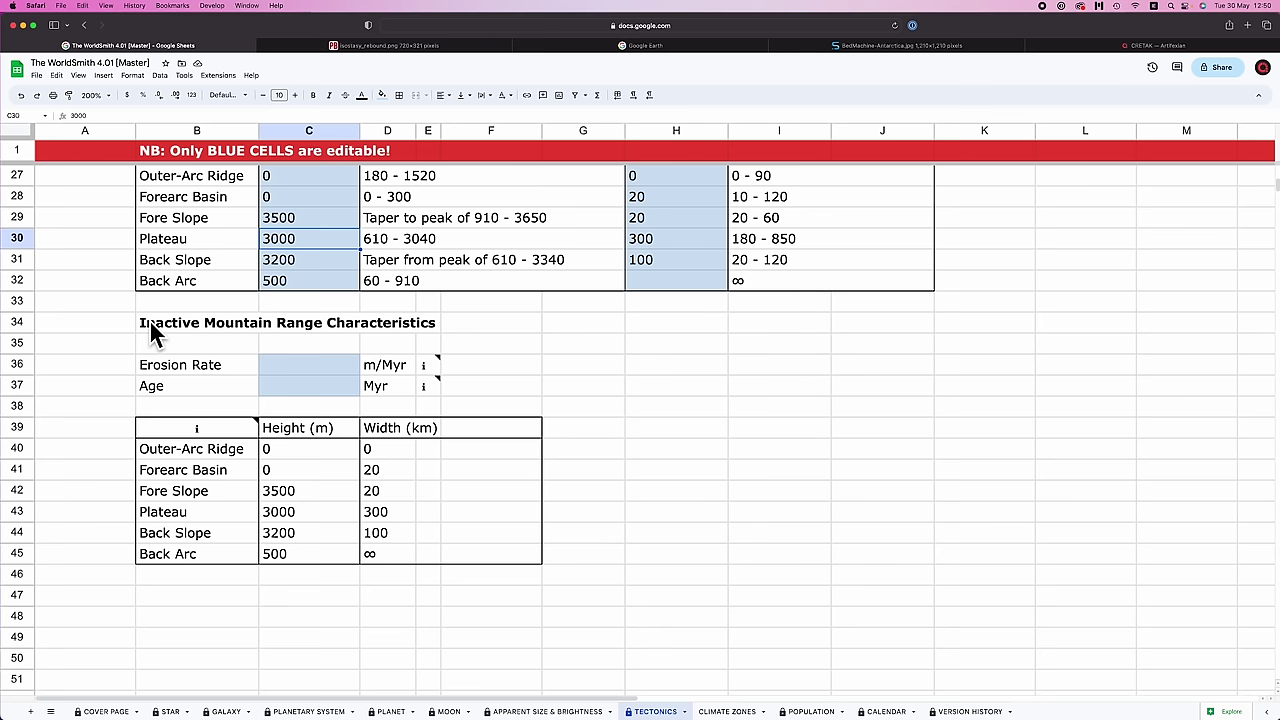
left_click(150, 322)
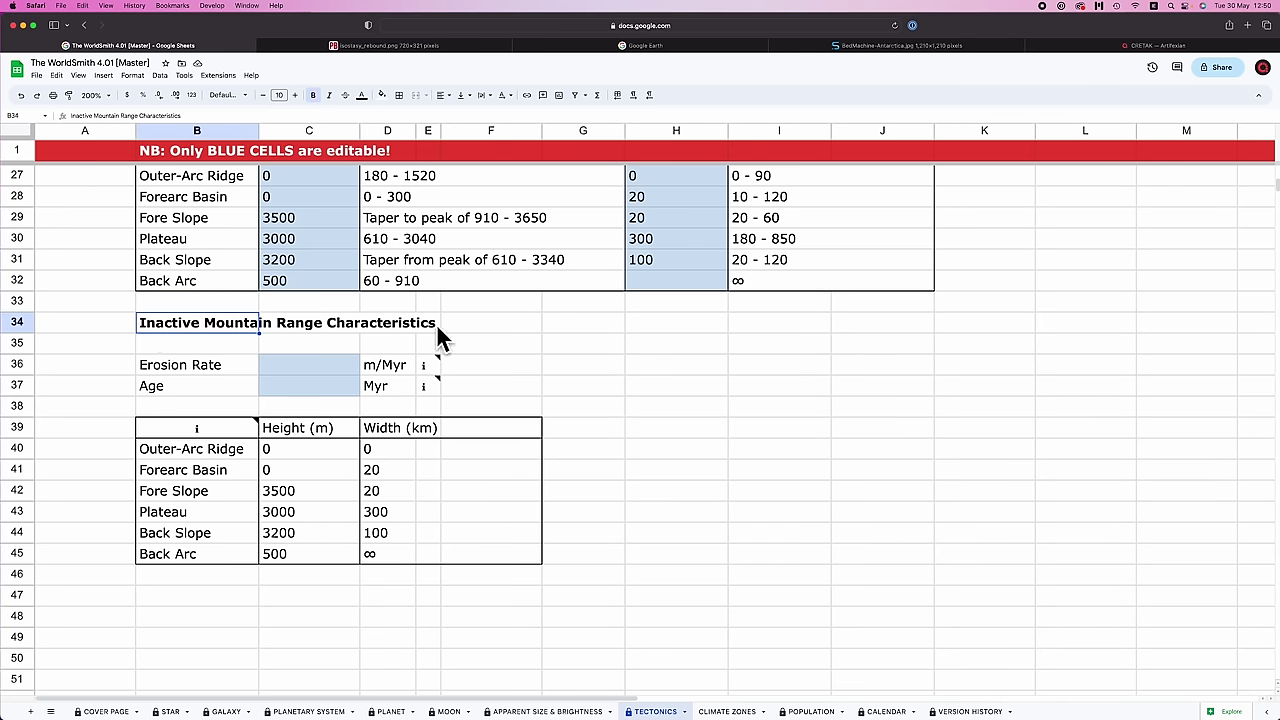
- Enter Age 150 Myr and Erosion Rate 4.6 m/Myr for the inactive range
left_click(176, 366)
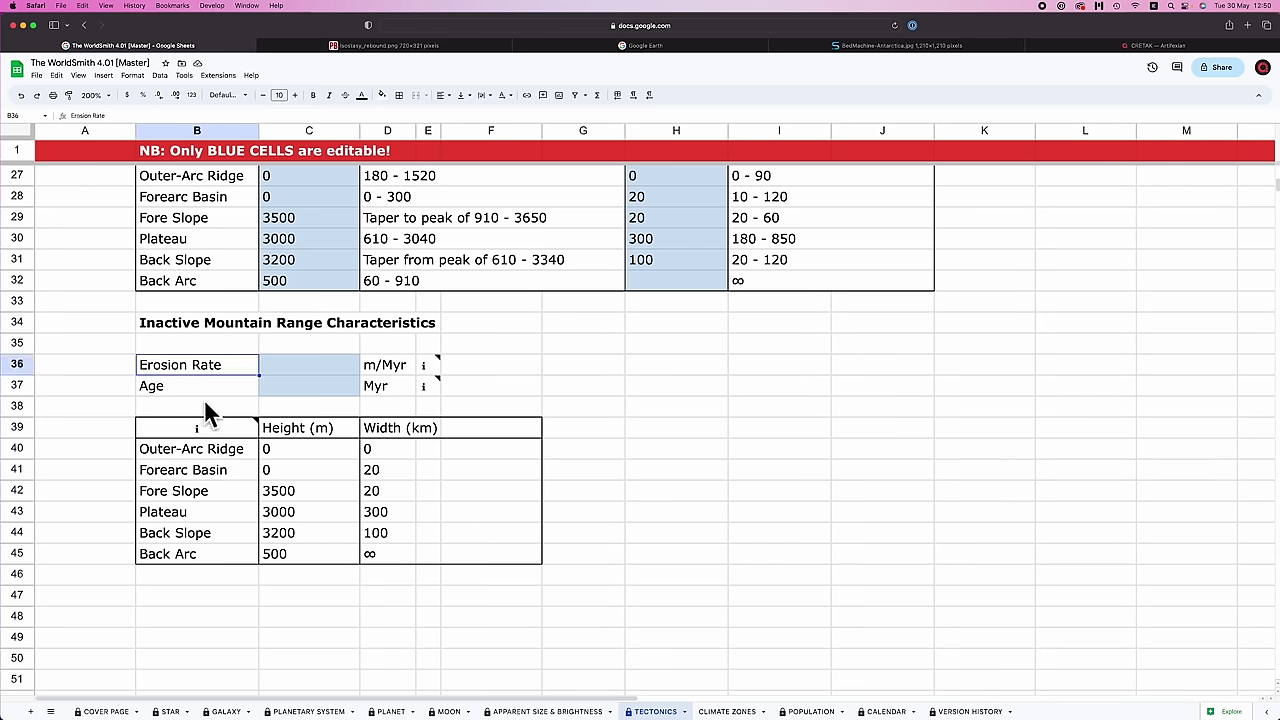
left_click(200, 390)
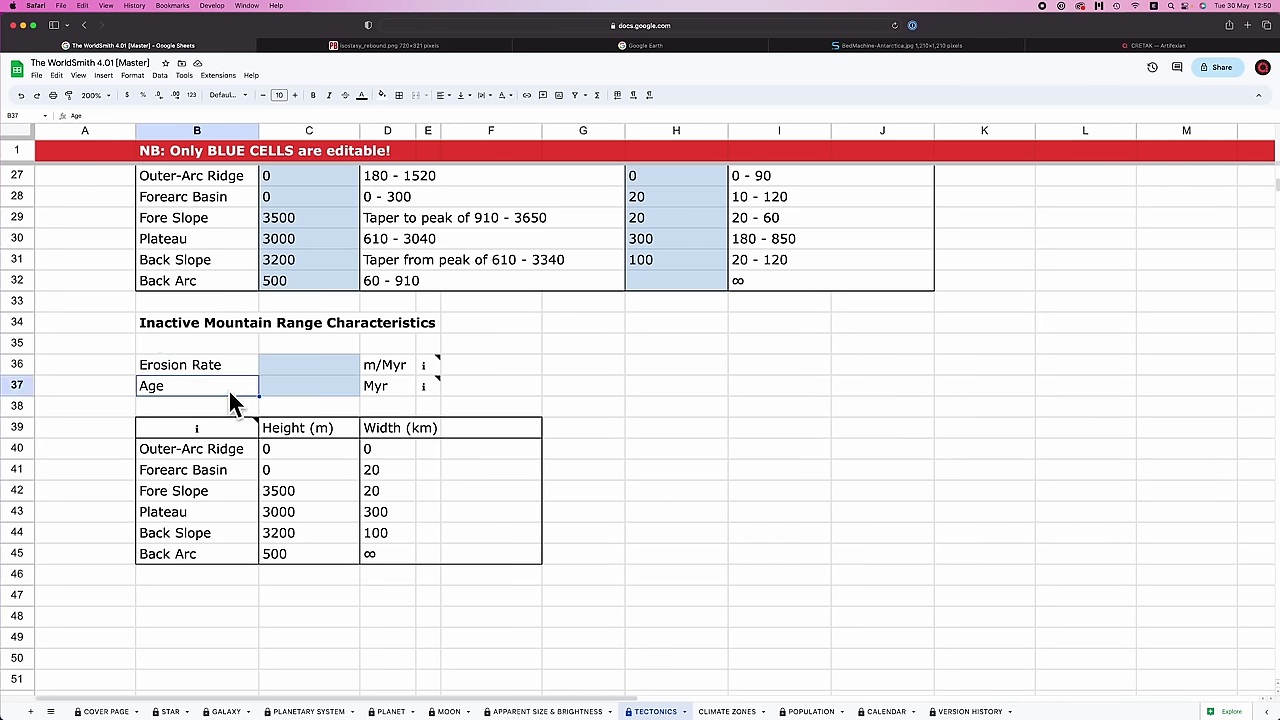
left_click(310, 390)
type("150")
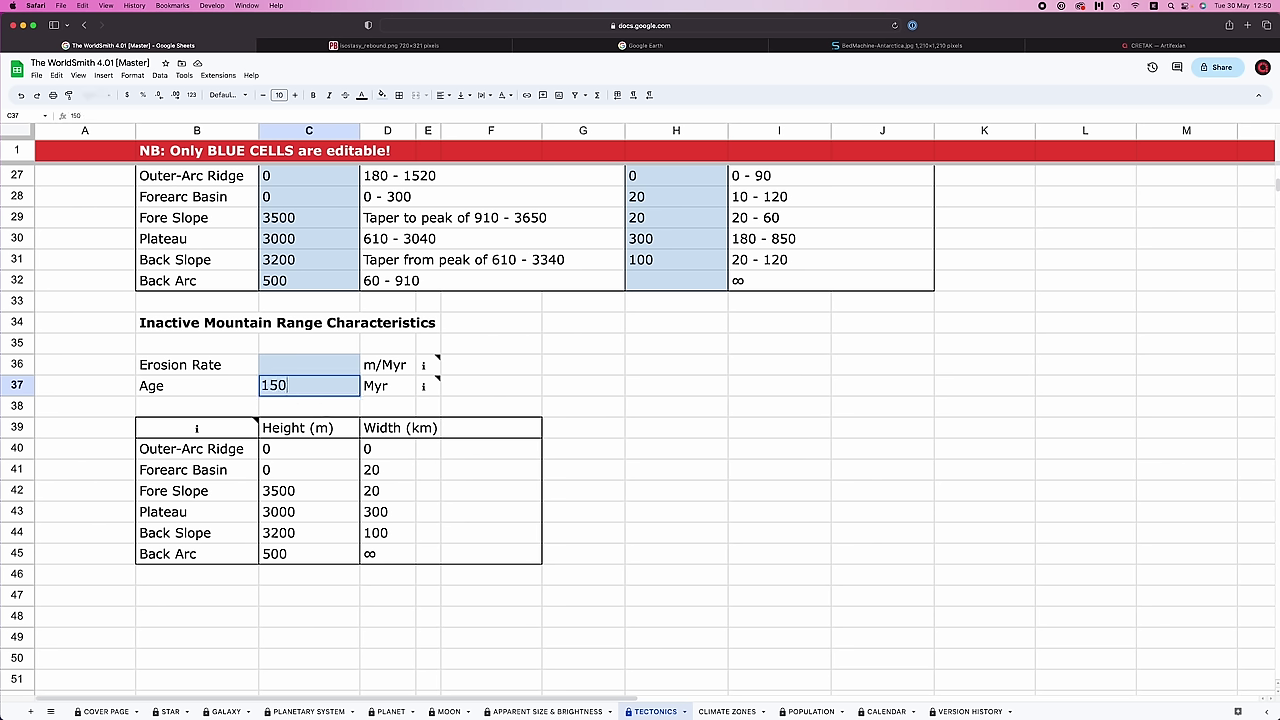
key("Return")
left_click(310, 373)
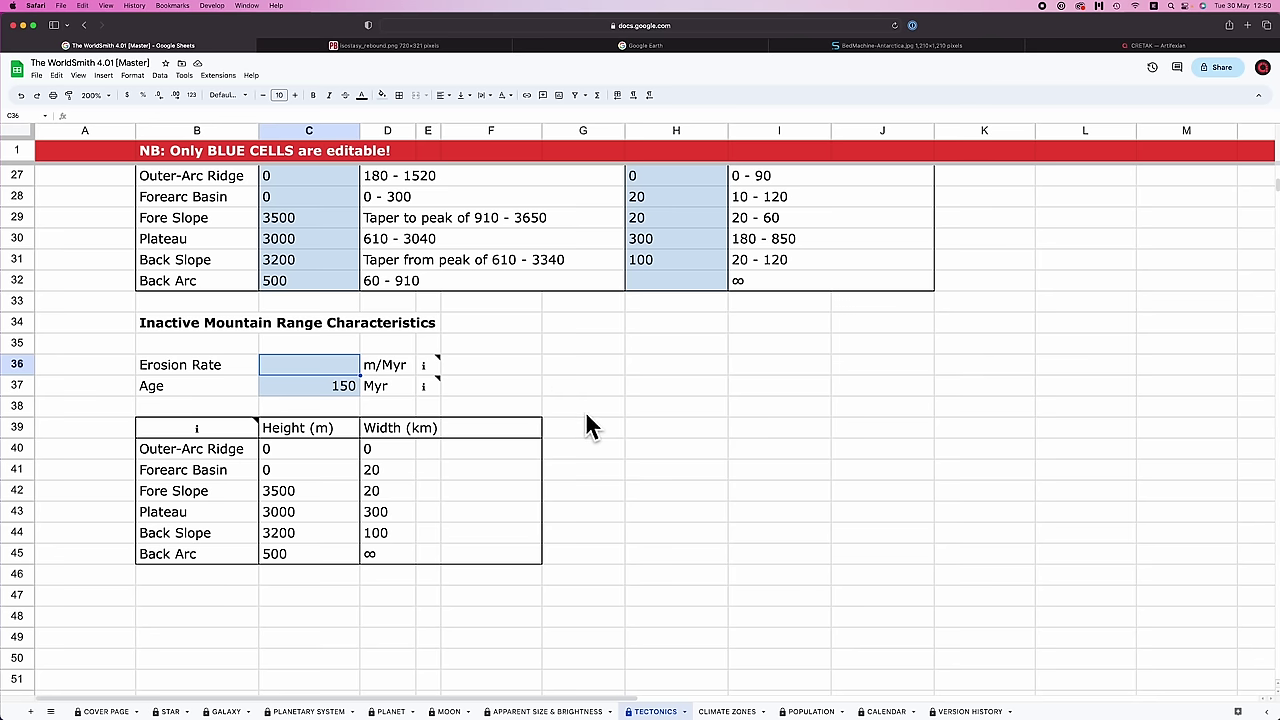
type("4.6")
key("Return")
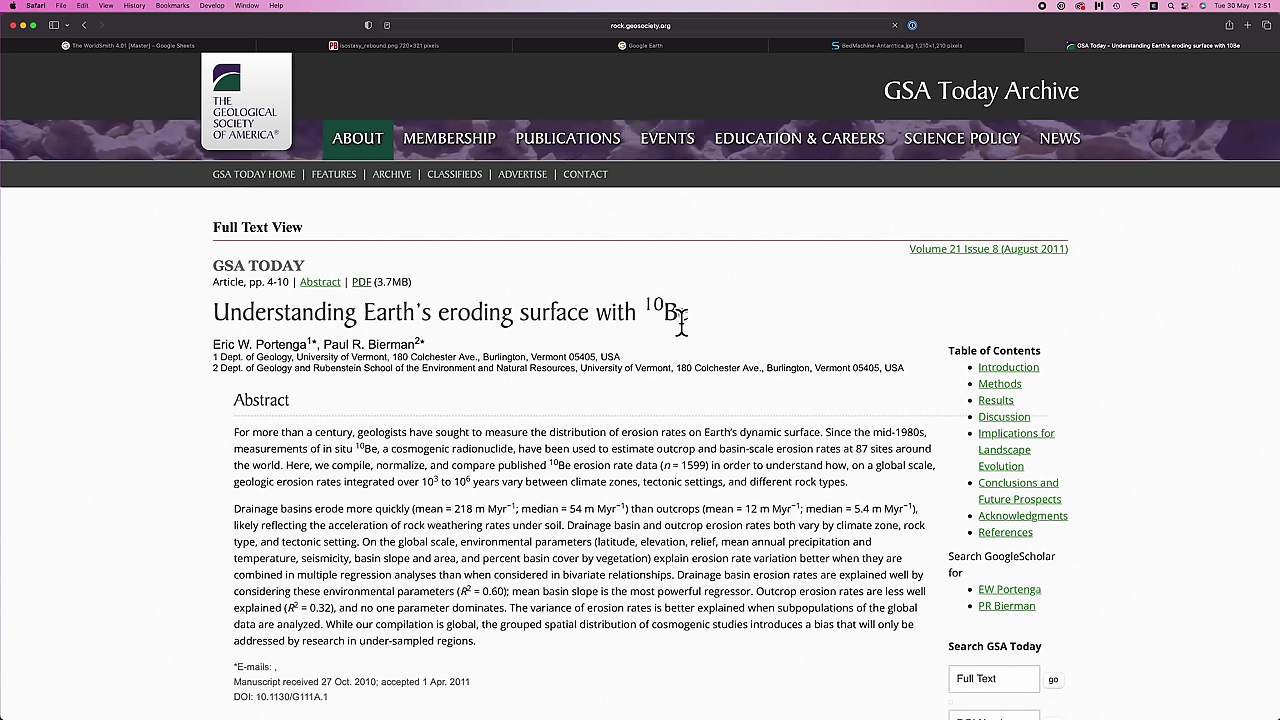
- Scroll to the article's Results and open Figure 4's regression table
scroll(700, 325, "down", 20)
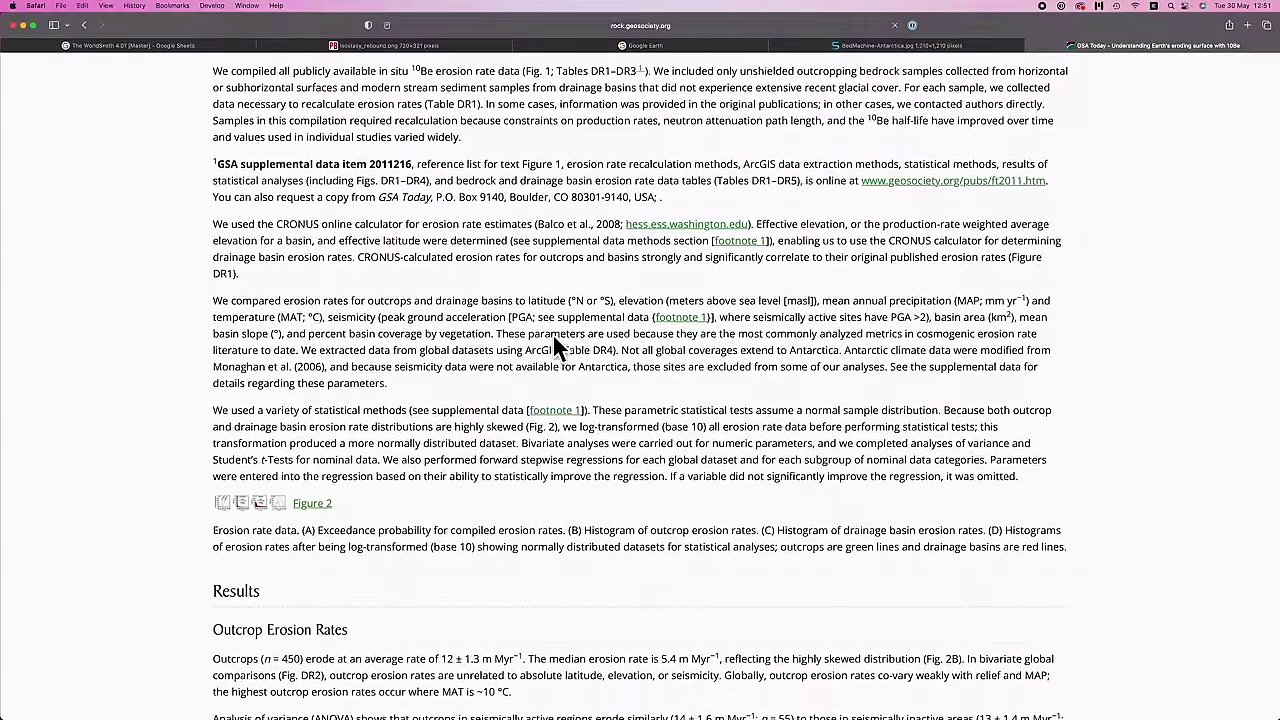
scroll(552, 332, "down", 3)
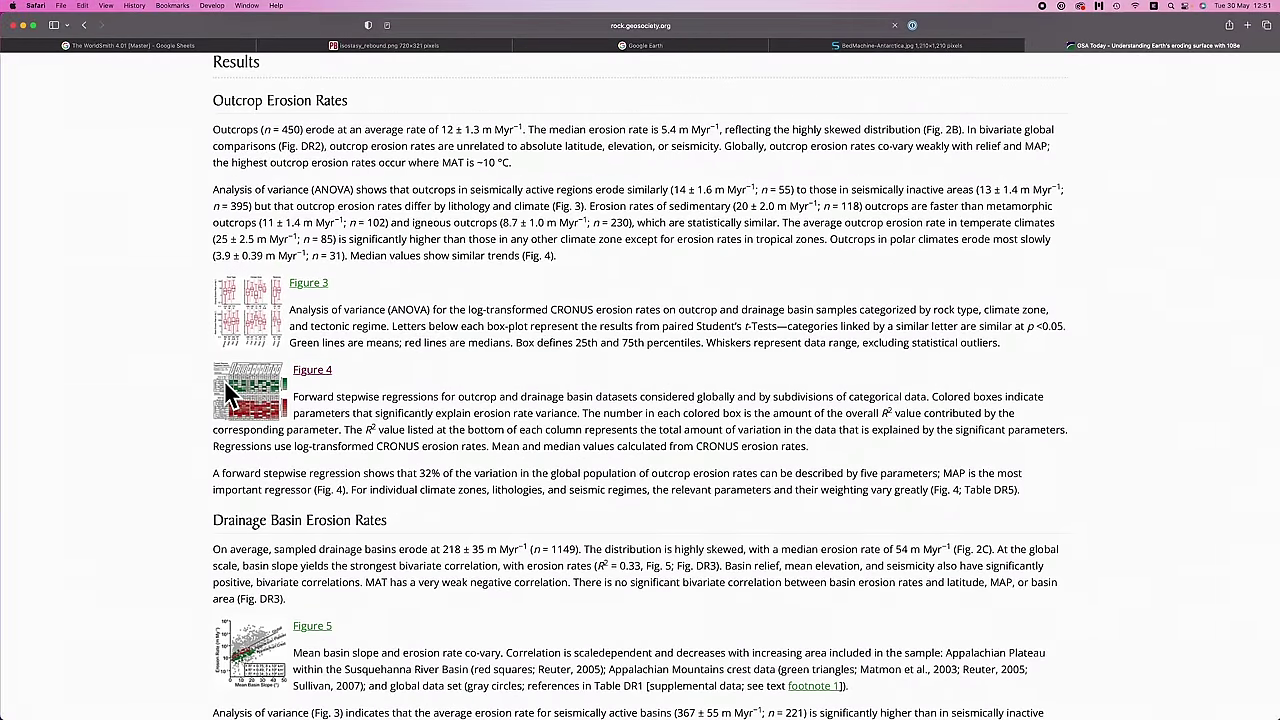
left_click(232, 392)
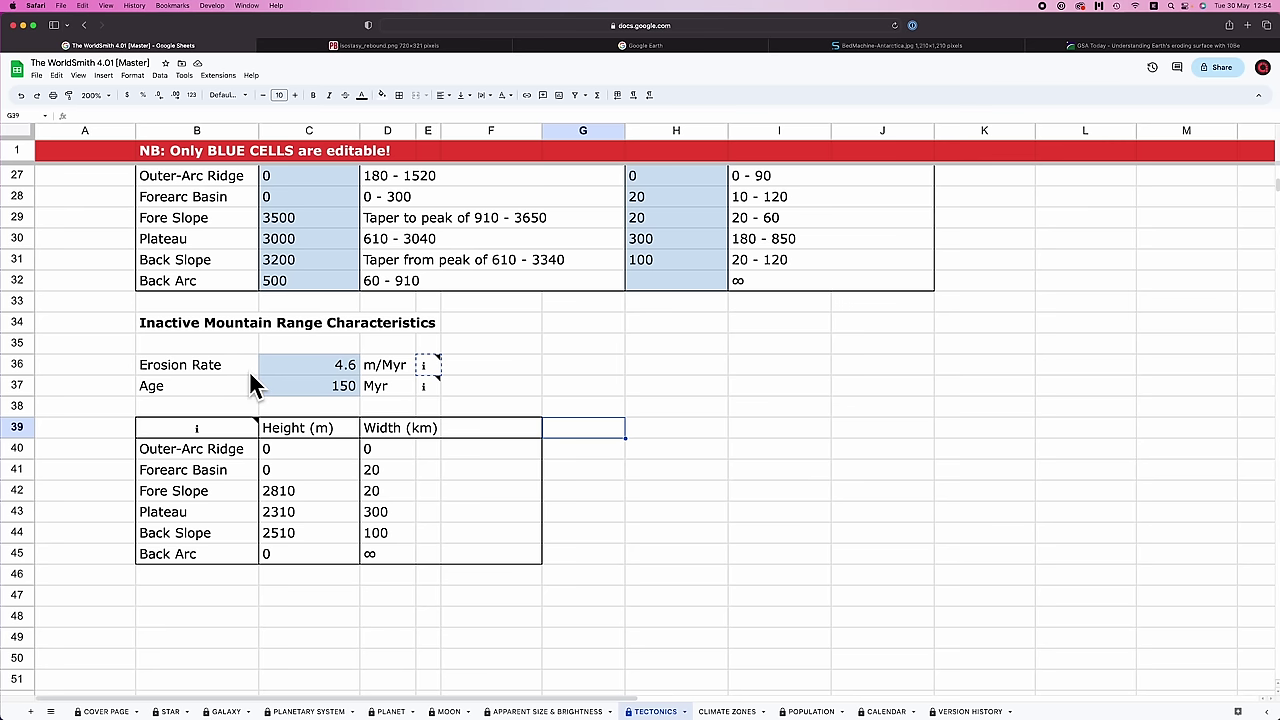
left_click(295, 365)
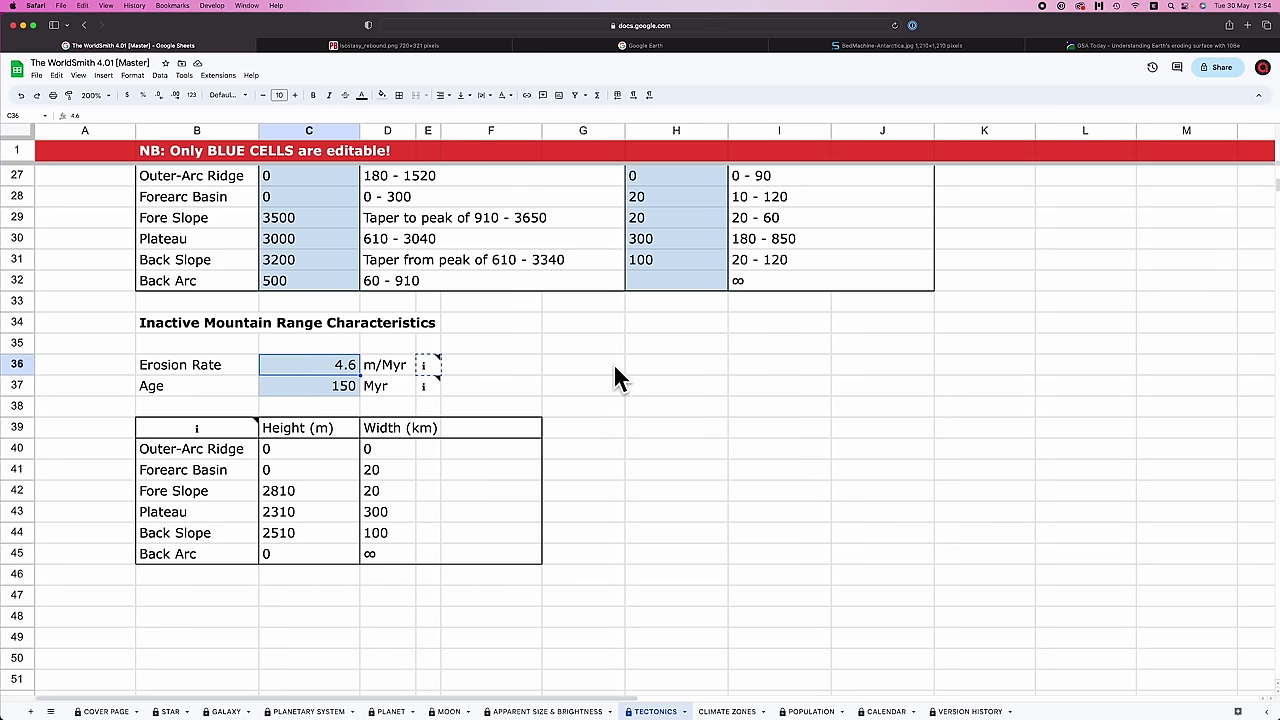
left_click(583, 470)
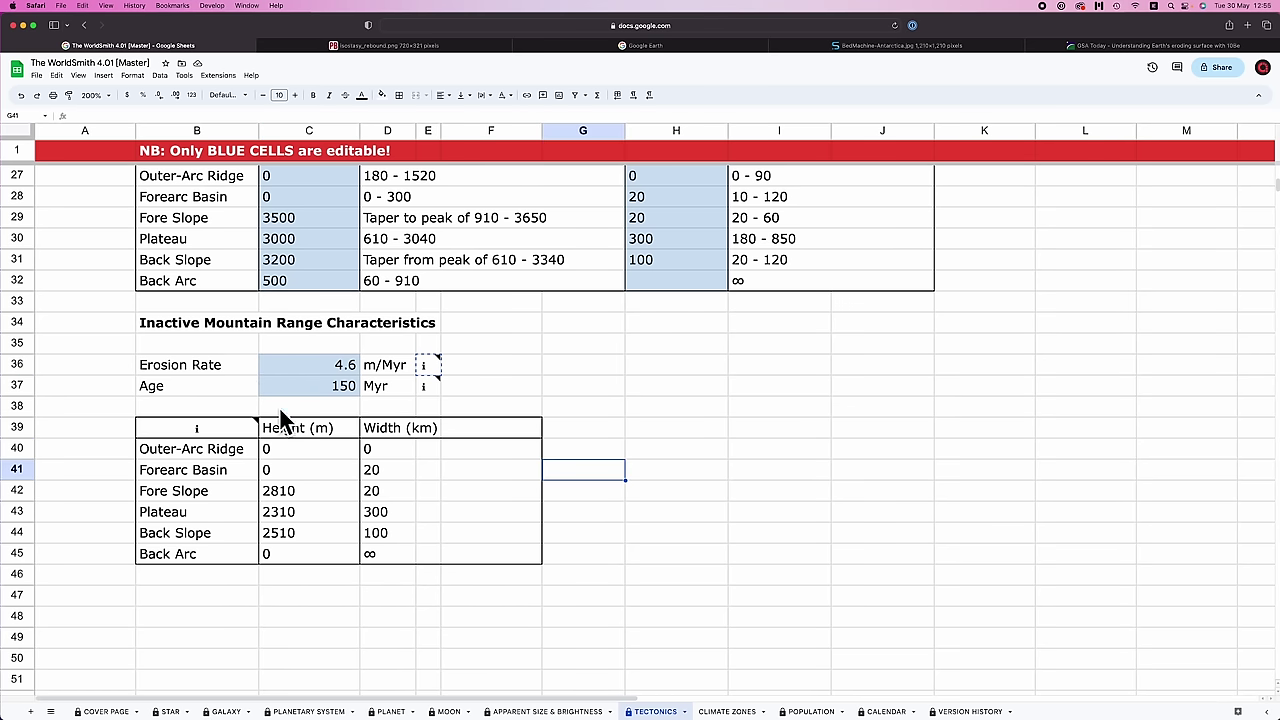
left_click(237, 424)
left_click(499, 552, "shift")
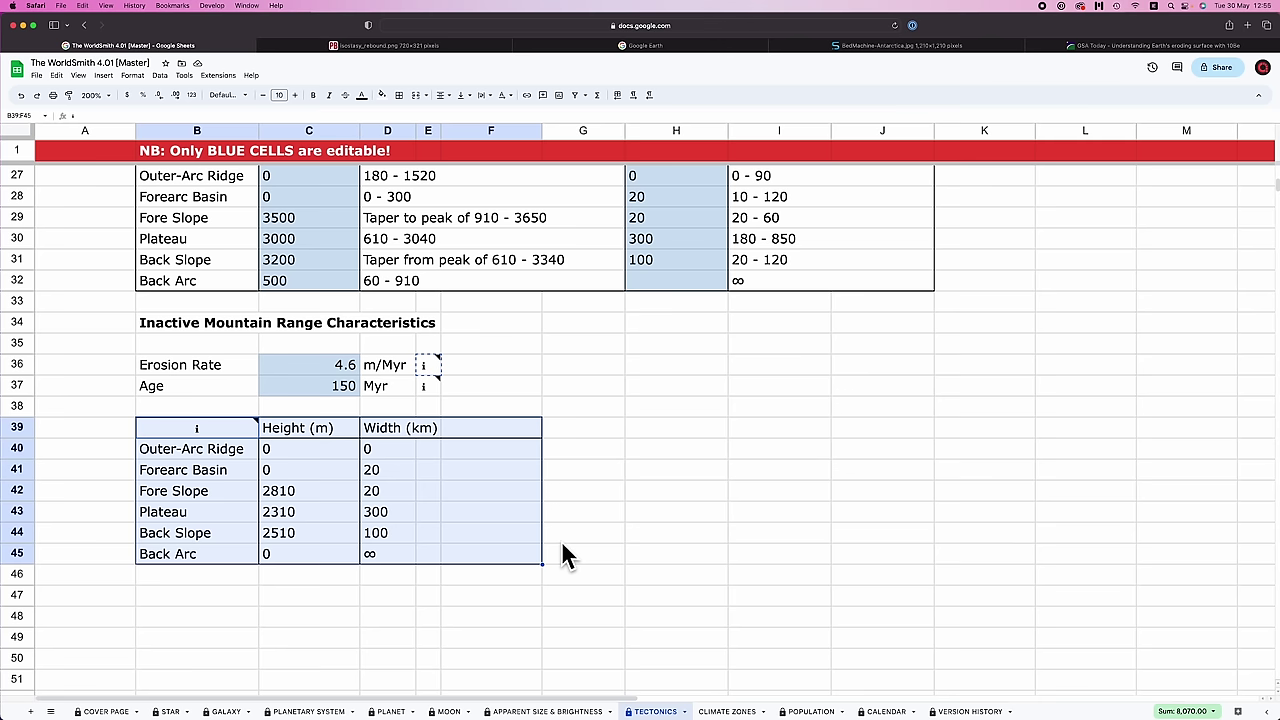
left_click(575, 512)
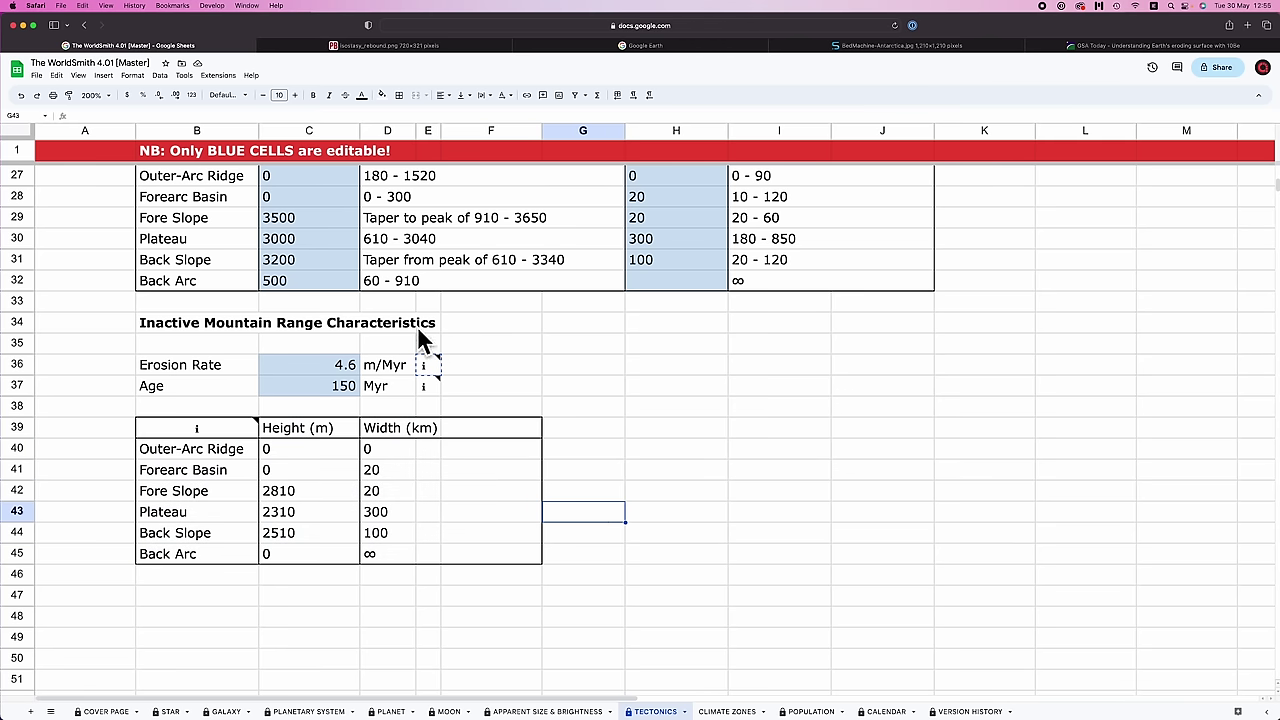
scroll(303, 235, "up", 3)
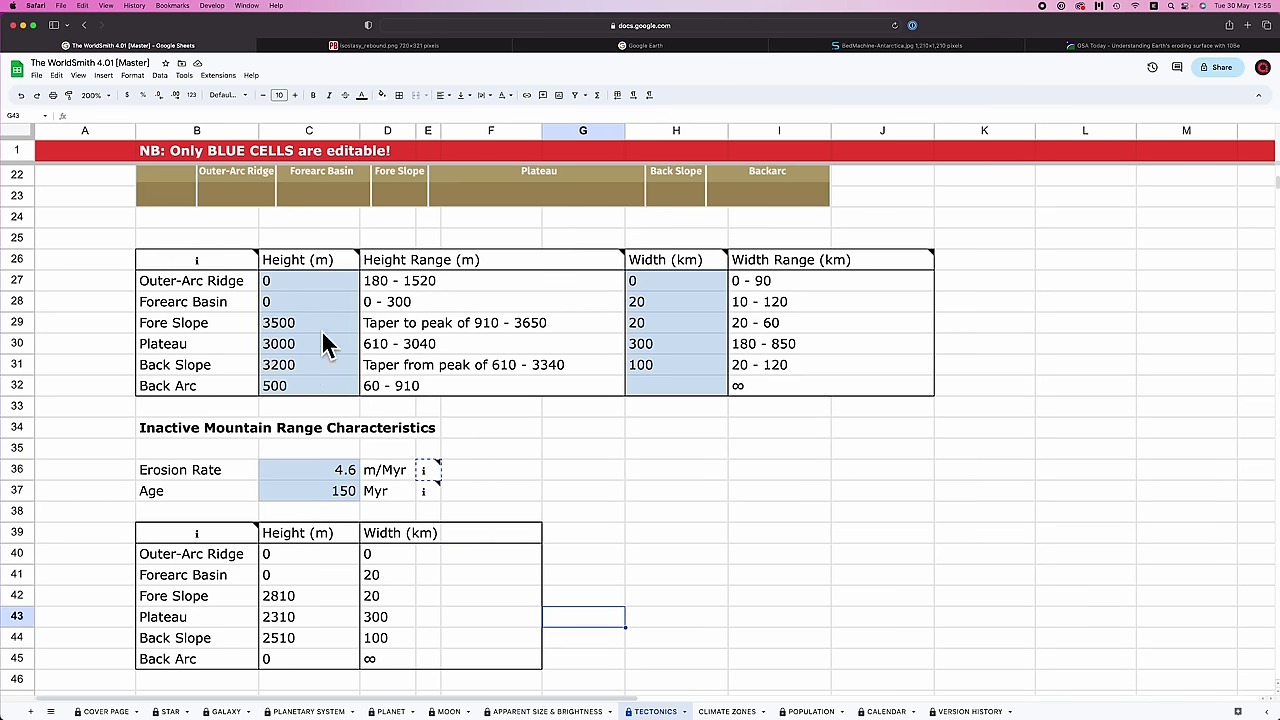
scroll(330, 325, "up", 3)
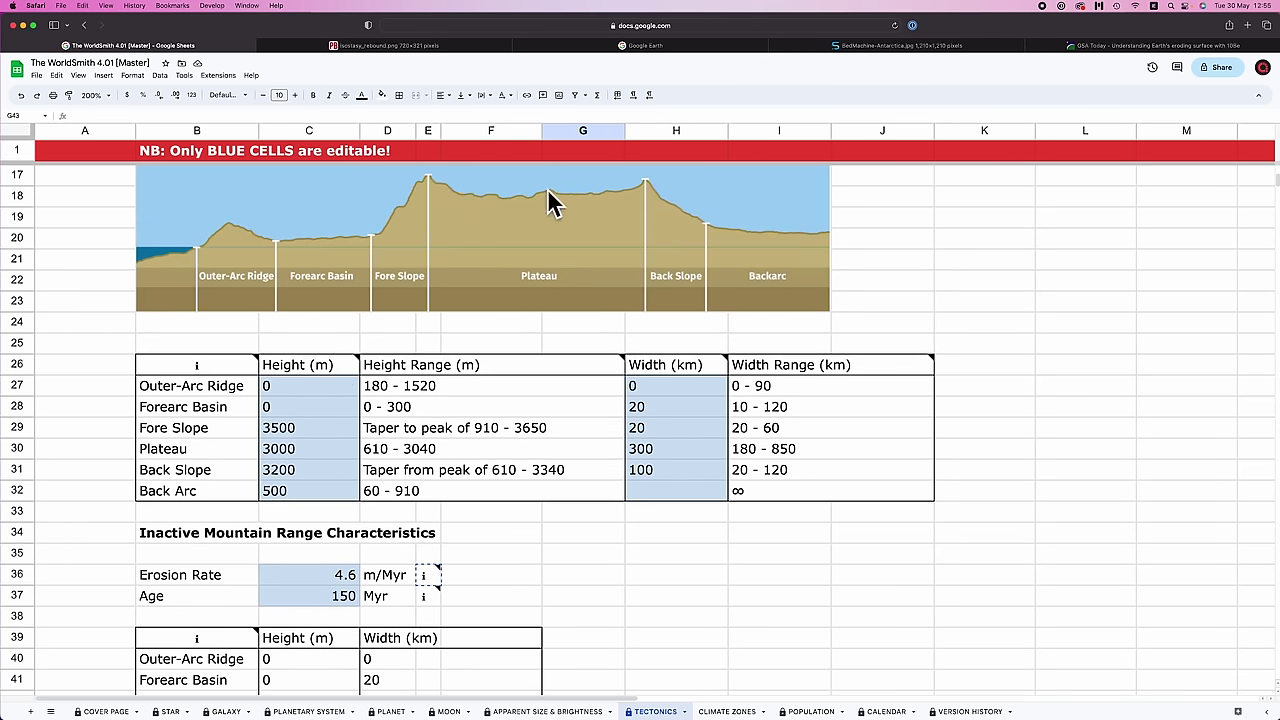
left_click(312, 449)
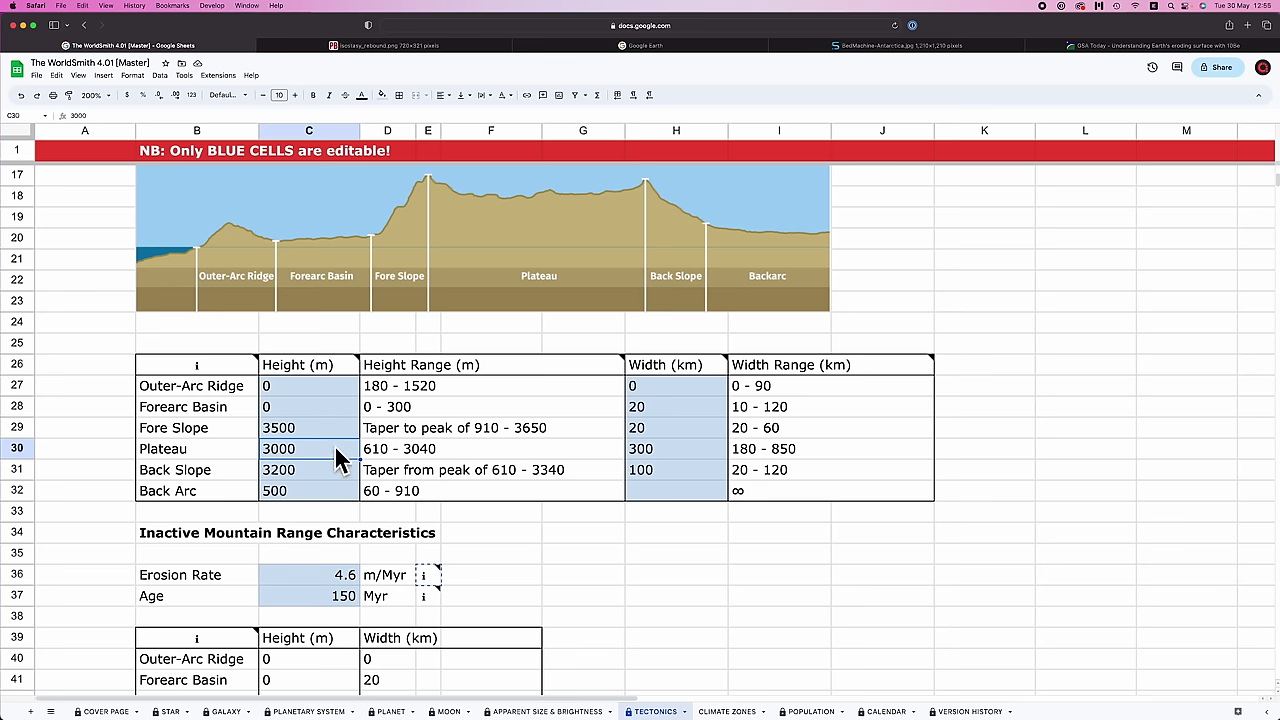
scroll(376, 418, "down", 5)
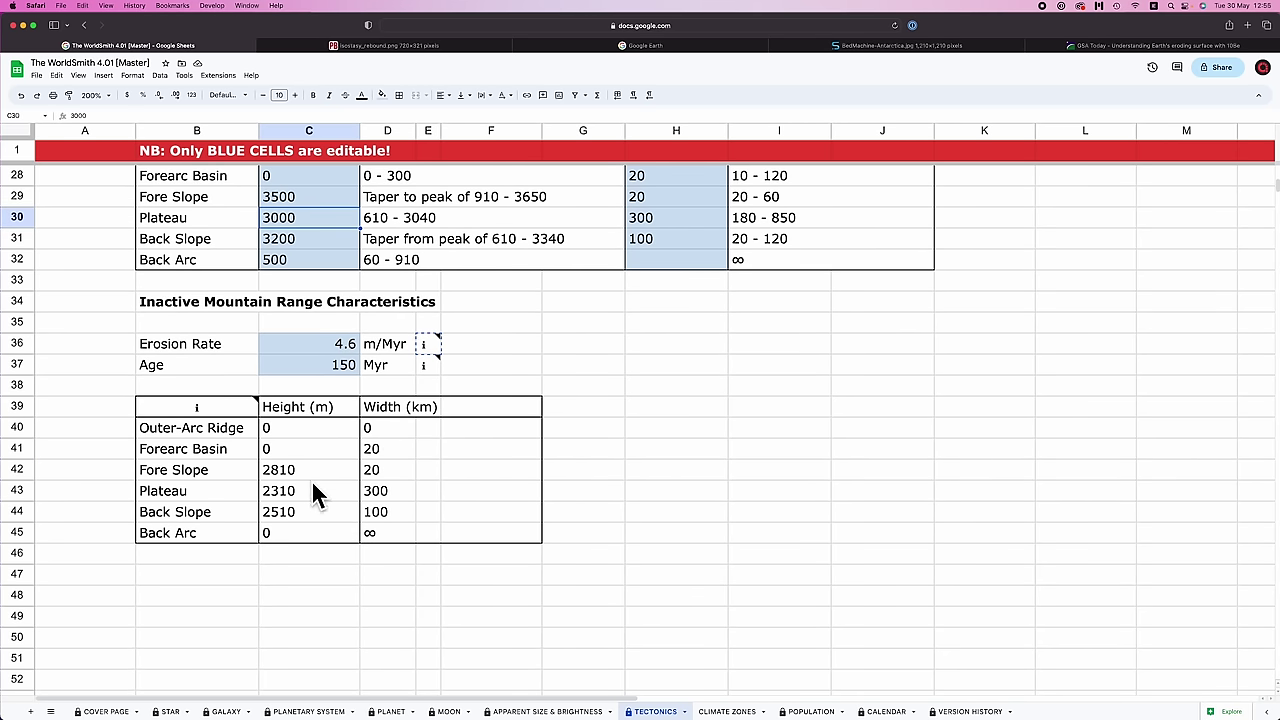
left_click(279, 491)
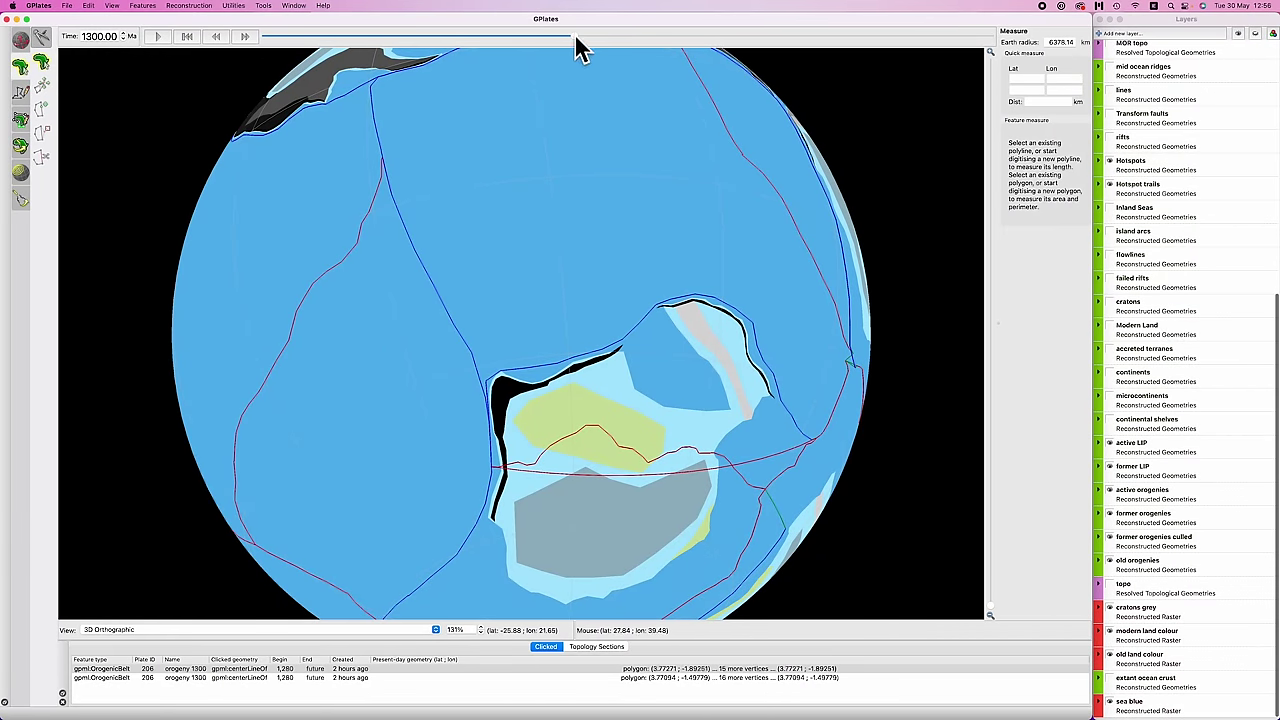
- Drag the time slider forward from 1300 Ma toward about 1171 Ma
left_click_drag(578, 38, 557, 145)
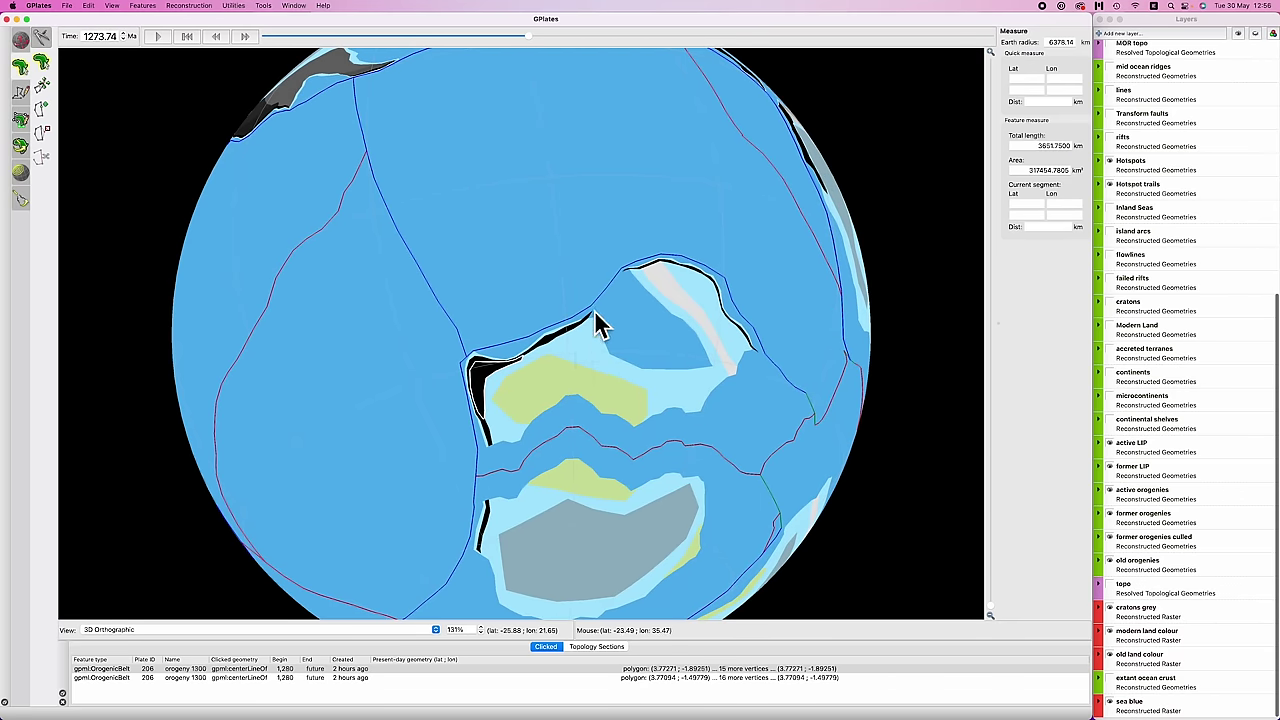
mouse_move(546, 38)
left_mouse_down()
mouse_move(540, 48)
mouse_move(566, 40)
left_mouse_up()
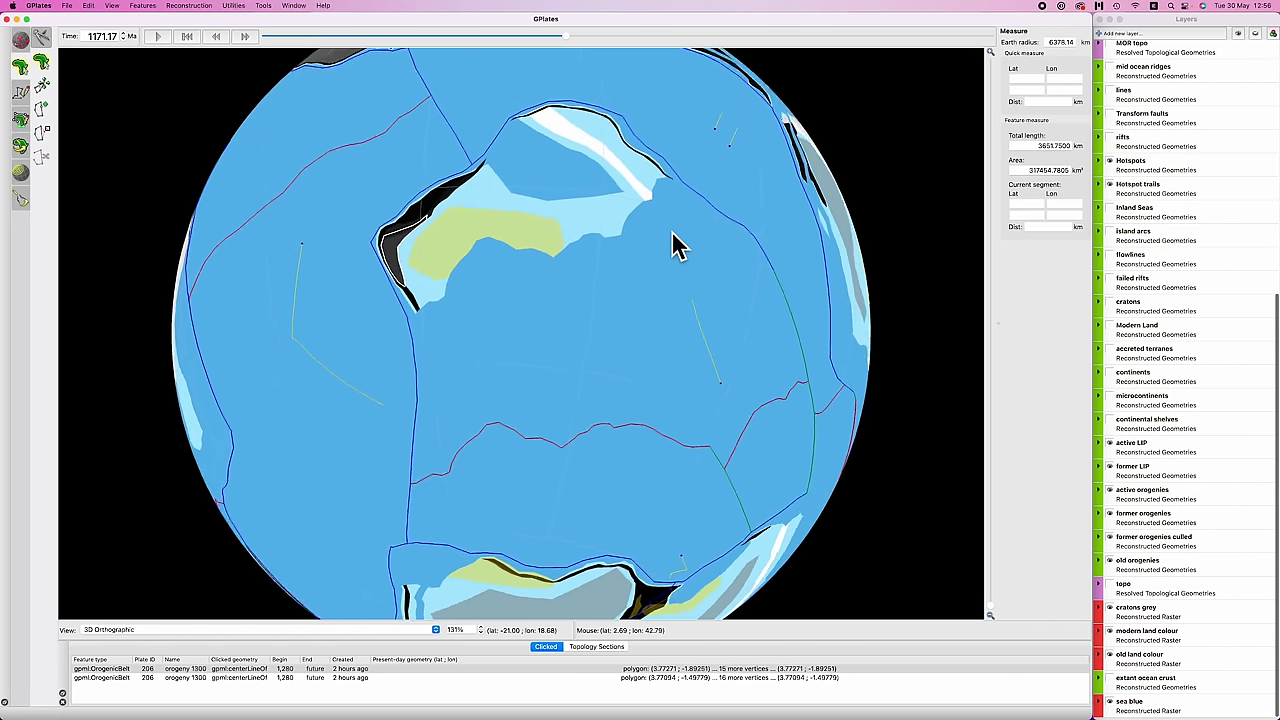
key("super+Tab")
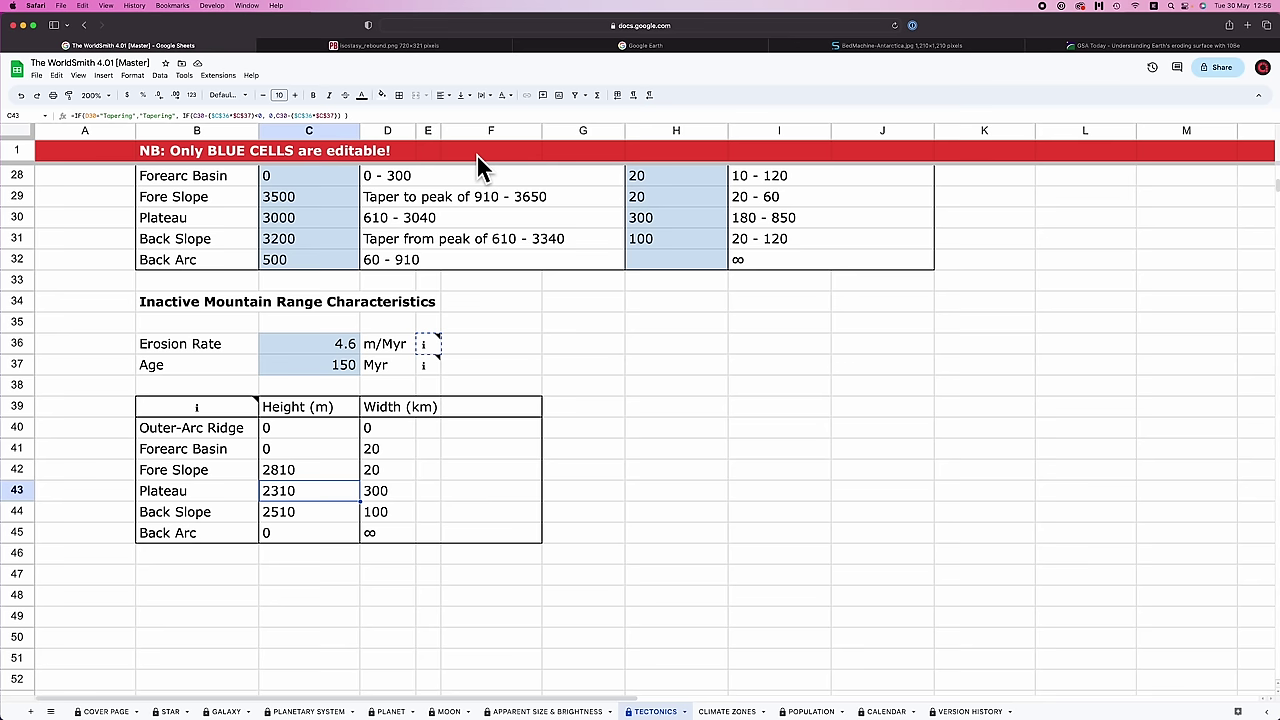
scroll(529, 331, "up", 2)
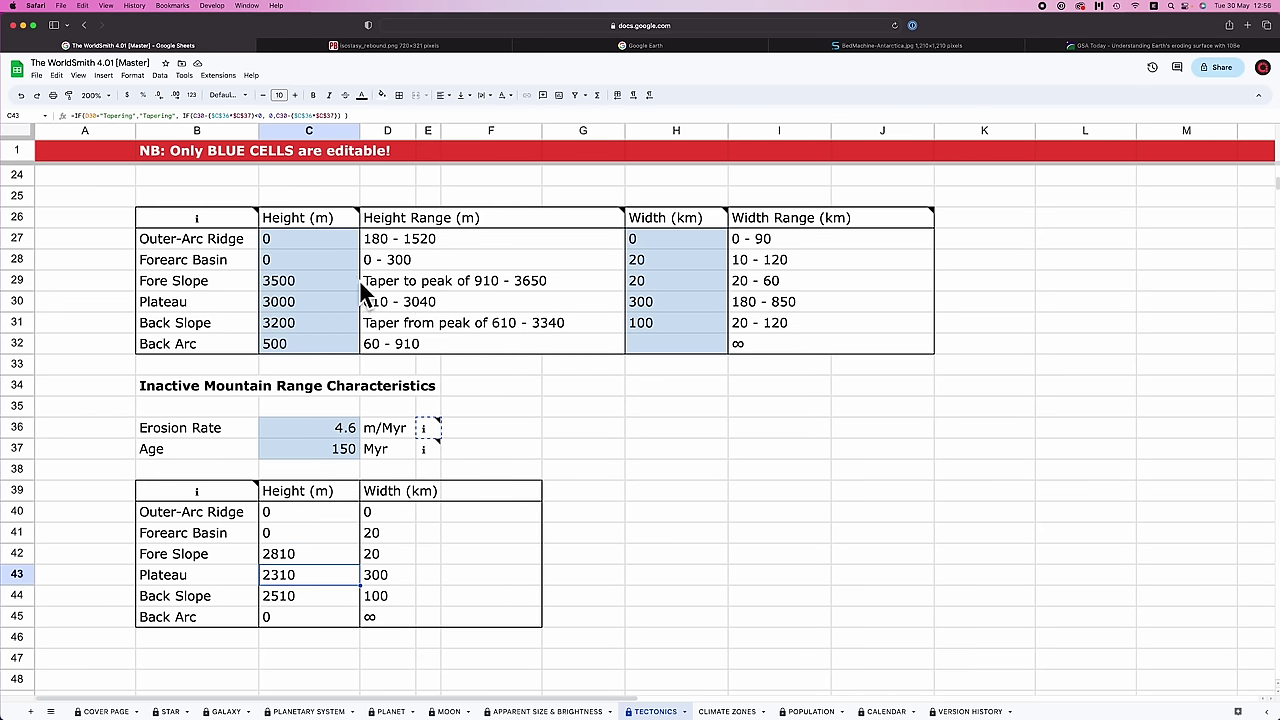
scroll(500, 292, "up", 1)
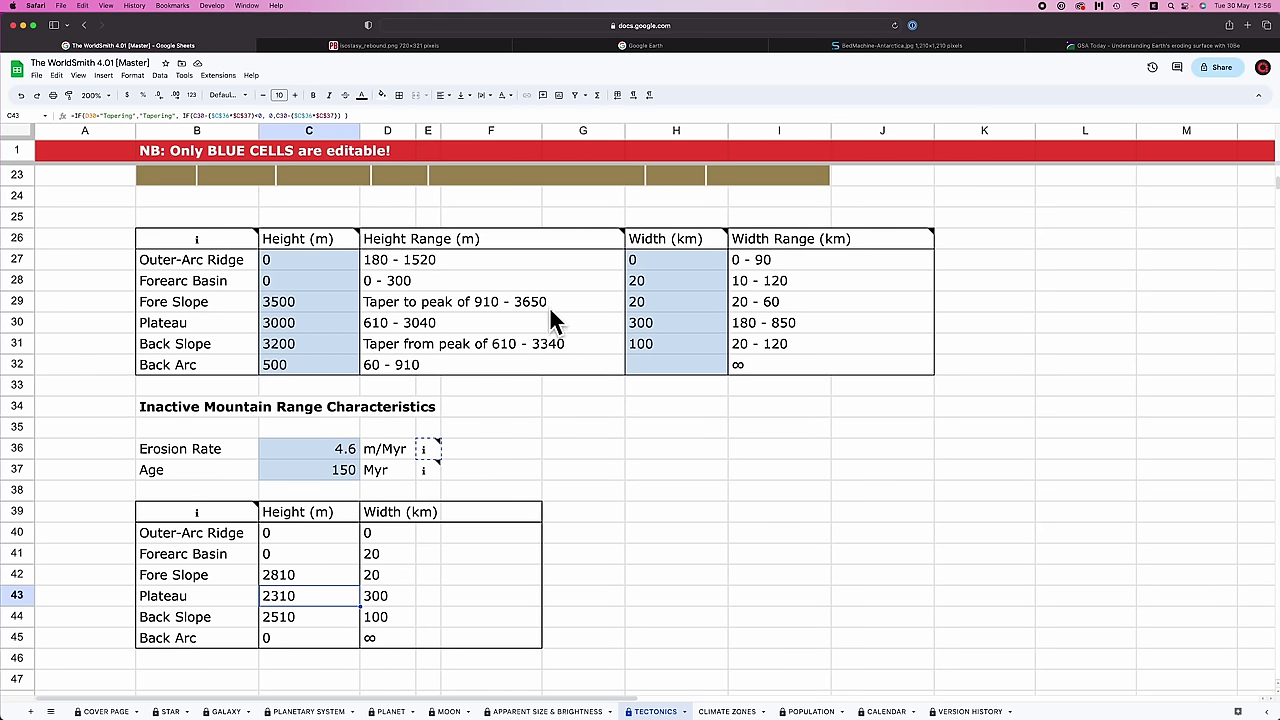
left_click(295, 304)
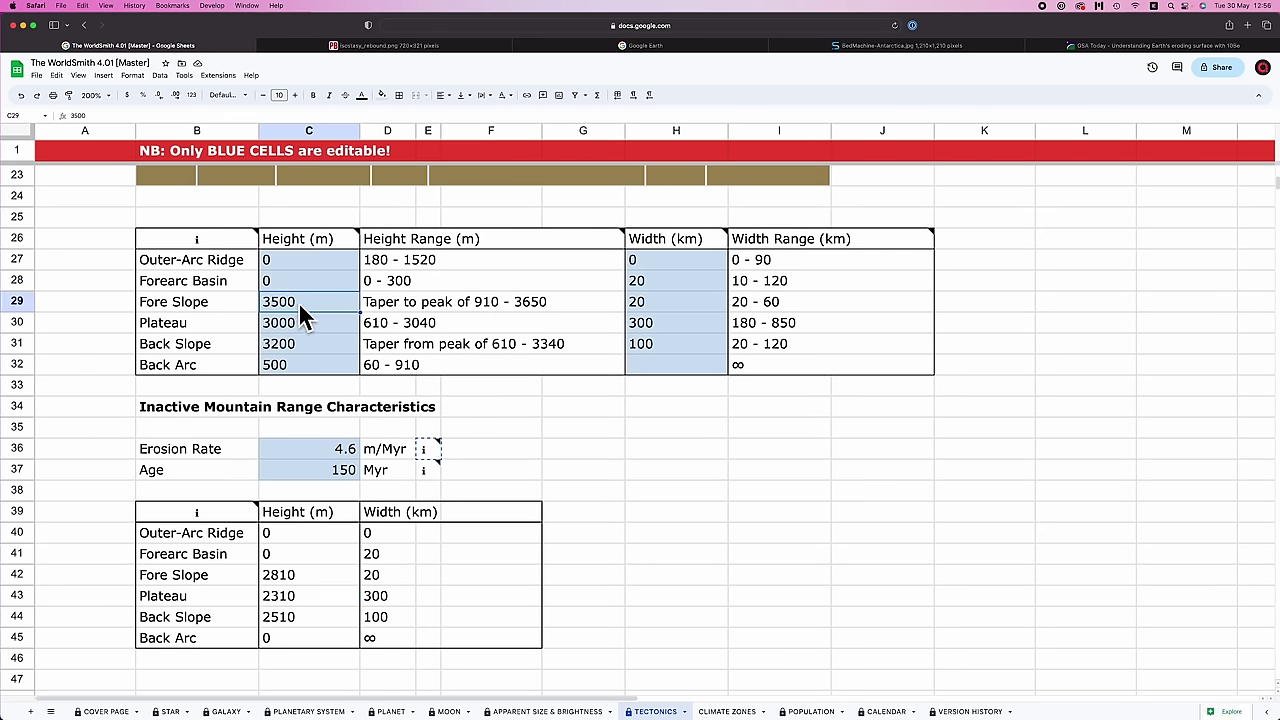
scroll(308, 511, "down", 2)
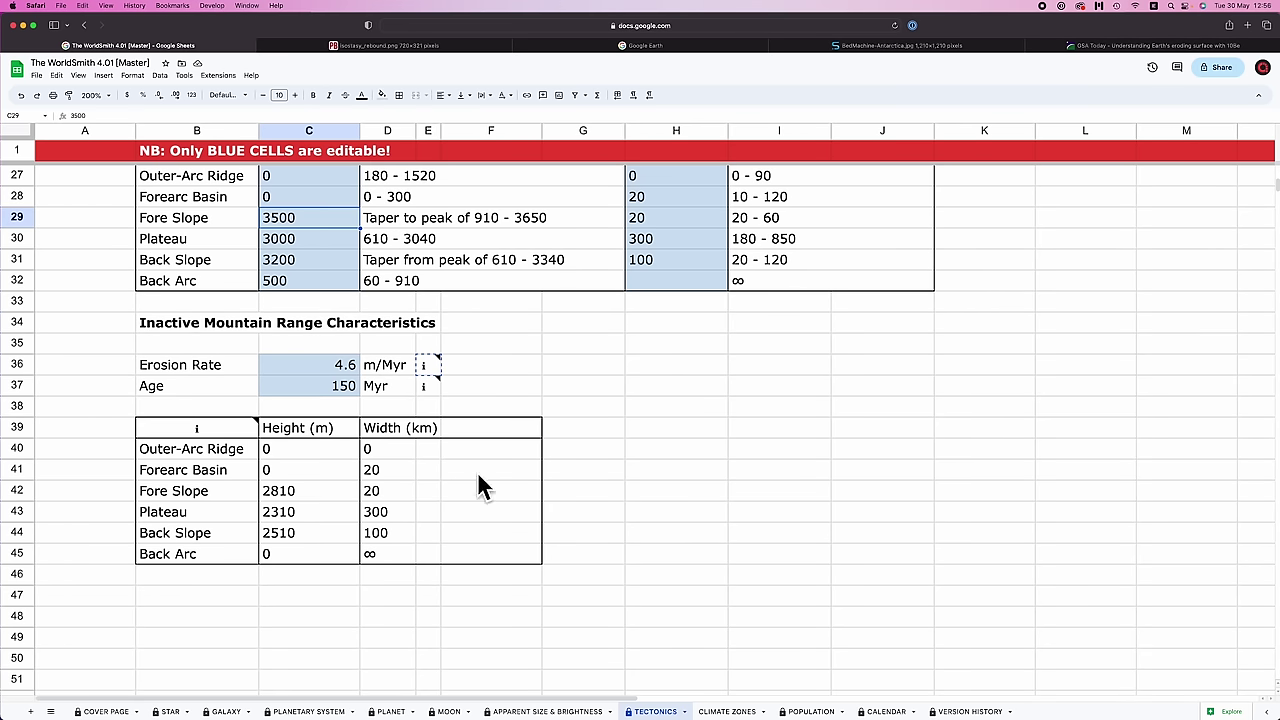
scroll(504, 370, "up", 1)
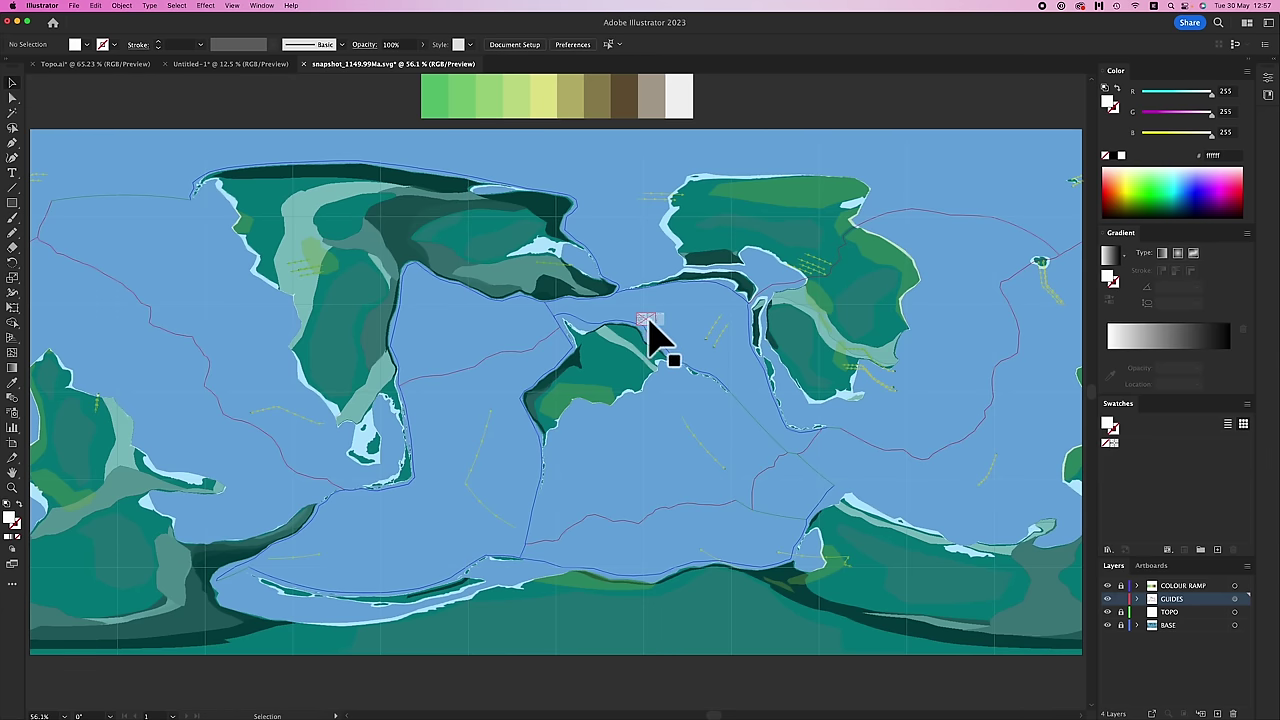
mouse_move(522, 410)
left_mouse_down()
mouse_move(580, 366)
mouse_move(534, 371)
mouse_move(545, 408)
left_mouse_up()
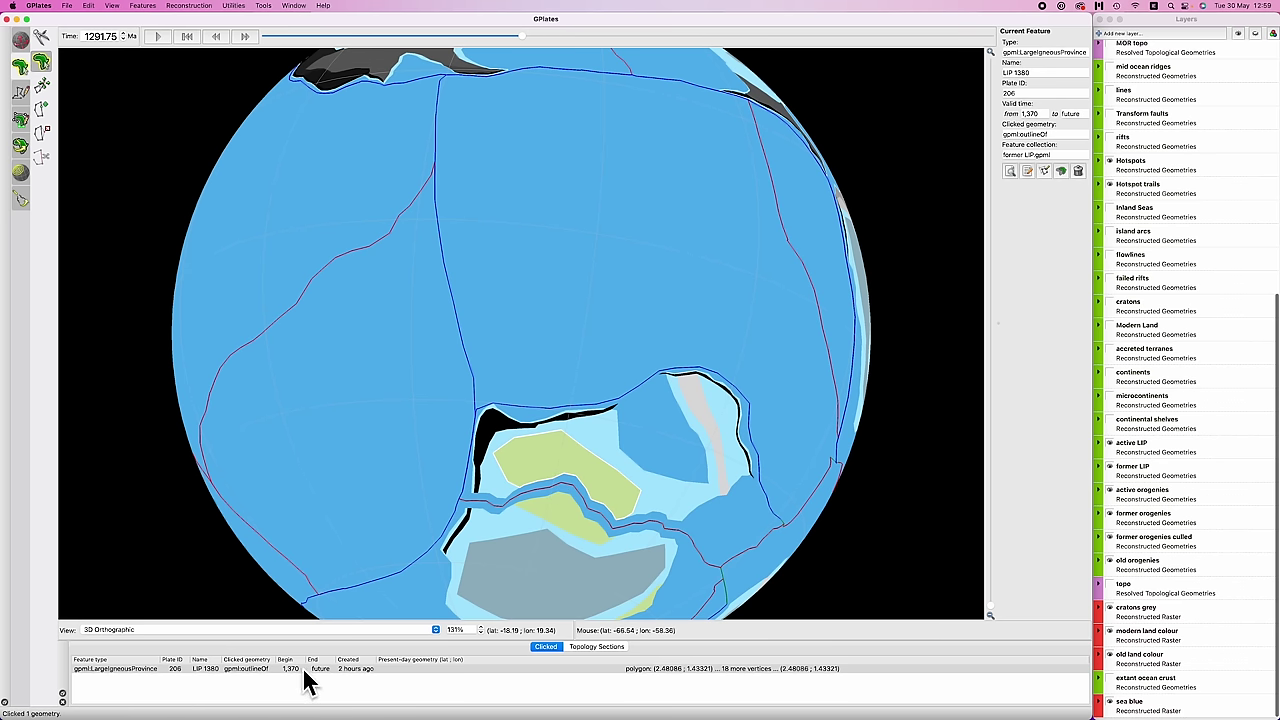
- Compute 1370 − 1150 in Spotlight, then set the GPlates reconstruction time to about 1132 Ma
key("super+space")
type("1370-1")
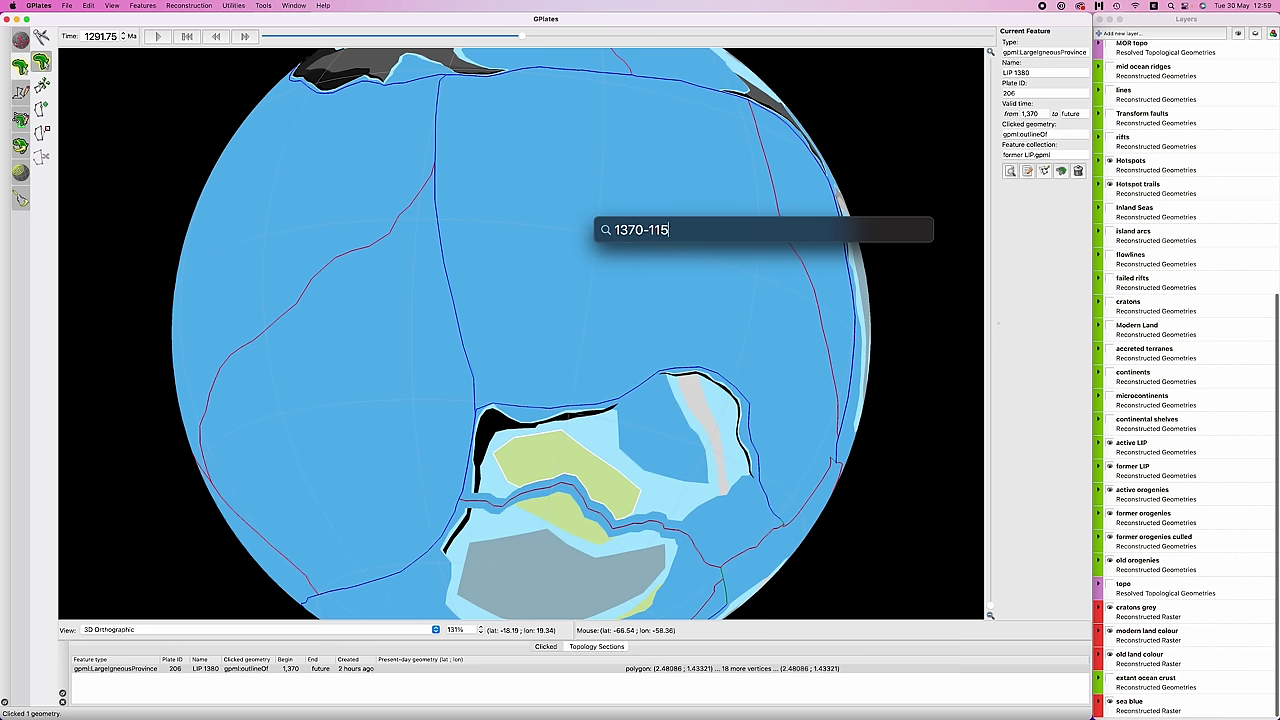
key("super+a")
key("BackSpace")
key("Escape")
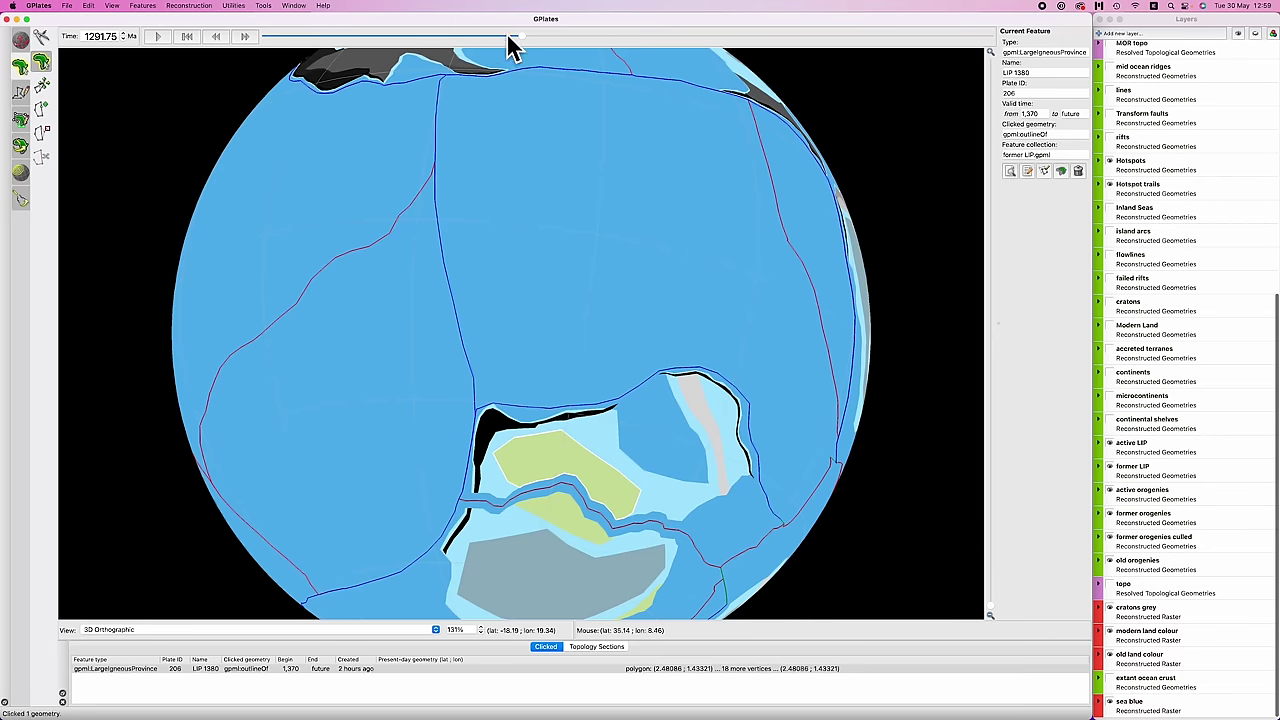
left_click_drag(523, 37, 580, 40)
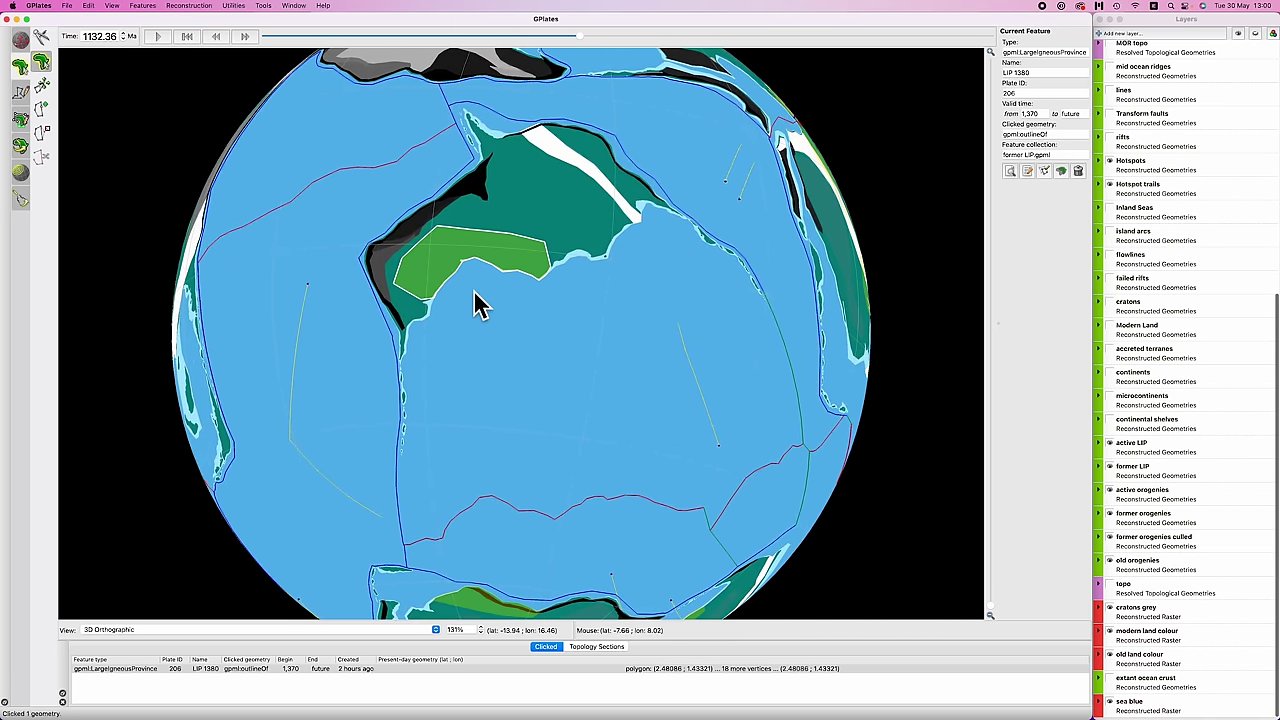
key("super+Tab")
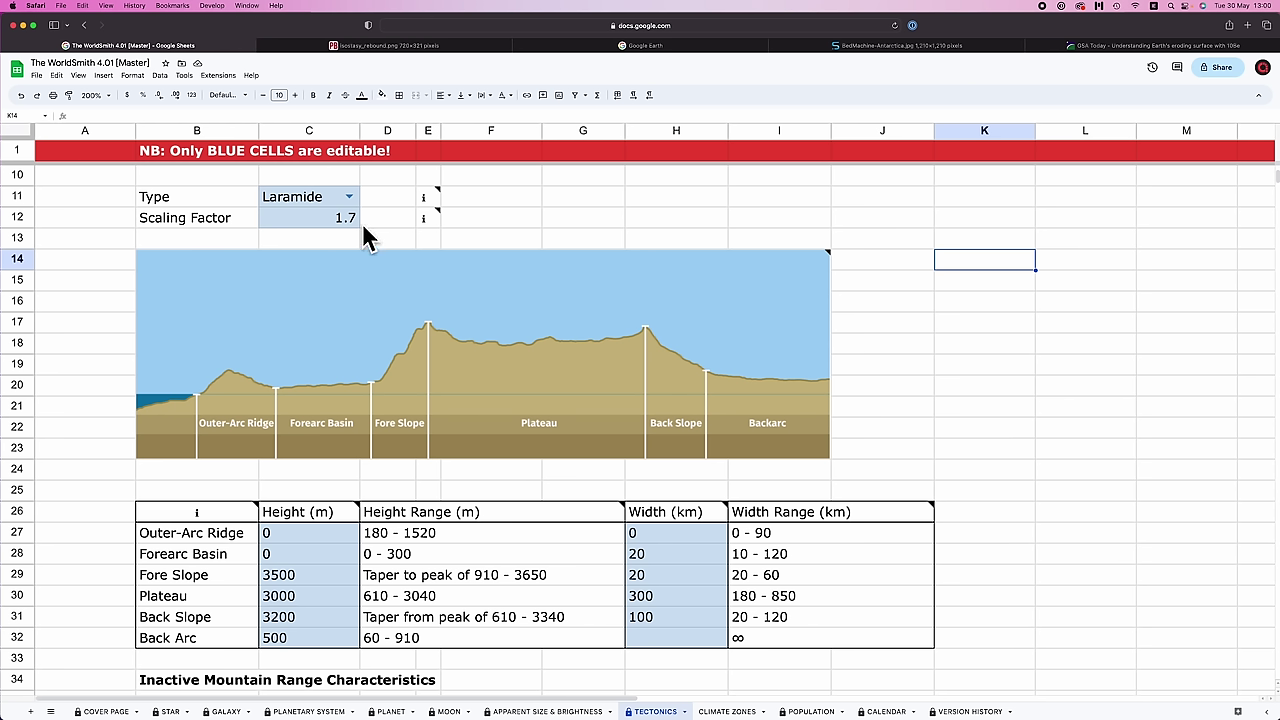
- Set the mountain type to Andean and clear the Height C27:C32 and Width H27:H32 values
left_click(347, 196)
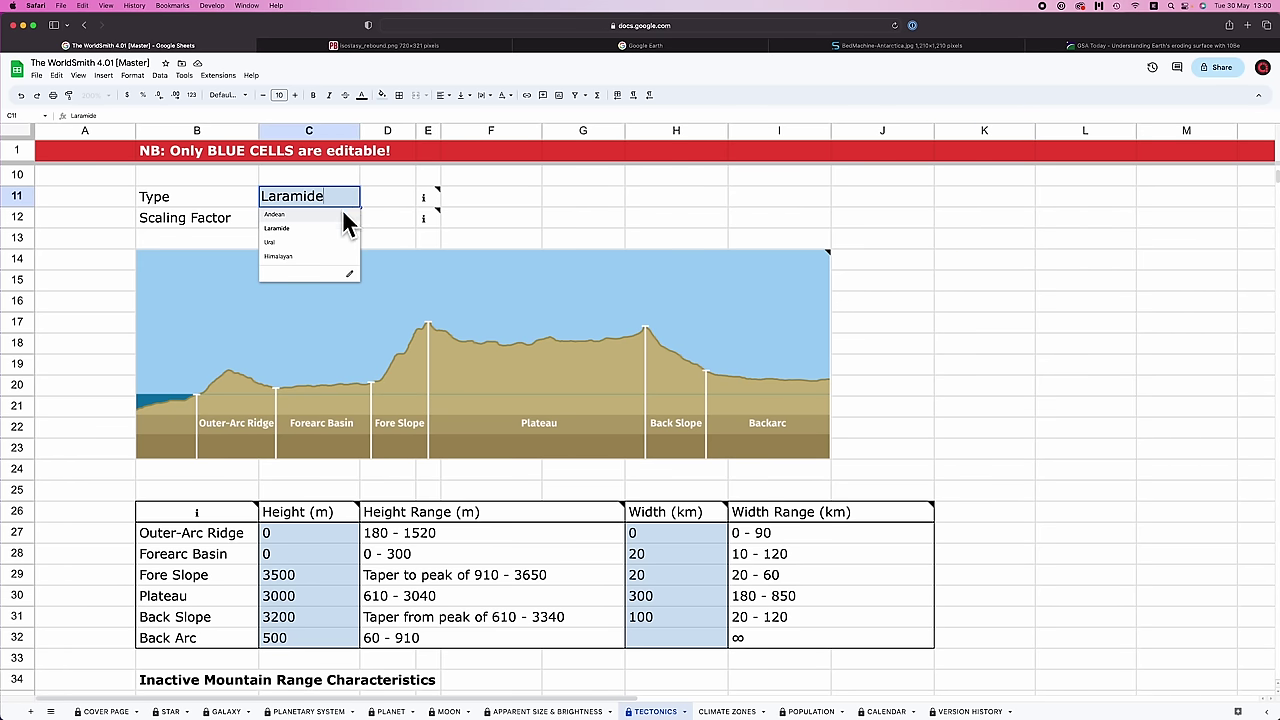
left_click(280, 214)
left_click(296, 538)
left_click(318, 639, "shift")
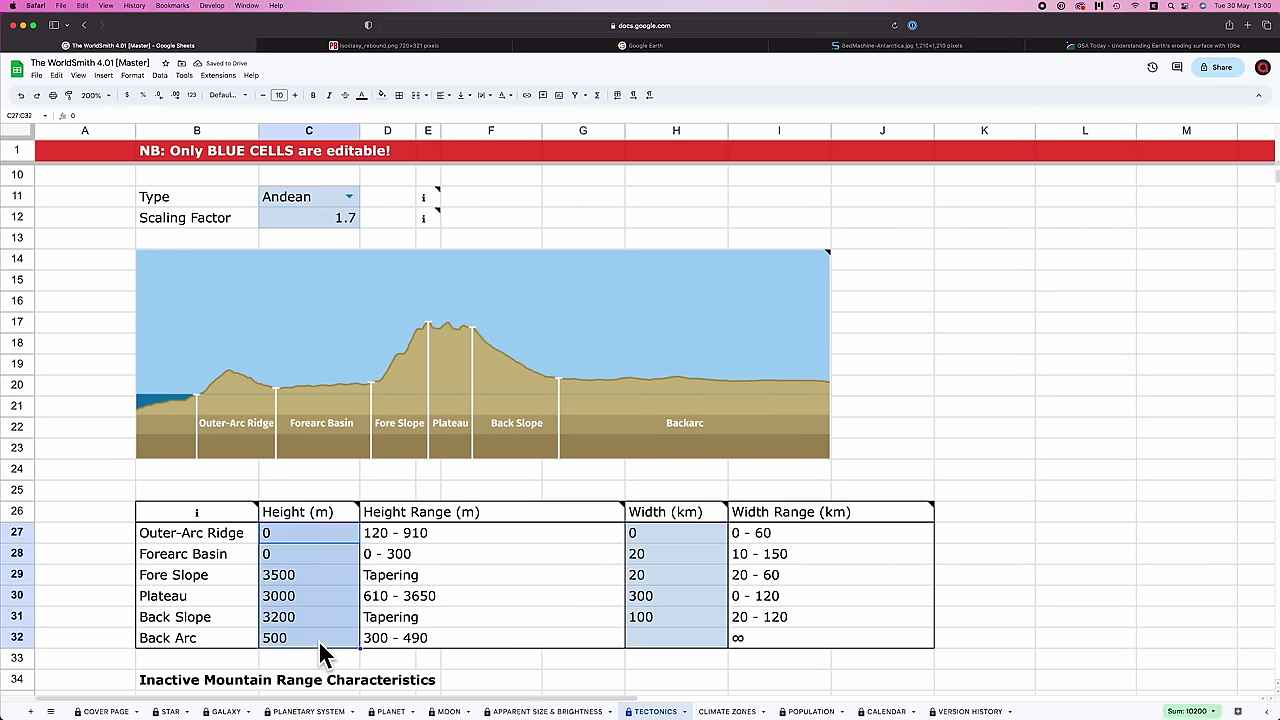
key("Delete")
left_click_drag(640, 535, 688, 640)
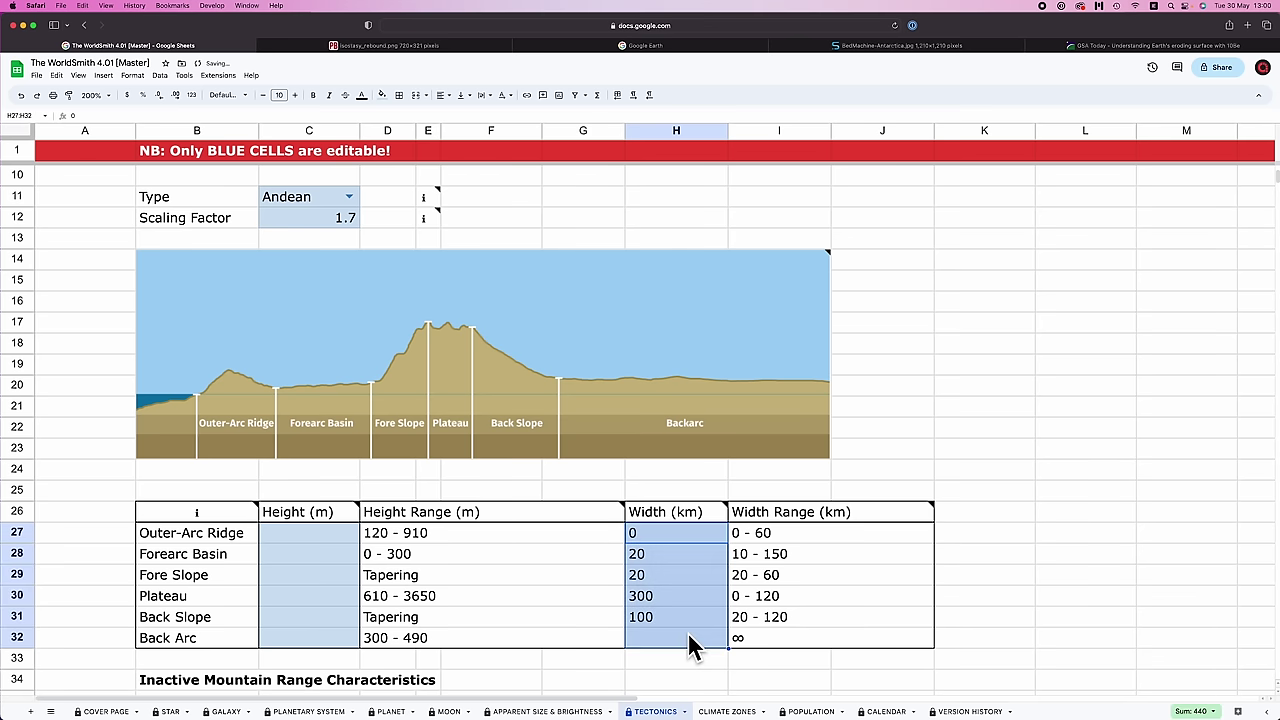
key("Delete")
left_click(950, 432)
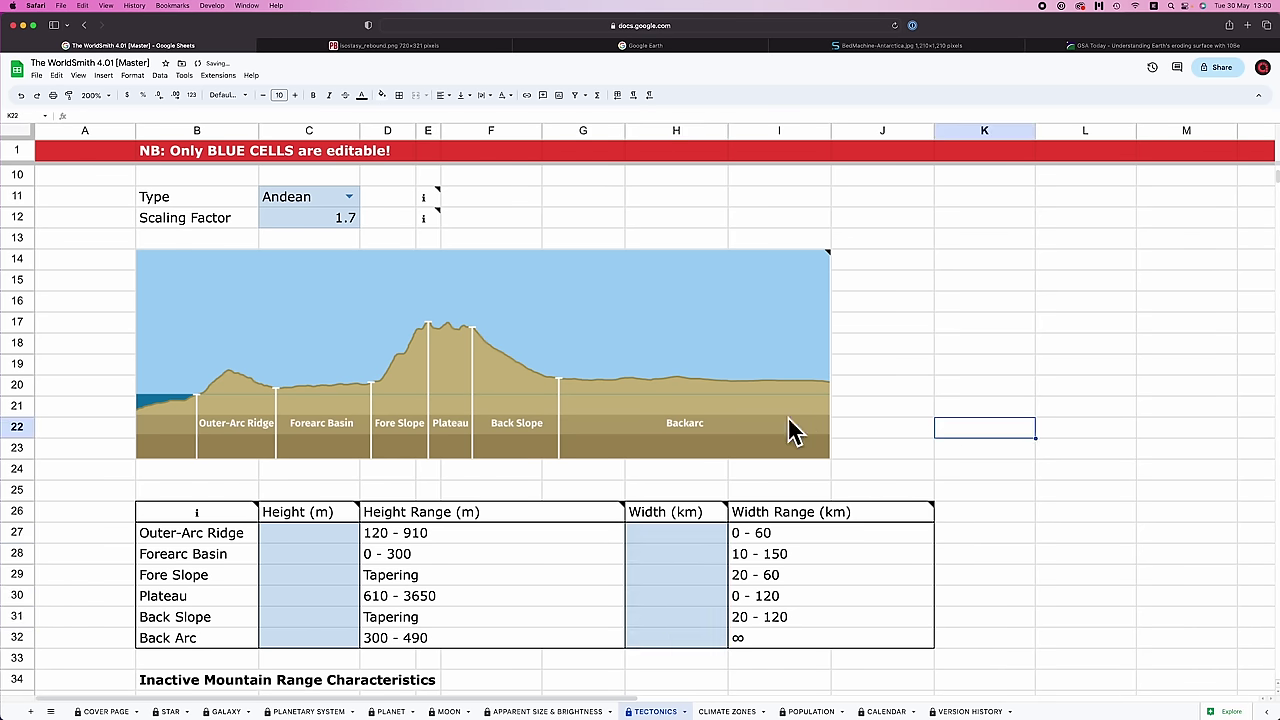
- Enter a Plateau height of 3000 in C30
mouse_move(460, 350)
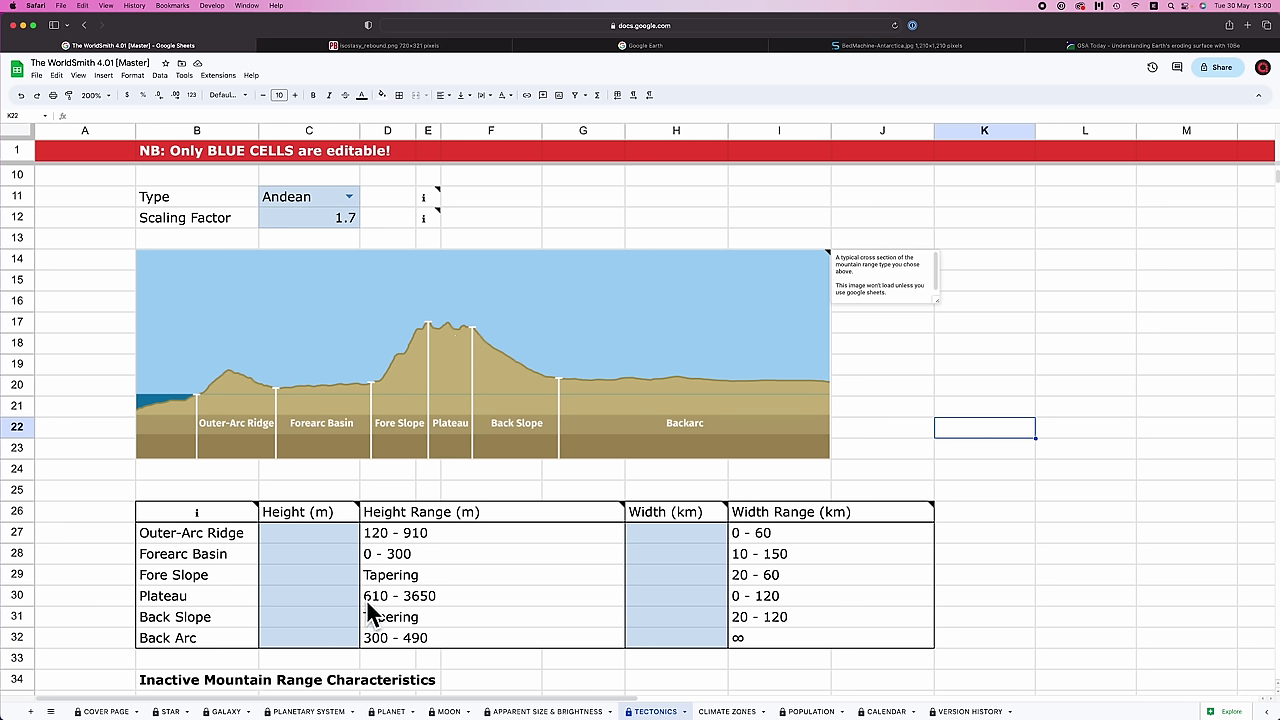
left_click(336, 596)
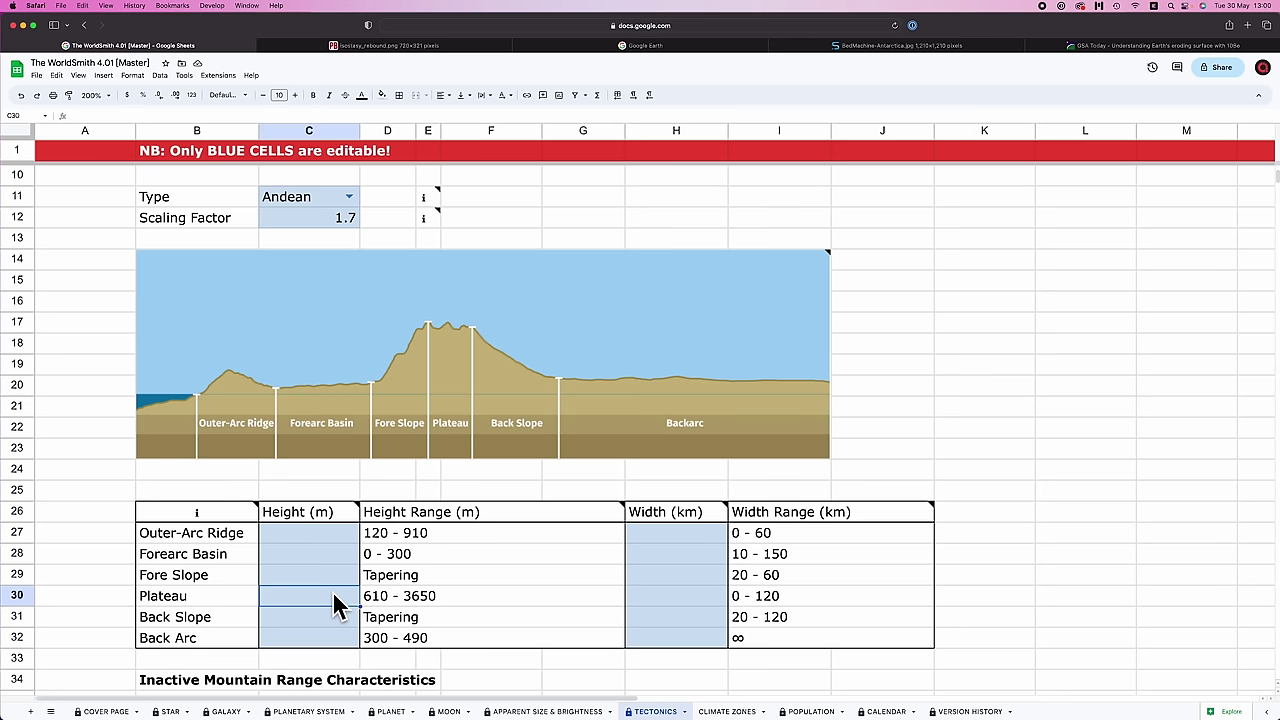
type("3000")
key("Return")
scroll(522, 590, "down", 1)
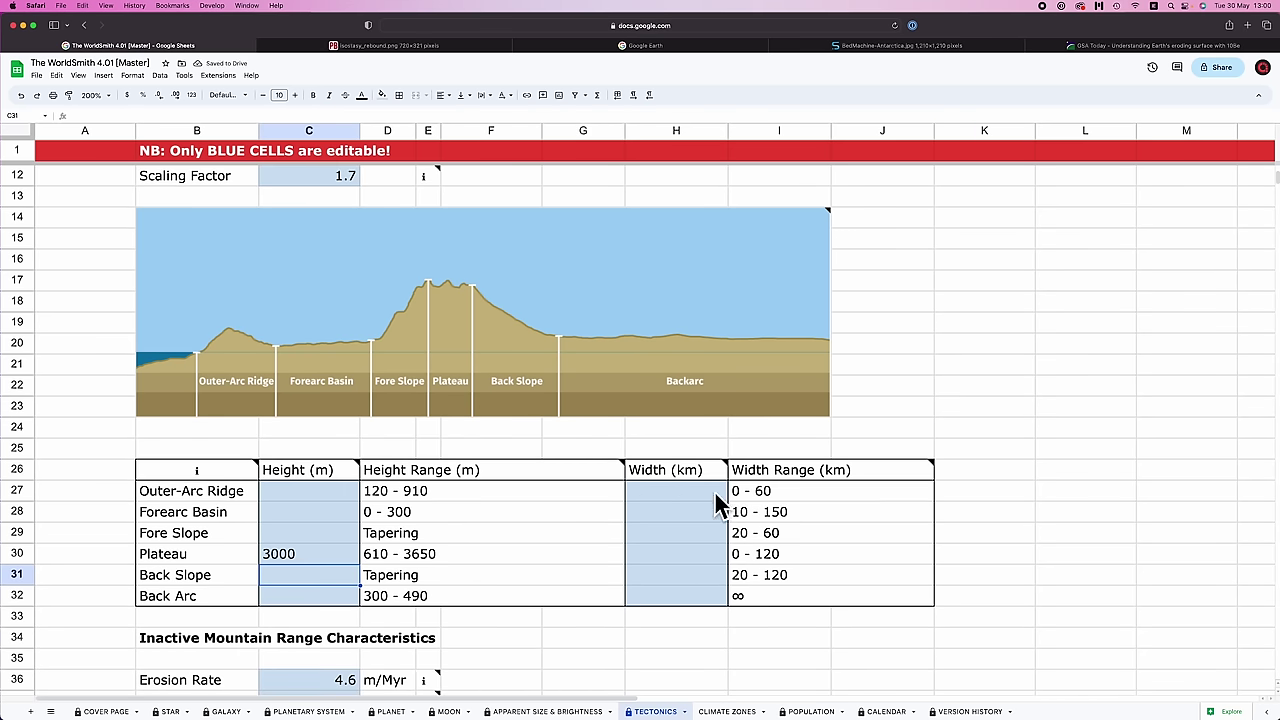
key("ctrl+Right")
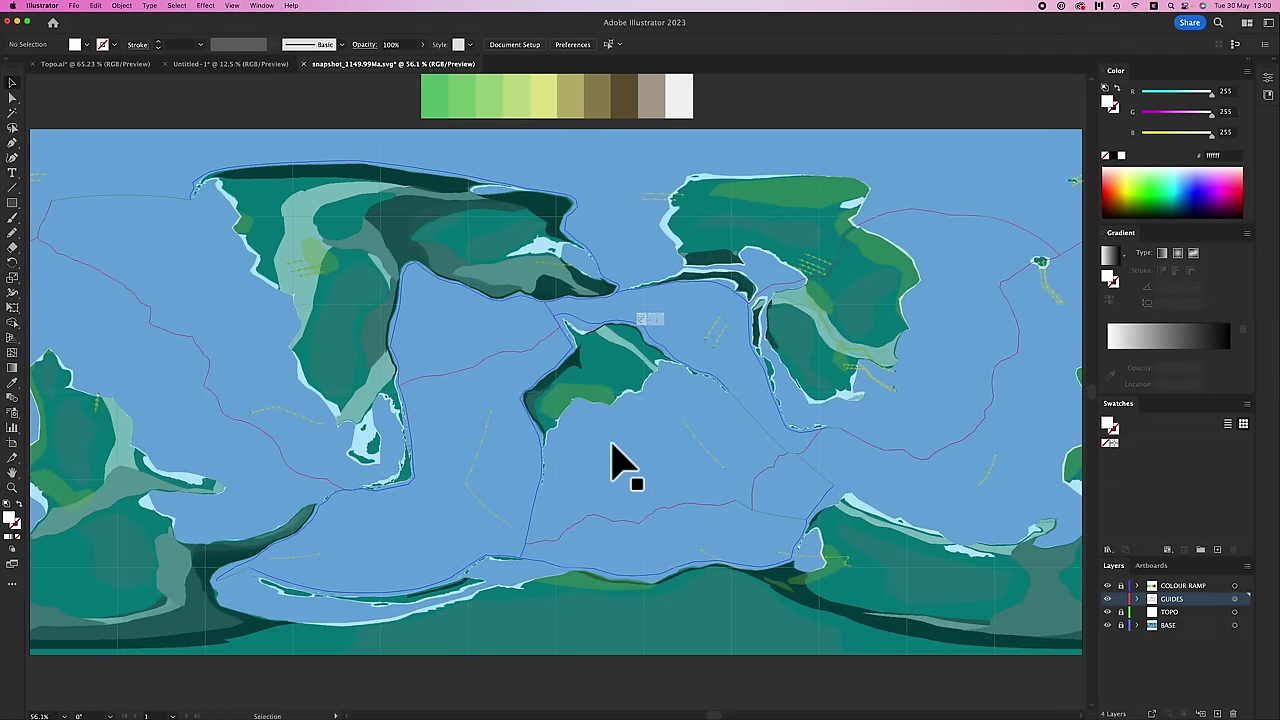
- Move the reconstruction to 1312.54 Ma, toggle Rectangular and back to 3D Orthographic, and deselect
key("ctrl+Left")
key("ctrl+Right")
key("ctrl+Right")
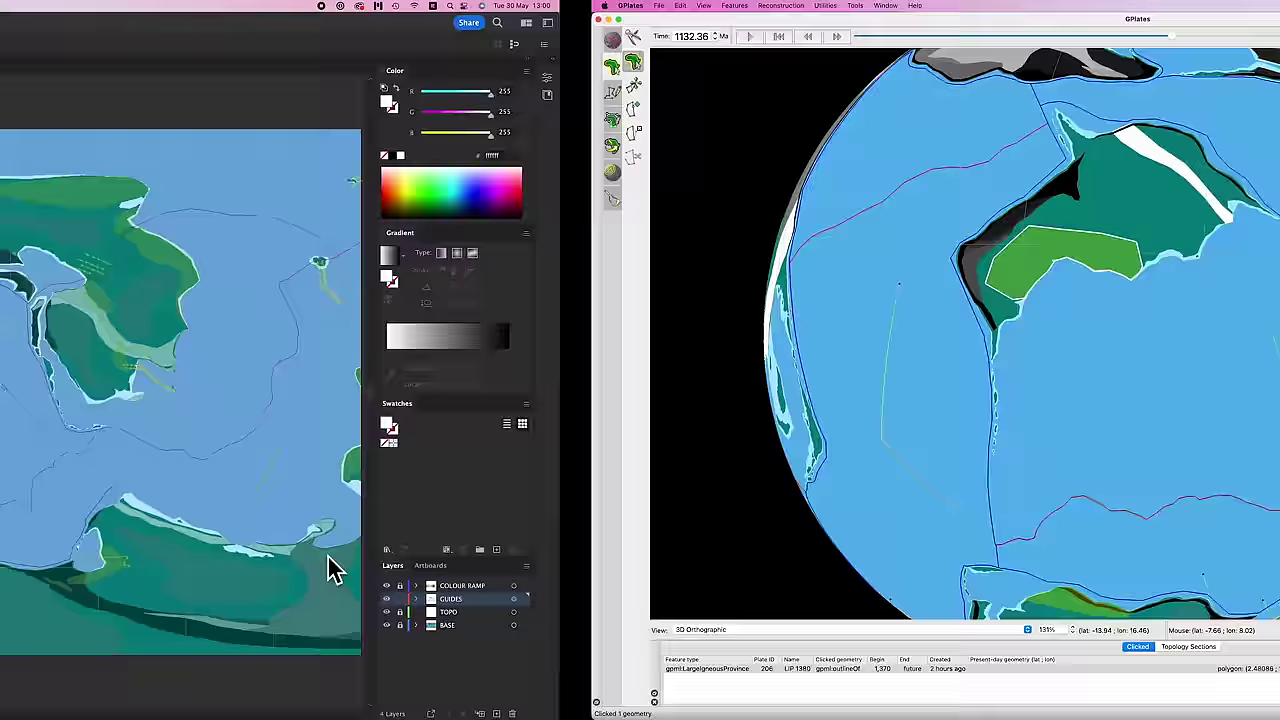
left_click_drag(575, 38, 513, 42)
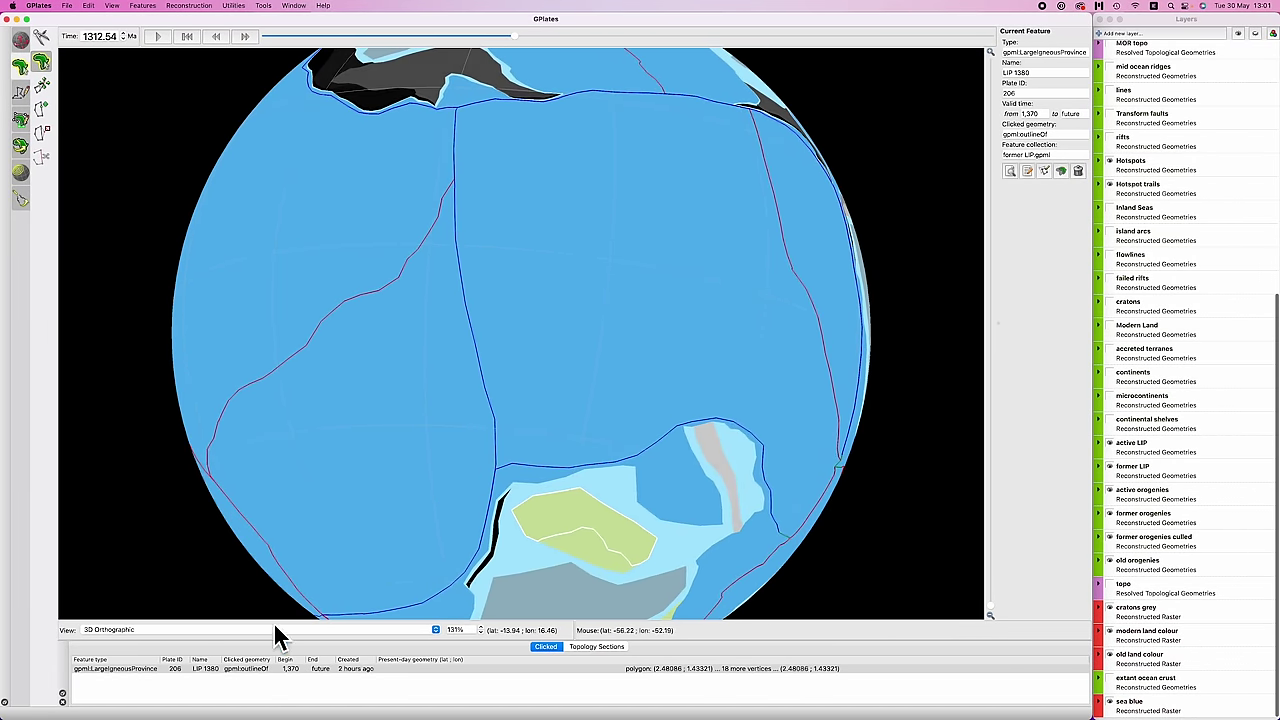
left_click(182, 630)
left_click(182, 648)
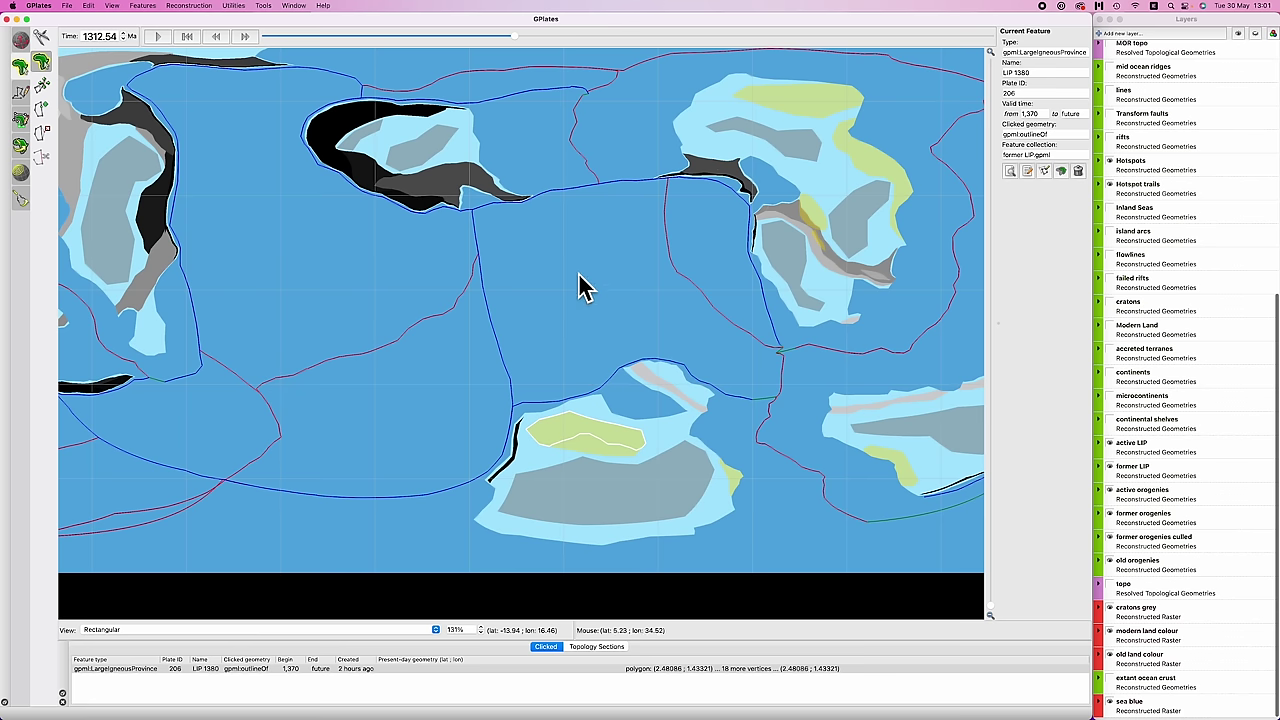
key("ctrl+1")
left_click(586, 446)
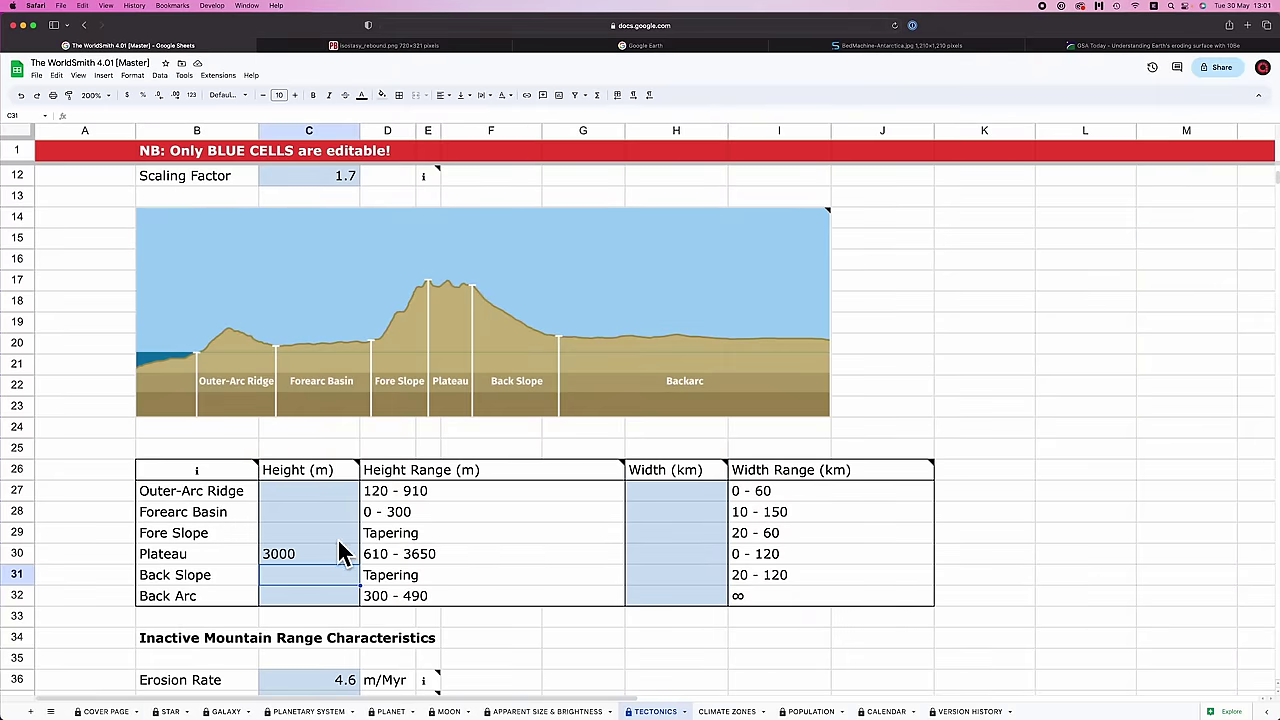
- Change the Plateau height in C30 to 3500
left_click(322, 560)
type("3500")
key("Return")
scroll(501, 489, "down", 5)
- Set Age in C37 to 220 and check the eroded Plateau formula in C43 (2488)
left_click(325, 493)
type("220")
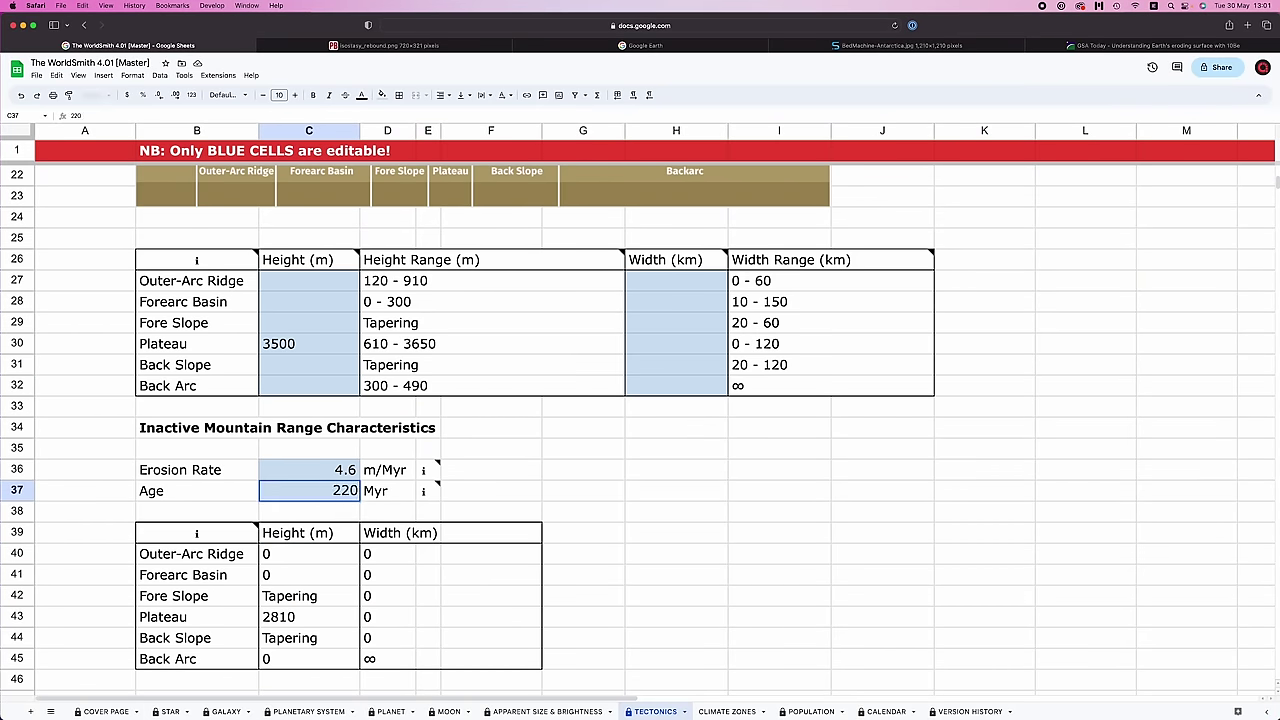
key("Return")
scroll(688, 460, "down", 1)
left_click(300, 425)
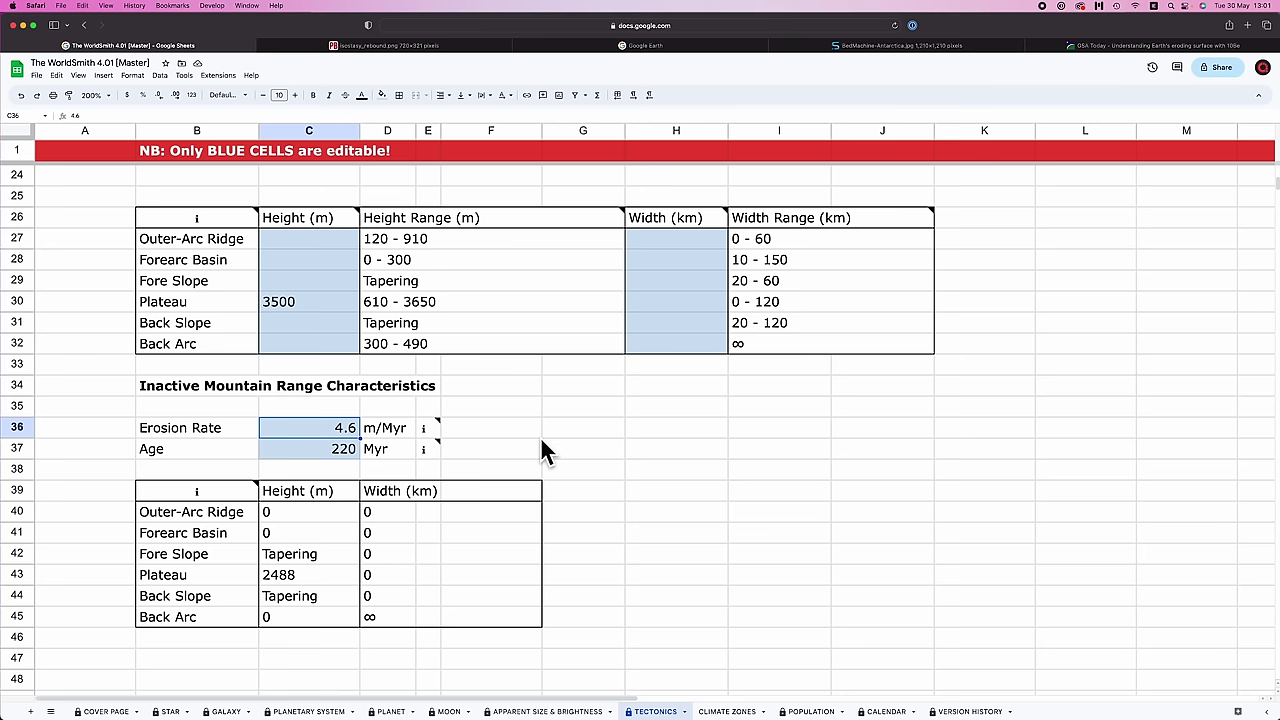
left_click(293, 301)
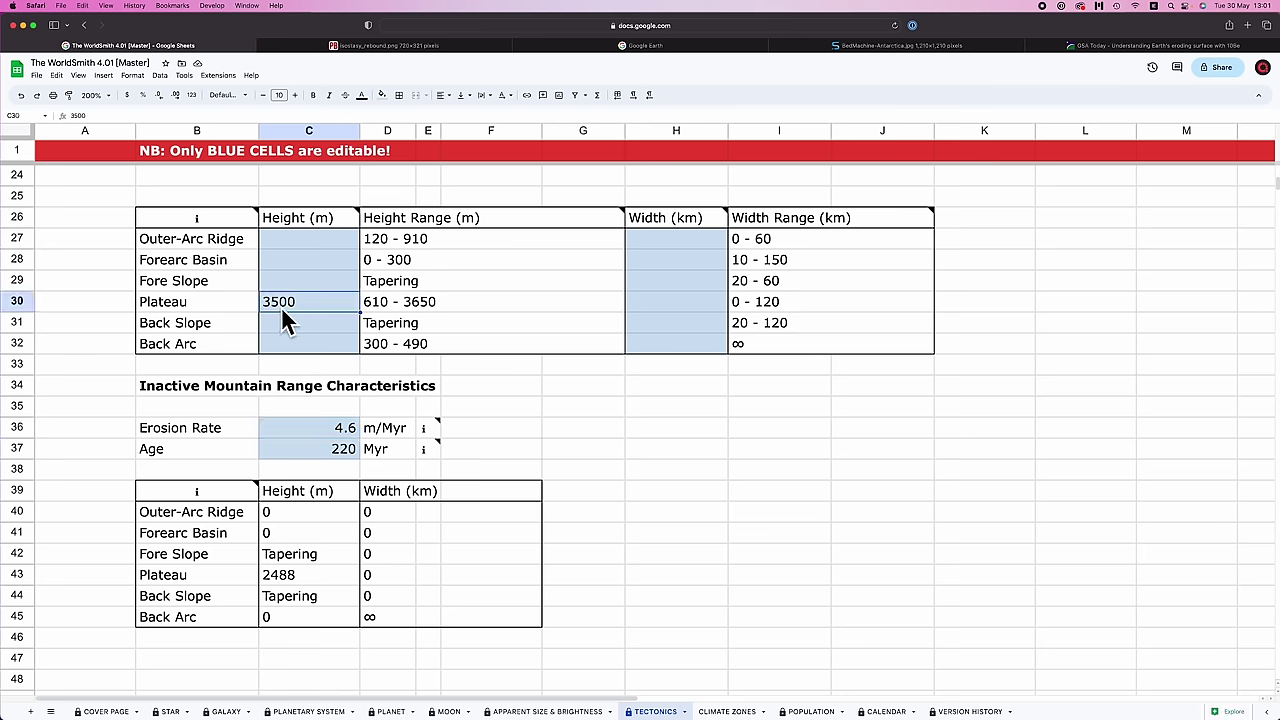
left_click(279, 578)
scroll(283, 588, "down", 1)
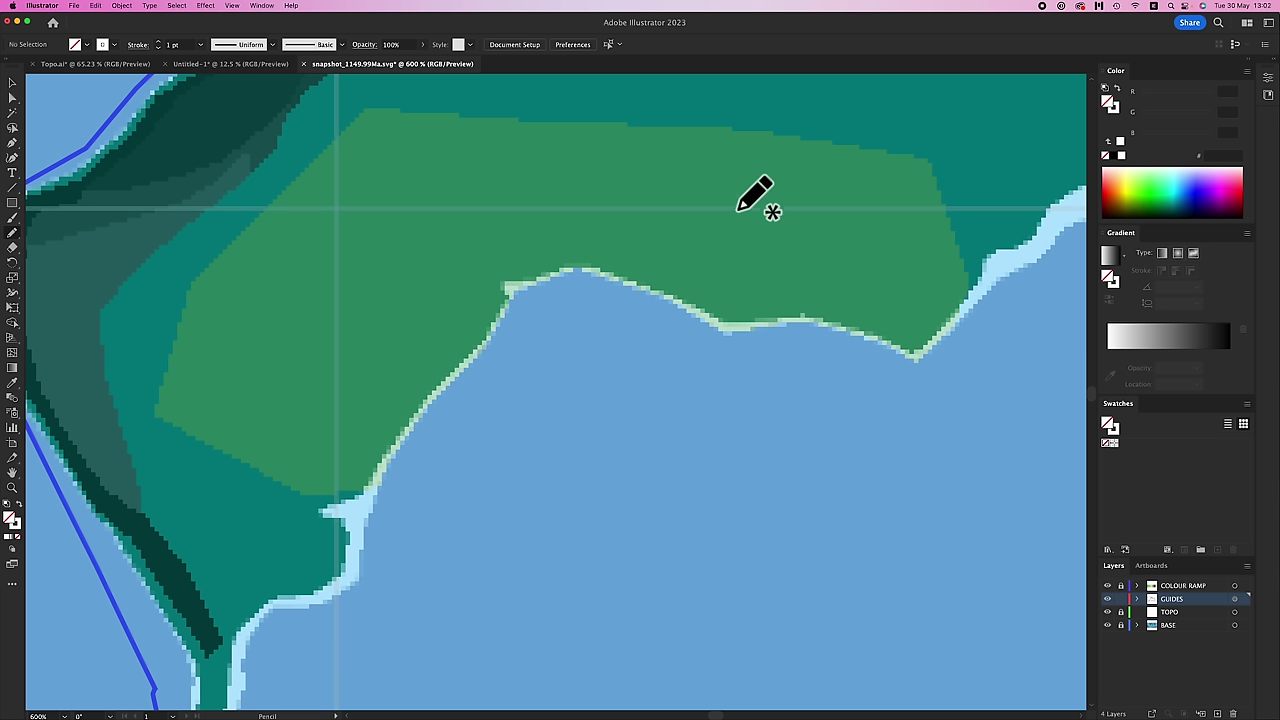
- Draw a short freehand pencil stroke on the map and fit the whole artboard in the window
mouse_move(570, 379)
left_mouse_down()
mouse_move(598, 396)
mouse_move(586, 396)
mouse_move(628, 372)
mouse_move(679, 279)
left_mouse_up()
key("super+0")
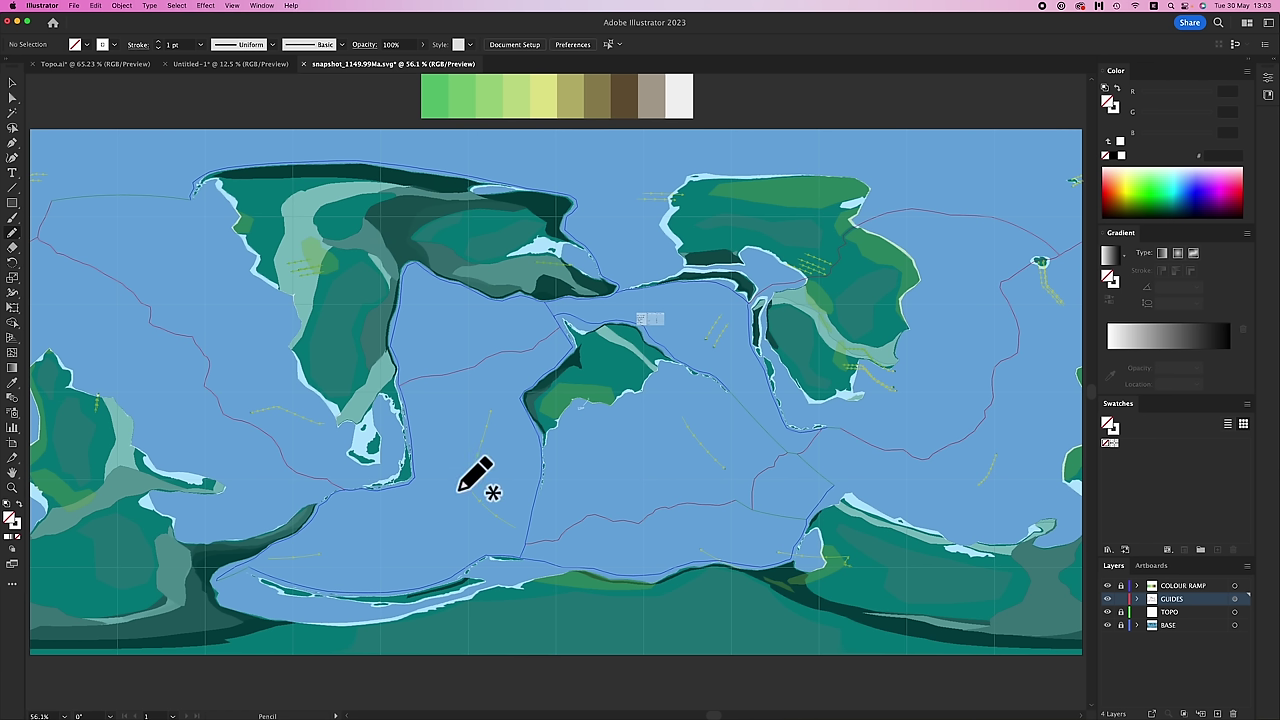
- Zoom in on the 1149.99 Ma landmass with the white belt in GPlates
key("super+Tab")
scroll(543, 337, "up", 5)
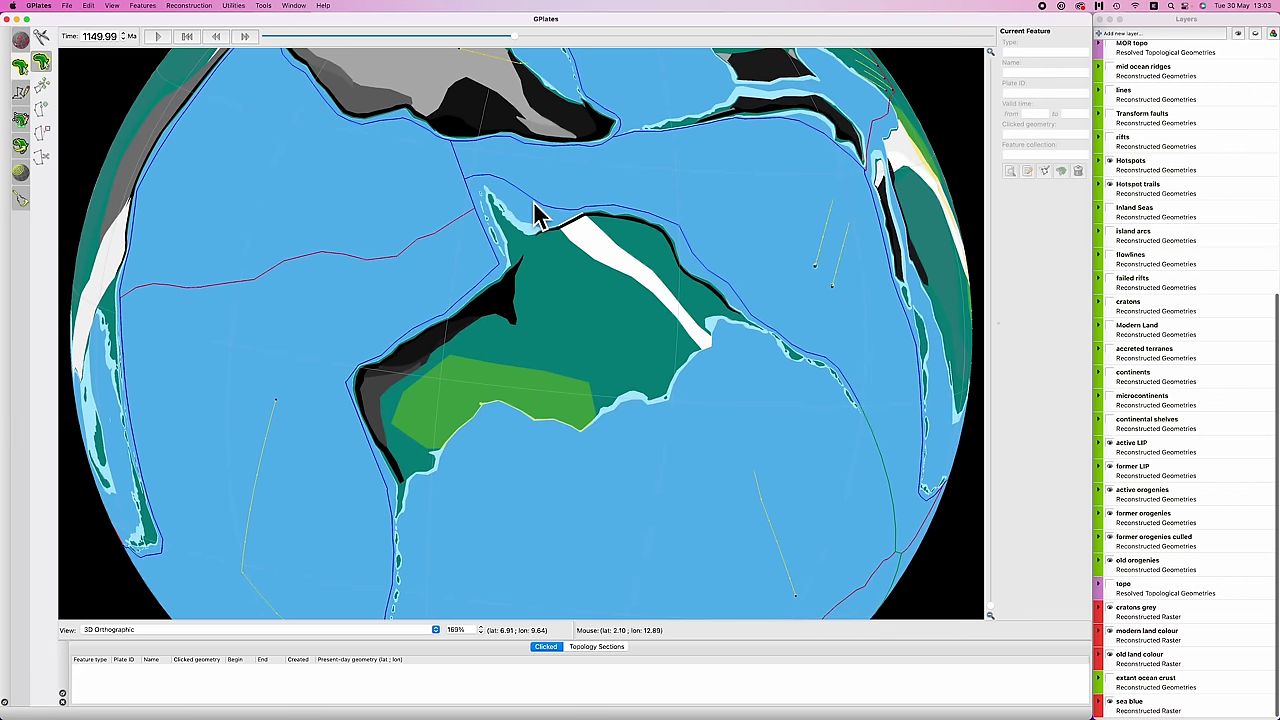
scroll(570, 235, "up", 2)
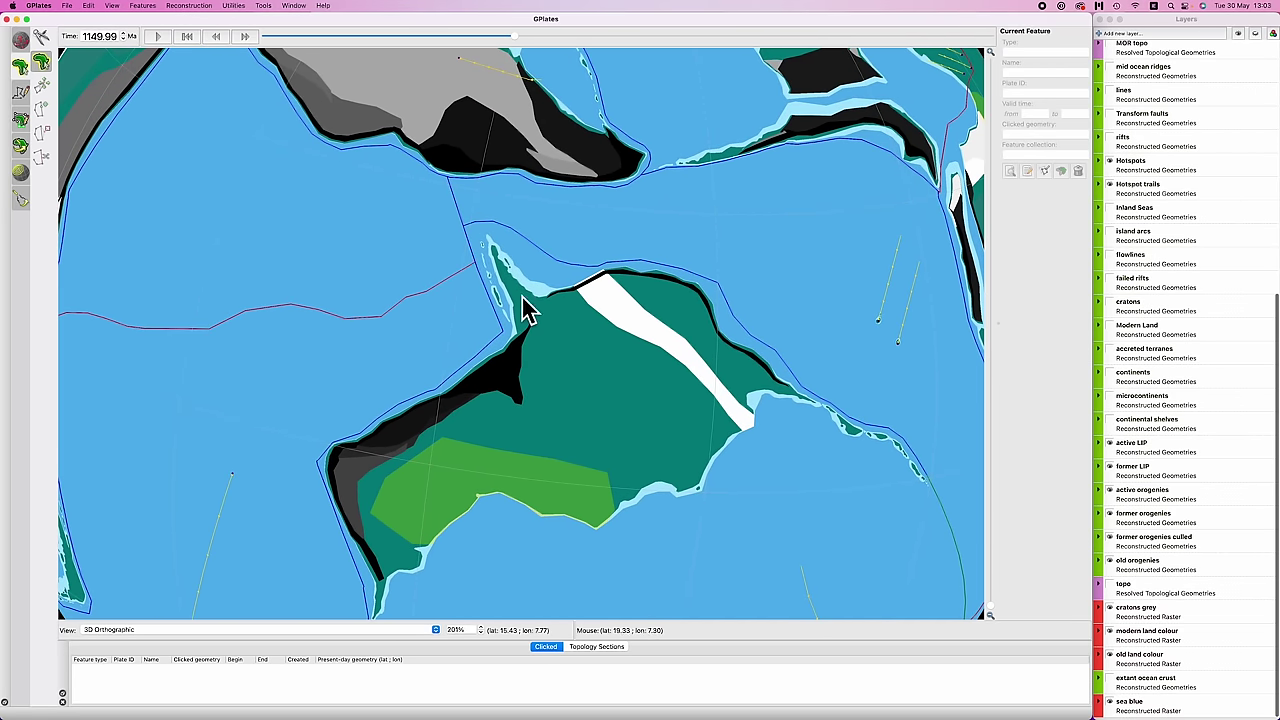
scroll(548, 280, "up", 1)
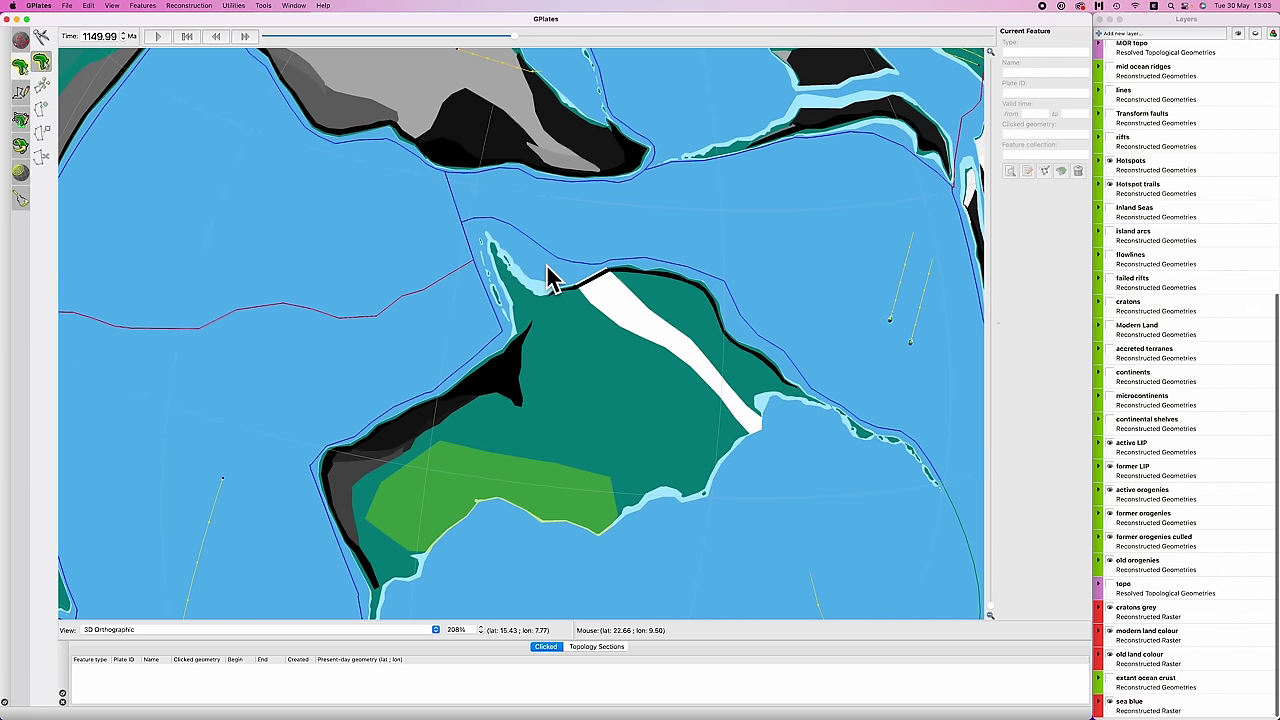
scroll(548, 278, "up", 3)
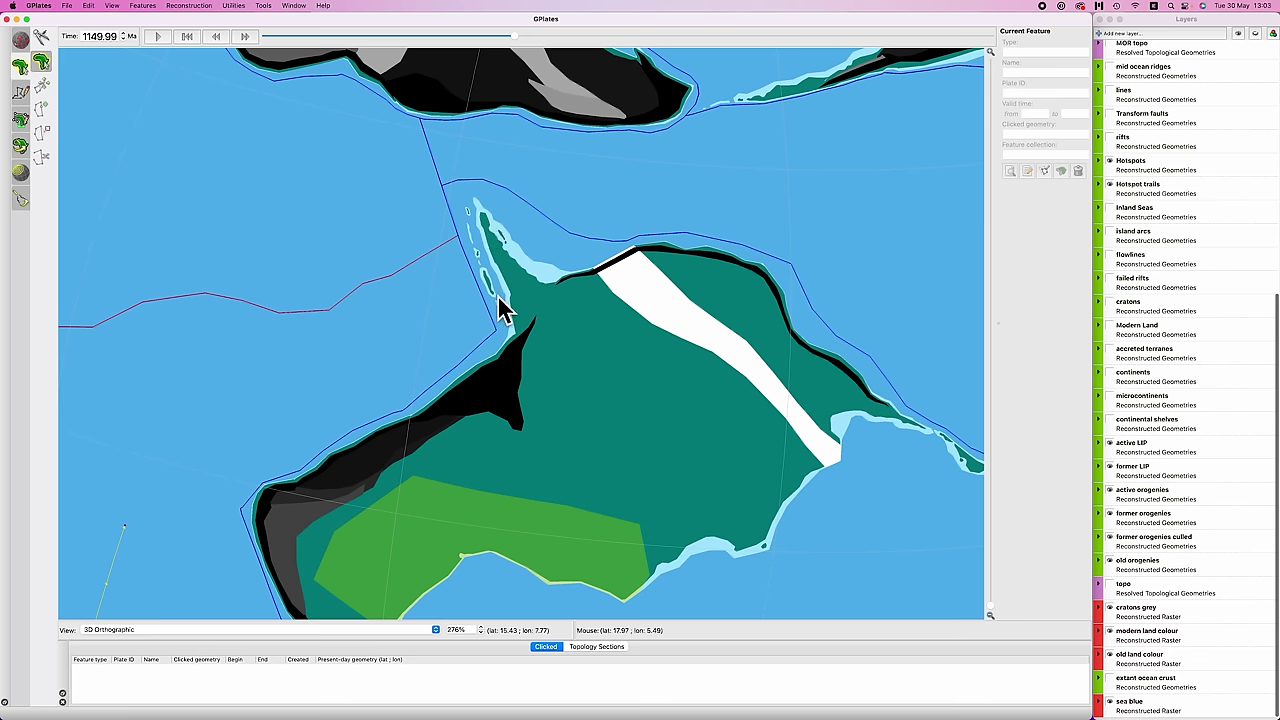
- Take a quick 37 km distance measurement between two points, then clear it
key("m")
scroll(490, 295, "up", 1)
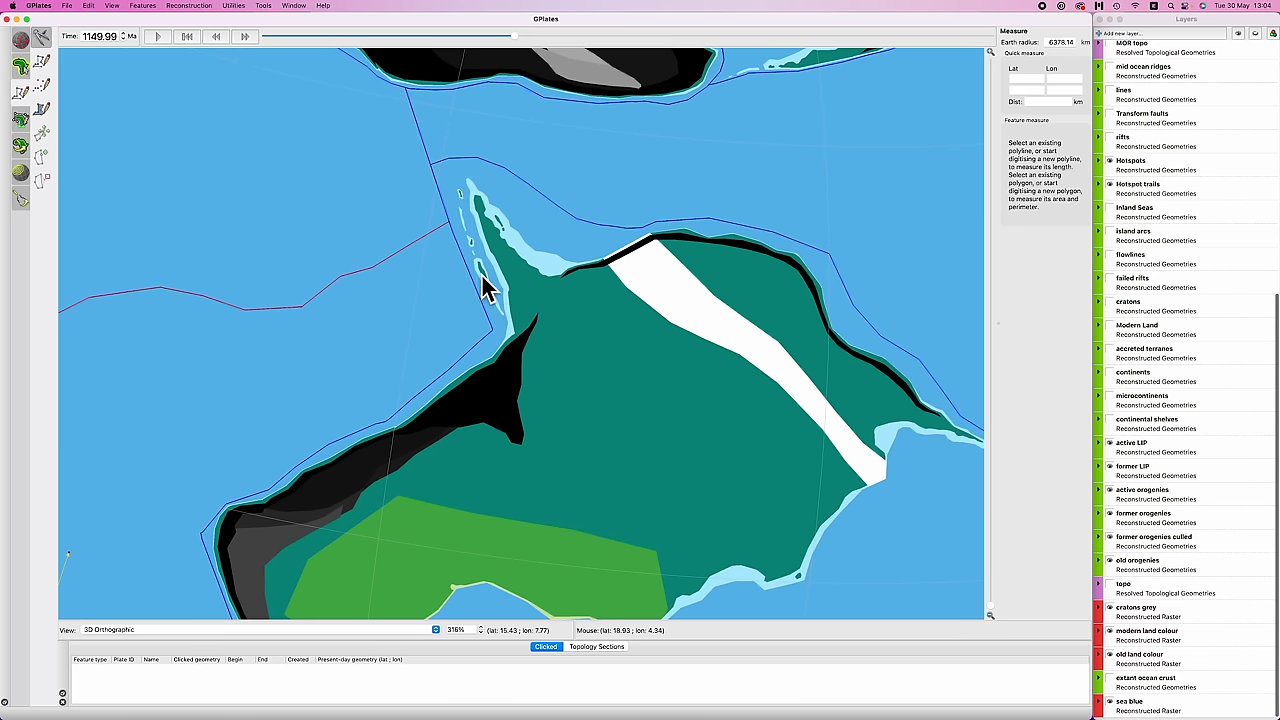
left_click(489, 286)
left_click(491, 286)
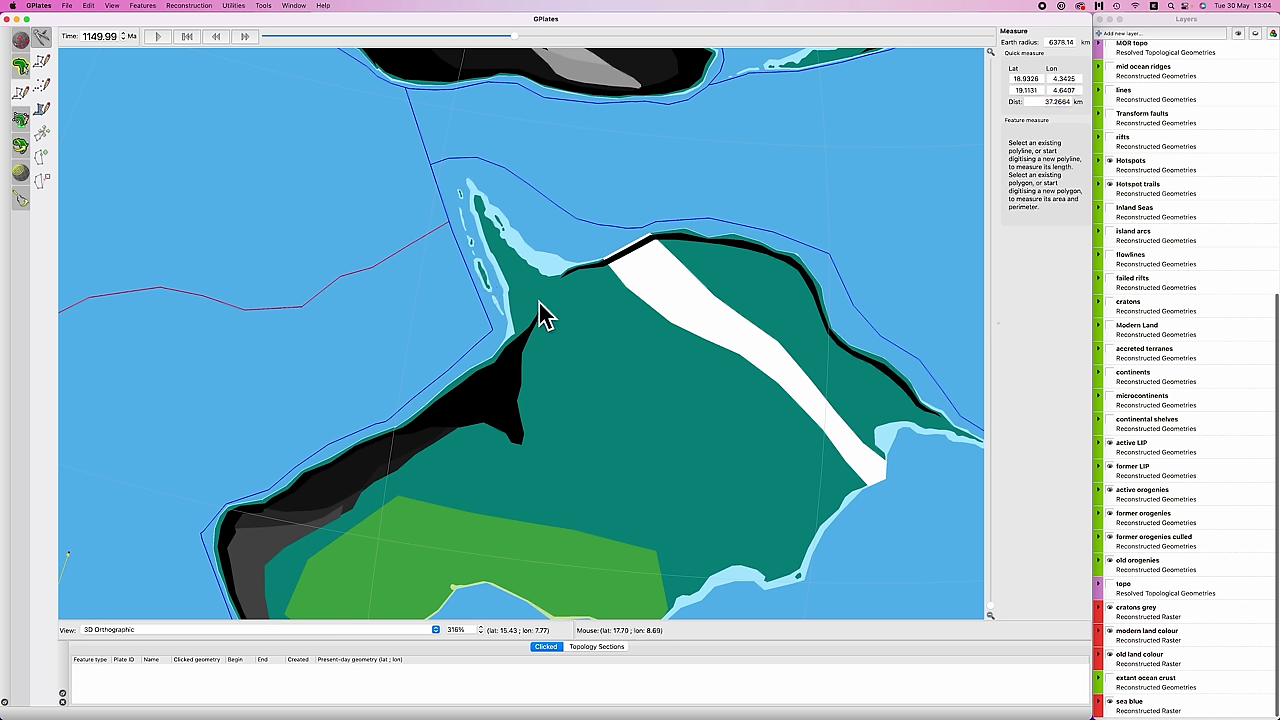
key("Escape")
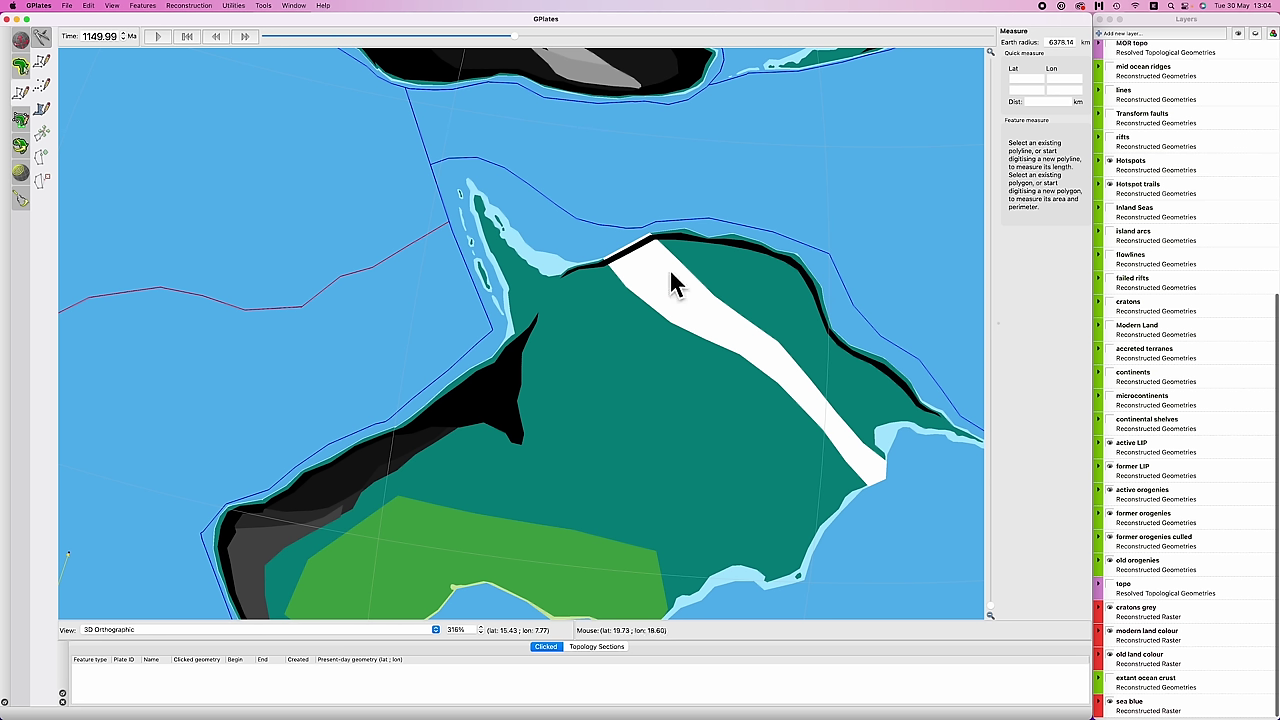
- Read the orogeny's 1680 Ma begin time and compute 1680 − 1150 in Spotlight
key("f")
left_click(707, 335)
scroll(666, 343, "down", 2)
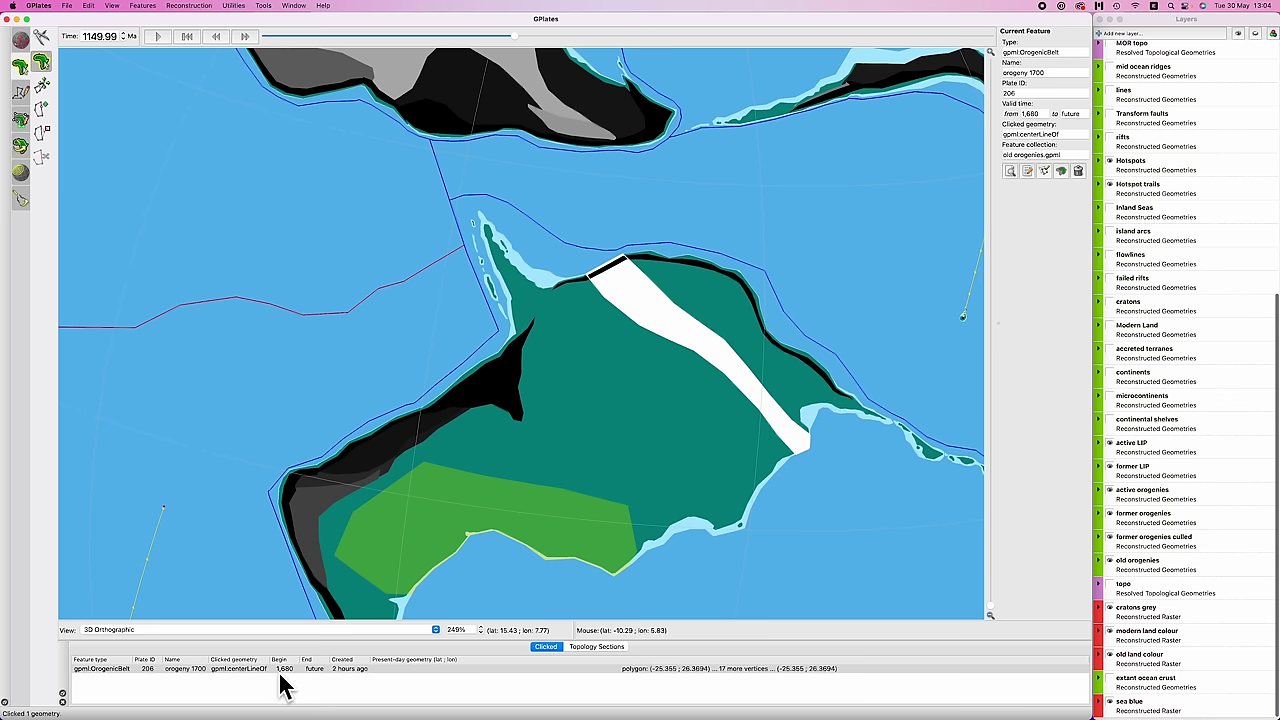
key("super+space")
type("1680-1150")
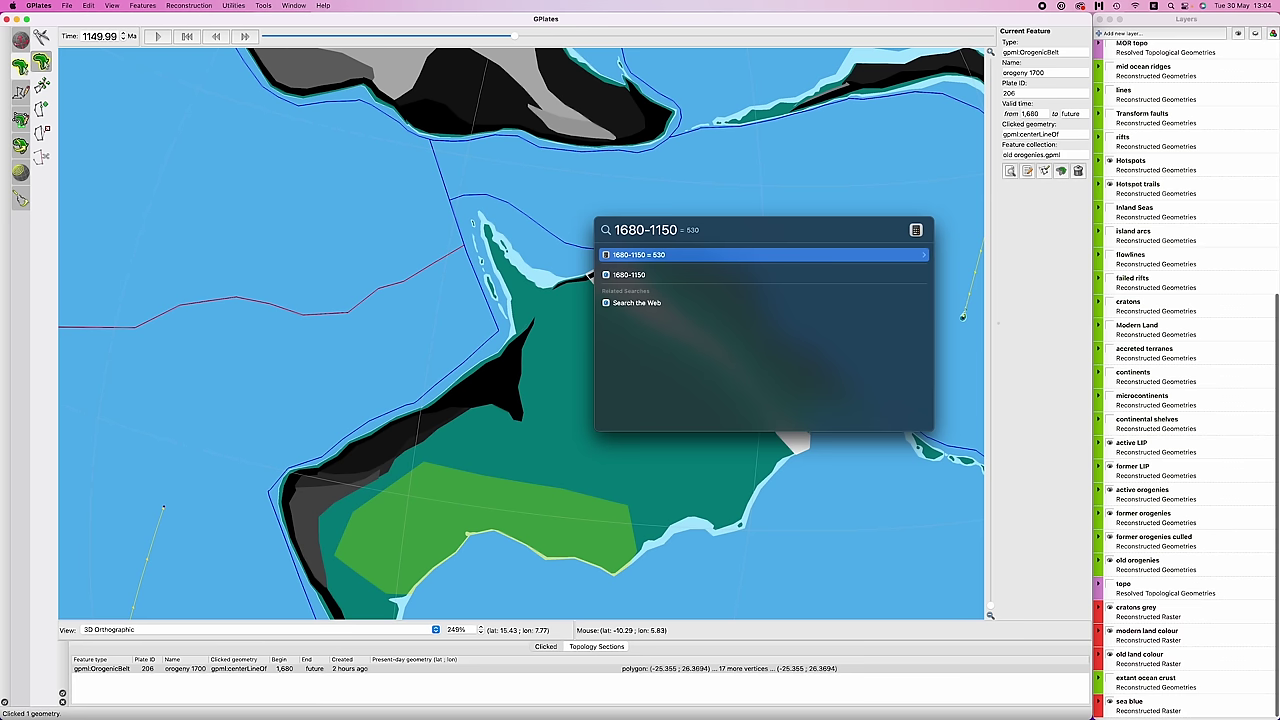
left_click(360, 364)
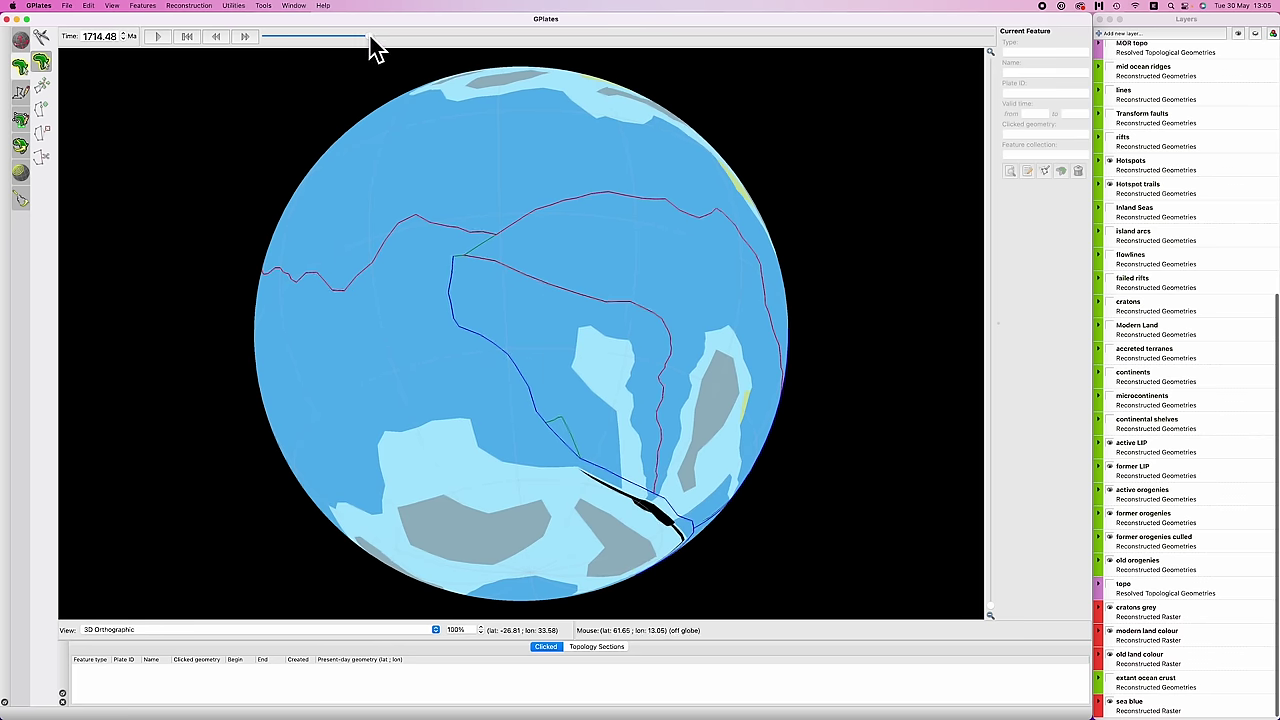
- Set the reconstruction time to 1692.31 Ma with the globe centred on the plates
left_click_drag(369, 40, 375, 41)
scroll(620, 380, "up", 2)
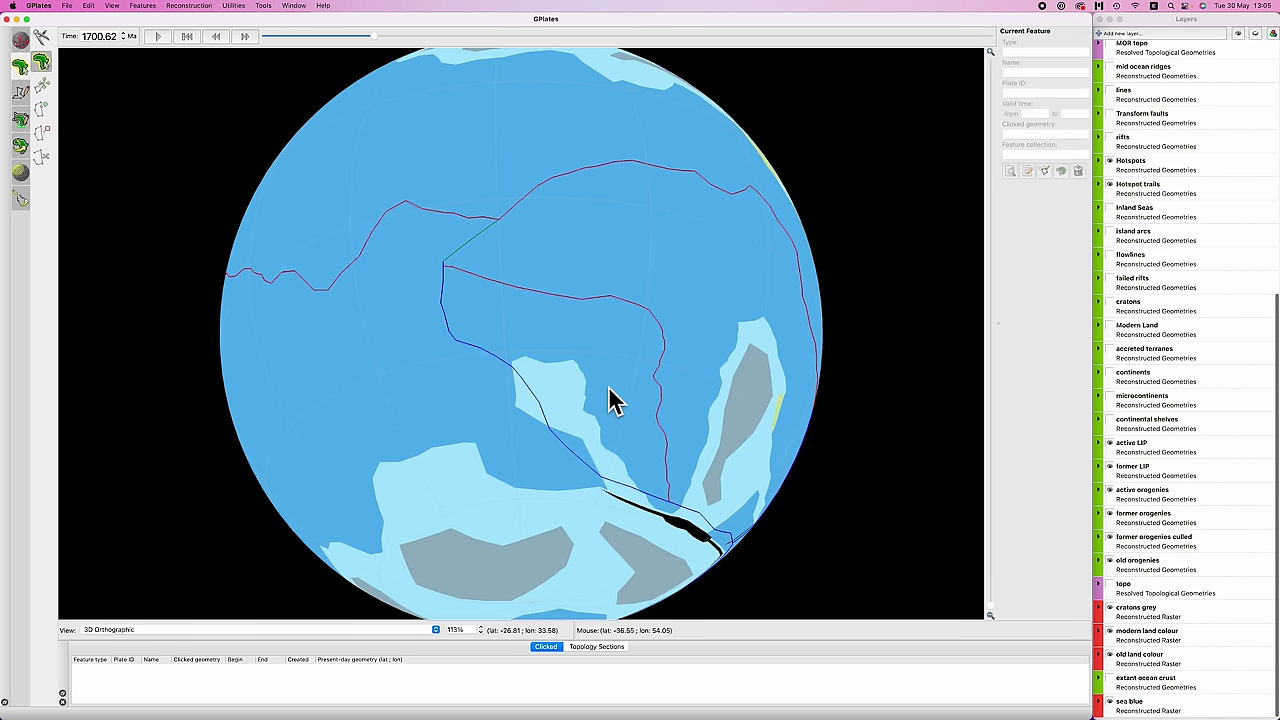
left_click_drag(606, 355, 534, 314)
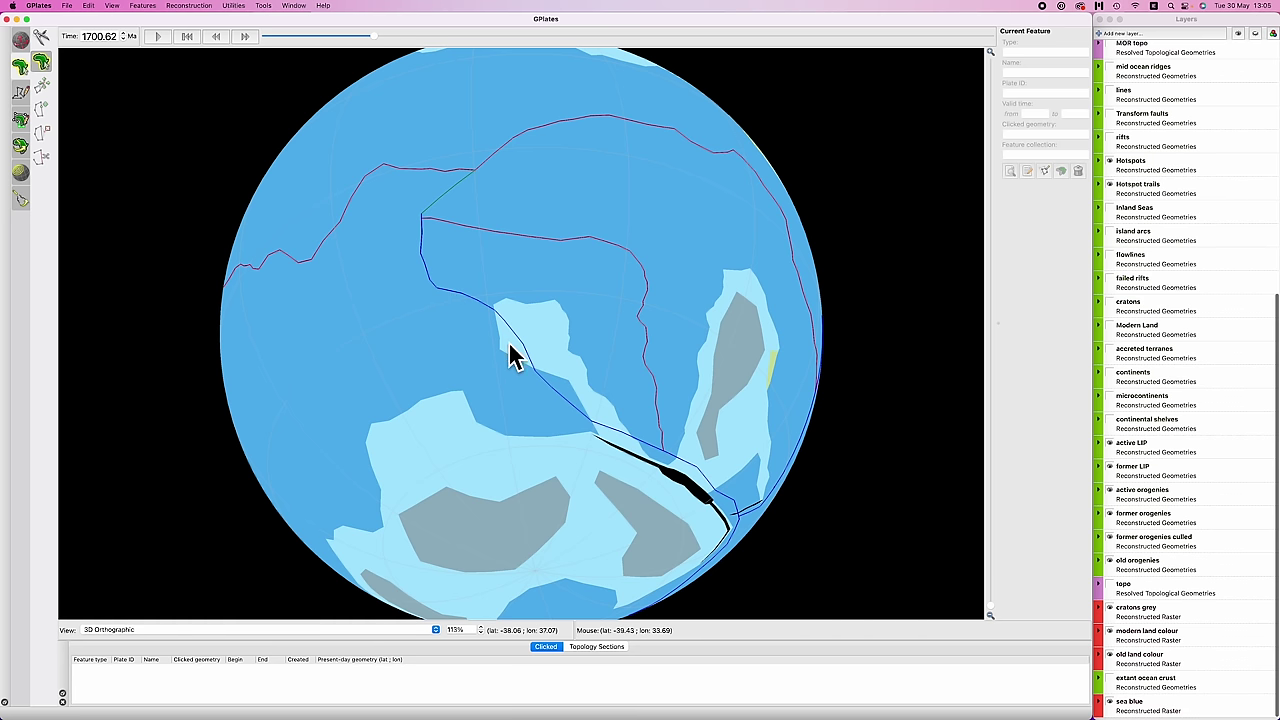
left_click(380, 43)
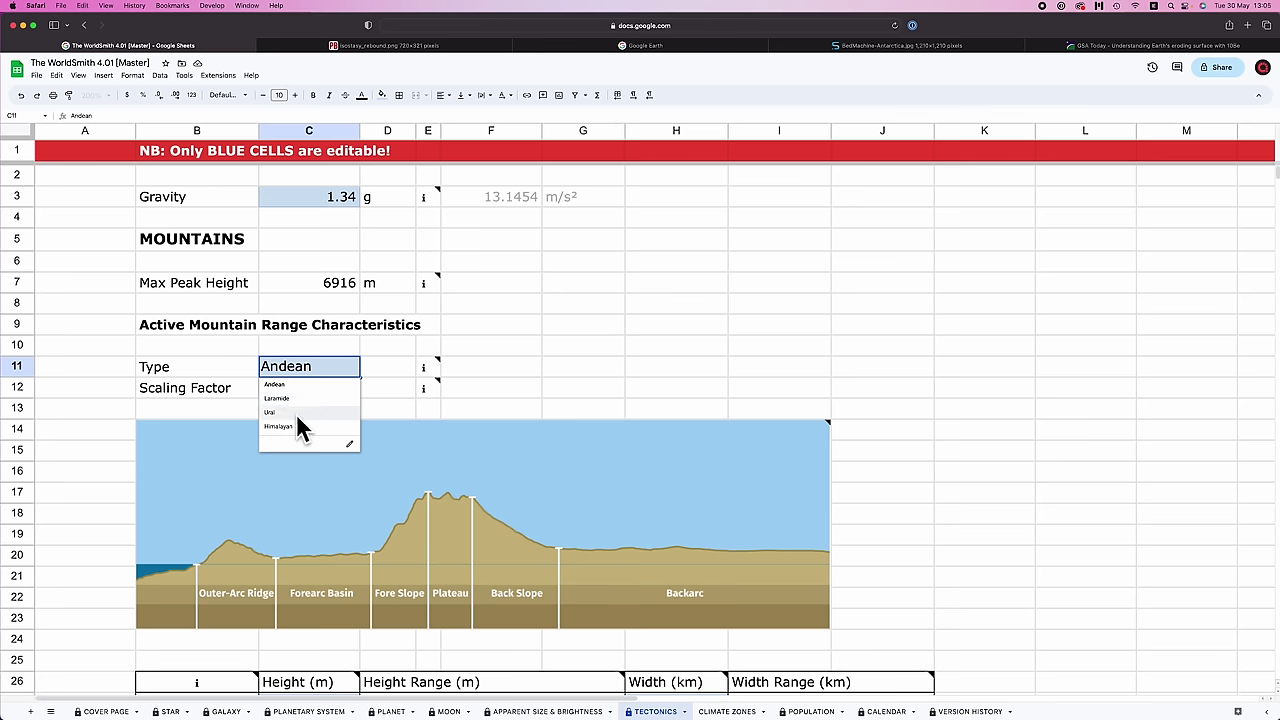
- Set the mountain type to Ural and delete the leftover 3500 Plateau height
left_click(296, 422)
scroll(703, 300, "down", 5)
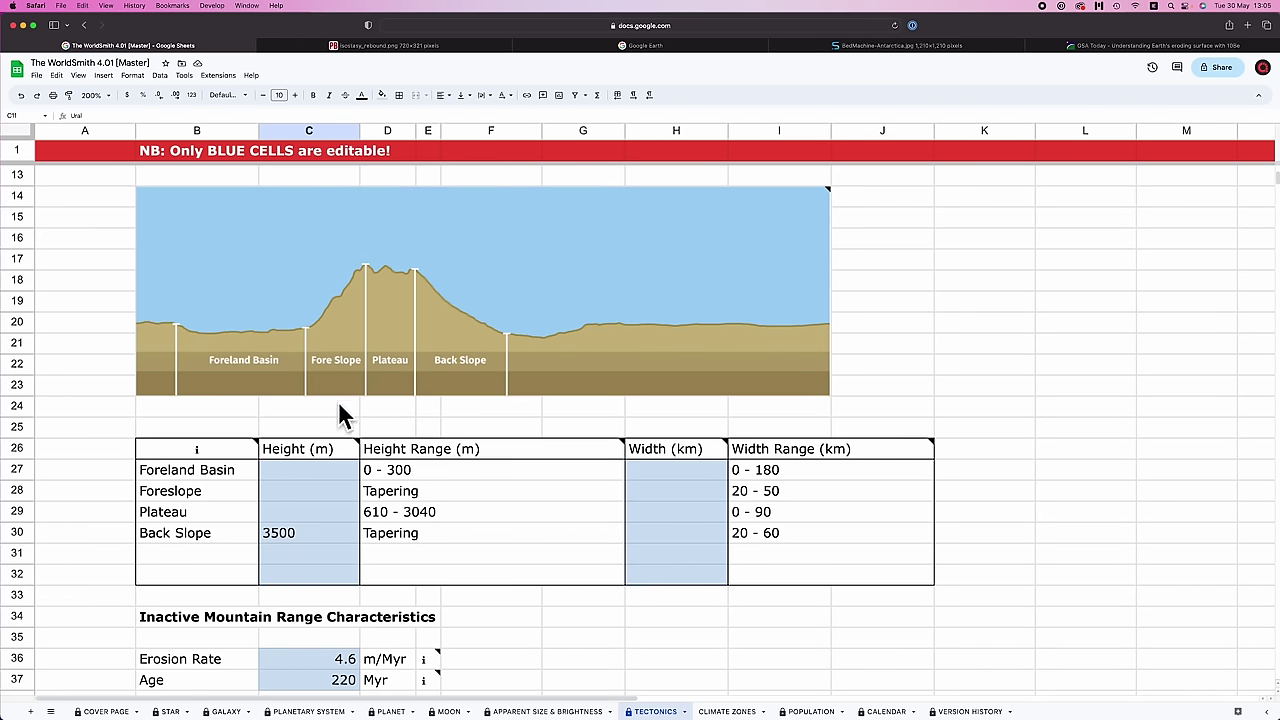
left_click(323, 543)
key("Delete")
scroll(528, 598, "down", 1)
left_click(528, 598)
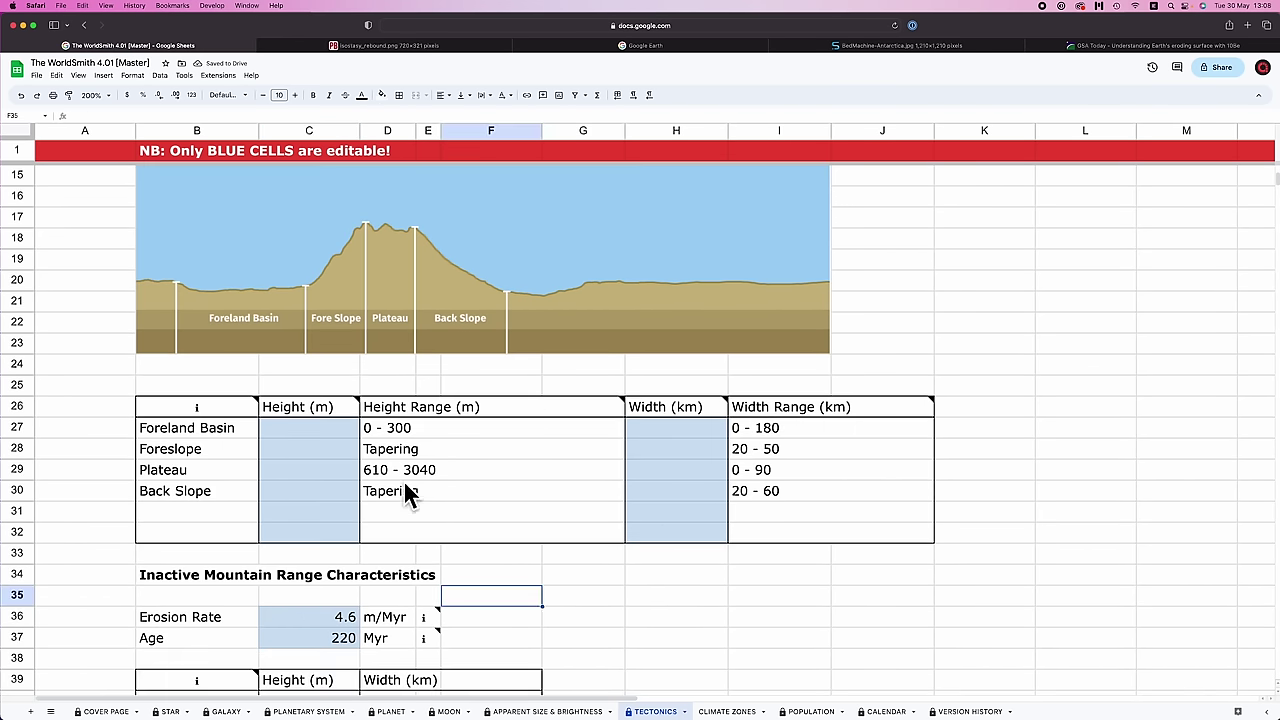
scroll(385, 505, "up", 3)
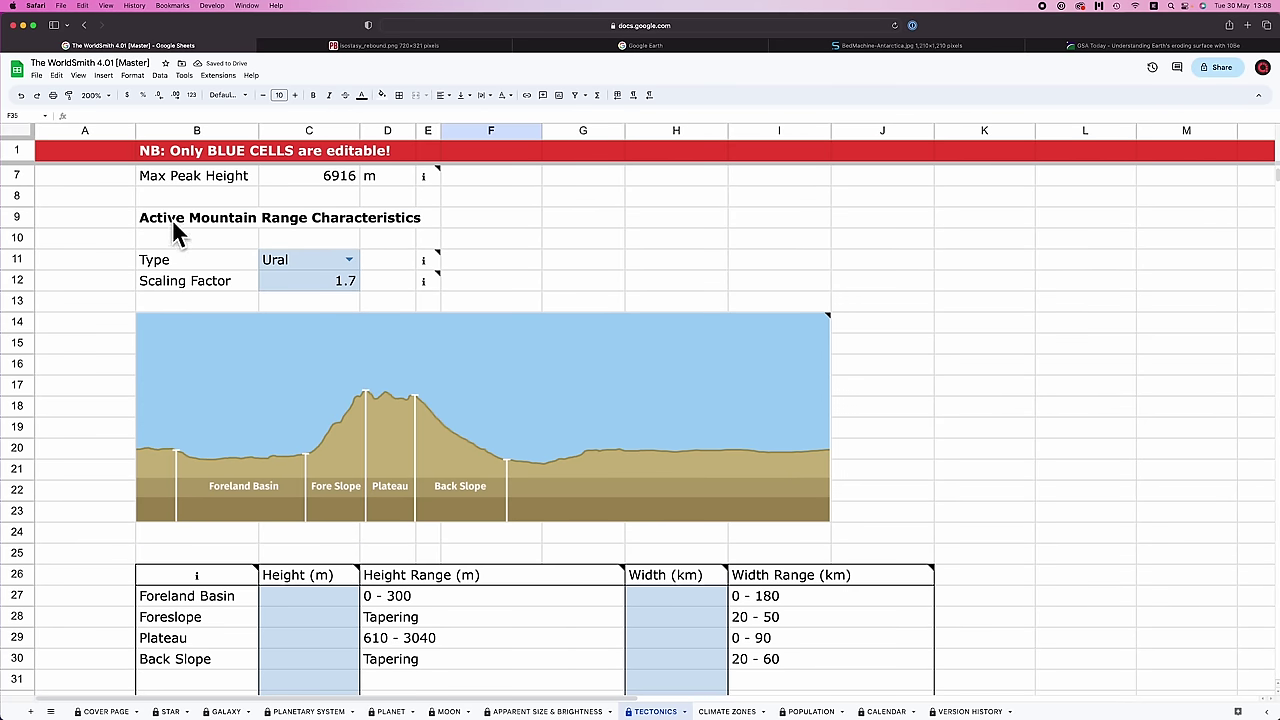
scroll(385, 400, "down", 4)
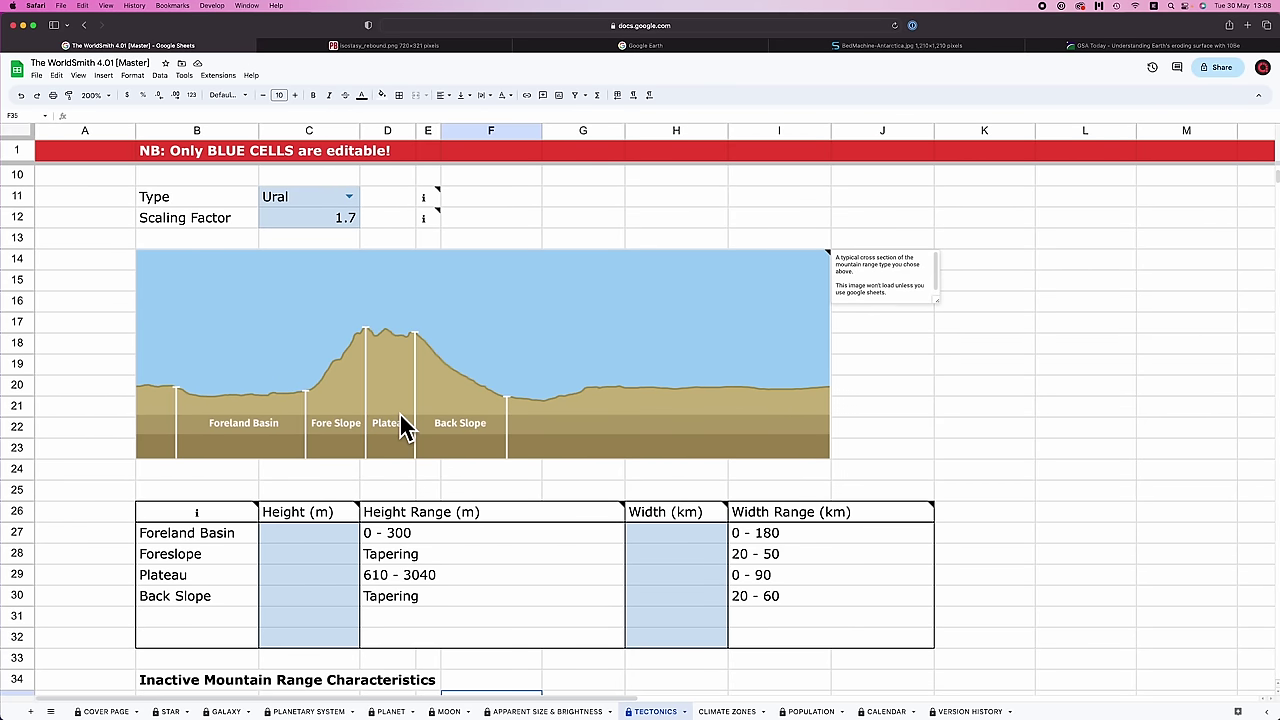
scroll(400, 423, "down", 3)
scroll(448, 444, "down", 1)
- Enter heights of 200 for Foreland Basin and 2400 for Plateau
left_click(308, 428)
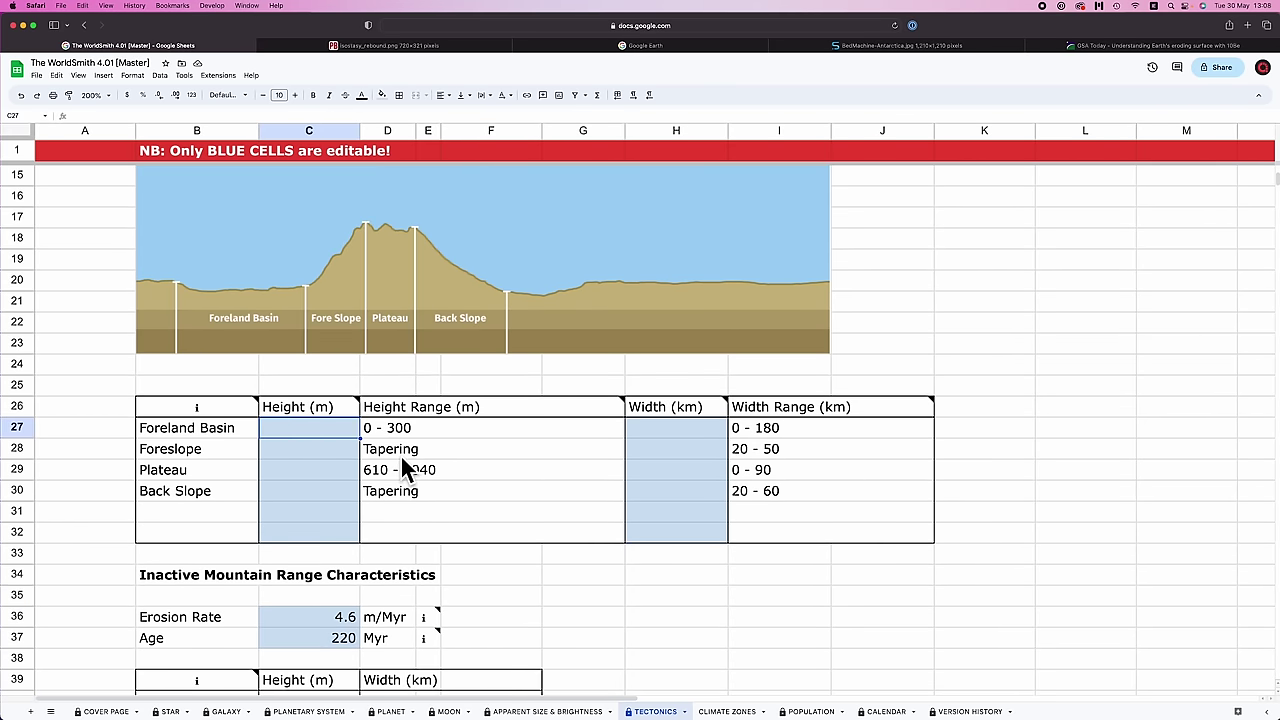
type("200")
key("Return")
key("Down")
type("24000")
key("BackSpace")
- Enter widths of 70, 30, 80 and 50 km in H27:H30
left_click(676, 428)
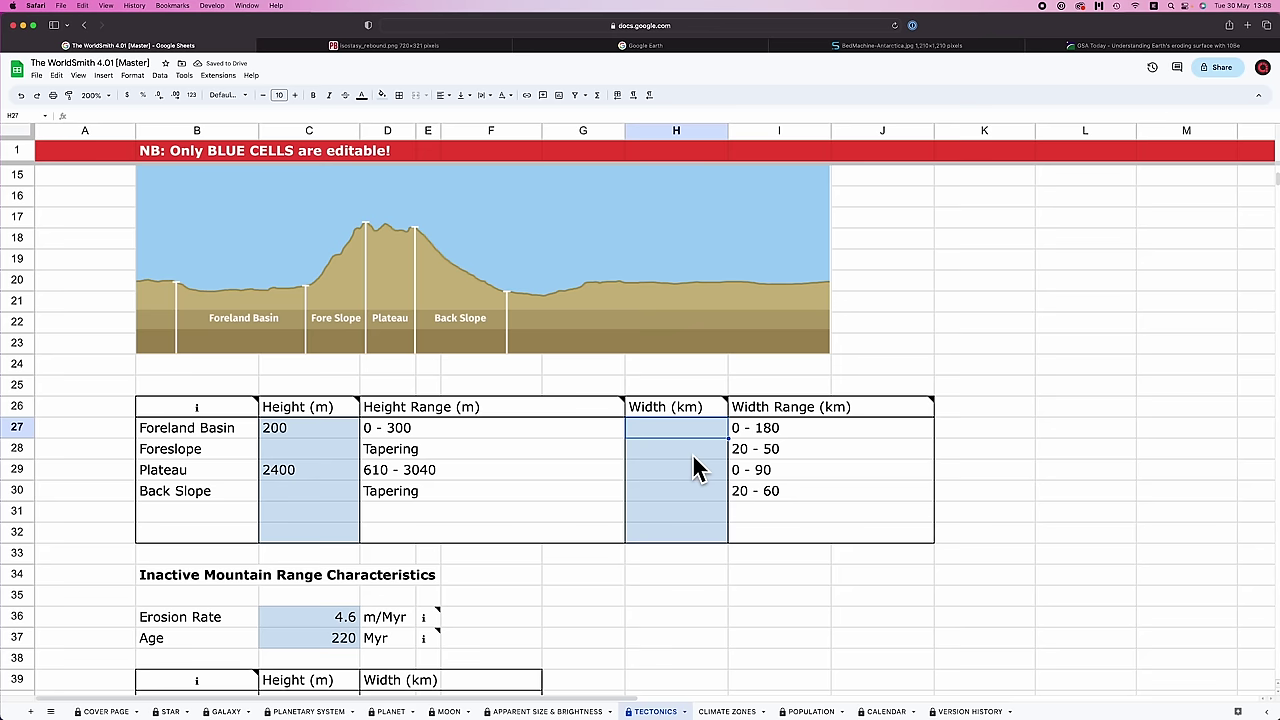
type("70")
key("Return")
type("30")
key("Return")
type("80")
key("Return")
type("50")
key("Return")
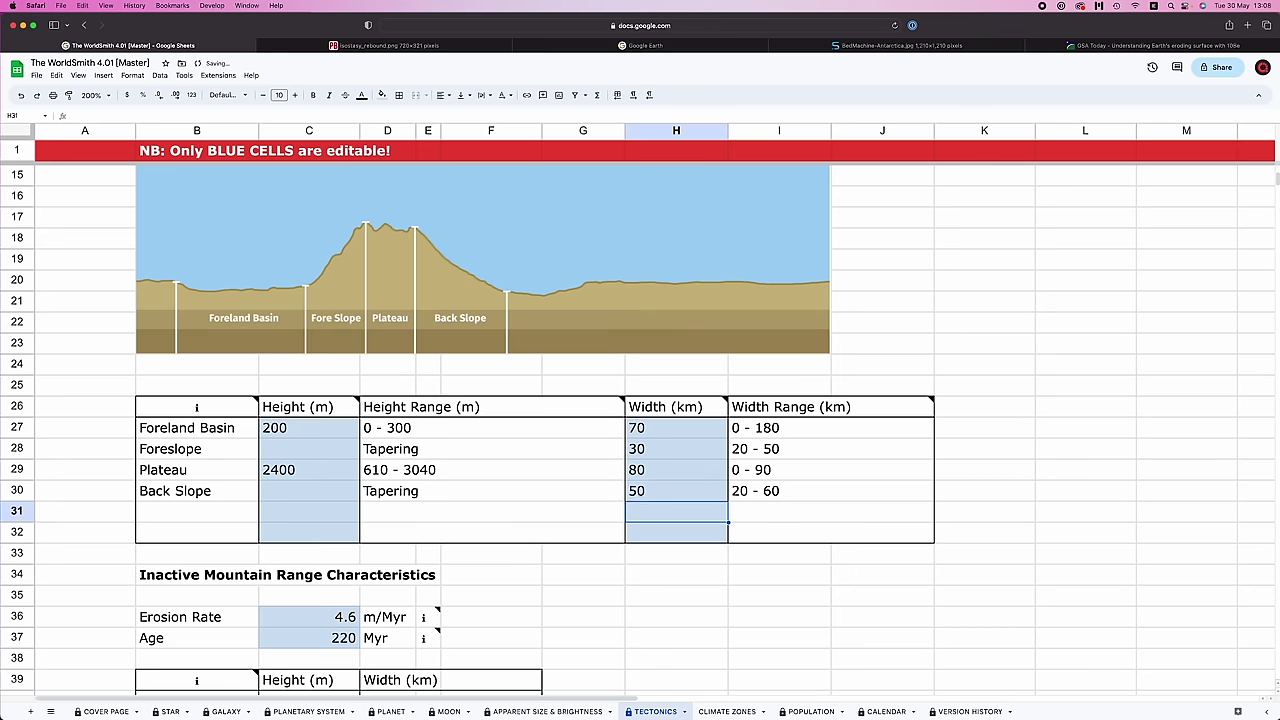
scroll(434, 580, "down", 6)
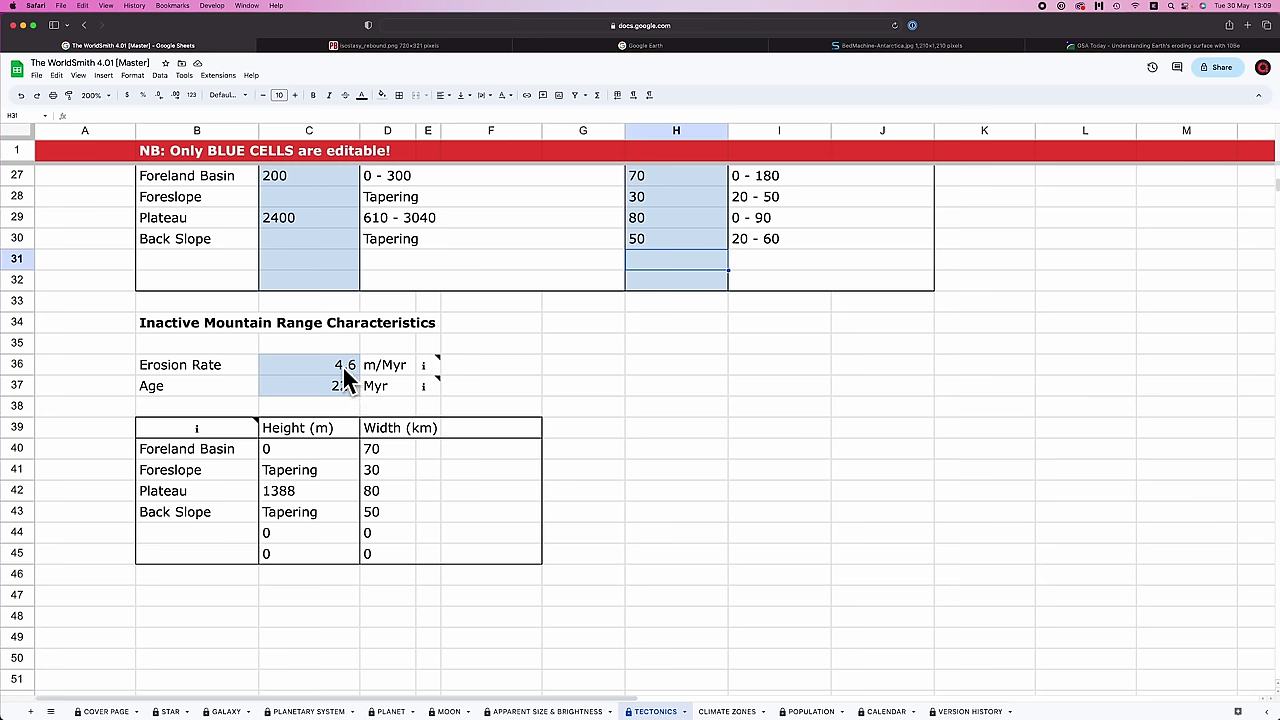
- Set the inactive-range Age in C37 to 530 Myr
left_click(330, 385)
type("530")
key("Return")
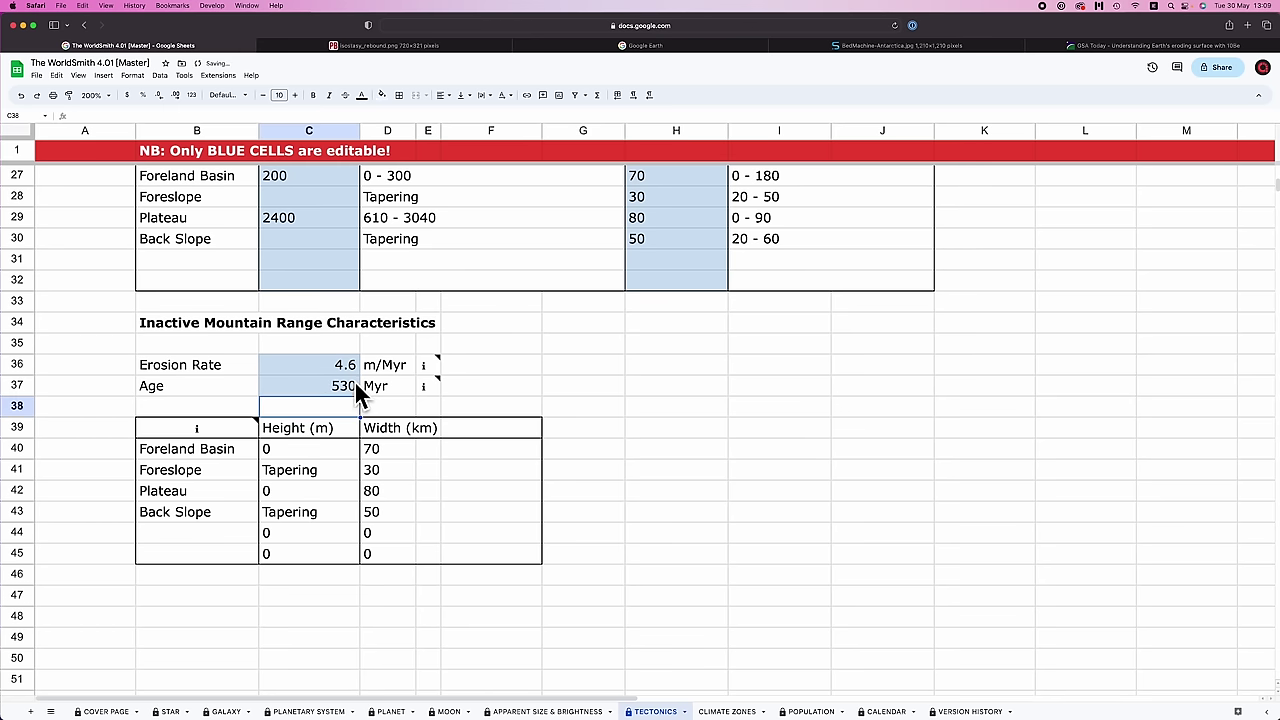
scroll(365, 397, "down", 3)
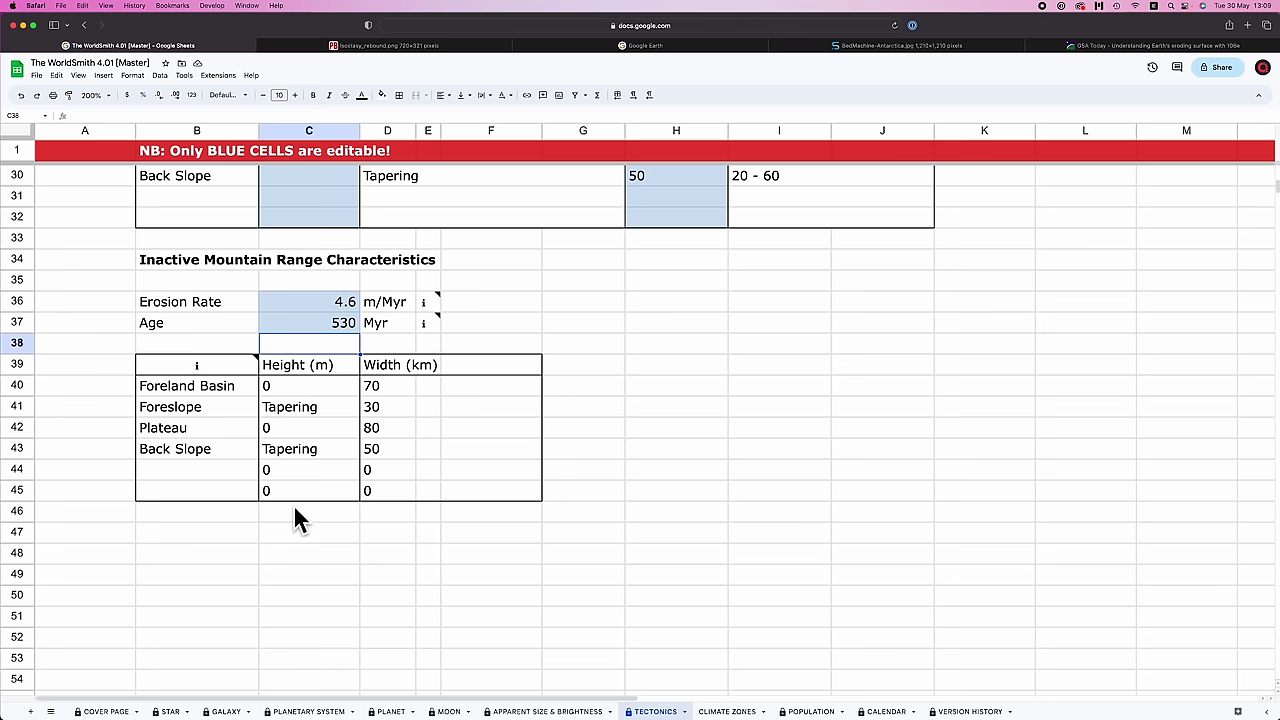
key("super+Tab")
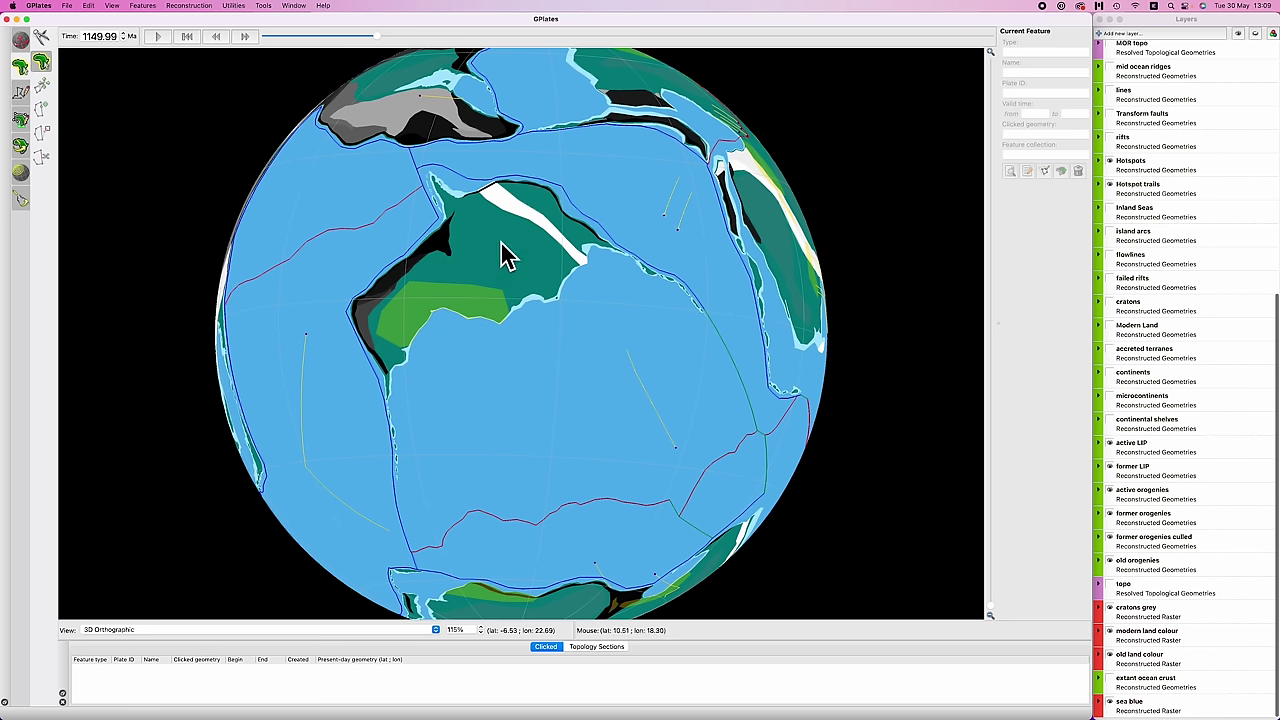
- Query the white belt to show it is the orogeny 1700 OrogenicBelt on plate 206
scroll(505, 252, "up", 3)
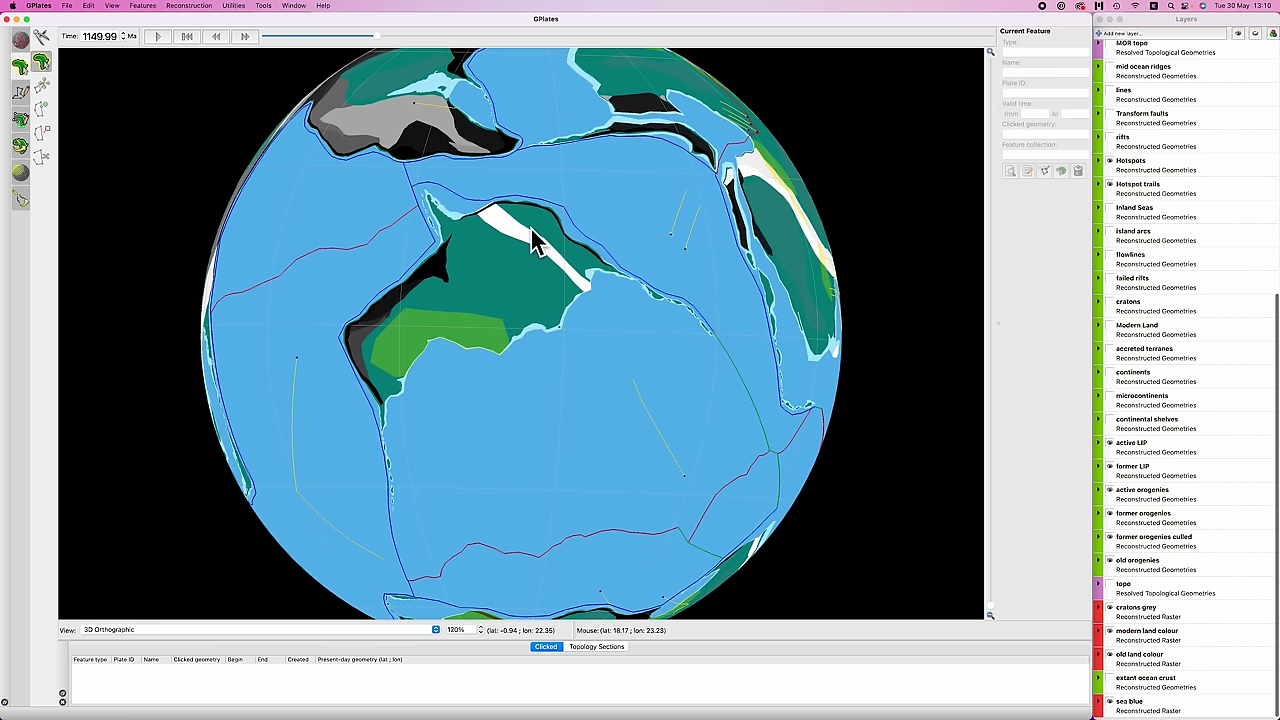
left_click(508, 263)
left_click(600, 306)
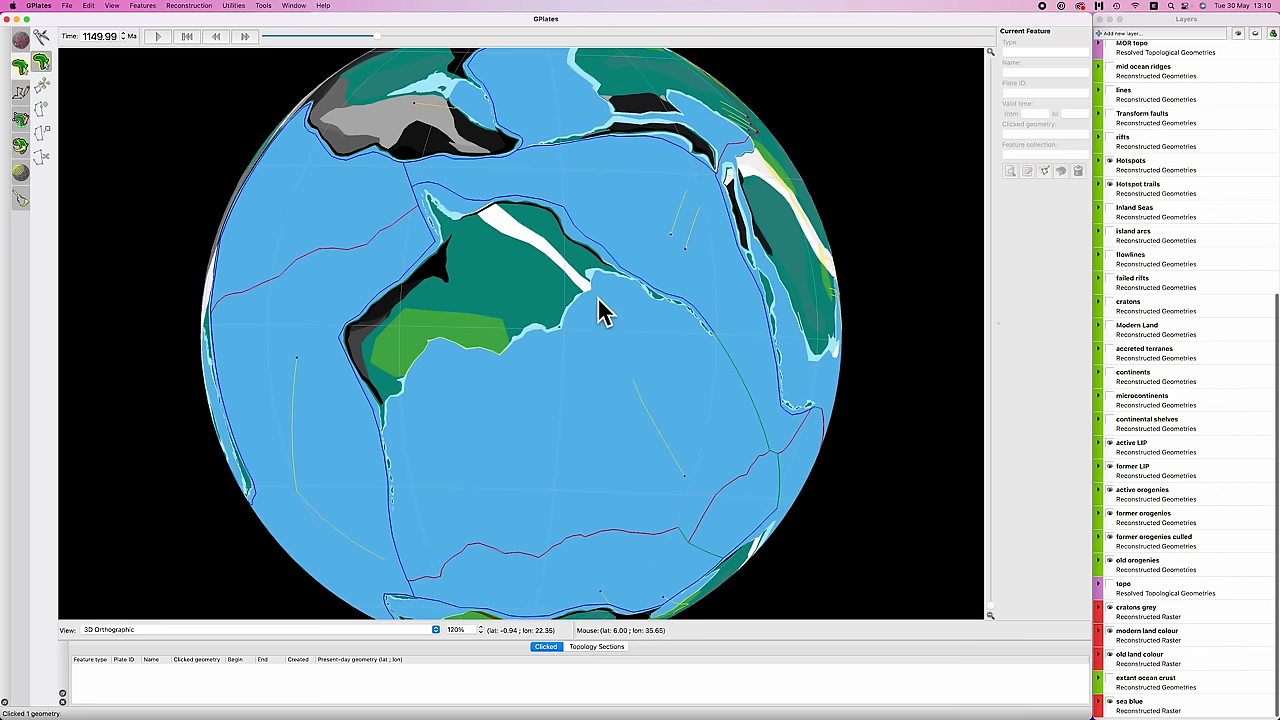
left_click(506, 245)
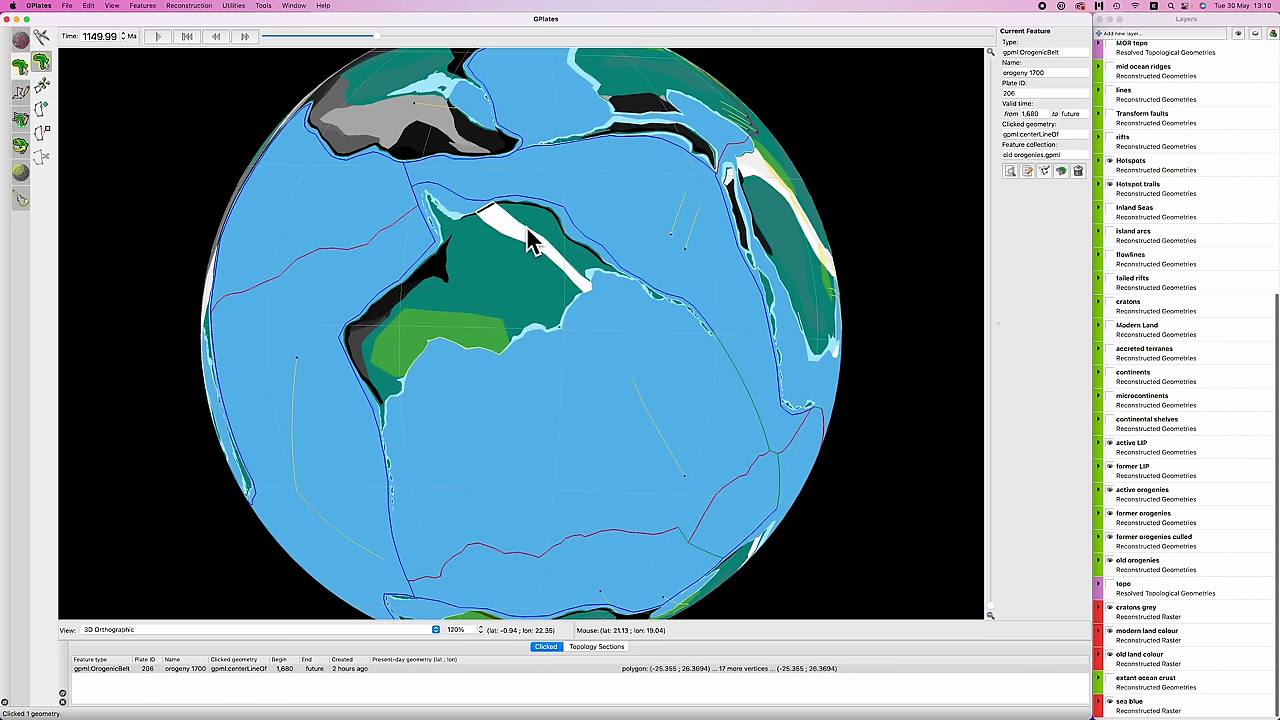
- Review the isostatic rebound diagram in Safari, then return to the Illustrator paleomap
key("super+Tab")
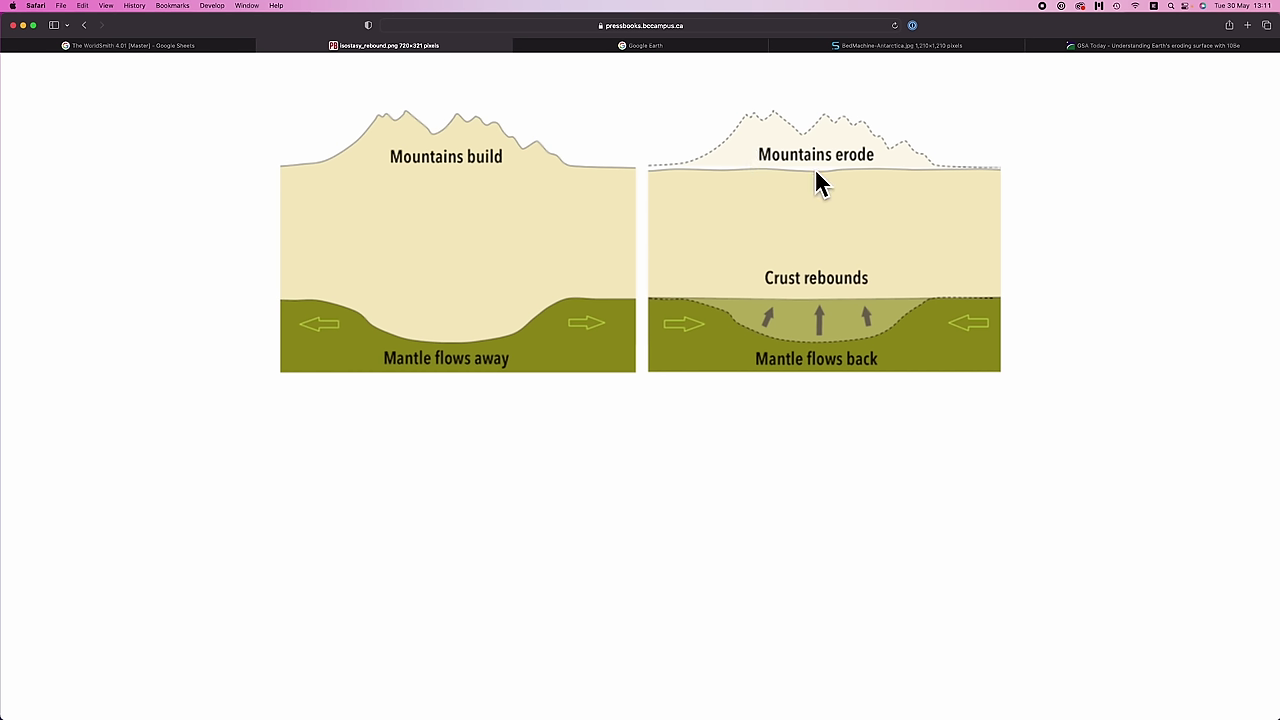
key("super+Tab")
- At 400% zoom, pencil a '0 (uplift)' note and curved arrow beside the coast
scroll(717, 363, "up", 3)
scroll(717, 363, "right", 4)
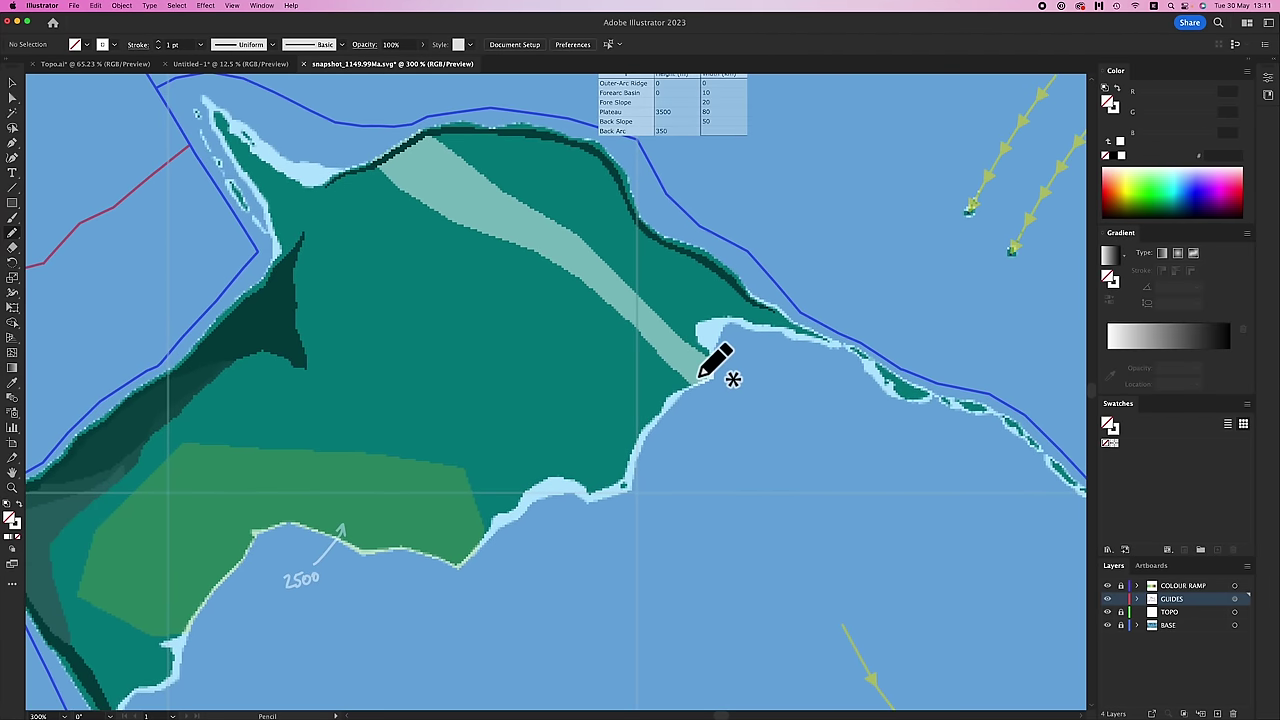
scroll(594, 251, "up", 2)
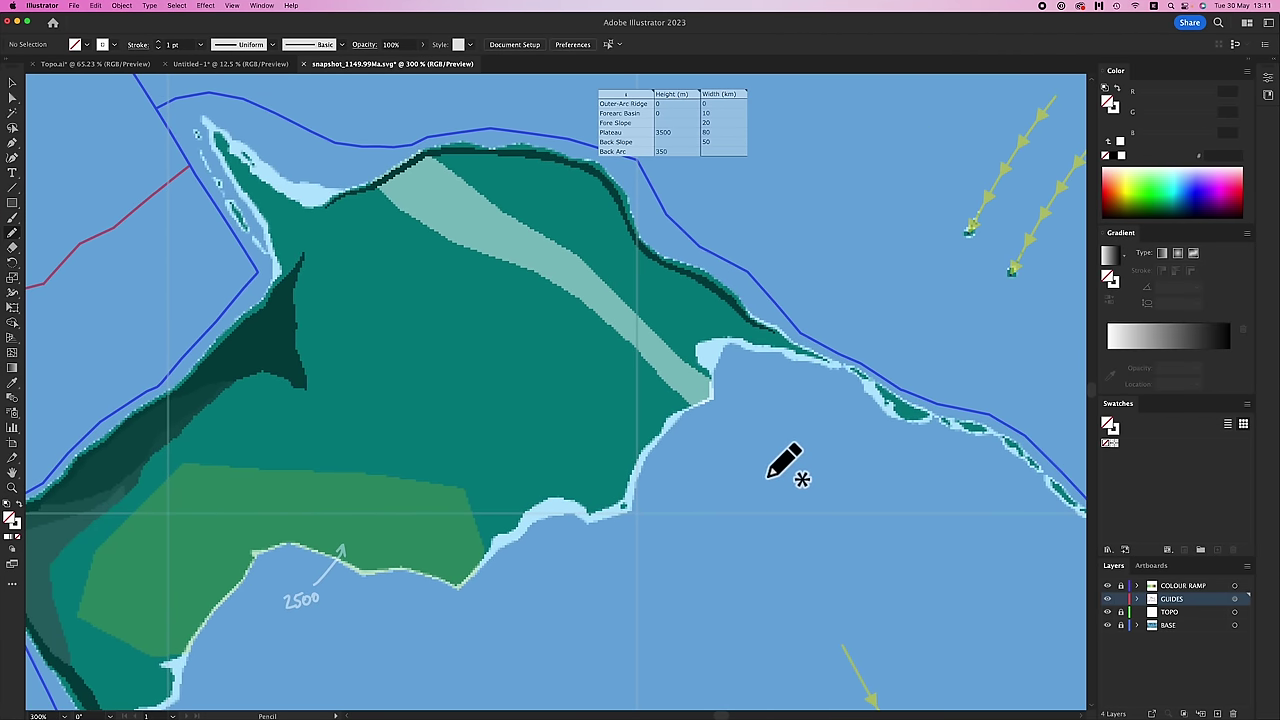
key("super+equal")
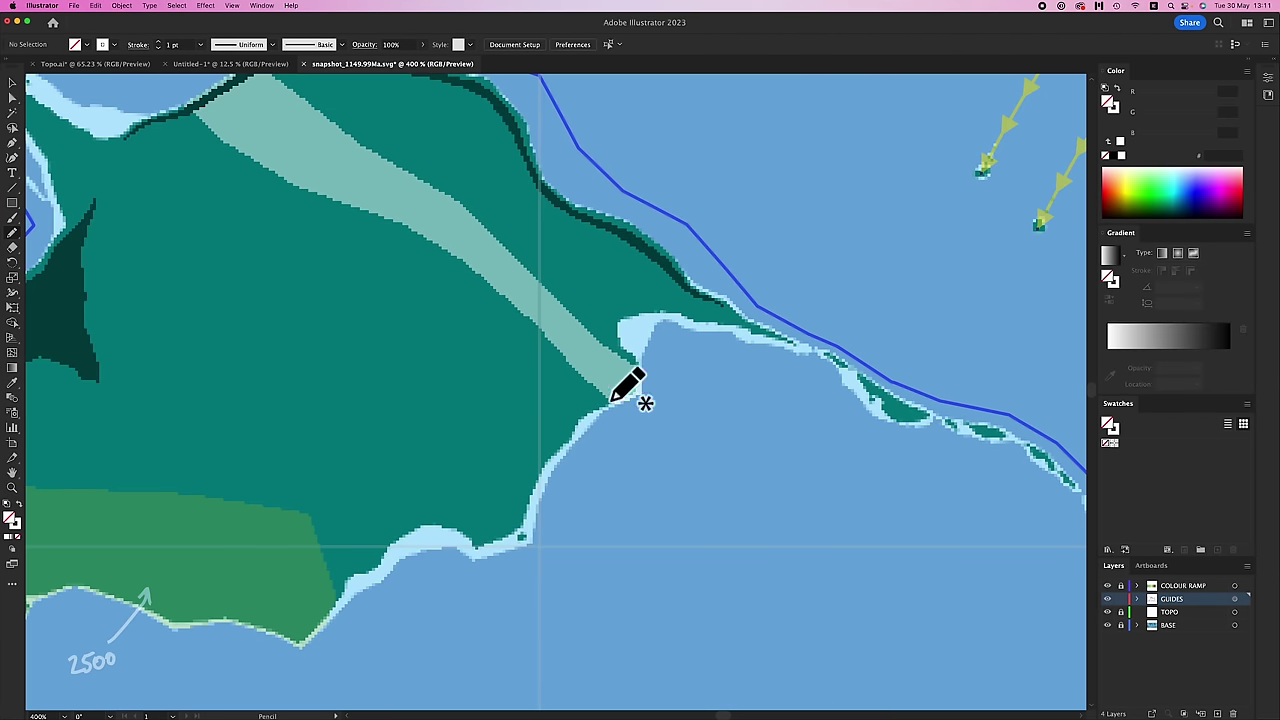
mouse_move(656, 412)
left_mouse_down()
mouse_move(667, 472)
mouse_move(724, 466)
left_mouse_up()
left_click_drag(686, 415, 663, 392)
scroll(700, 400, "up", 2)
scroll(700, 400, "left", 2)
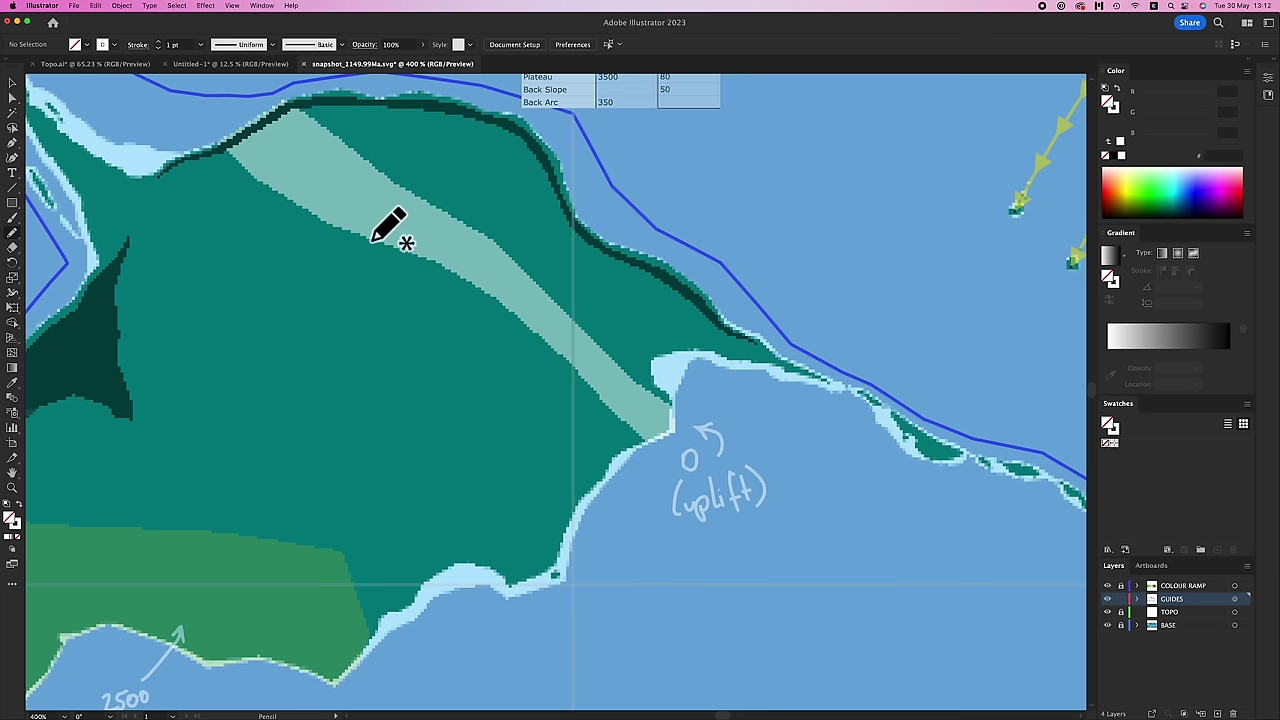
key("super+0")
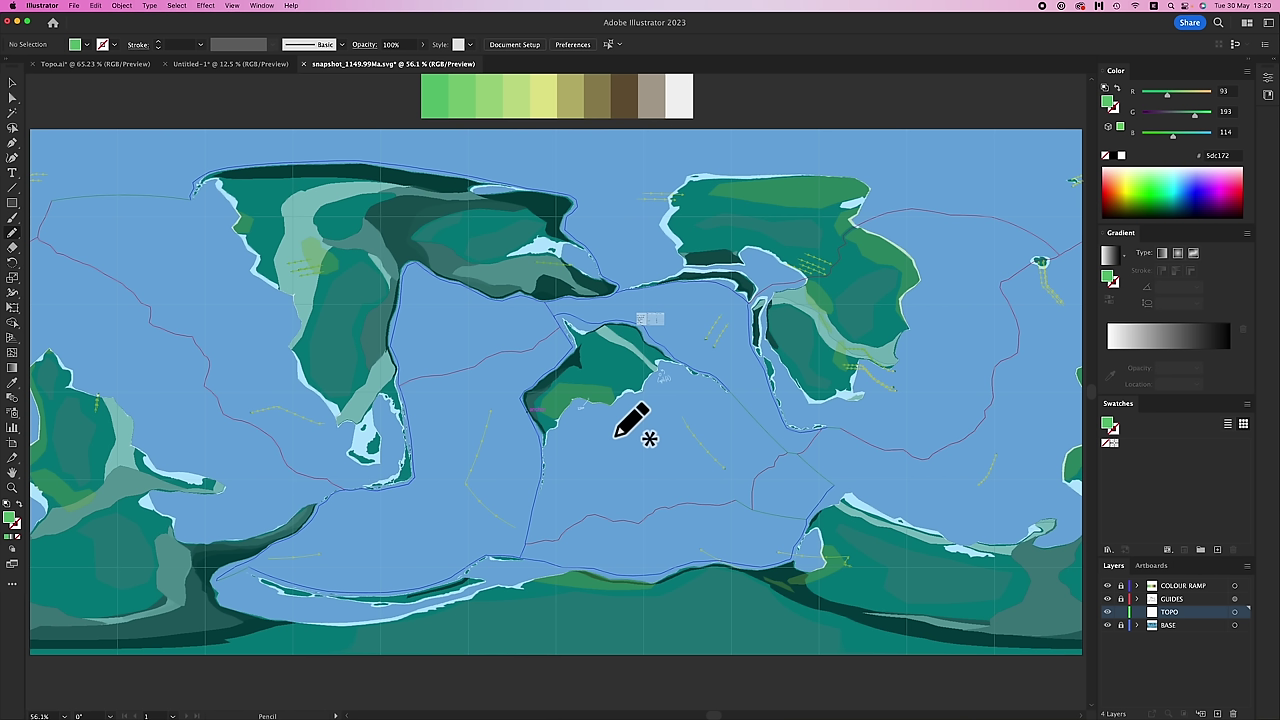
- Sample the second ramp green #7eca79 as fill and zoom in toward the central continent
key("i")
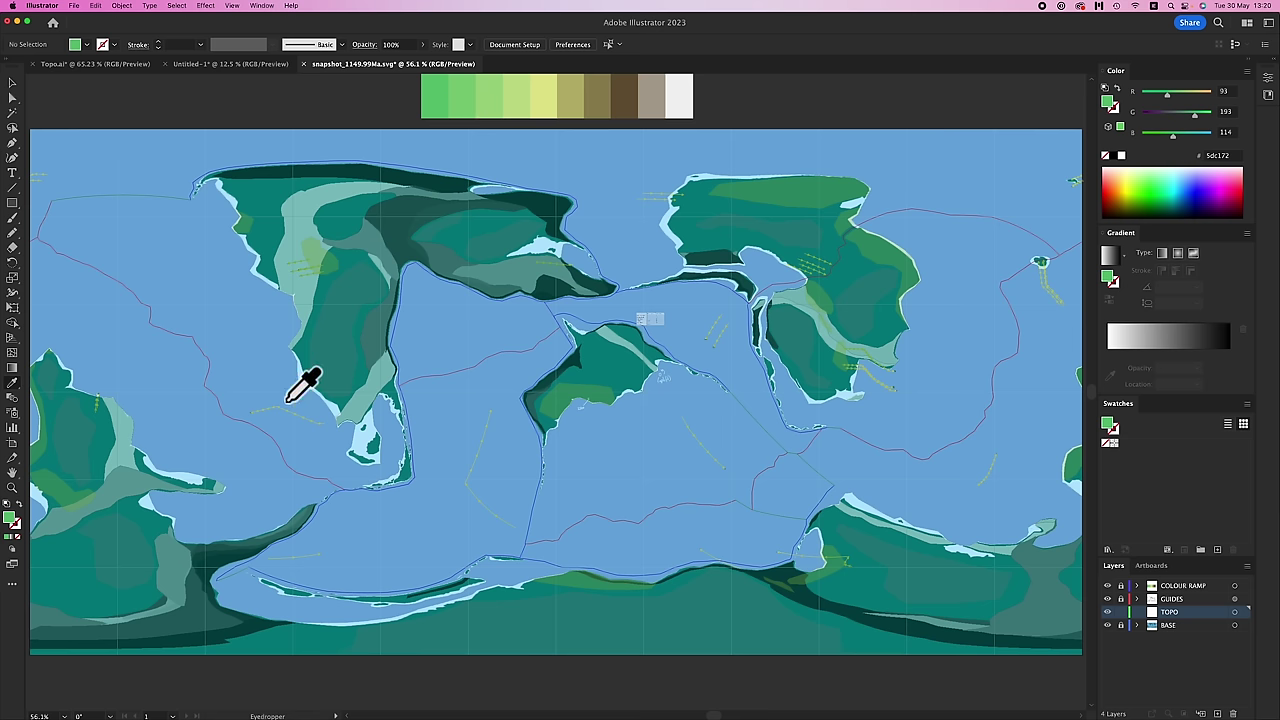
left_click(465, 100)
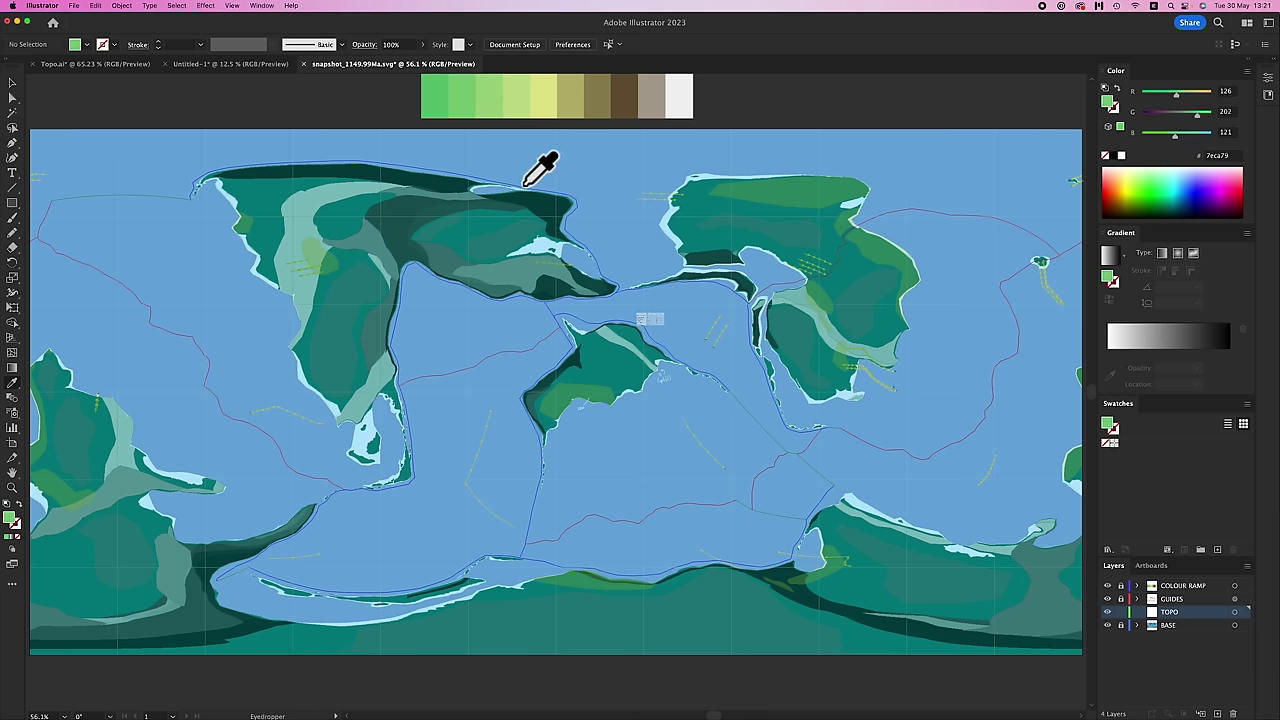
scroll(530, 165, "up", 5)
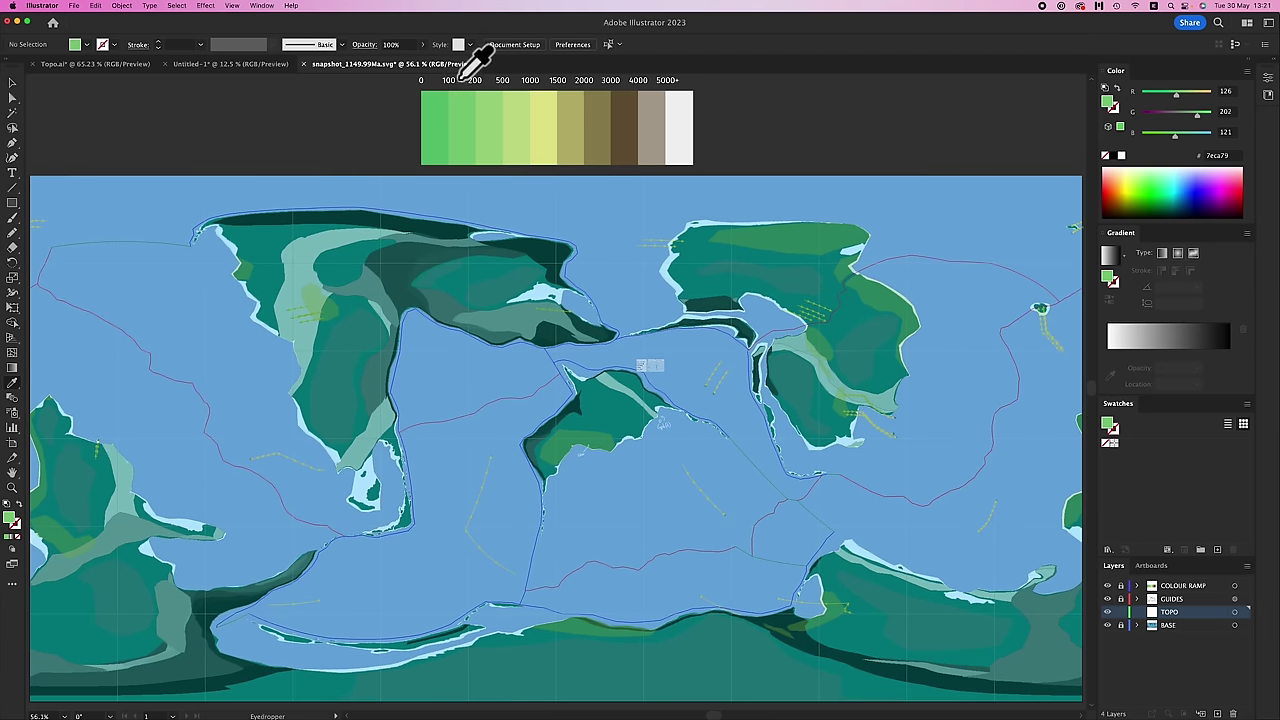
key("v")
scroll(651, 480, "down", 3)
key("super+equal")
key("super+equal")
key("super+equal")
key("super+equal")
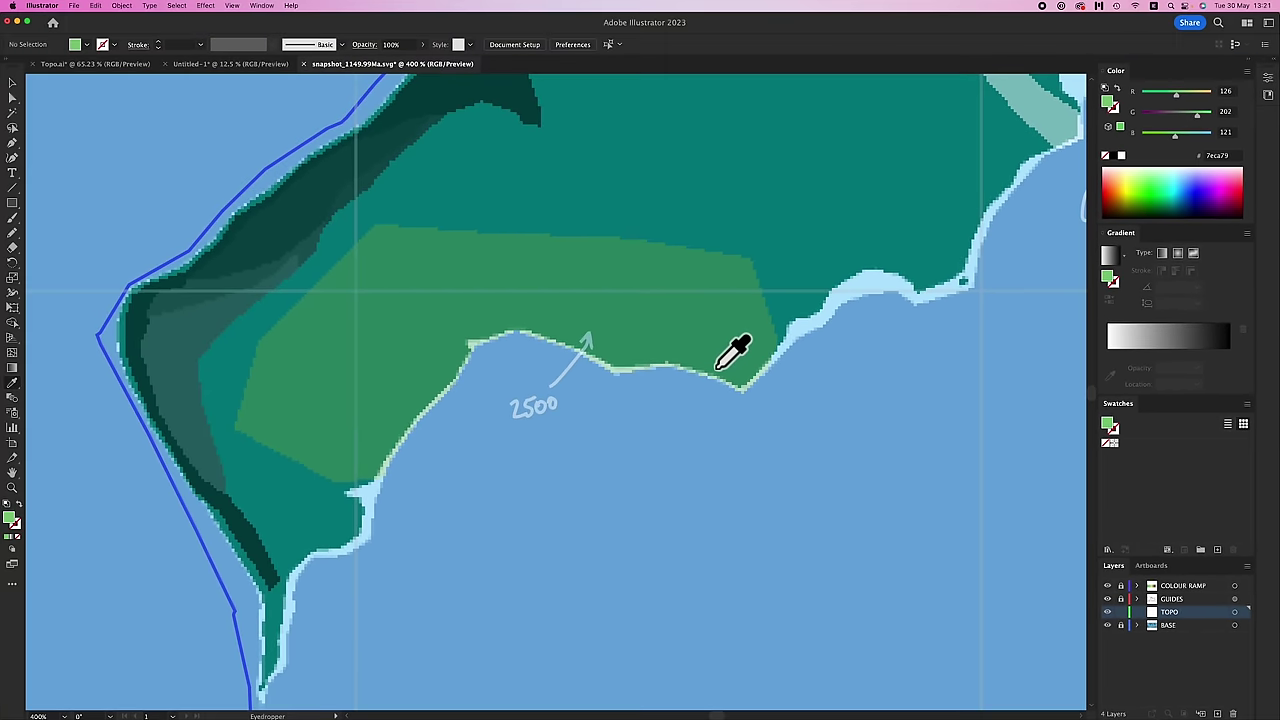
key("n")
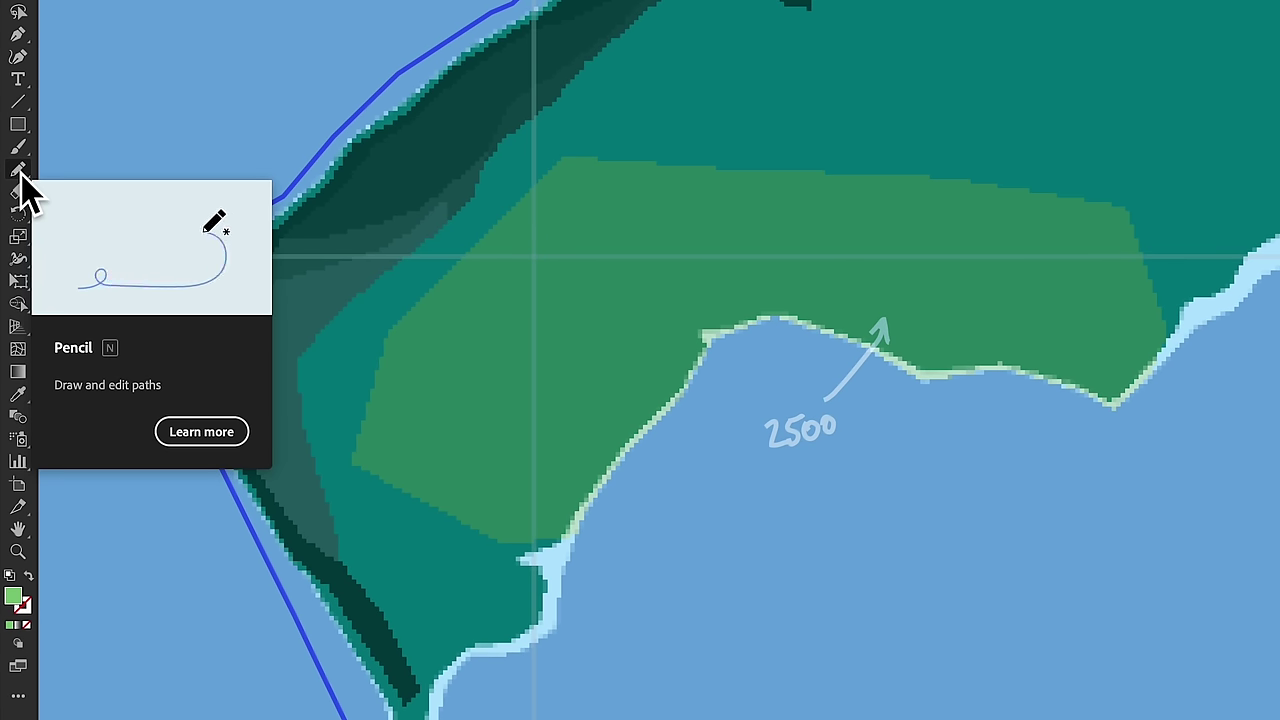
- Set the Pencil to Accurate fidelity, filling new strokes and closing paths within 15 pixels
double_click(19, 172)
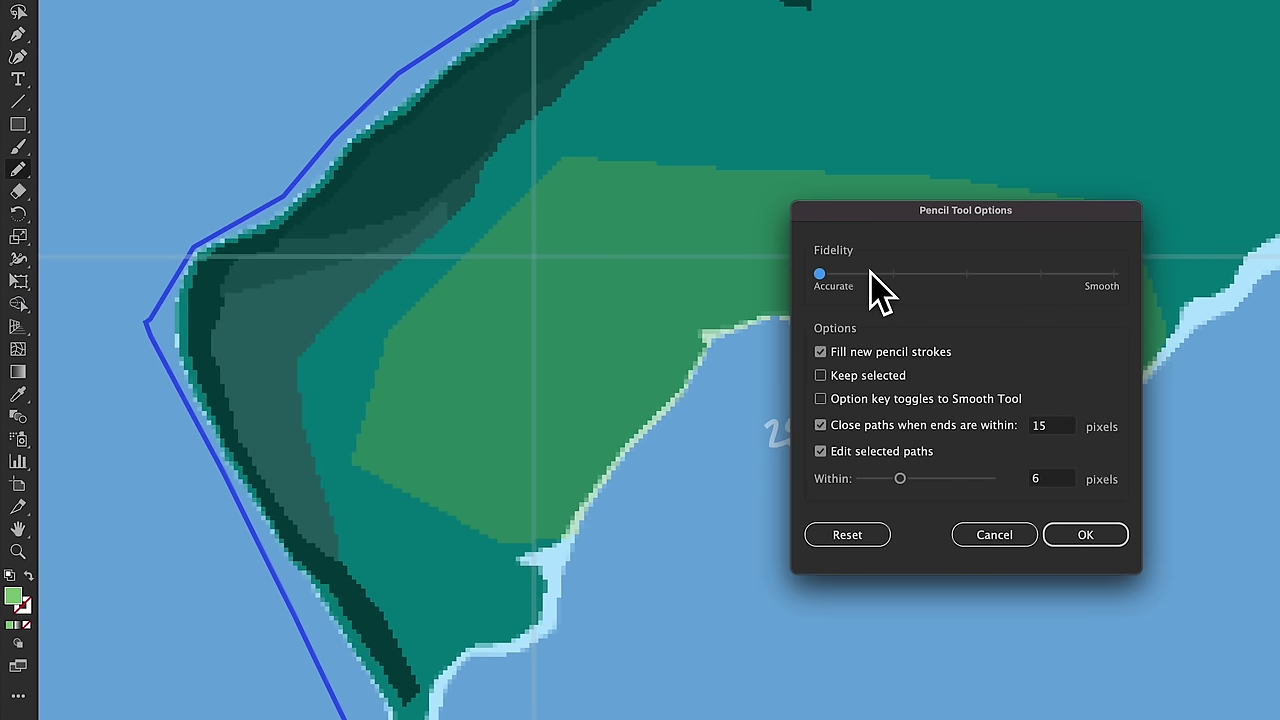
left_click(1112, 536)
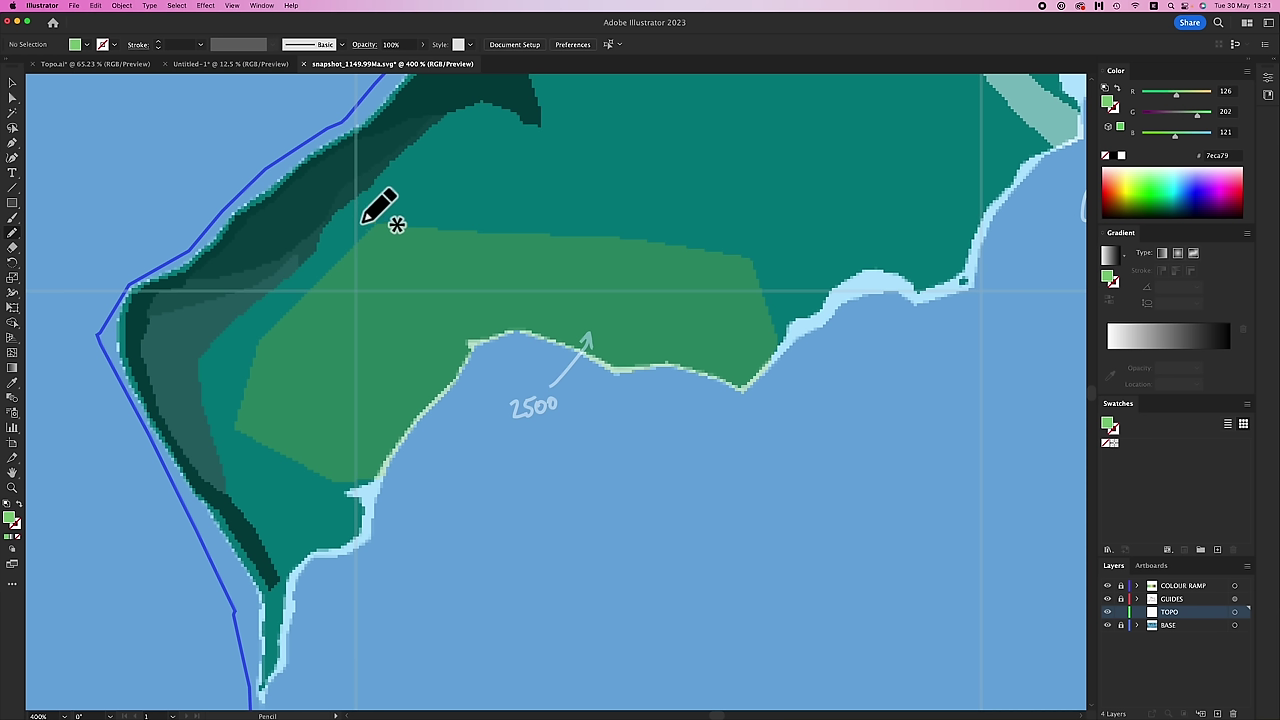
- Draw a closed #7eca79 lowland shape along the ridge and coast, hiding GUIDES to check it
left_click_drag(432, 256, 374, 317)
mouse_move(285, 302)
left_mouse_down()
mouse_move(241, 352)
mouse_move(224, 431)
mouse_move(262, 487)
mouse_move(312, 496)
mouse_move(361, 478)
mouse_move(461, 362)
mouse_move(463, 336)
mouse_move(544, 324)
mouse_move(608, 358)
mouse_move(735, 378)
mouse_move(787, 308)
mouse_move(759, 238)
mouse_move(737, 231)
mouse_move(603, 204)
mouse_move(537, 207)
mouse_move(514, 245)
mouse_move(456, 201)
mouse_move(364, 222)
left_mouse_up()
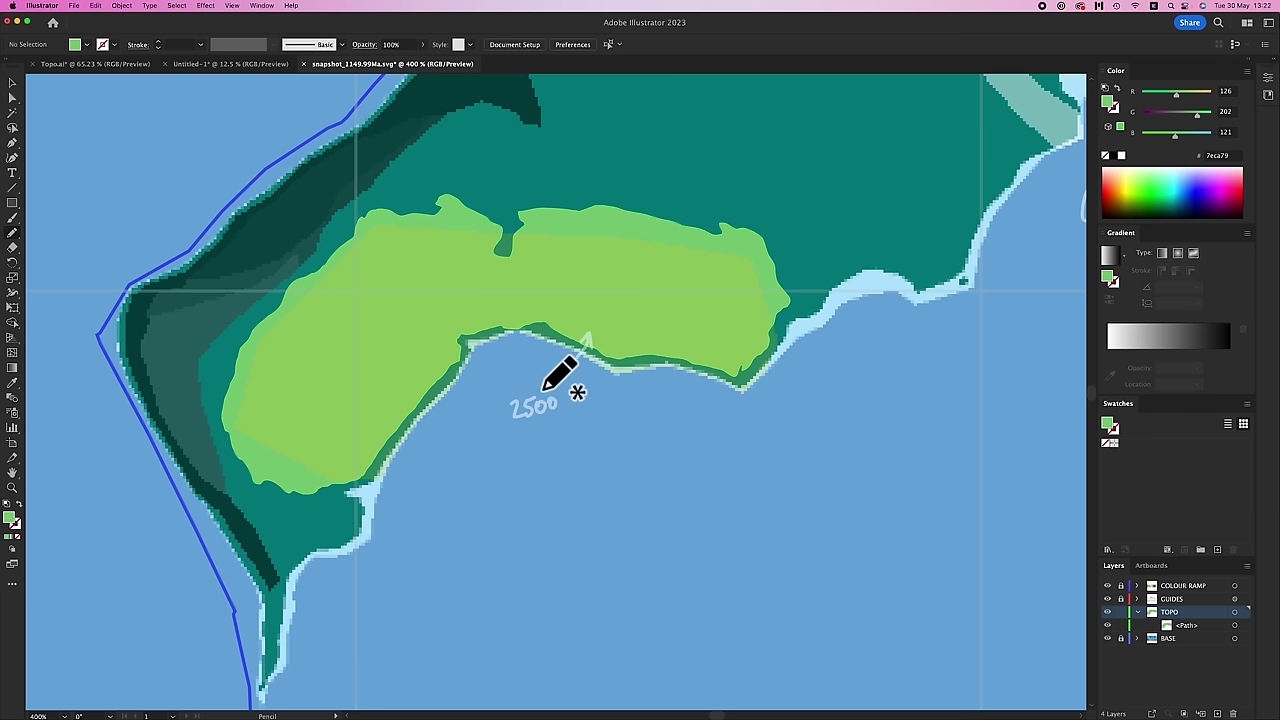
left_click(1107, 598)
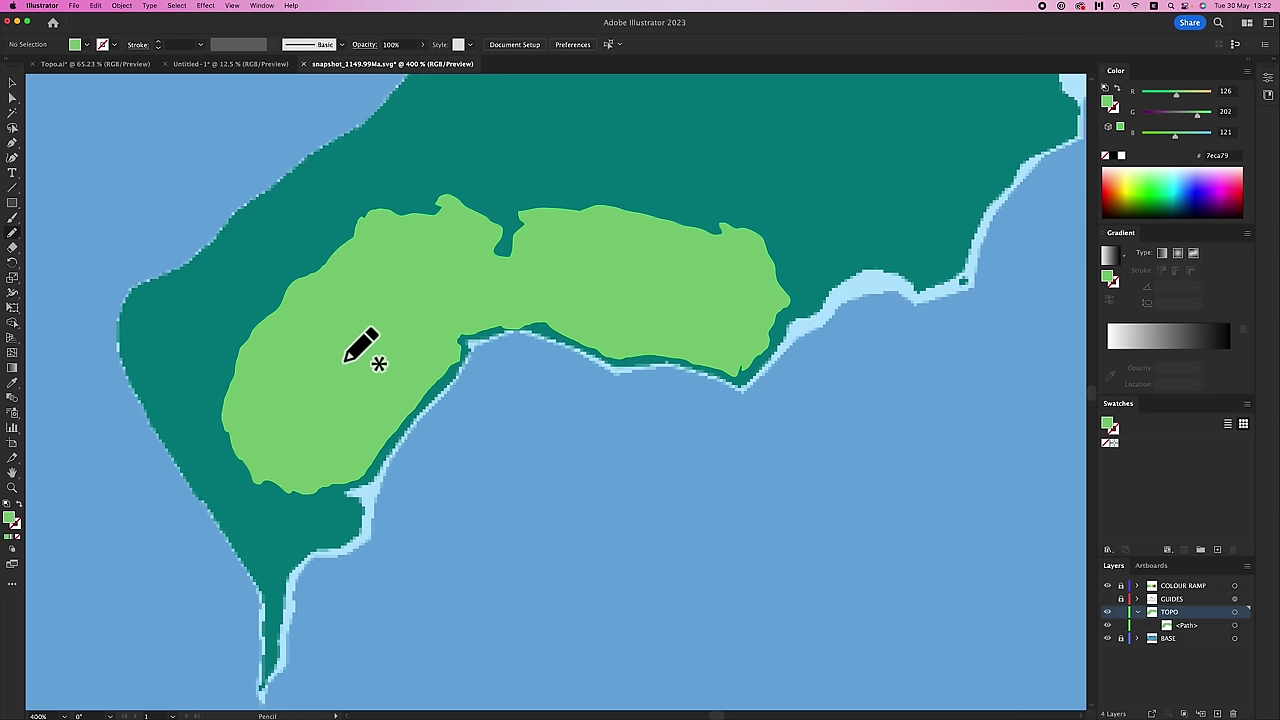
- Show the guides again, fit the artboard, and sample the lighter ramp green #a0d381
left_click(1107, 598)
key("v")
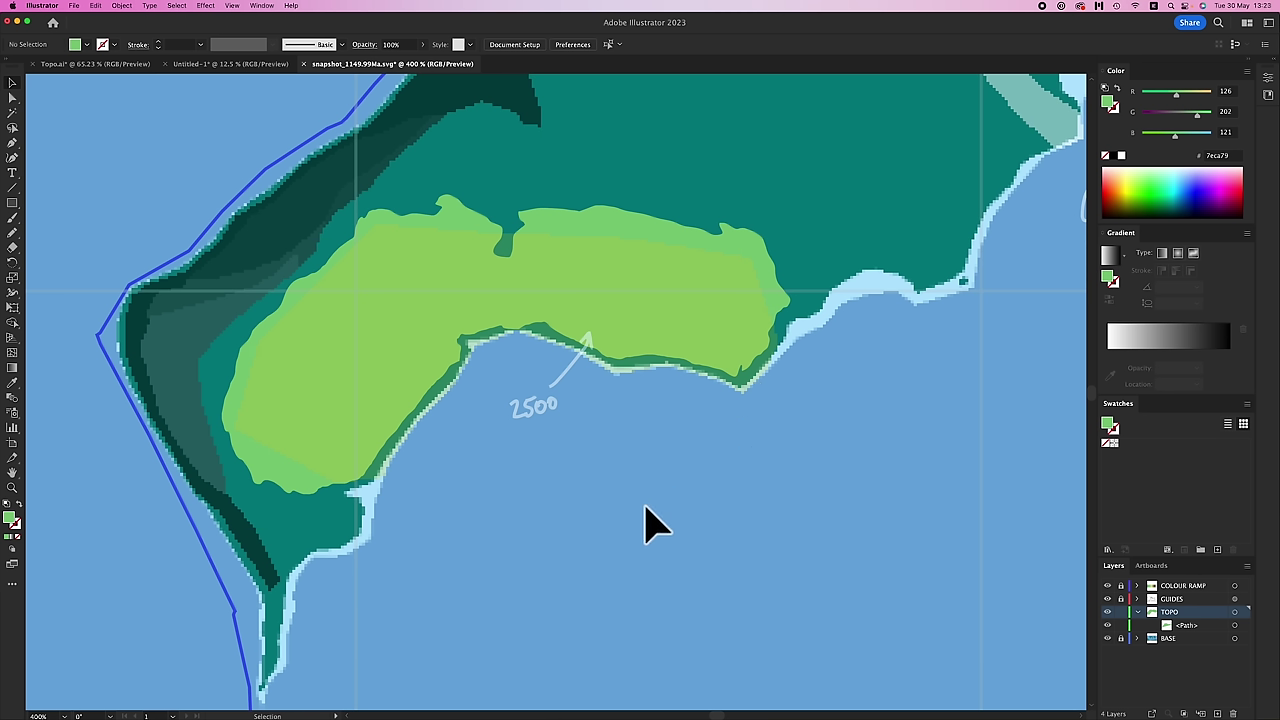
key("super+0")
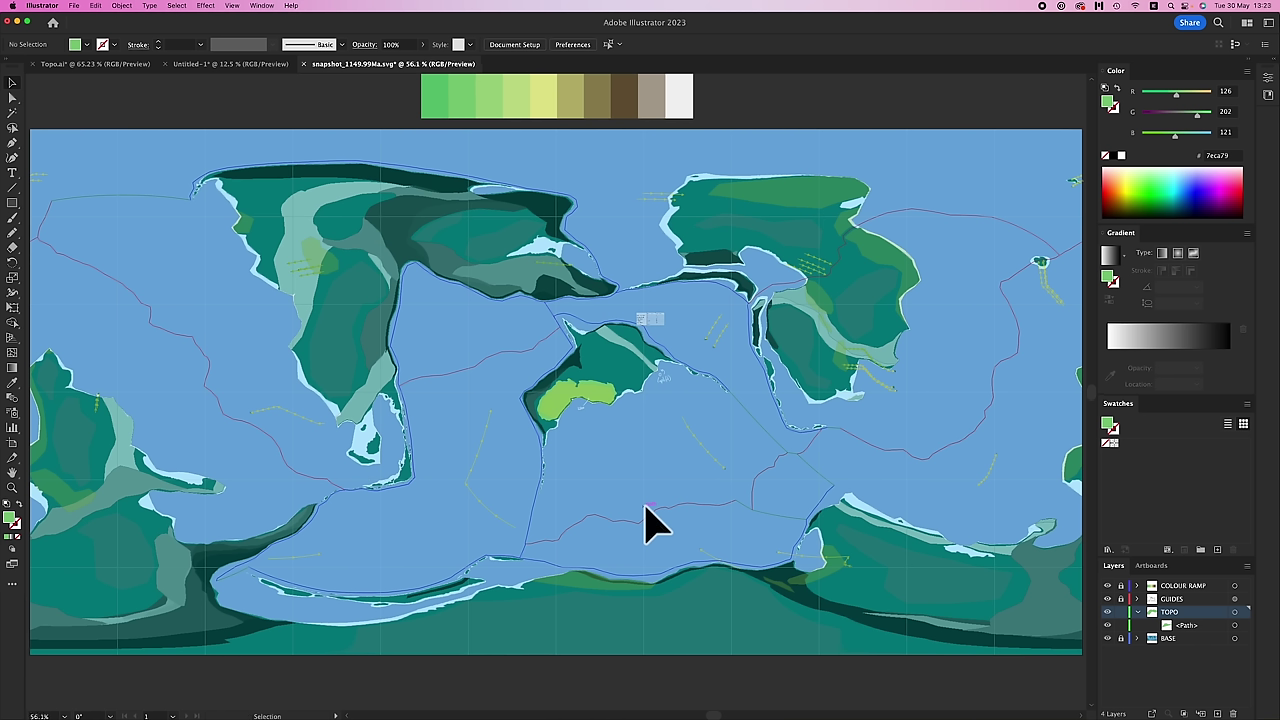
key("i")
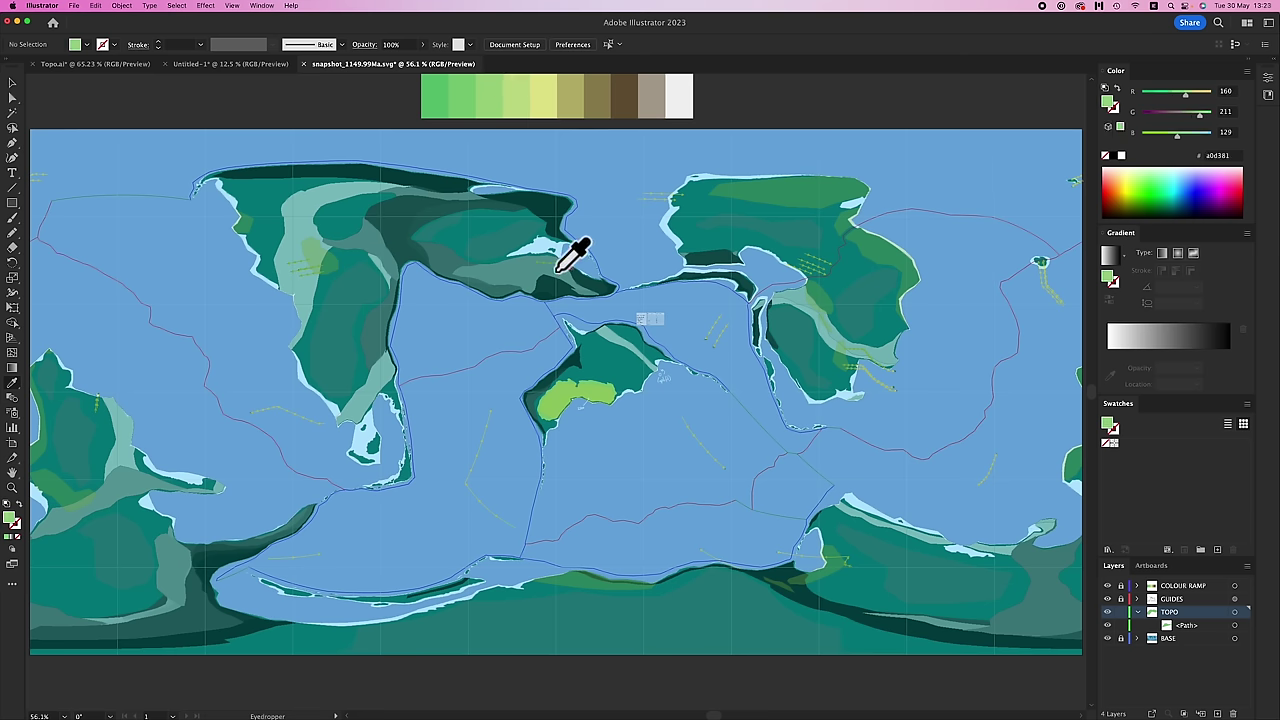
- Zoom to 1200% and redraw the lowland shape's southern edge along the shoreline
key("n")
key("super+equal")
key("super+equal")
key("super+equal")
key("super+equal")
key("super+equal")
key("super+equal")
key("super+equal")
key("super+equal")
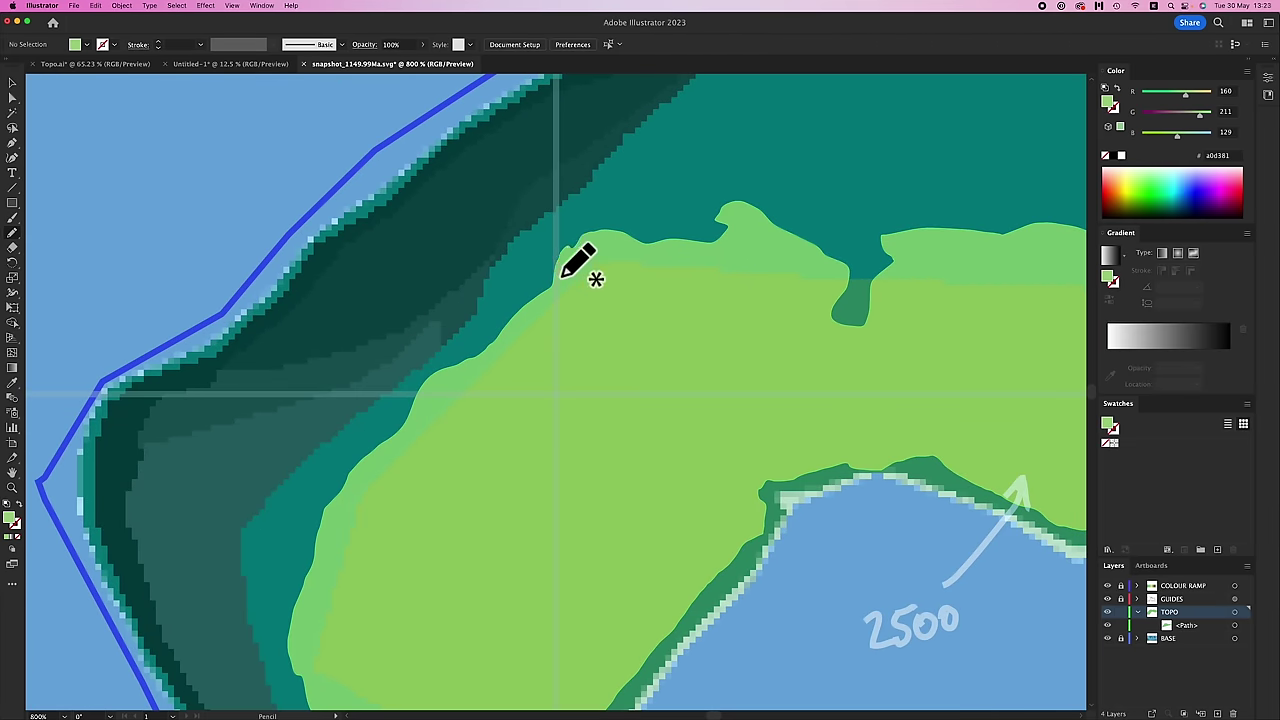
scroll(575, 478, "down", 6)
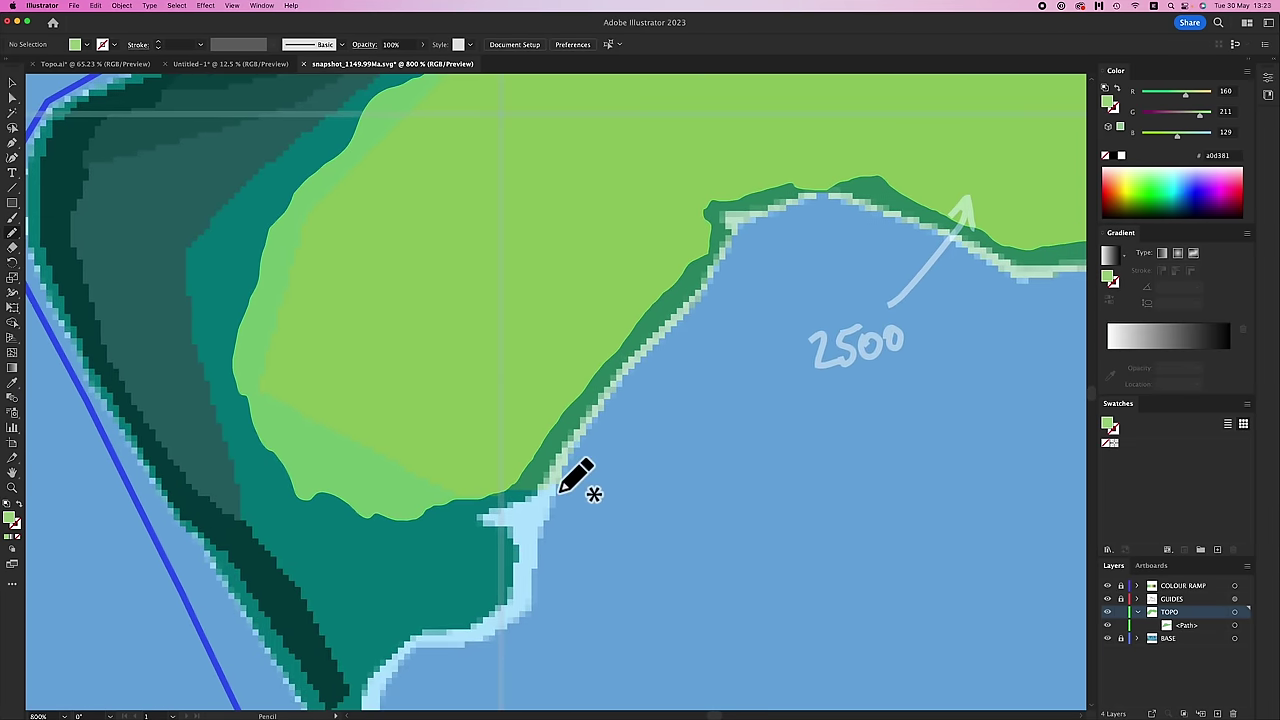
key("super+equal")
scroll(578, 476, "down", 2)
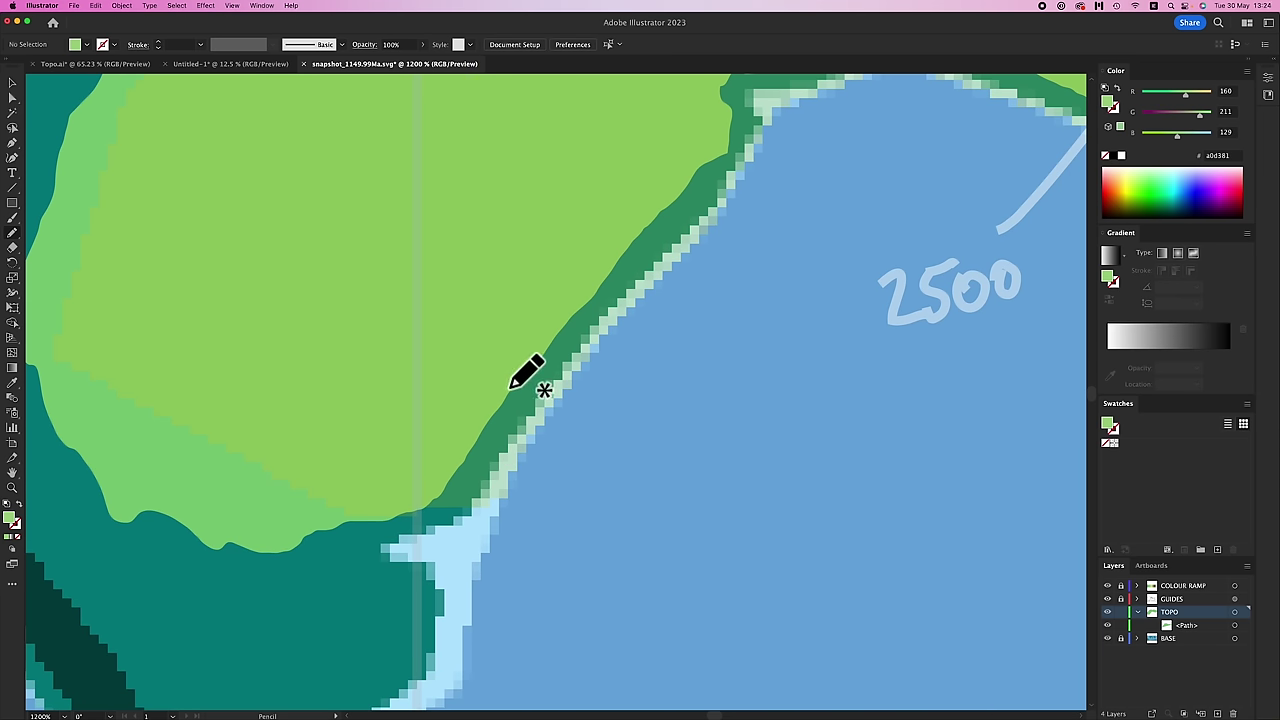
mouse_move(569, 322)
left_mouse_down()
mouse_move(697, 131)
mouse_move(731, 152)
left_mouse_up()
- Zoom in on the lowland area and select the light green lowland shape
key("v")
key("n")
key("ctrl+minus")
key("ctrl+minus")
key("ctrl+minus")
key("ctrl+minus")
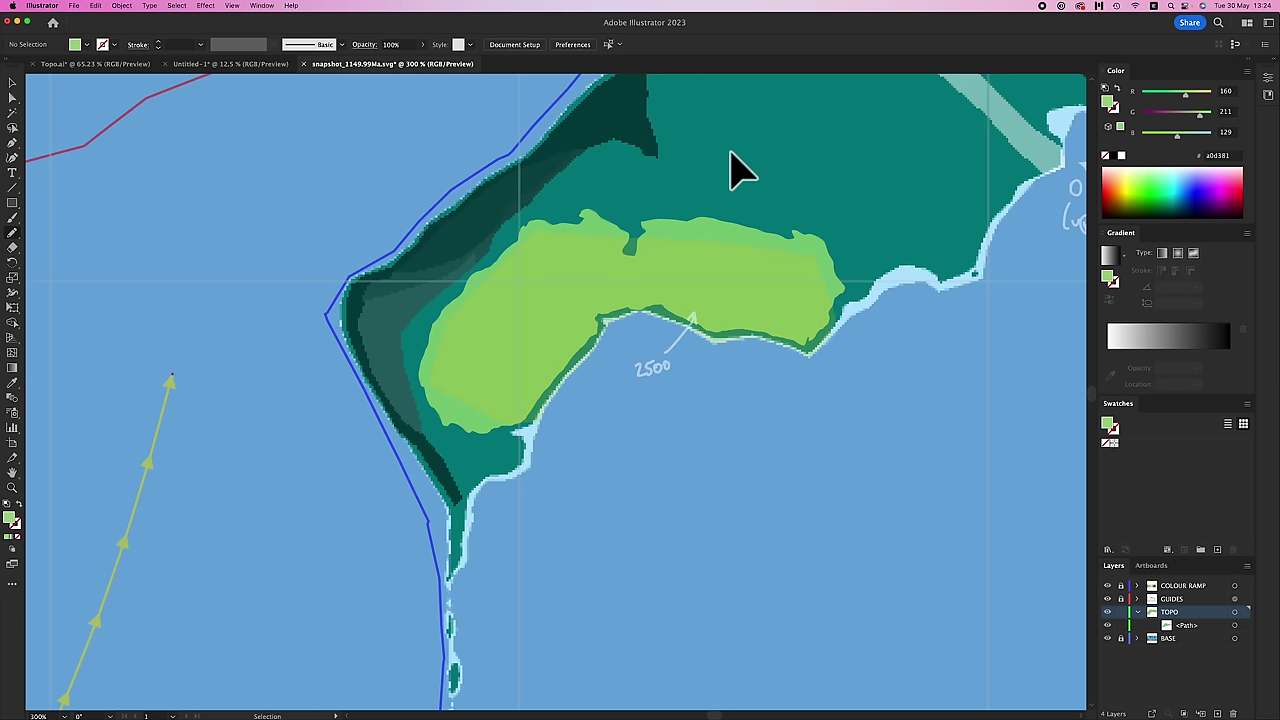
key("n")
key("ctrl+plus")
scroll(680, 220, "right", 1)
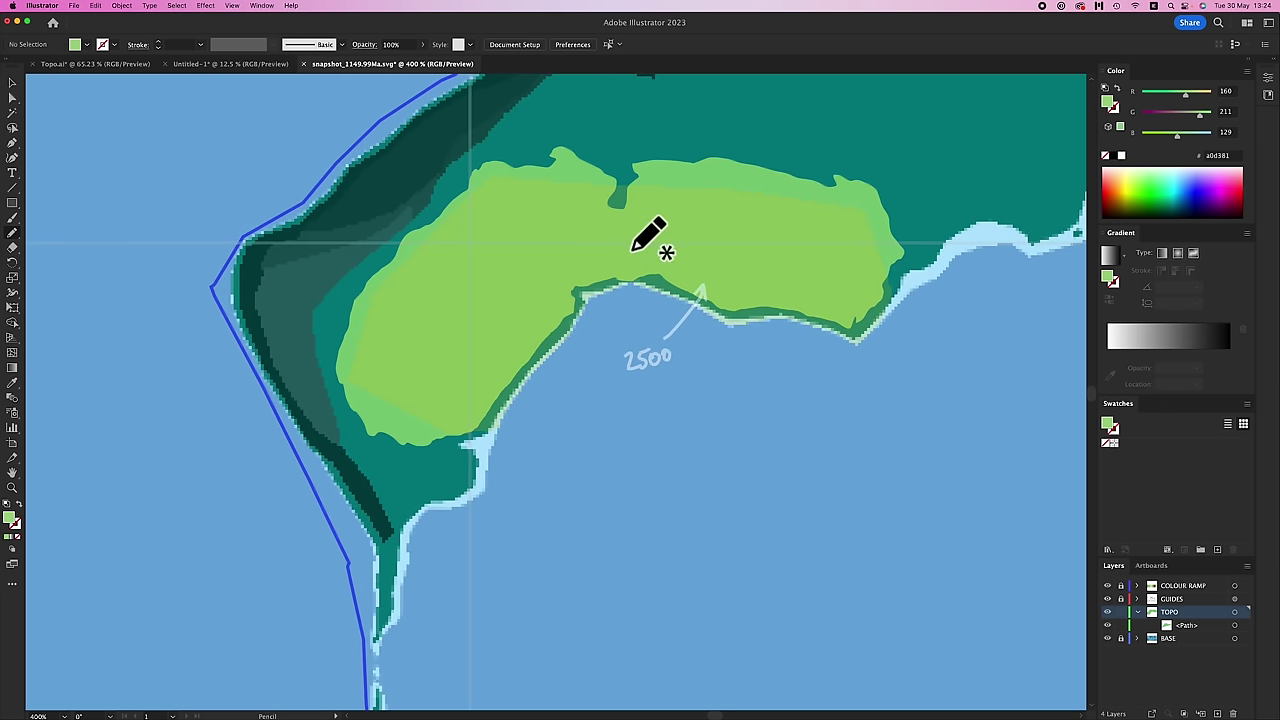
key("v")
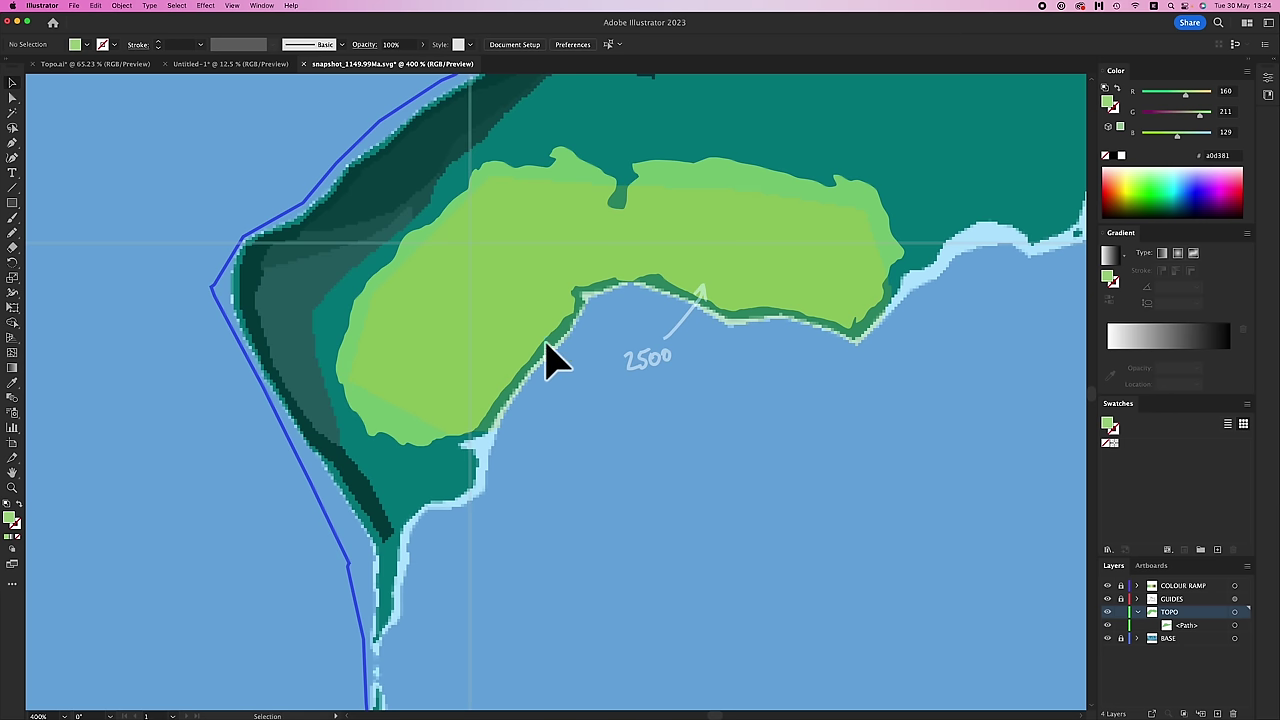
left_click(550, 356)
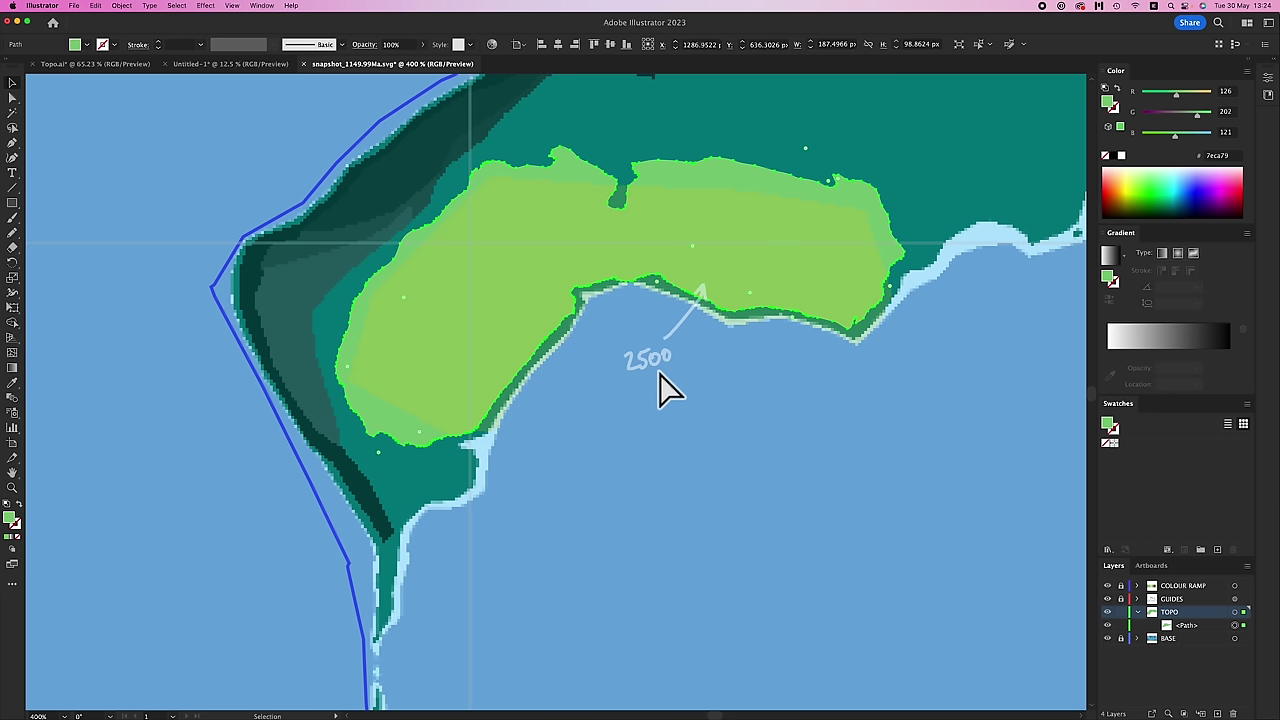
- Recolour the selected band with the yellow-green ramp swatch #a0d381
key("v")
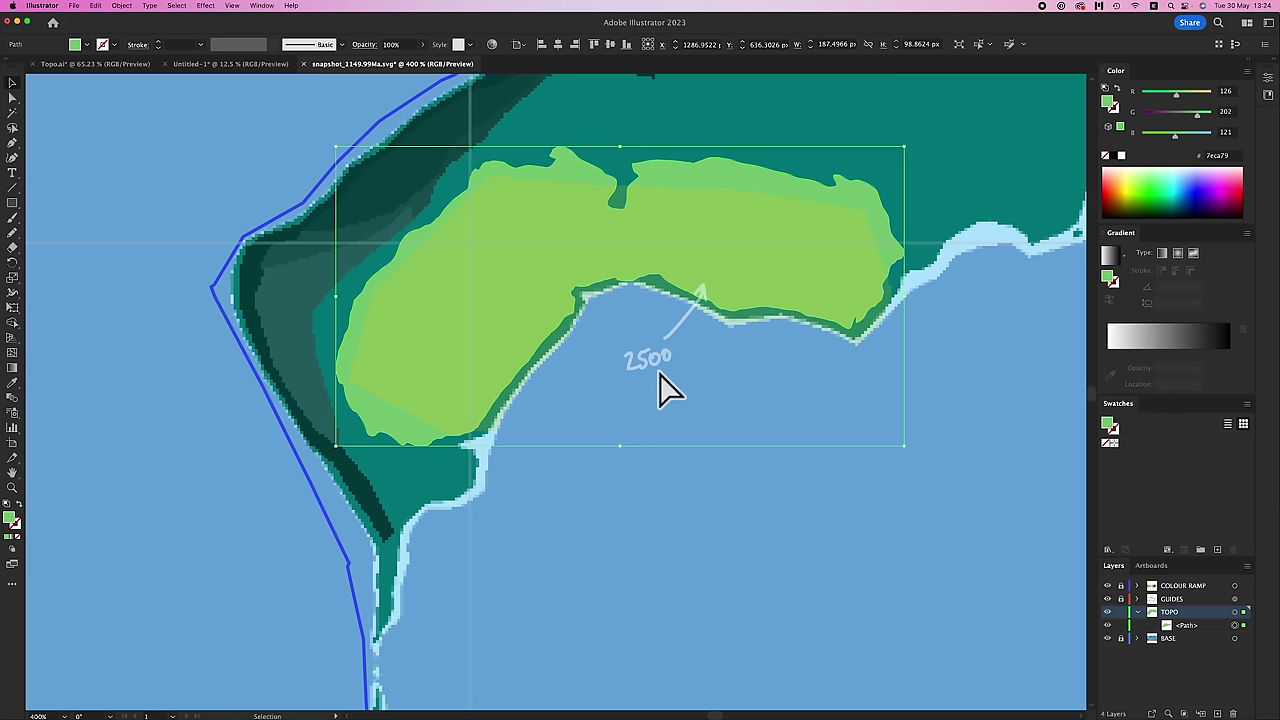
key("a")
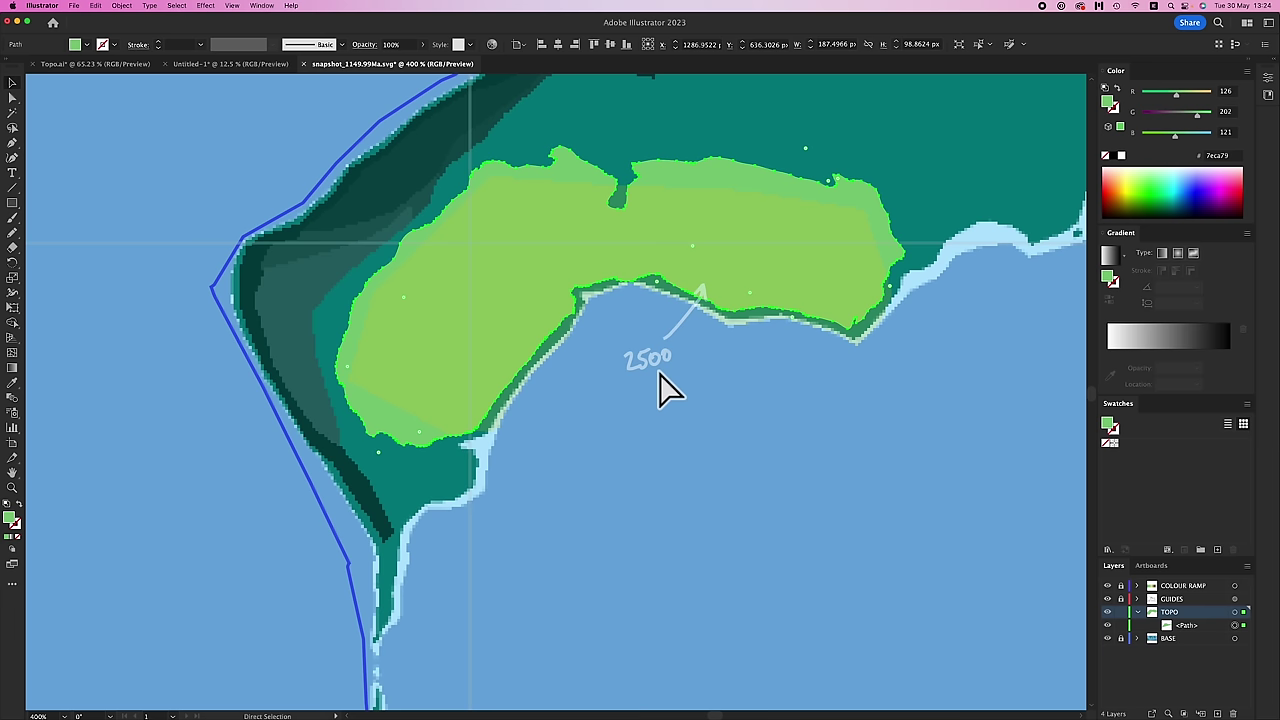
key("v")
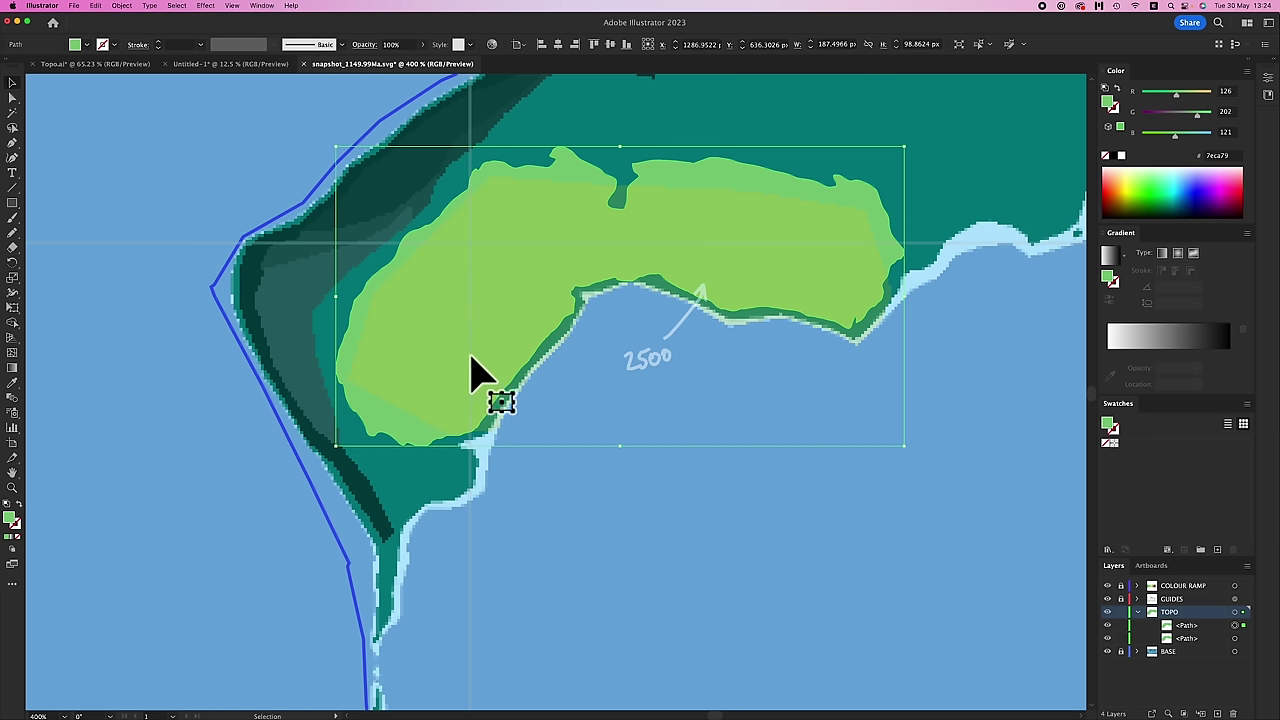
key("a")
key("super+0")
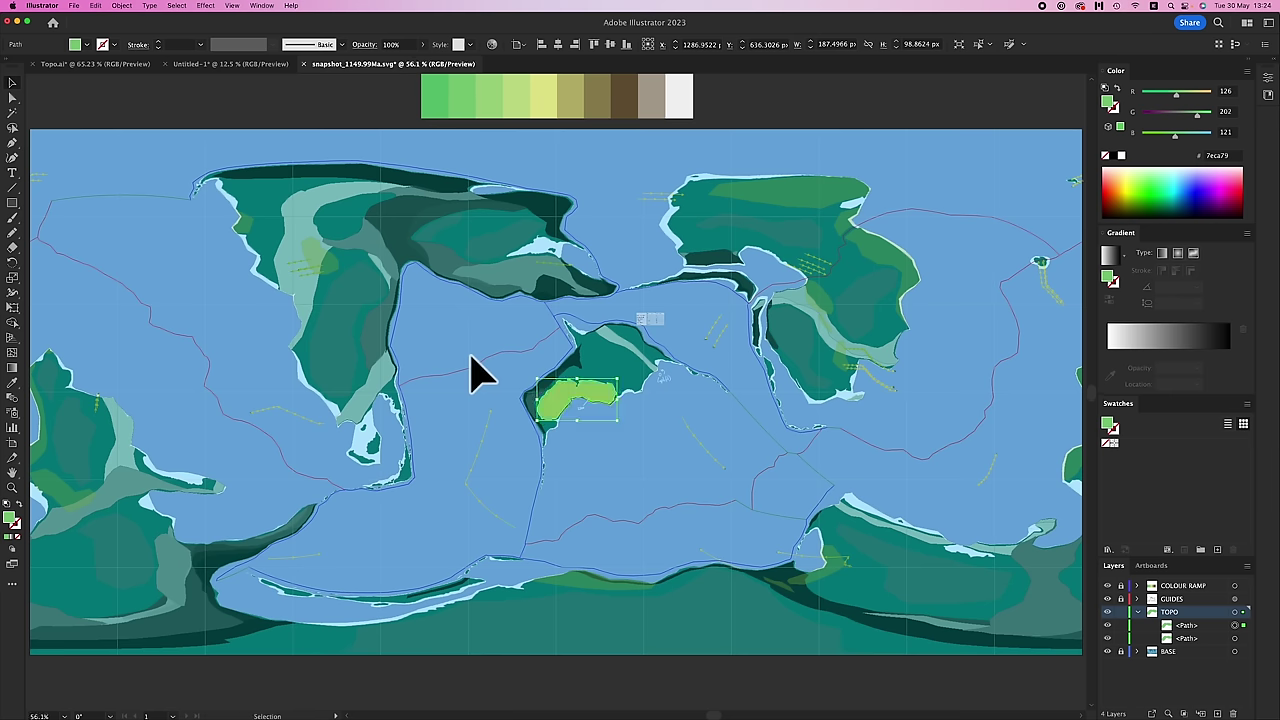
key("i")
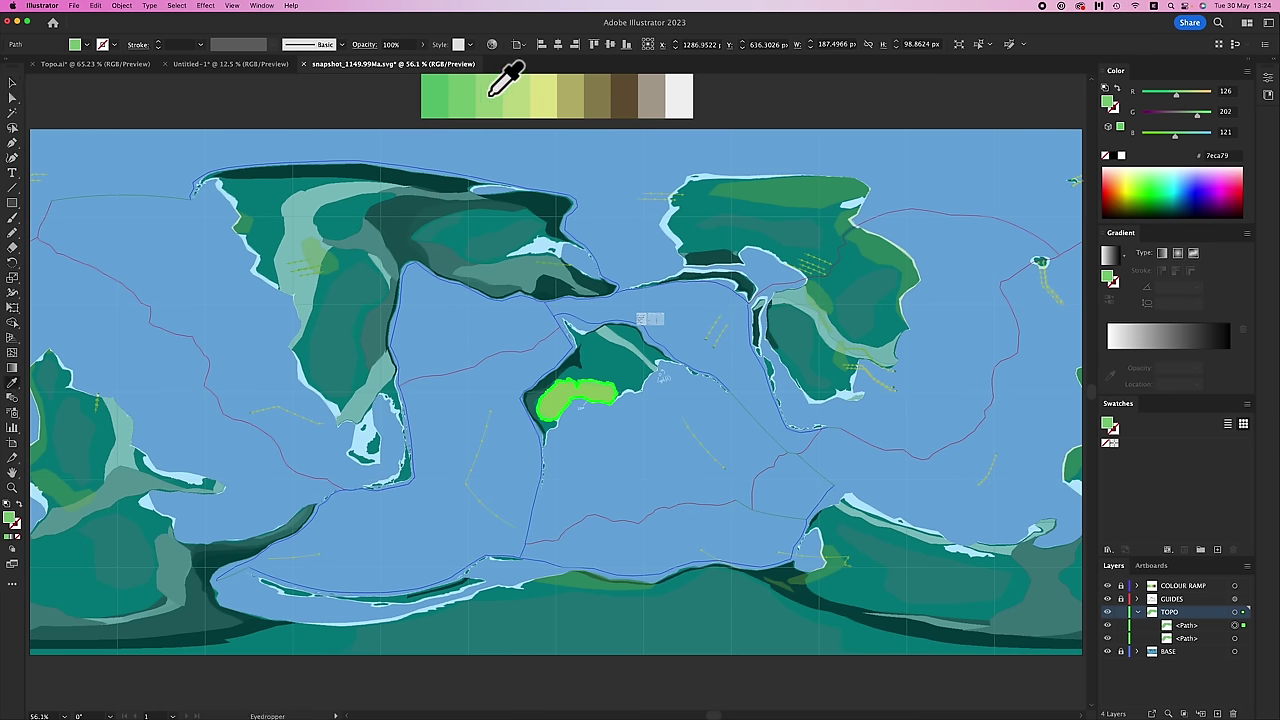
left_click(489, 98)
key("super+equal")
key("super+equal")
key("super+equal")
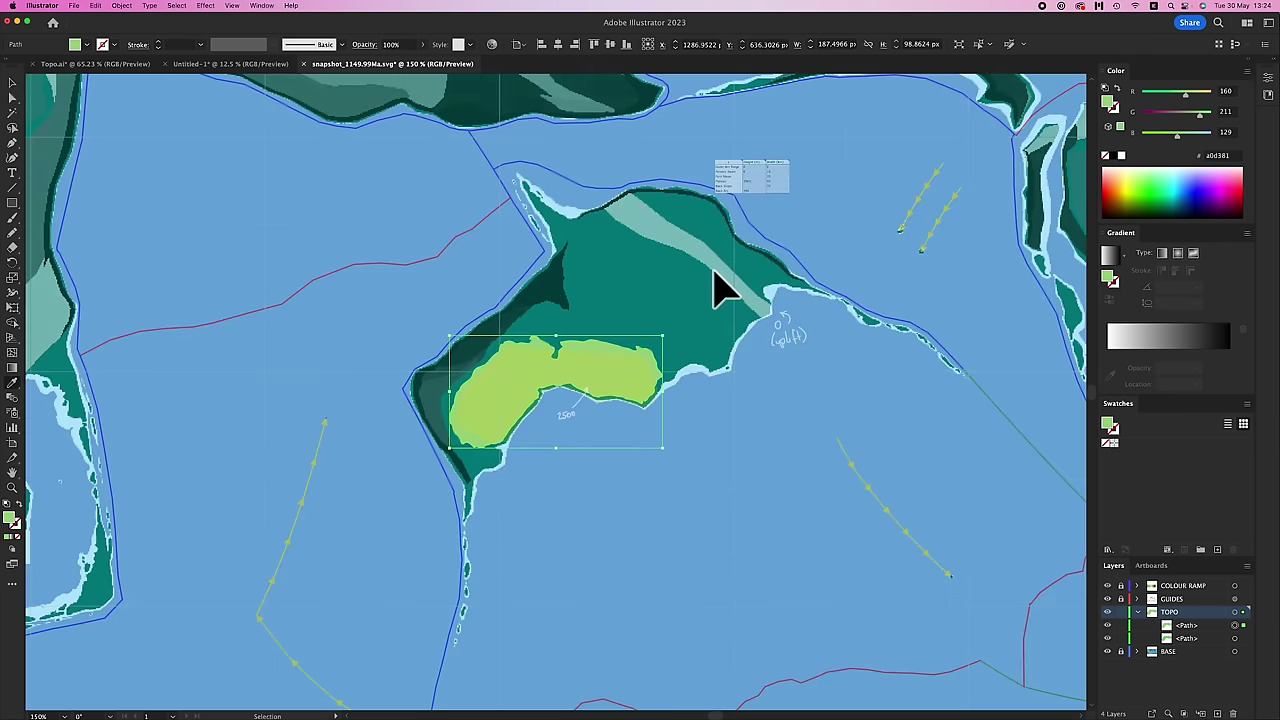
- Make the band a compound path and offset it by -0.5 px with Round joins
right_click(714, 286)
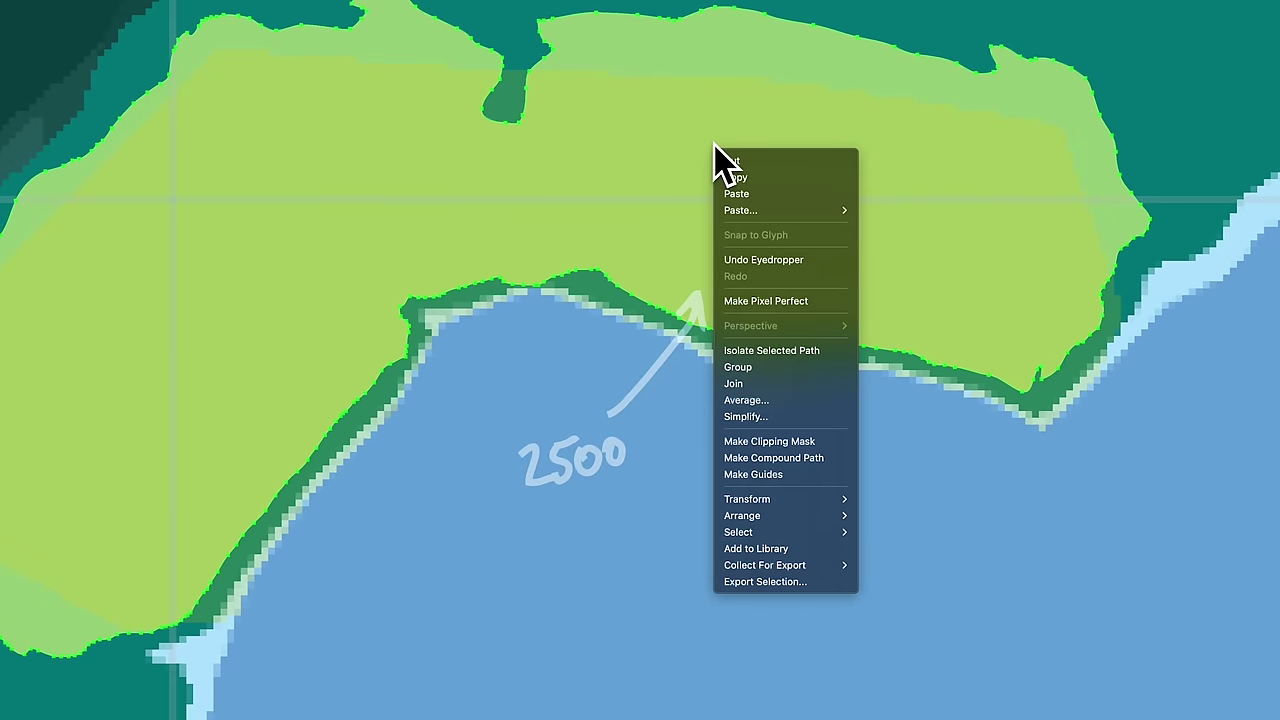
left_click(786, 462)
left_click(182, 8)
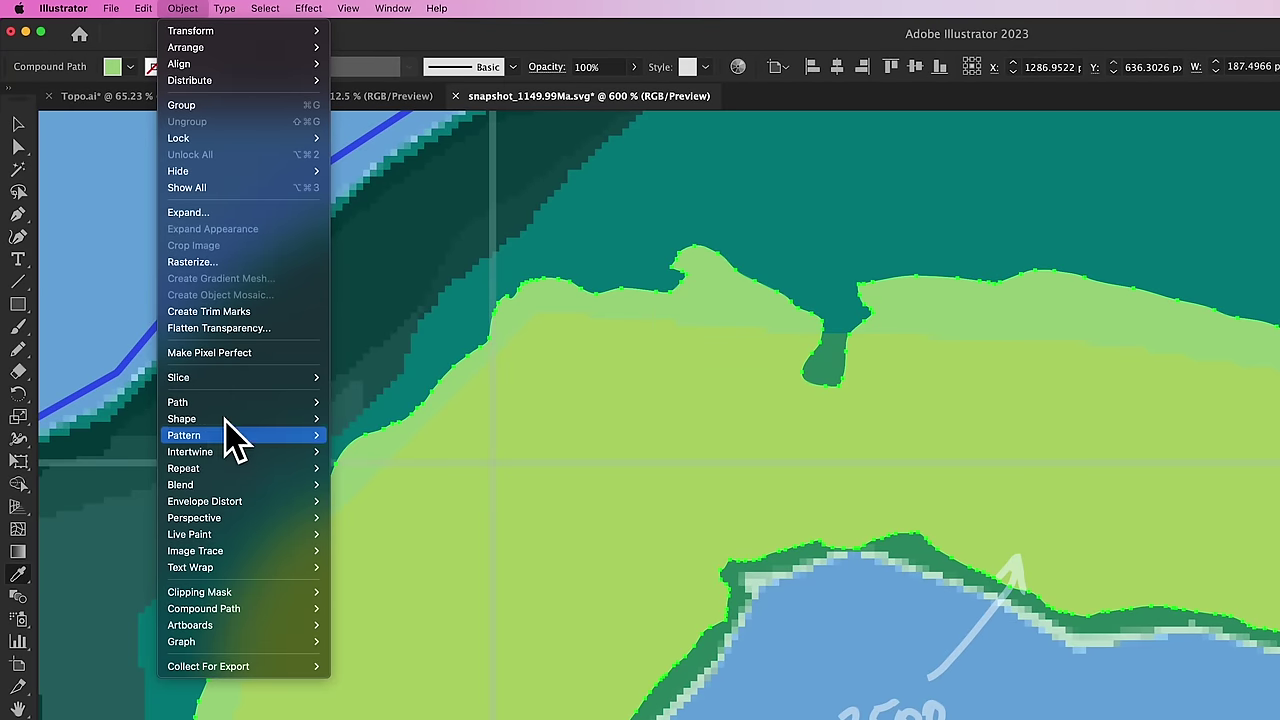
mouse_move(226, 403)
left_click(410, 460)
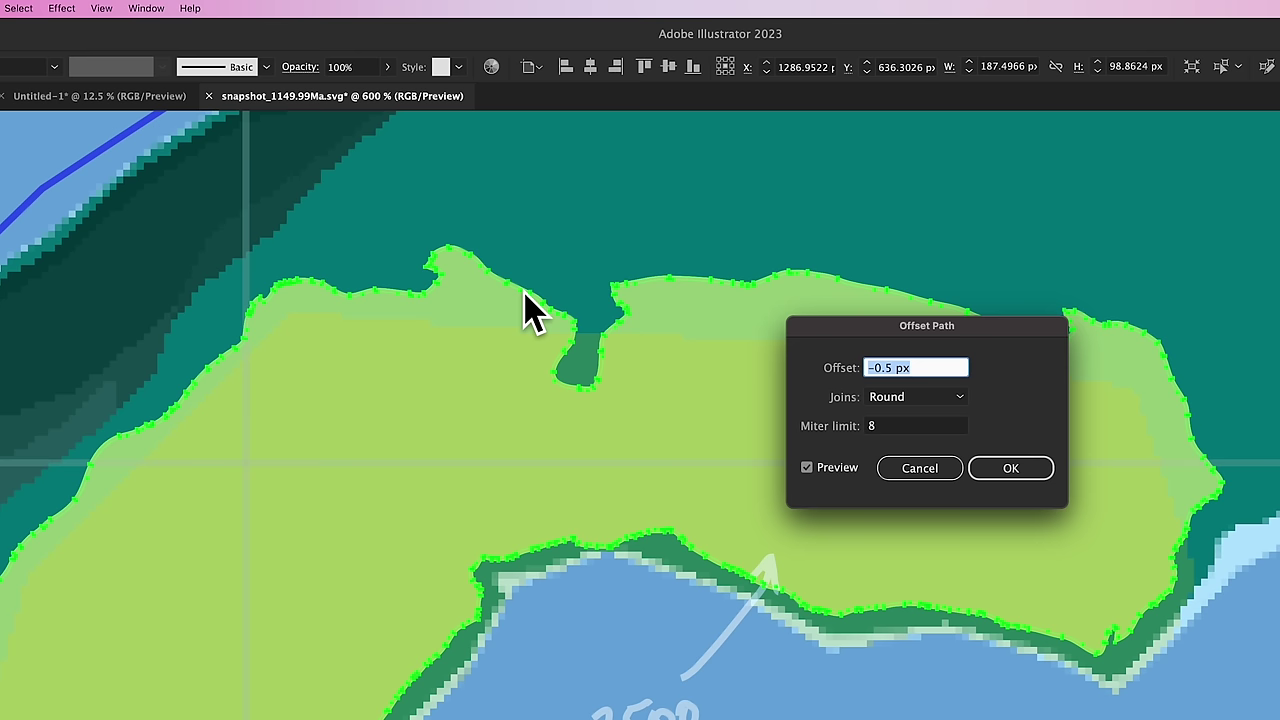
left_click(893, 369)
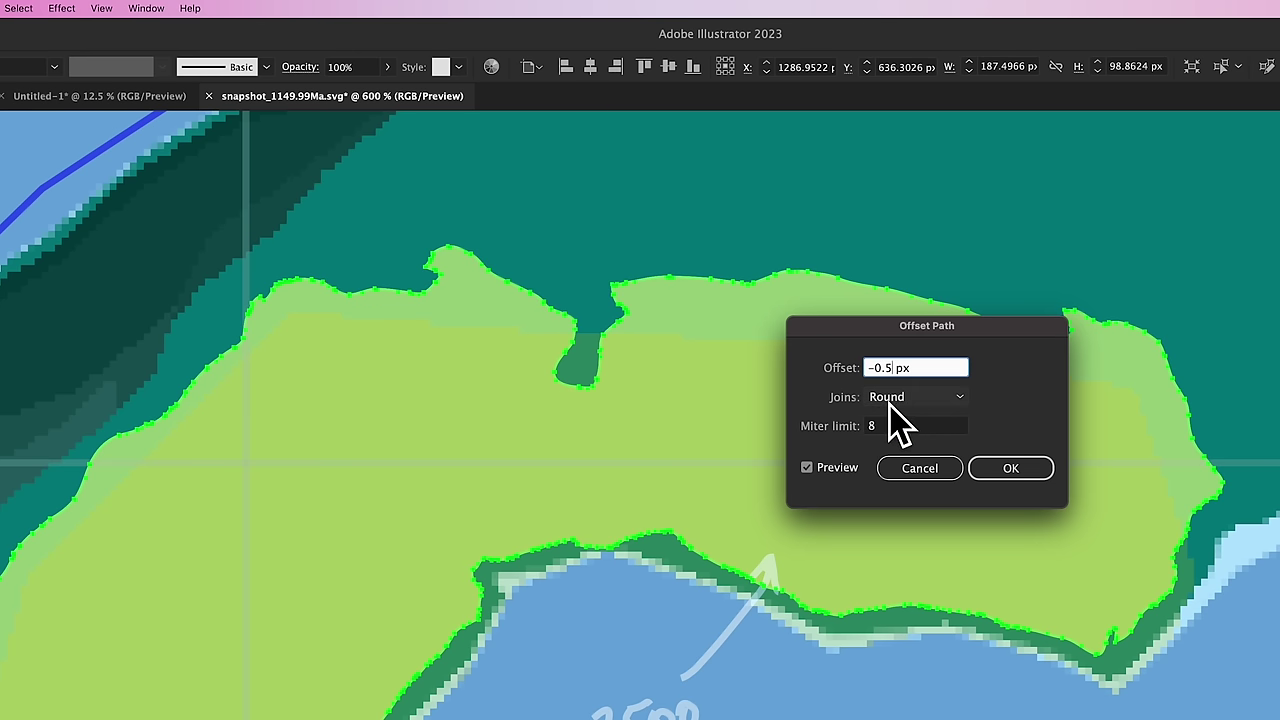
left_click(1006, 466)
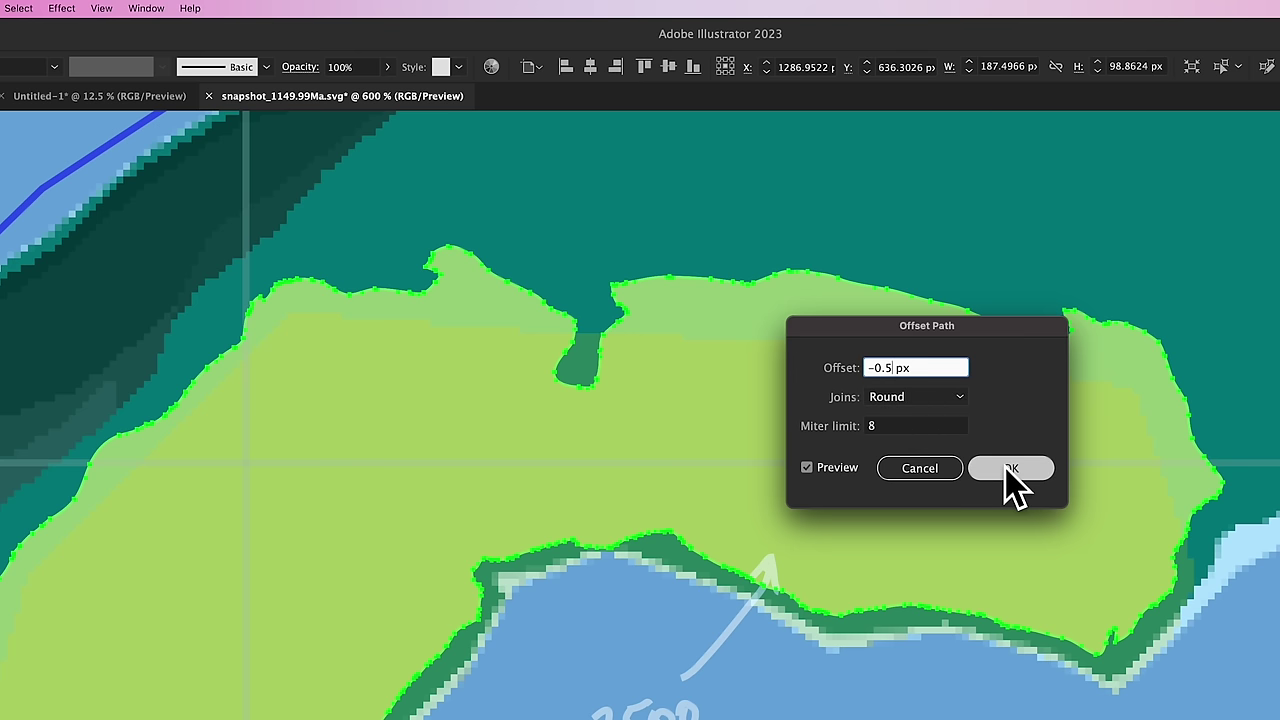
key("i")
key("v")
key("super+shift+a")
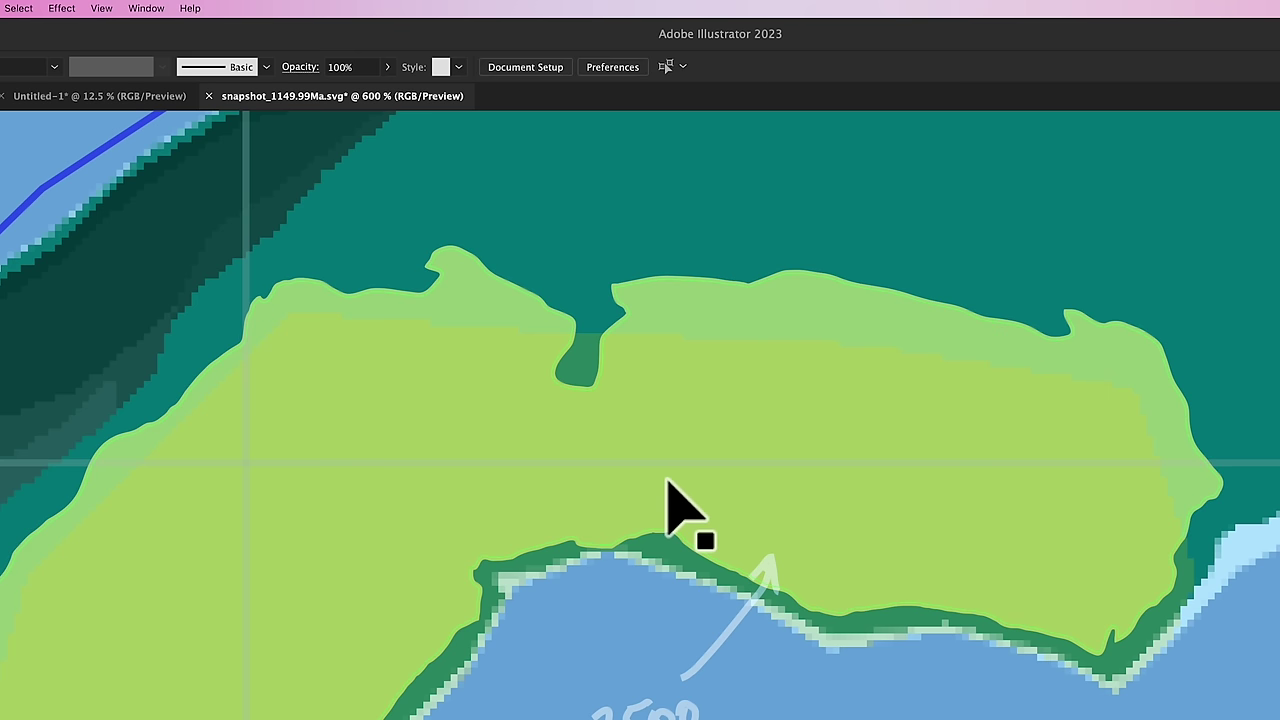
- Delete the original <Compound Path> from TOPO, then select the remaining offset band
left_click(667, 481)
left_click(1160, 601)
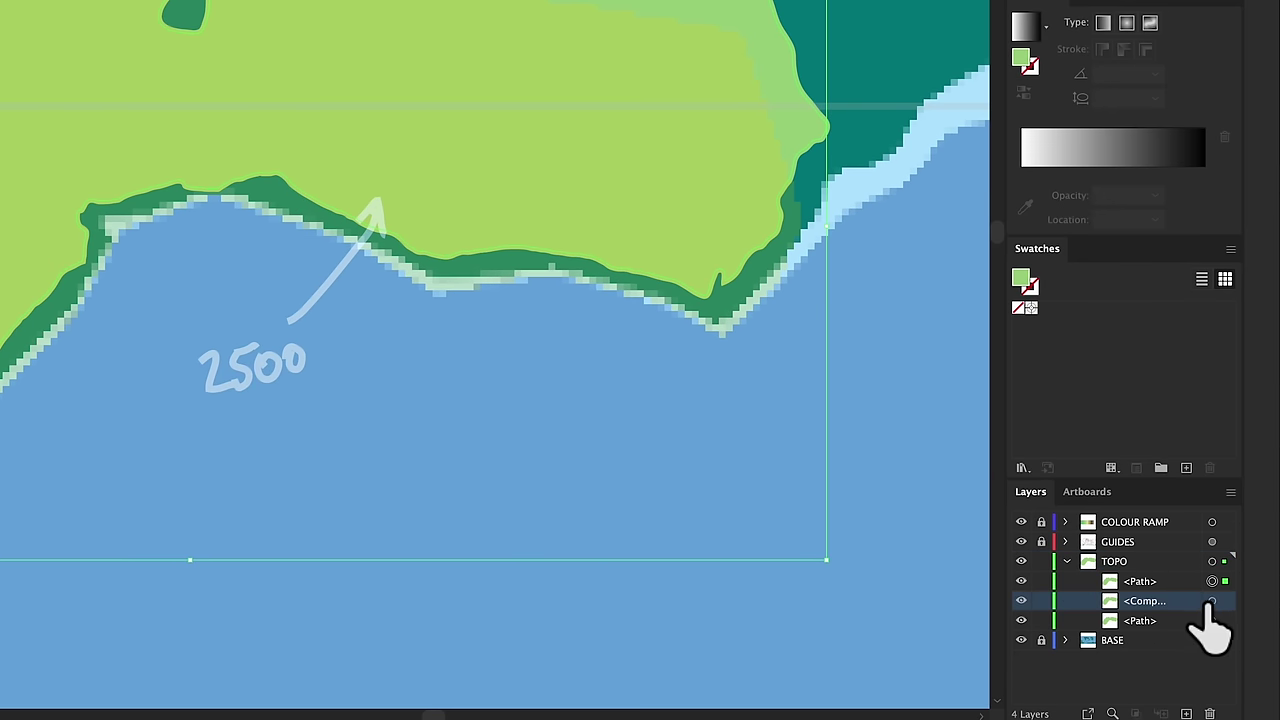
left_click(1212, 601)
left_click(1210, 714)
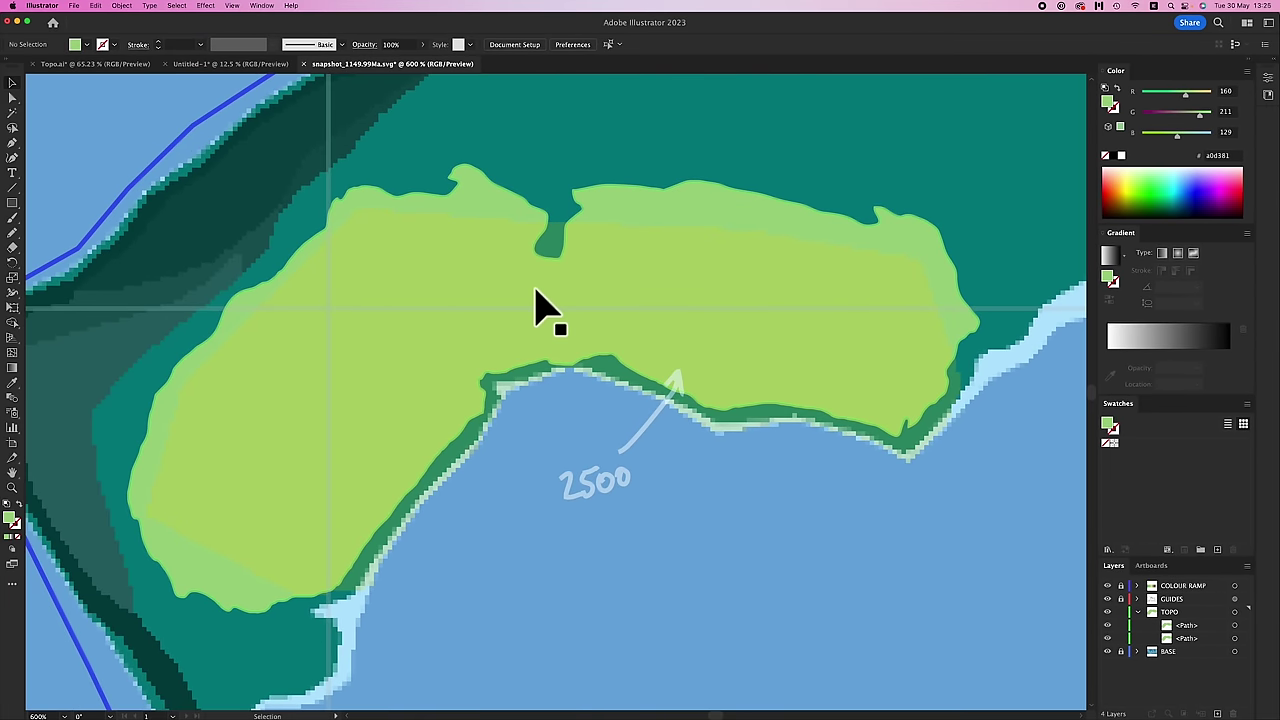
key("super+equal")
key("super+equal")
key("super+equal")
key("super+equal")
key("super+equal")
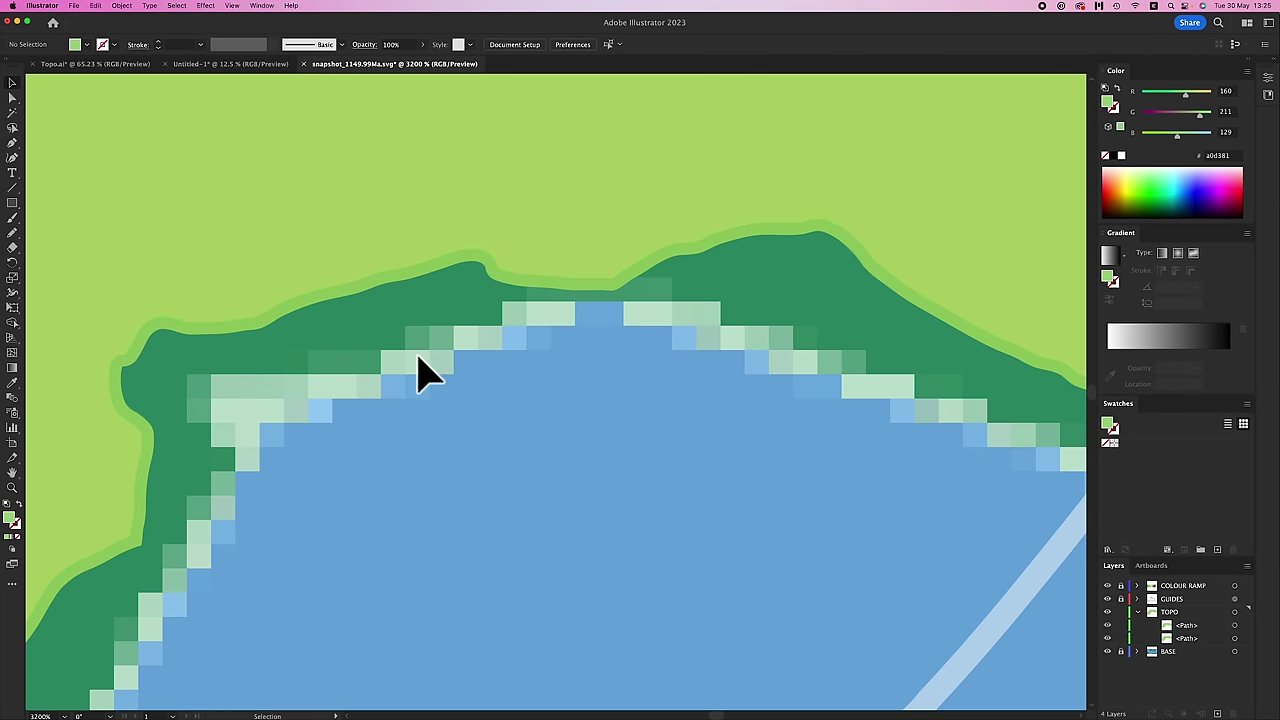
left_click(409, 268)
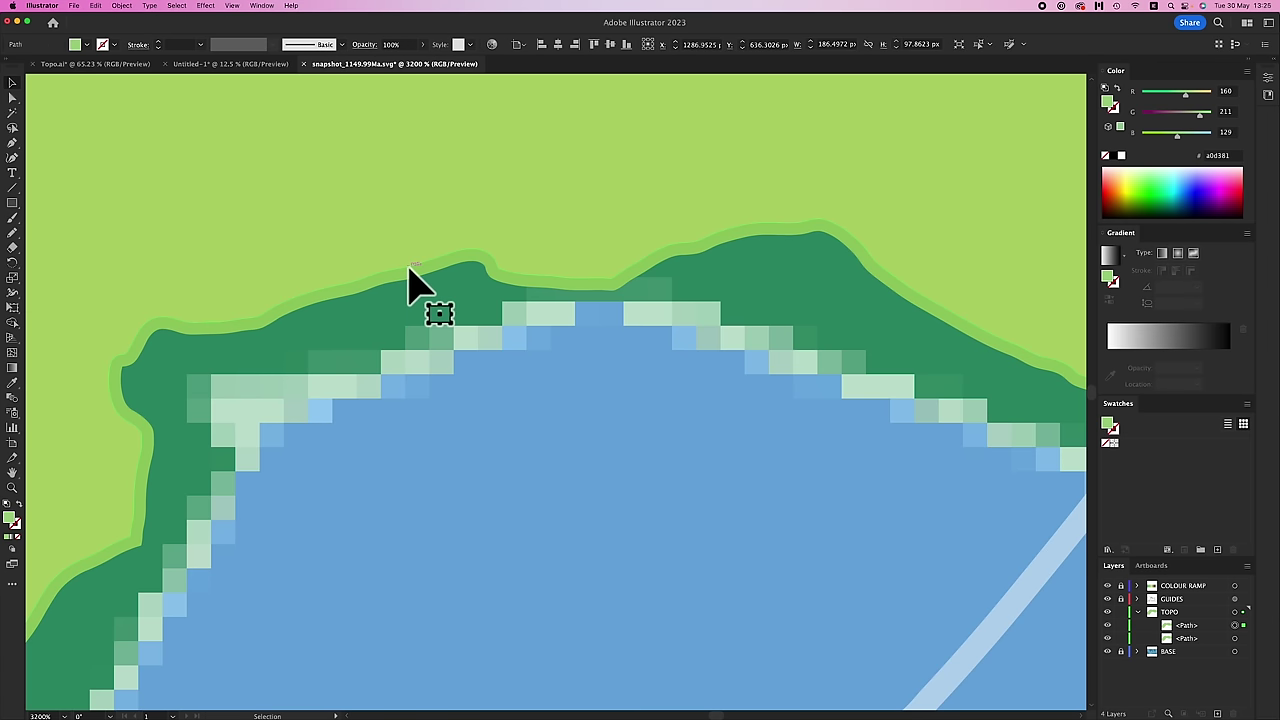
- Apply a Roughen effect to the band outline using Absolute size
left_click(182, 8)
mouse_move(205, 8)
mouse_move(223, 121)
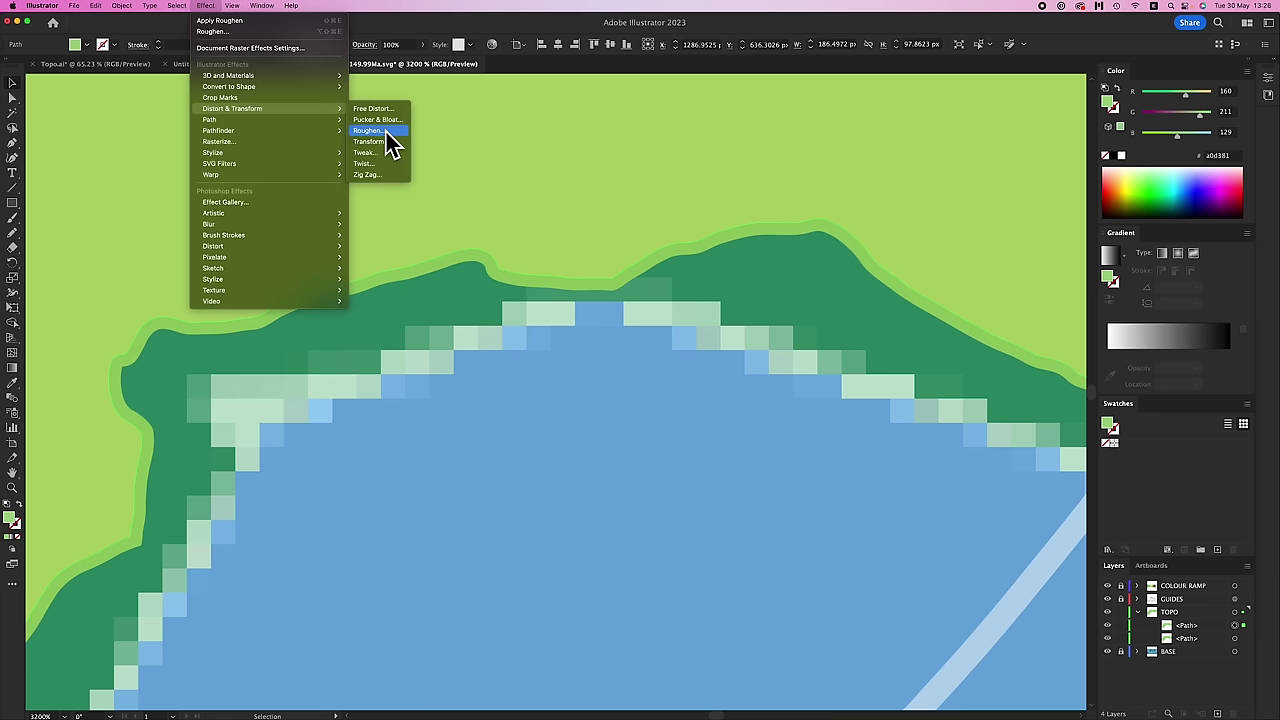
left_click(386, 130)
left_click_drag(344, 240, 762, 396)
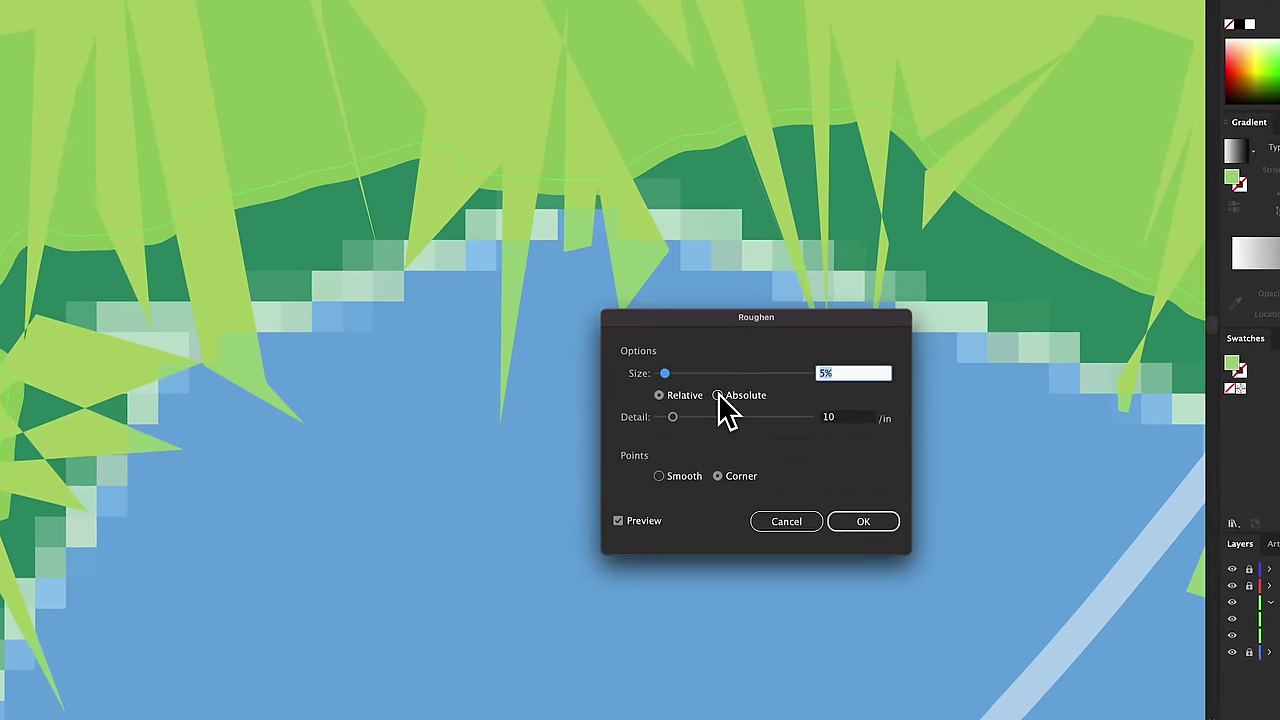
left_click(702, 448)
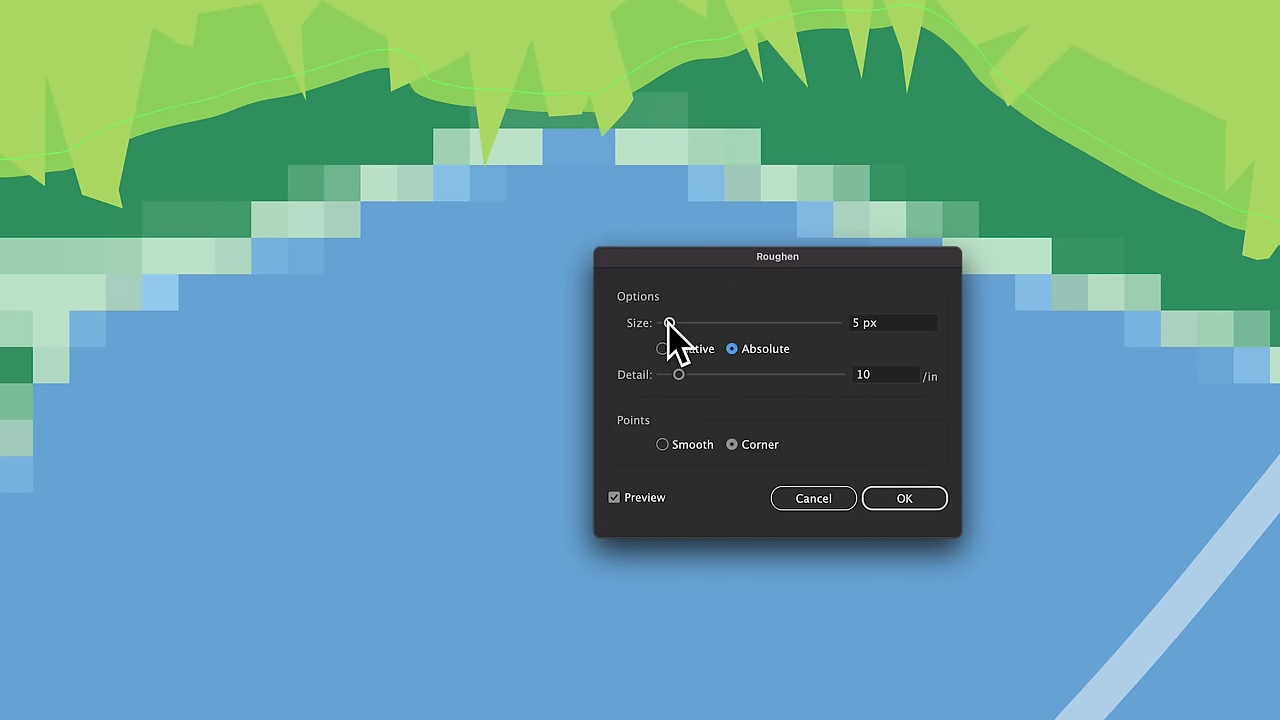
left_click_drag(669, 322, 657, 322)
left_click_drag(678, 374, 660, 374)
left_click_drag(757, 281, 753, 265)
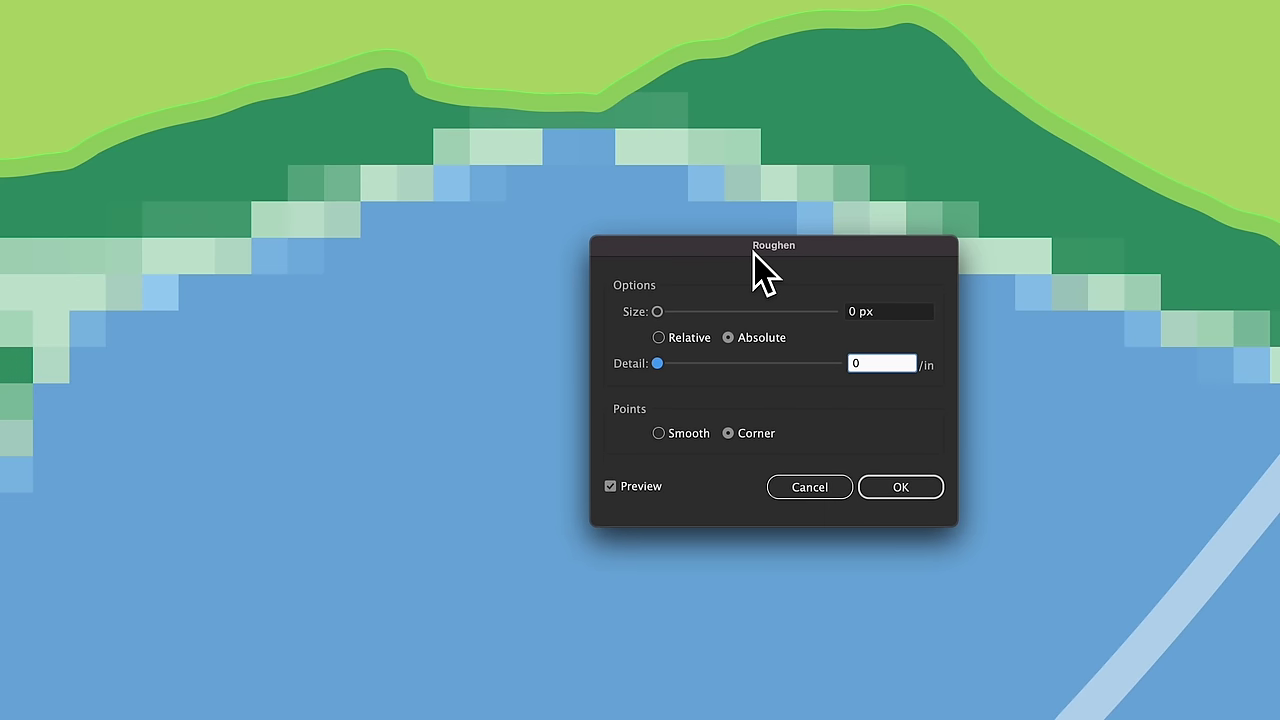
- Set Roughen to 0.3 px size, 10/in detail and Smooth points, then confirm
key("Tab")
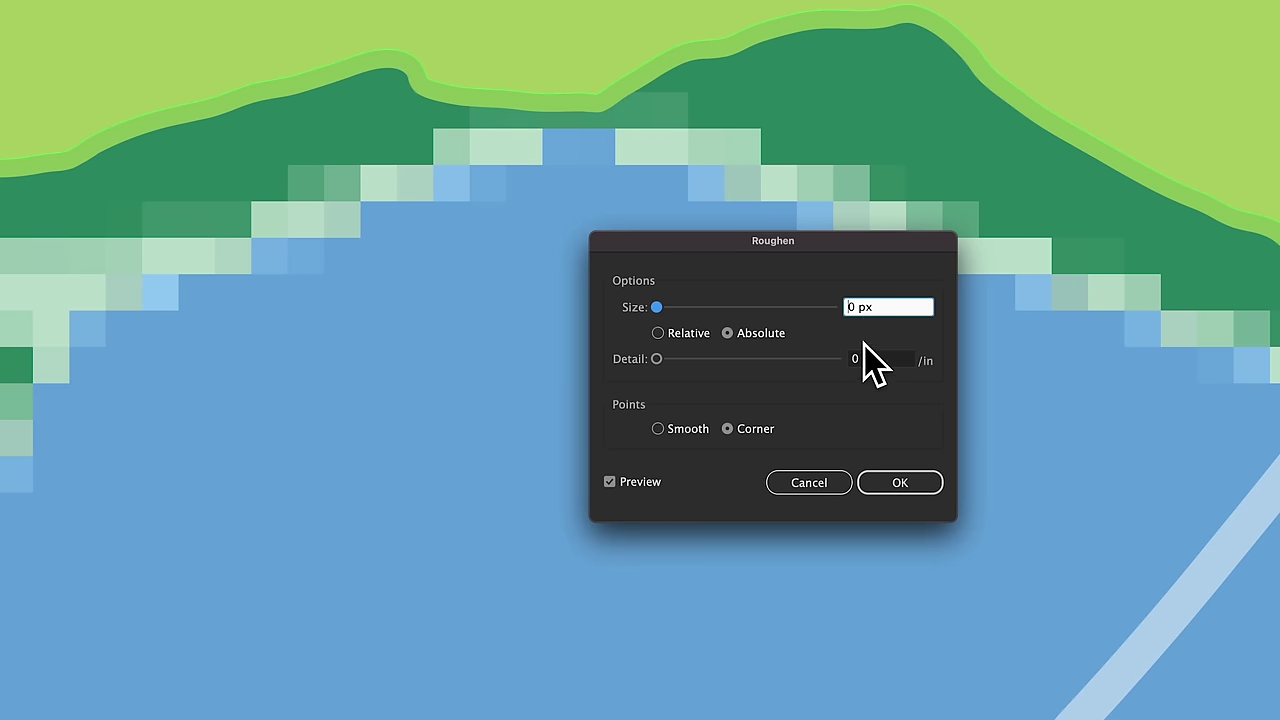
key("Up")
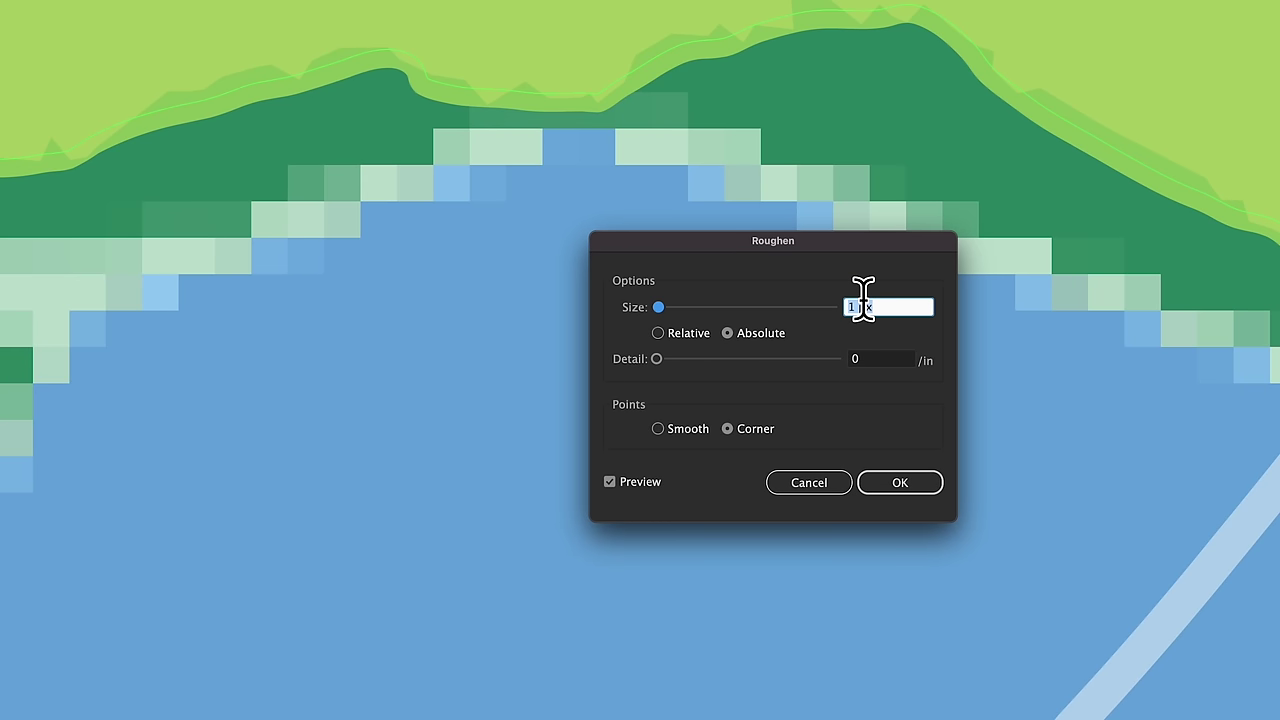
left_click(659, 429)
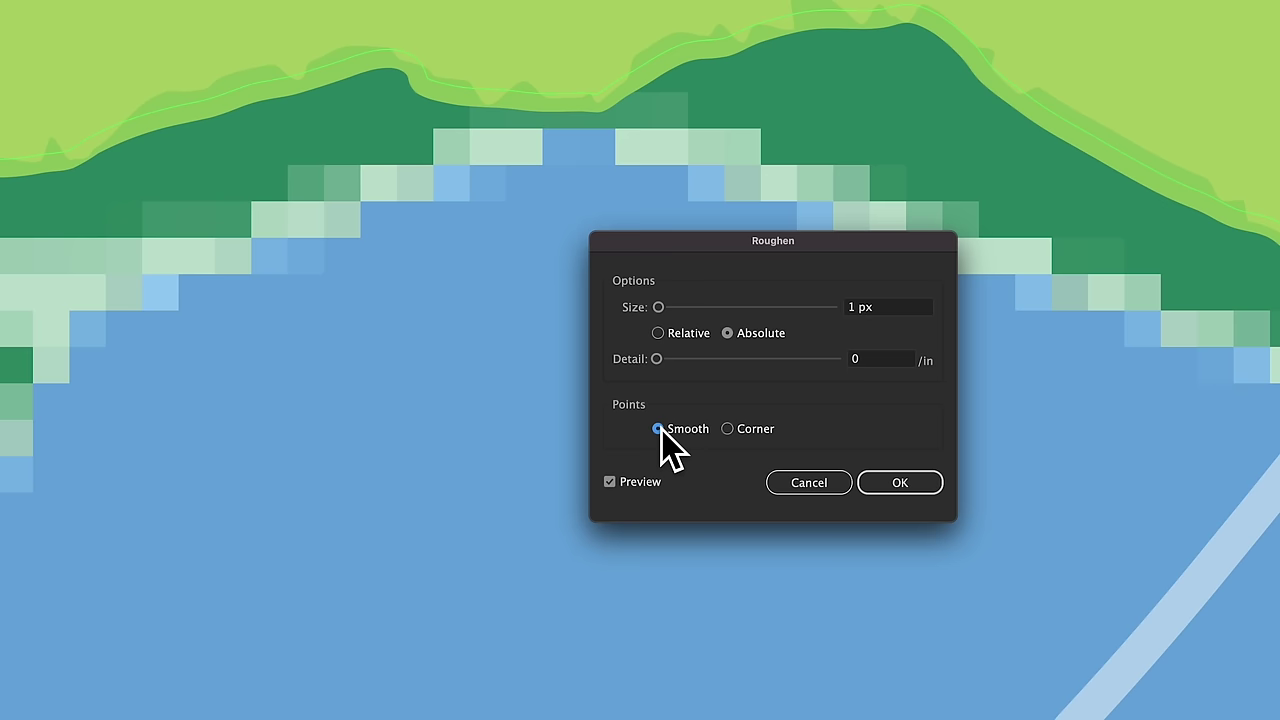
left_click(883, 362)
key("shift+Up")
key("shift+Up")
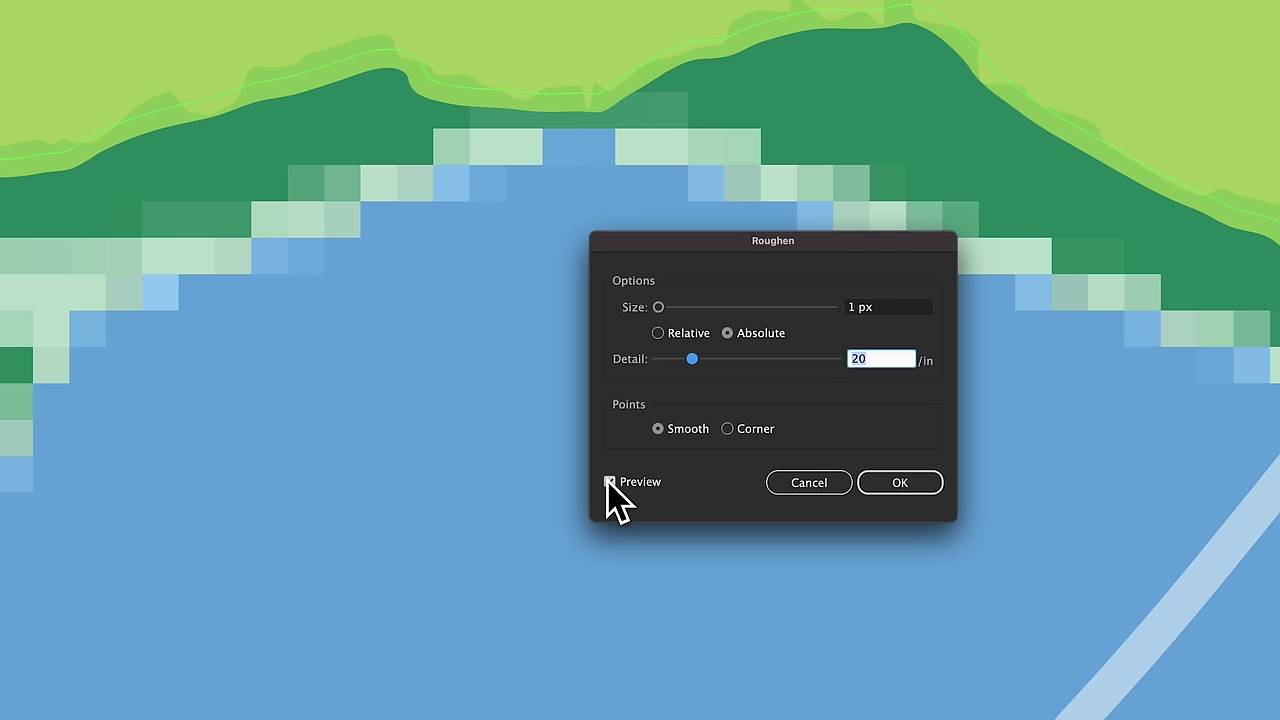
key("shift+Up")
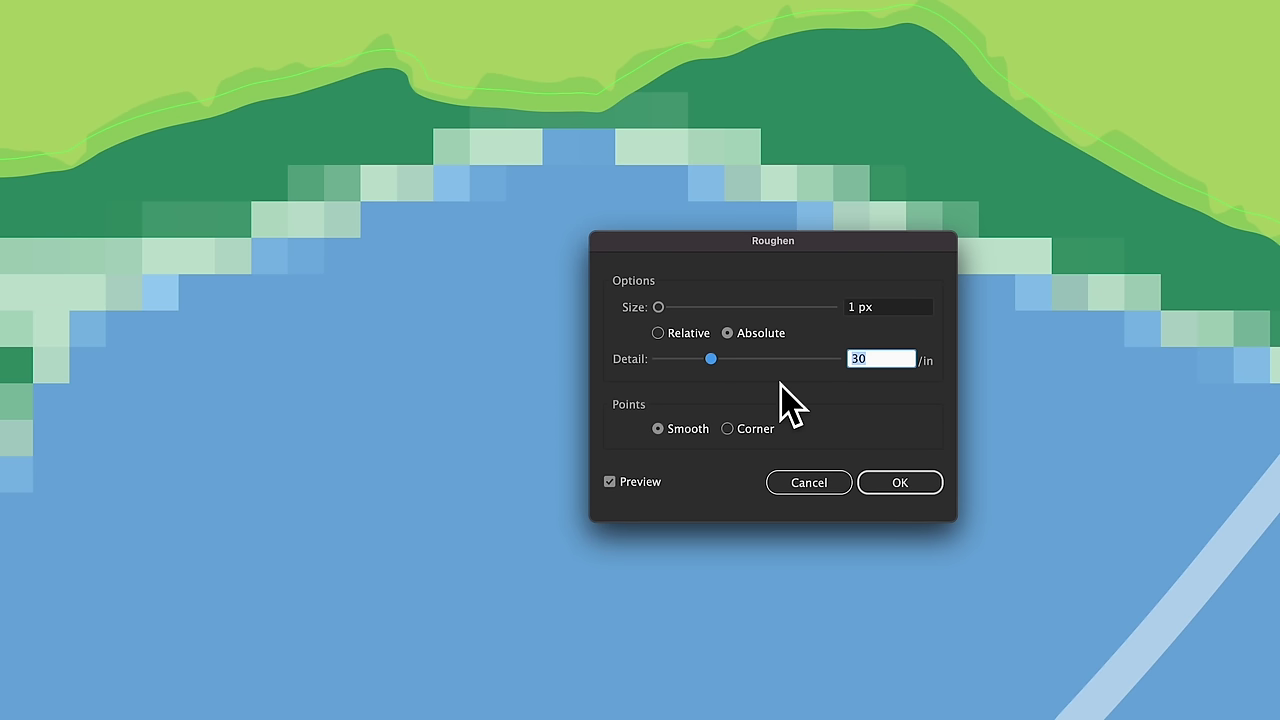
key("shift+Up")
key("shift+Down")
key("shift+Down")
key("shift+Down")
key("shift+Down")
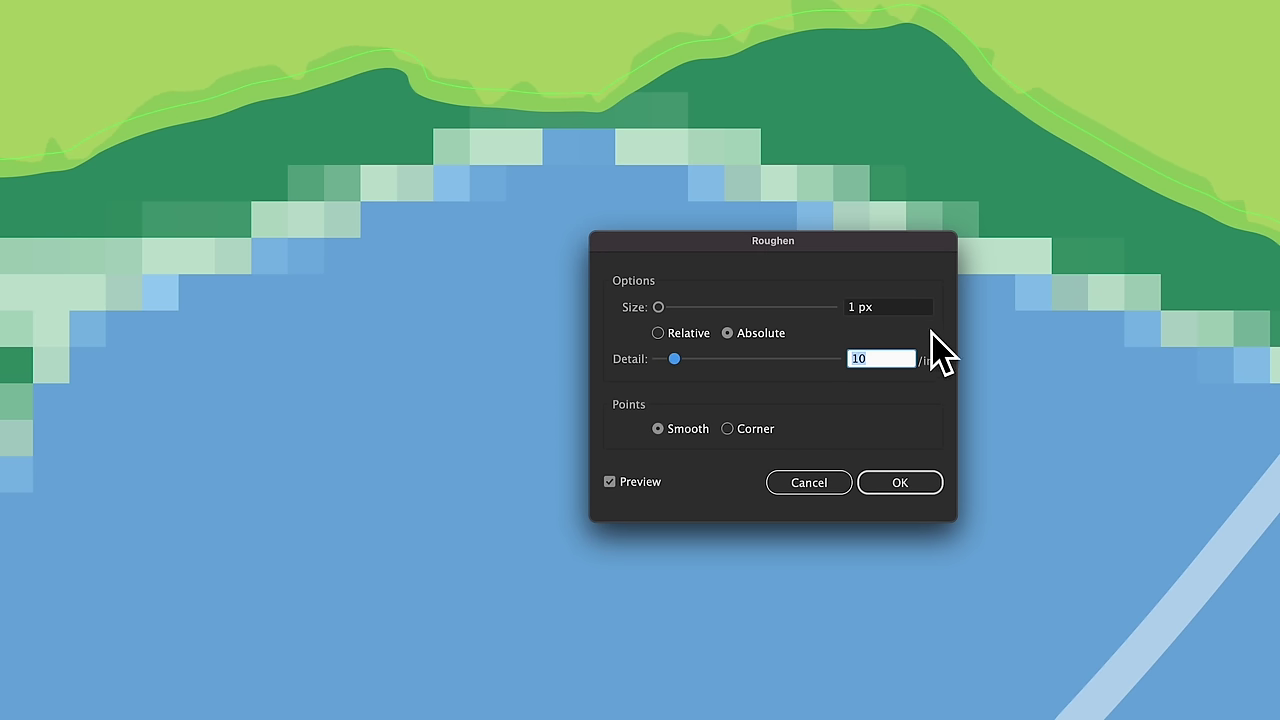
left_click(858, 307)
type("0")
key("Up")
key("Up")
key("Up")
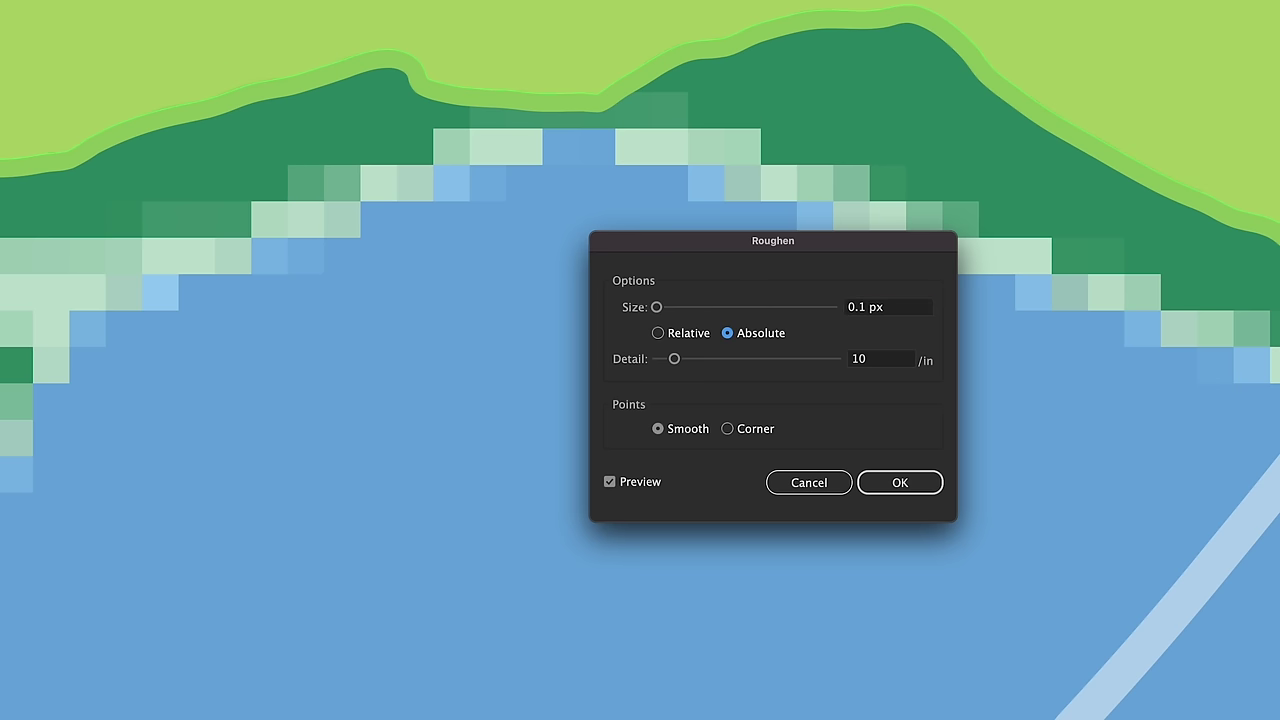
left_click(900, 483)
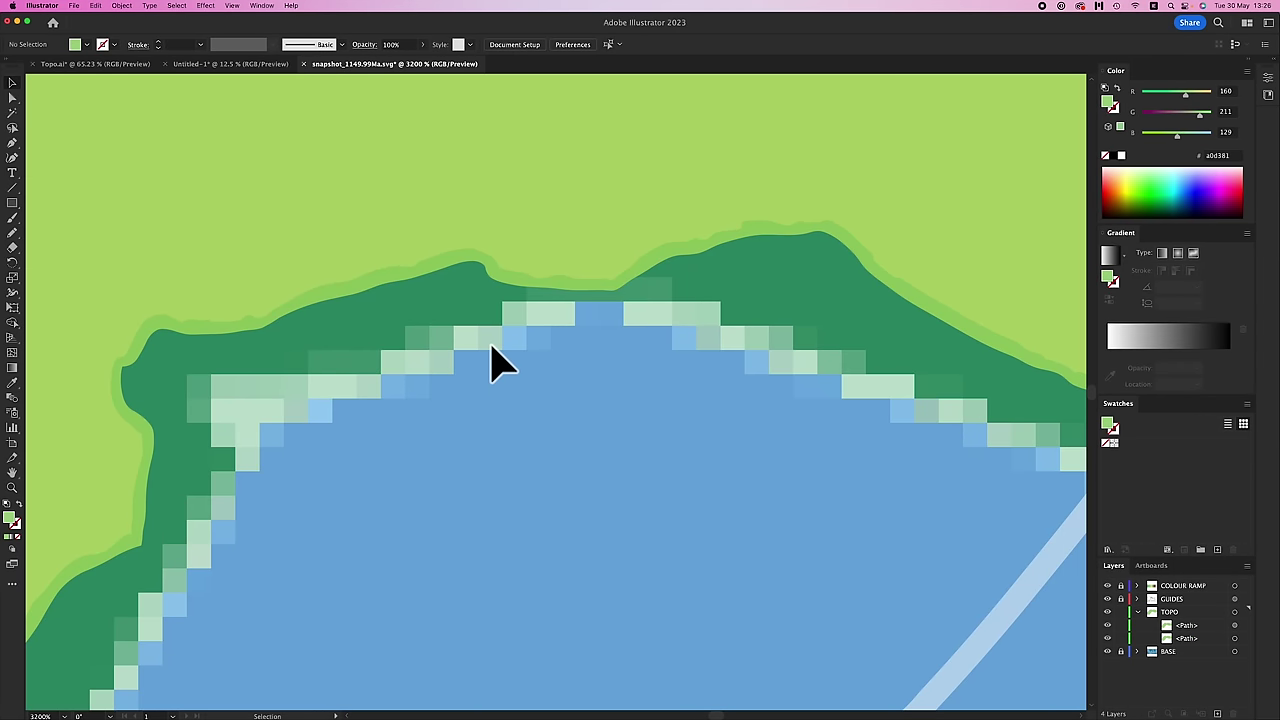
key("a")
scroll(491, 357, "down", 5)
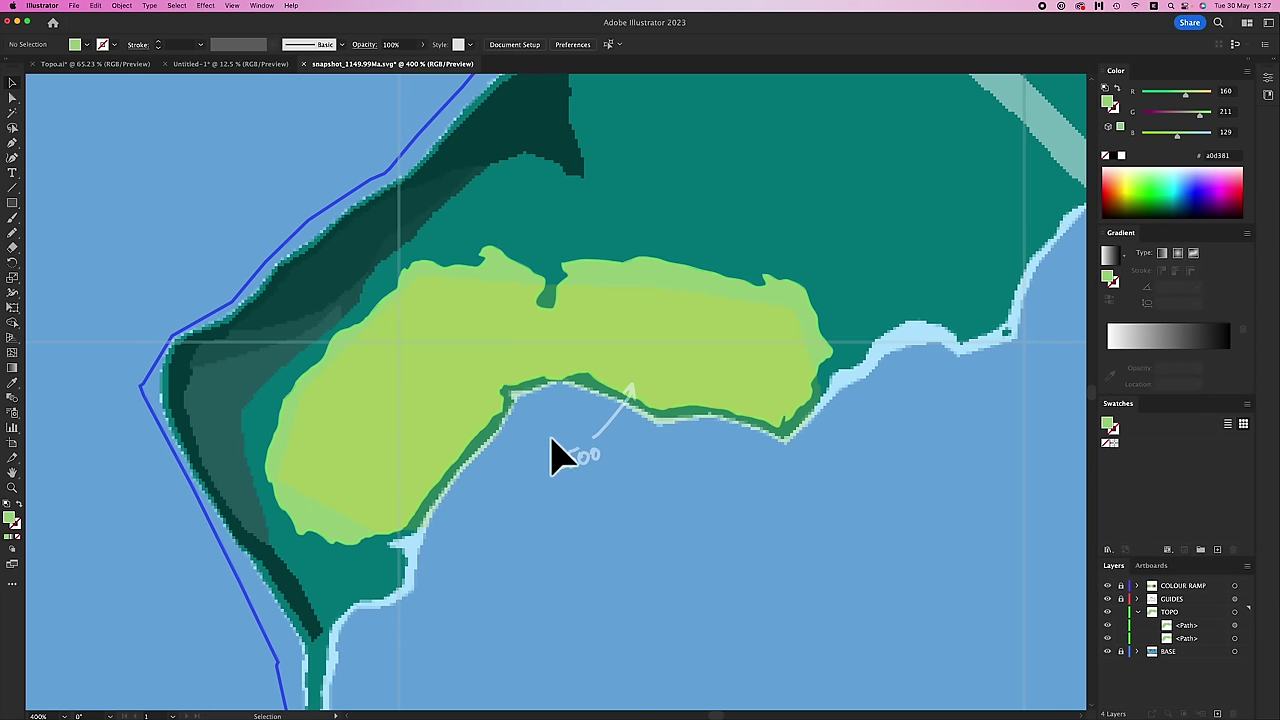
key("v")
scroll(562, 457, "up", 4)
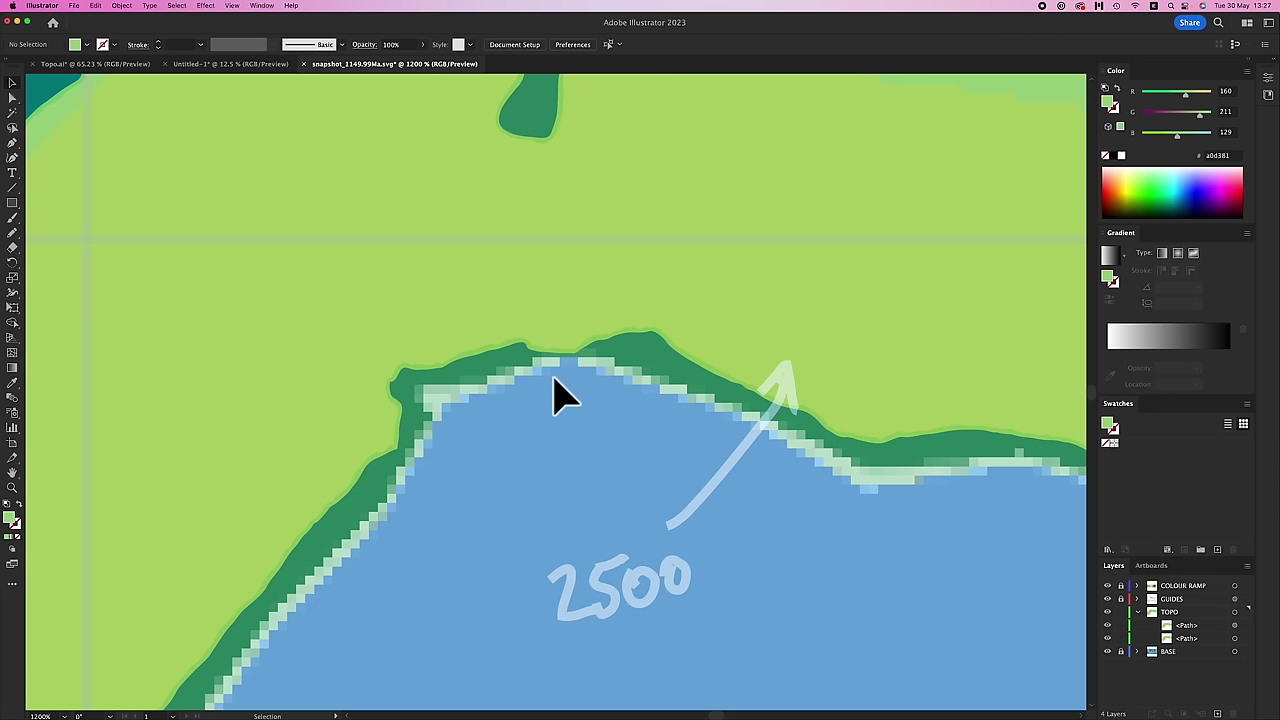
scroll(585, 470, "down", 2)
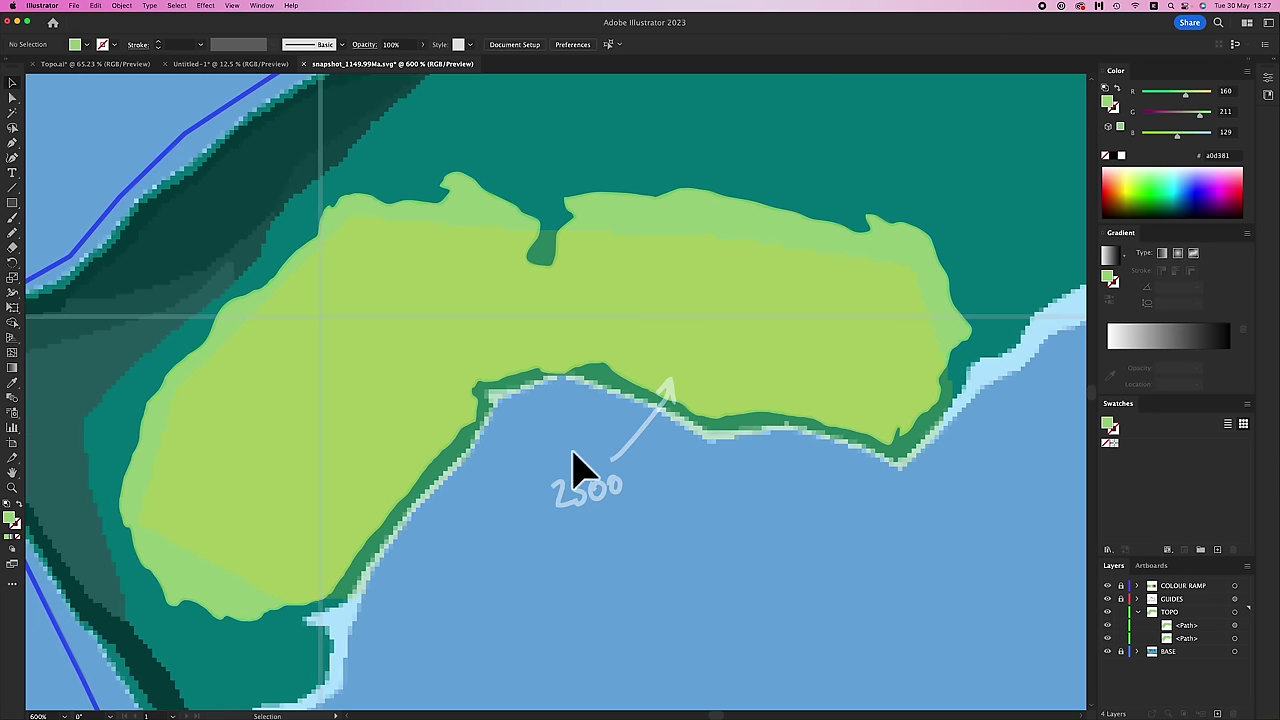
scroll(449, 243, "left", 2)
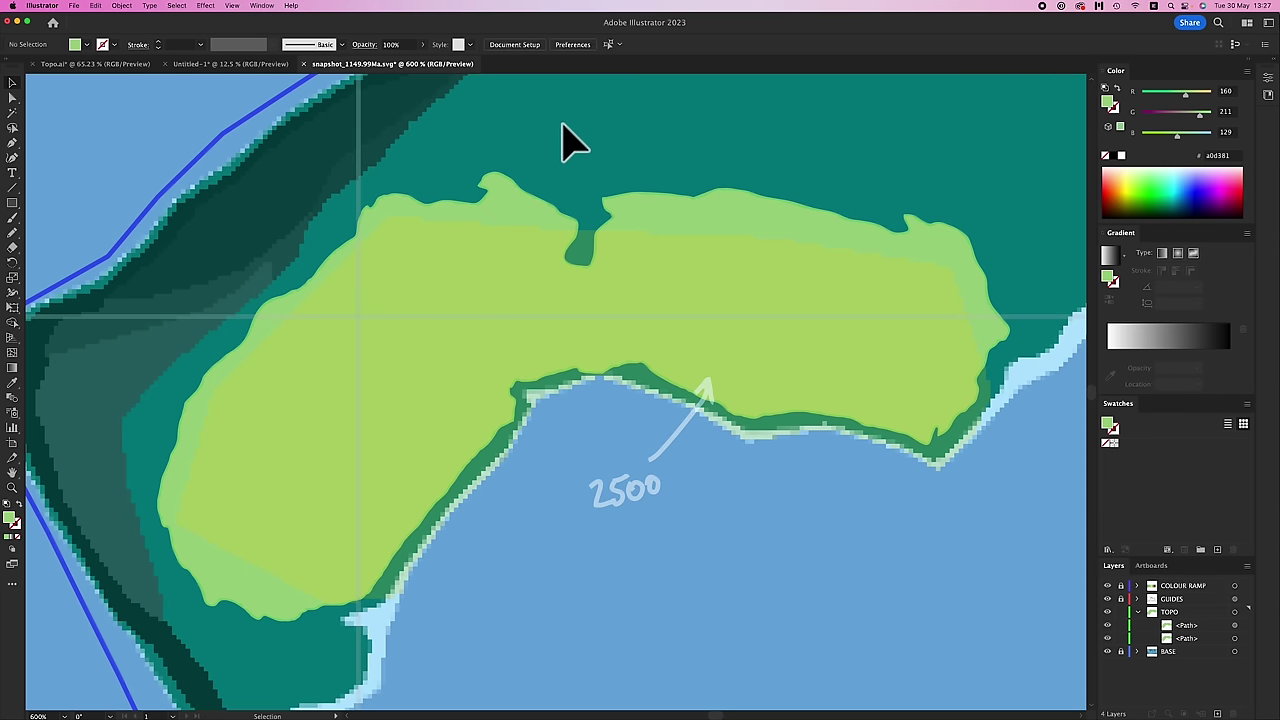
- Pencil a closed #a0d381 shape around the island's left side, then select it with the right-hand island path
scroll(570, 145, "up", 2)
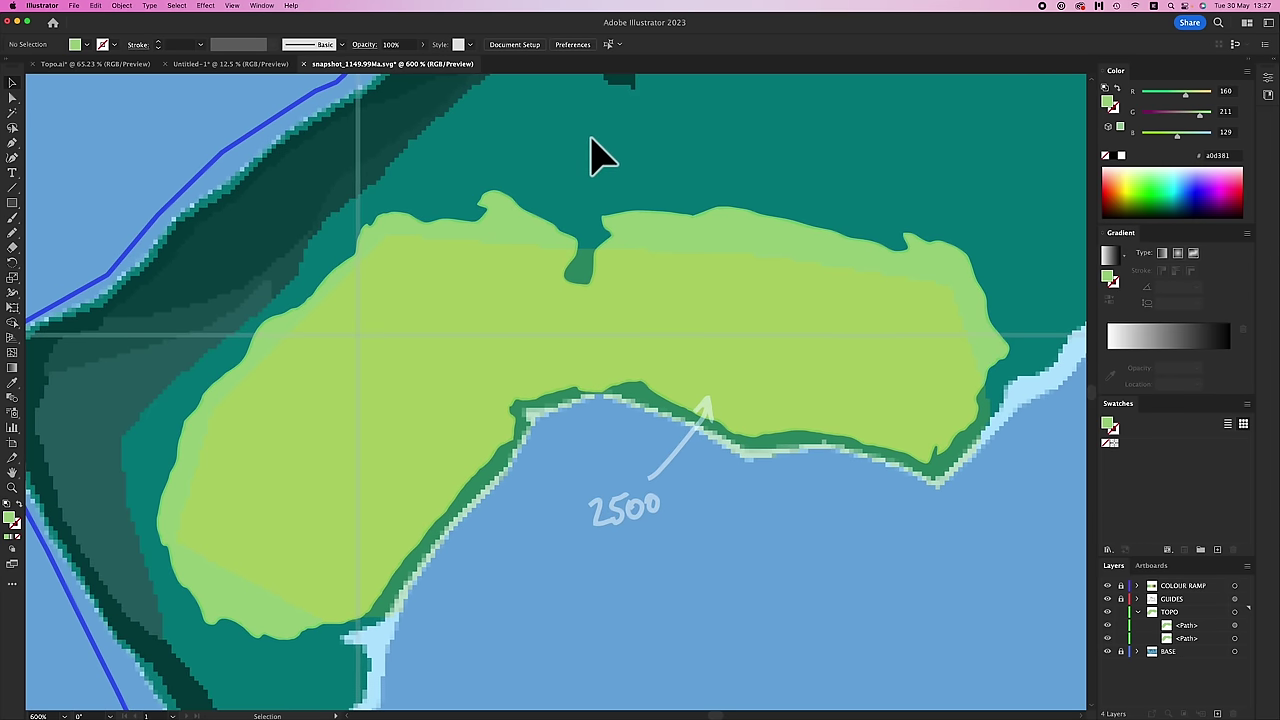
key("n")
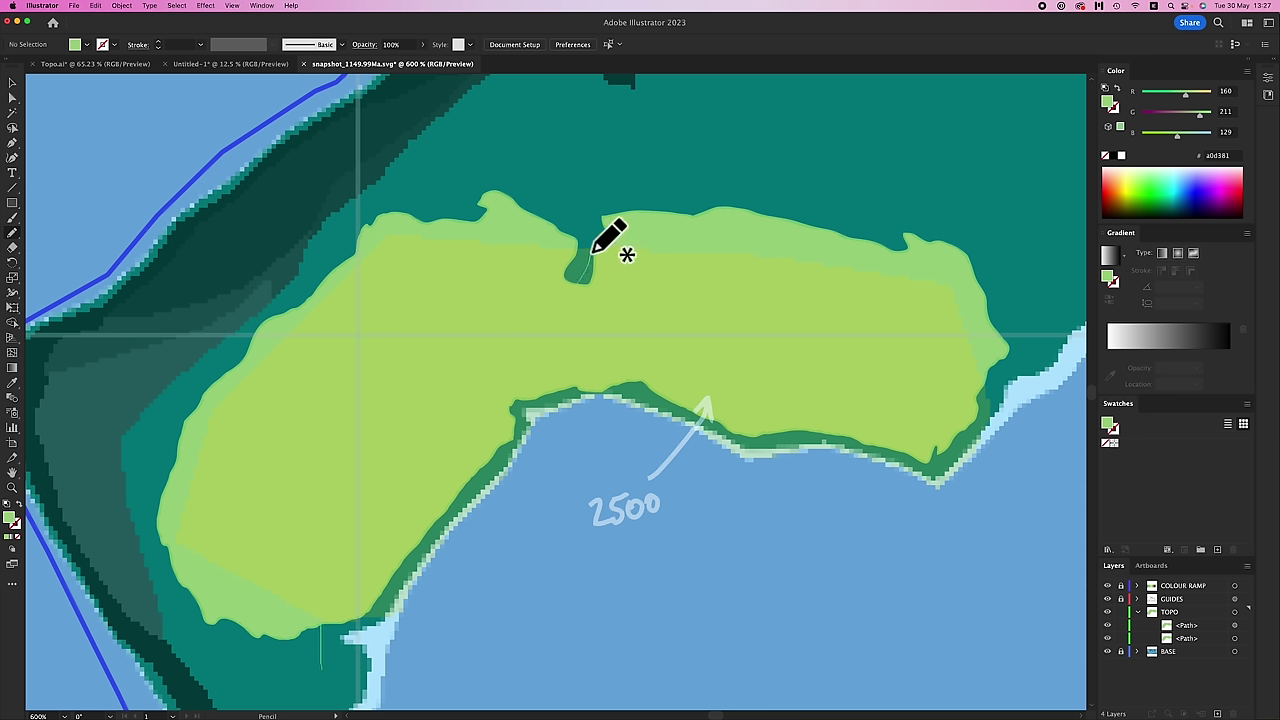
mouse_move(593, 250)
left_mouse_down()
mouse_move(494, 150)
mouse_move(360, 190)
mouse_move(209, 306)
mouse_move(143, 473)
mouse_move(128, 552)
mouse_move(150, 614)
mouse_move(184, 643)
mouse_move(228, 673)
mouse_move(312, 670)
left_mouse_up()
key("v")
left_click(432, 218)
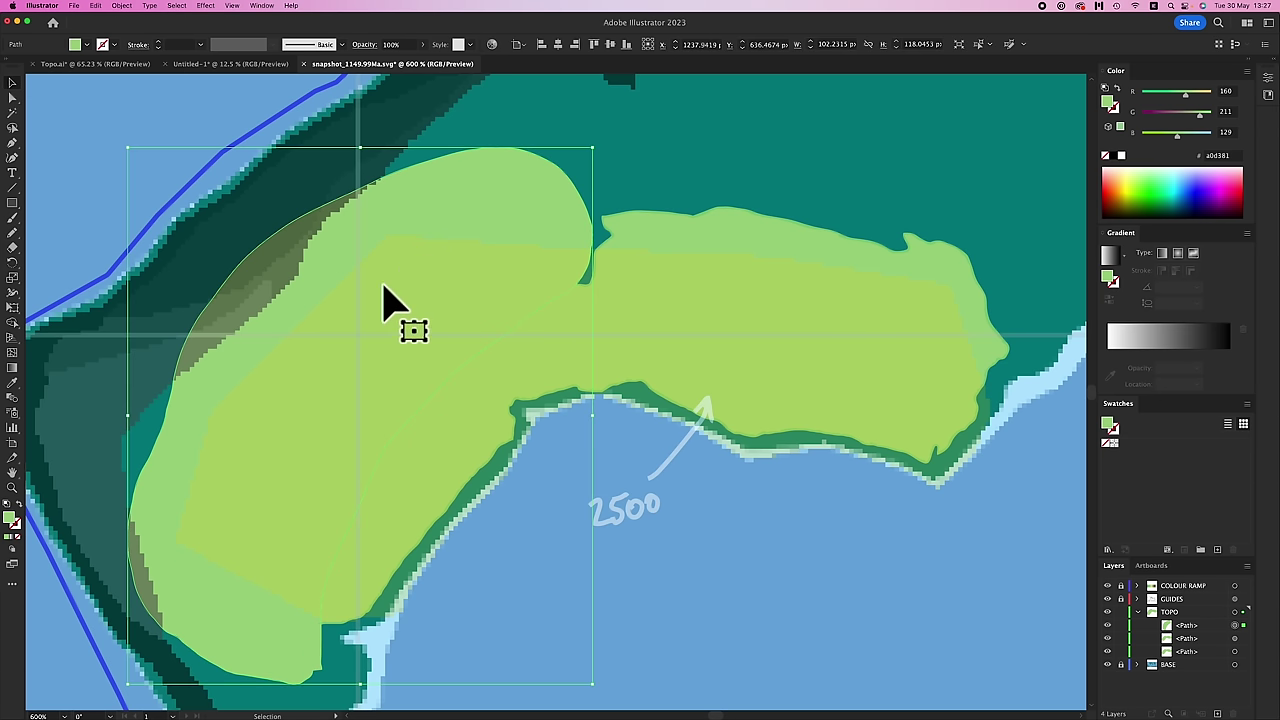
left_click(650, 283, "shift")
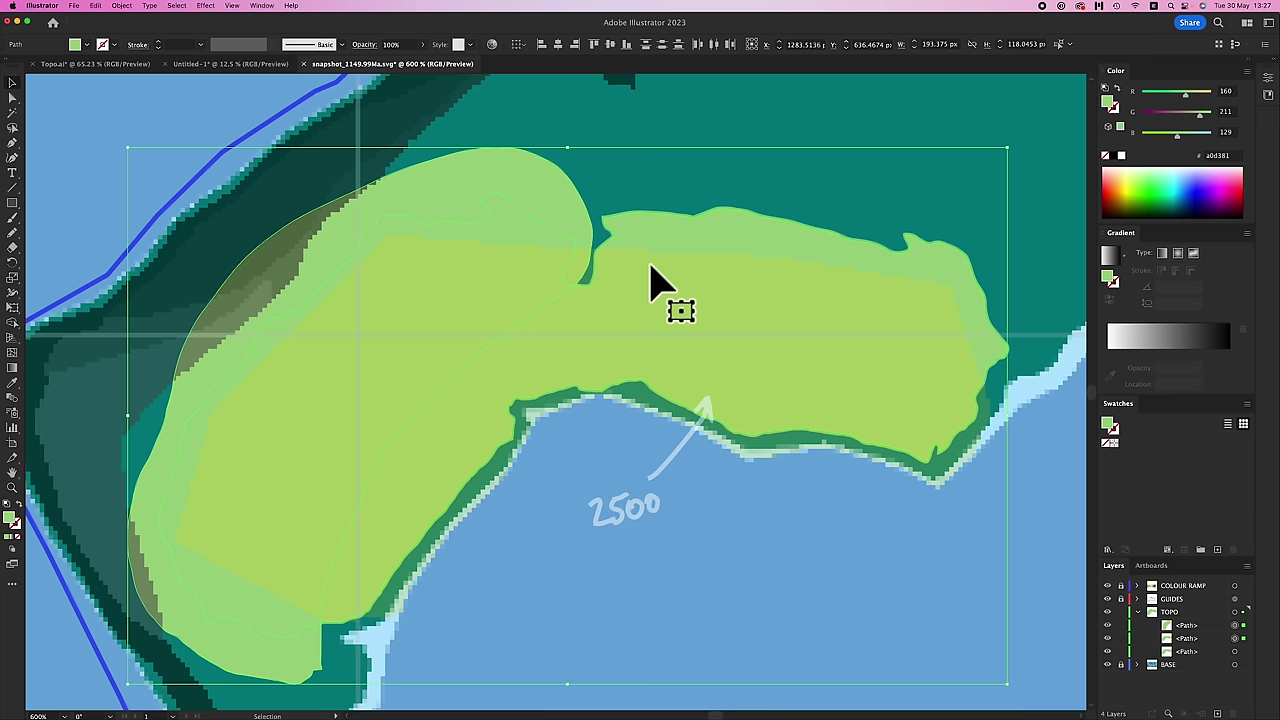
- Open Pathfinder, then Shape Builder-merge a copy of the left shape into the island body, deleting the top band
left_click(262, 5)
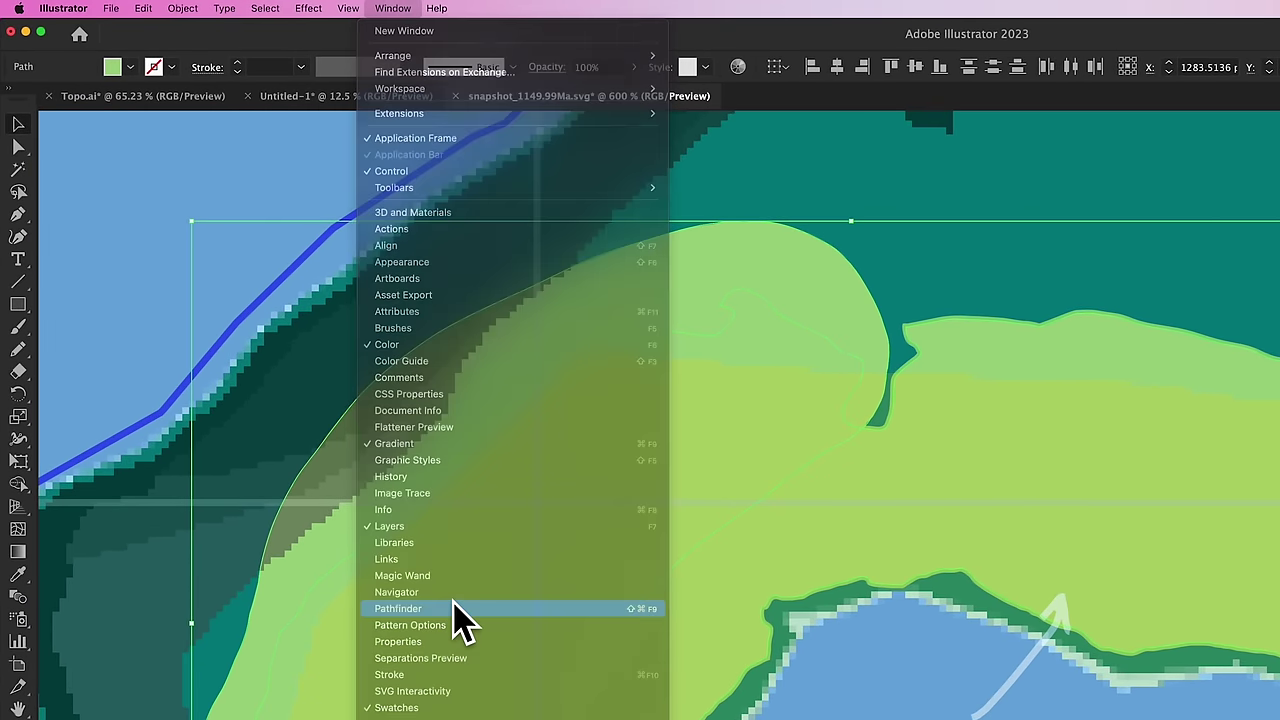
left_click(457, 609)
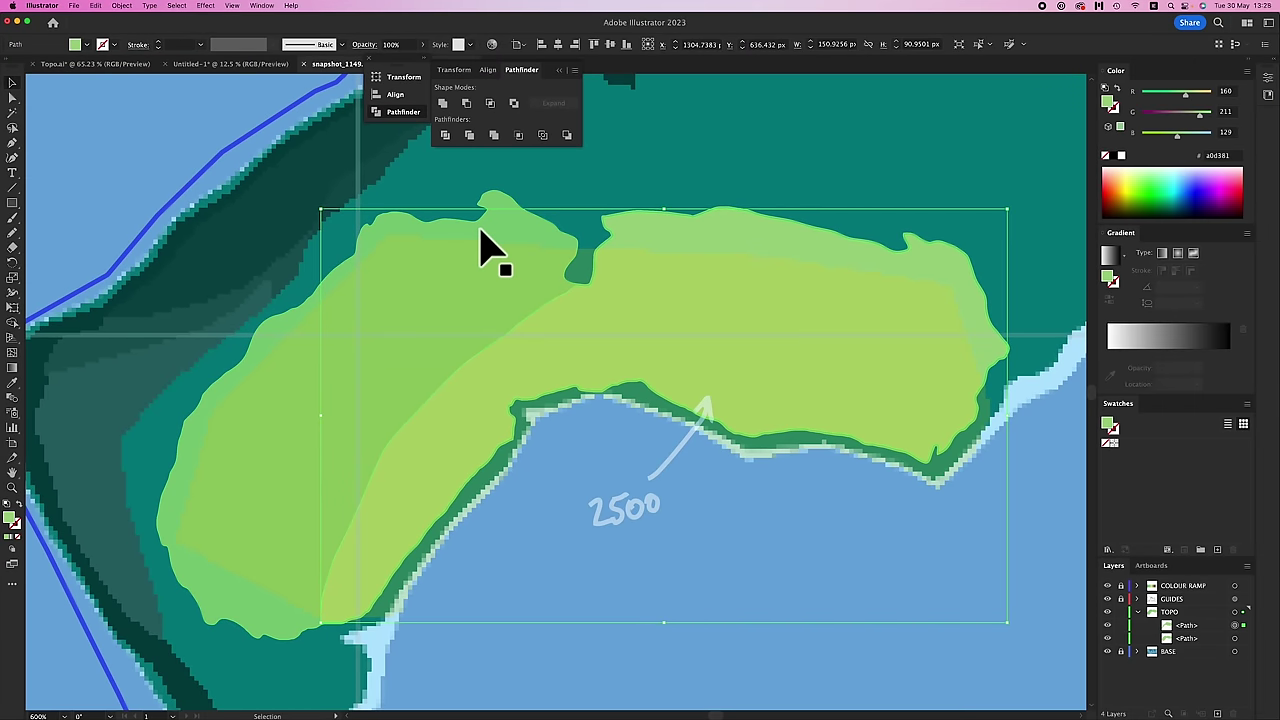
left_click_drag(503, 246, 553, 455)
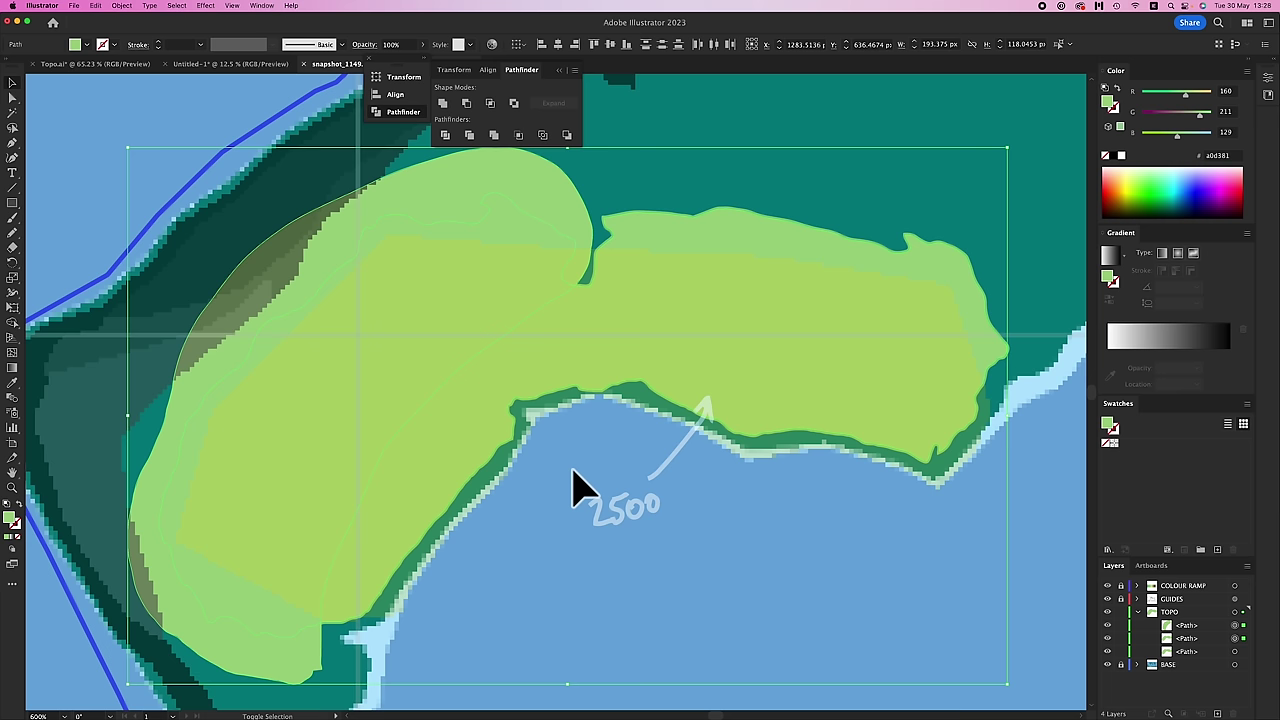
key("shift+m")
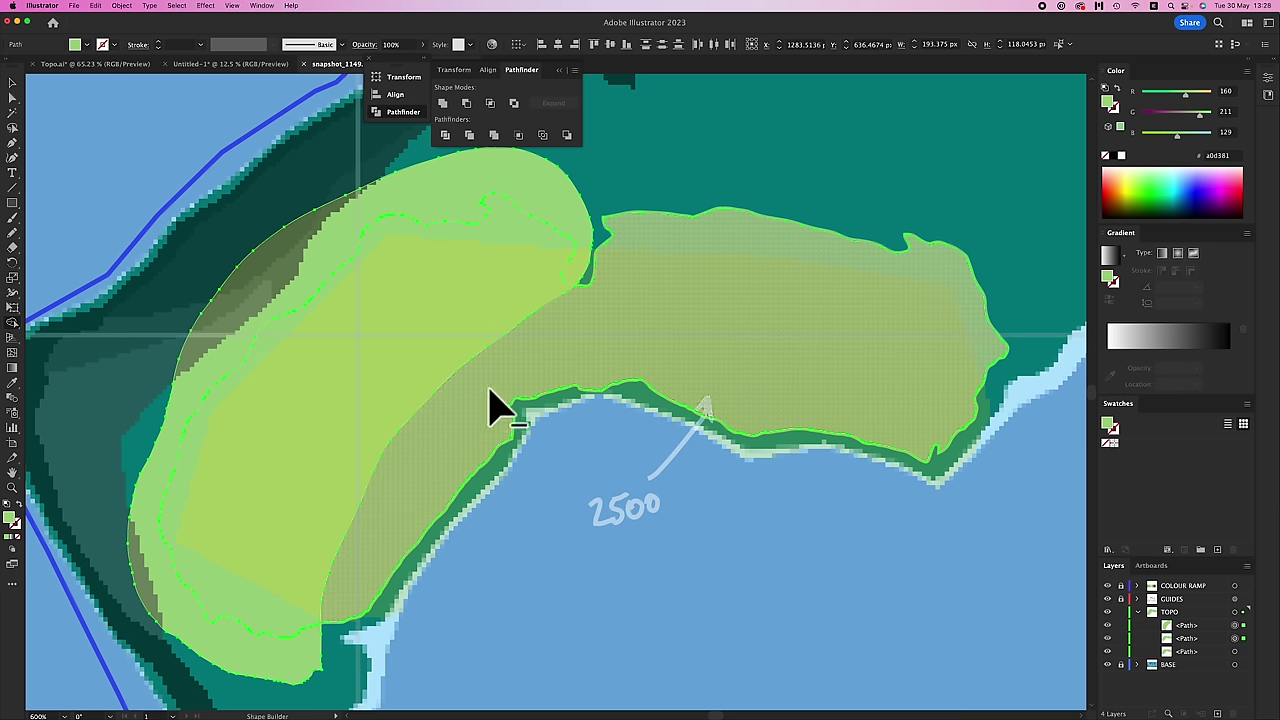
left_click_drag(500, 400, 390, 330)
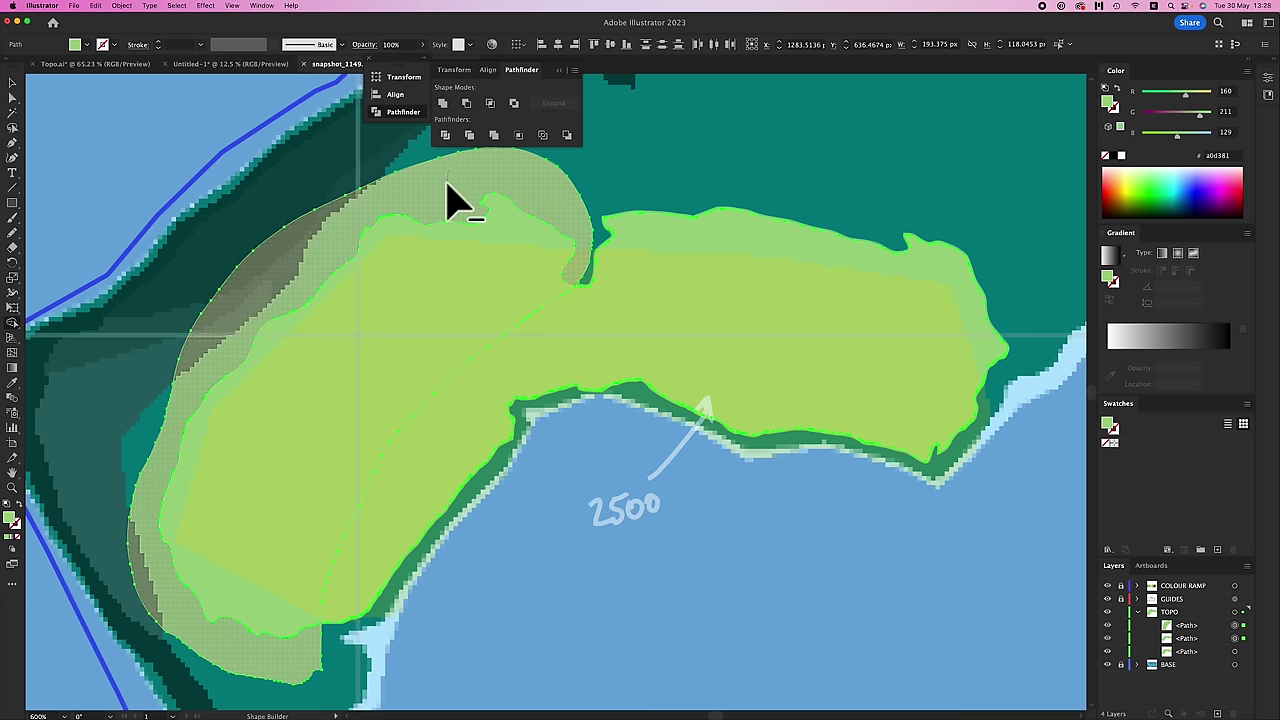
left_click(451, 203, "alt")
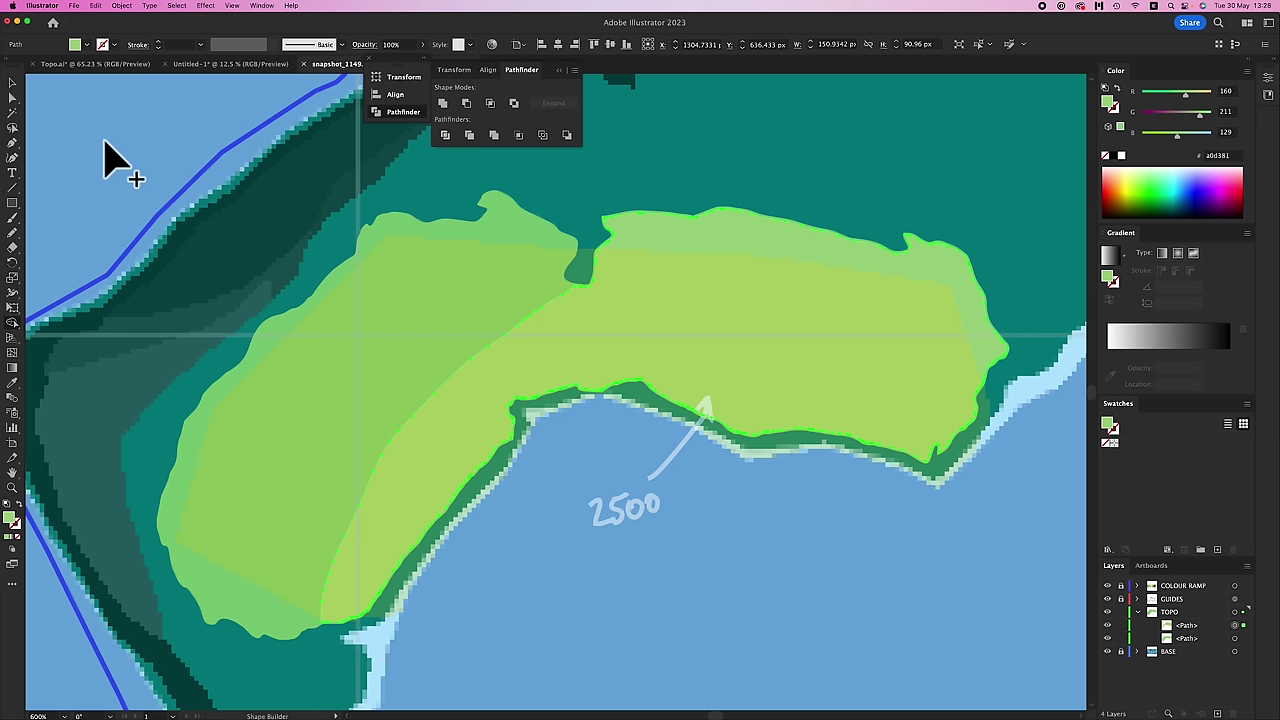
left_click(12, 83)
- Deselect, toggle the GUIDES layer to preview fills, and zoom the Pencil in on the island's left shore
left_click(752, 168)
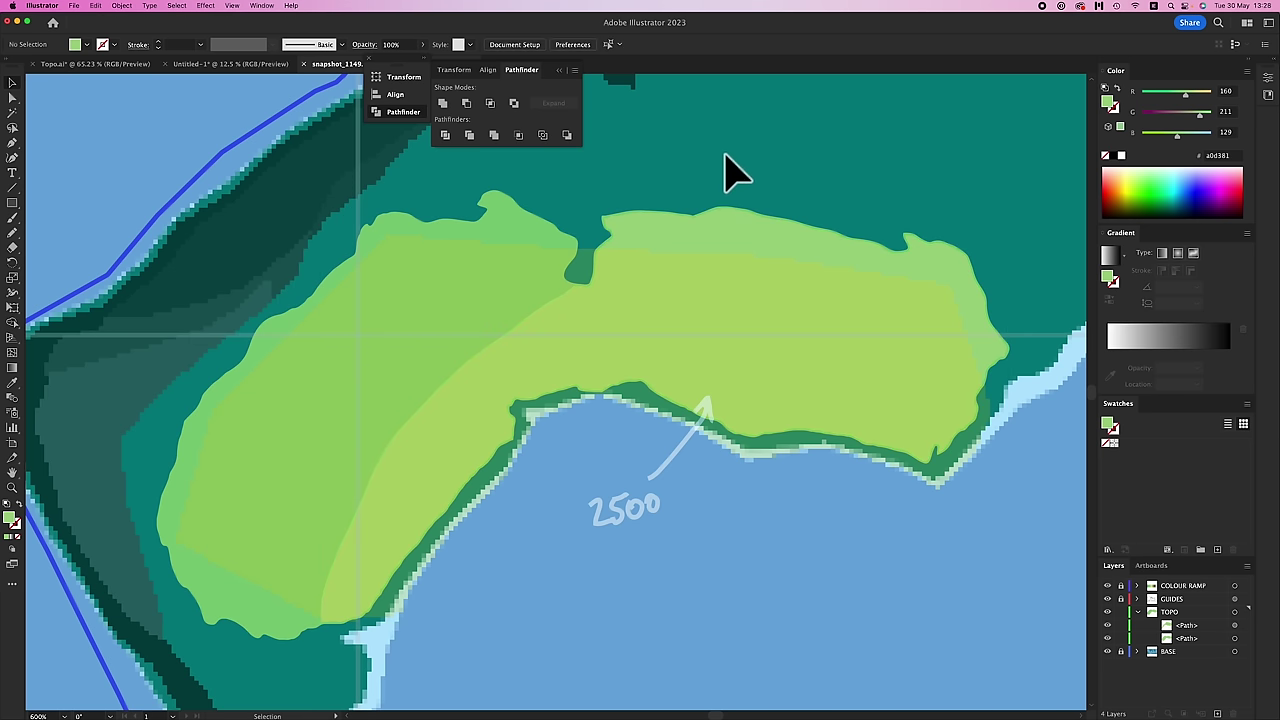
key("i")
left_click(1107, 598)
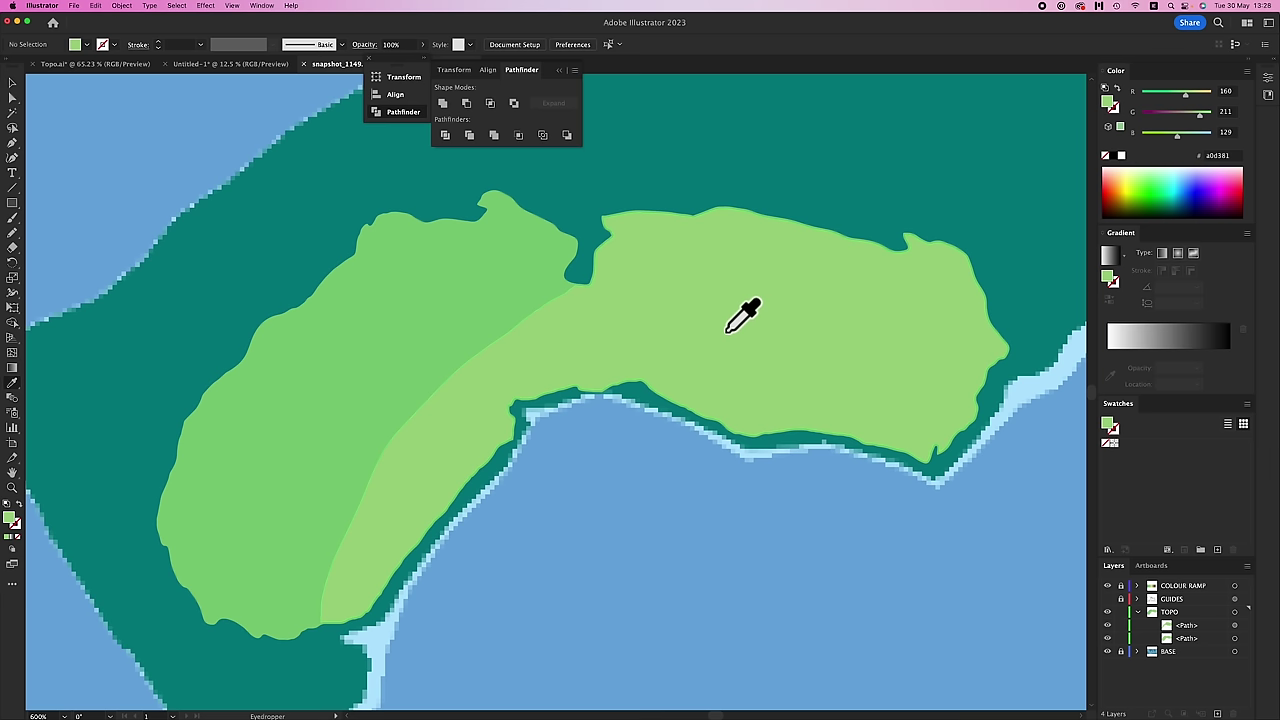
left_click(1107, 598)
key("n")
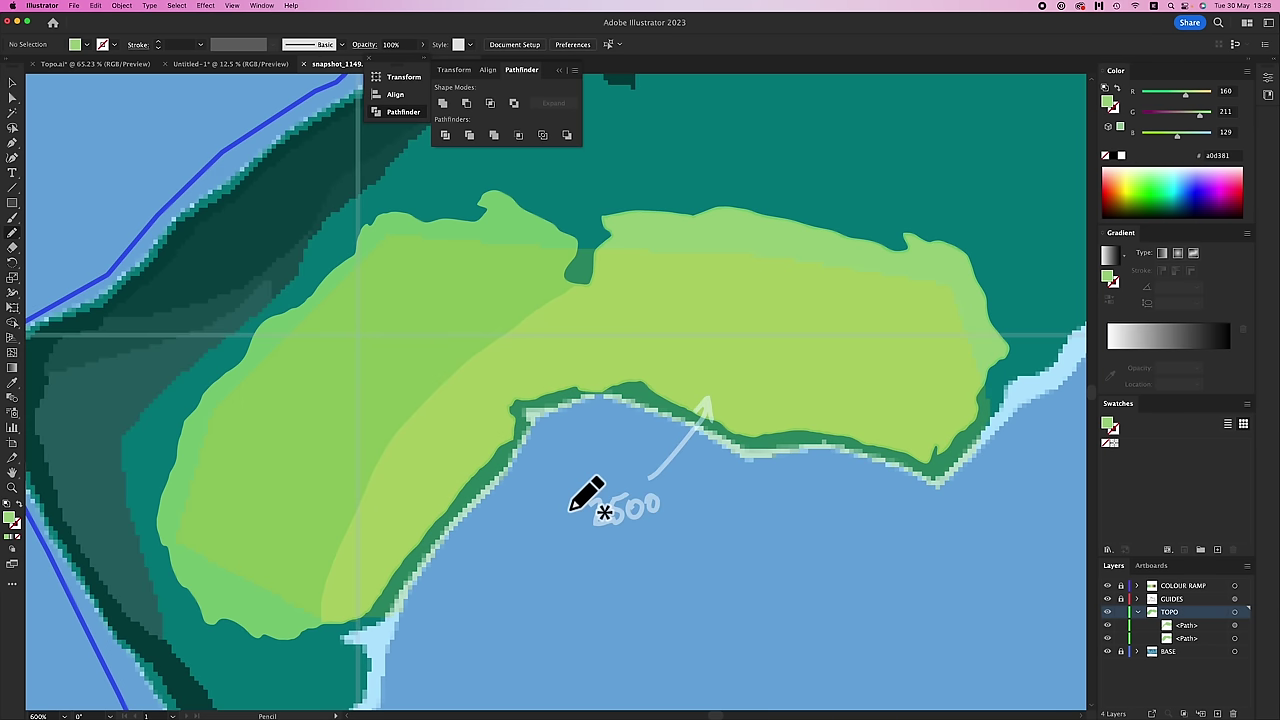
key("super+equal")
scroll(682, 512, "down", 5)
scroll(682, 512, "left", 5)
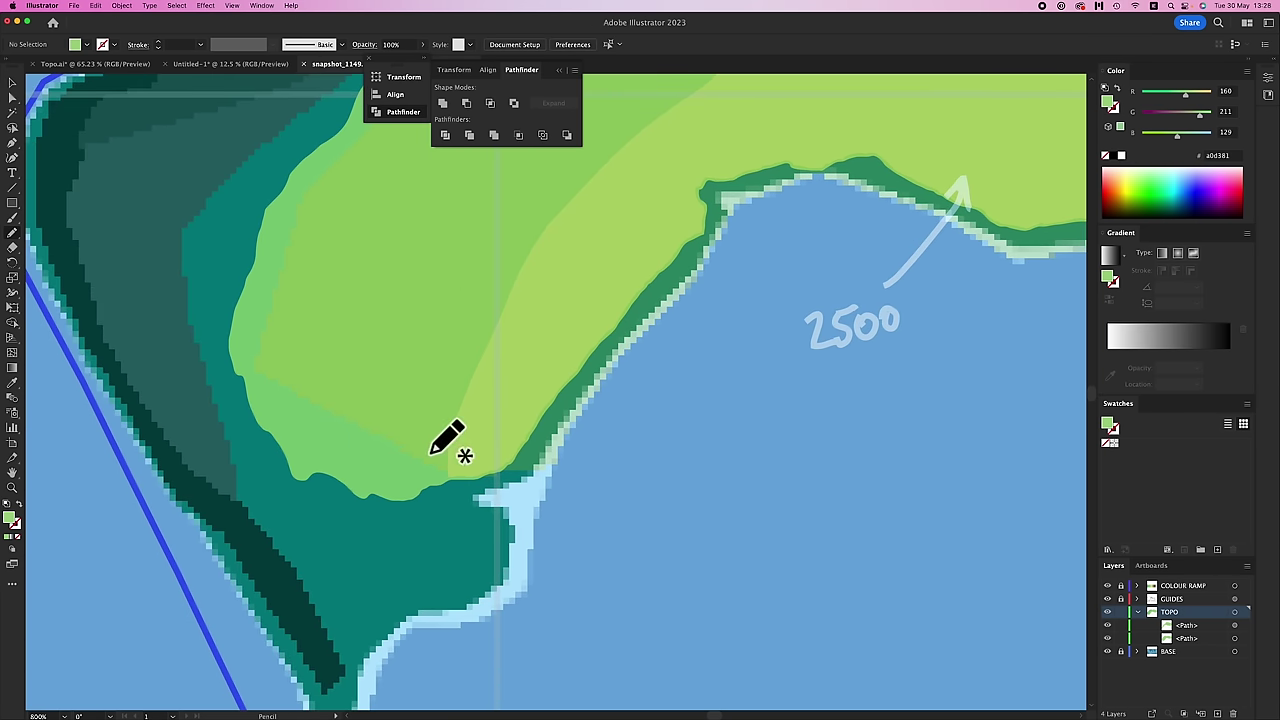
- Pencil three bumpy #a0d381 light-green shapes extending the band into the island's left side
mouse_move(445, 474)
left_mouse_down()
mouse_move(394, 487)
mouse_move(339, 369)
mouse_move(357, 249)
mouse_move(392, 162)
left_mouse_up()
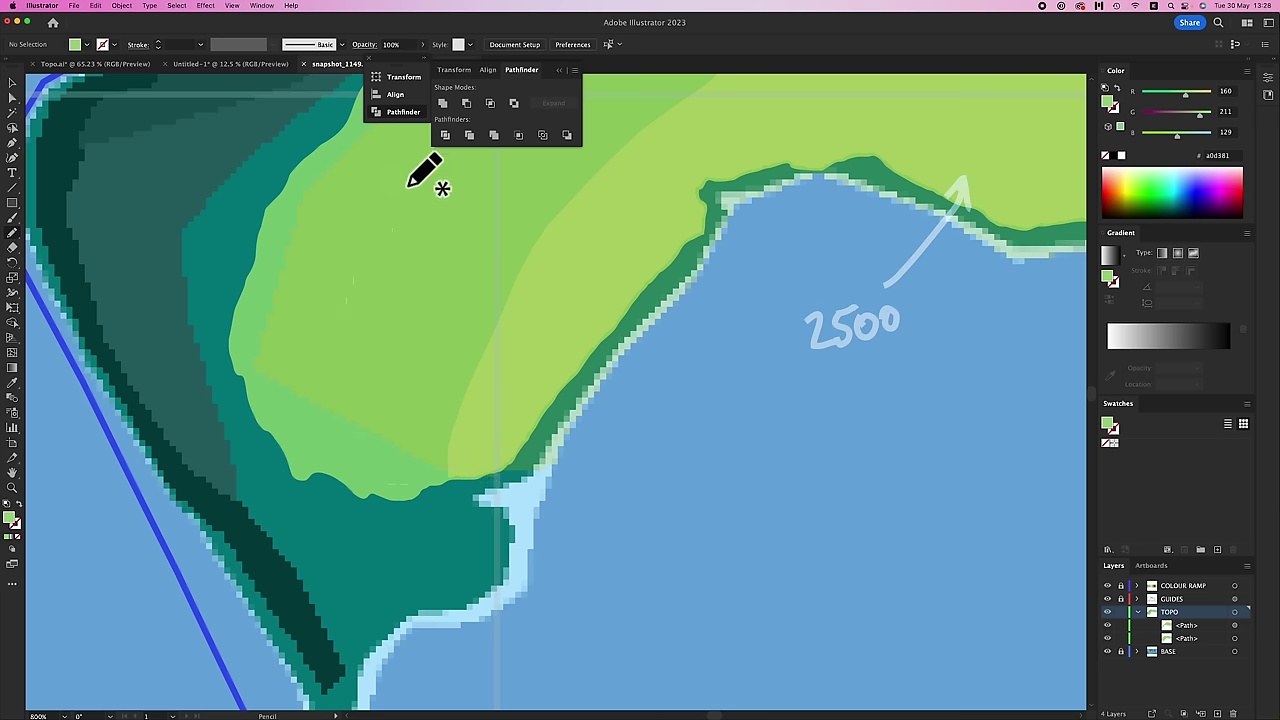
mouse_move(549, 227)
left_mouse_down()
mouse_move(520, 363)
mouse_move(460, 452)
left_mouse_up()
scroll(460, 453, "up", 5)
scroll(460, 453, "left", 3)
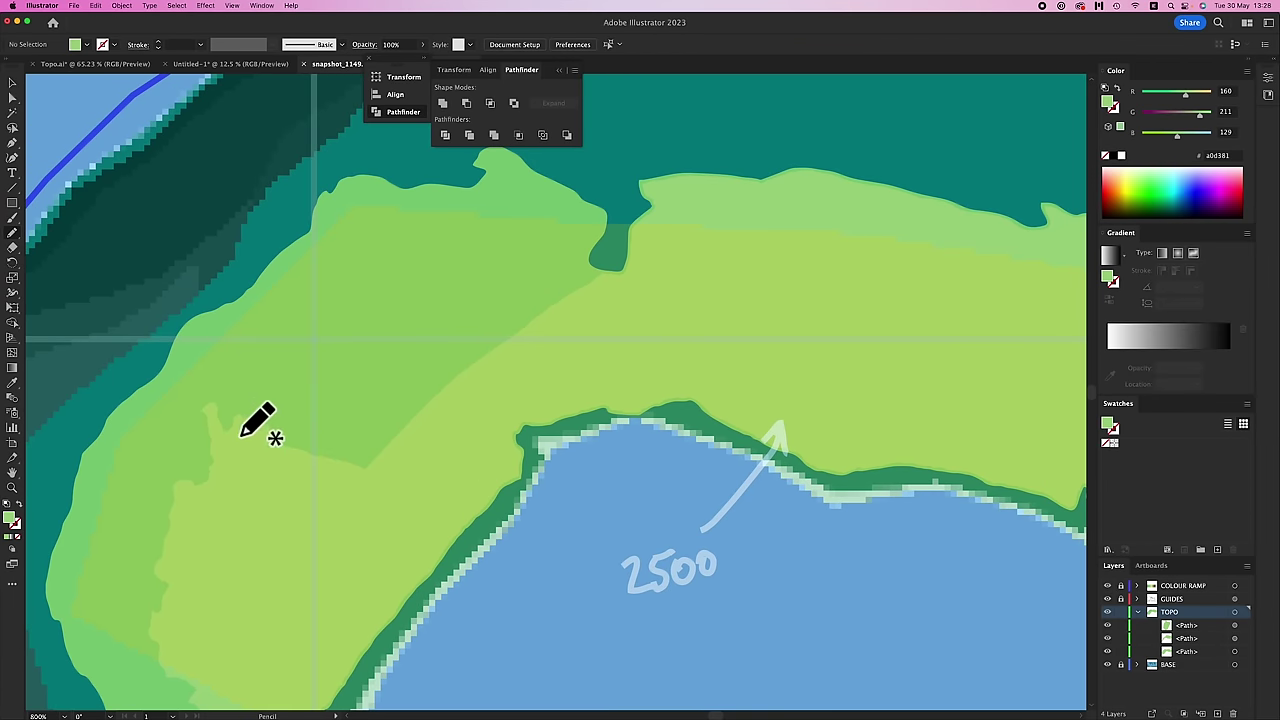
mouse_move(347, 282)
left_mouse_down()
mouse_move(336, 521)
mouse_move(245, 445)
left_mouse_up()
mouse_move(620, 271)
left_mouse_down()
mouse_move(503, 266)
mouse_move(649, 251)
left_mouse_up()
key("v")
scroll(290, 330, "down", 1)
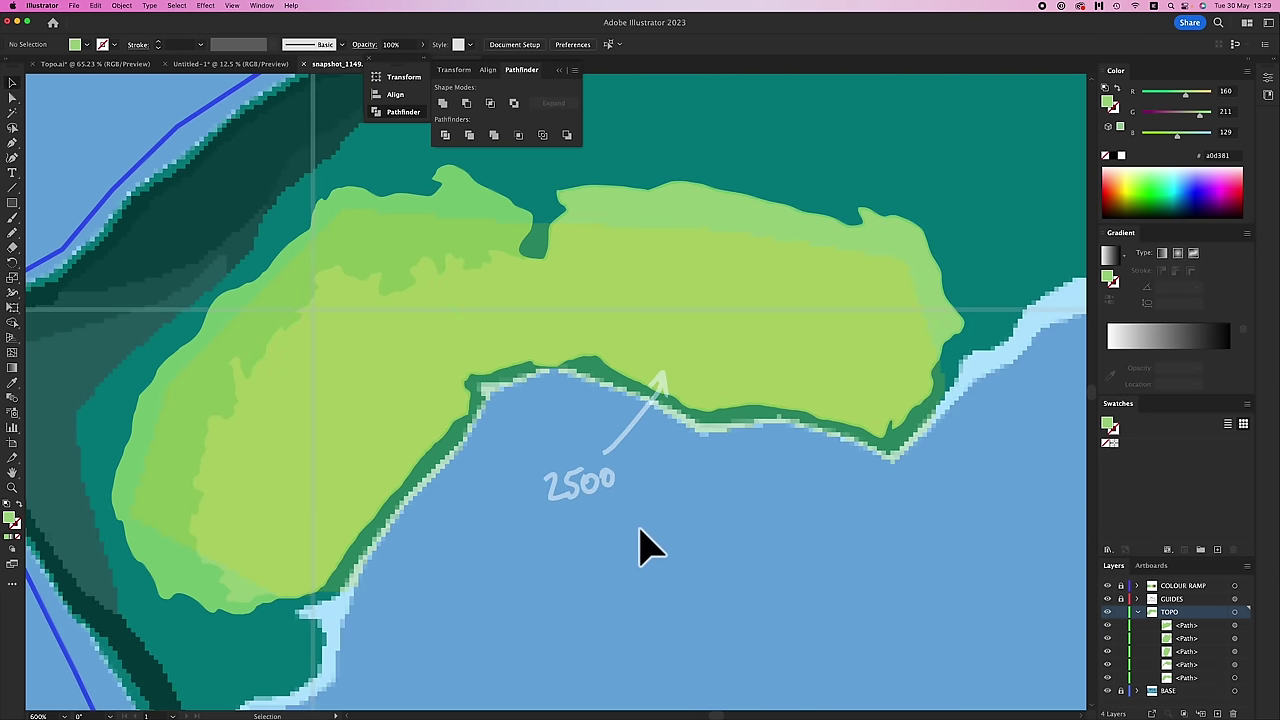
- Select all shapes sharing the light-green fill and try Pathfinder Unite, then undo it
left_click(489, 320)
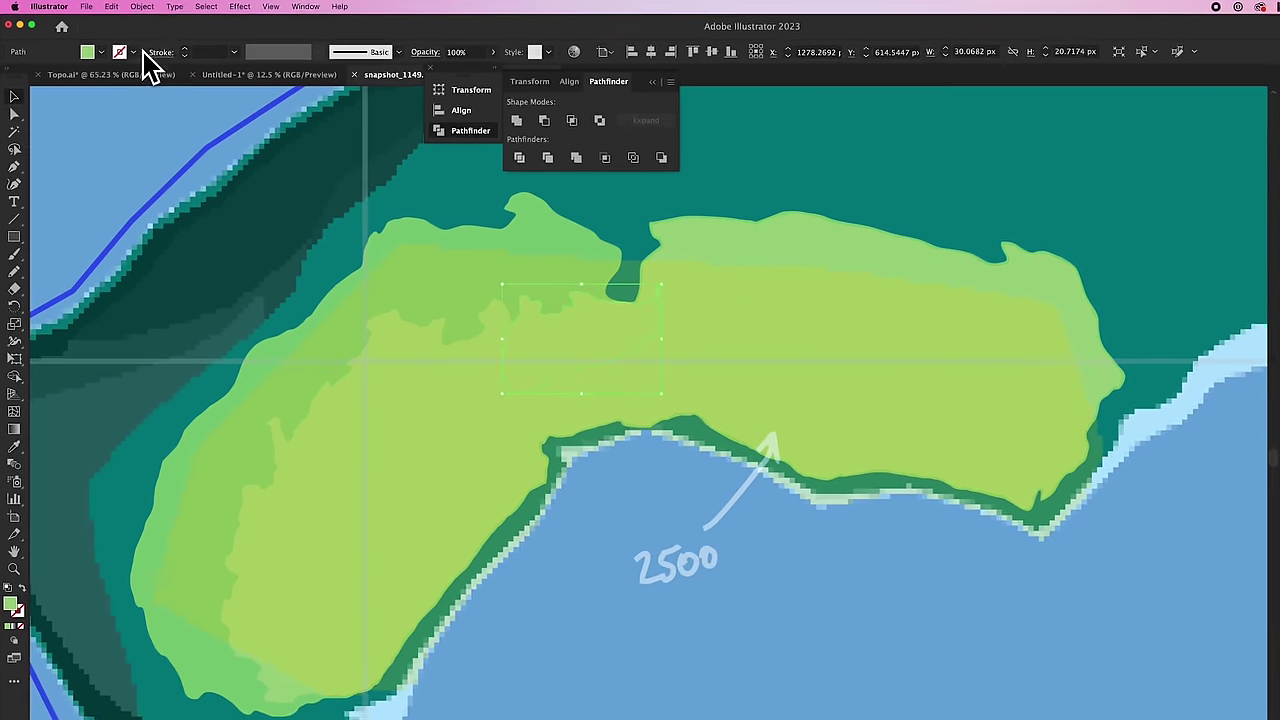
left_click(176, 5)
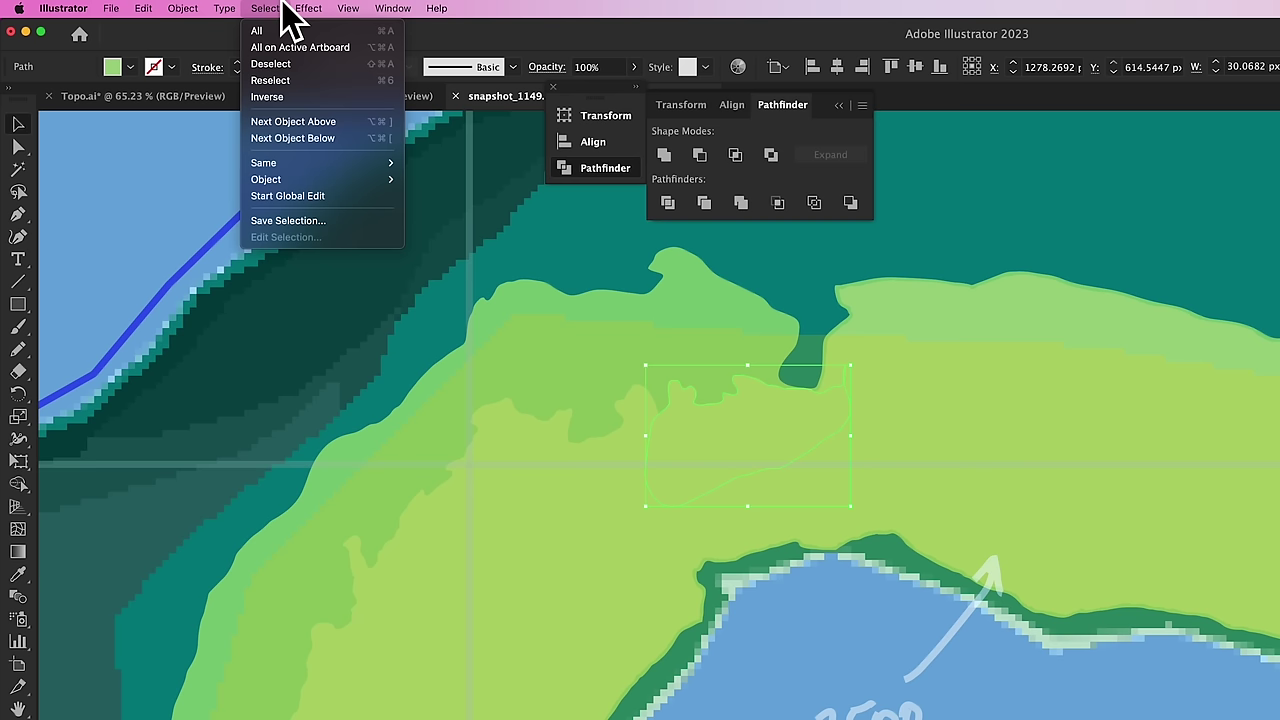
mouse_move(199, 108)
left_click(463, 246)
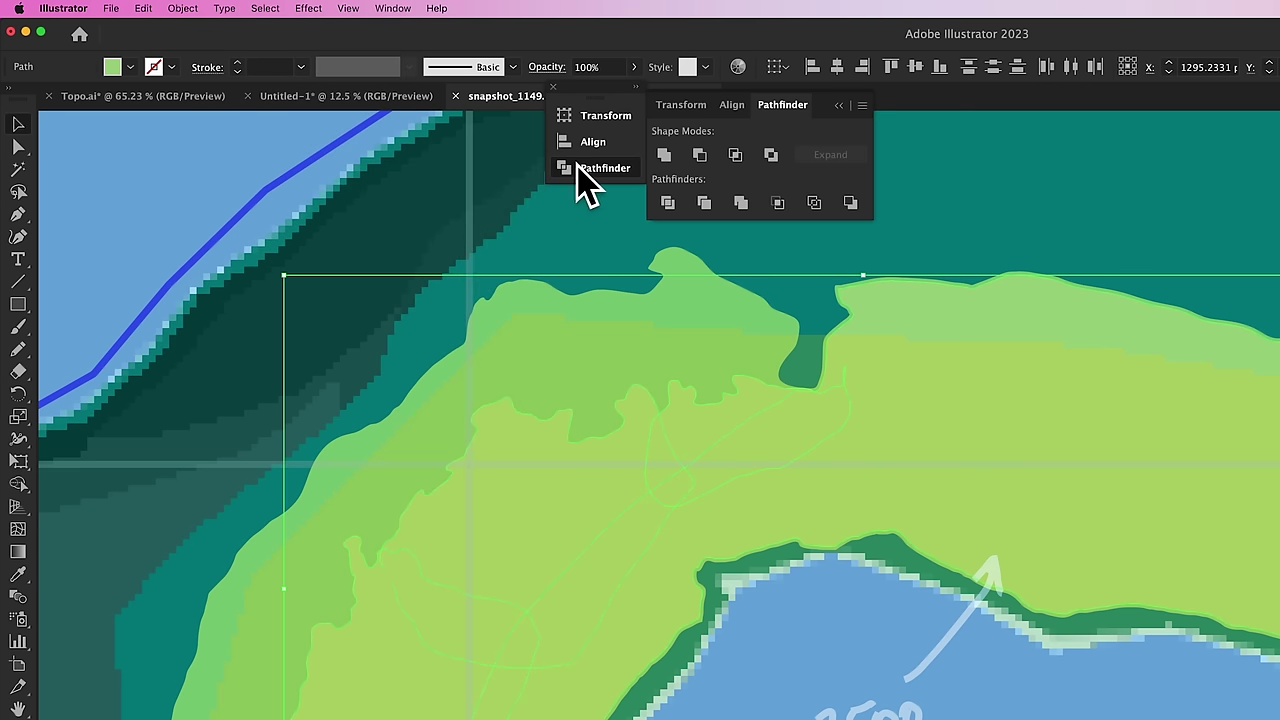
left_click(666, 155)
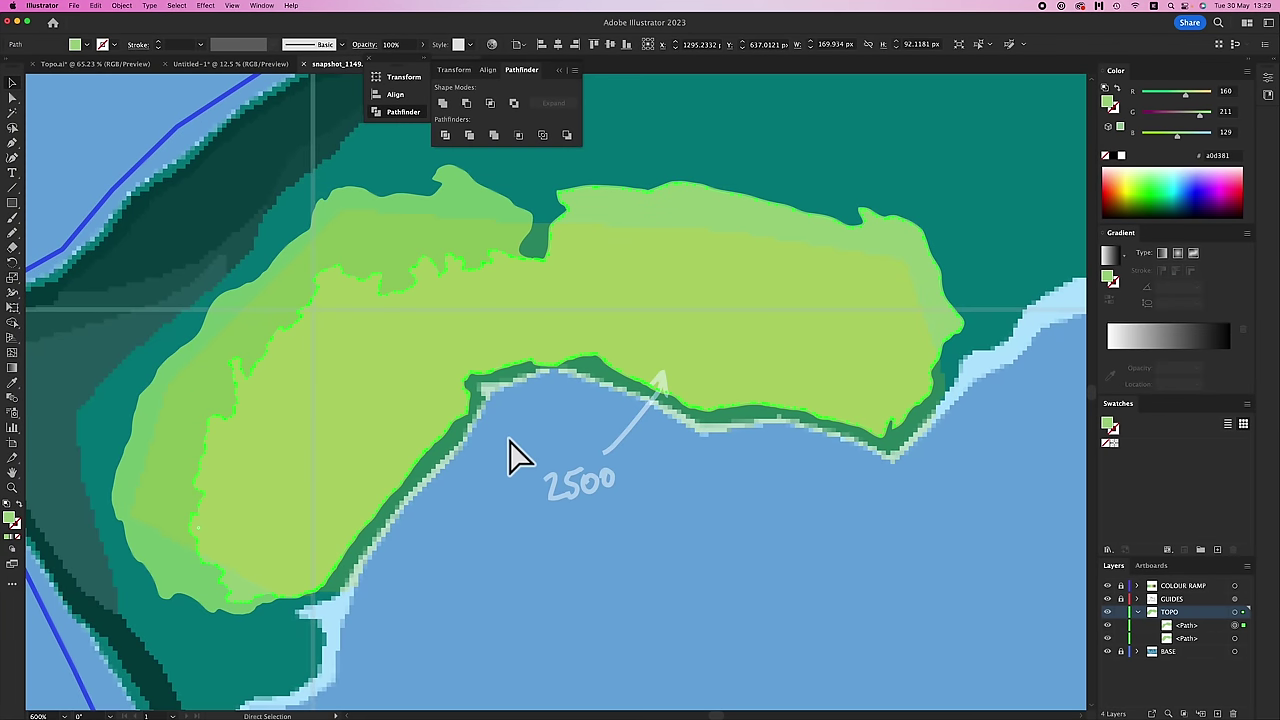
key("super+z")
- Merge the island's light-green regions into one shape with Shape Builder, then deselect
key("shift+m")
mouse_move(657, 311)
left_mouse_down()
mouse_move(529, 291)
mouse_move(499, 270)
mouse_move(437, 323)
mouse_move(440, 336)
mouse_move(392, 353)
mouse_move(373, 323)
mouse_move(266, 455)
mouse_move(312, 498)
left_mouse_up()
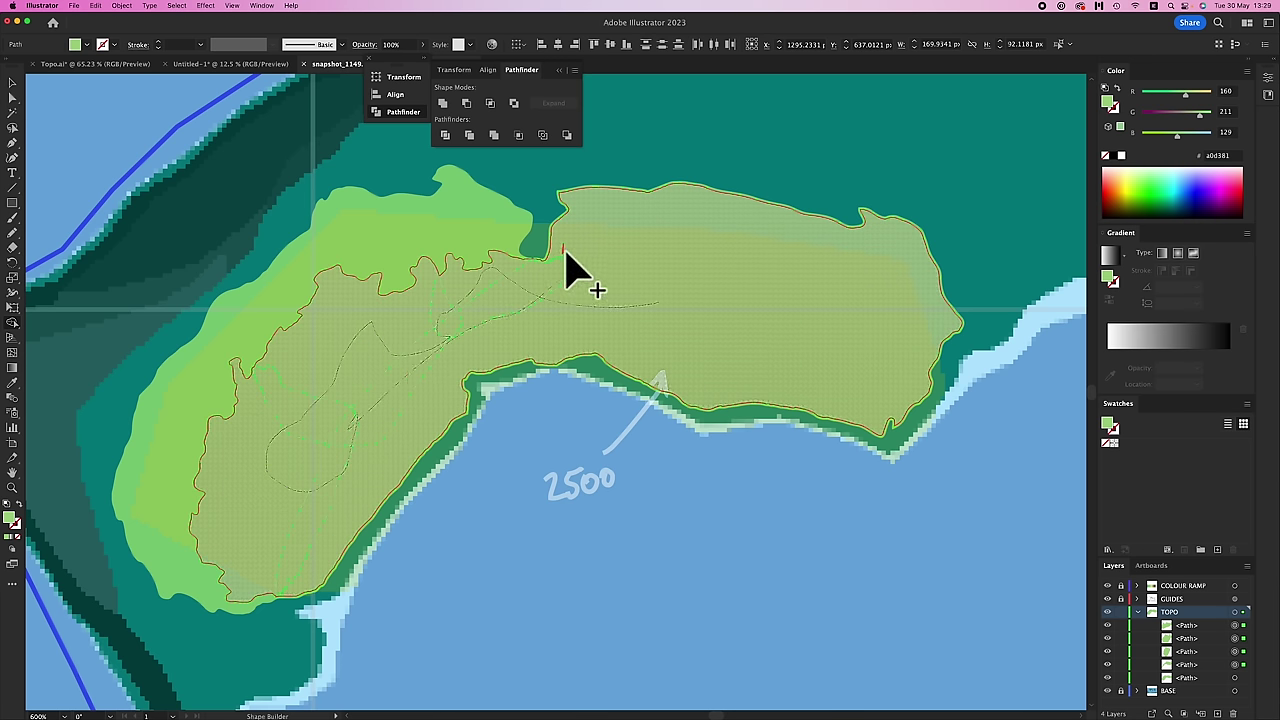
key("v")
left_click(703, 540)
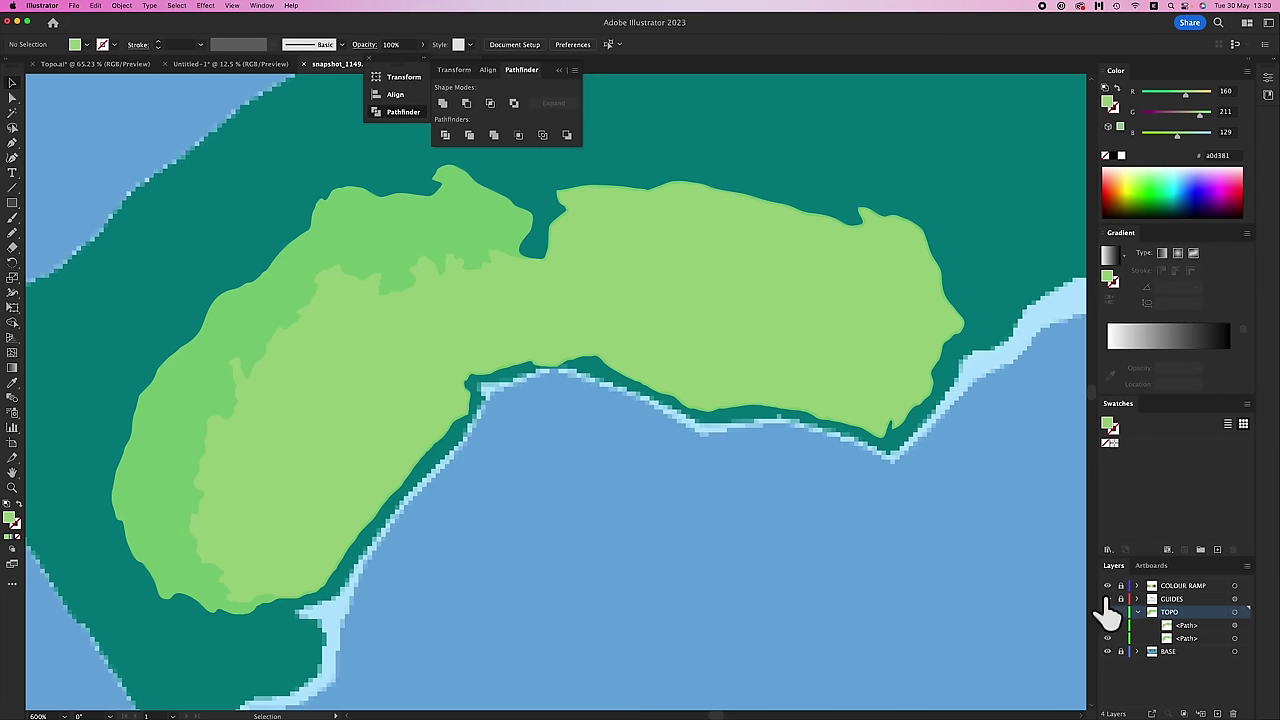
- Zoom to the colour ramp and eyedrop the 4000 band's greyish-brown #ada394 as the fill
key("super+0")
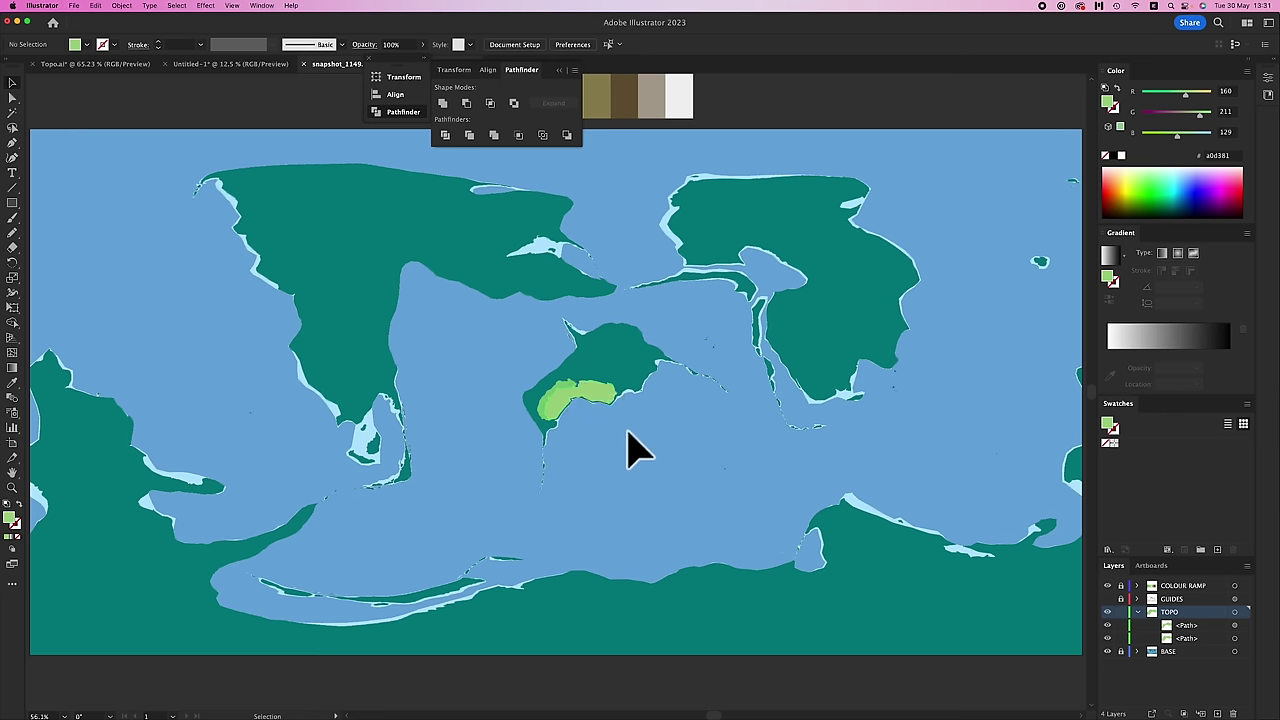
scroll(678, 432, "up", 5)
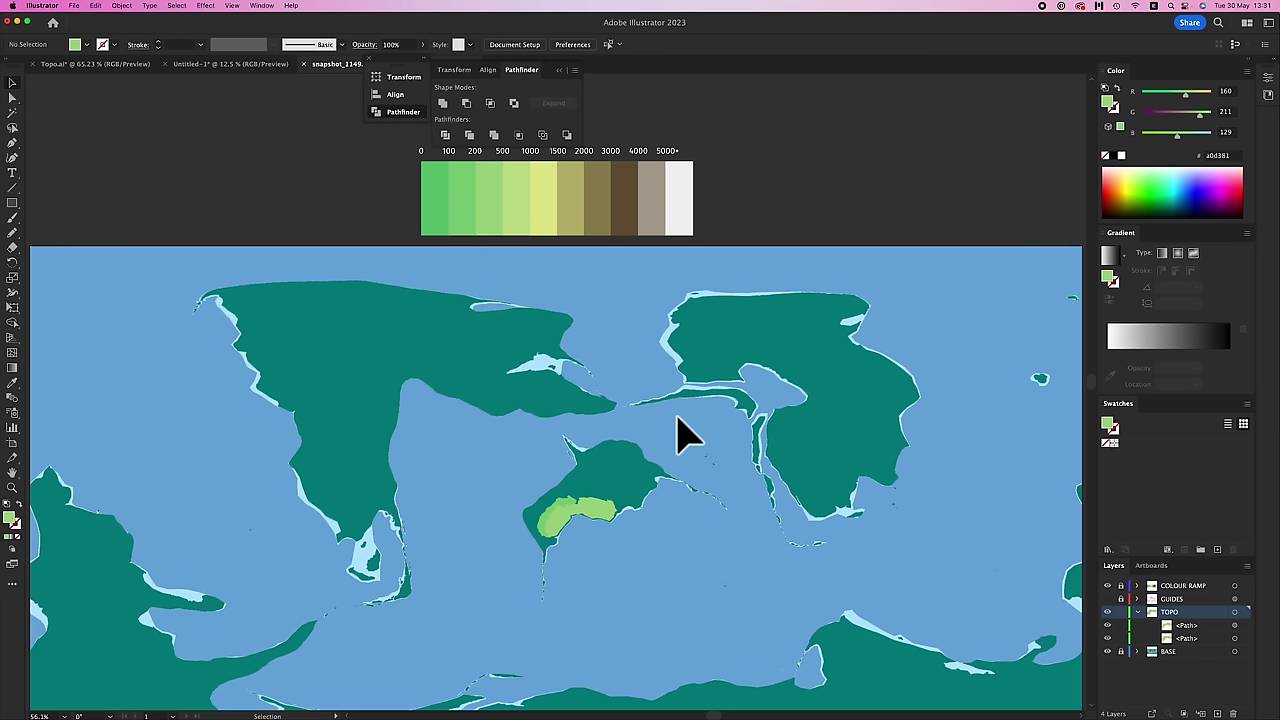
scroll(570, 303, "up", 1)
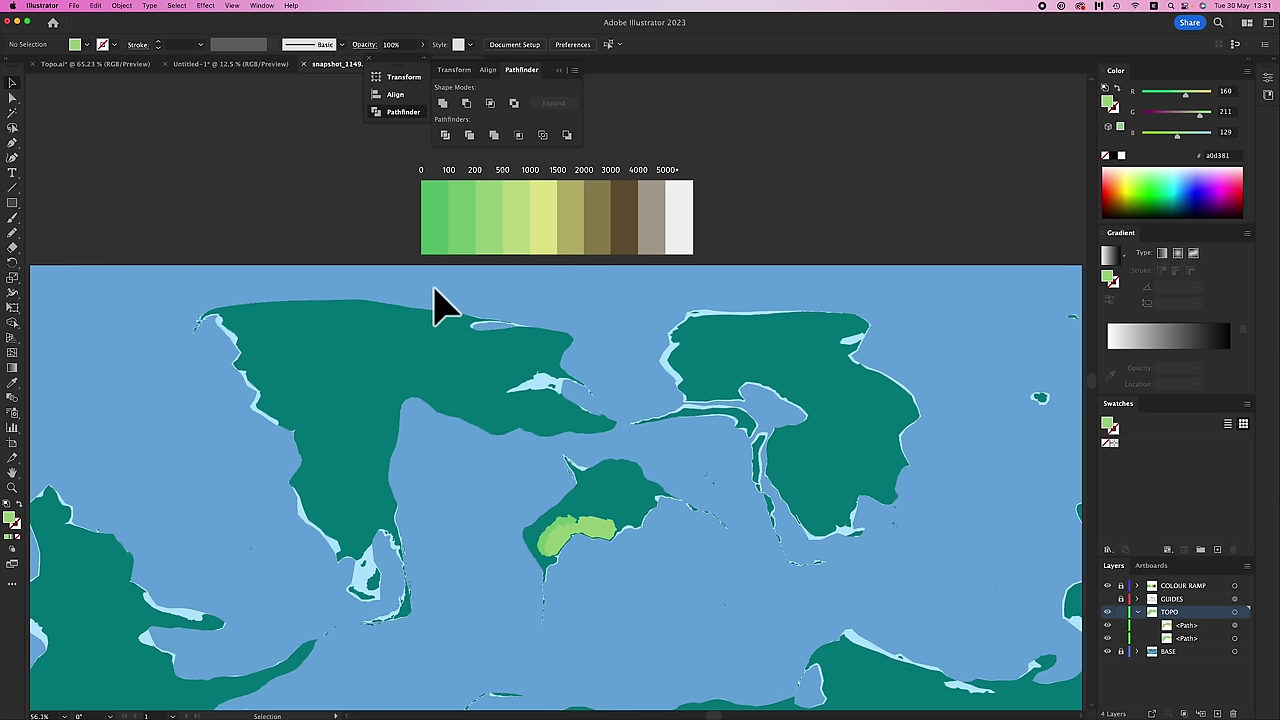
key("i")
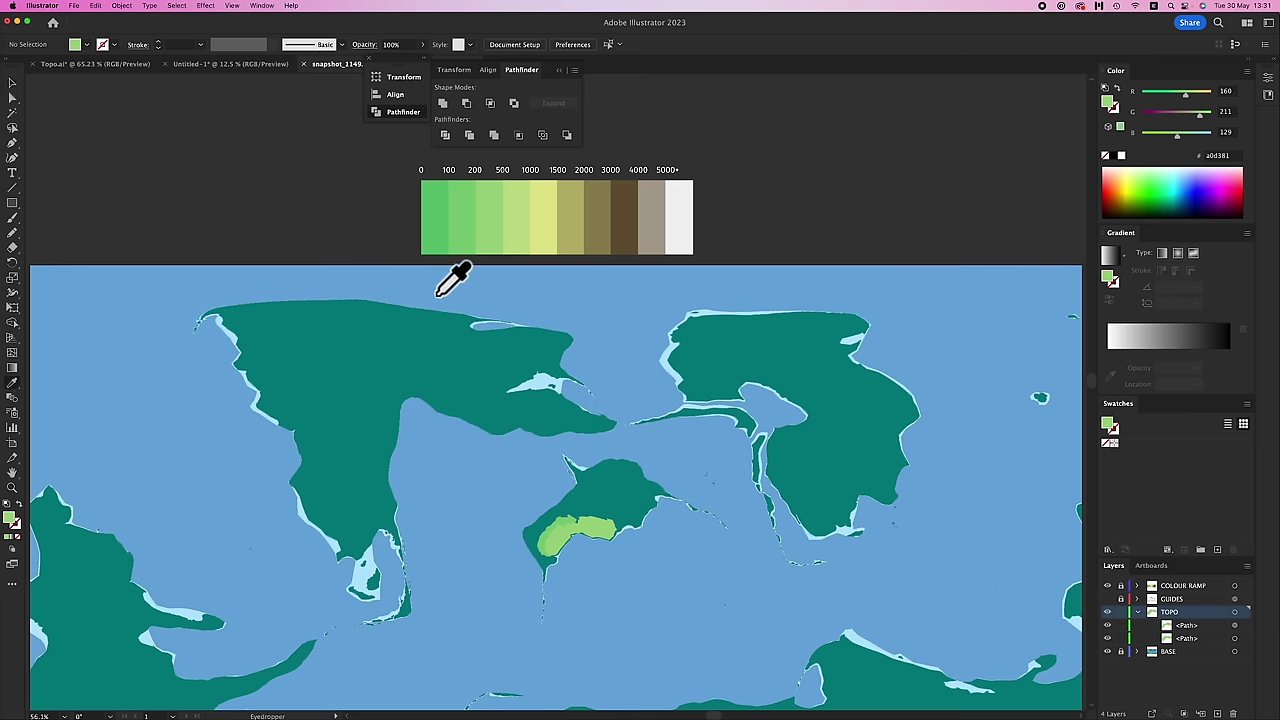
key("super+equal")
scroll(420, 297, "up", 2)
scroll(420, 297, "right", 2)
key("v")
scroll(420, 294, "down", 1)
key("super+equal")
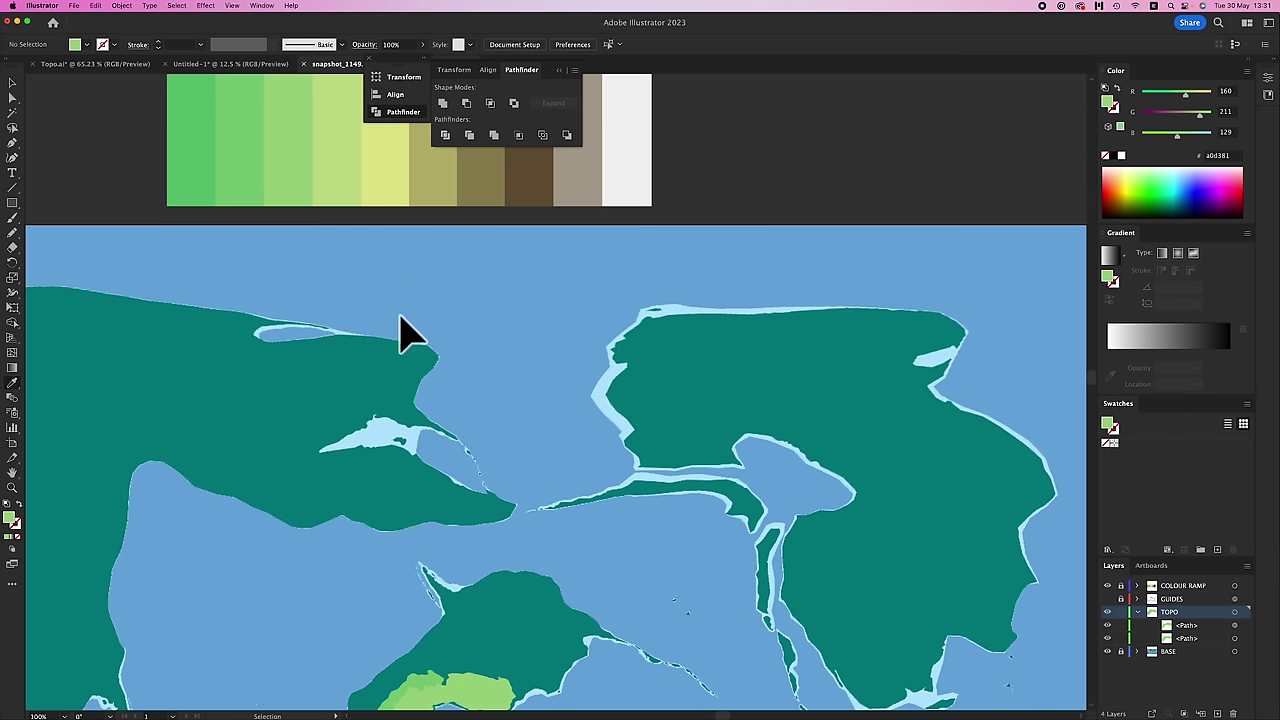
key("i")
scroll(414, 294, "up", 3)
scroll(414, 294, "right", 2)
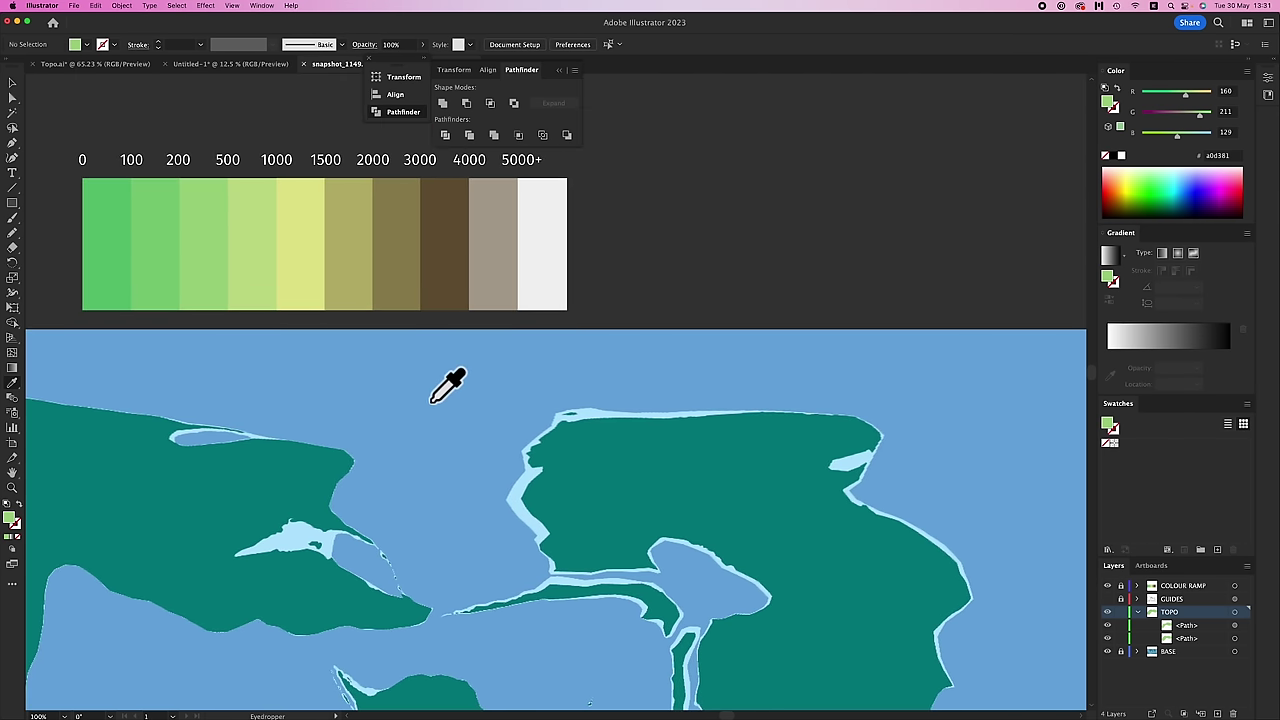
scroll(424, 411, "right", 1)
scroll(460, 389, "right", 3)
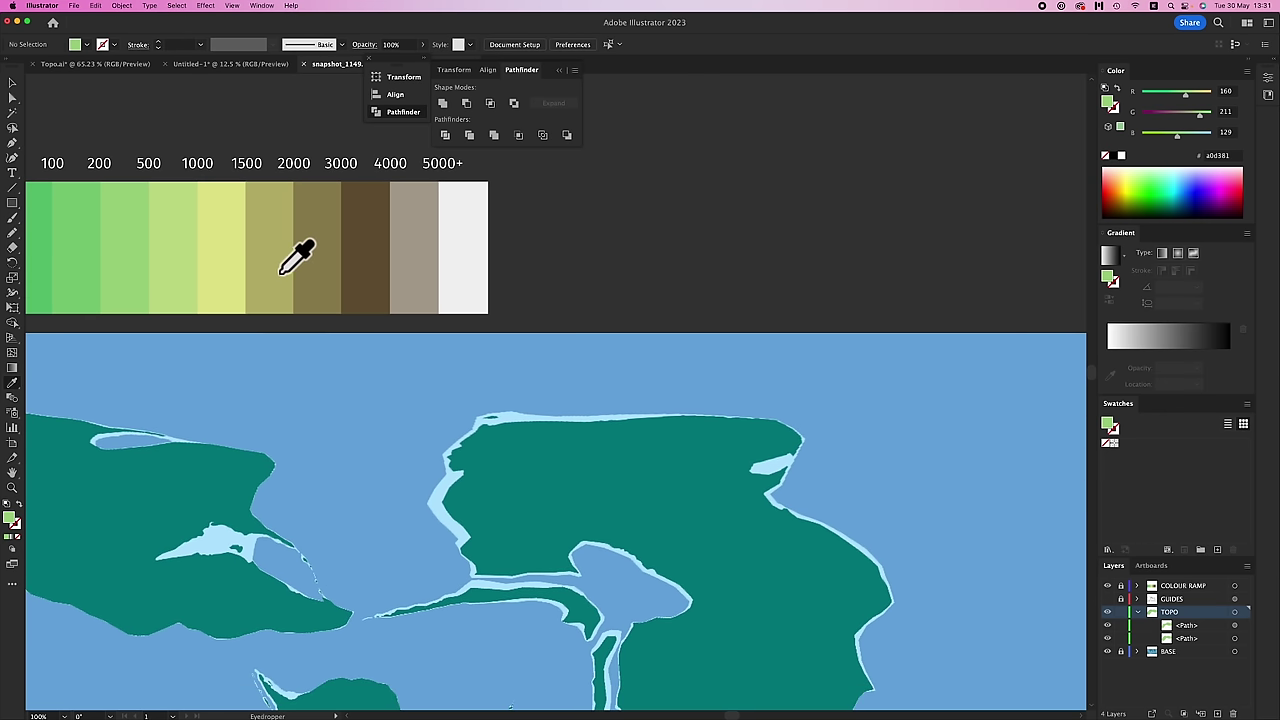
scroll(195, 270, "left", 1)
scroll(193, 271, "left", 1)
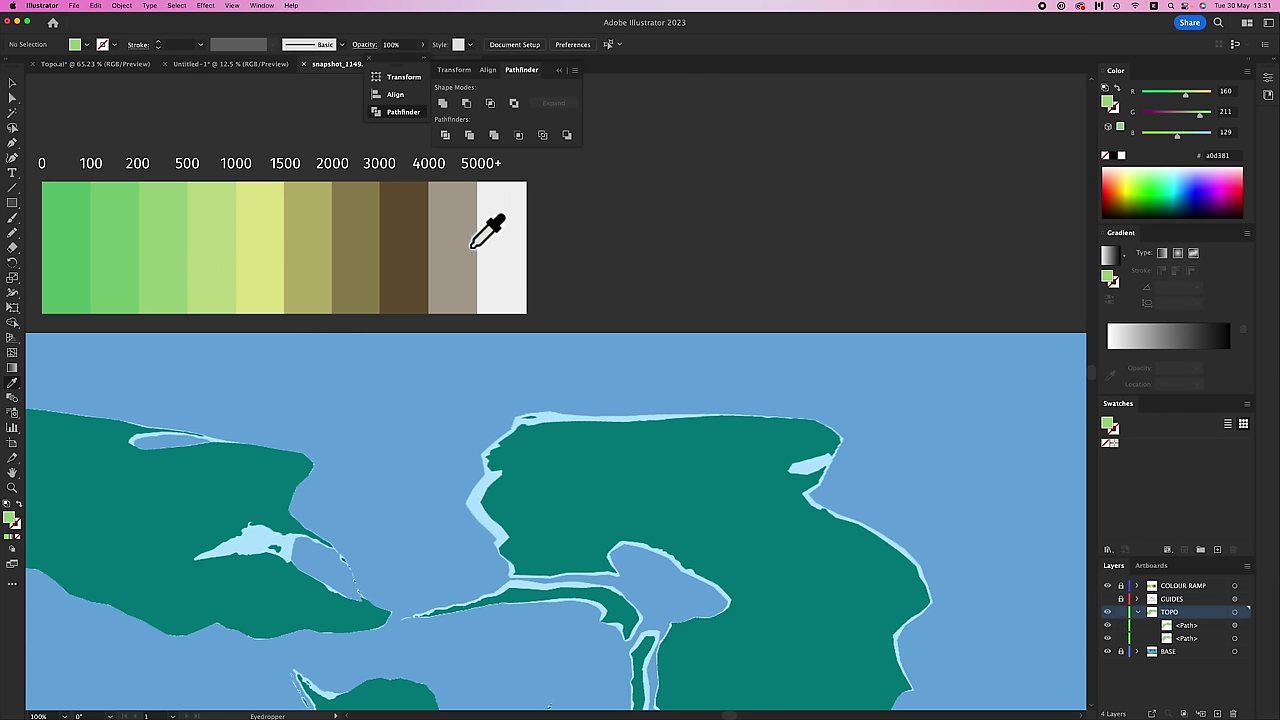
left_click(457, 227)
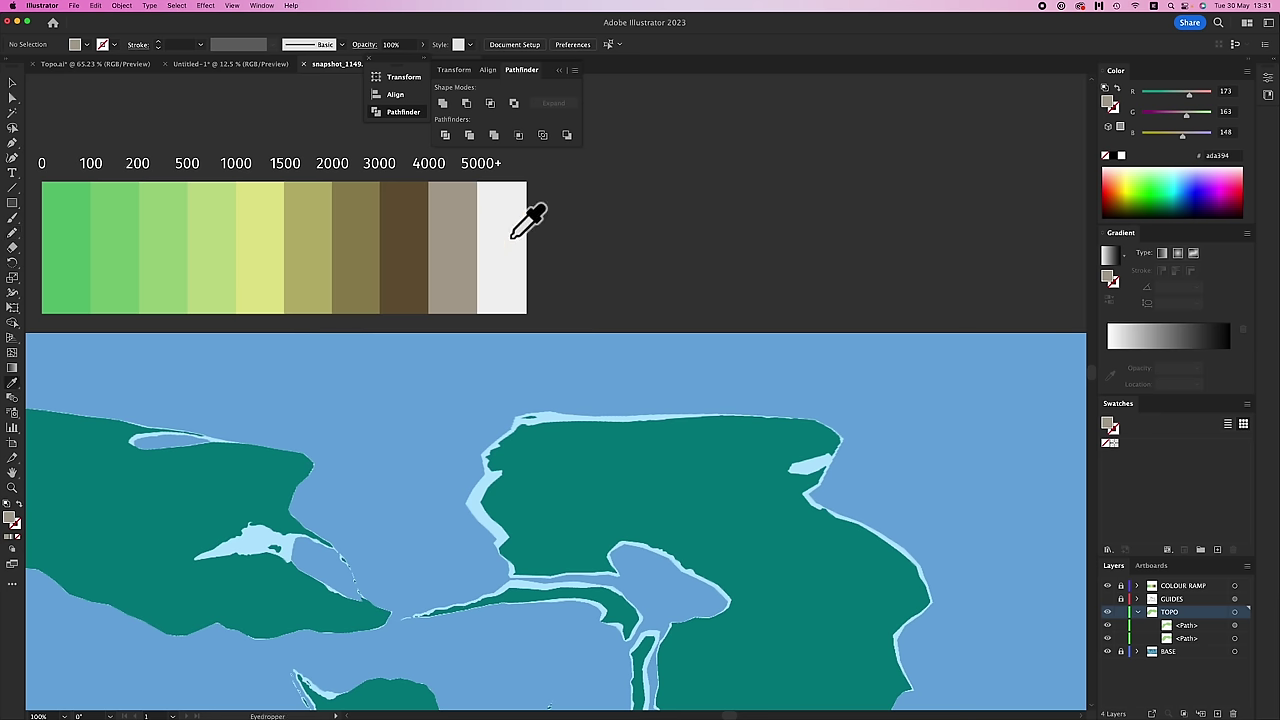
- Pencil the main grey ridge line on the empty canvas above the map
key("n")
key("super+equal")
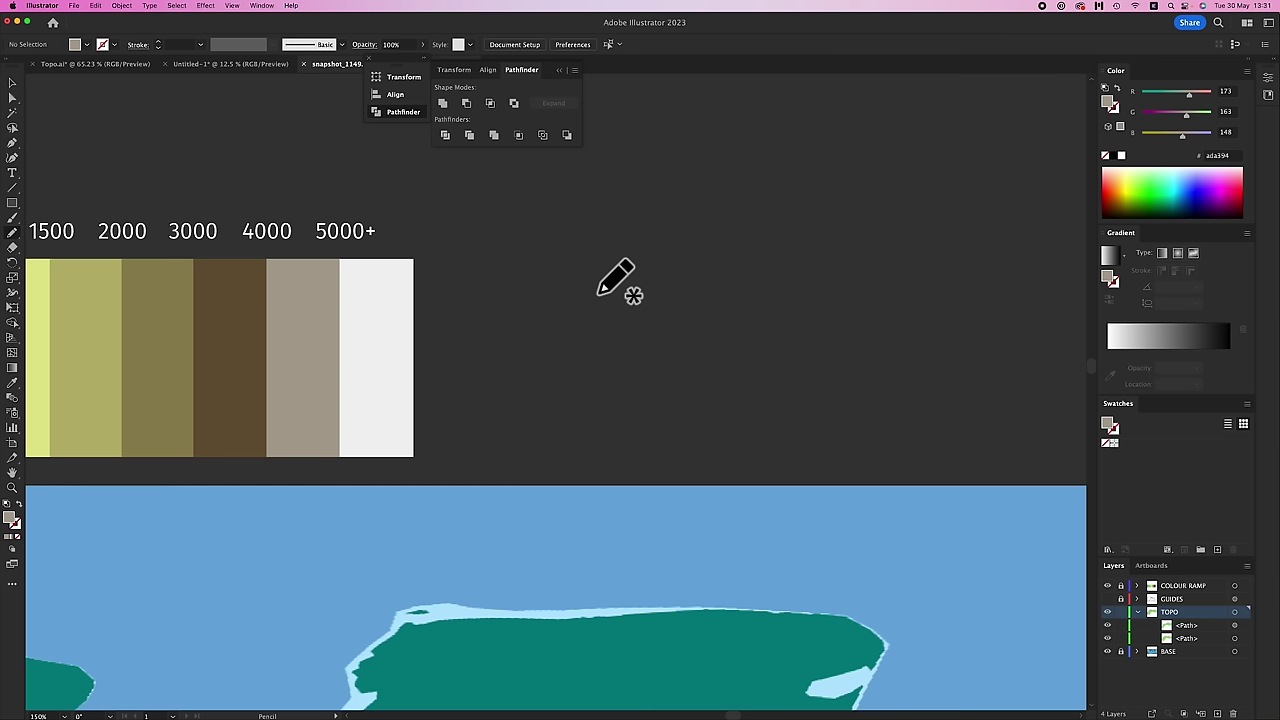
key("super+minus")
scroll(609, 280, "right", 3)
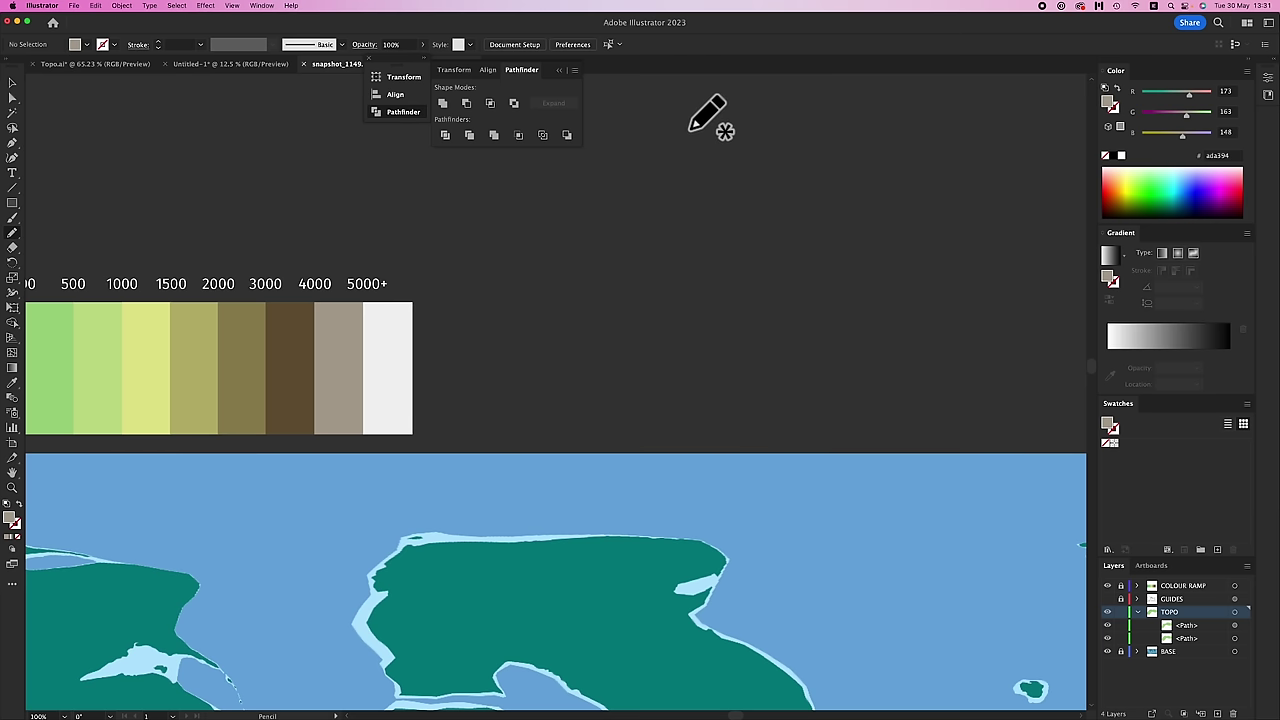
mouse_move(696, 124)
left_mouse_down()
mouse_move(577, 289)
mouse_move(570, 377)
mouse_move(604, 228)
mouse_move(644, 170)
mouse_move(706, 118)
left_mouse_up()
- Sketch thin white forks along the ridge line's lower, middle and upper parts
mouse_move(564, 342)
left_mouse_down()
mouse_move(547, 380)
mouse_move(567, 348)
mouse_move(583, 371)
left_mouse_up()
left_click_drag(564, 326, 585, 337)
mouse_move(578, 275)
left_mouse_down()
mouse_move(569, 294)
mouse_move(583, 271)
mouse_move(597, 300)
left_mouse_up()
mouse_move(597, 230)
left_mouse_down()
mouse_move(606, 252)
mouse_move(617, 192)
left_mouse_up()
mouse_move(617, 192)
left_mouse_down()
mouse_move(631, 209)
mouse_move(640, 157)
mouse_move(649, 184)
left_mouse_up()
left_click_drag(652, 152, 677, 133)
left_click_drag(677, 133, 678, 162)
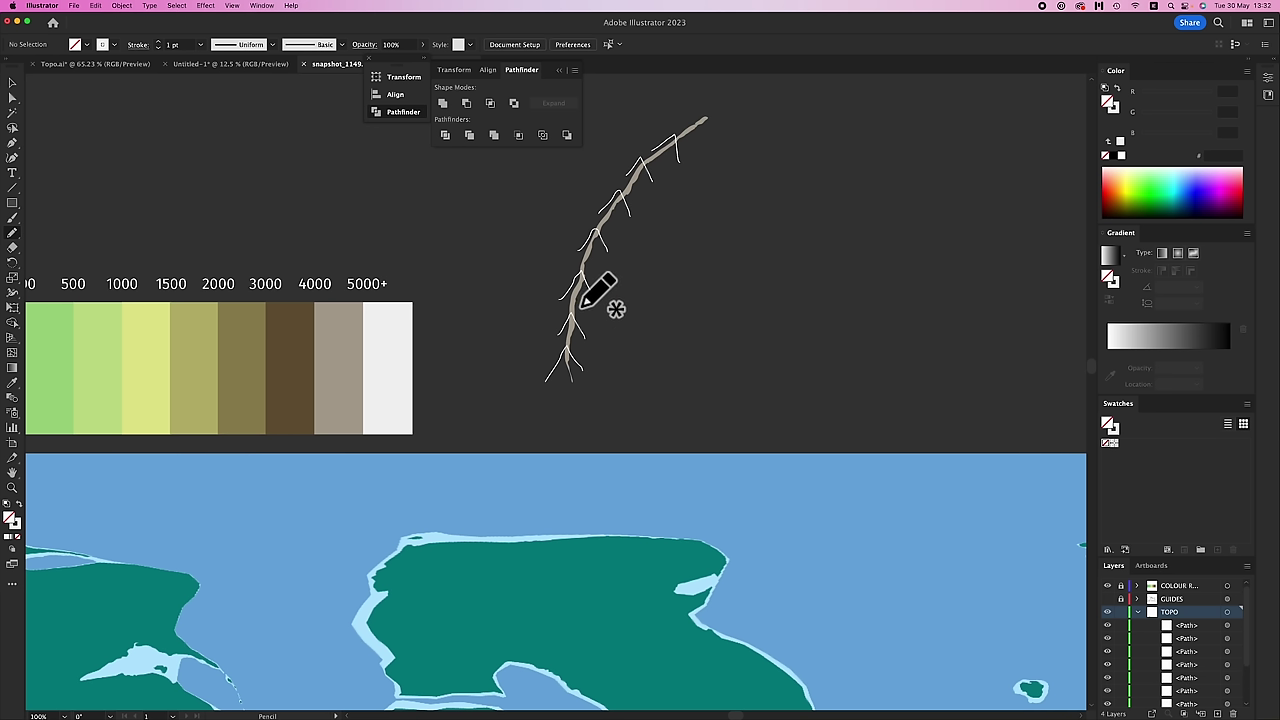
- Draw a long white side line down-right and a web of connecting strokes to the ridge
left_click_drag(584, 305, 770, 400)
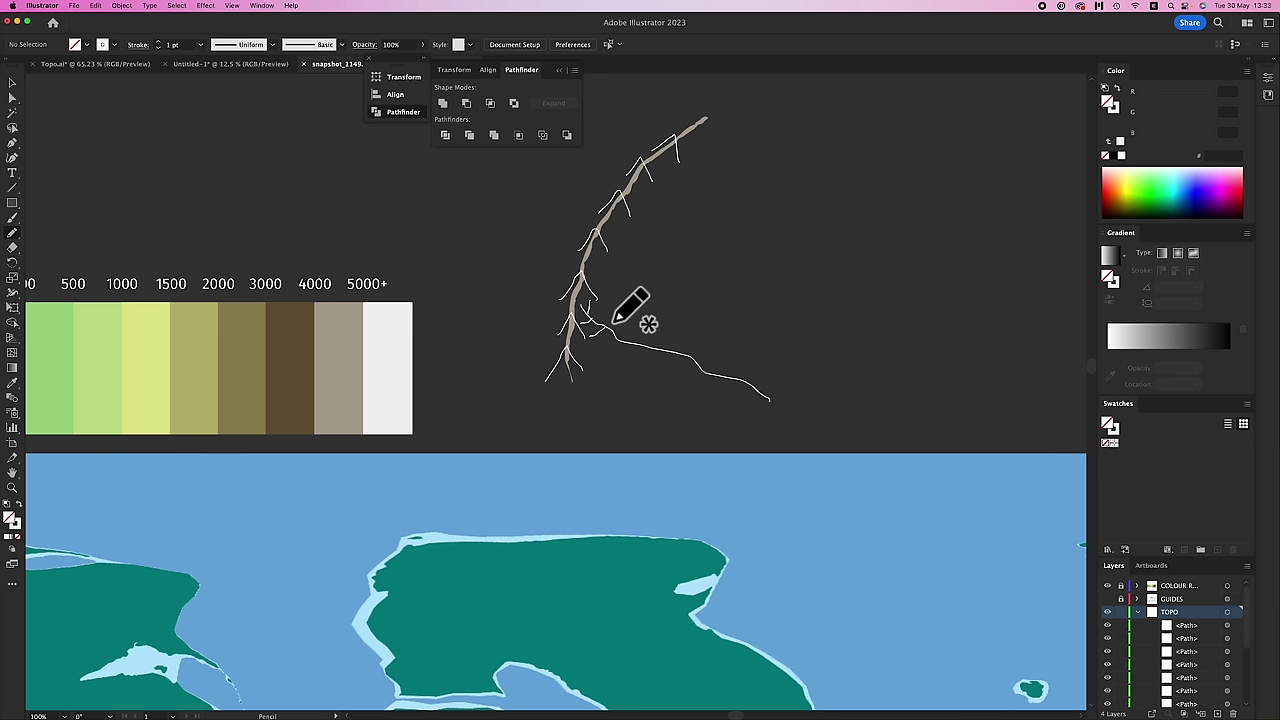
left_click_drag(614, 320, 612, 300)
left_click_drag(594, 349, 630, 344)
left_click_drag(638, 344, 640, 311)
left_click_drag(614, 365, 696, 359)
mouse_move(654, 378)
left_mouse_down()
mouse_move(689, 361)
mouse_move(666, 315)
left_mouse_up()
mouse_move(598, 258)
left_mouse_down()
mouse_move(675, 294)
mouse_move(716, 319)
left_mouse_up()
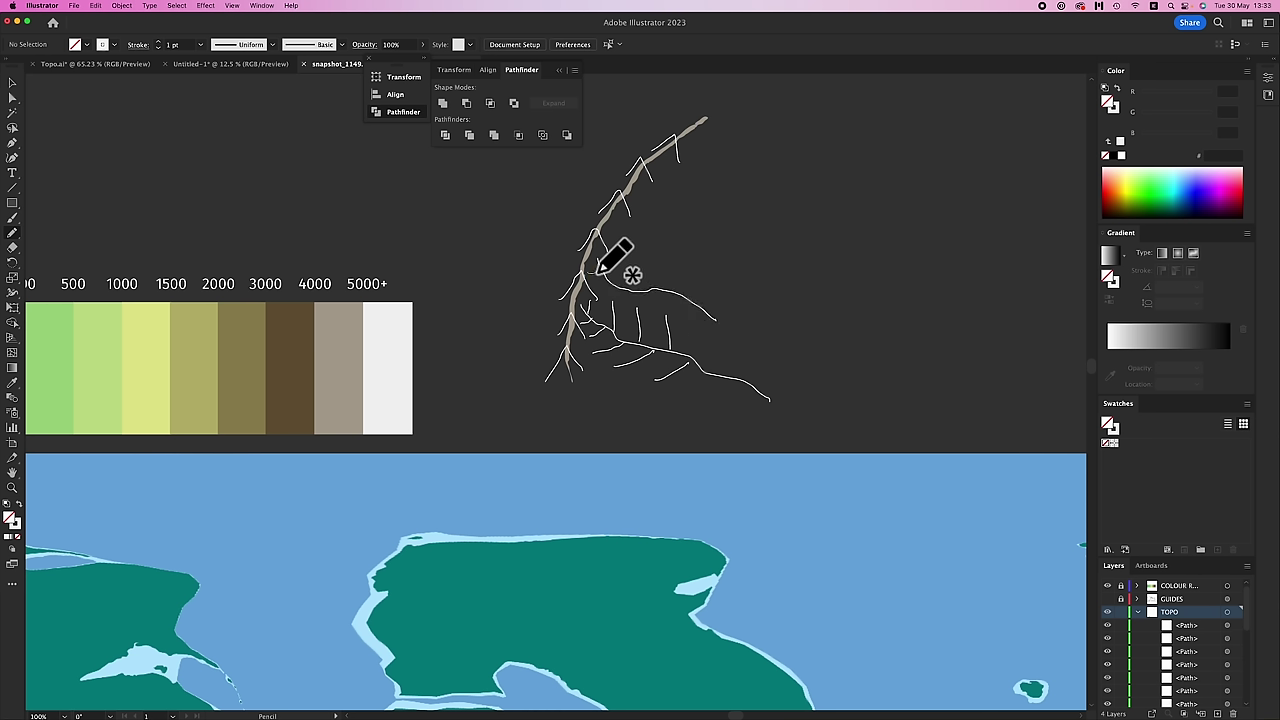
mouse_move(601, 257)
left_mouse_down()
mouse_move(618, 295)
mouse_move(638, 267)
mouse_move(662, 310)
left_mouse_up()
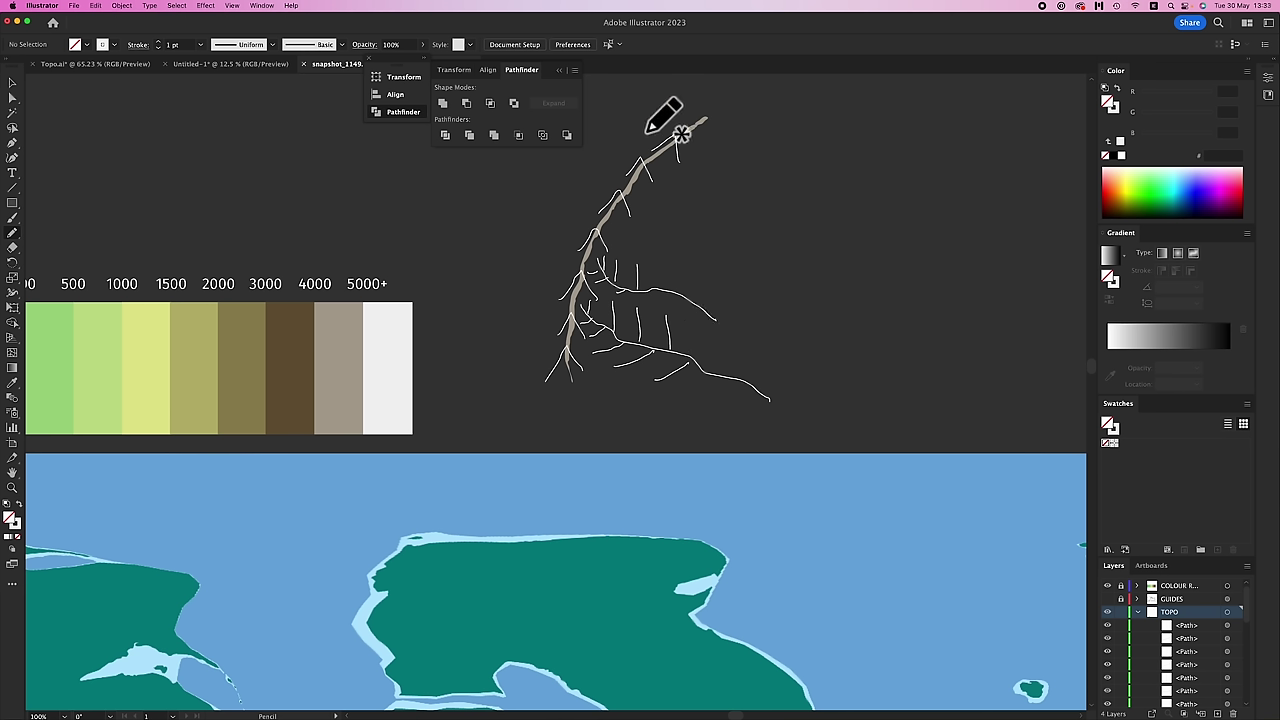
- Sample the ramp's dark brown as fill and set the Pencil to Draw Behind mode
key("i")
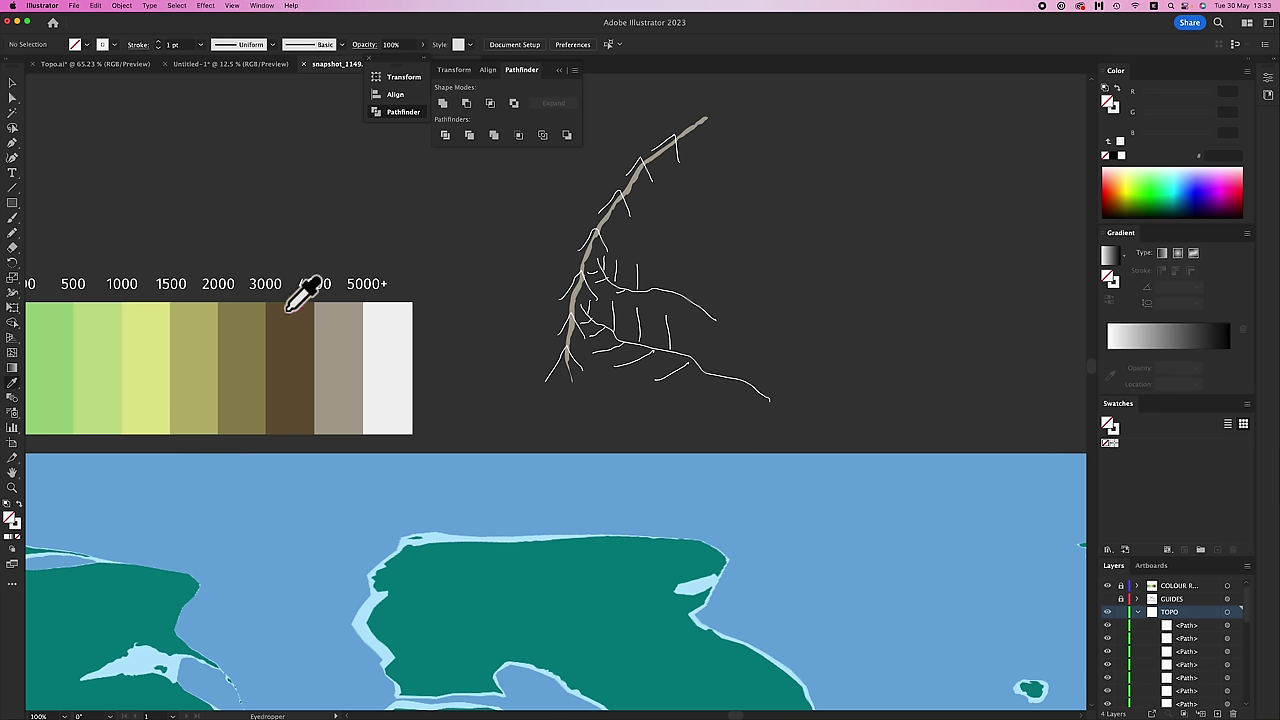
left_click(299, 345)
key("n")
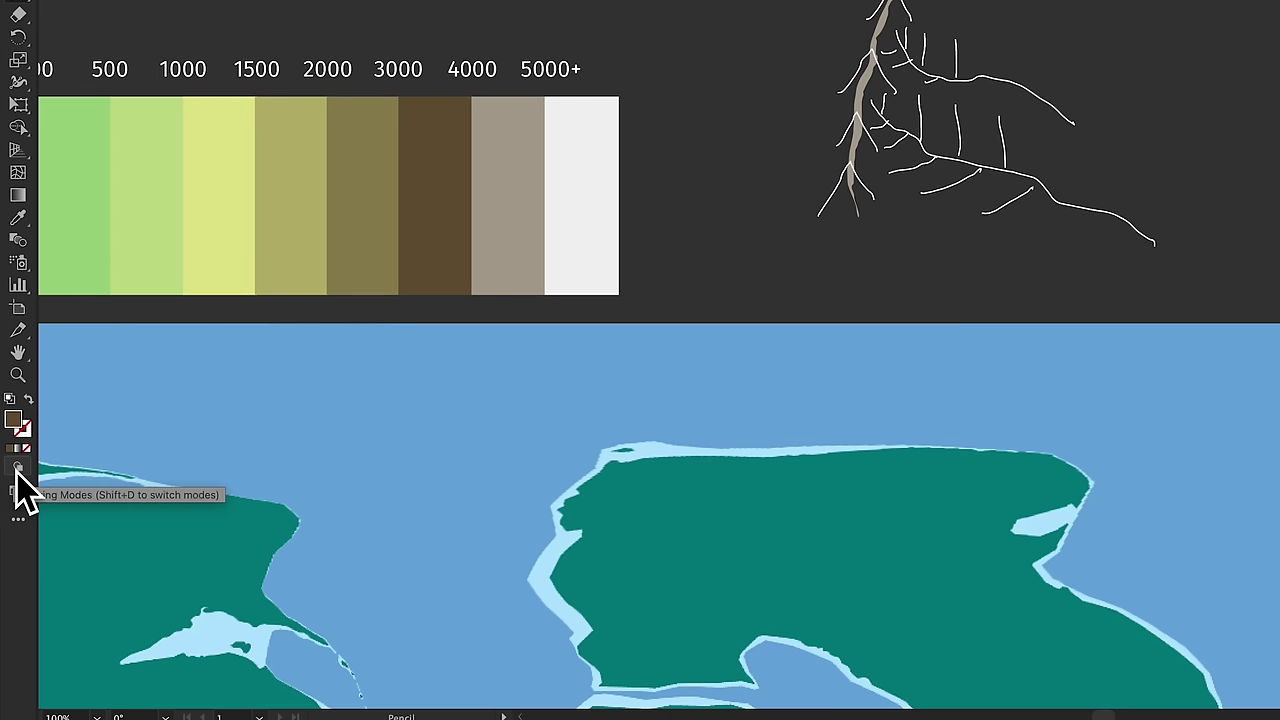
left_click(17, 472)
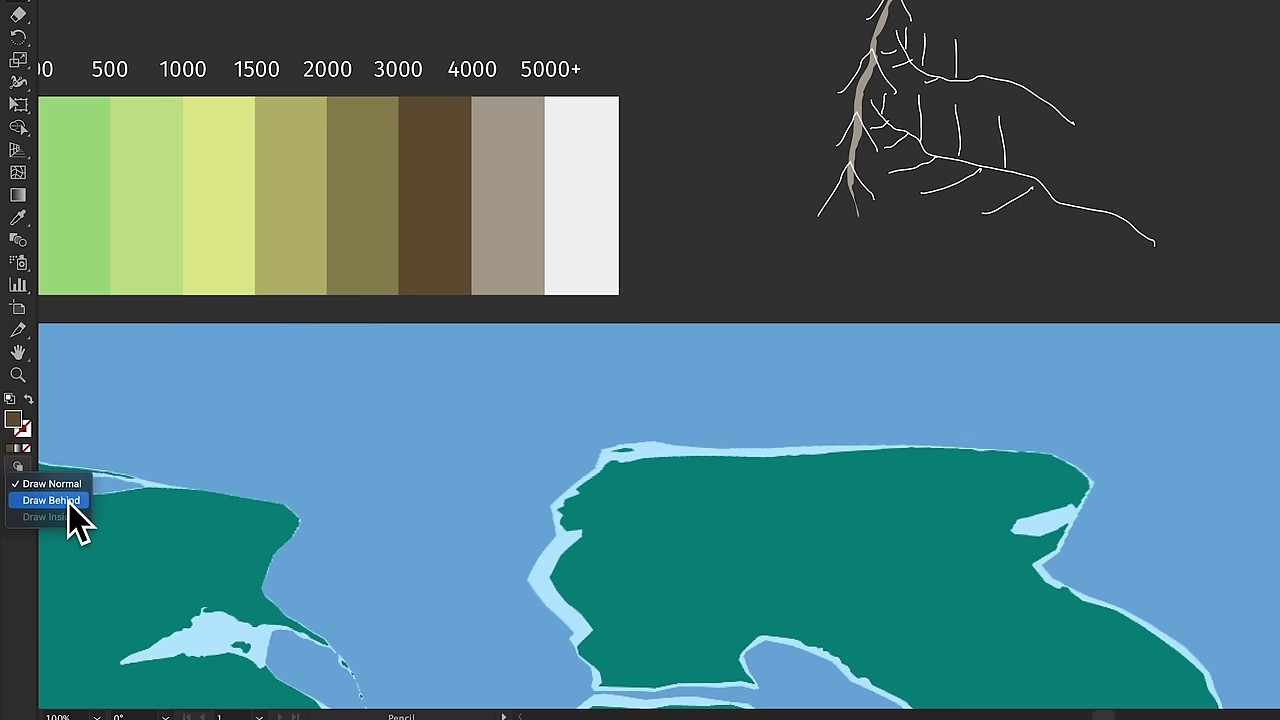
left_click(66, 501)
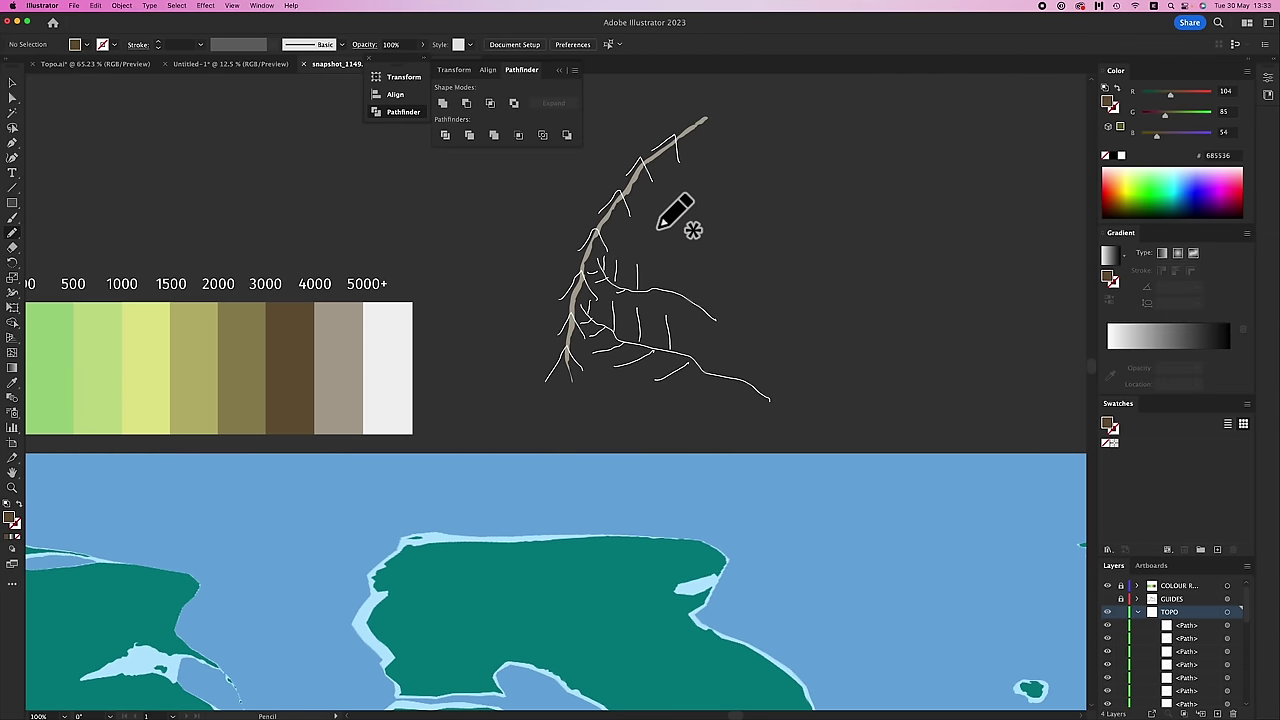
- Trace a wide brown band behind the pale ridge line, extending it below the line's end
scroll(693, 230, "up", 5)
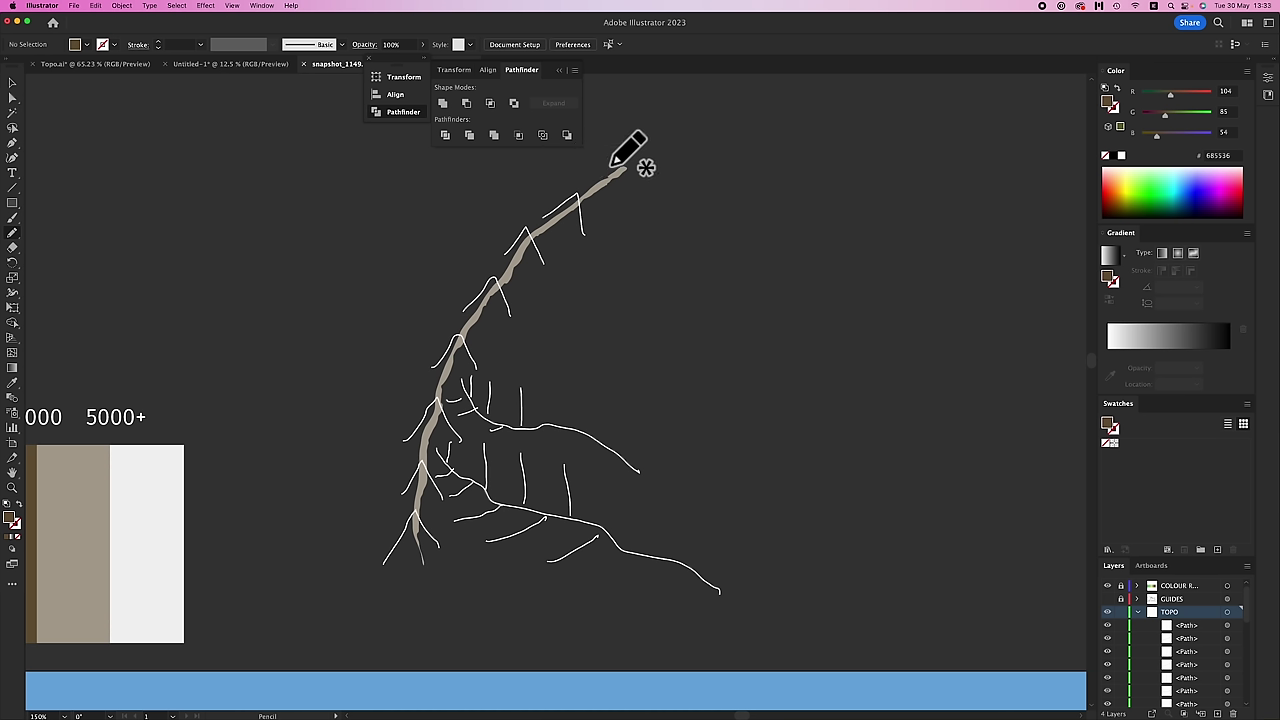
mouse_move(560, 210)
left_mouse_down()
mouse_move(482, 288)
mouse_move(422, 411)
mouse_move(404, 538)
mouse_move(430, 580)
mouse_move(431, 487)
mouse_move(471, 346)
mouse_move(617, 157)
left_mouse_up()
scroll(632, 143, "up", 2)
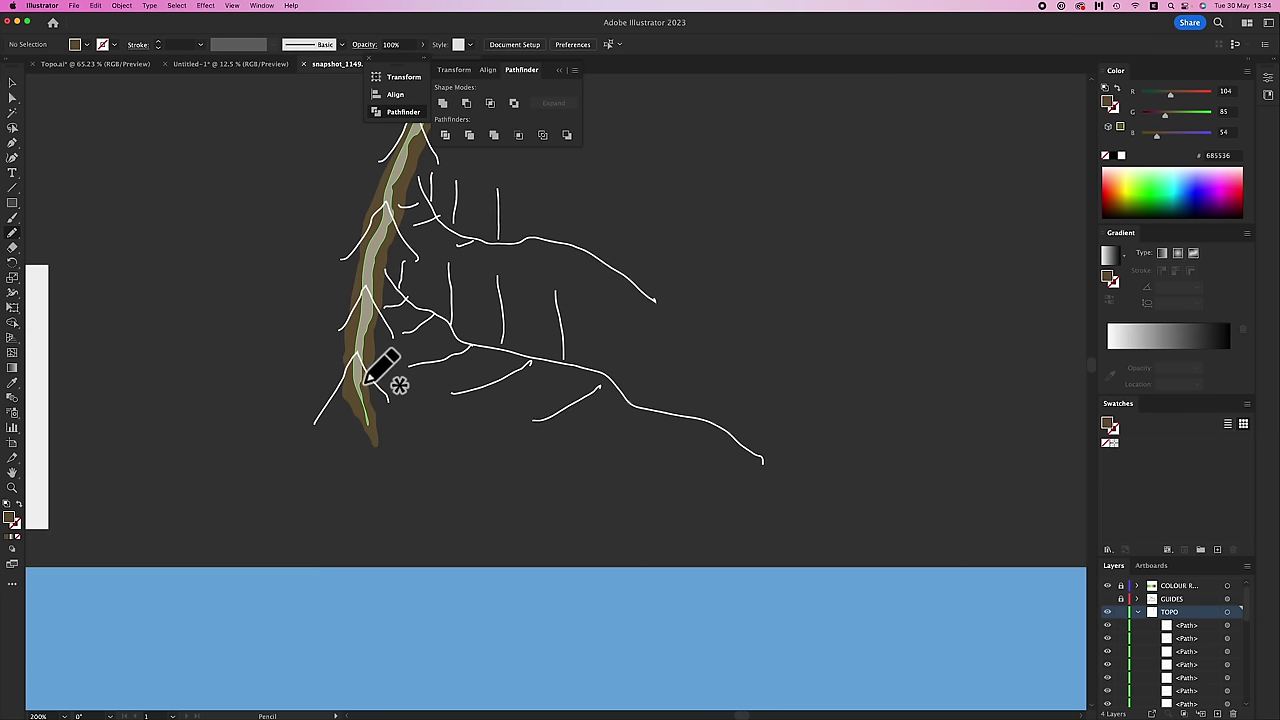
left_click_drag(367, 382, 585, 452)
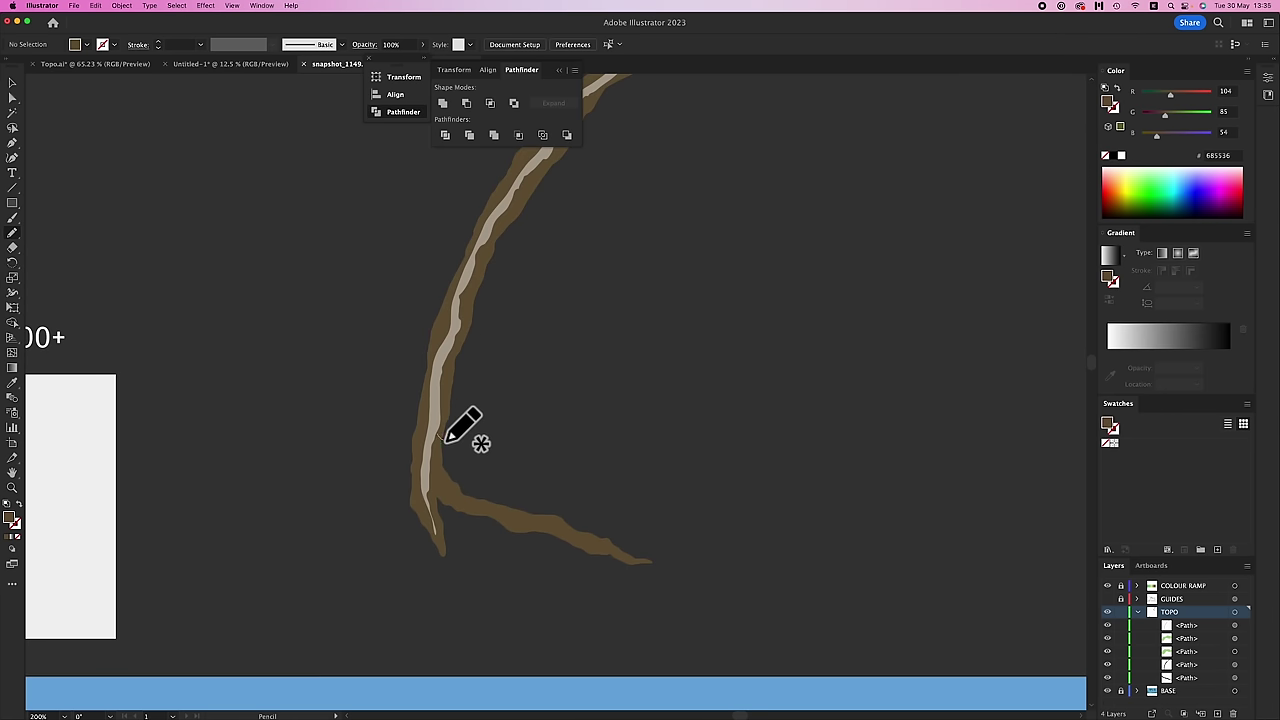
- Draw several brown spurs branching from the ridge toward the lower right
mouse_move(440, 437)
left_mouse_down()
mouse_move(626, 490)
mouse_move(458, 418)
mouse_move(440, 434)
left_mouse_up()
mouse_move(460, 332)
left_mouse_down()
mouse_move(540, 399)
mouse_move(609, 428)
mouse_move(510, 360)
mouse_move(462, 302)
left_mouse_up()
mouse_move(505, 218)
left_mouse_down()
mouse_move(617, 280)
mouse_move(529, 200)
mouse_move(503, 213)
left_mouse_up()
scroll(486, 250, "up", 2)
scroll(486, 300, "down", 5)
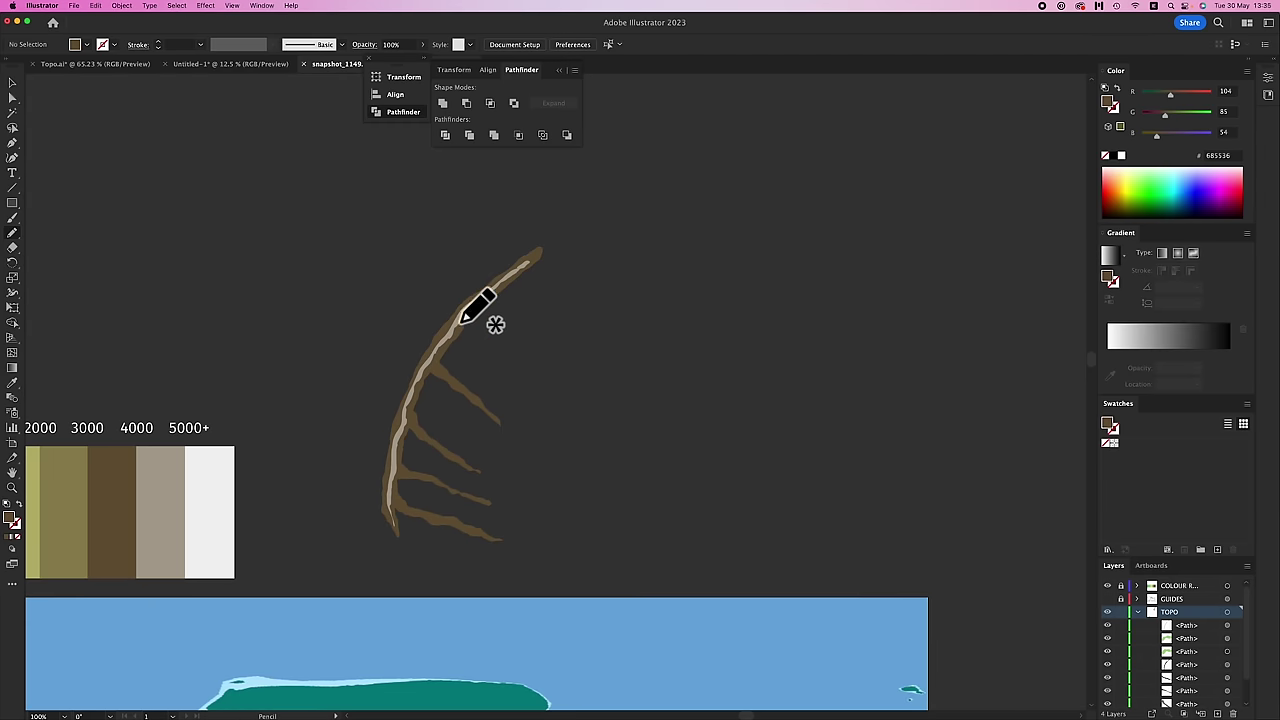
scroll(605, 284, "down", 2)
scroll(565, 272, "up", 2)
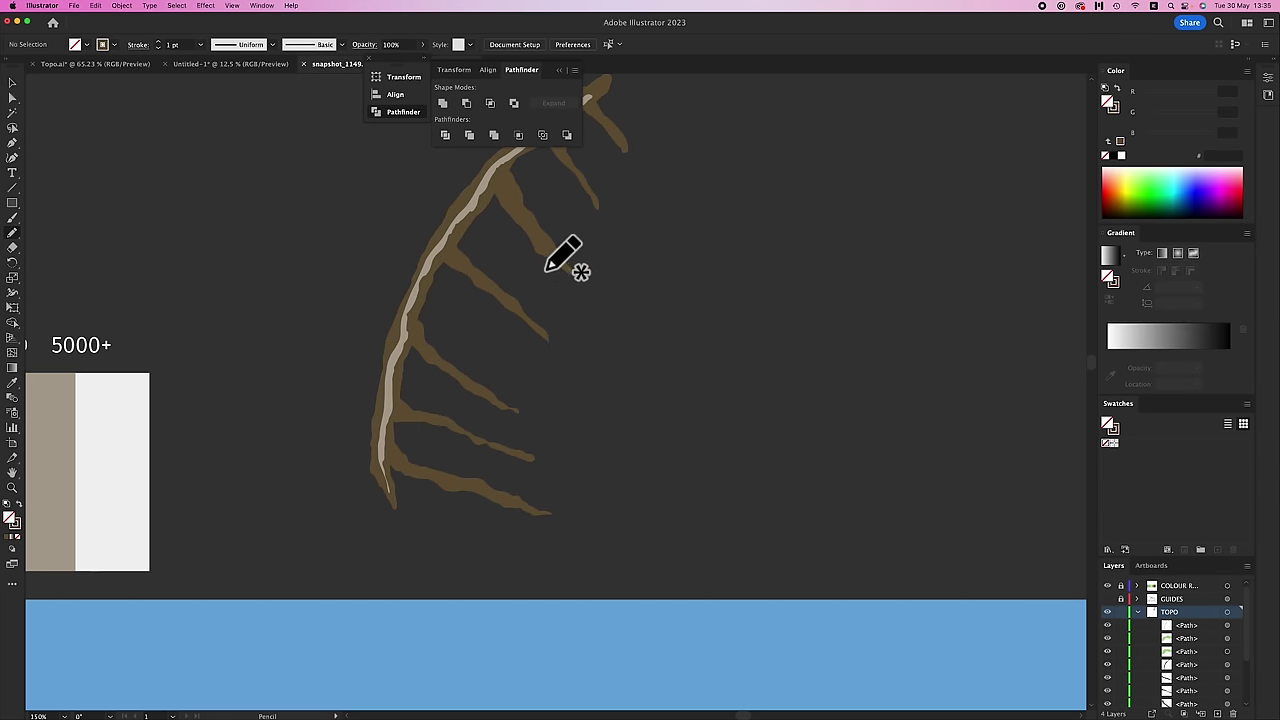
mouse_move(424, 297)
left_mouse_down()
mouse_move(549, 377)
mouse_move(551, 395)
left_mouse_up()
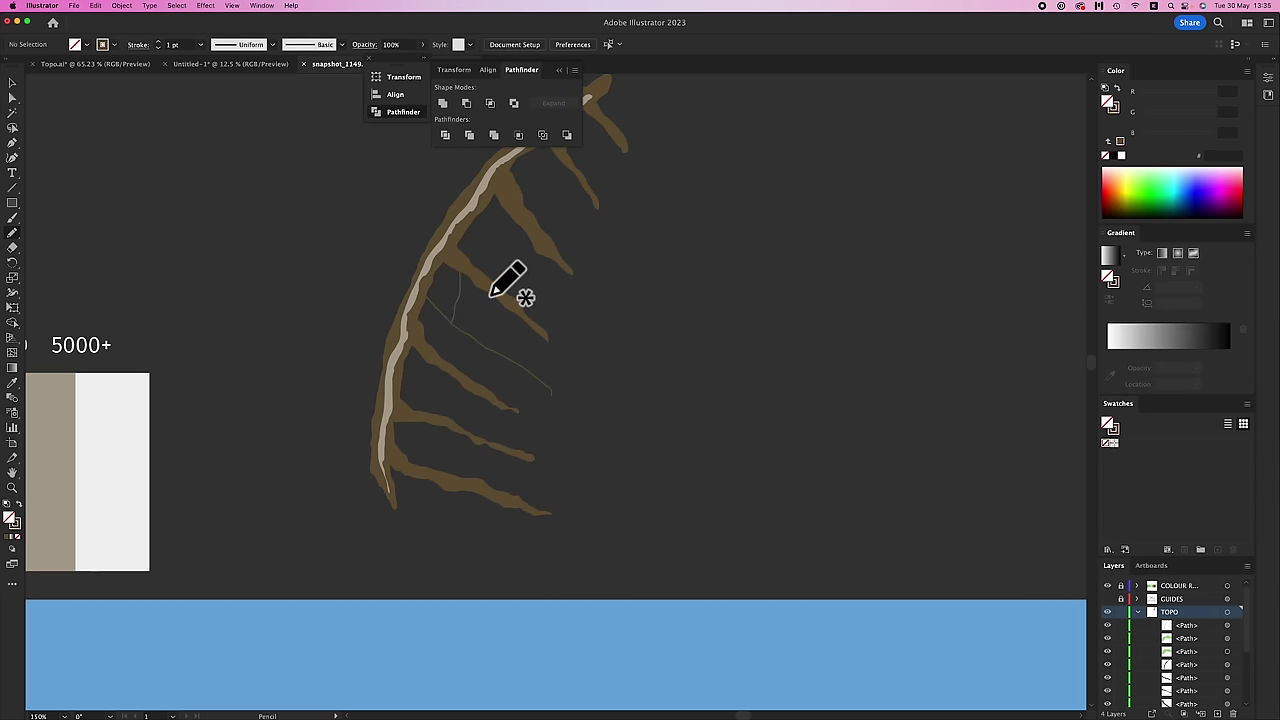
- Refine the brown spurs with thin guide lines, a redrawn spur section and short tip strokes
left_click_drag(428, 352, 457, 334)
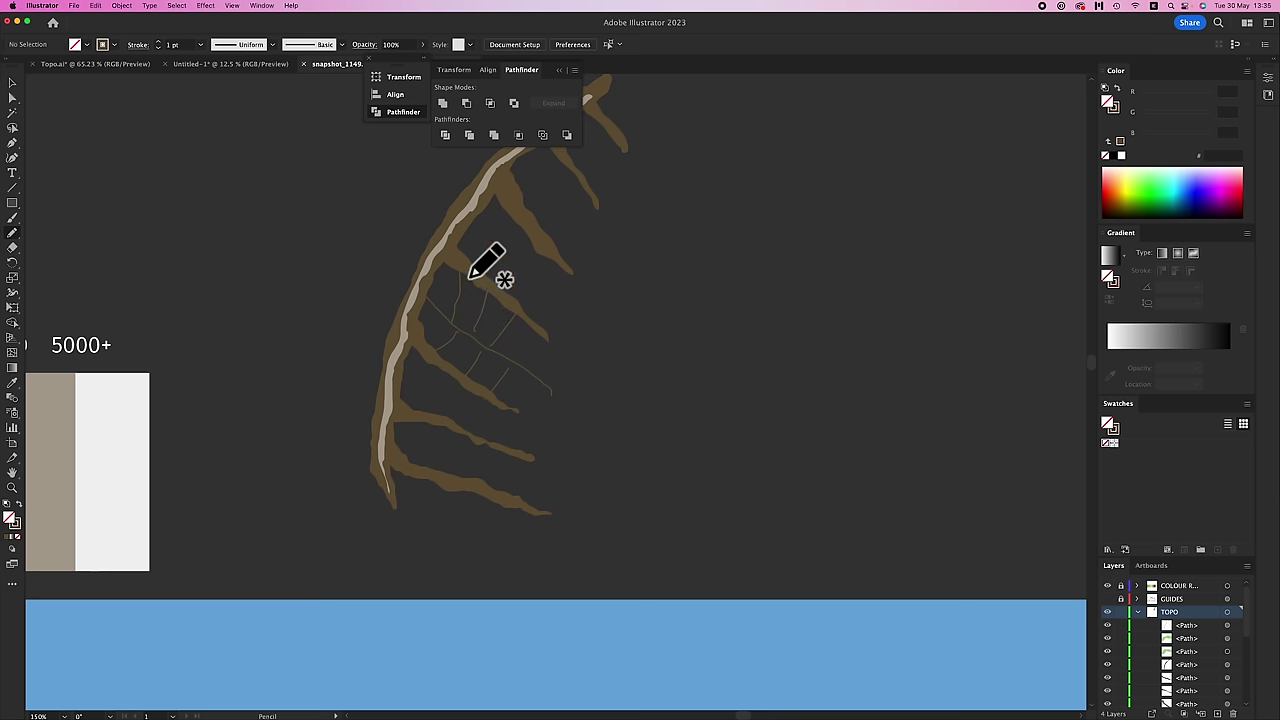
left_click(450, 260, "super")
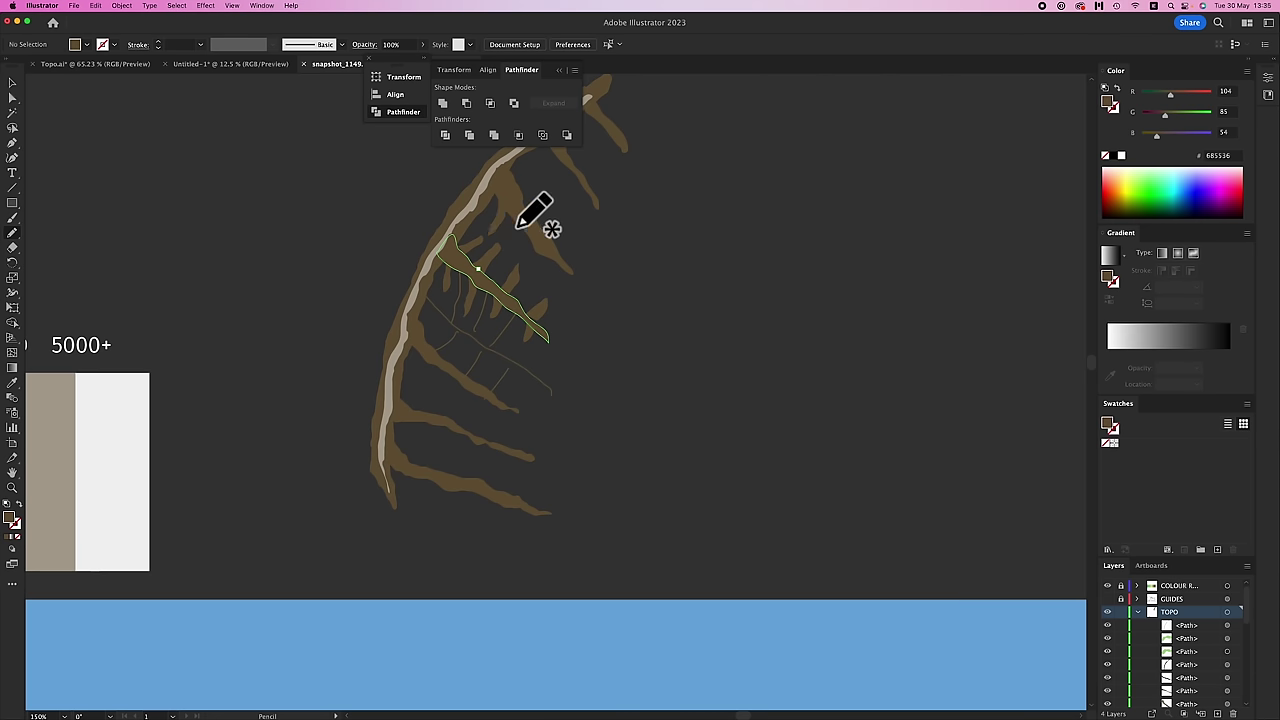
left_click_drag(517, 228, 530, 242)
scroll(532, 241, "up", 5)
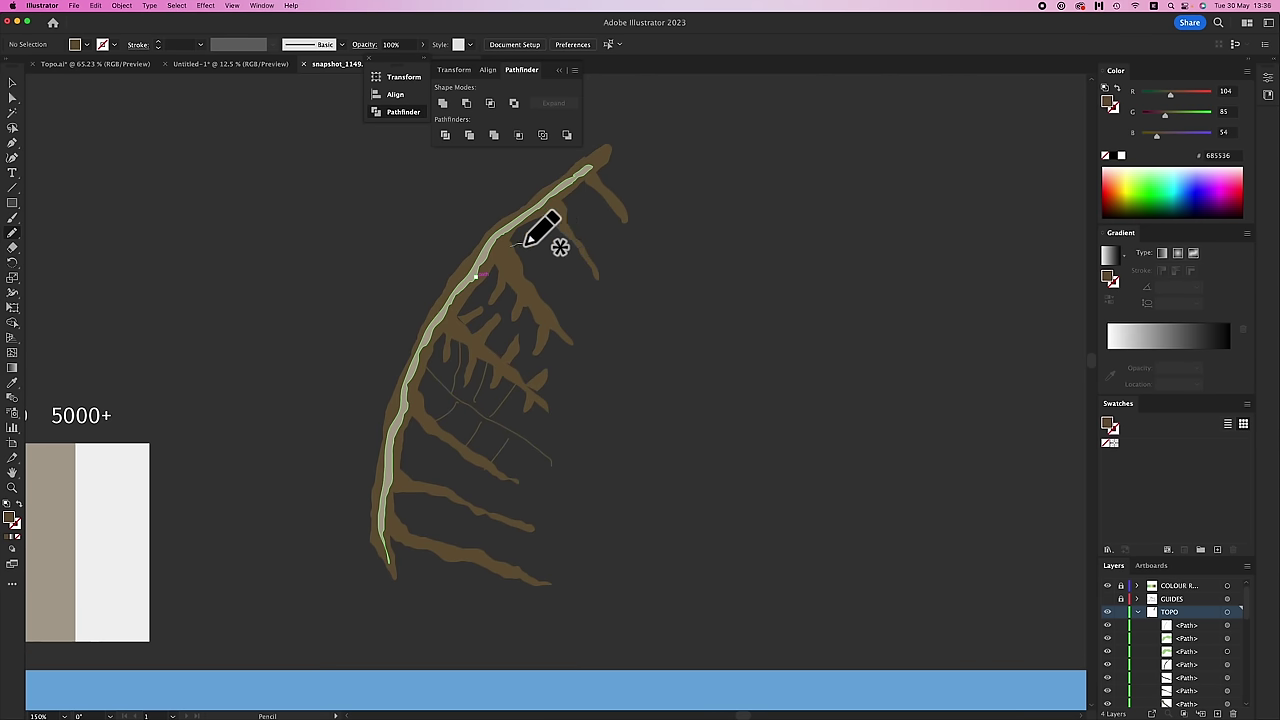
left_click_drag(522, 288, 540, 286)
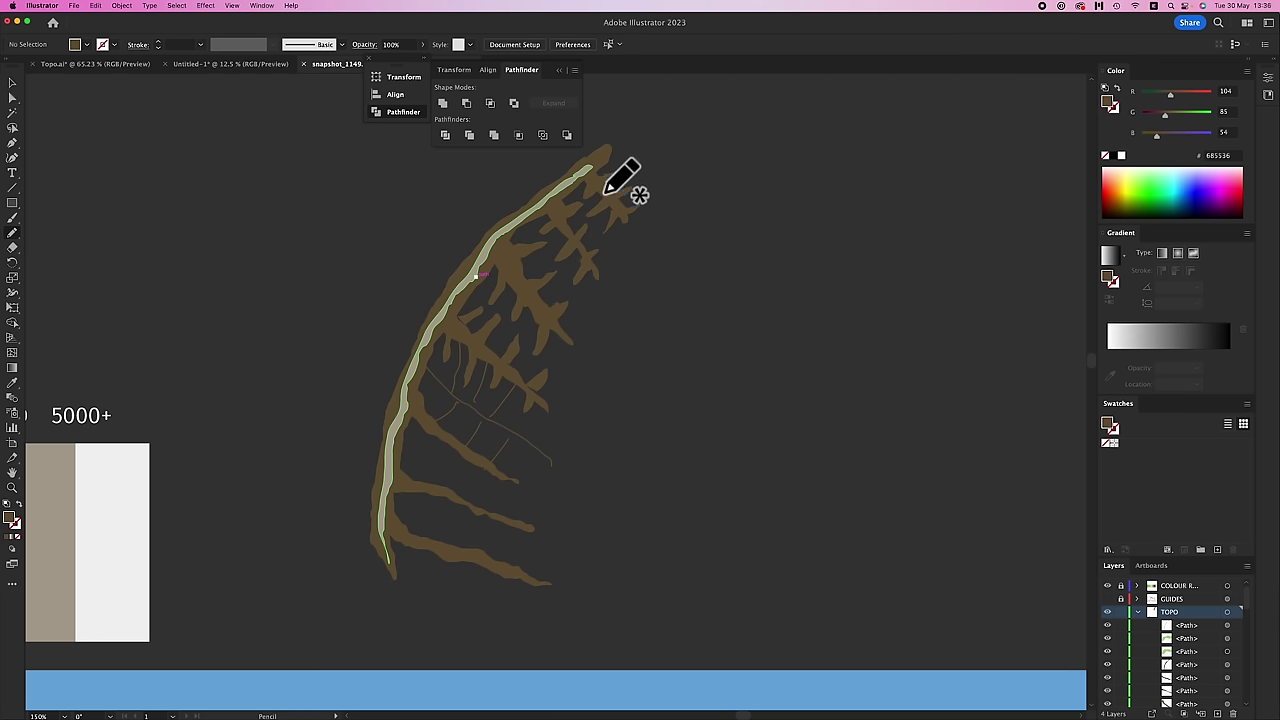
- Sample a darker olive from the ramp and pencil zigzag spurs off the ridge
scroll(134, 420, "left", 4)
key("i")
left_click(123, 432)
key("n")
scroll(343, 57, "right", 5)
mouse_move(374, 336)
left_mouse_down()
mouse_move(405, 310)
mouse_move(436, 314)
mouse_move(498, 358)
mouse_move(479, 291)
mouse_move(437, 254)
mouse_move(462, 240)
mouse_move(499, 292)
mouse_move(501, 214)
mouse_move(380, 289)
mouse_move(375, 315)
left_mouse_up()
- Sample a lighter olive and fill the area between the olive spurs with it
scroll(340, 400, "left", 4)
key("i")
left_click(135, 480)
key("n")
scroll(450, 360, "right", 3)
mouse_move(462, 330)
left_mouse_down()
mouse_move(581, 379)
mouse_move(635, 246)
mouse_move(627, 186)
mouse_move(478, 290)
mouse_move(466, 318)
left_mouse_up()
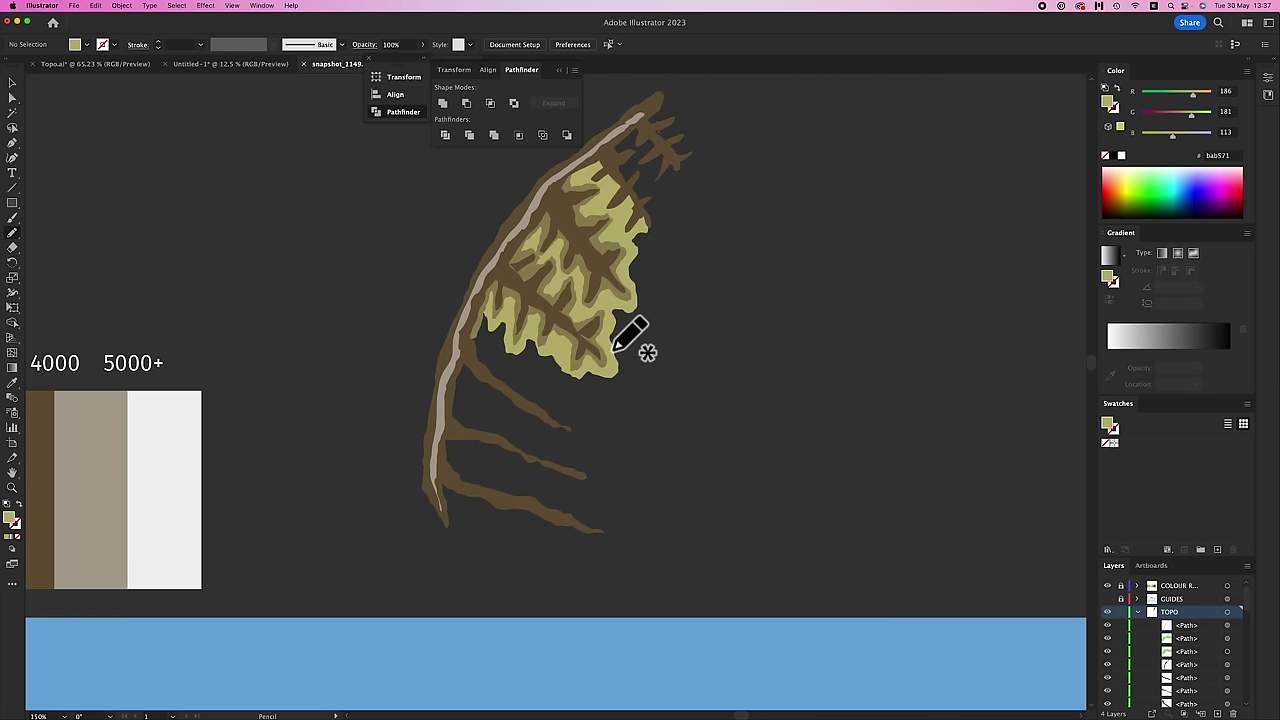
- Sample the ramp's pale yellow and pencil a yellow band around the olive area
key("i")
scroll(645, 330, "left", 4)
left_click(128, 398)
scroll(437, 320, "right", 3)
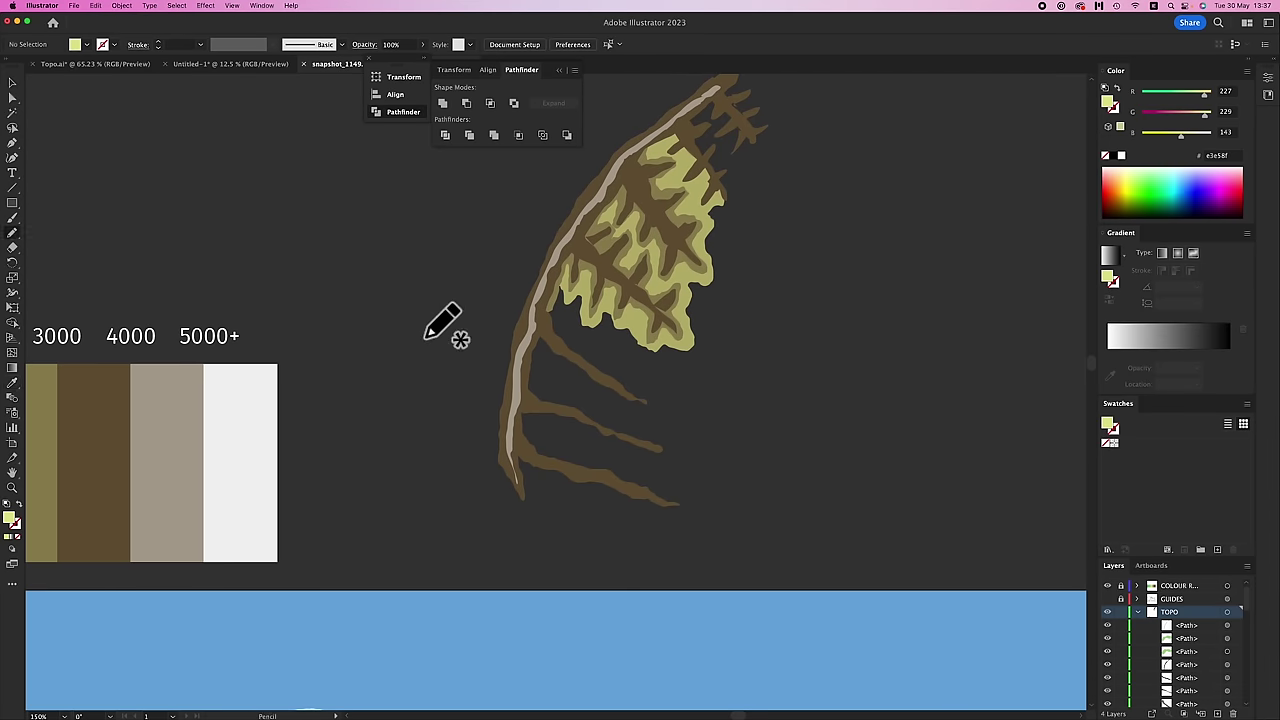
scroll(428, 336, "right", 2)
scroll(426, 338, "right", 3)
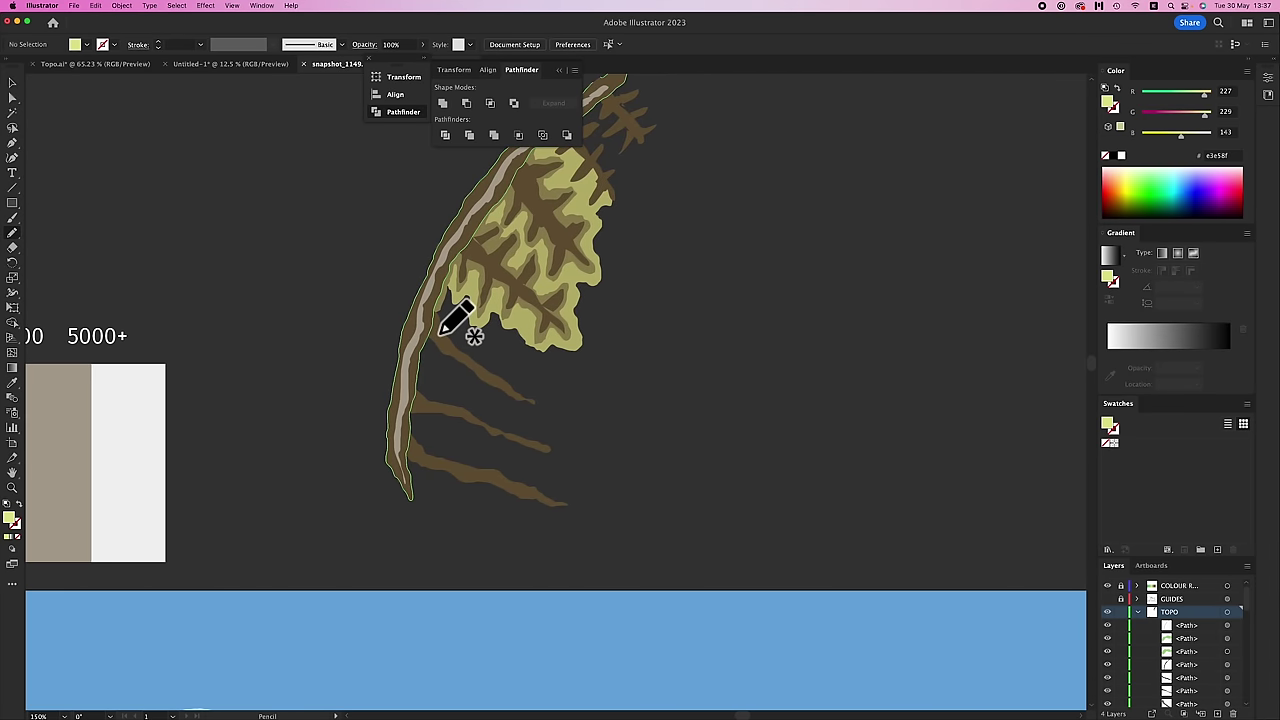
mouse_move(593, 366)
left_mouse_down()
mouse_move(622, 244)
mouse_move(646, 203)
mouse_move(555, 137)
mouse_move(434, 286)
mouse_move(486, 337)
mouse_move(598, 365)
left_mouse_up()
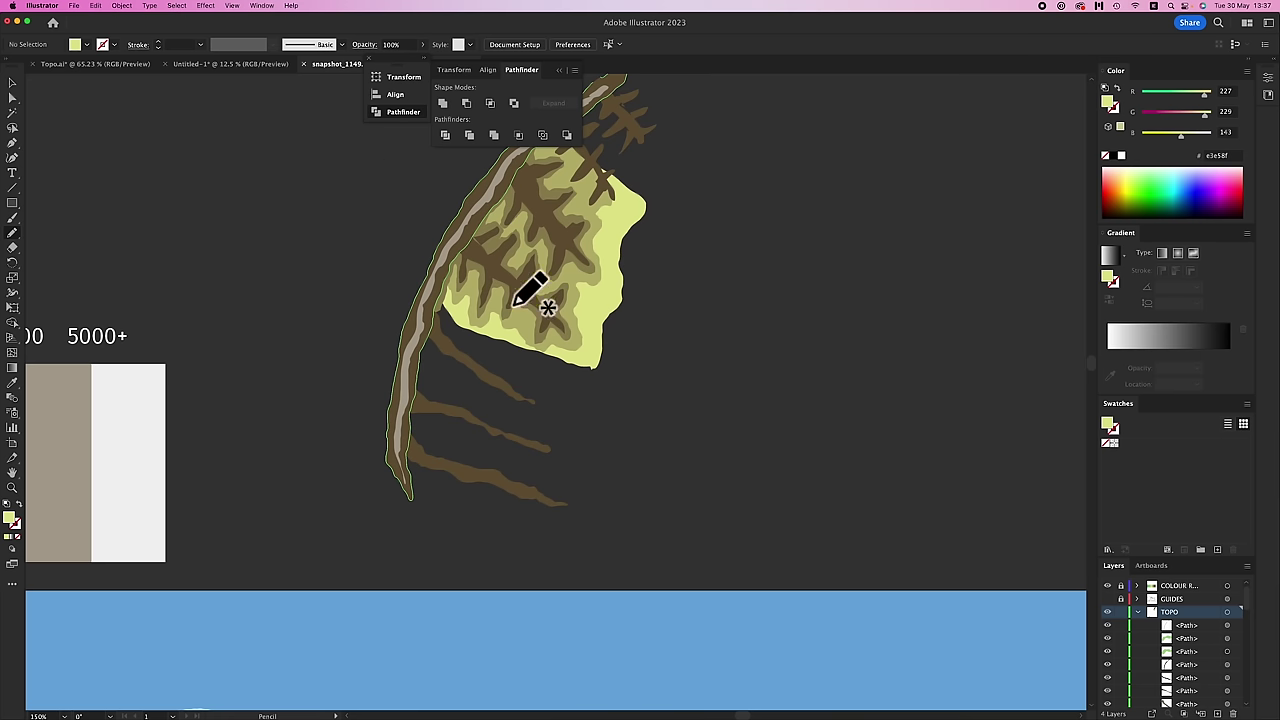
- Add a light green outer band and a separate green spur shape, then switch to Topo.ai
scroll(560, 300, "down", 5)
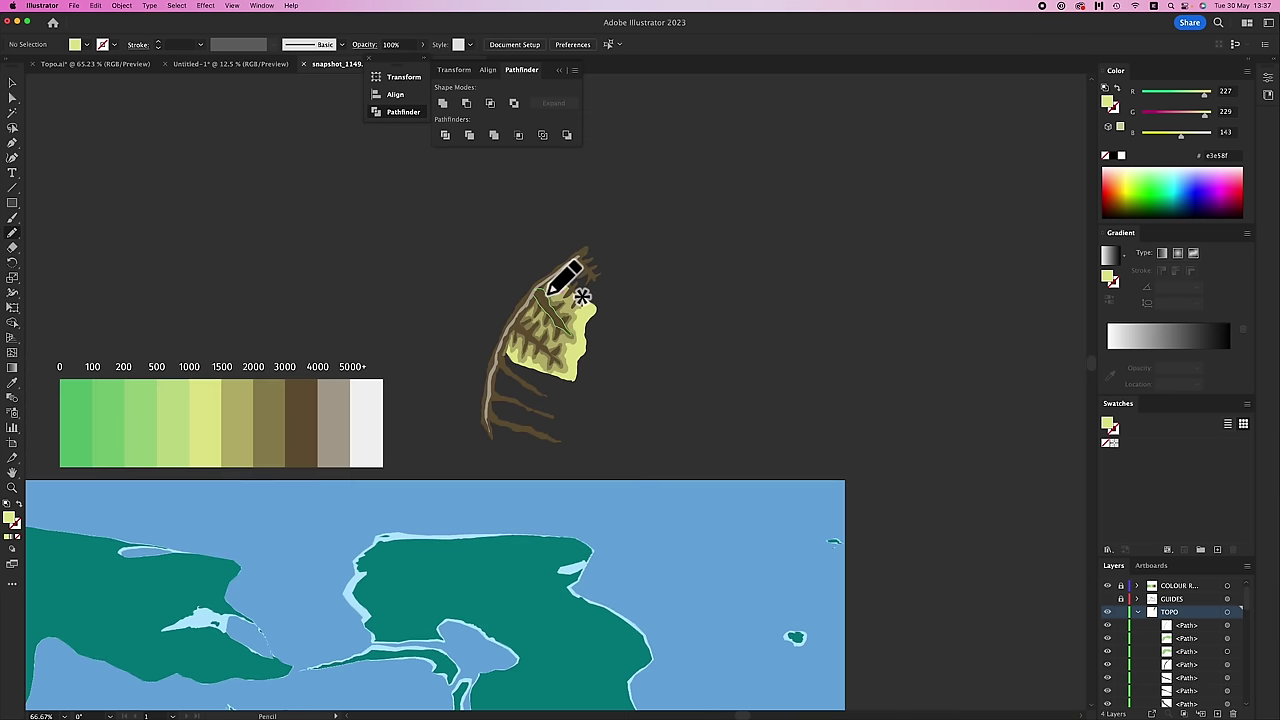
scroll(600, 400, "up", 5)
mouse_move(375, 350)
left_mouse_down()
mouse_move(581, 416)
mouse_move(417, 263)
left_mouse_up()
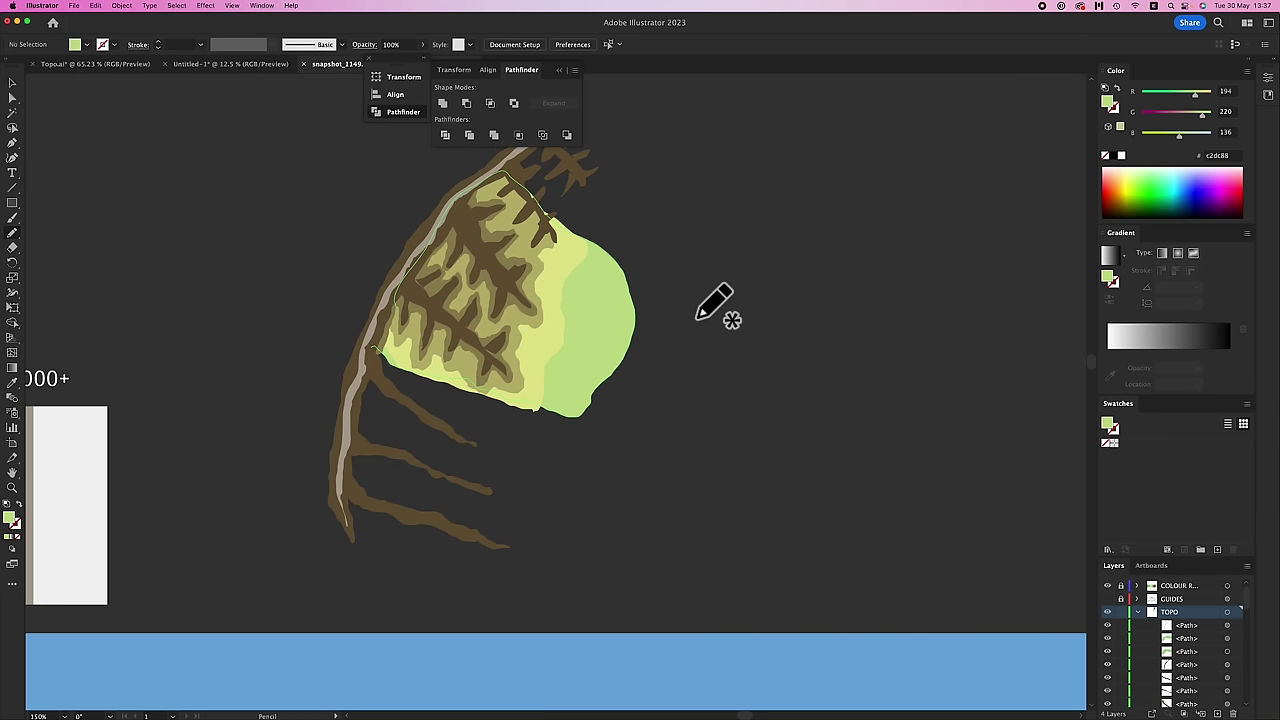
mouse_move(737, 385)
left_mouse_down()
mouse_move(682, 354)
mouse_move(739, 331)
mouse_move(695, 325)
mouse_move(736, 300)
mouse_move(713, 284)
mouse_move(756, 281)
mouse_move(789, 309)
mouse_move(763, 330)
mouse_move(755, 386)
left_mouse_up()
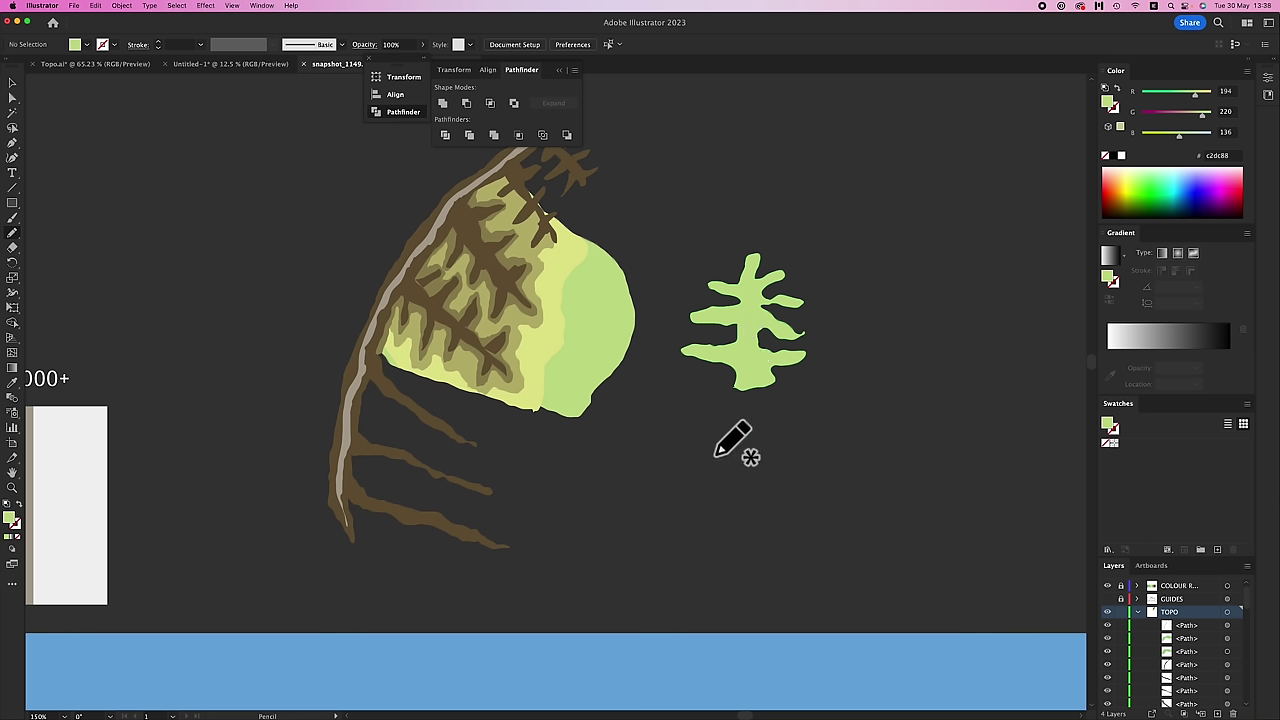
key("v")
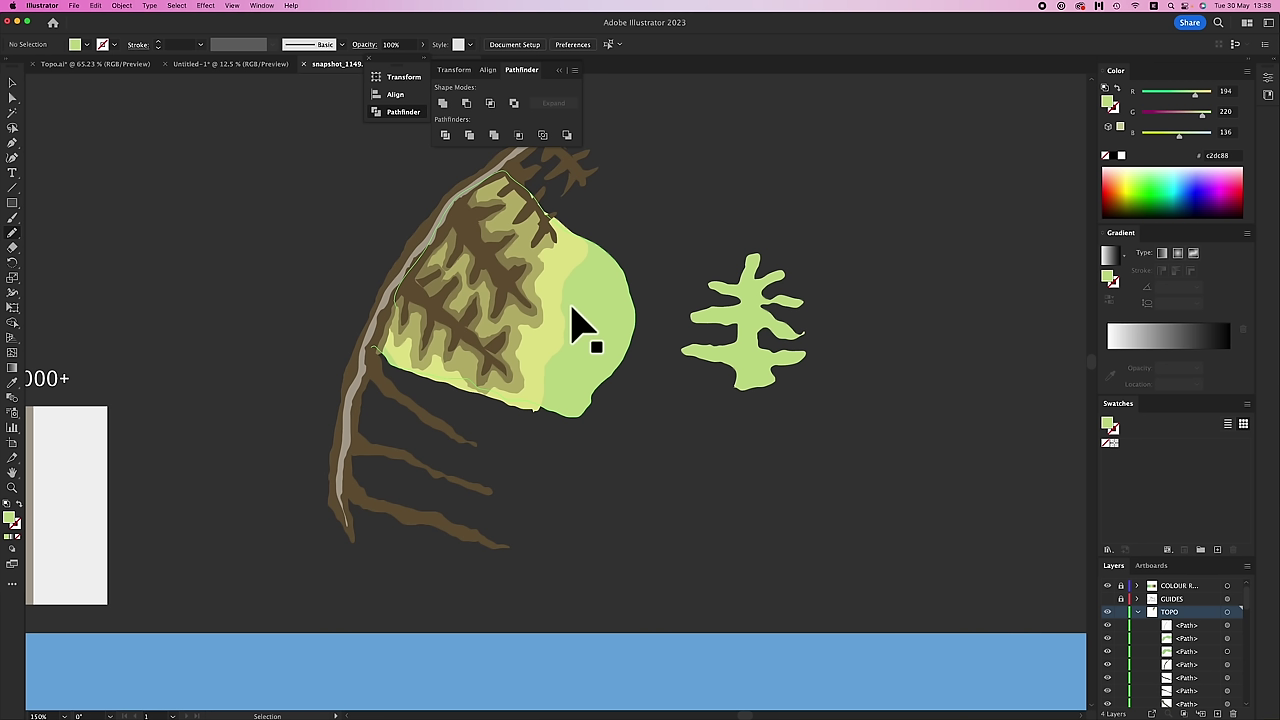
key("super+grave")
- Fit the Topo.ai map in the window, then zoom in on the western continent's narrow bay
scroll(572, 430, "down", 2)
key("super+0")
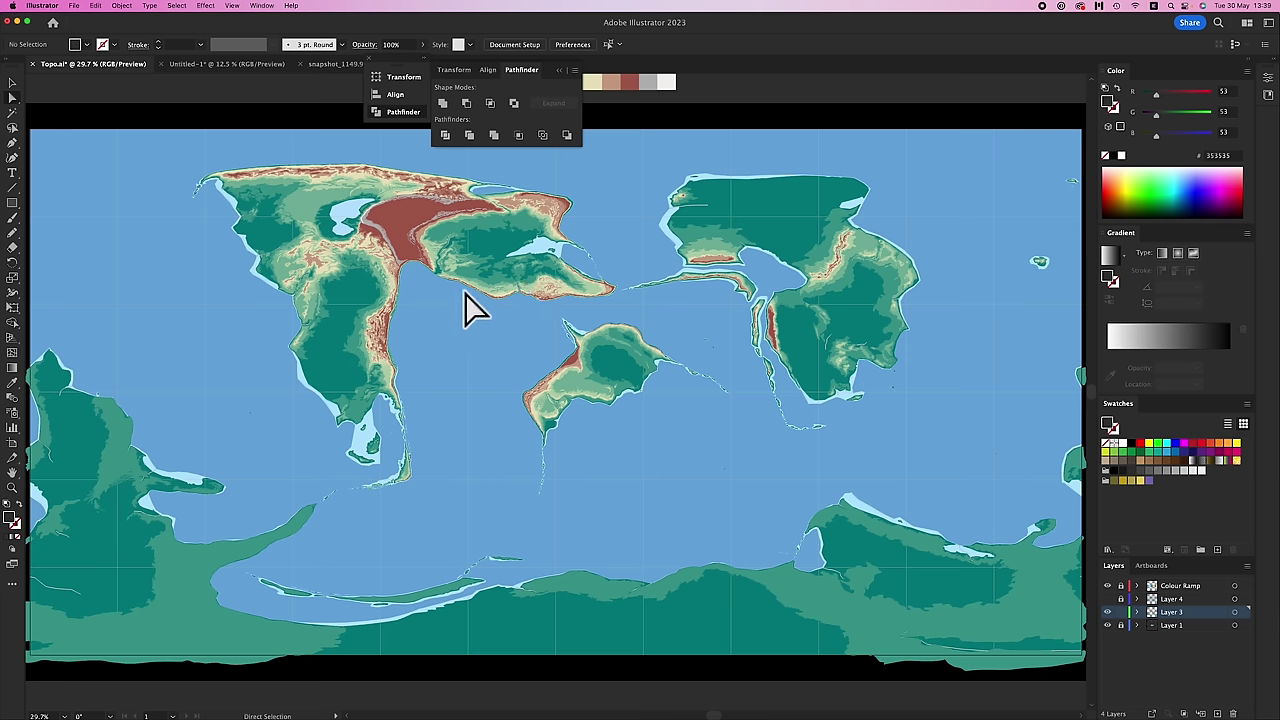
scroll(468, 333, "up", 1)
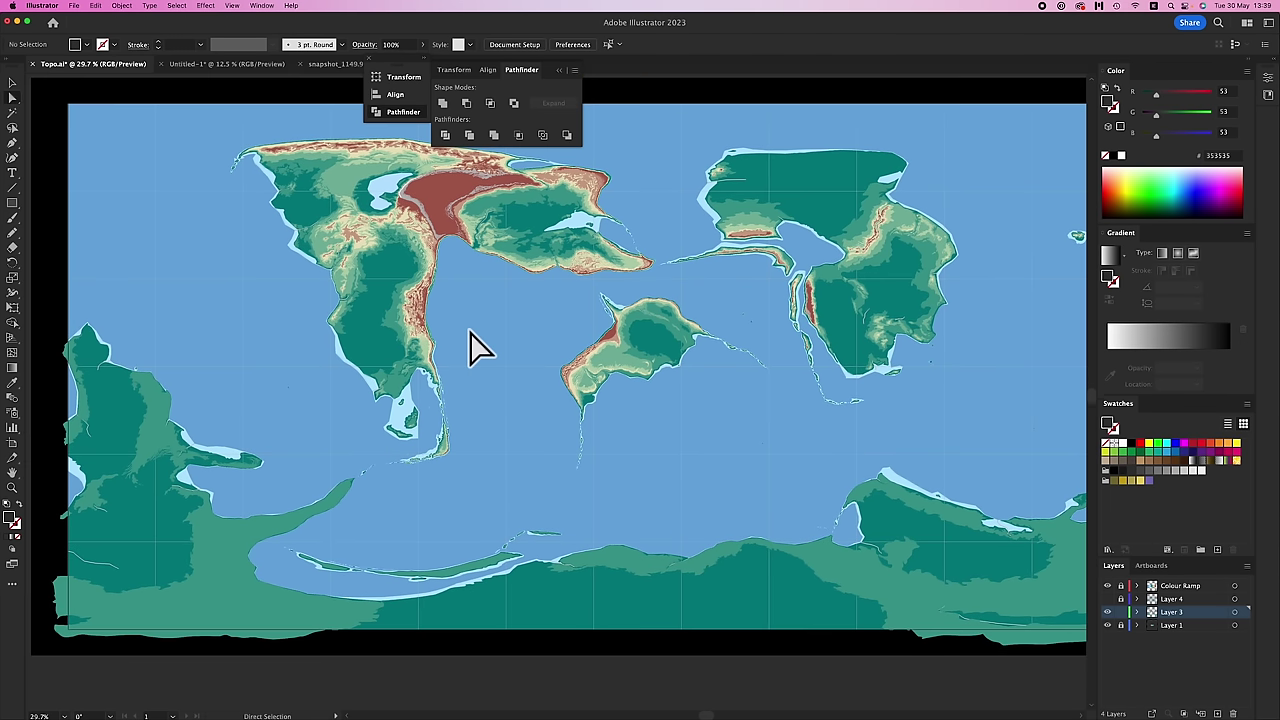
key("z")
left_click_drag(114, 449, 346, 394)
key("v")
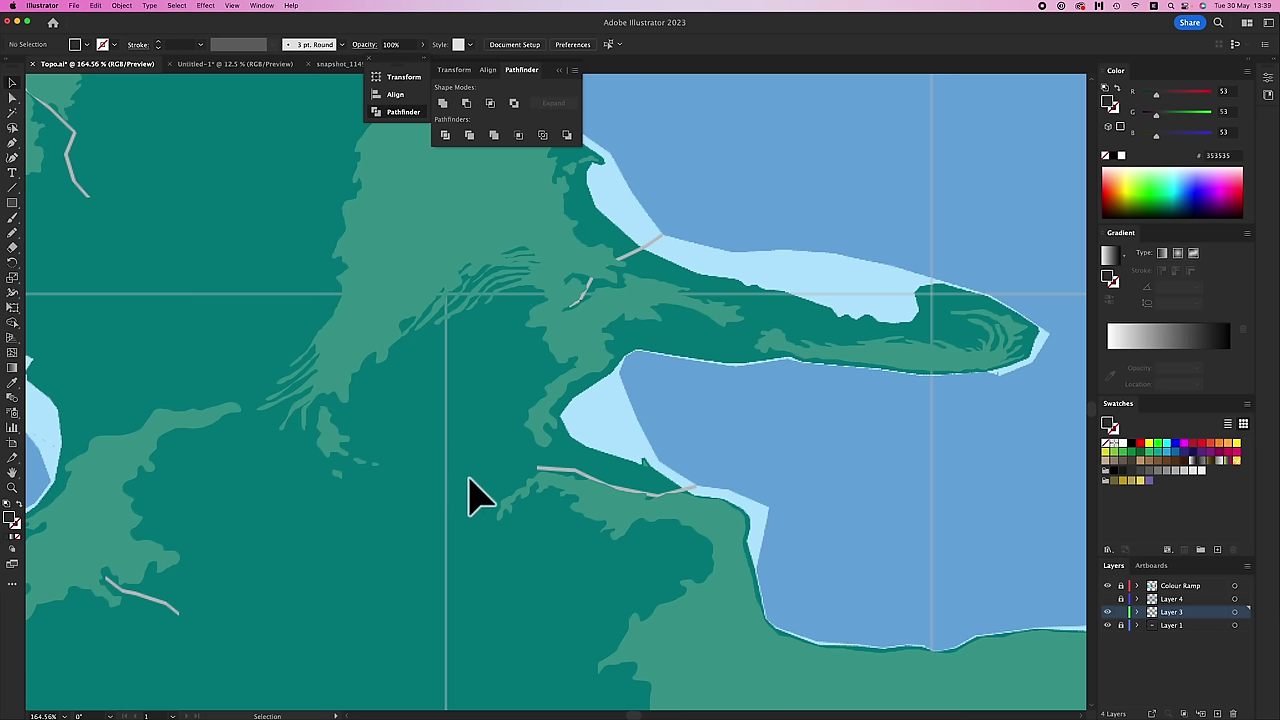
- Draw a Pencil ridge finger along the lighter green land's left edge
left_click(350, 288)
key("n")
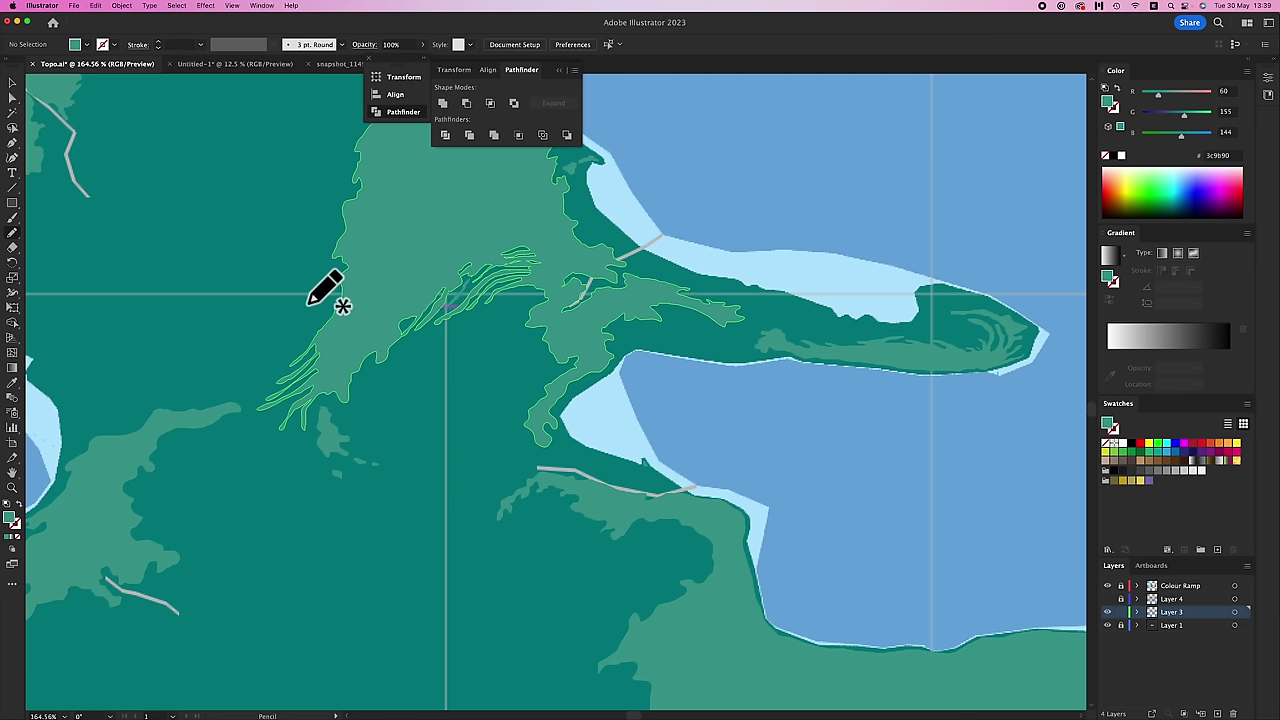
mouse_move(350, 270)
left_mouse_down()
mouse_move(309, 313)
mouse_move(348, 285)
mouse_move(311, 330)
mouse_move(356, 312)
left_mouse_up()
key("v")
- Zoom in on the bay and draw three thin curving ridge strokes beside it
left_click(332, 430)
key("n")
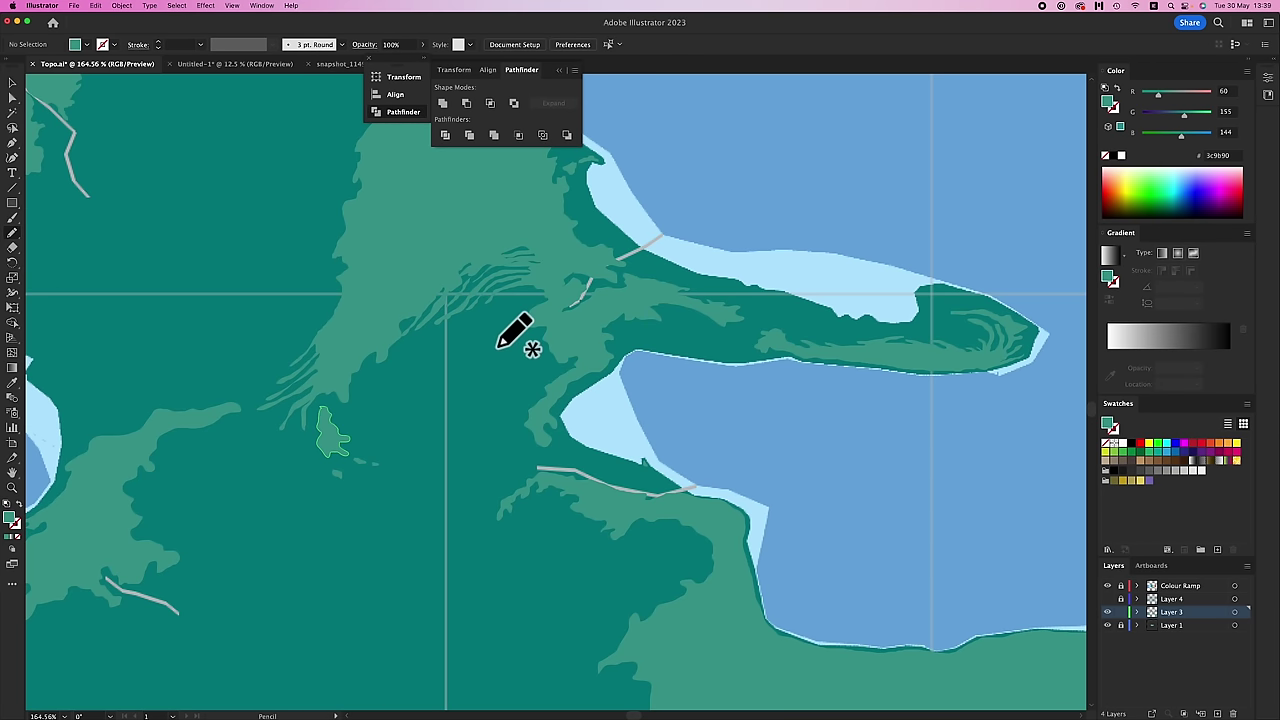
scroll(493, 386, "down", 10)
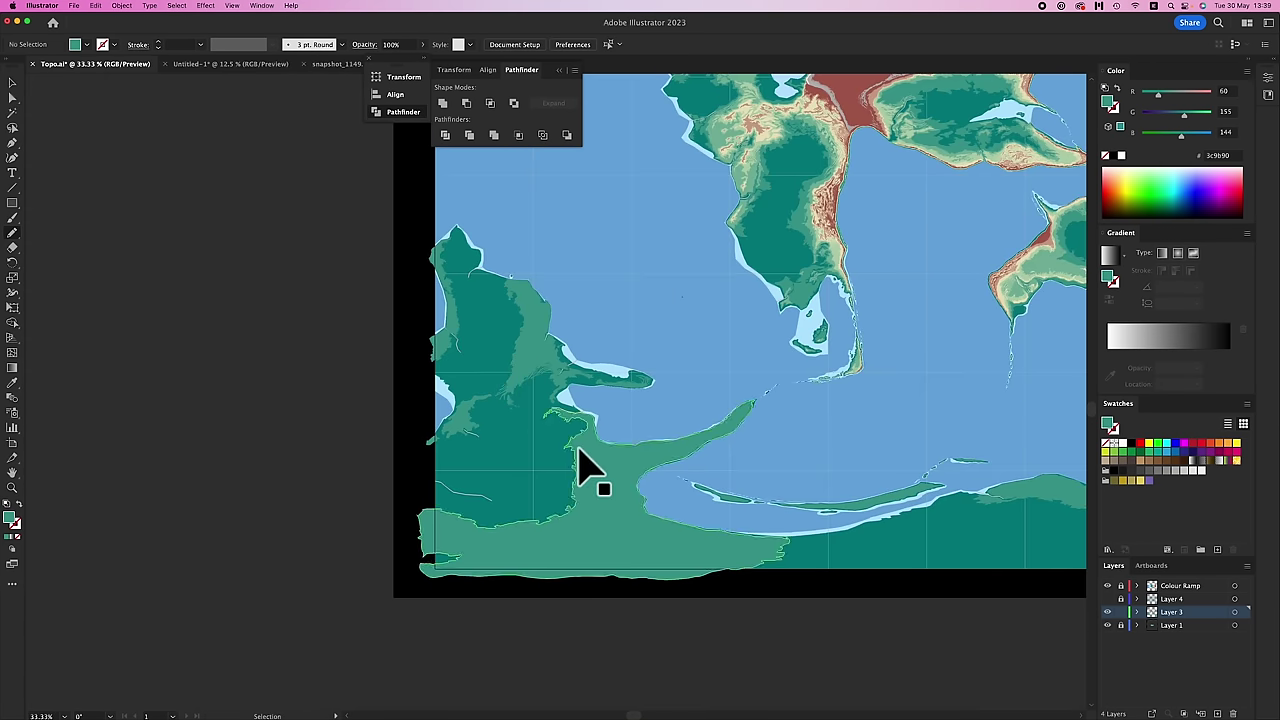
scroll(577, 457, "up", 5)
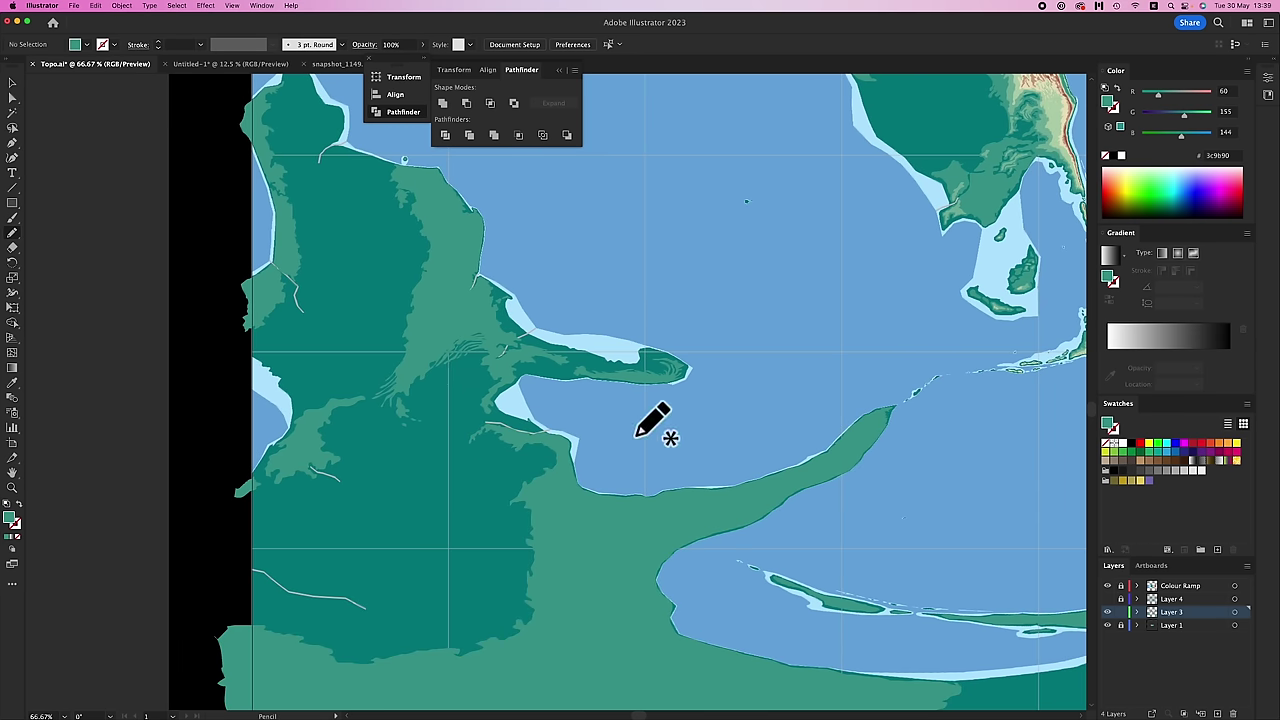
scroll(654, 423, "right", 2)
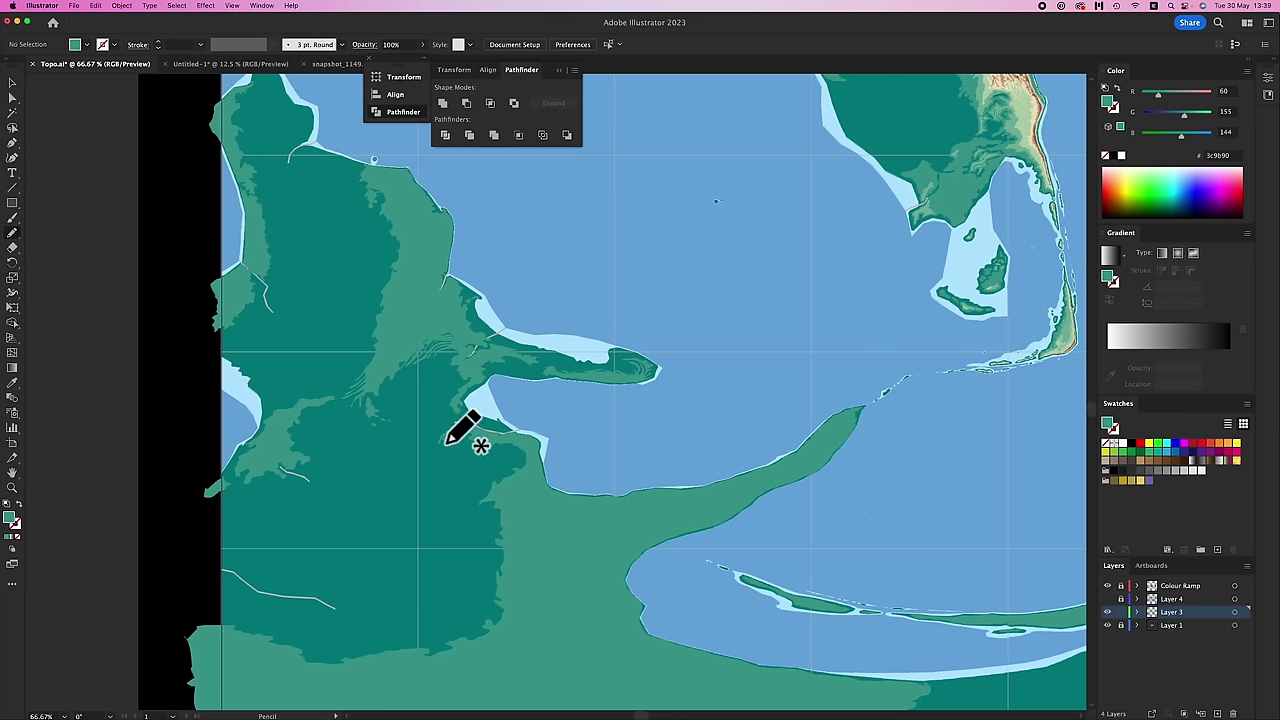
scroll(455, 432, "up", 1)
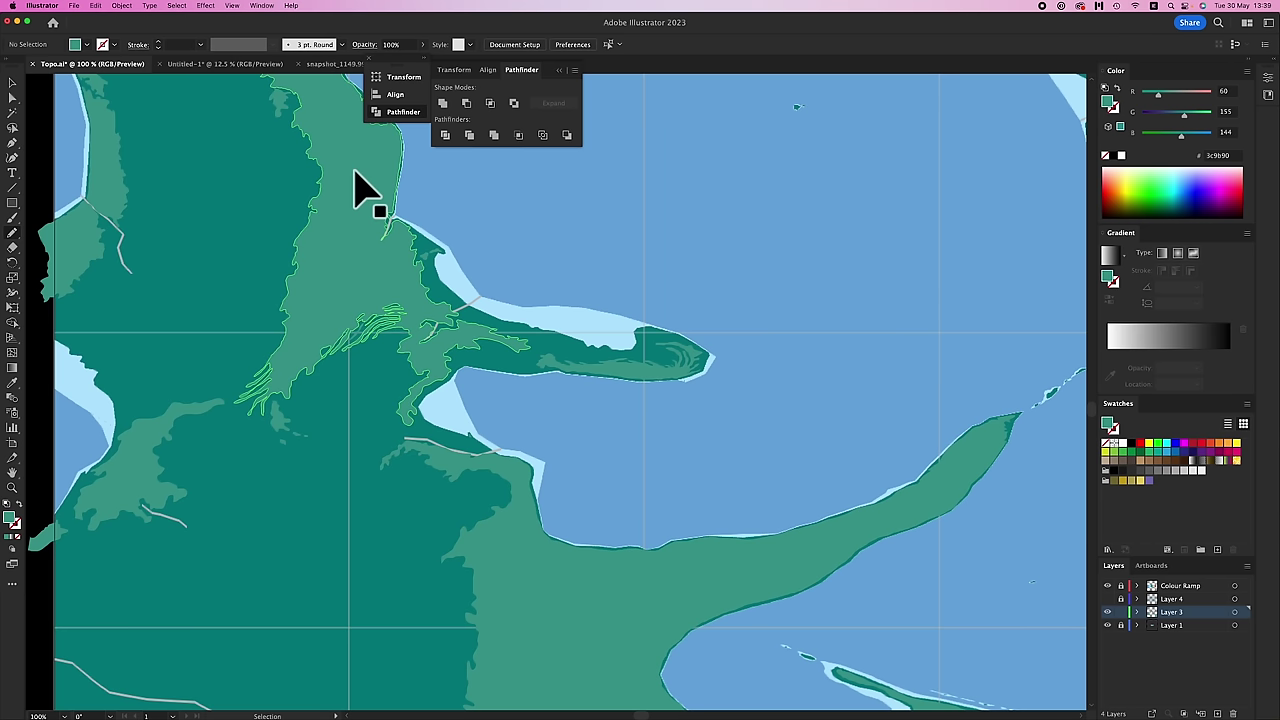
key("super+equal")
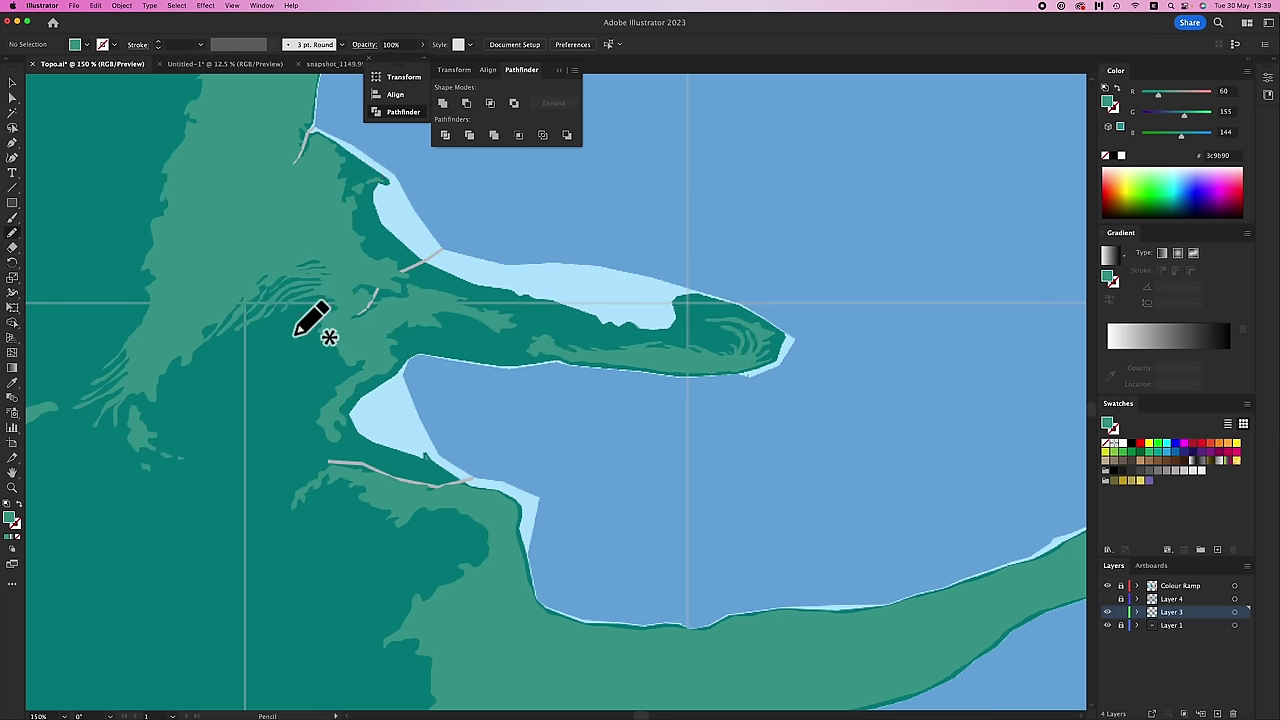
left_click_drag(312, 309, 243, 377)
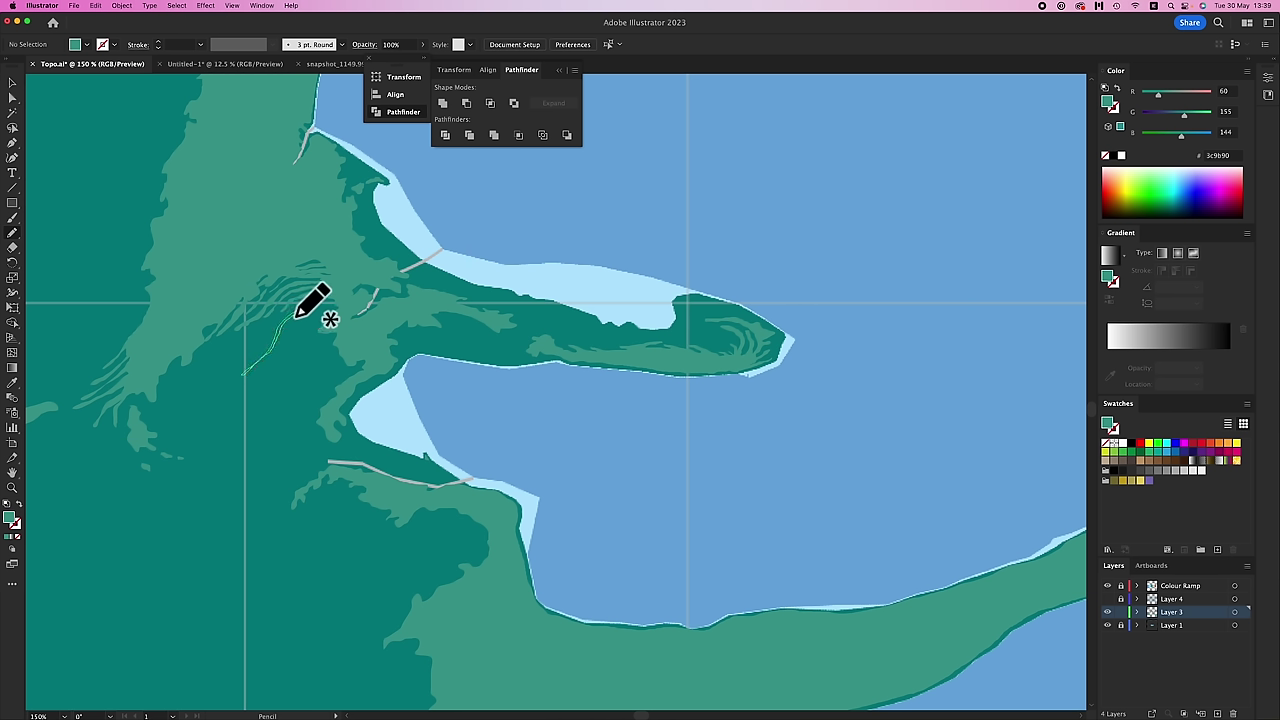
left_click_drag(297, 316, 326, 308)
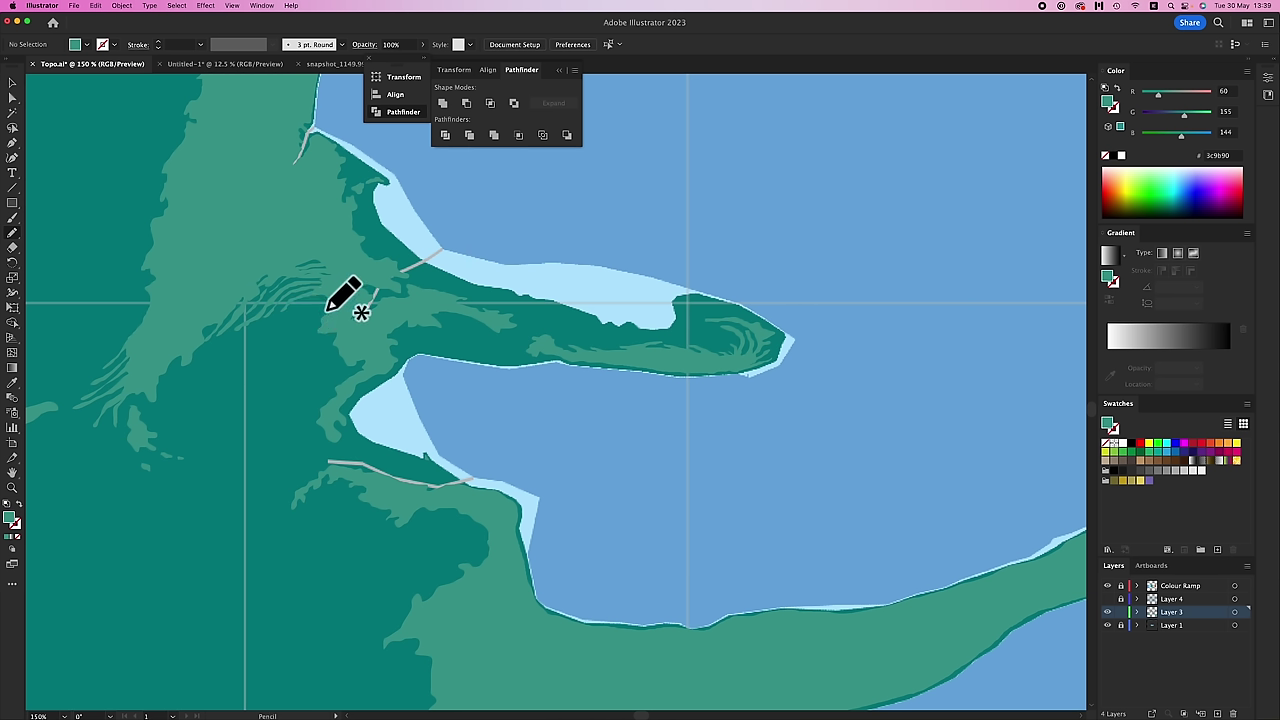
left_click_drag(267, 346, 321, 318)
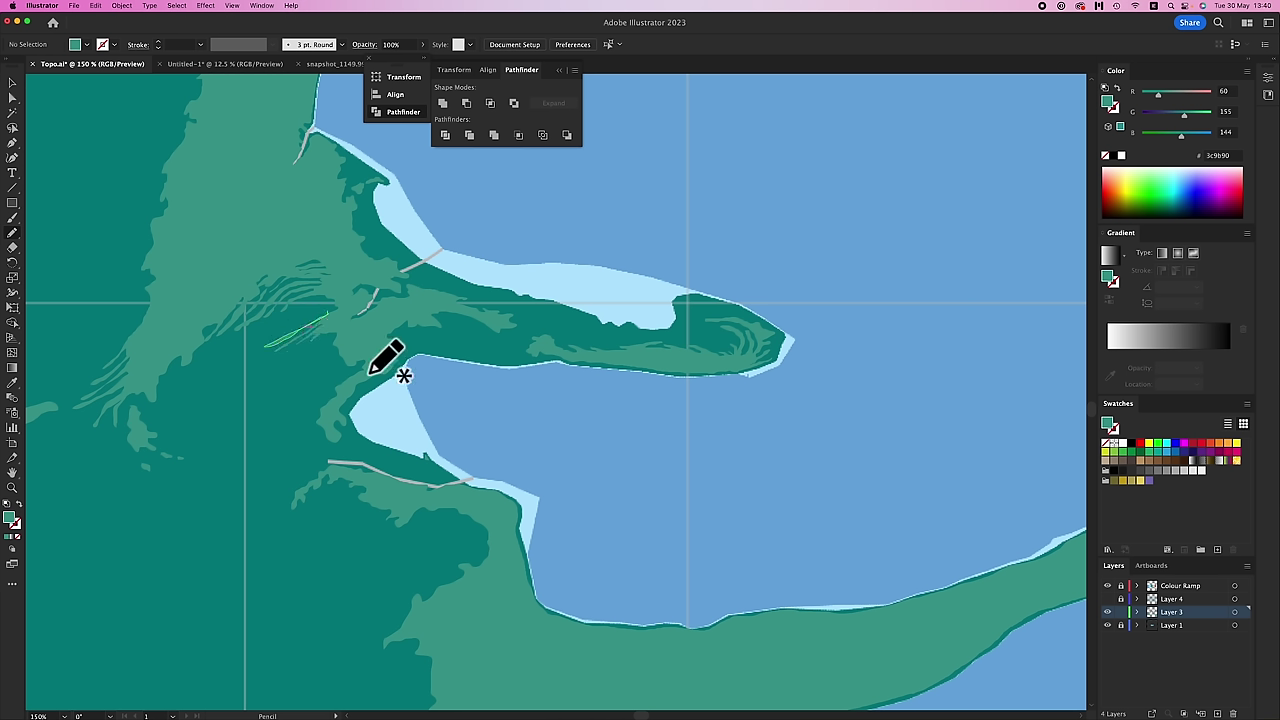
key("v")
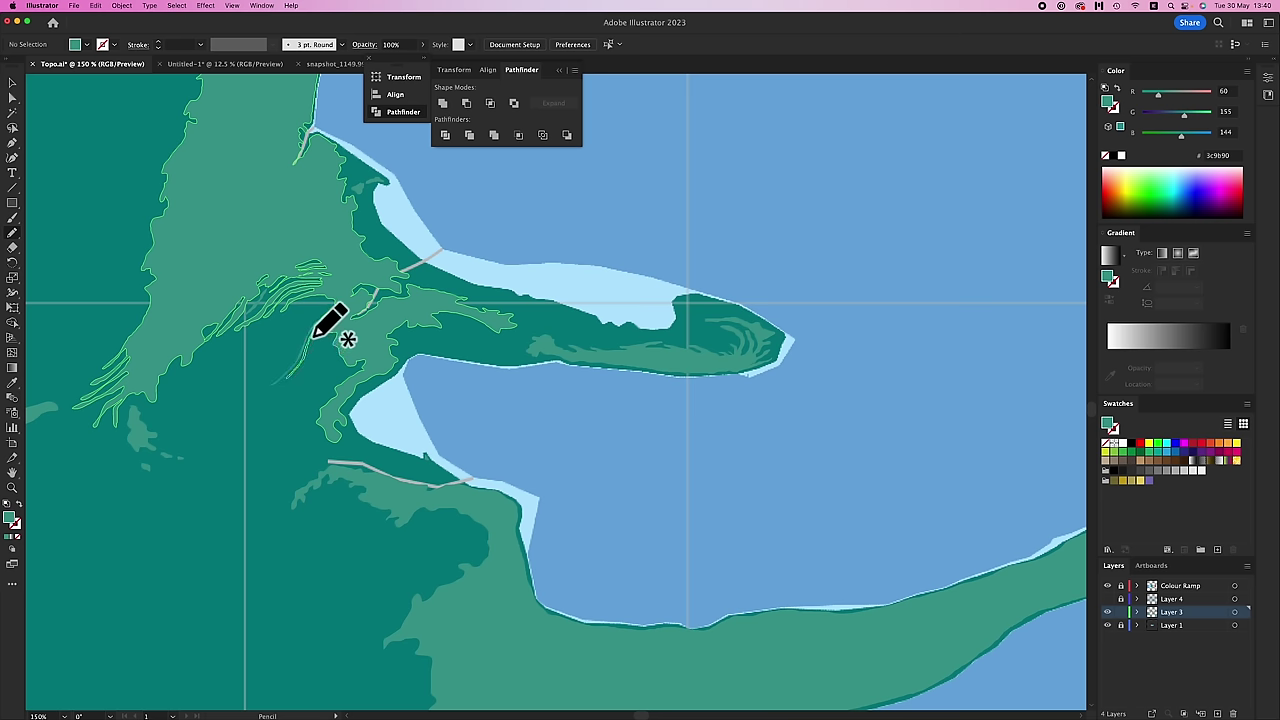
- Fit the whole map in the window, then bring up Google Earth in Safari
key("super+minus")
key("super+minus")
key("super+minus")
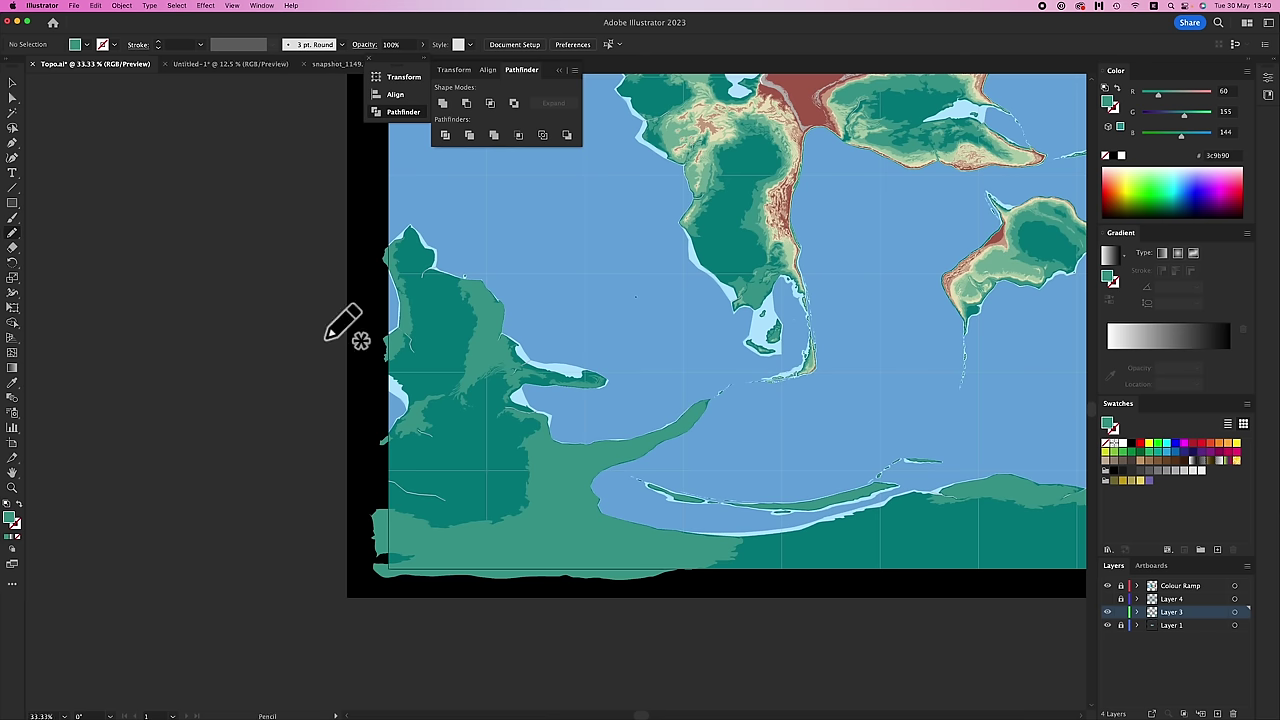
key("super+0")
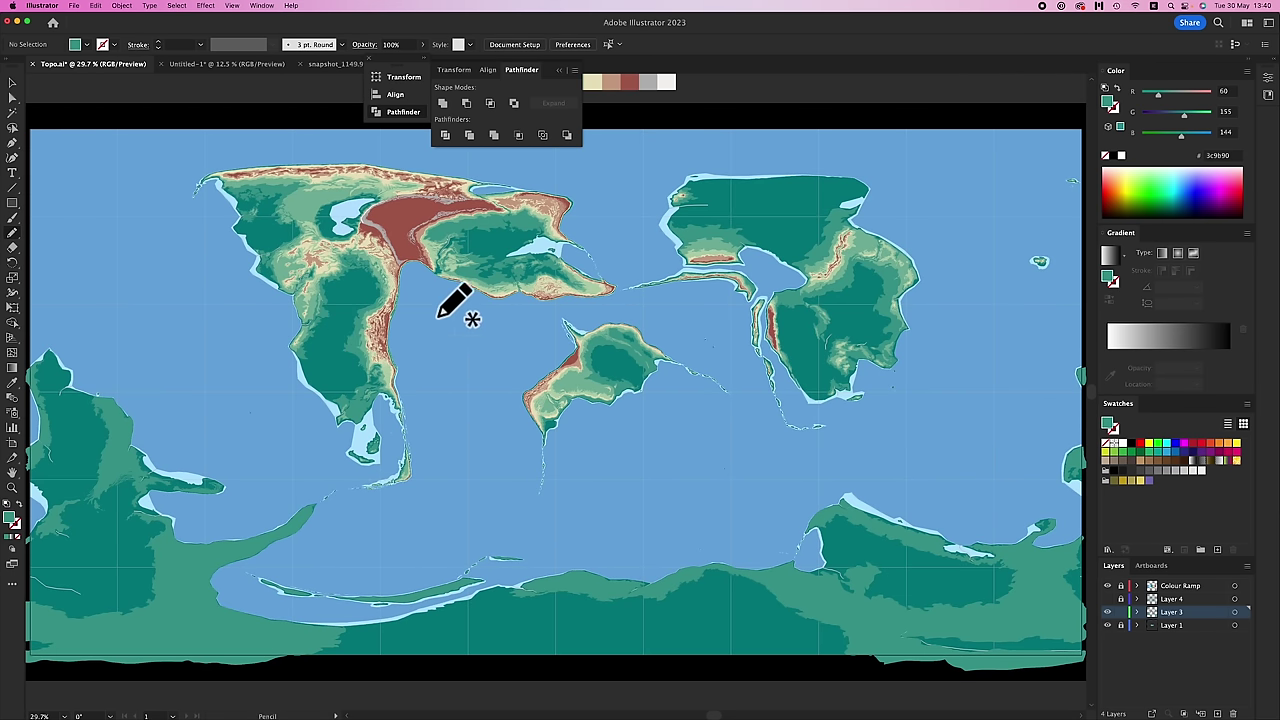
key("super+Tab")
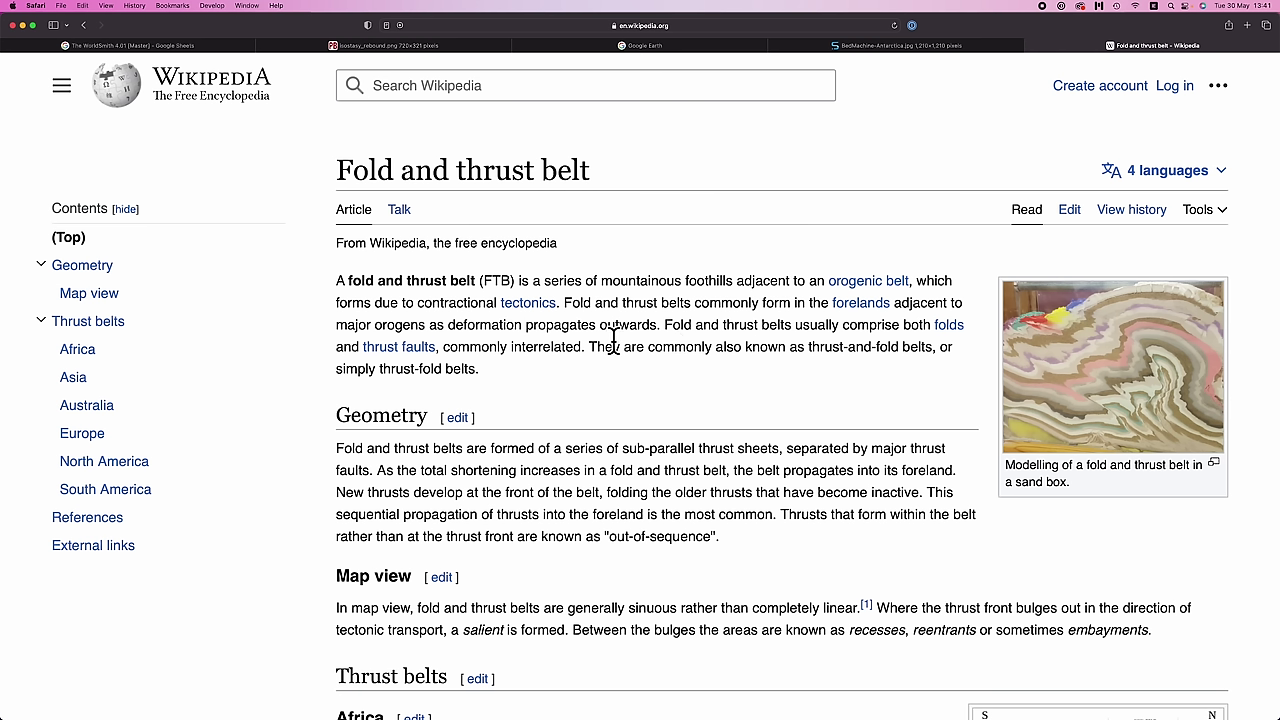
left_click(645, 45)
- Turn and zoom the globe into the central Andes foothills
left_click_drag(541, 316, 543, 366)
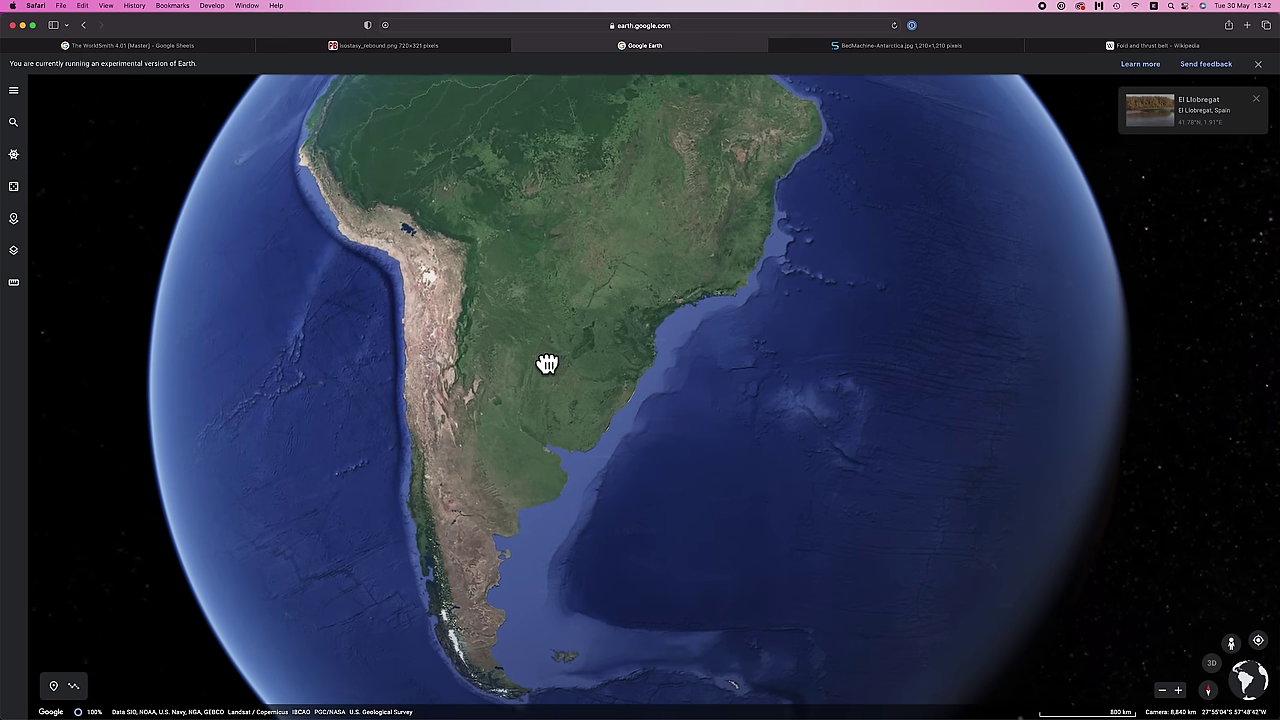
scroll(609, 394, "up", 8)
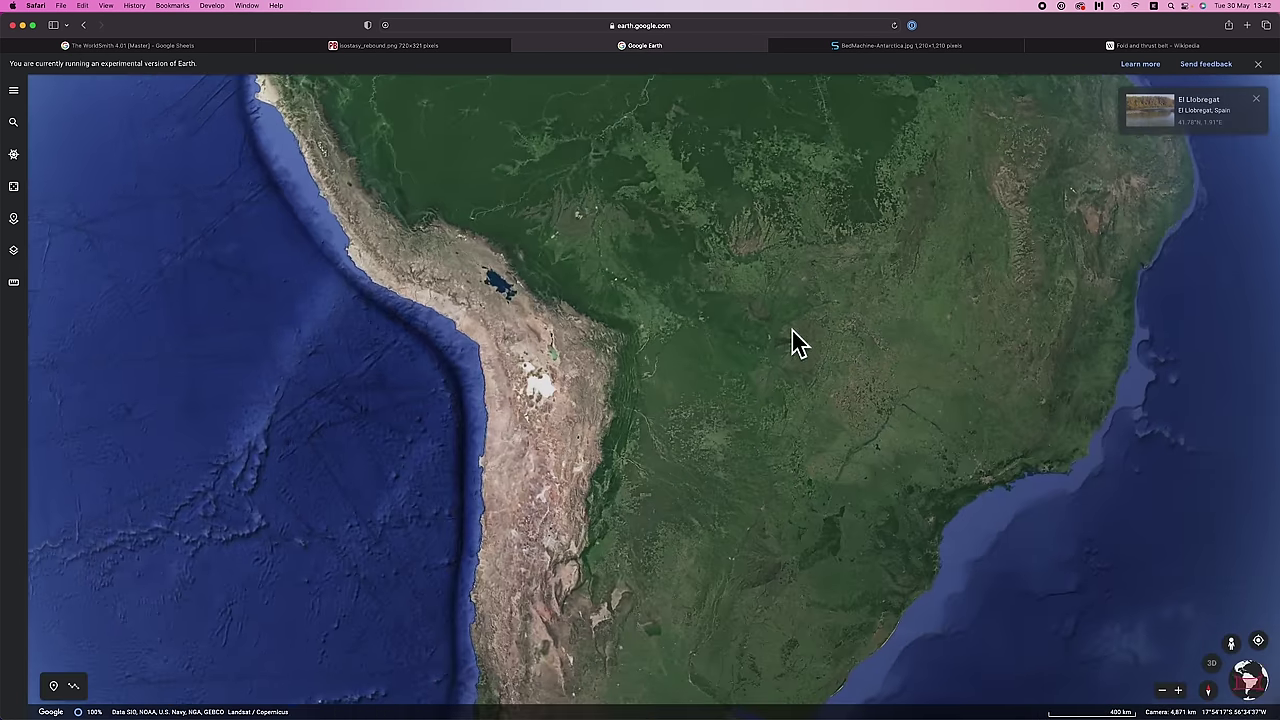
scroll(734, 320, "up", 10)
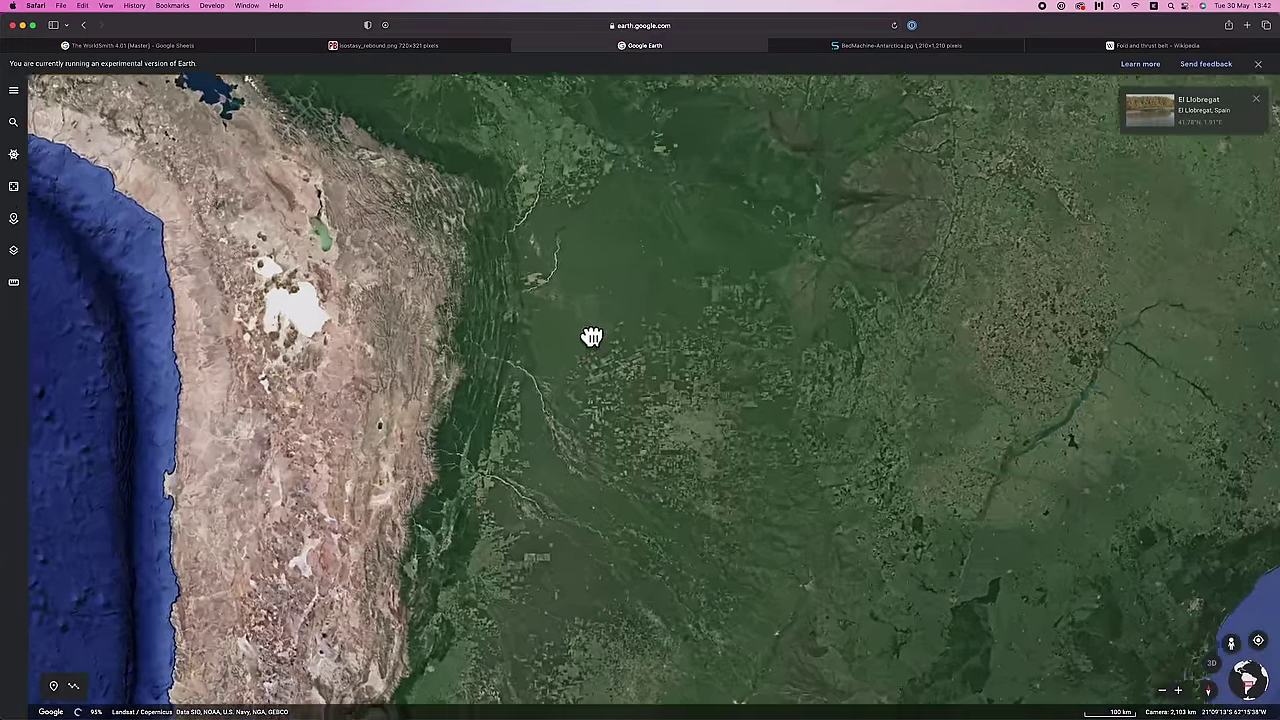
scroll(556, 244, "up", 2)
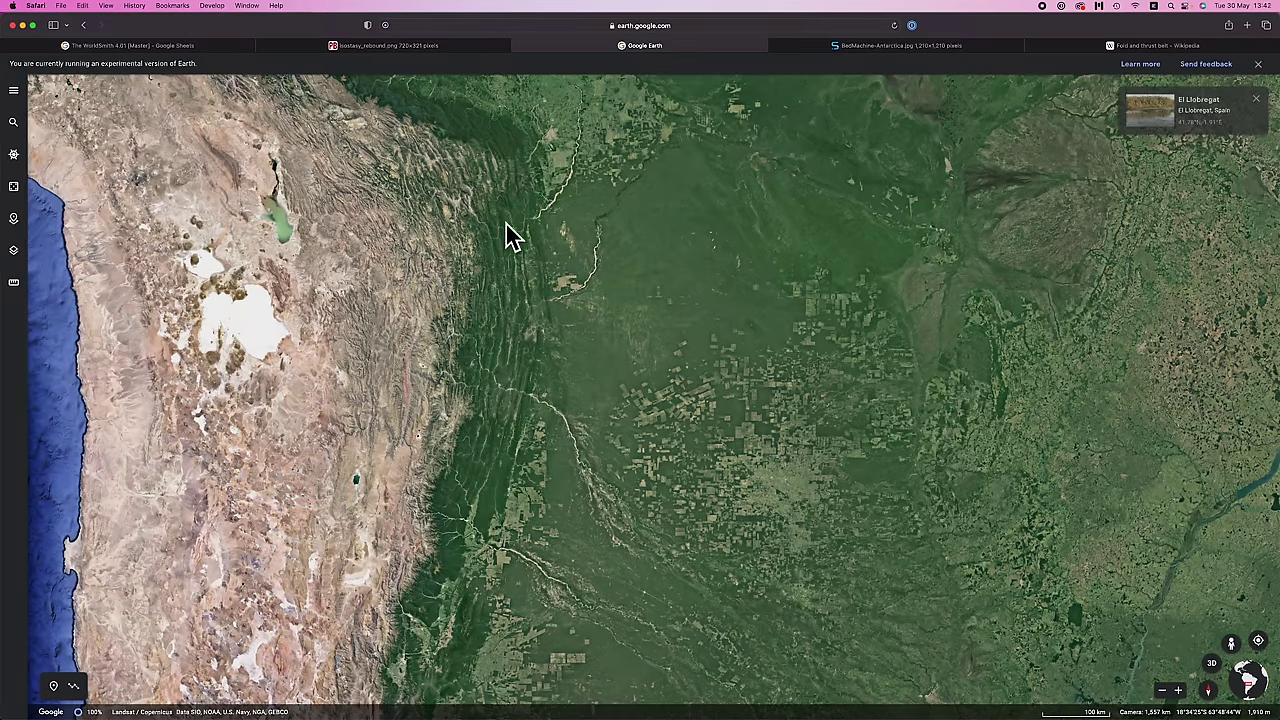
scroll(775, 400, "down", 10)
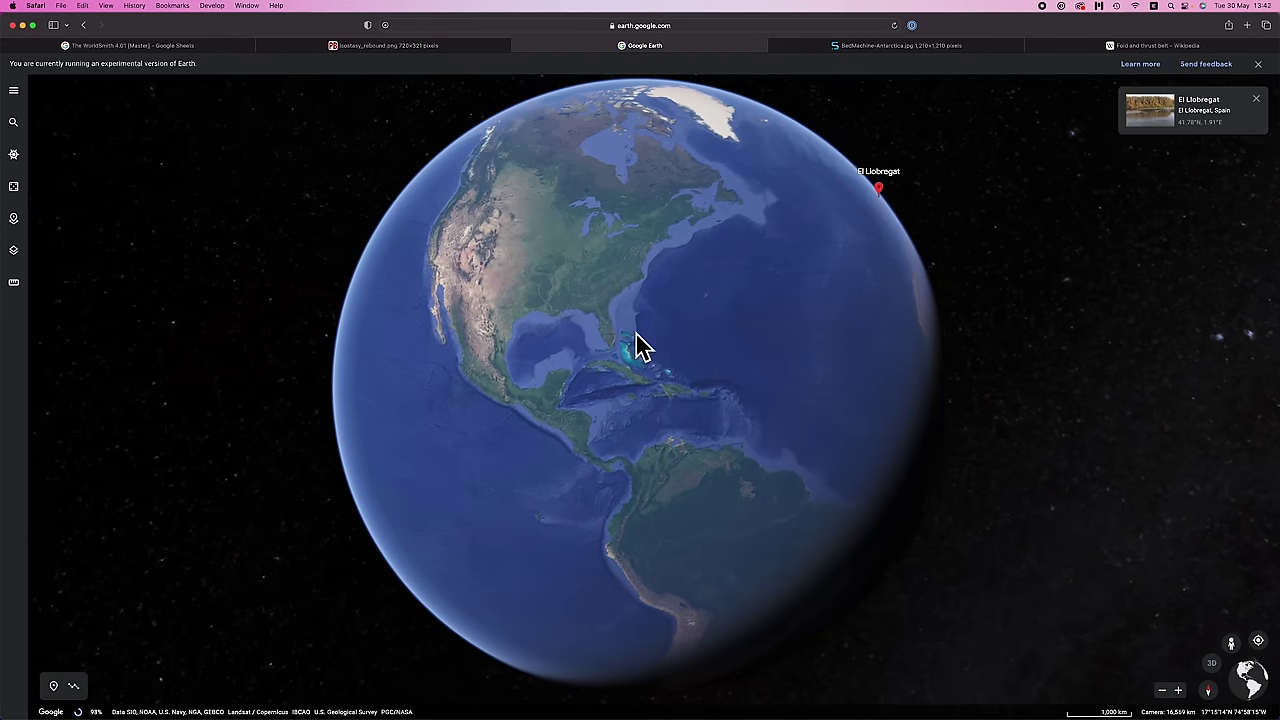
- Inspect Pennsylvania's folded Appalachian ridges, then return to the Illustrator desktop
left_click_drag(634, 343, 654, 400)
scroll(654, 400, "up", 8)
left_click_drag(710, 313, 631, 386)
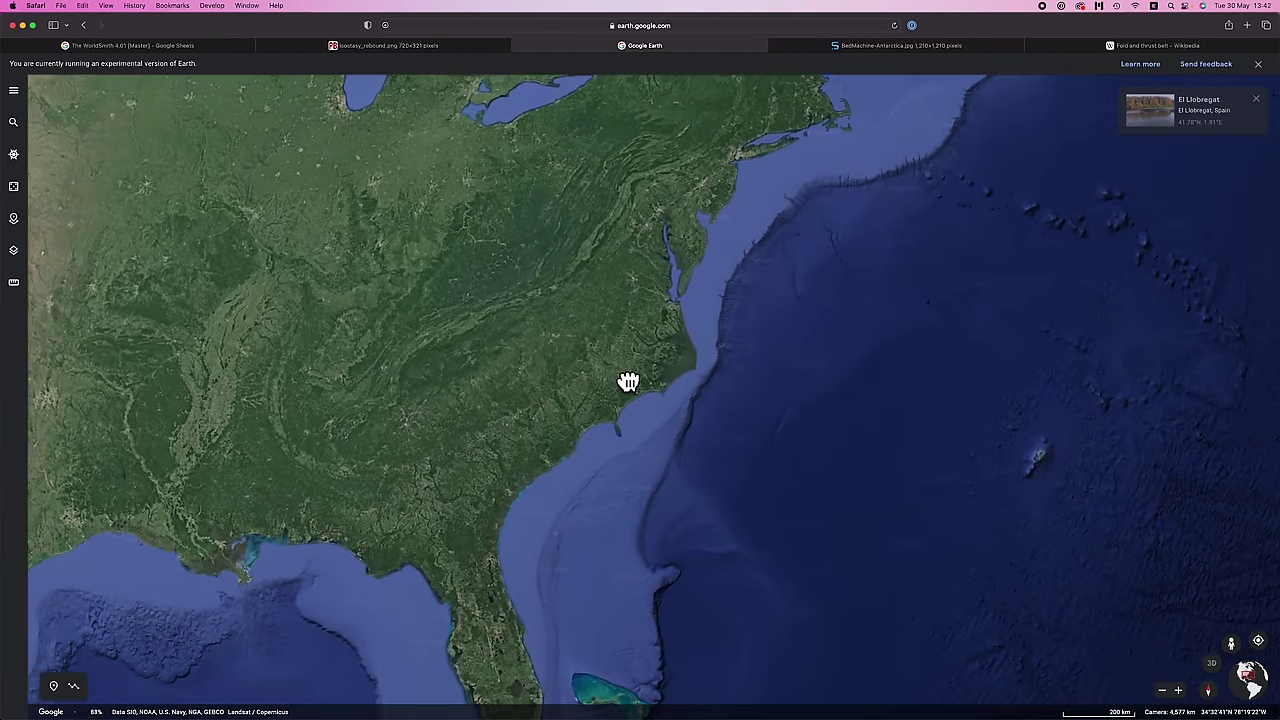
scroll(617, 417, "up", 5)
scroll(603, 343, "up", 3)
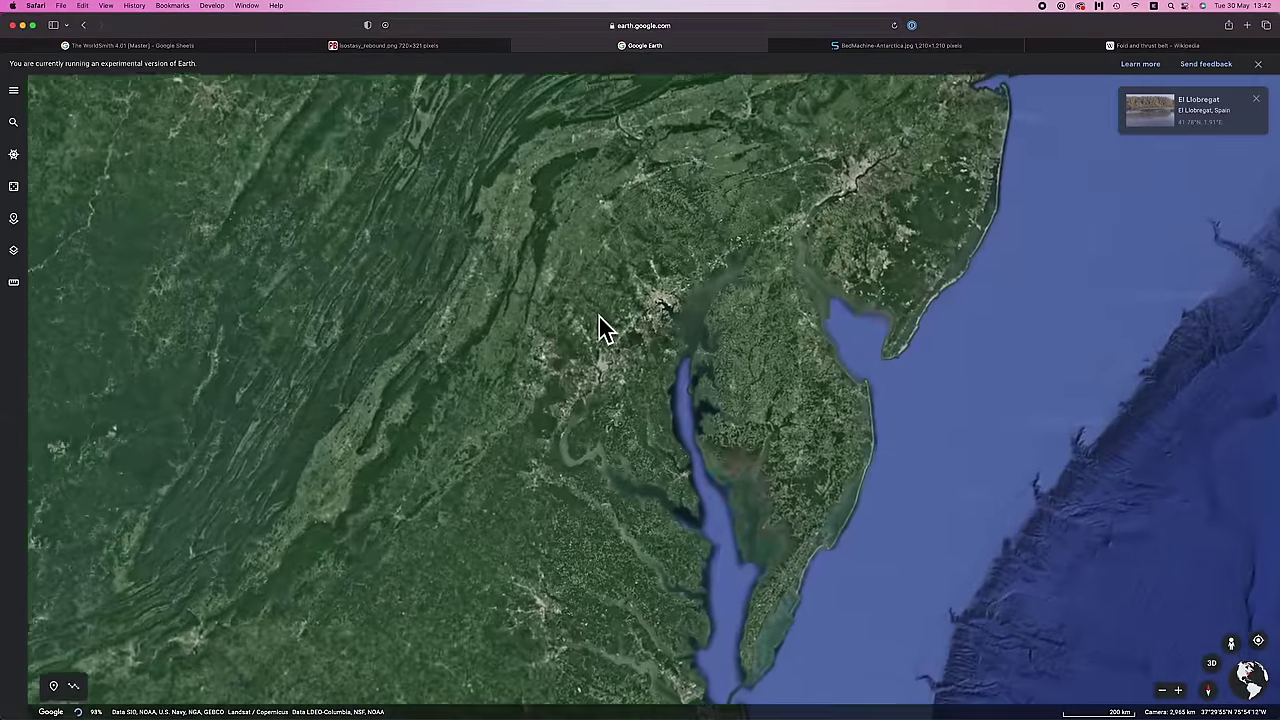
left_click_drag(600, 331, 720, 449)
scroll(557, 183, "up", 3)
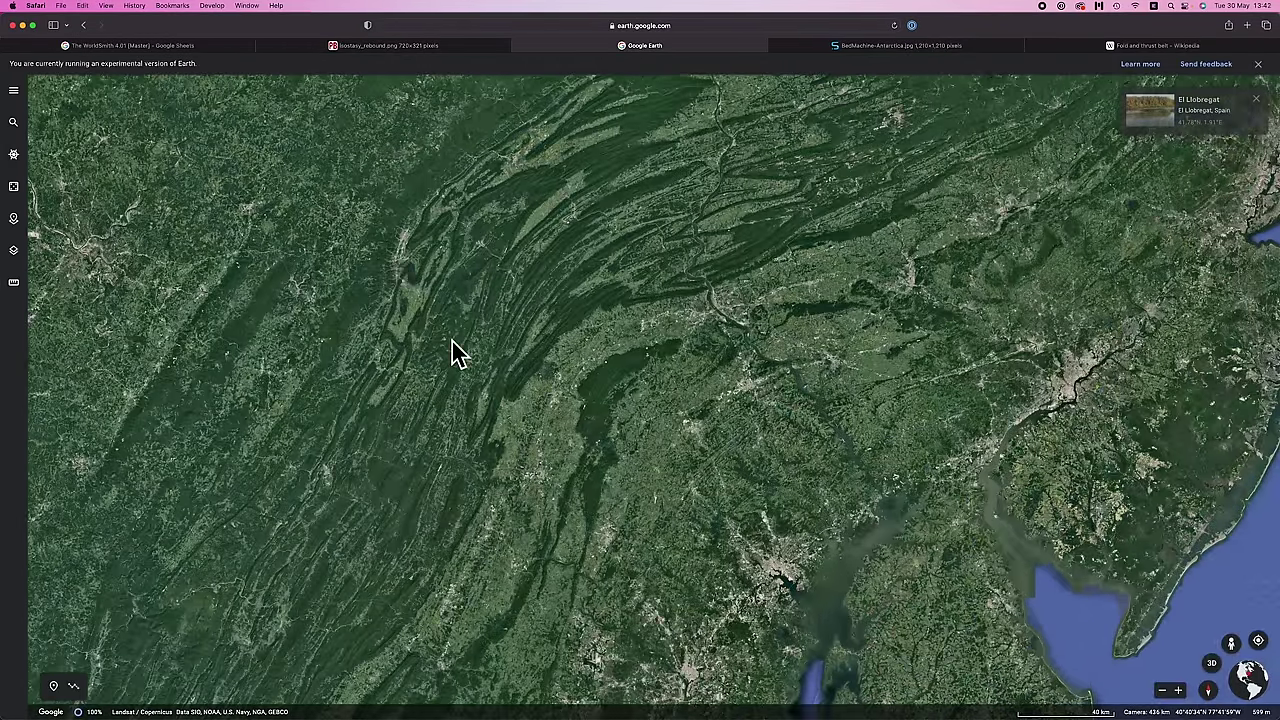
scroll(672, 422, "down", 10)
key("ctrl+Right")
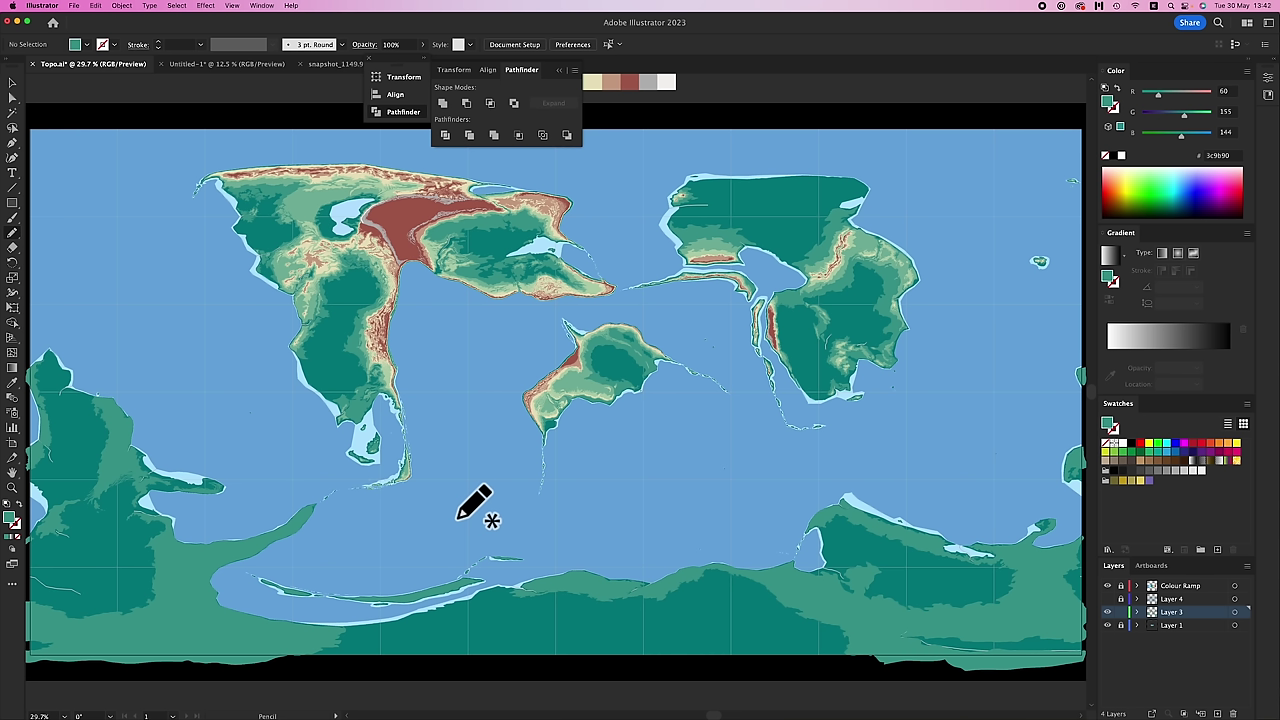
- Zoom the map in on the teal coastline annotated with elevations like 2450m
scroll(515, 210, "up", 5)
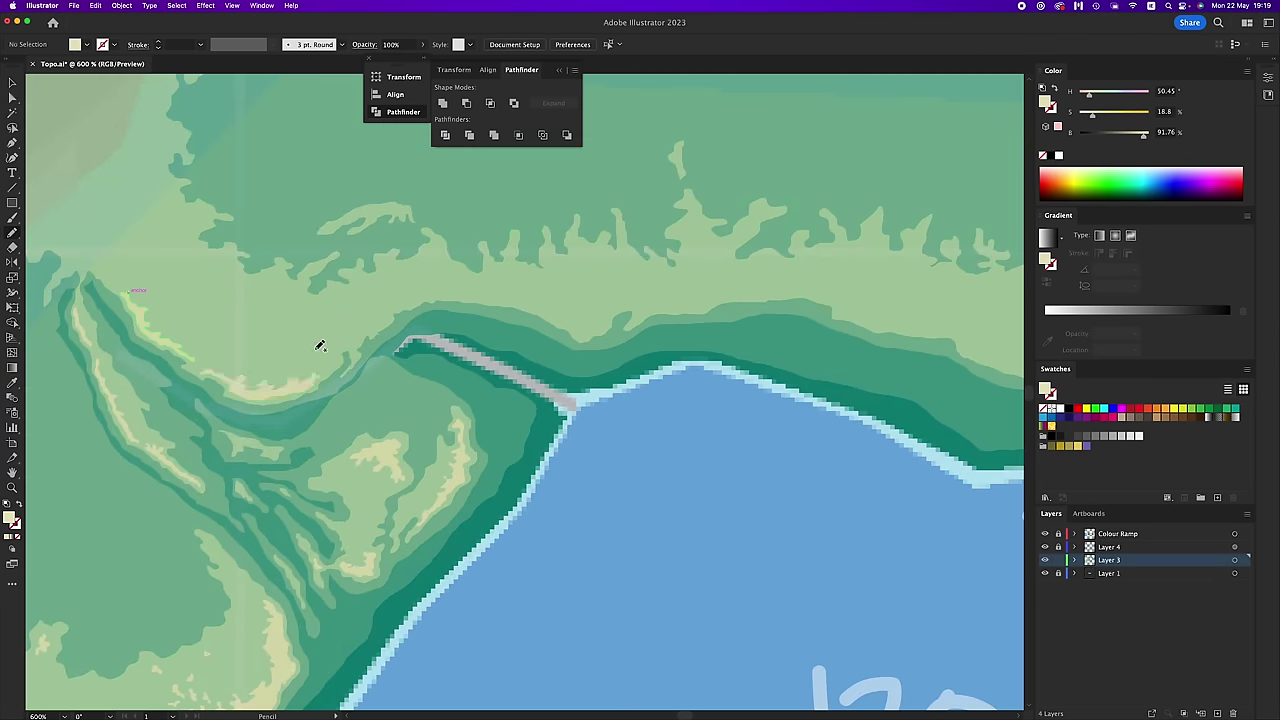
- Zoom closer on the bay's upland slopes marked 650m and 1800m
scroll(227, 400, "up", 2)
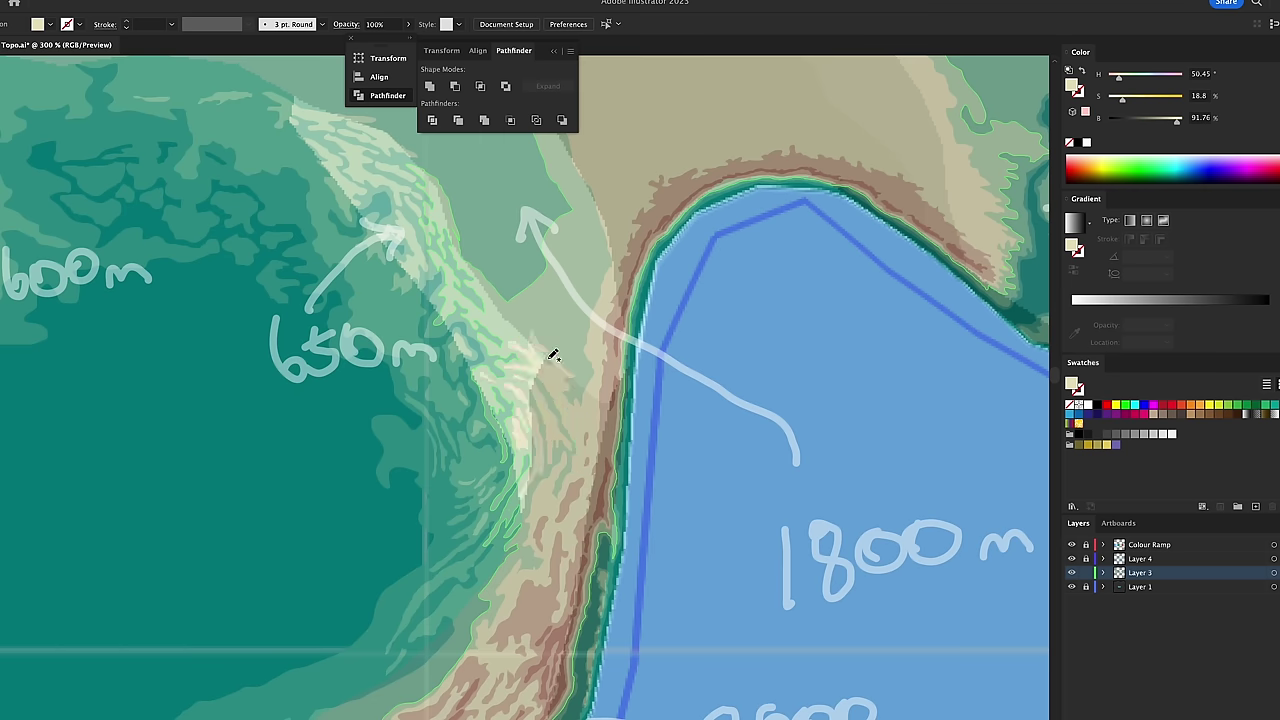
- Make Layer 4 visible again and zoom in on the red highlands
left_click(1073, 558)
key("ctrl+minus")
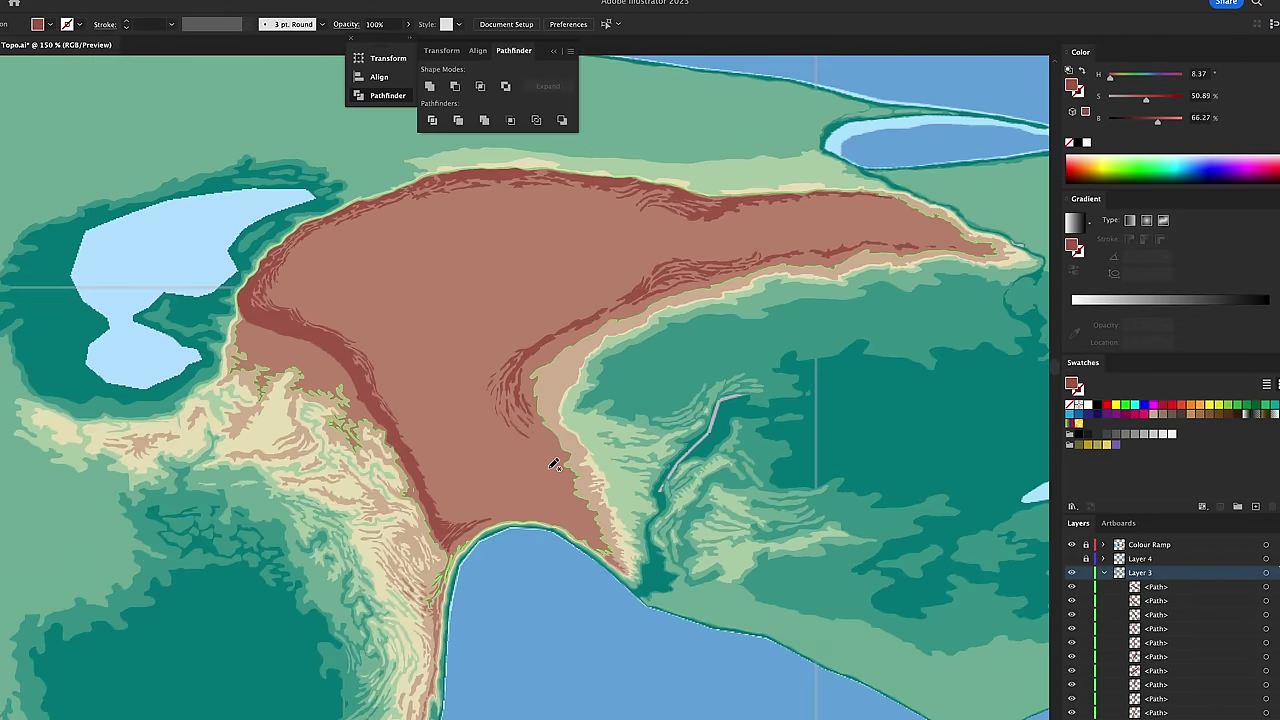
key("ctrl+=")
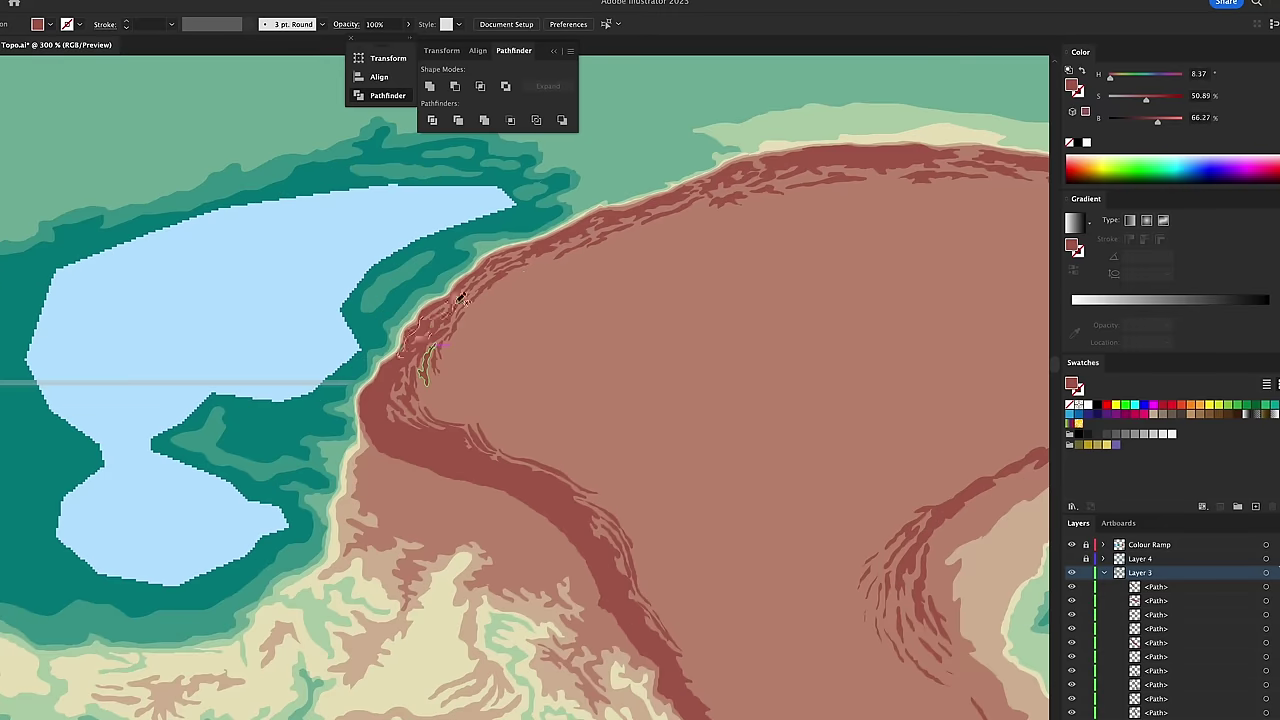